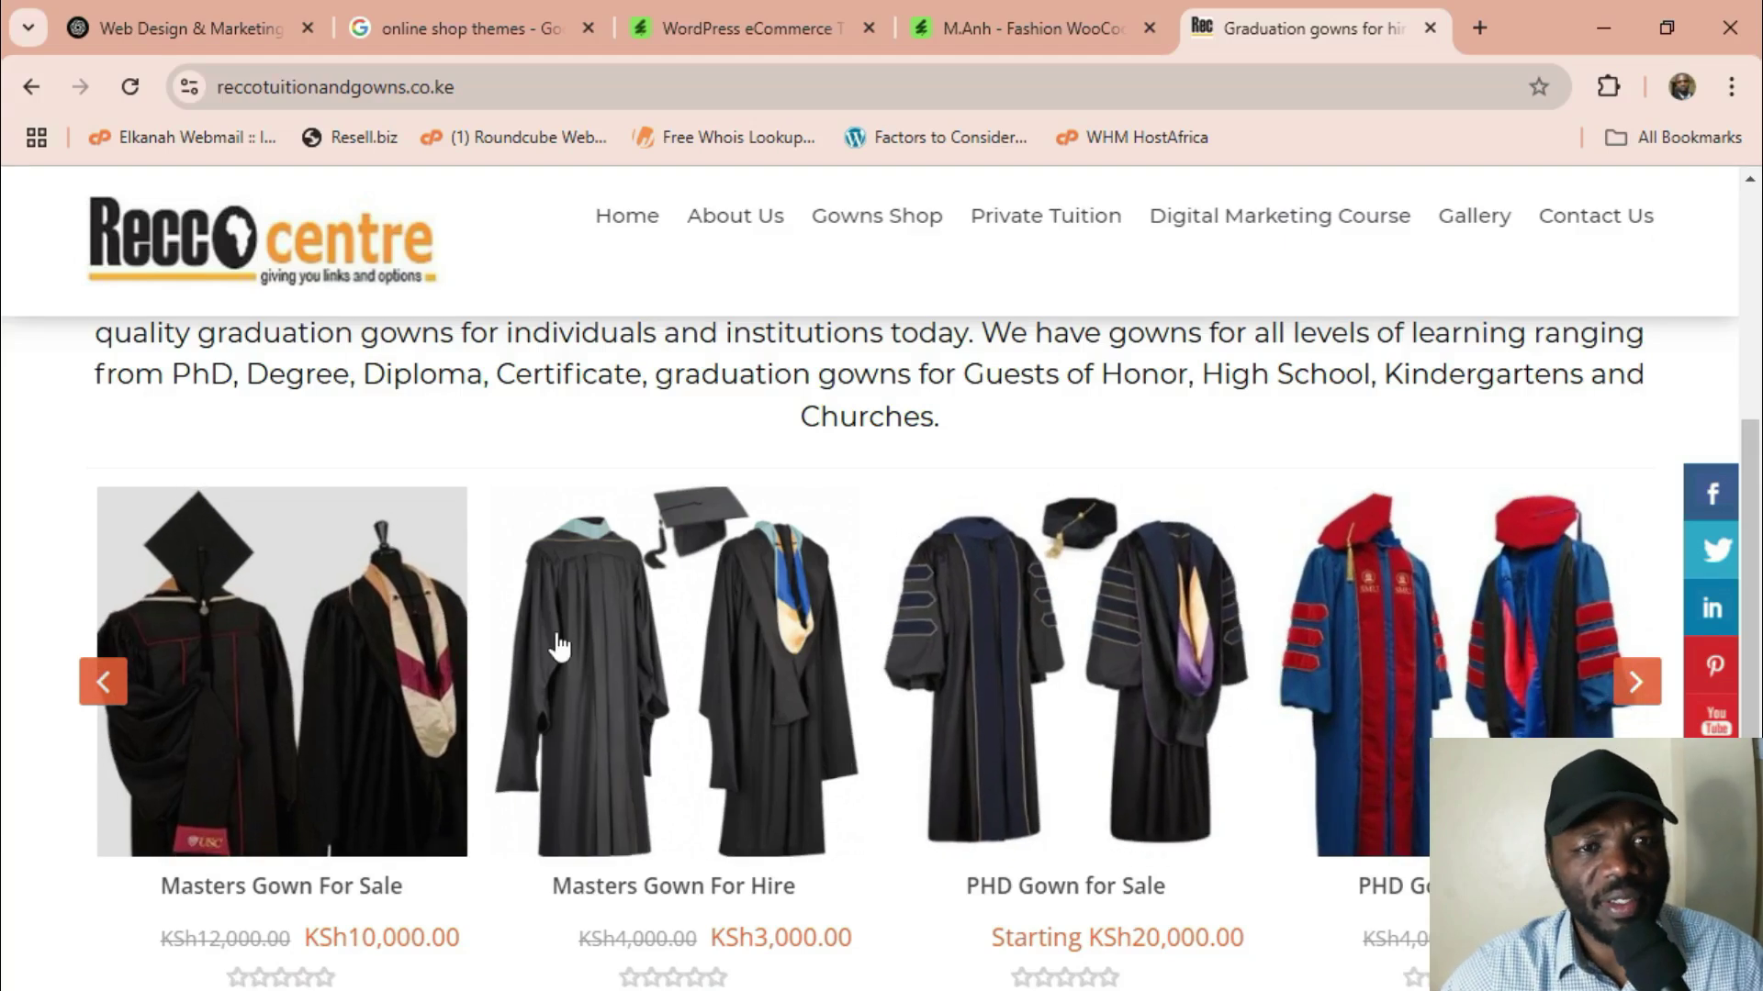
- Browse the Recco gowns site, advance its carousel three times, and open a new blank tab
{"action": "scroll", "coordinate": [1181, 615], "scroll_direction": "up", "scroll_amount": 10}
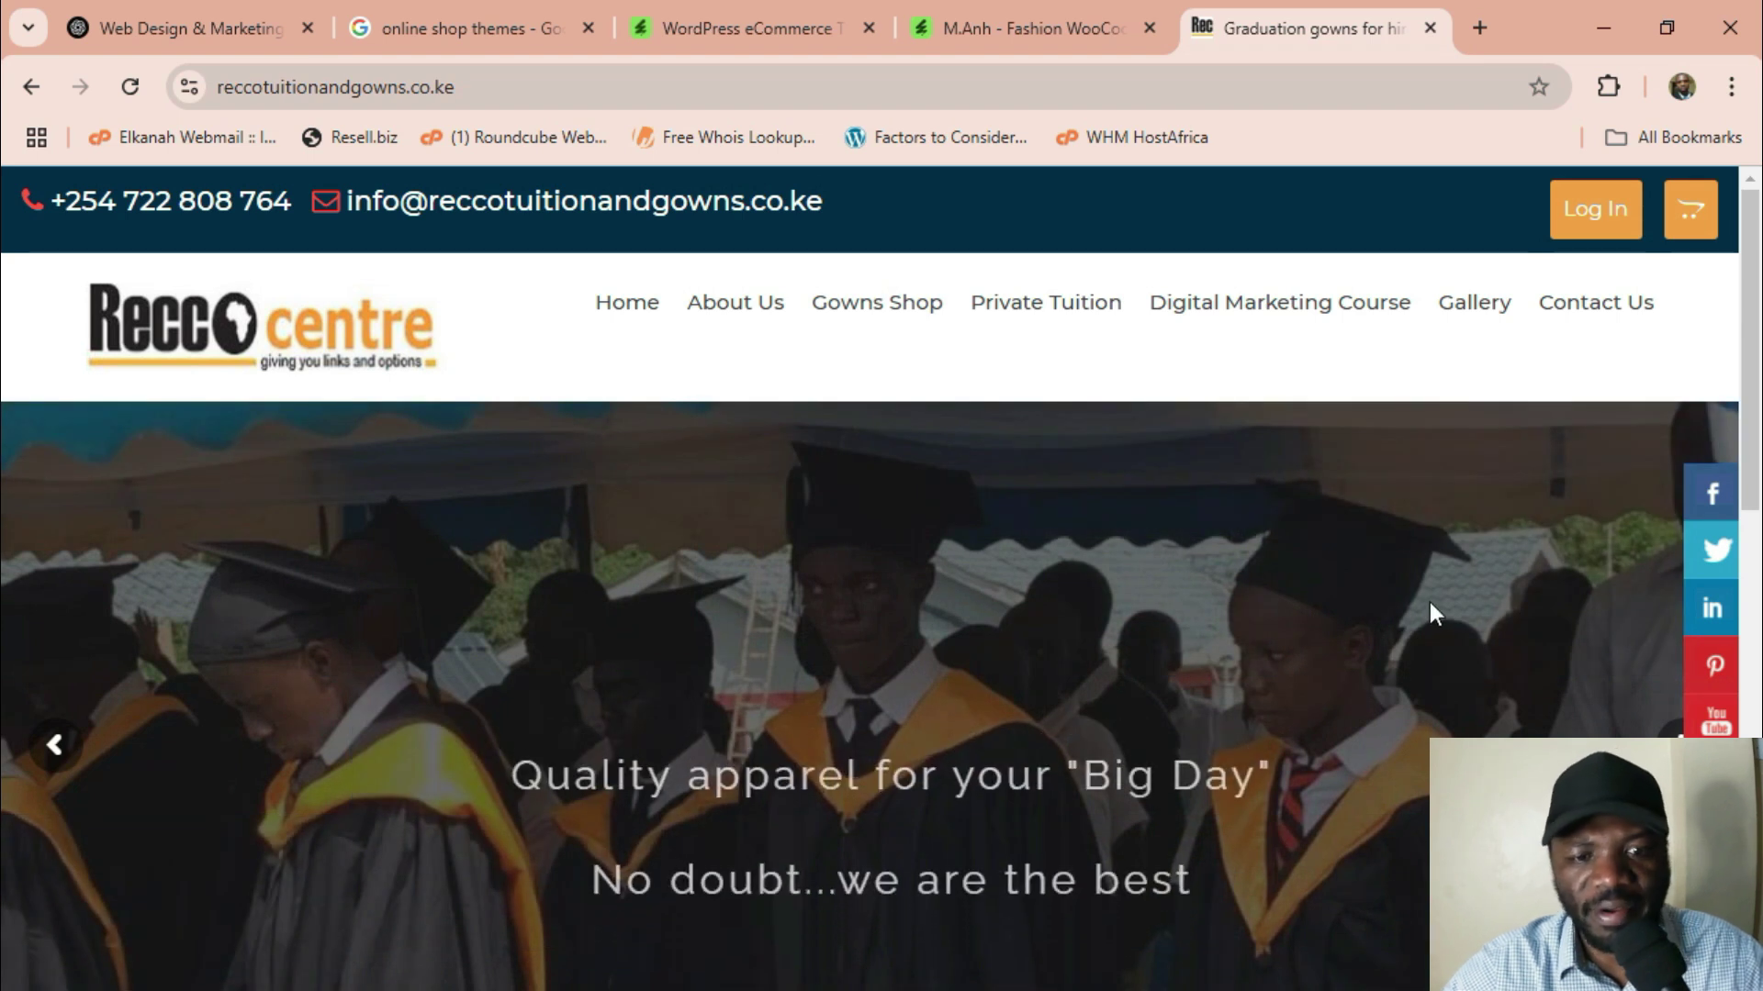
{"action": "scroll", "coordinate": [1390, 657], "scroll_direction": "down", "scroll_amount": 10}
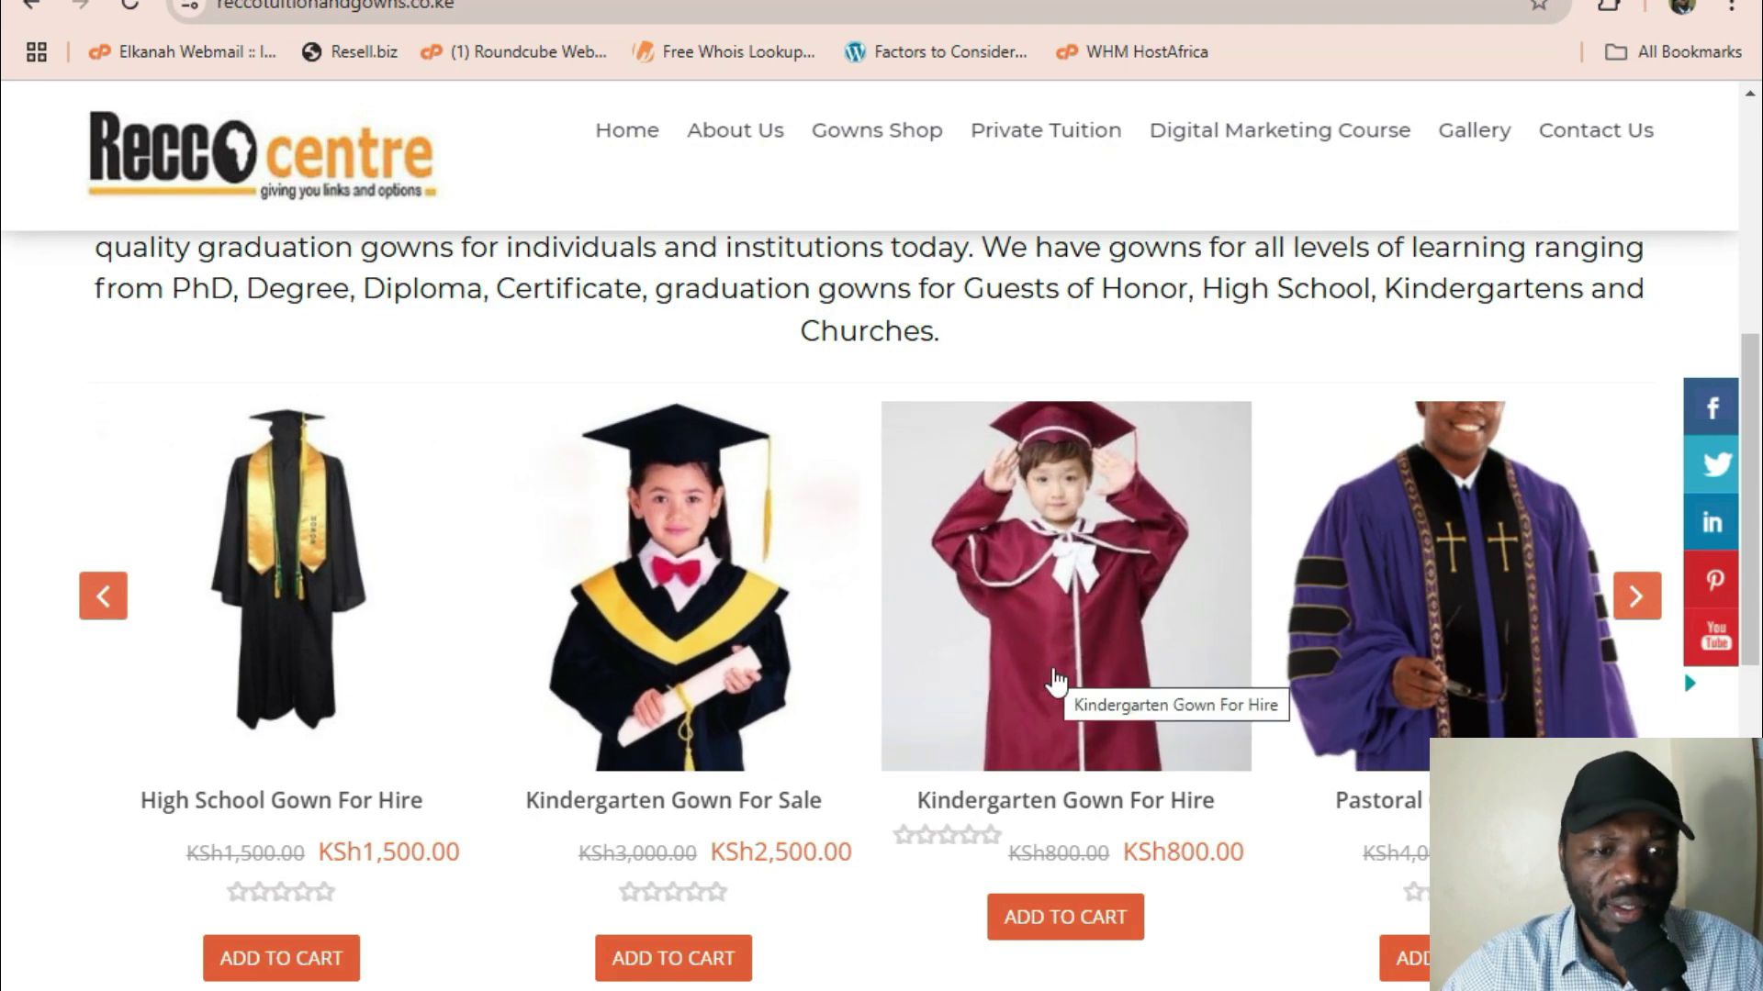
{"action": "left_click", "coordinate": [1634, 604]}
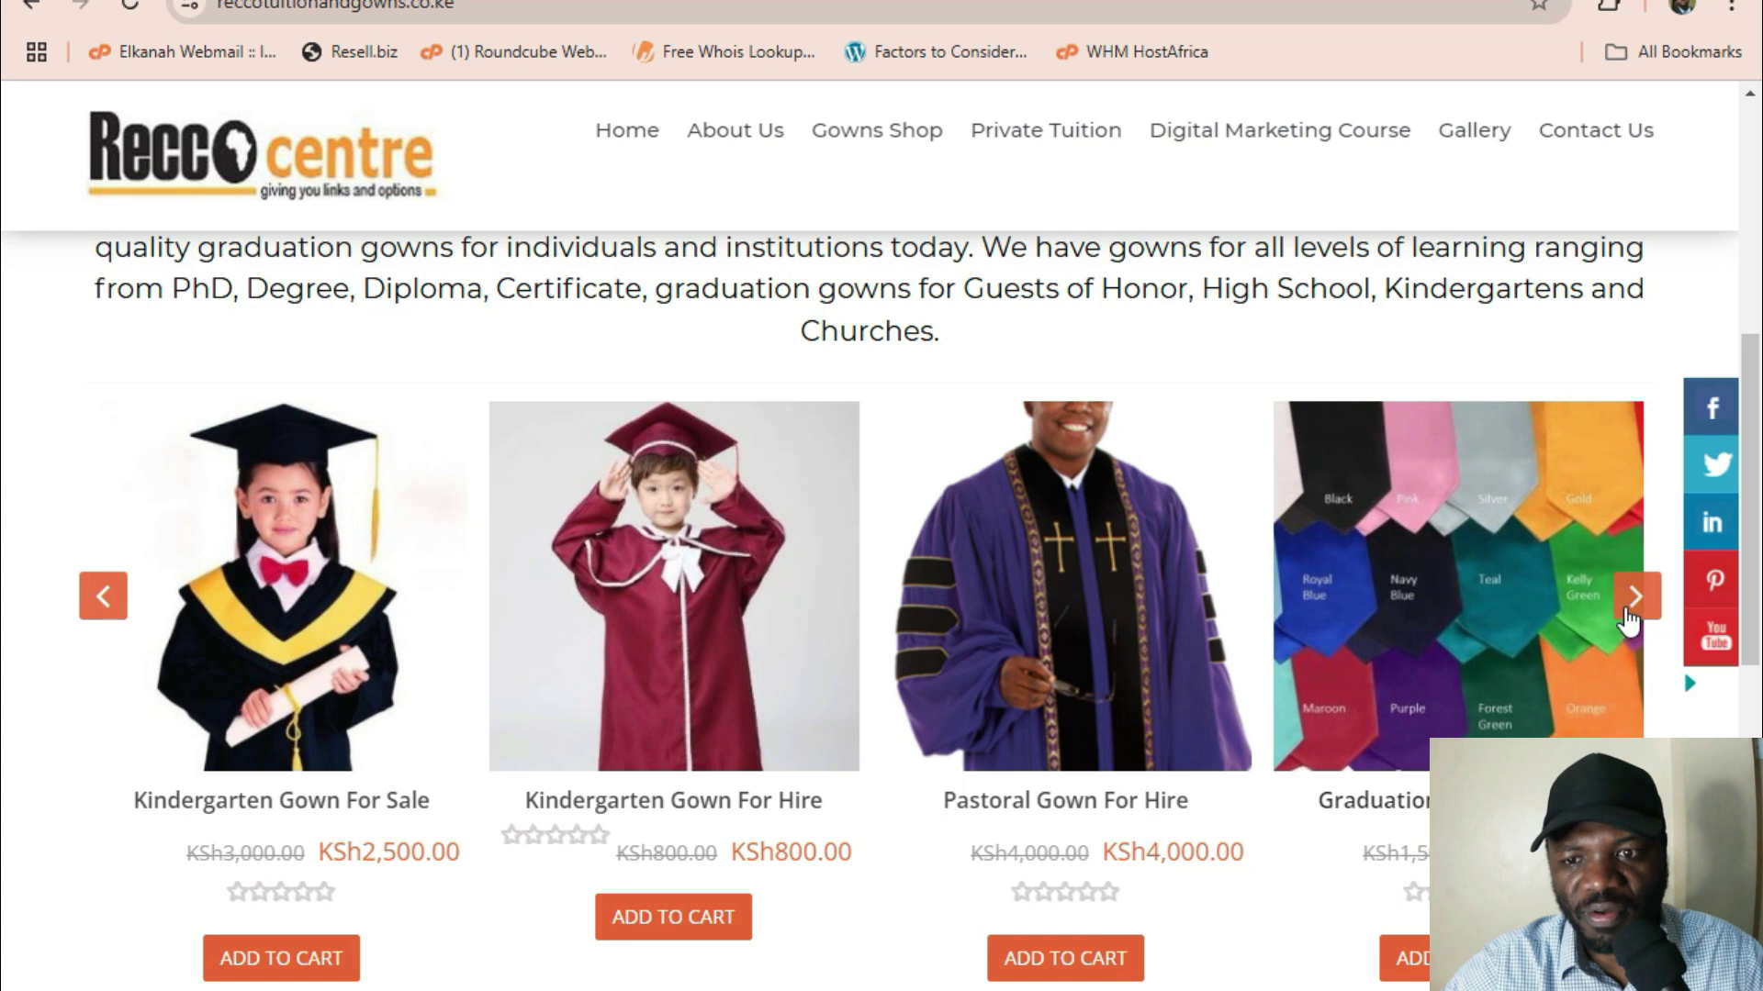
{"action": "left_click", "coordinate": [1631, 609]}
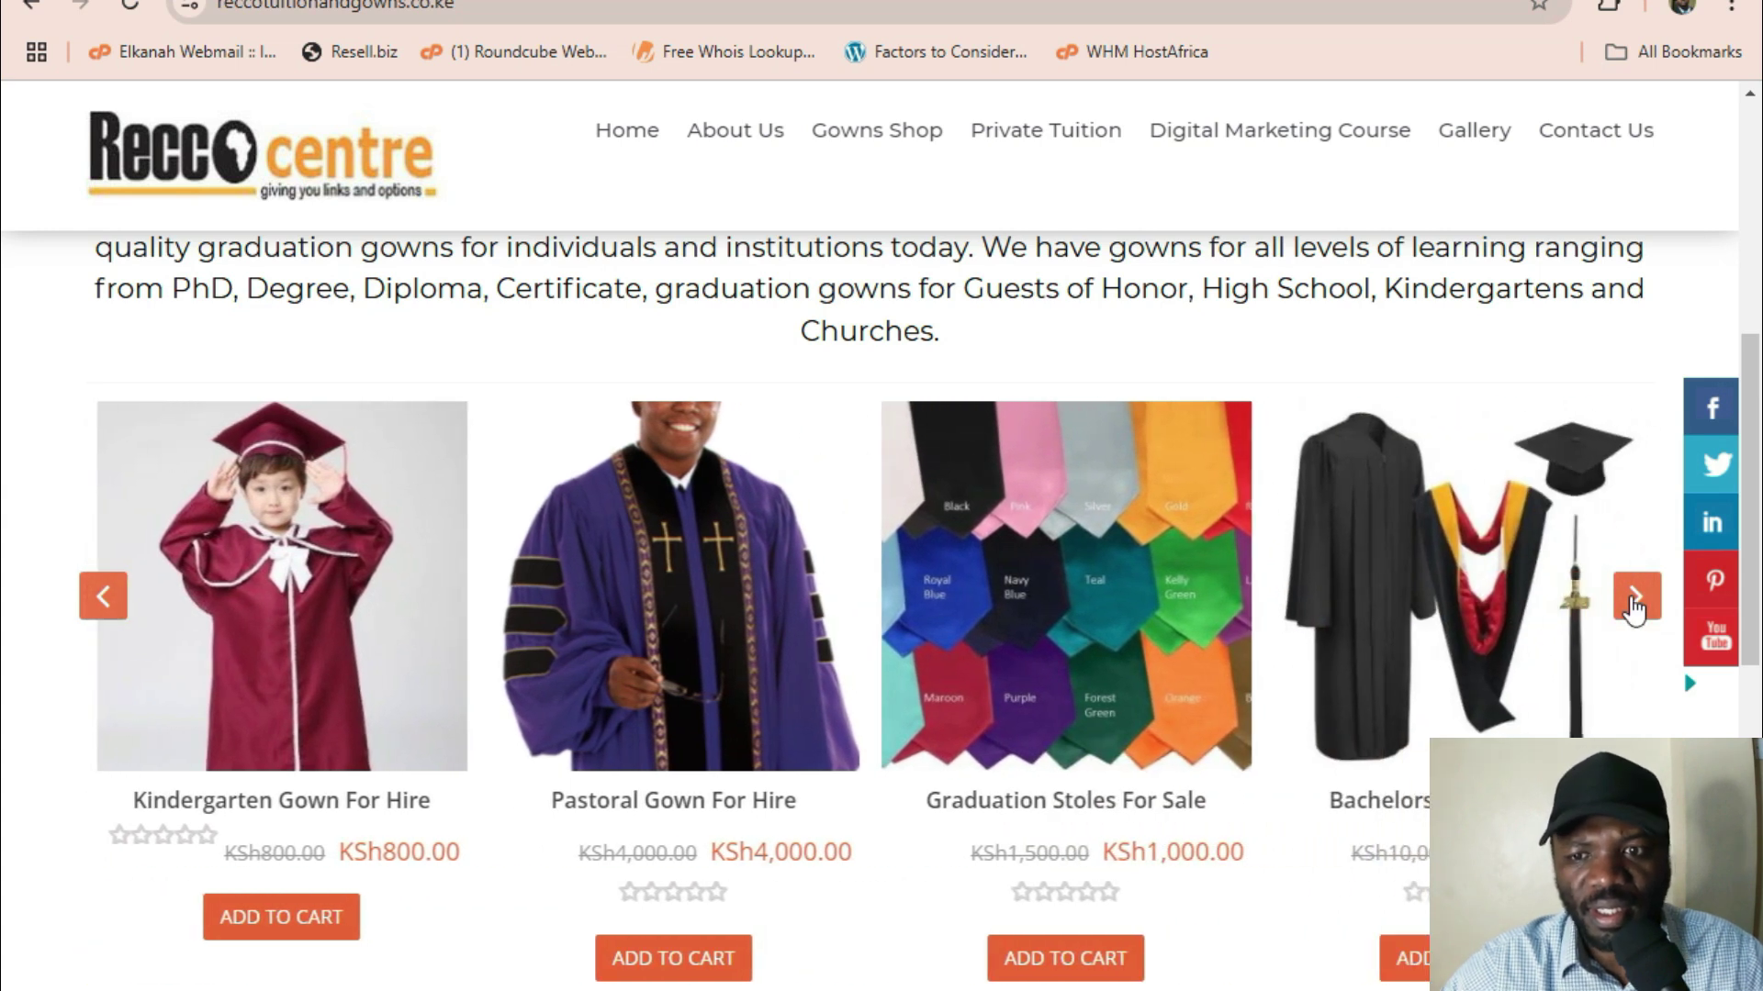
{"action": "left_click", "coordinate": [1632, 610]}
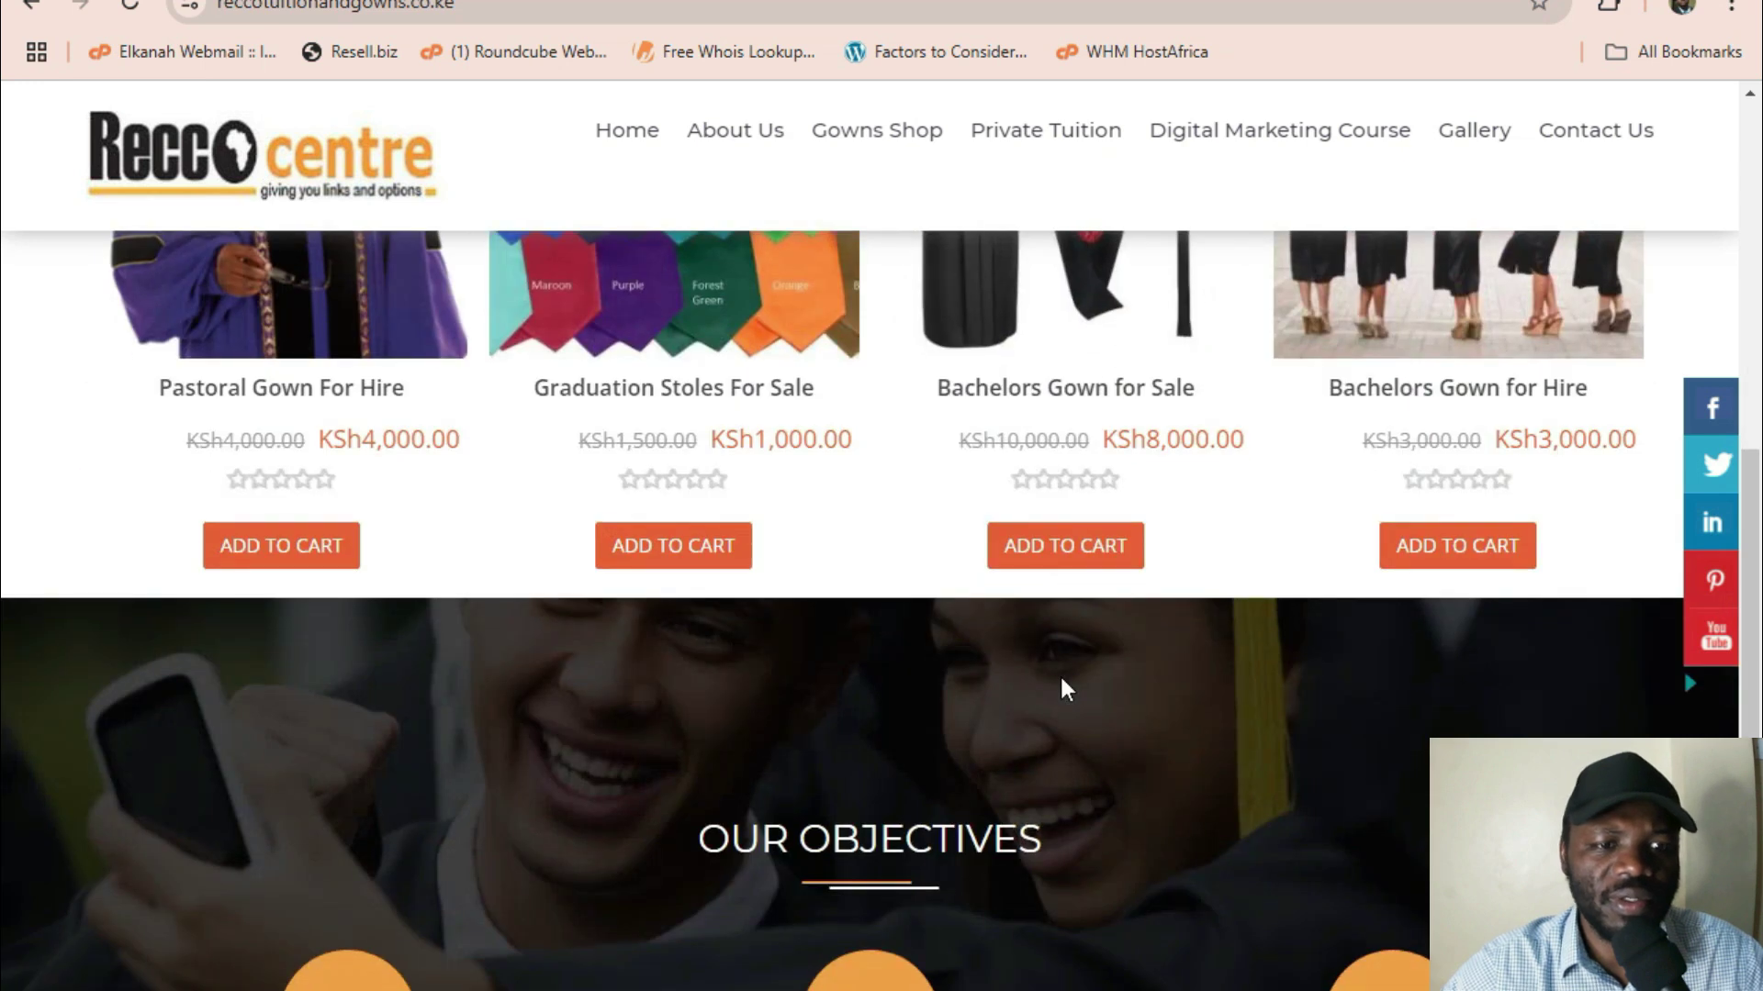
{"action": "scroll", "coordinate": [1059, 673], "scroll_direction": "down", "scroll_amount": 2}
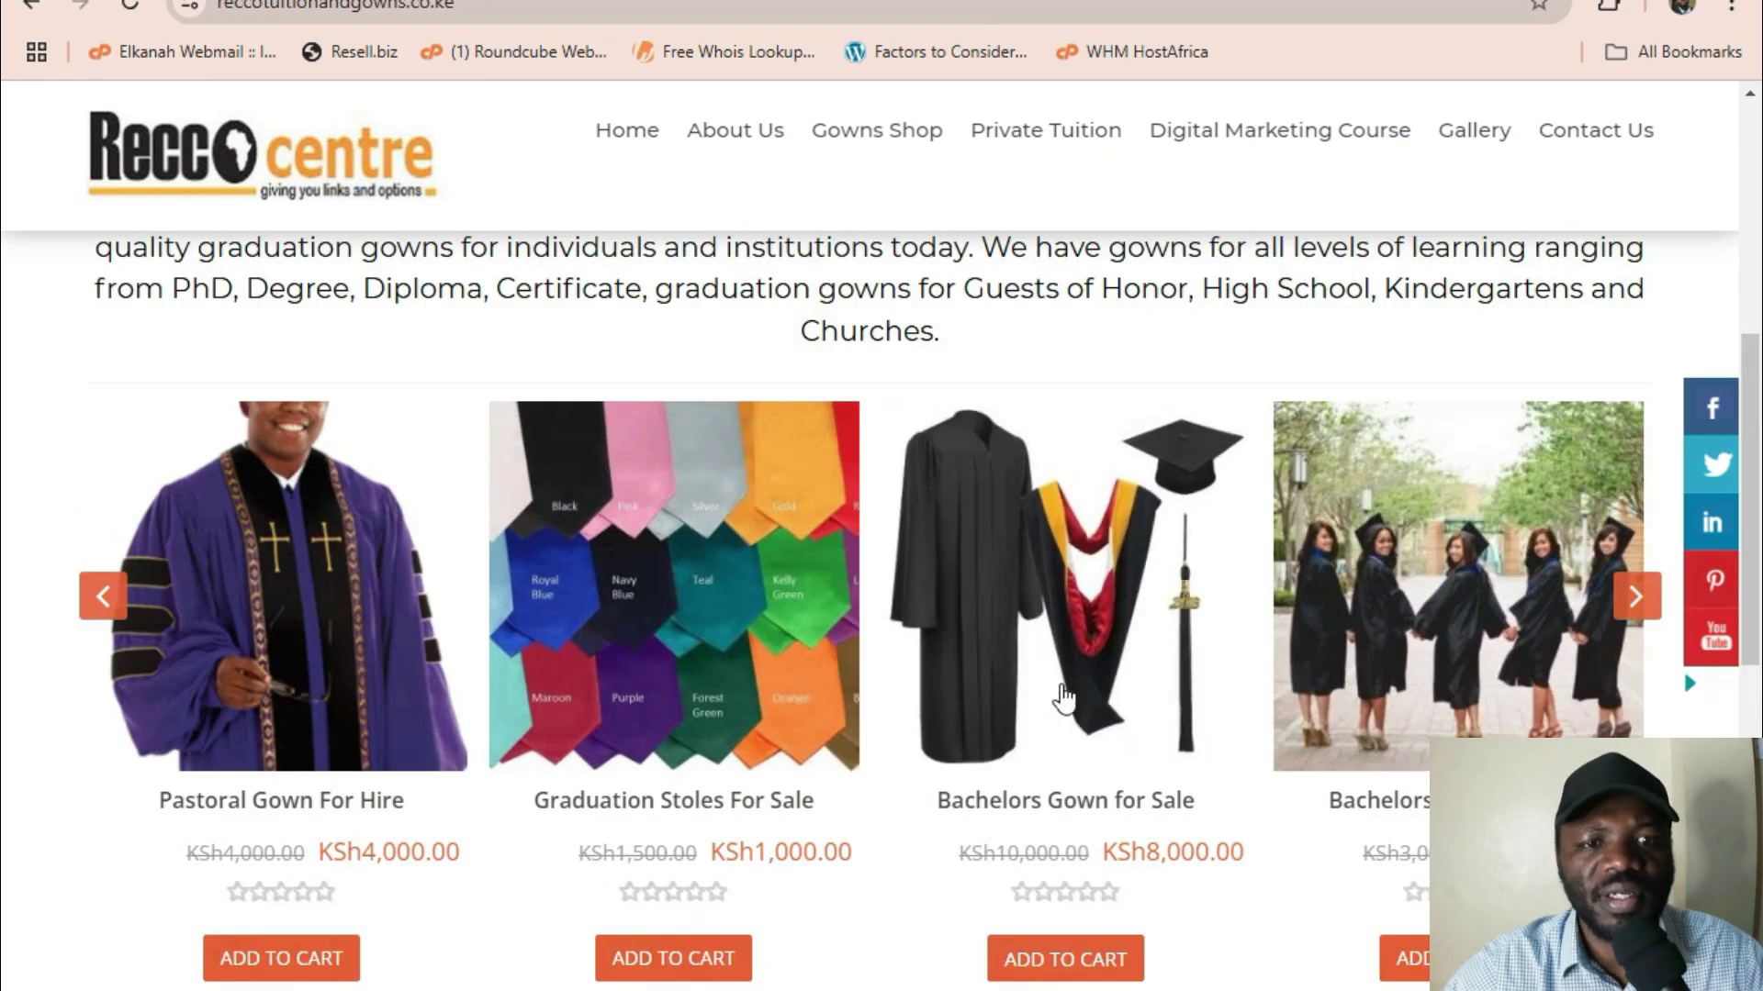
{"action": "scroll", "coordinate": [1017, 643], "scroll_direction": "up", "scroll_amount": 5}
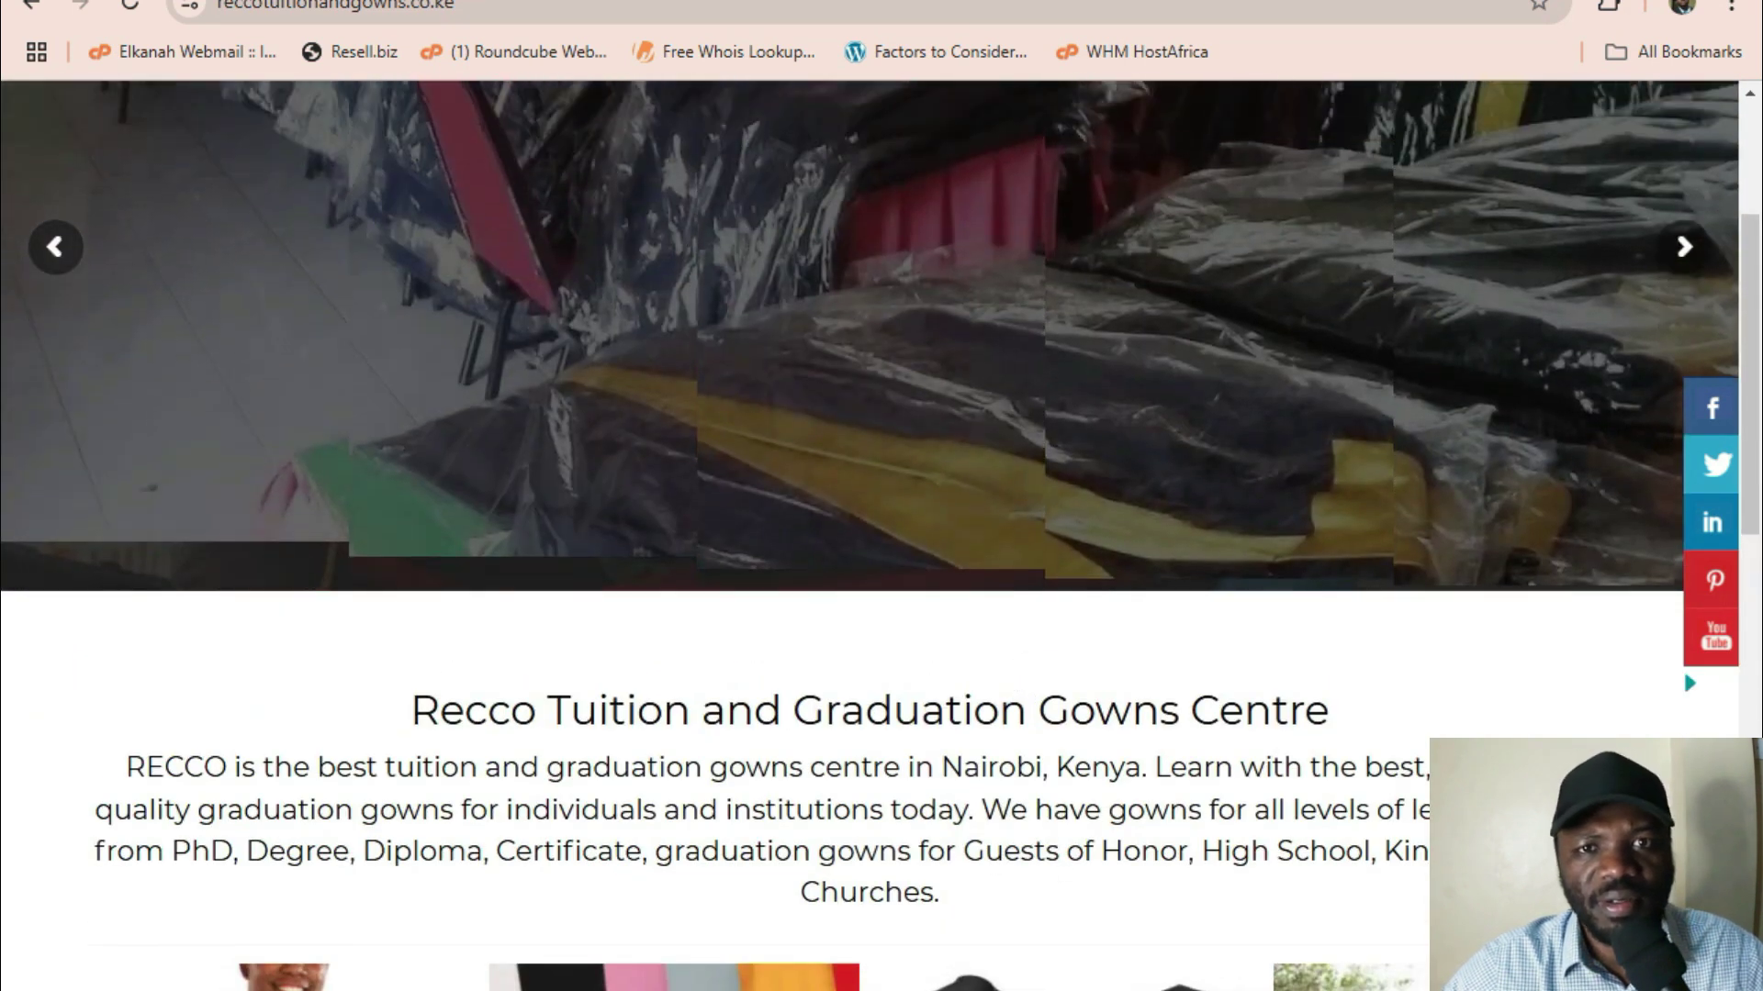
{"action": "left_click", "coordinate": [1480, 36]}
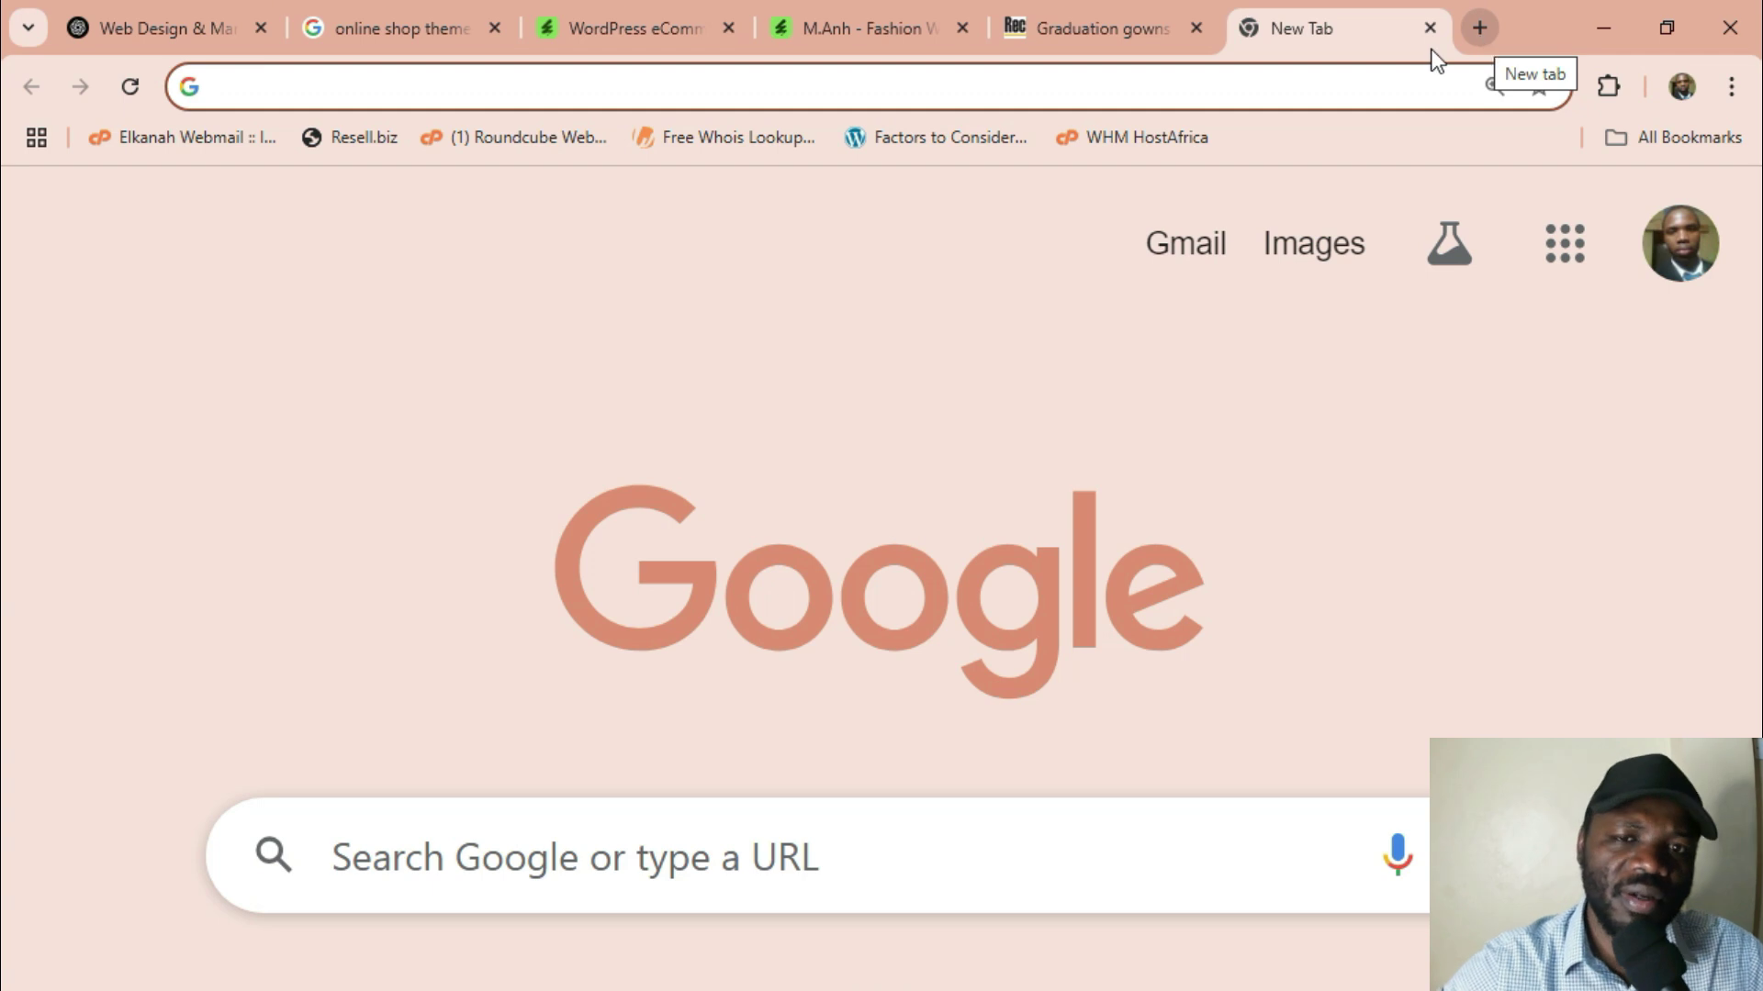
- Back in the new tab, type 'web' in the address bar to bring up the cpanel address
{"action": "left_click", "coordinate": [1140, 29]}
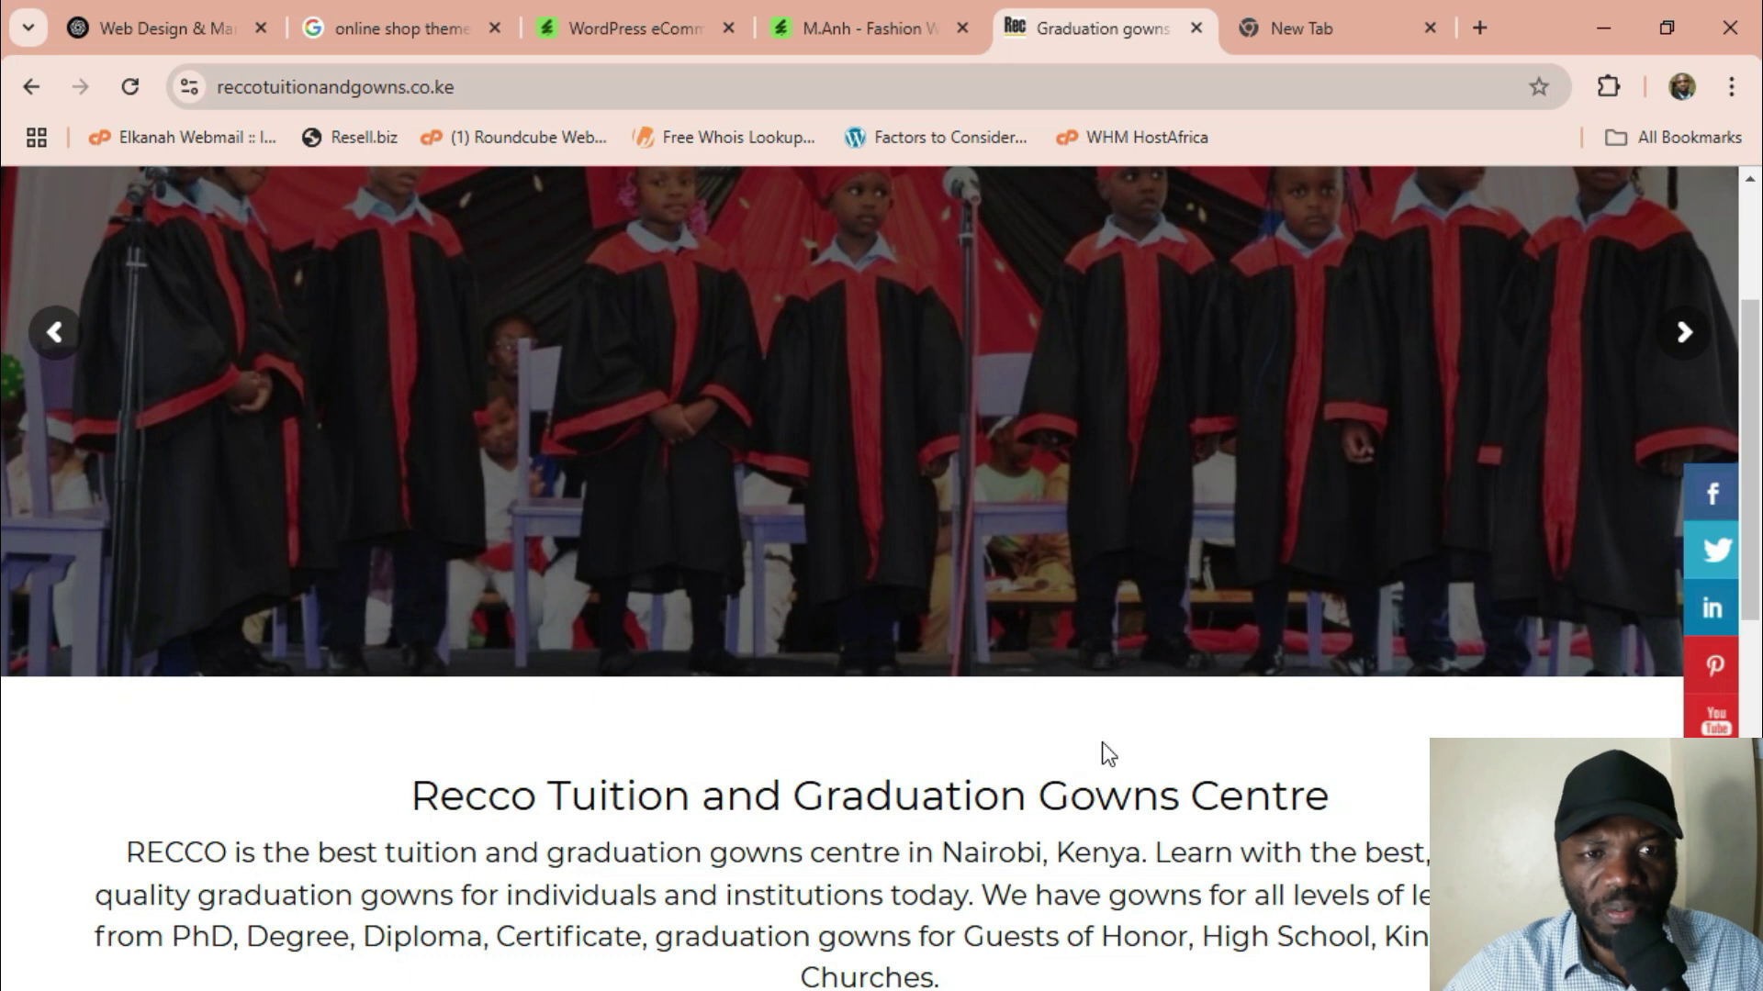
{"action": "left_click", "coordinate": [1338, 24]}
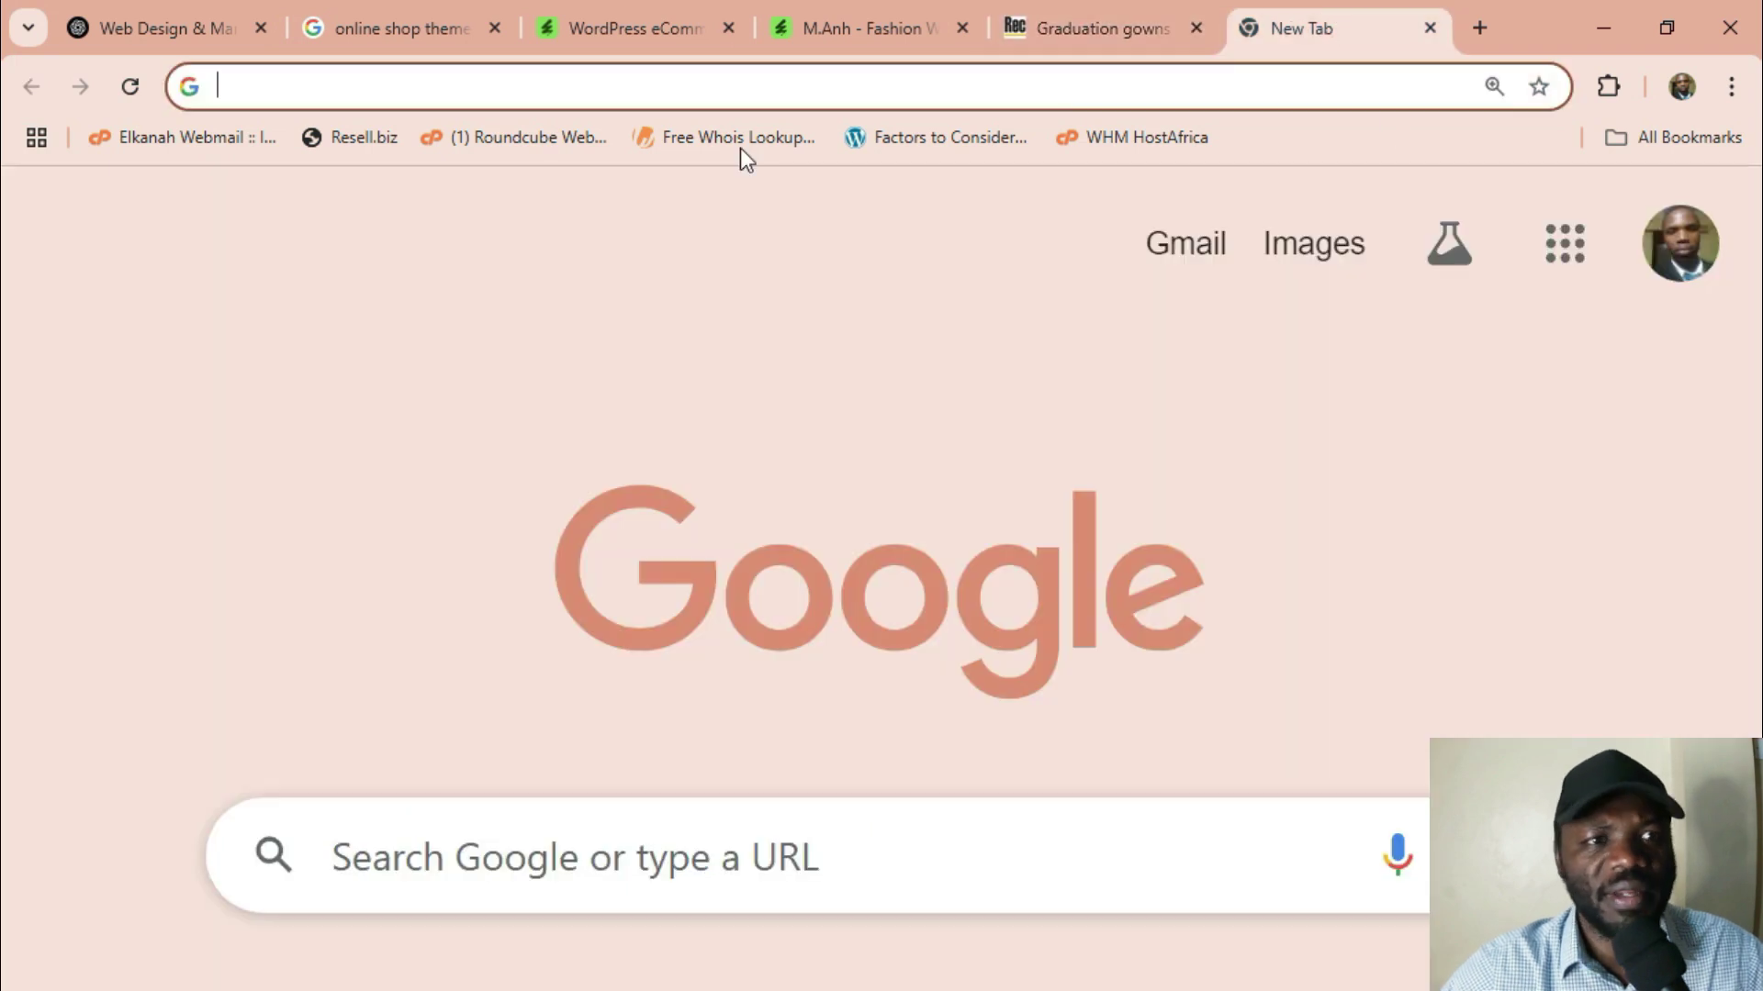
{"action": "left_click", "coordinate": [953, 140]}
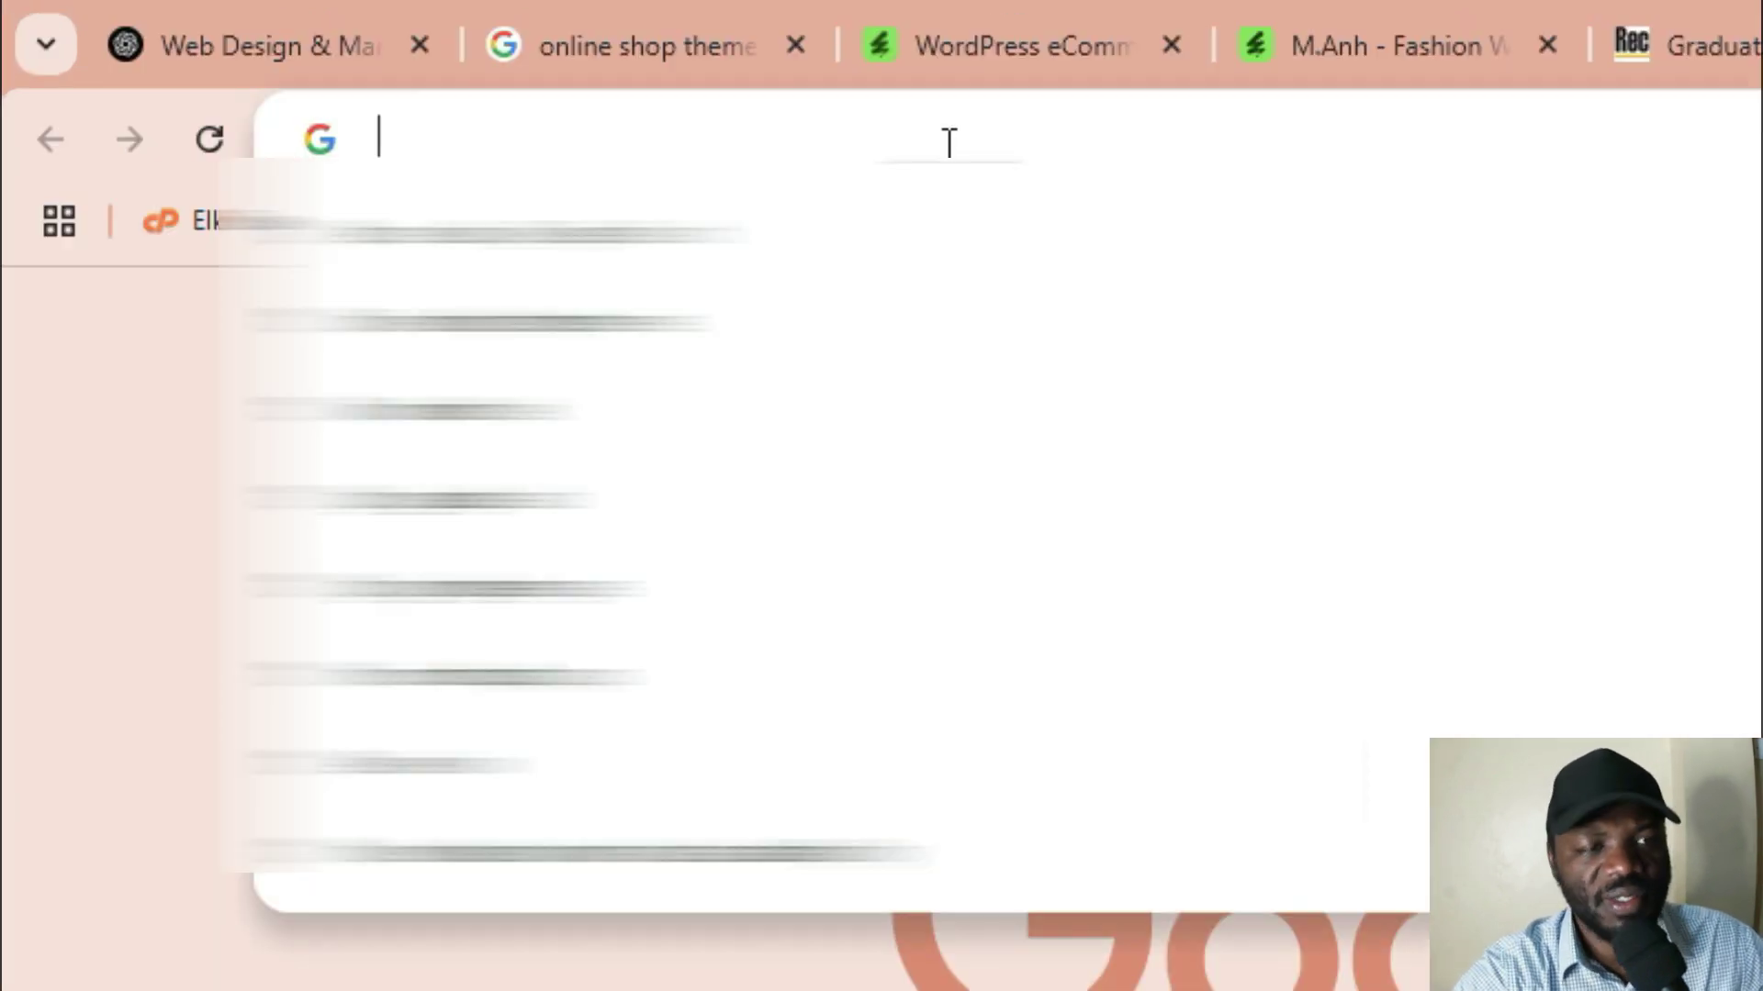
{"action": "type", "text": "webdesigntools.xyz/cpanel"}
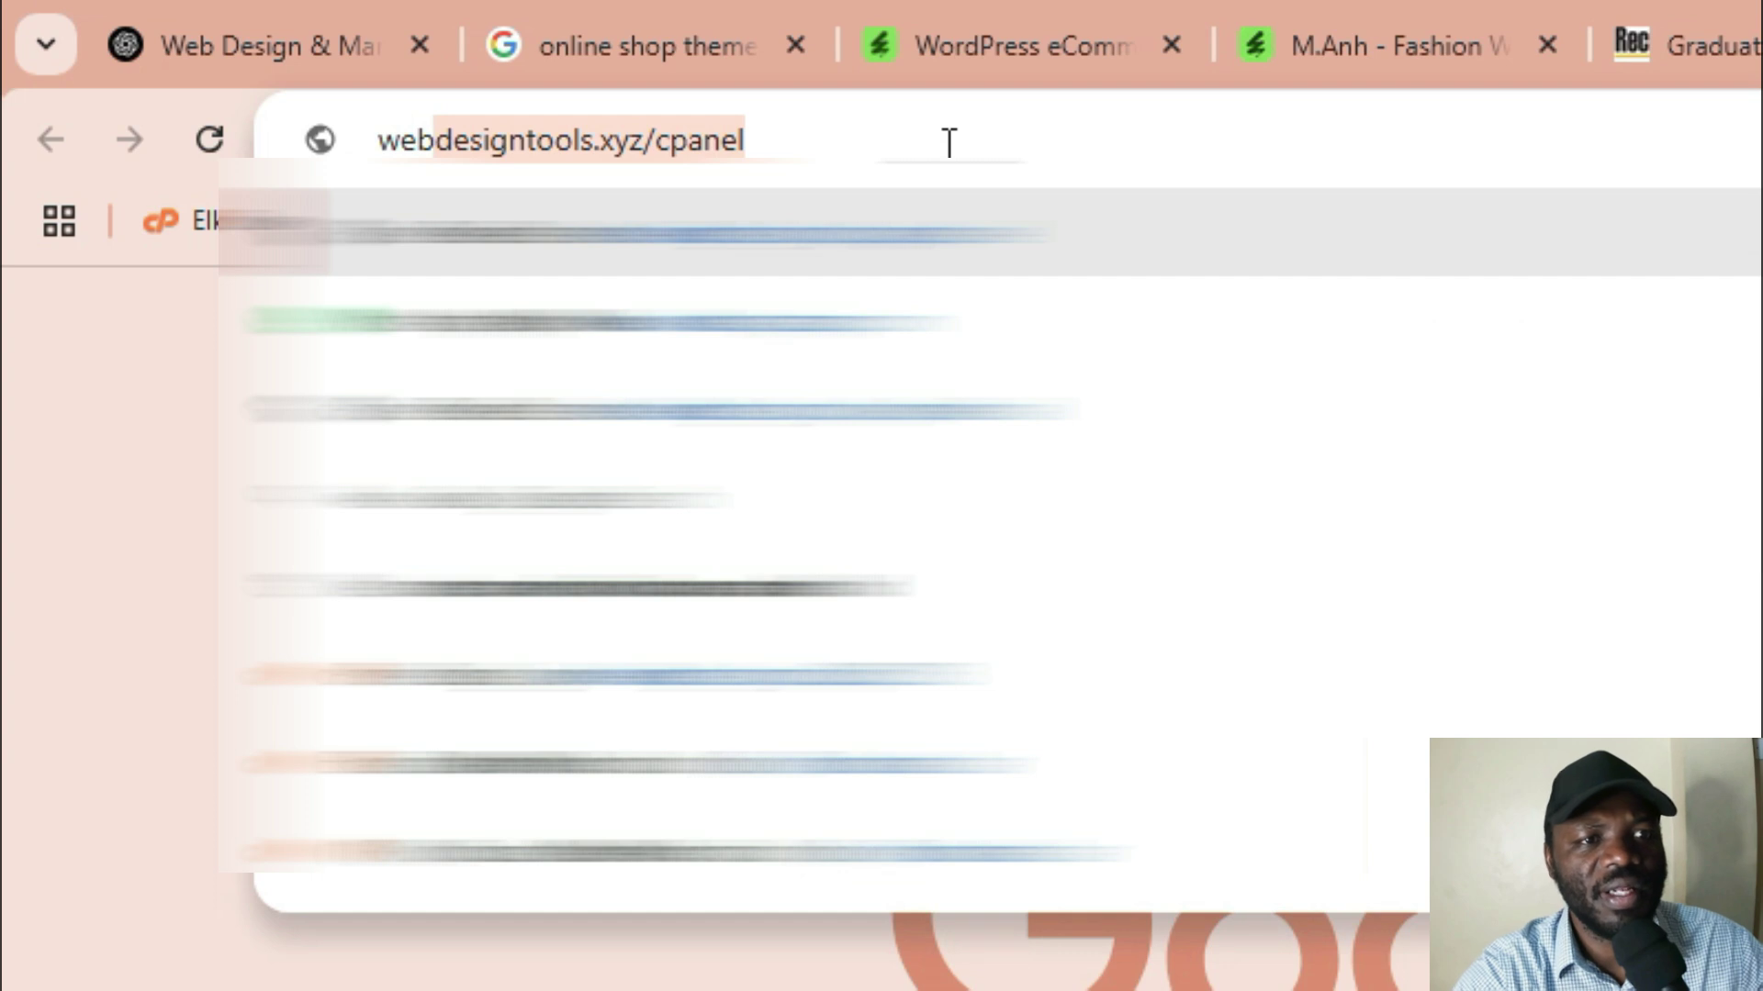
- Load the suggested webdesigntools.xyz/cpanel address to reach the cPanel login page
{"action": "key", "text": "Return"}
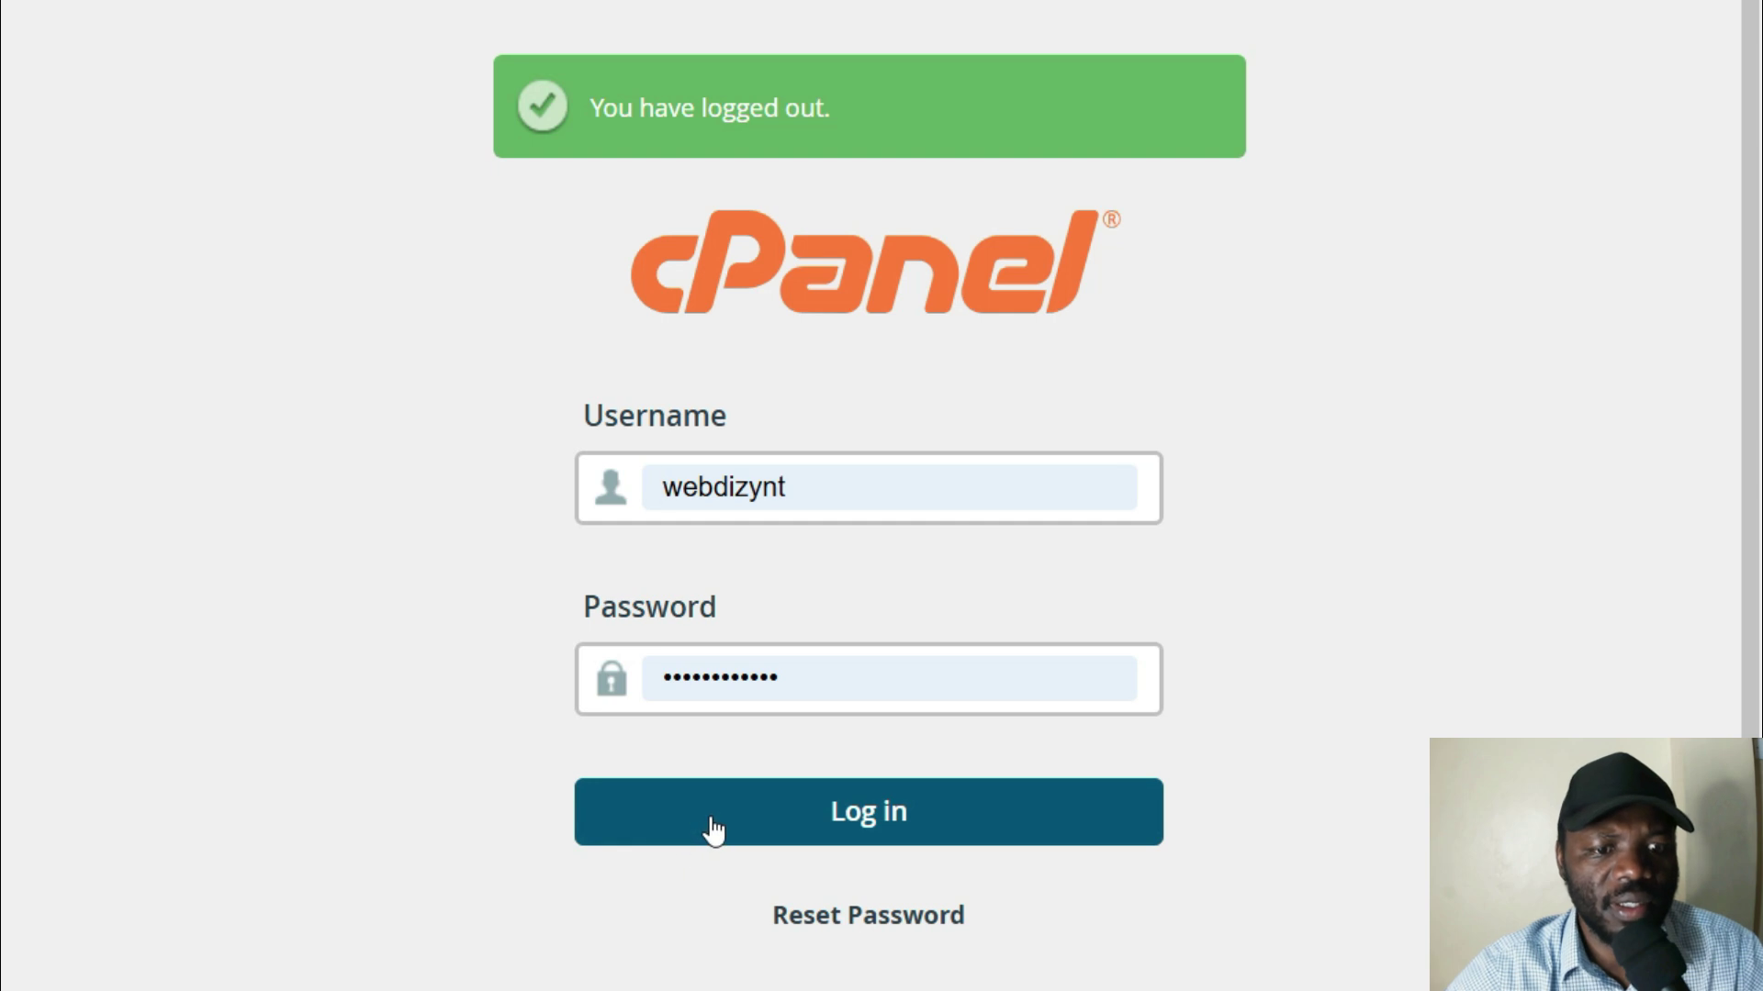
- Log in to cPanel with the prefilled username and password
{"action": "left_click", "coordinate": [924, 819]}
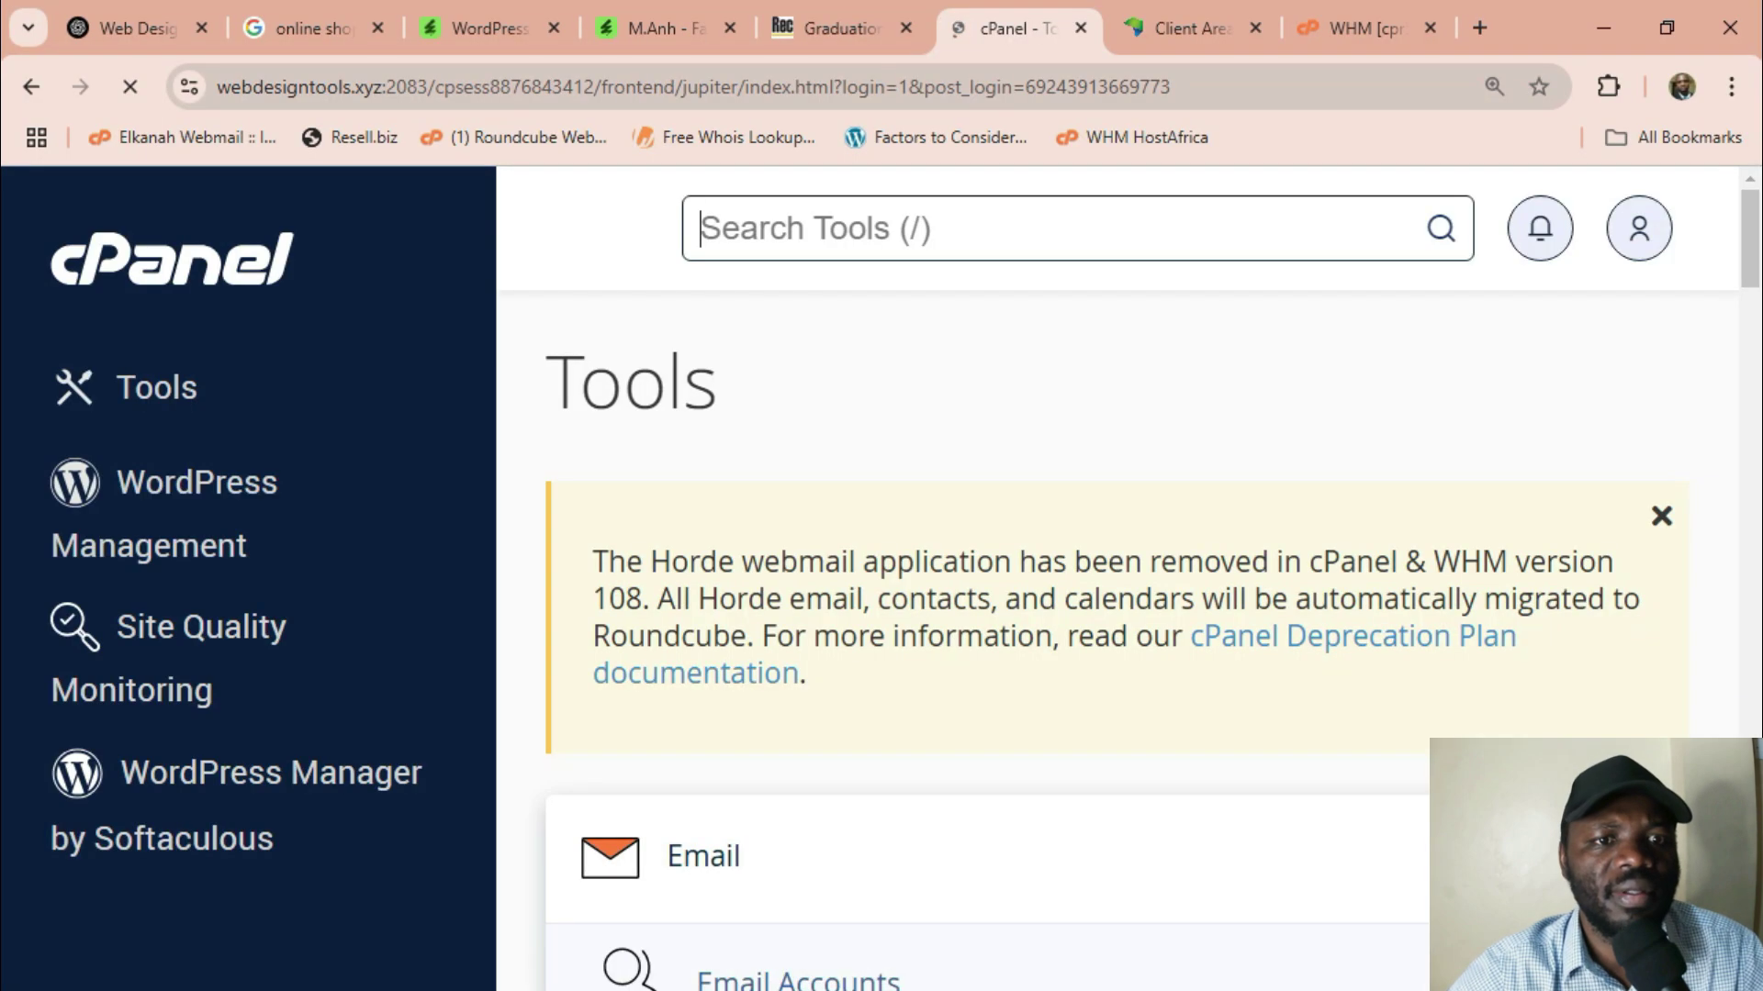
{"action": "scroll", "coordinate": [1184, 954], "scroll_direction": "down", "scroll_amount": 15}
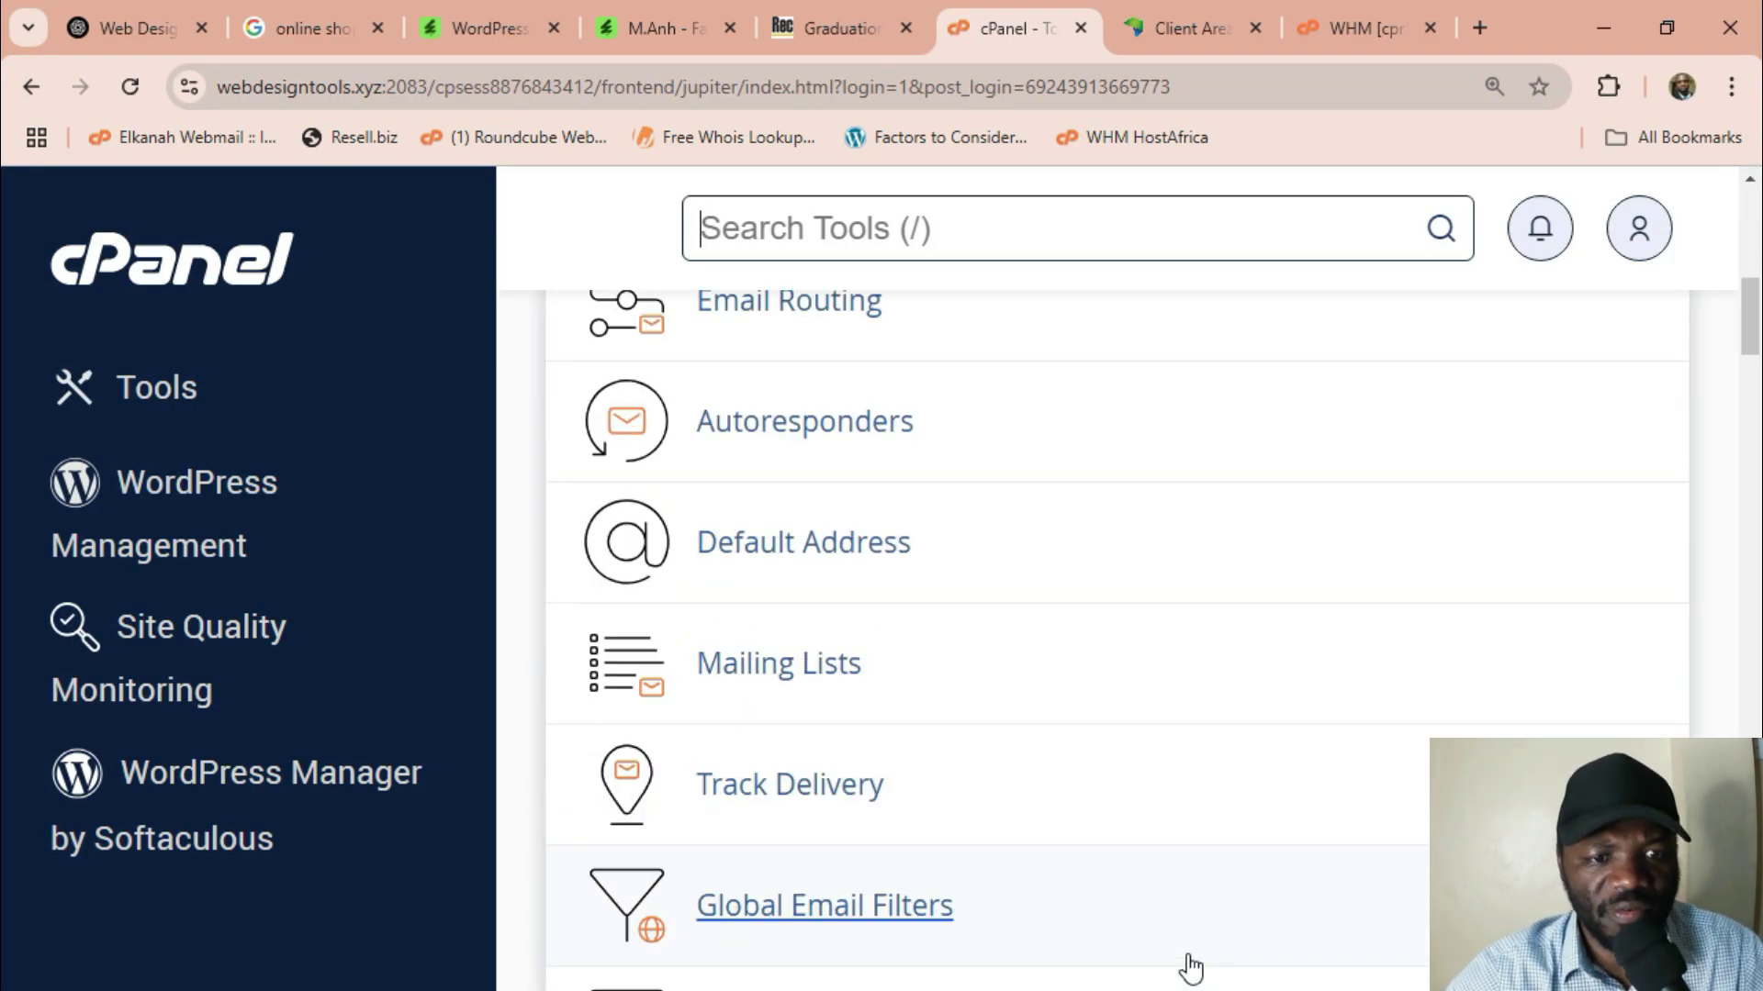
{"action": "scroll", "coordinate": [1190, 969], "scroll_direction": "down", "scroll_amount": 20}
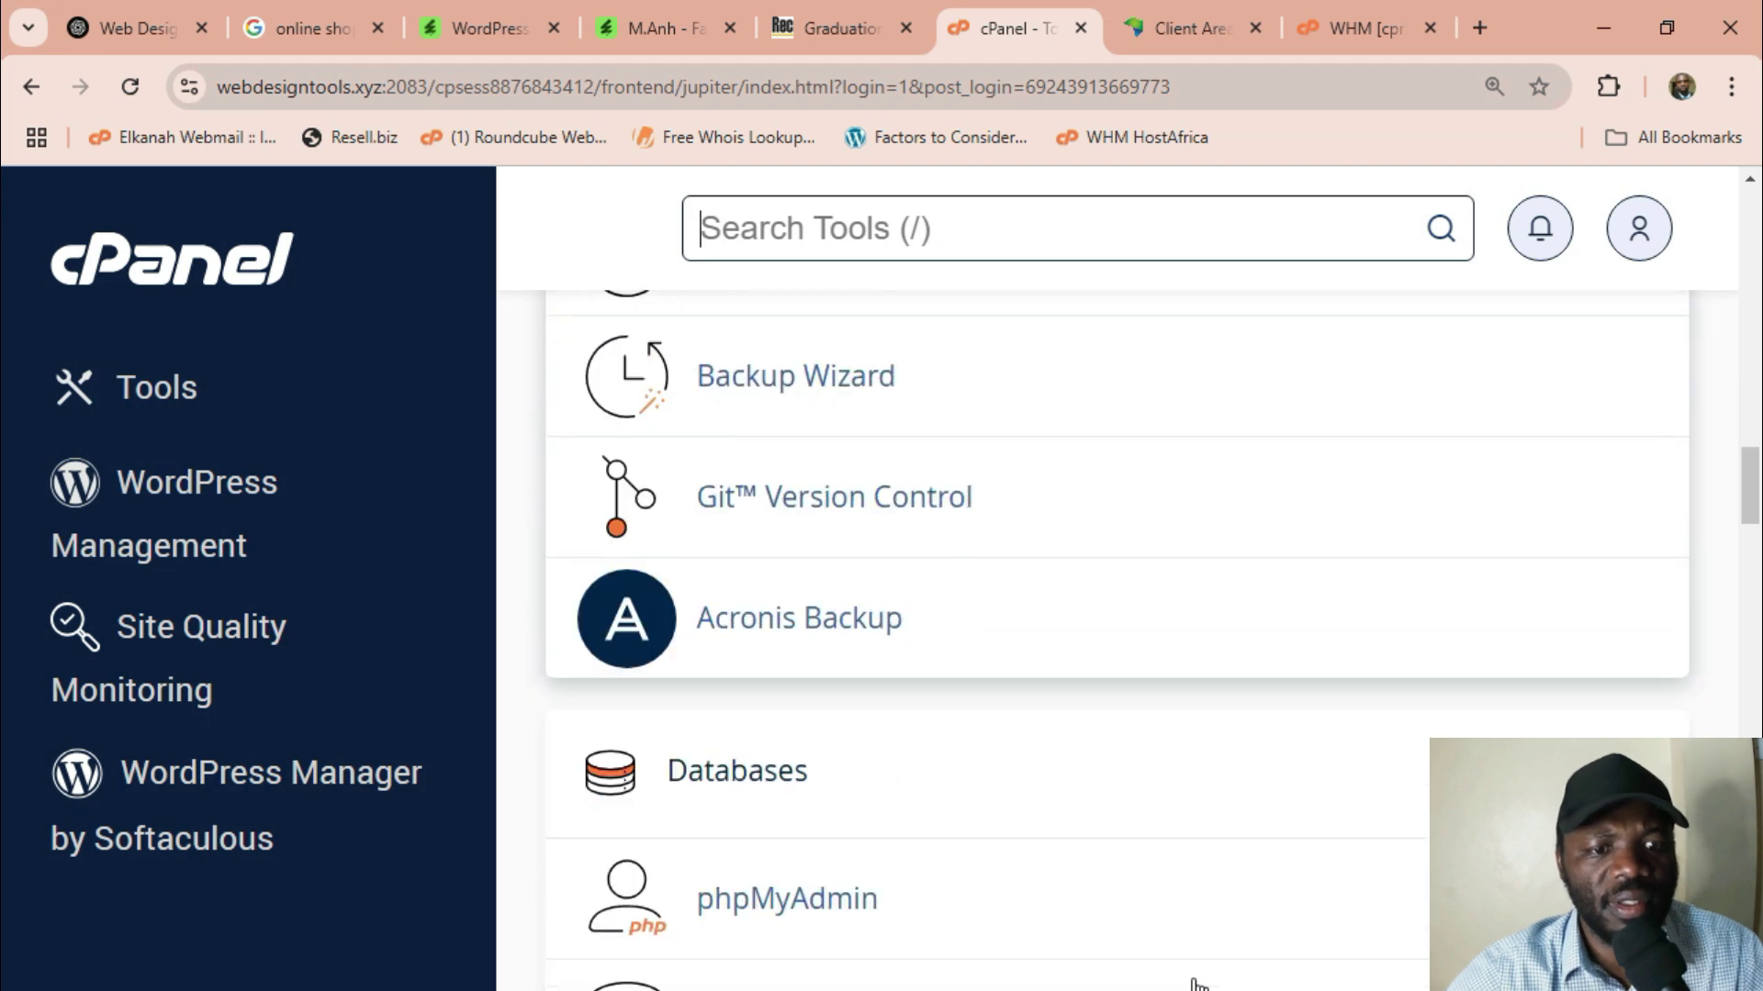
{"action": "scroll", "coordinate": [1198, 984], "scroll_direction": "down", "scroll_amount": 20}
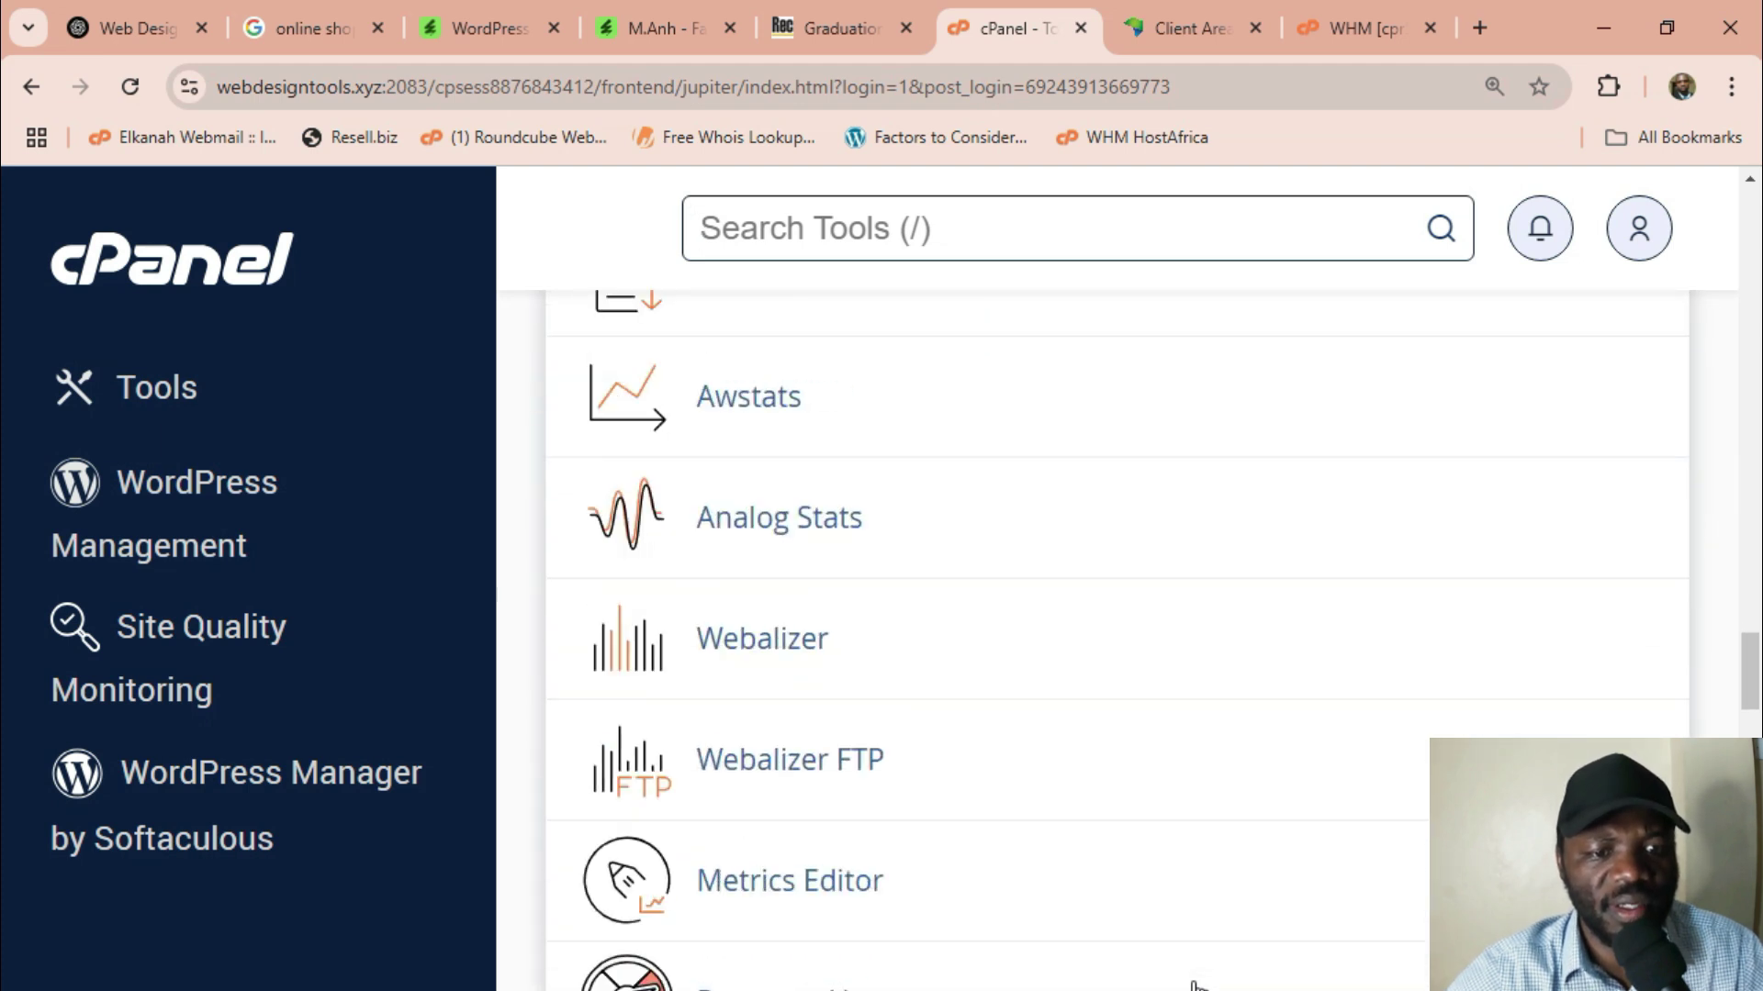
{"action": "scroll", "coordinate": [1196, 985], "scroll_direction": "down", "scroll_amount": 20}
{"action": "scroll", "coordinate": [1196, 985], "scroll_direction": "up", "scroll_amount": 3}
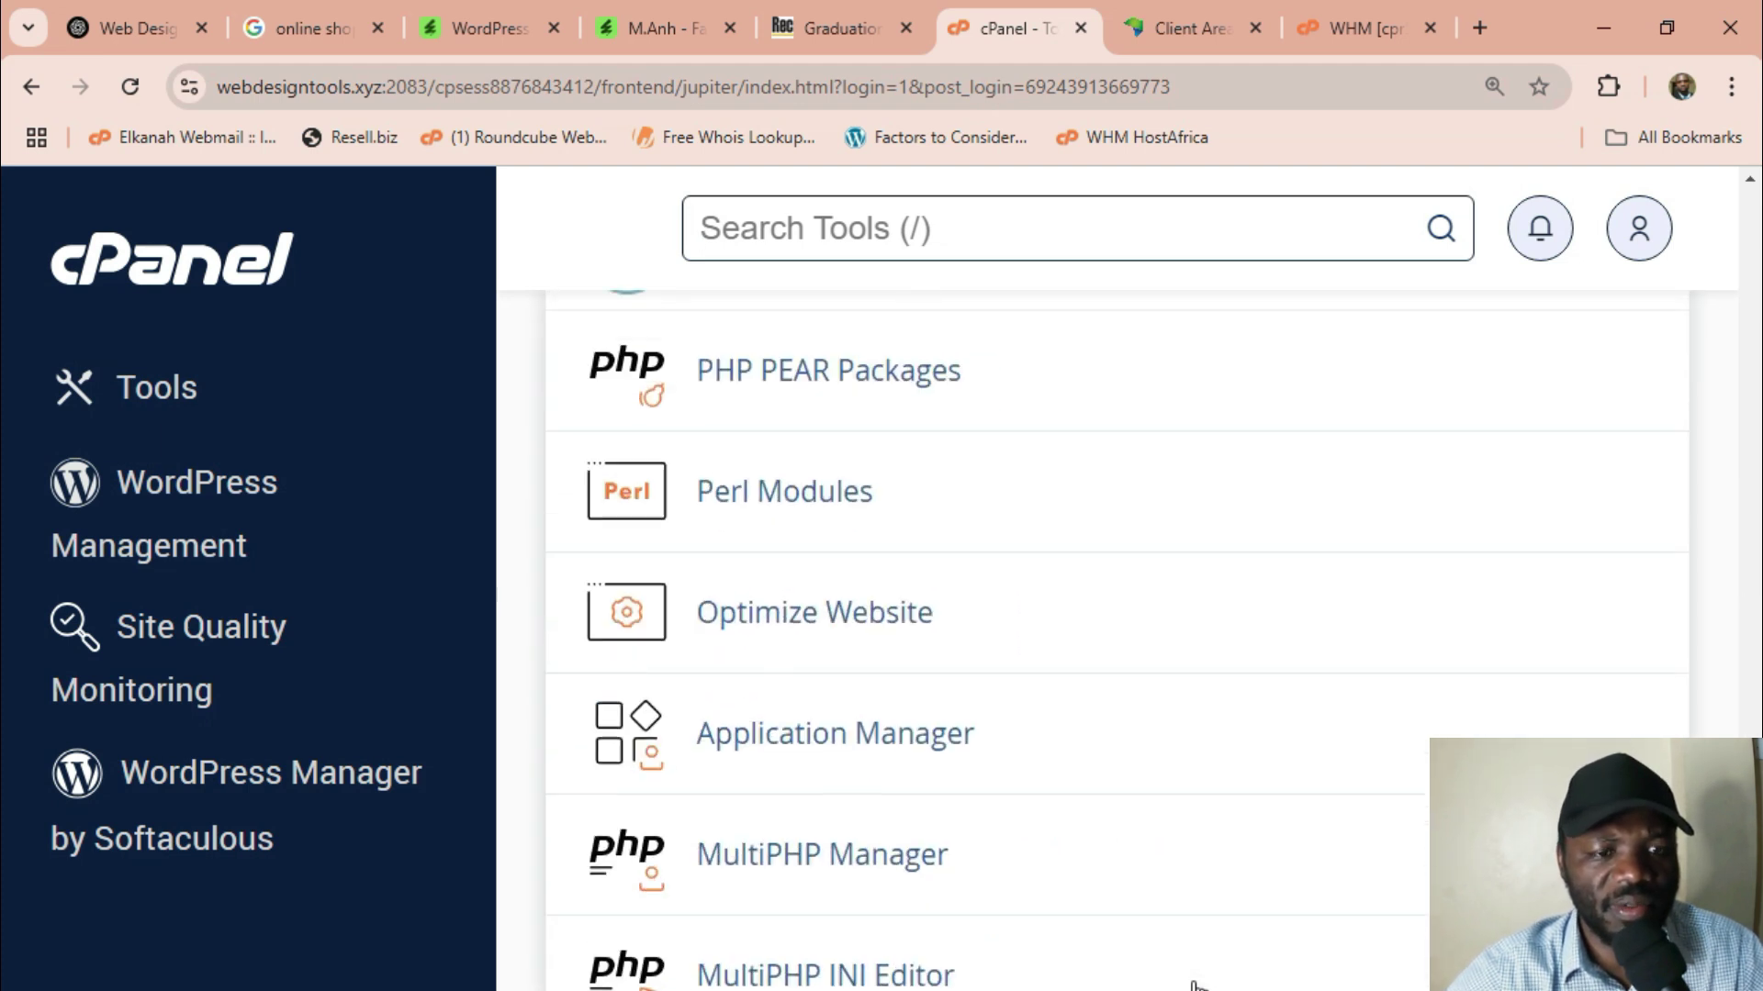
{"action": "scroll", "coordinate": [1196, 985], "scroll_direction": "up", "scroll_amount": 3}
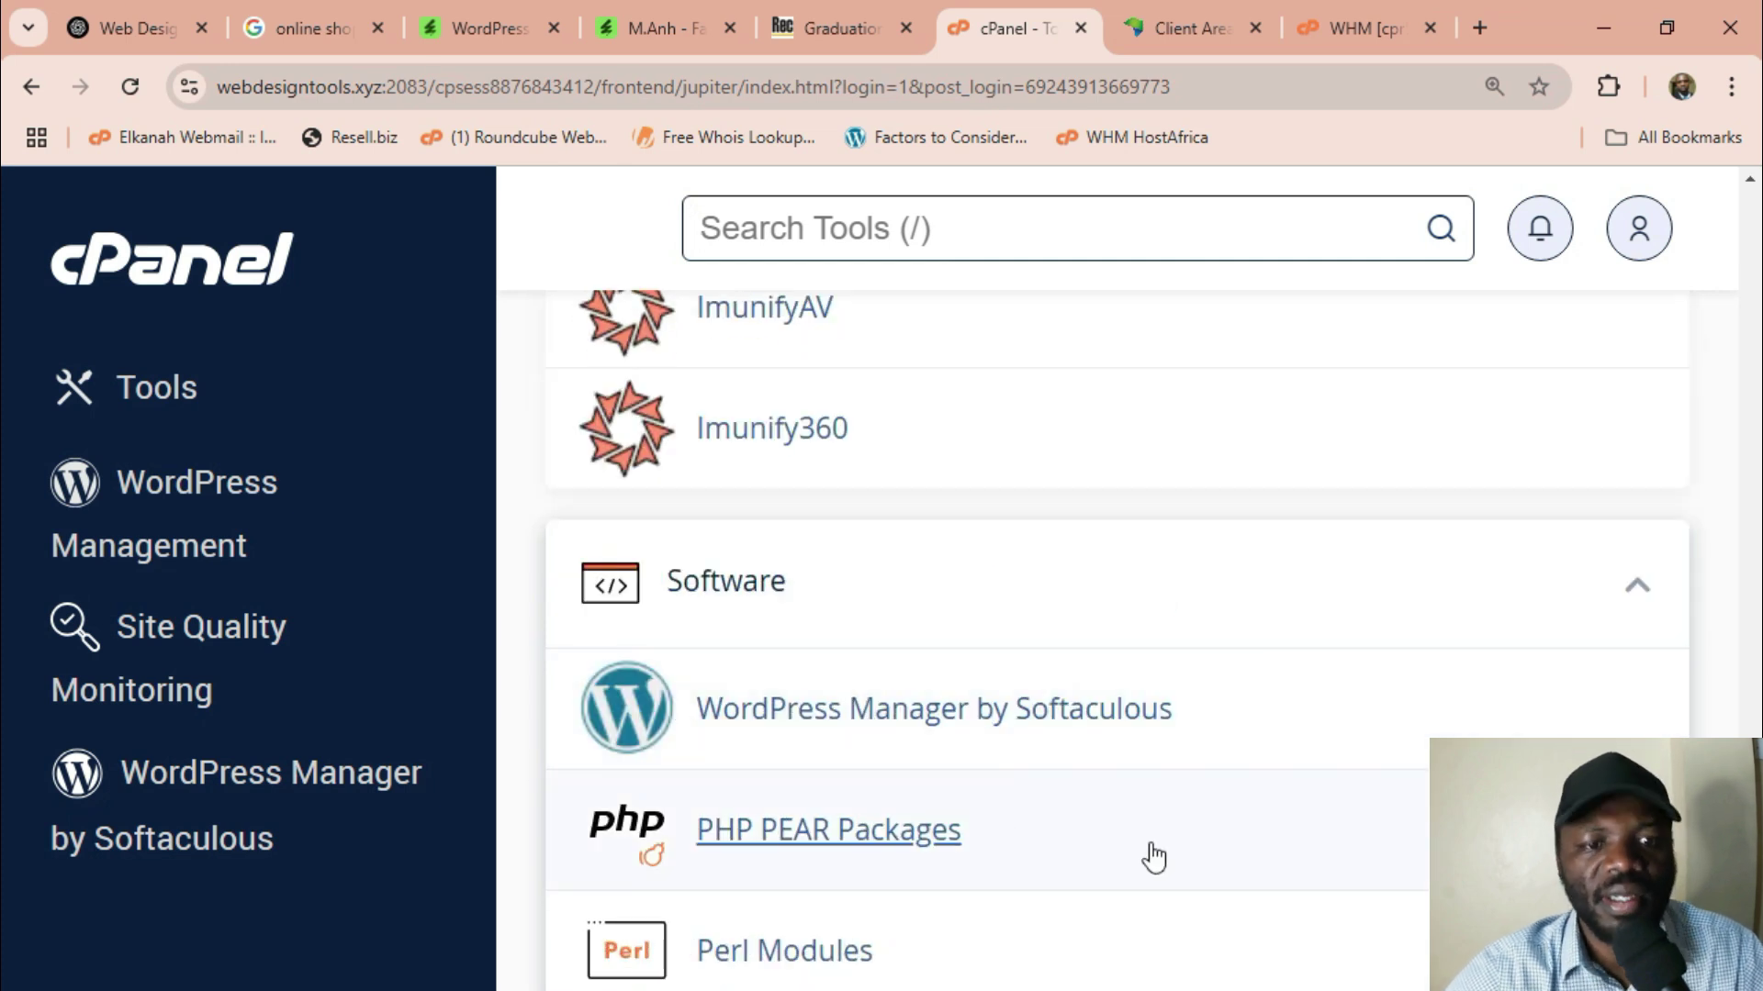
- Find Softaculous Apps Installer on the Tools page and choose its WordPress script
{"action": "scroll", "coordinate": [1156, 877], "scroll_direction": "down", "scroll_amount": 10}
{"action": "scroll", "coordinate": [1154, 891], "scroll_direction": "down", "scroll_amount": 6}
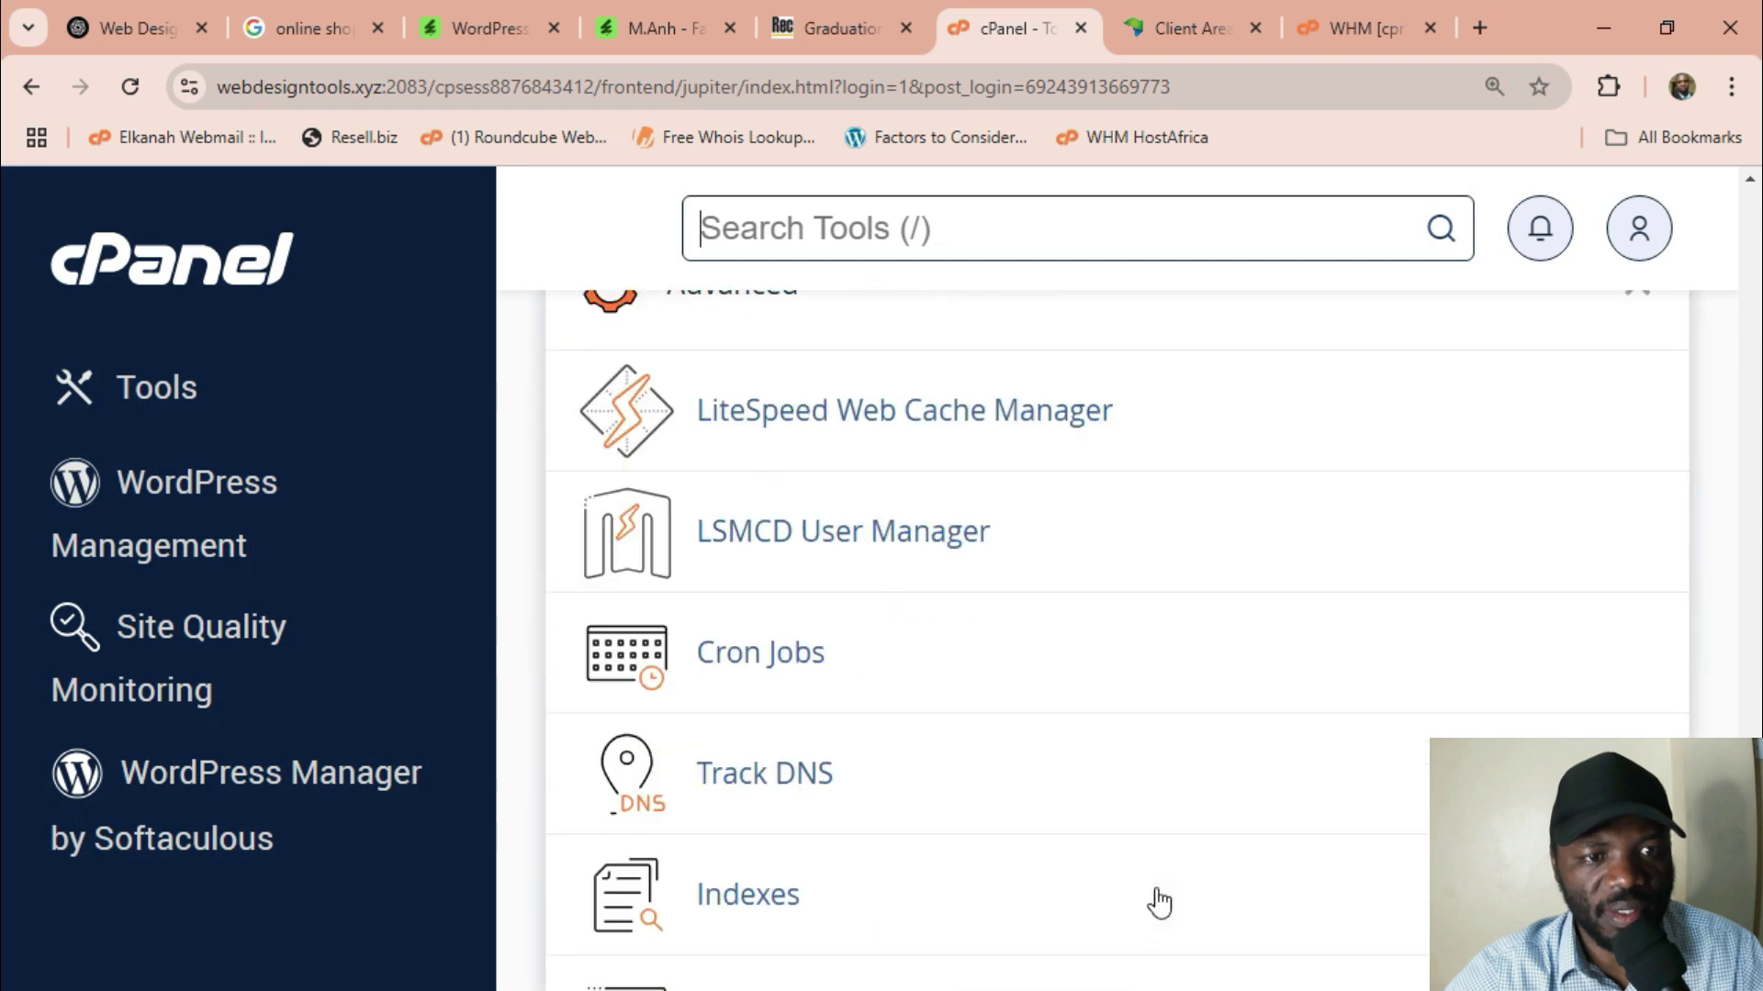
{"action": "scroll", "coordinate": [1157, 900], "scroll_direction": "up", "scroll_amount": 12}
{"action": "scroll", "coordinate": [1159, 900], "scroll_direction": "down", "scroll_amount": 5}
{"action": "scroll", "coordinate": [1159, 898], "scroll_direction": "down", "scroll_amount": 4}
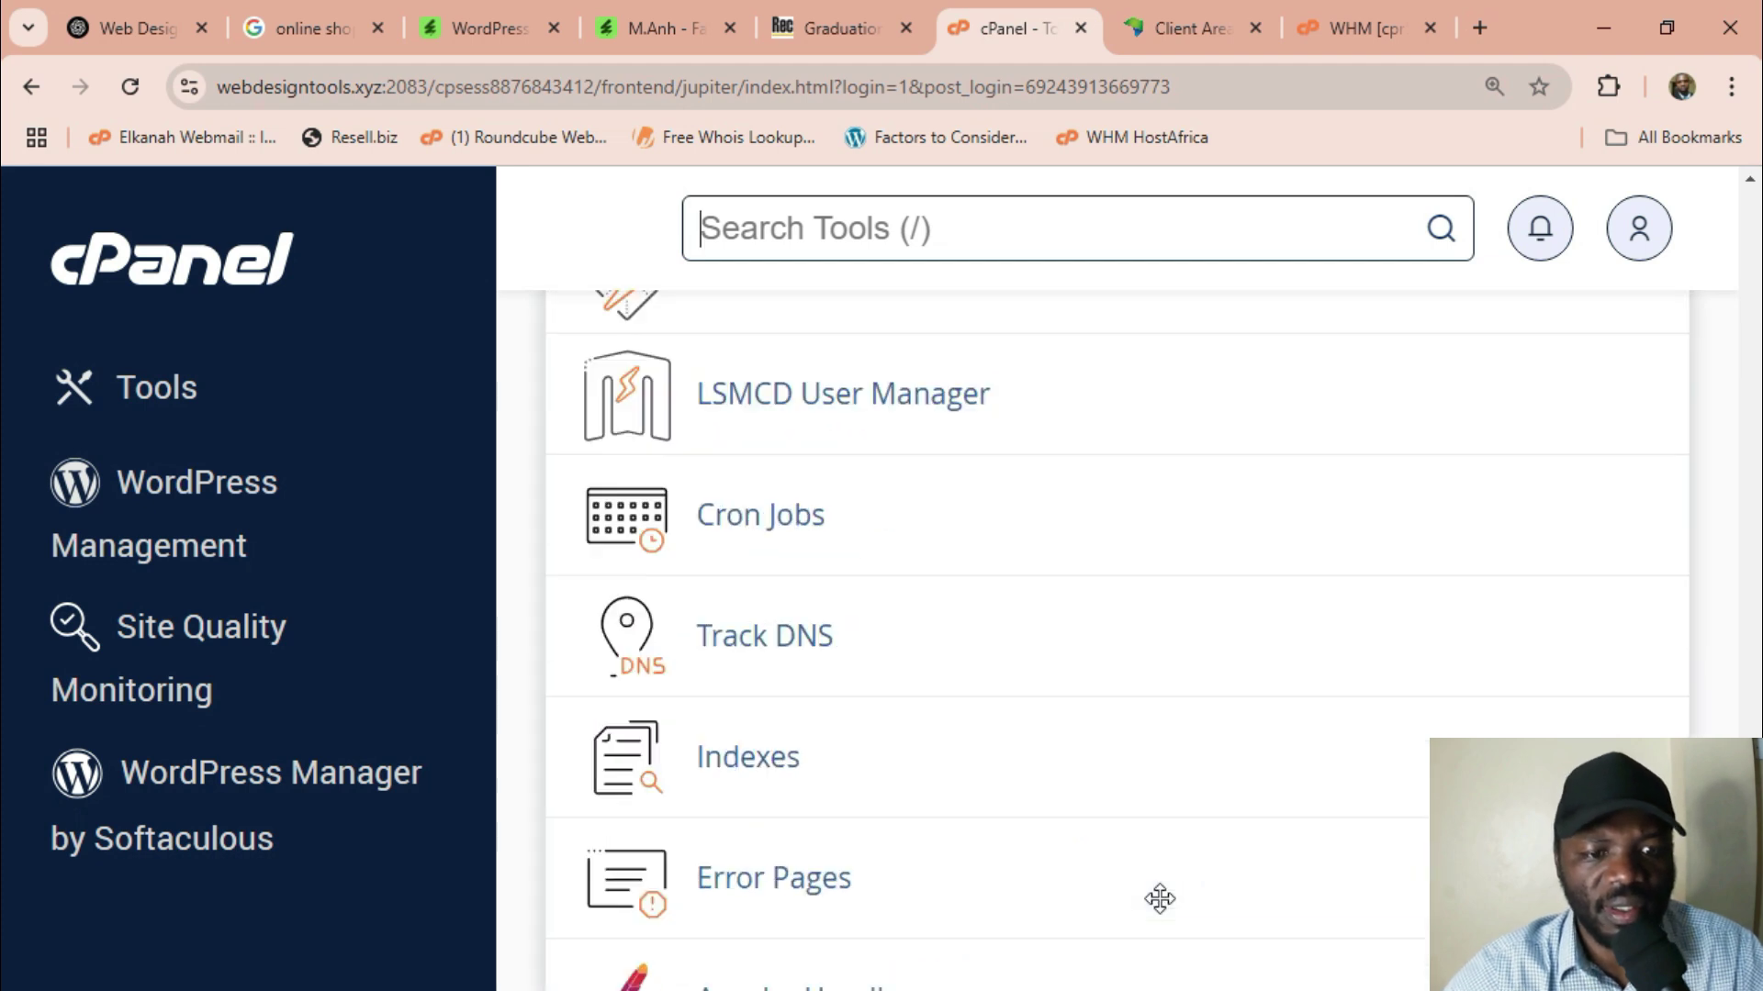
{"action": "scroll", "coordinate": [1162, 909], "scroll_direction": "up", "scroll_amount": 6}
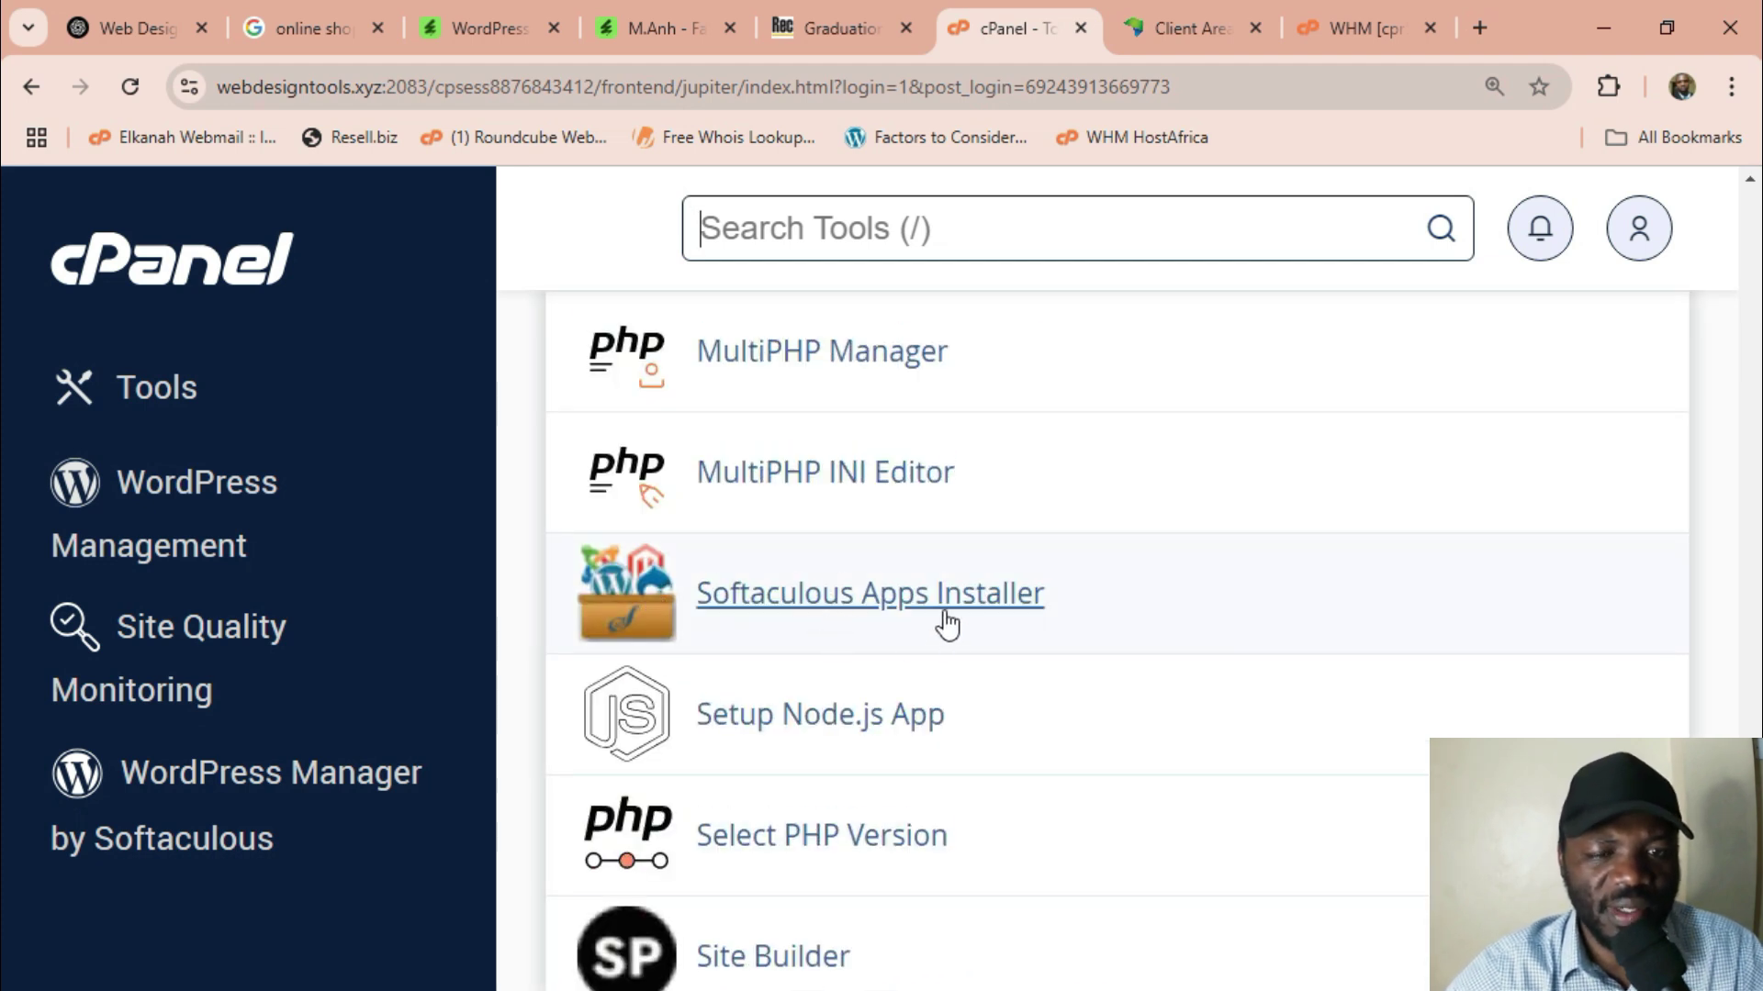
{"action": "scroll", "coordinate": [1016, 814], "scroll_direction": "down", "scroll_amount": 5}
{"action": "scroll", "coordinate": [1015, 824], "scroll_direction": "down", "scroll_amount": 12}
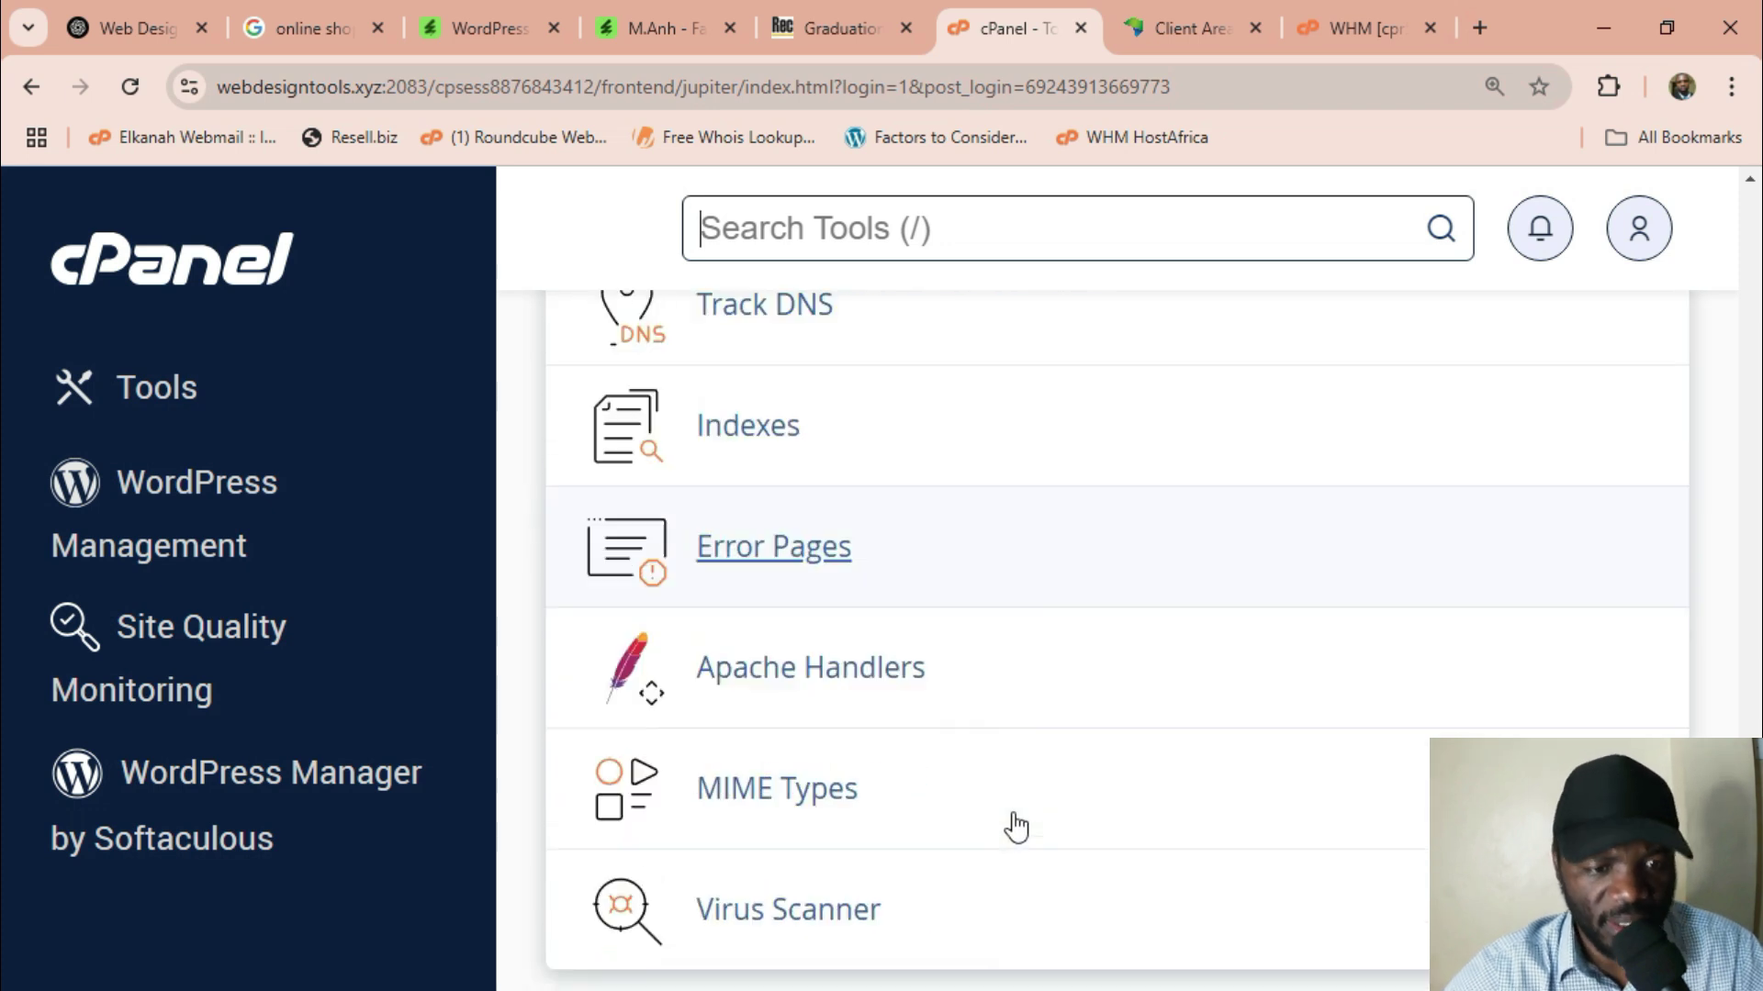
{"action": "scroll", "coordinate": [1100, 670], "scroll_direction": "down", "scroll_amount": 4}
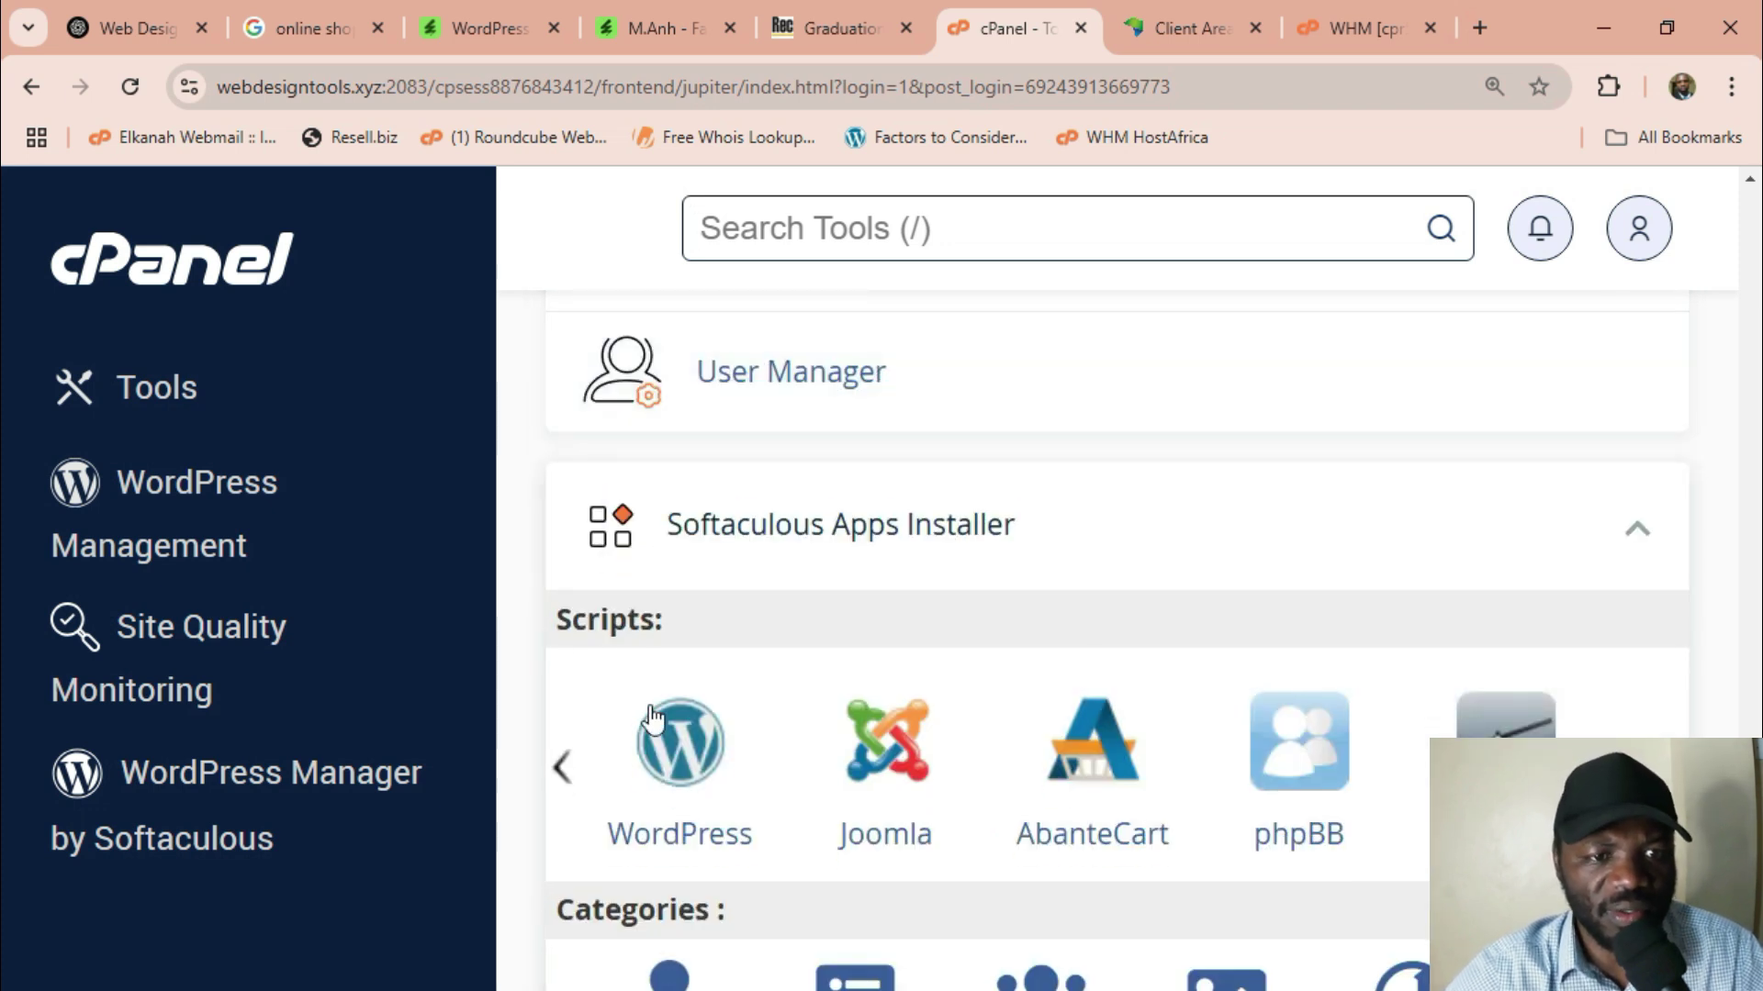
{"action": "left_click", "coordinate": [676, 631]}
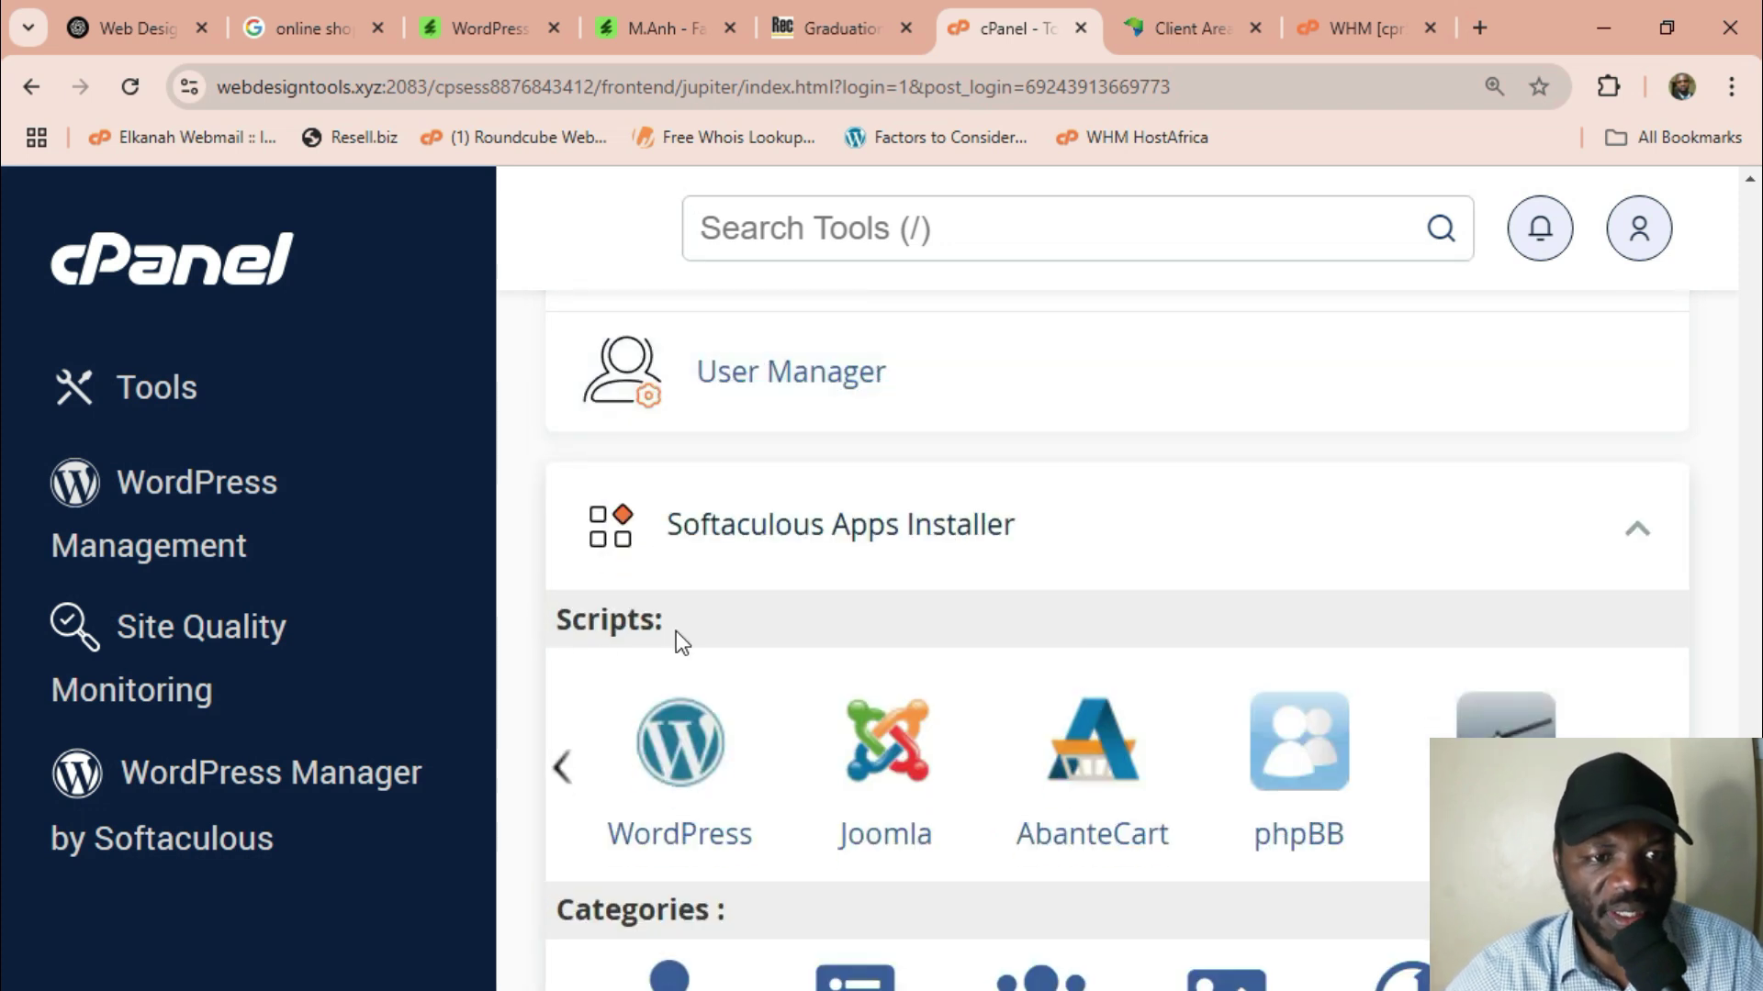
- Open the WordPress installer in Softaculous and start a new installation
{"action": "left_click", "coordinate": [651, 785]}
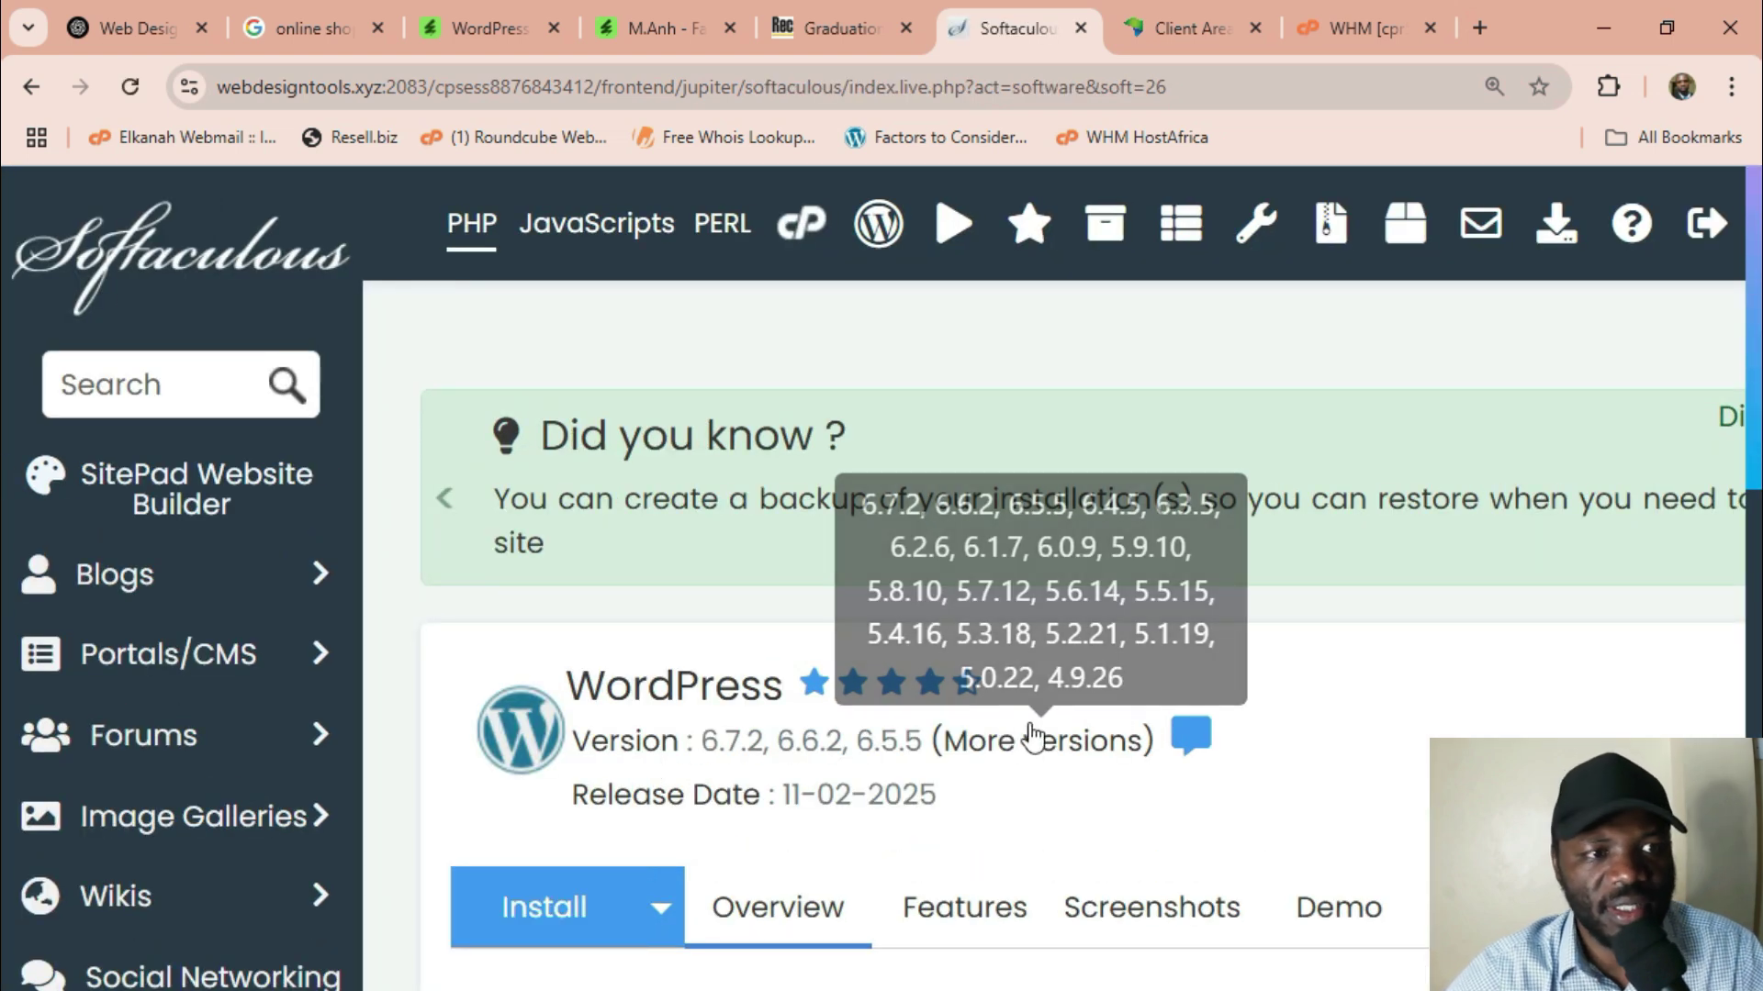
{"action": "scroll", "coordinate": [1312, 797], "scroll_direction": "down", "scroll_amount": 10}
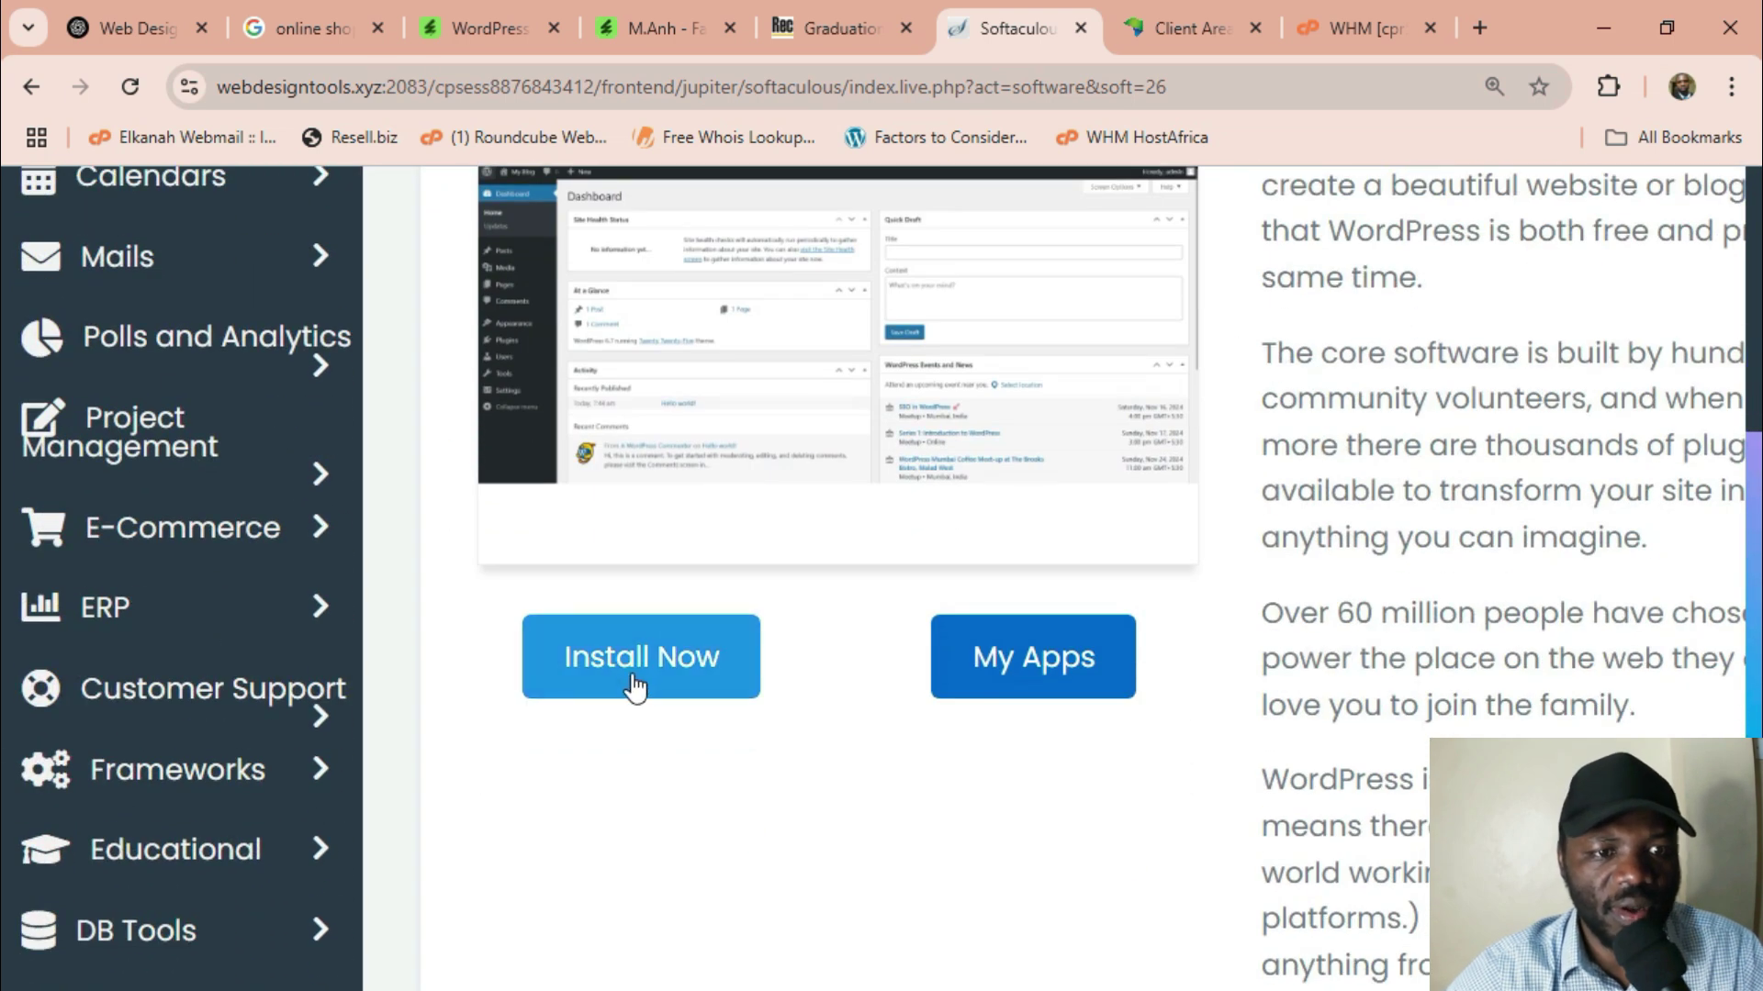
{"action": "left_click", "coordinate": [638, 678]}
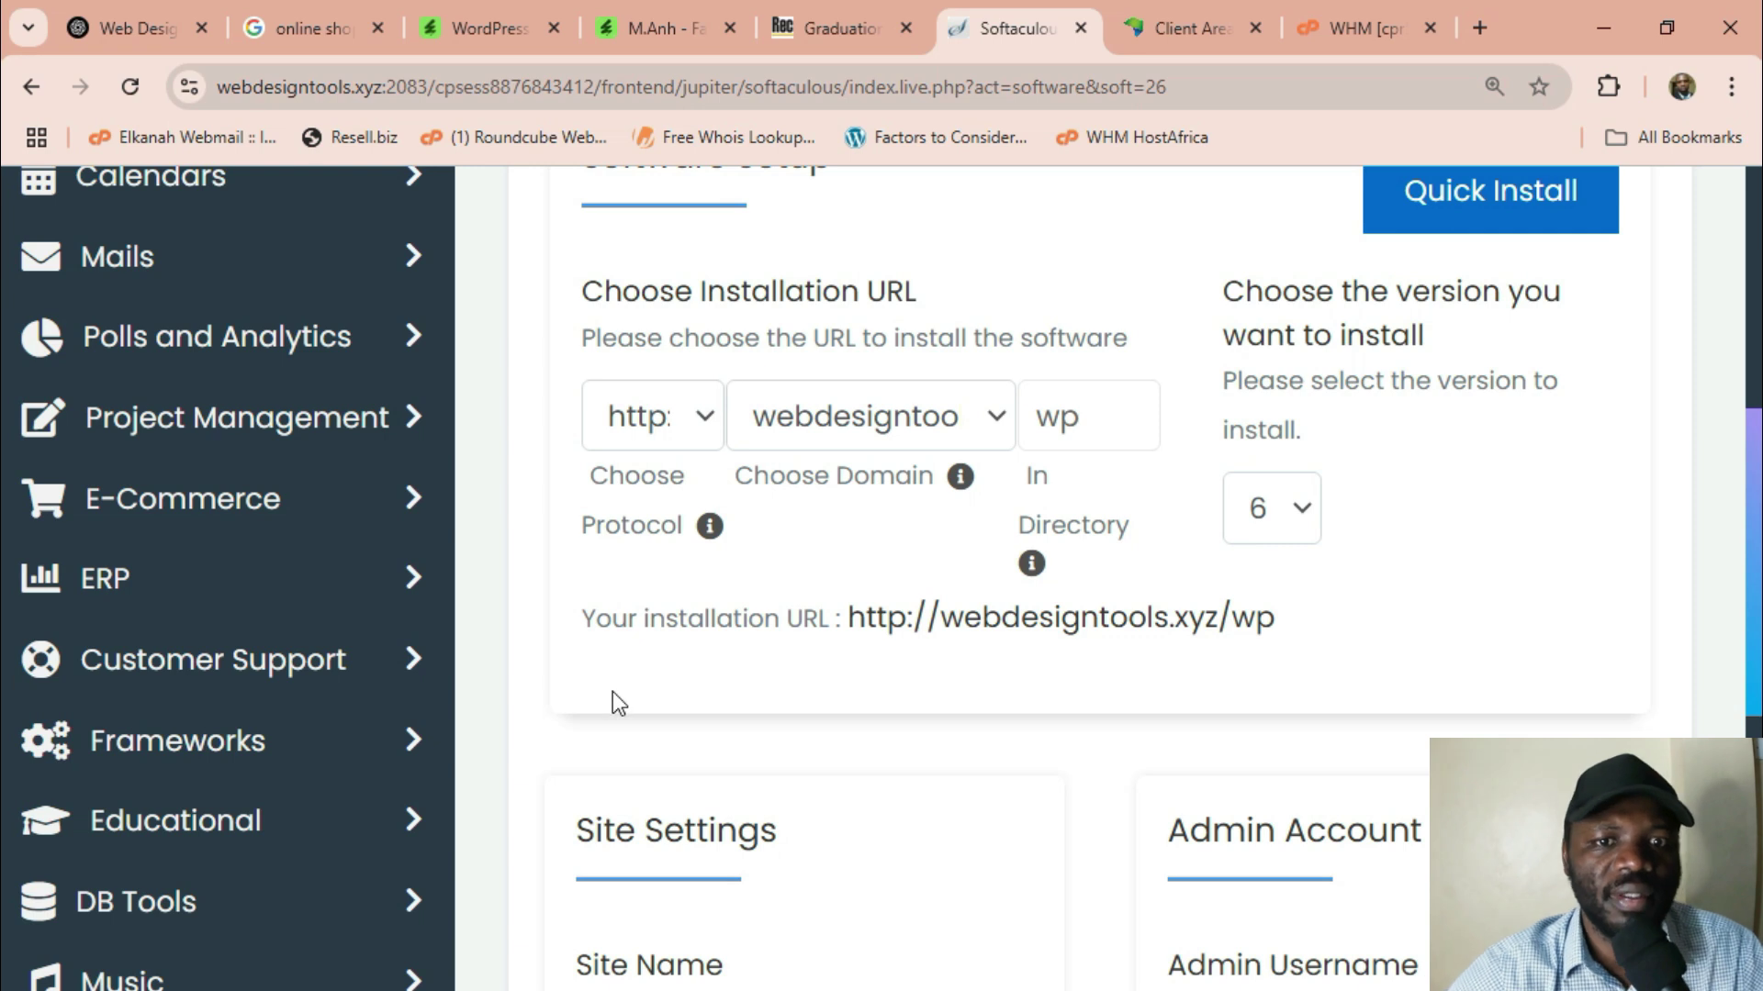
- Zoom the page out twice and select the default 'wp' install directory
{"action": "key", "text": "ctrl+minus"}
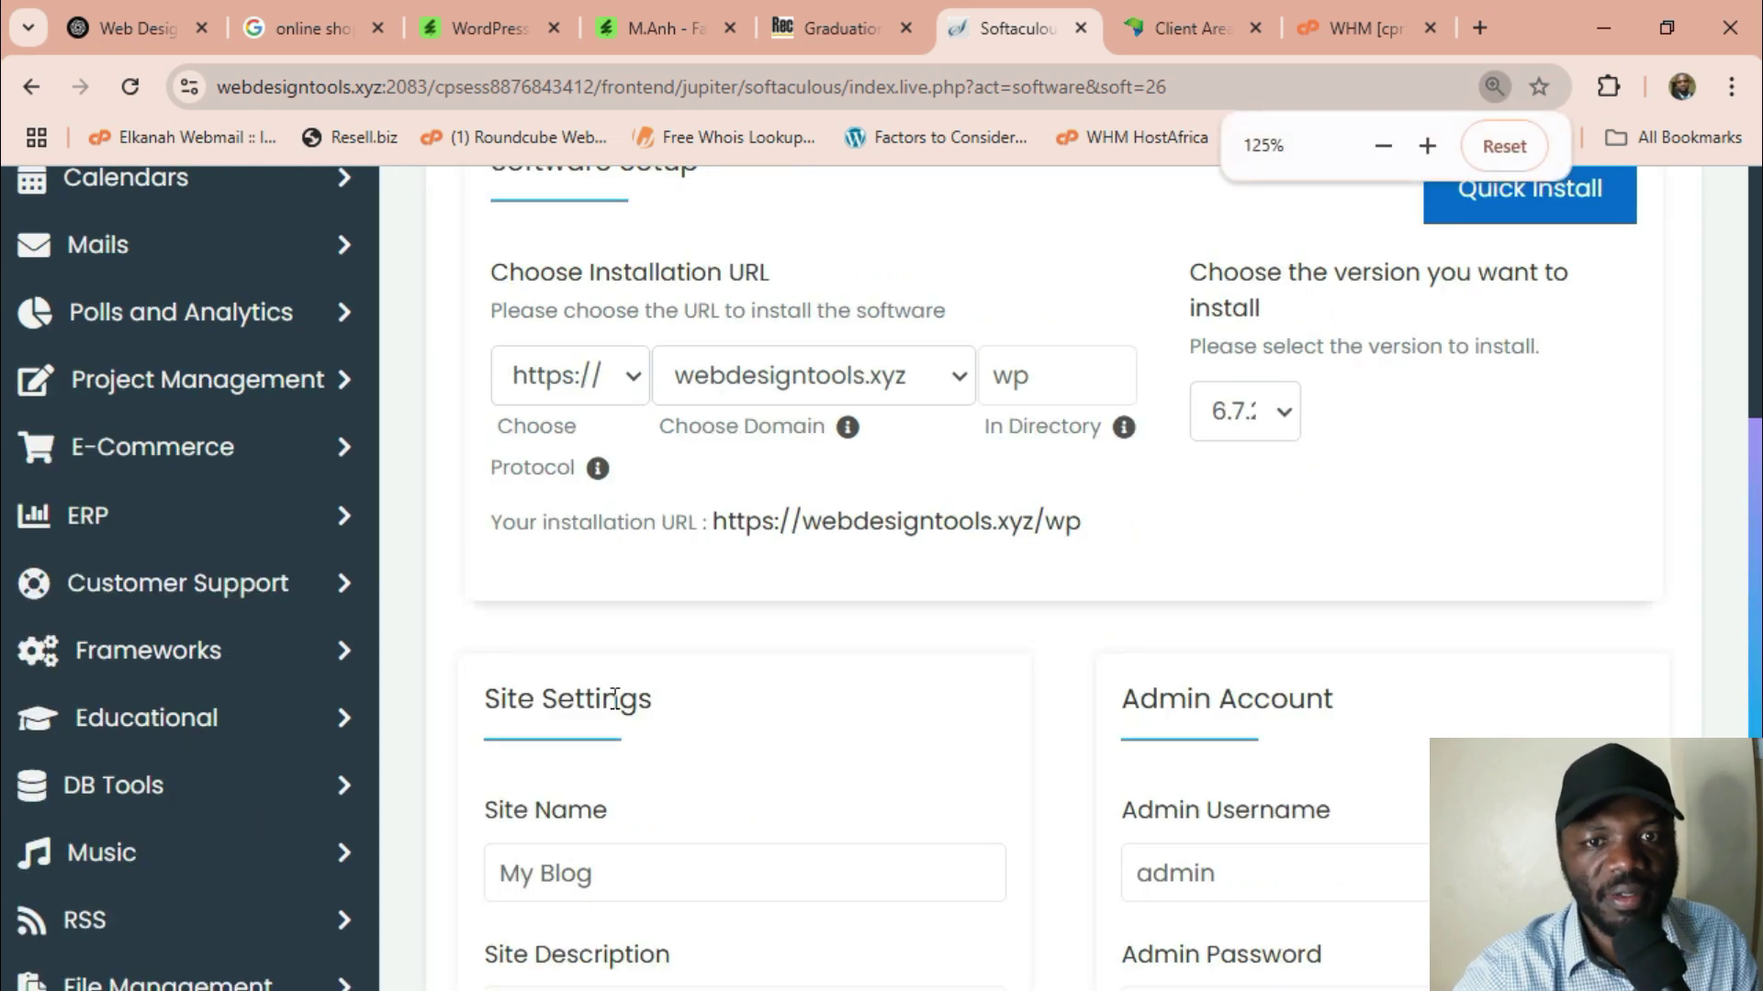
{"action": "key", "text": "ctrl+minus"}
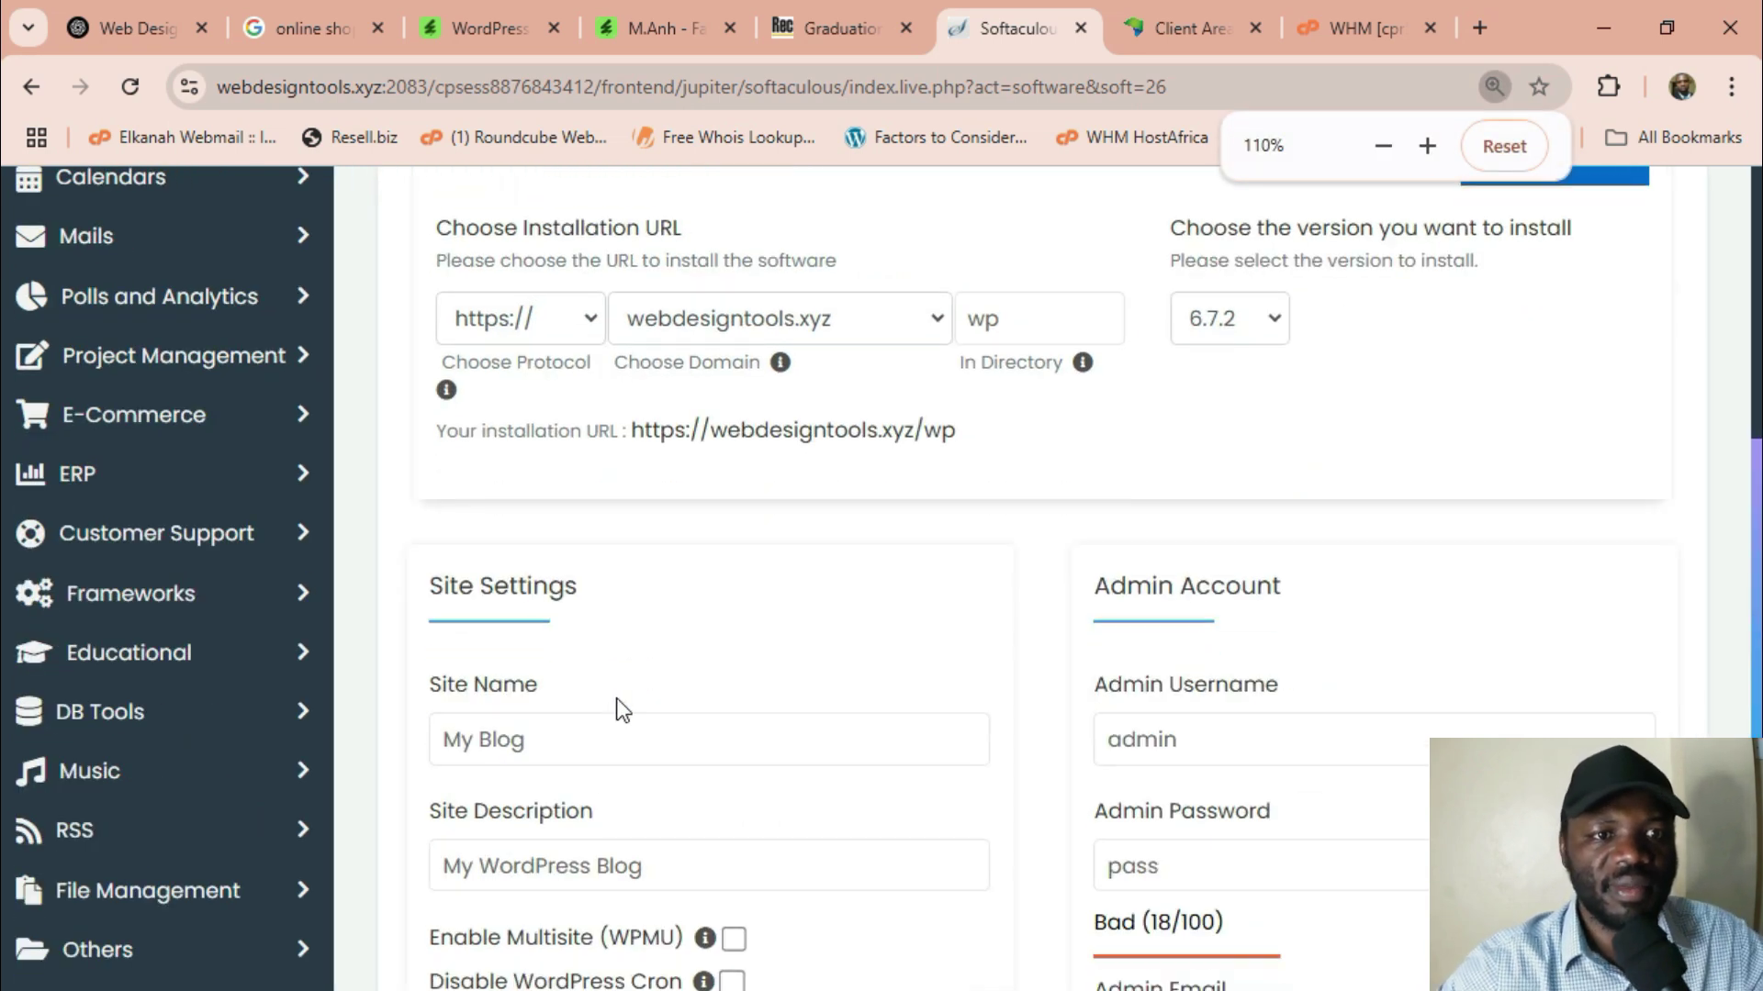
{"action": "scroll", "coordinate": [619, 709], "scroll_direction": "down", "scroll_amount": 1}
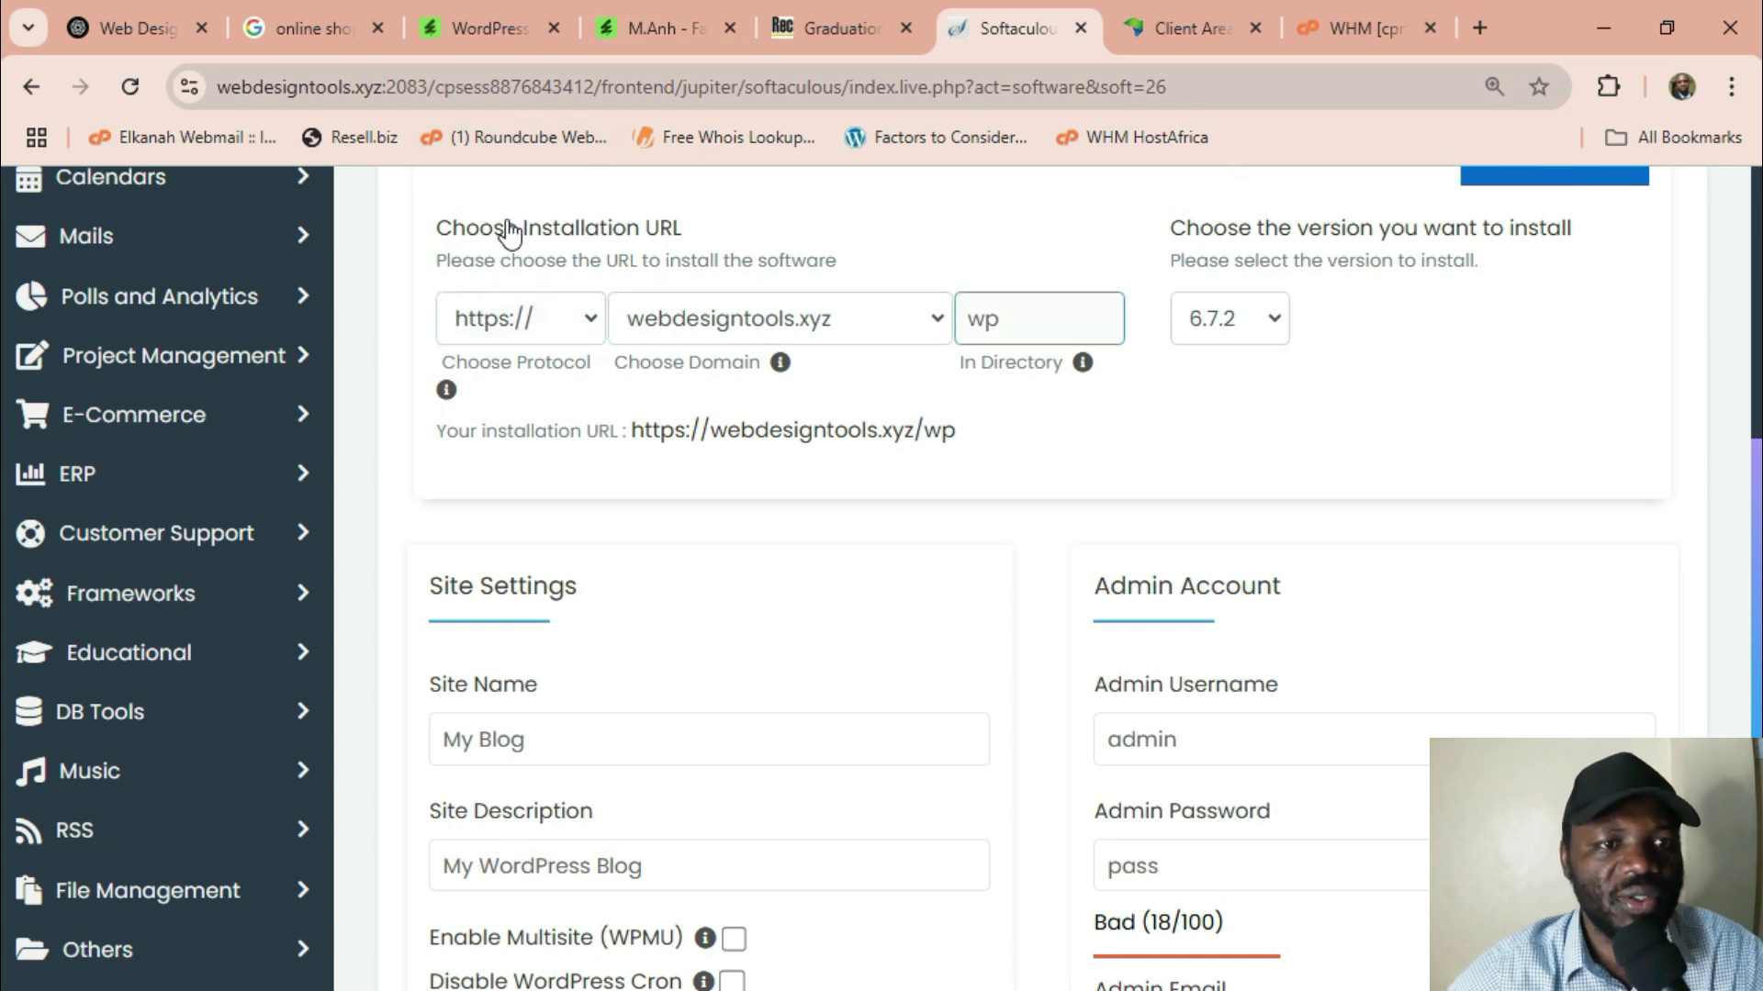
{"action": "left_click_drag", "start_coordinate": [432, 228], "coordinate": [728, 245]}
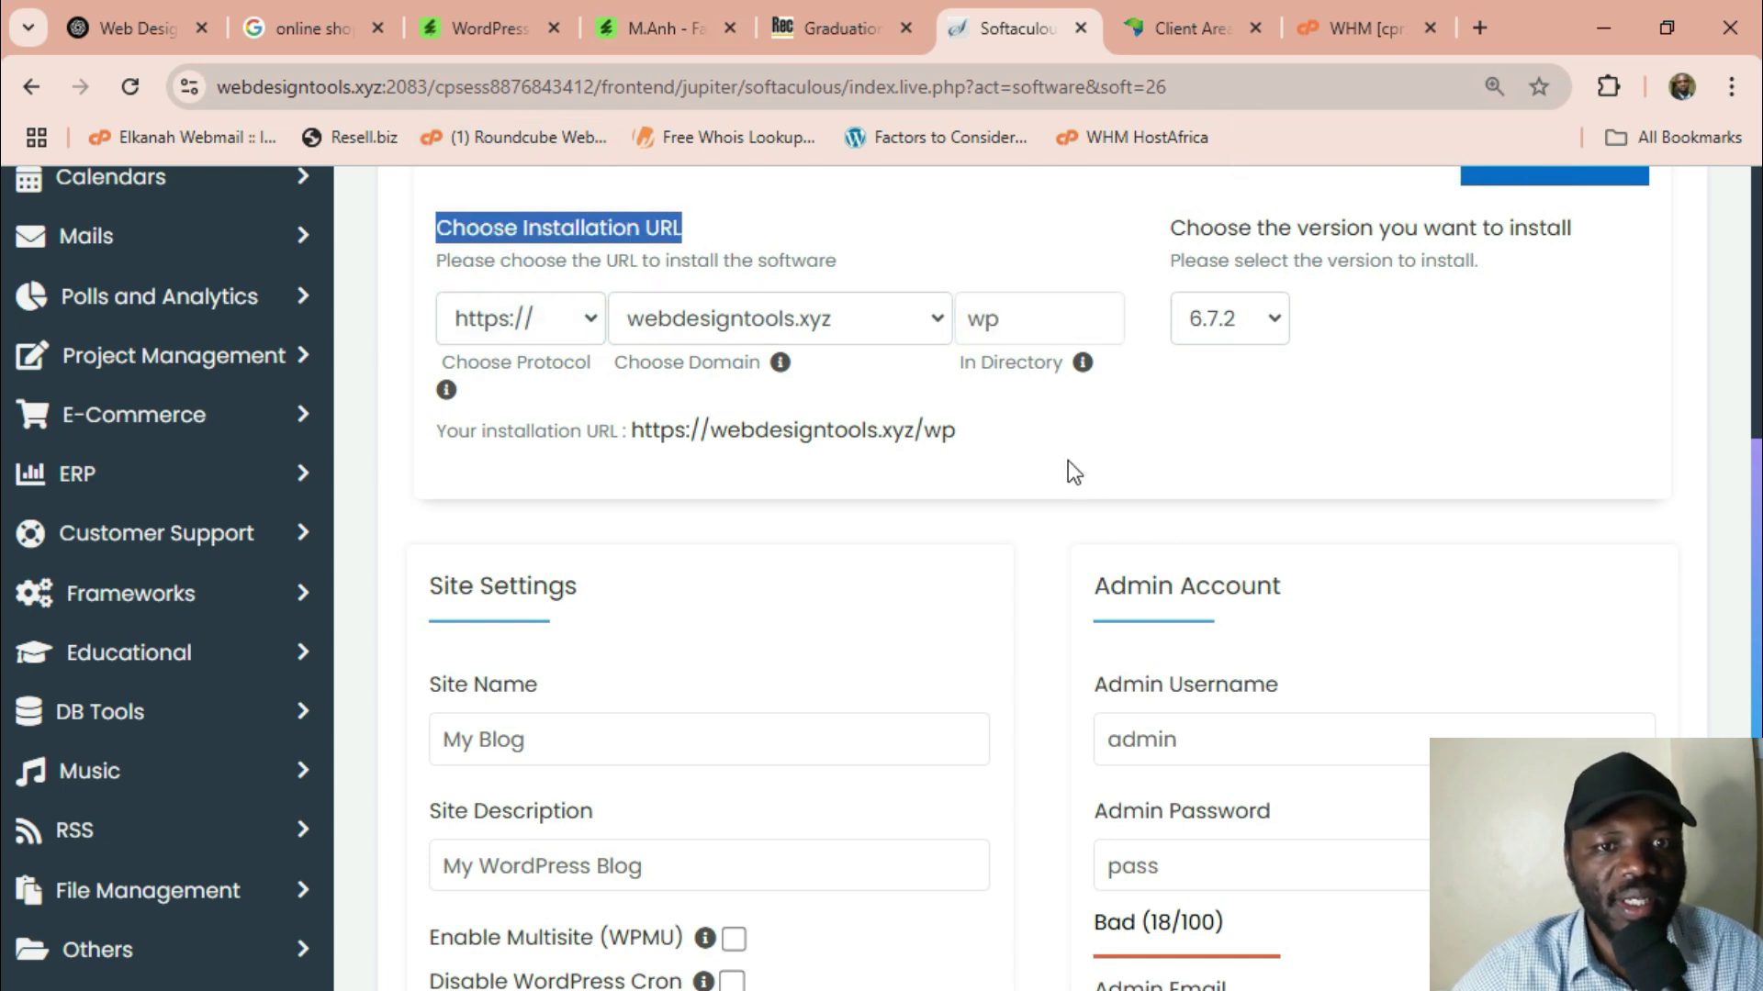
{"action": "double_click", "coordinate": [1022, 331]}
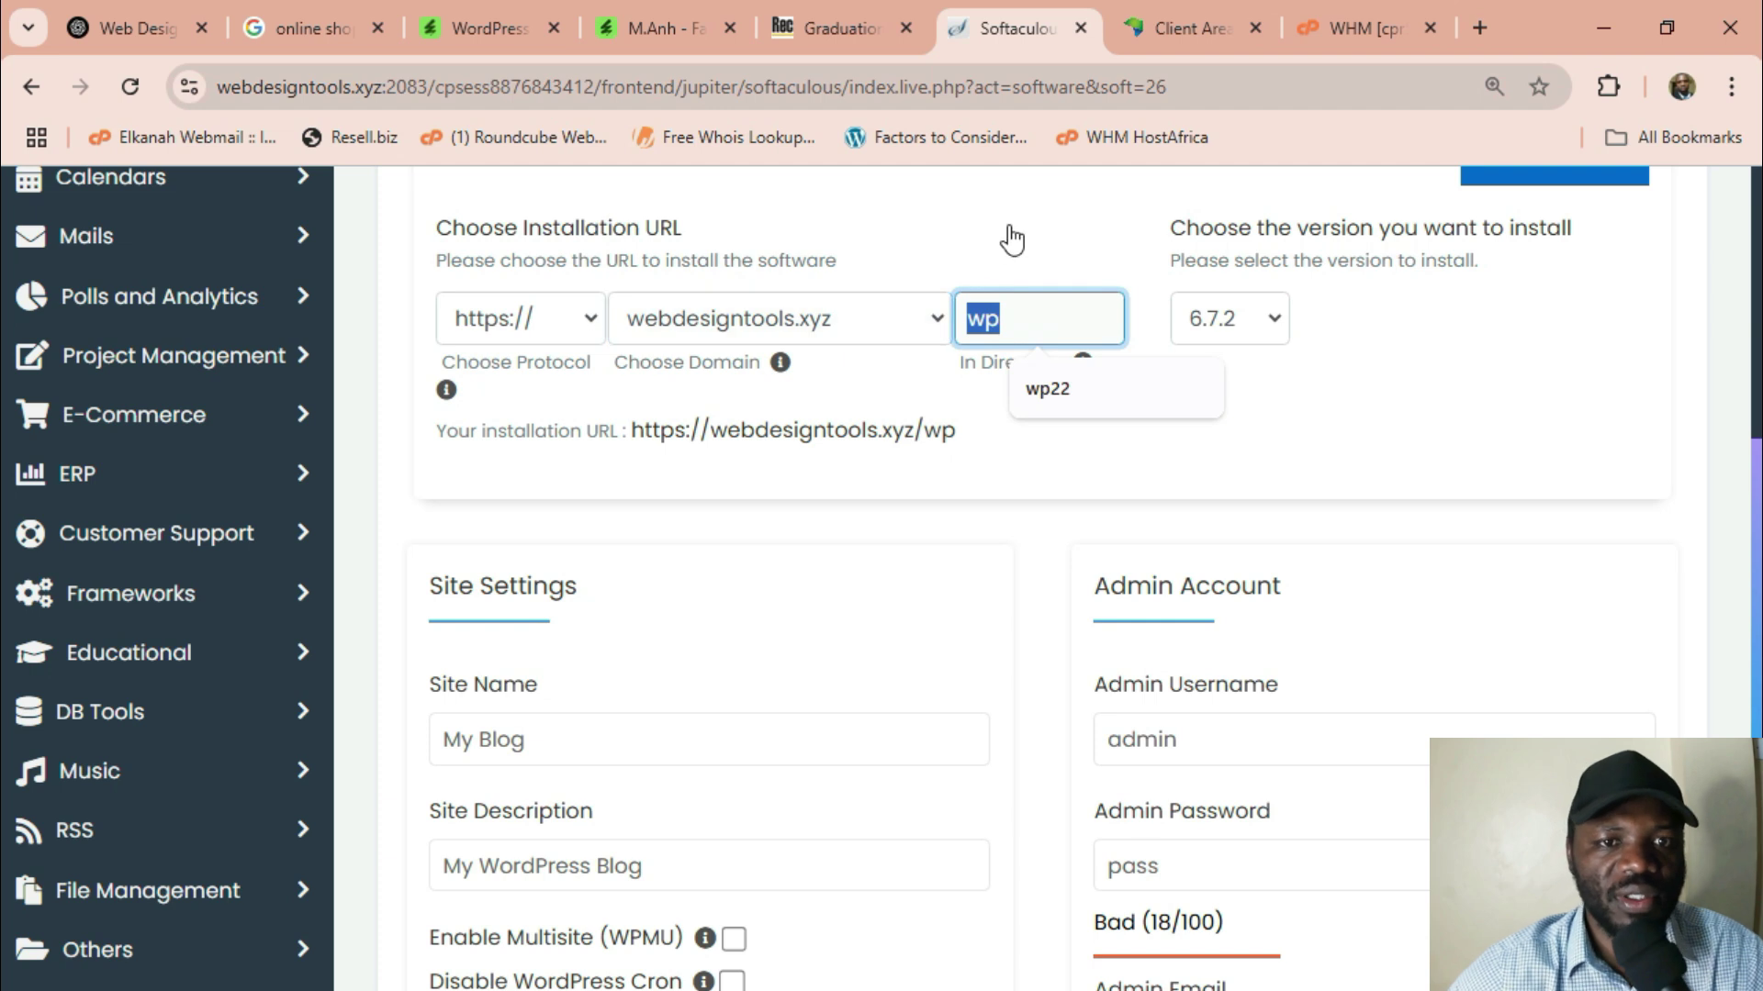
- Replace the 'wp' install directory with 'online-shop'
{"action": "key", "text": "BackSpace"}
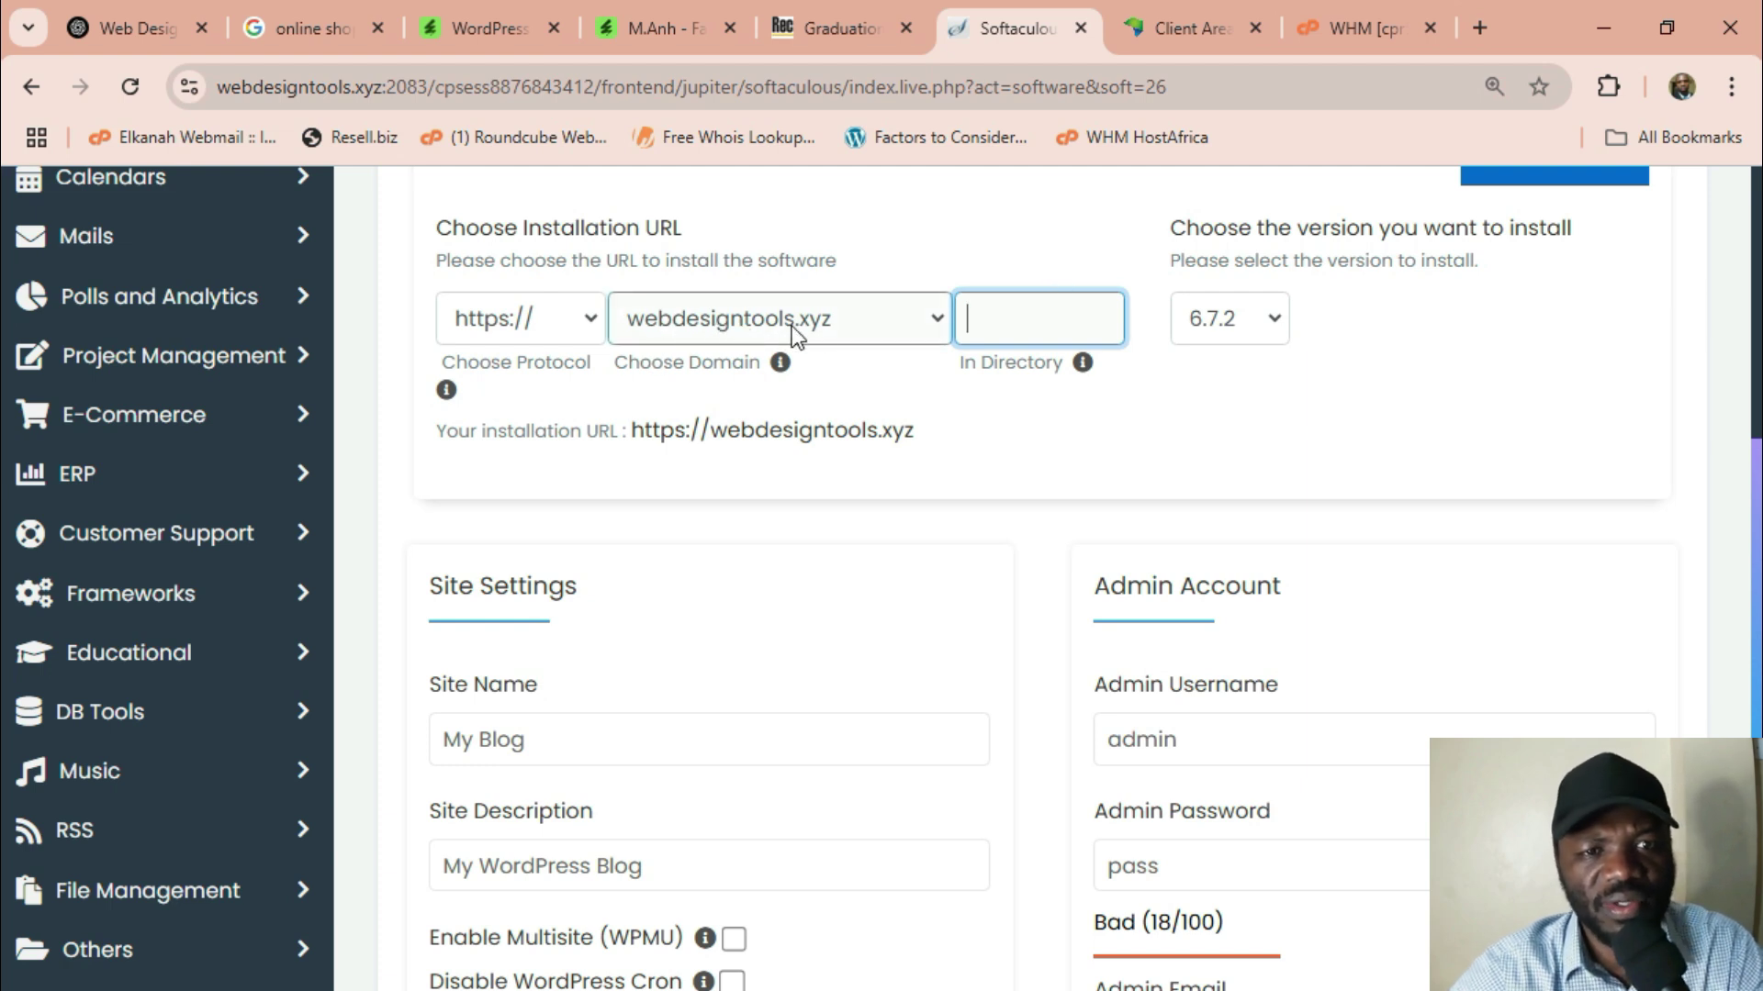
{"action": "left_click", "coordinate": [992, 317]}
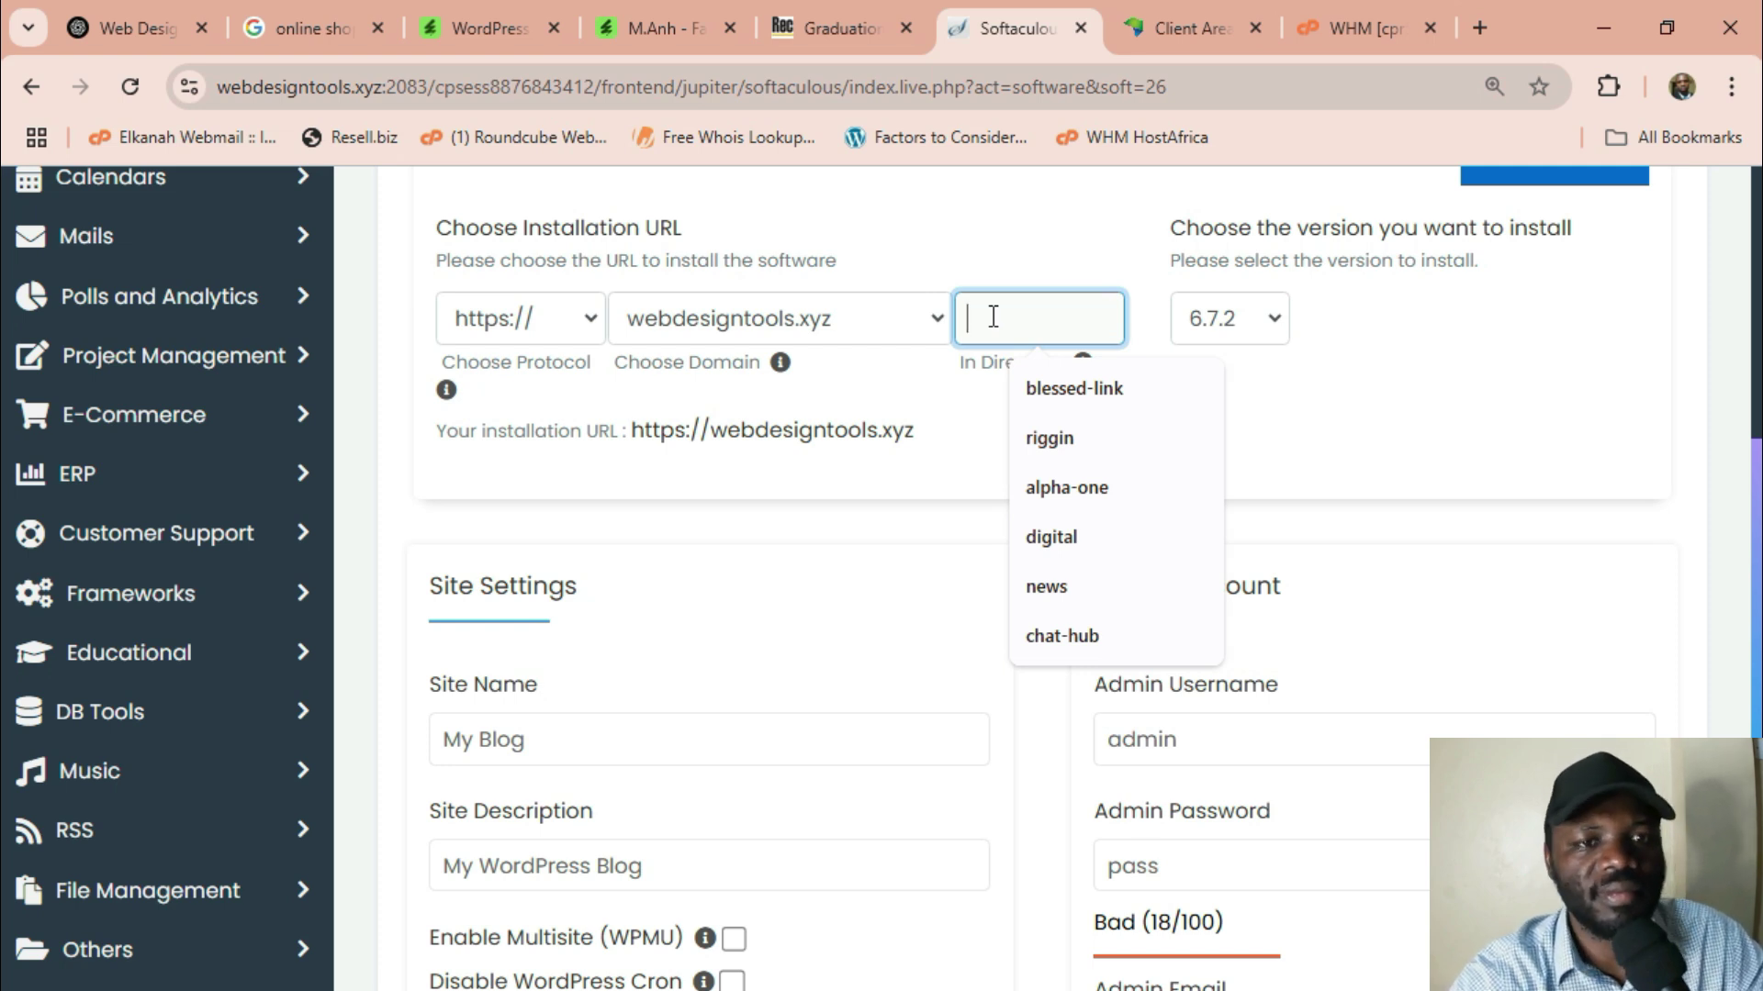
{"action": "type", "text": "s"}
{"action": "key", "text": "BackSpace"}
{"action": "type", "text": "onl"}
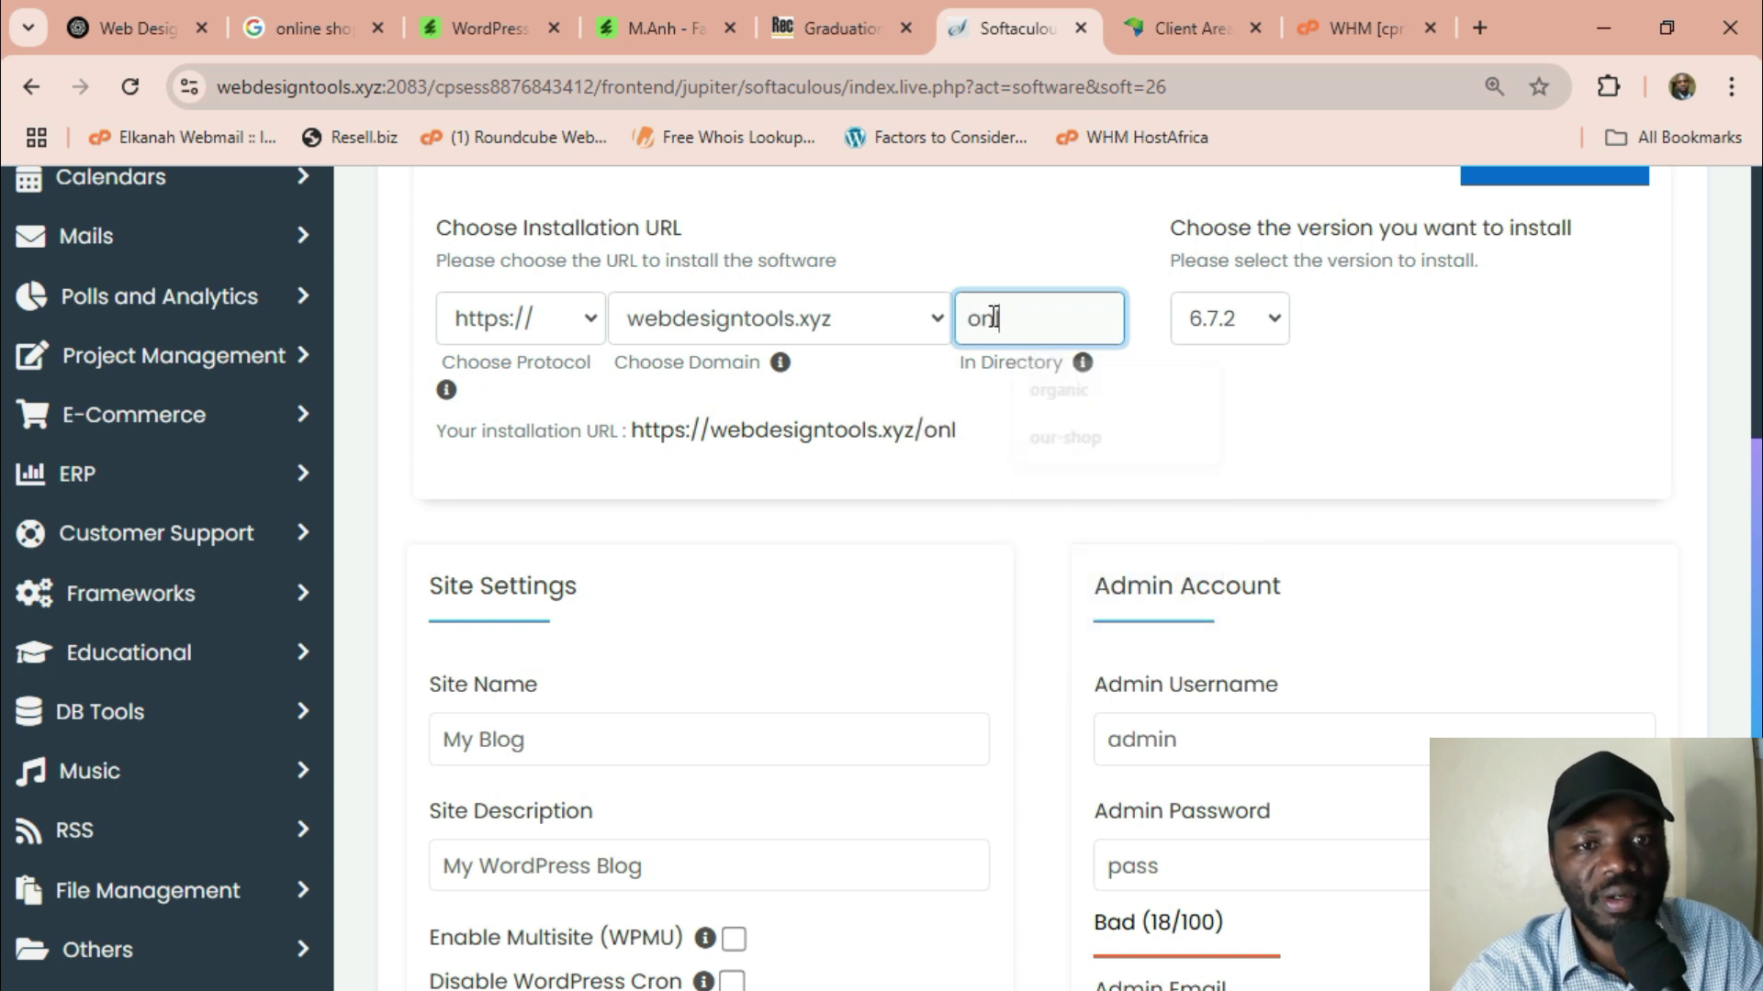
{"action": "type", "text": "ine-shop"}
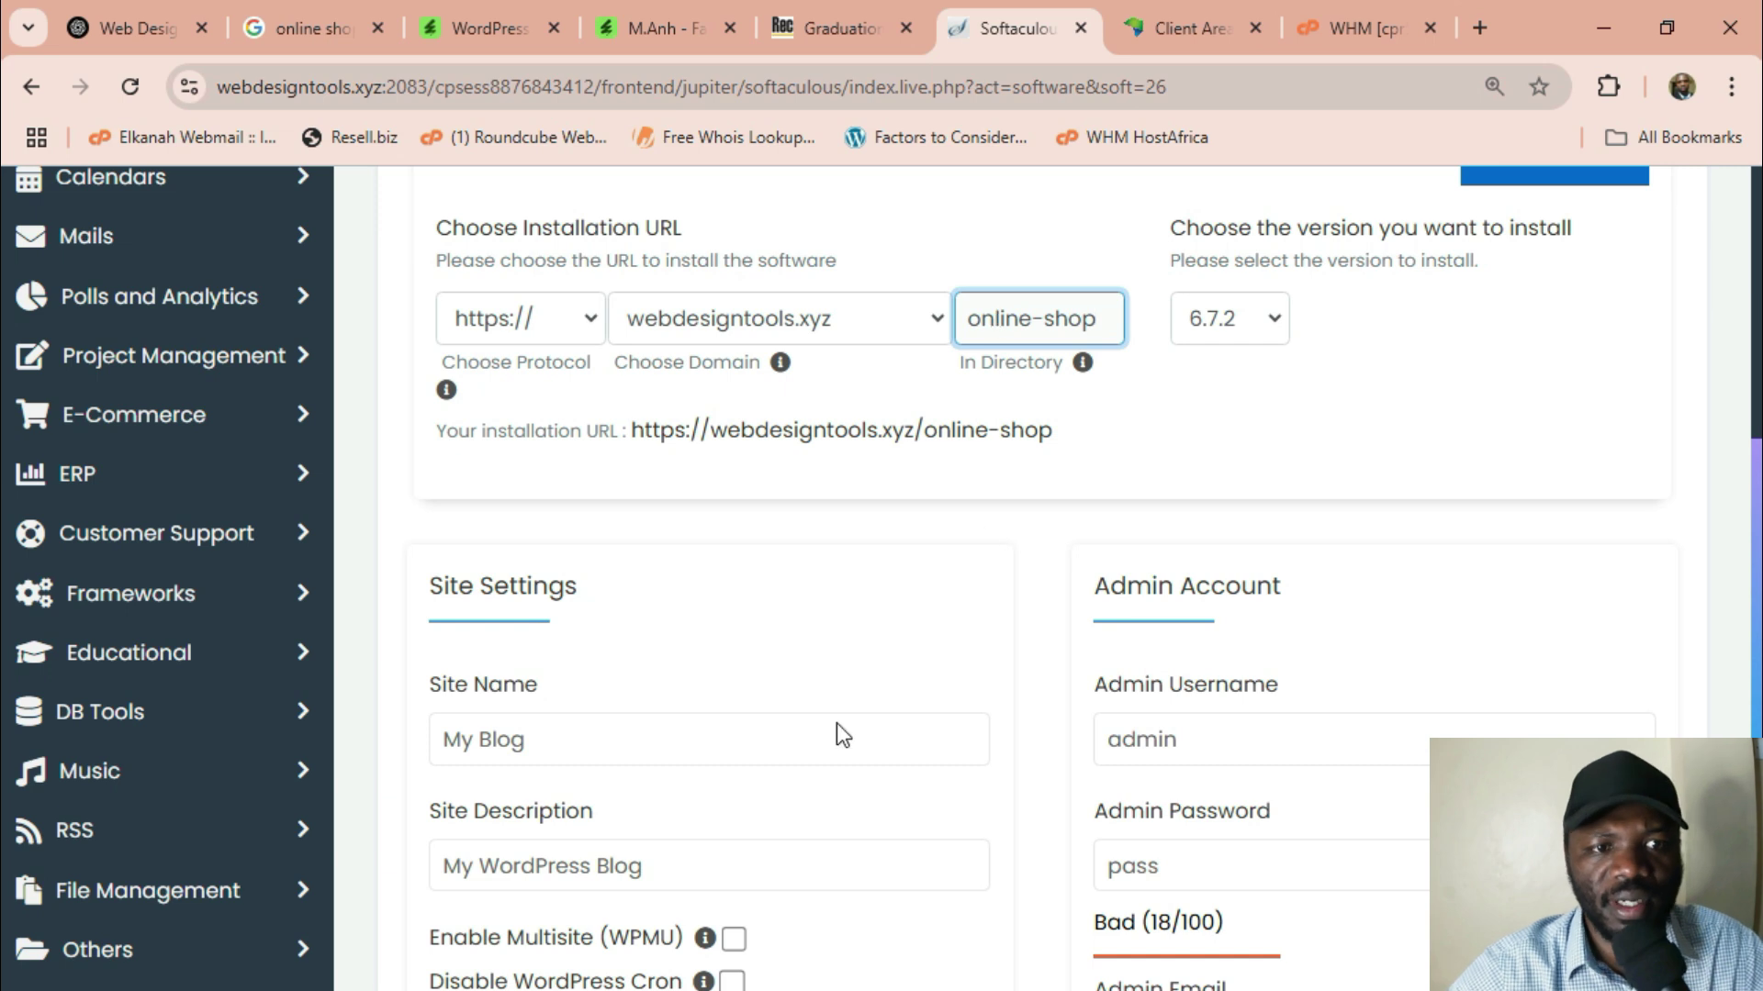
- Change the site name from My Blog to 'Mwanaisha Fashions'
{"action": "left_click_drag", "start_coordinate": [570, 748], "coordinate": [366, 740]}
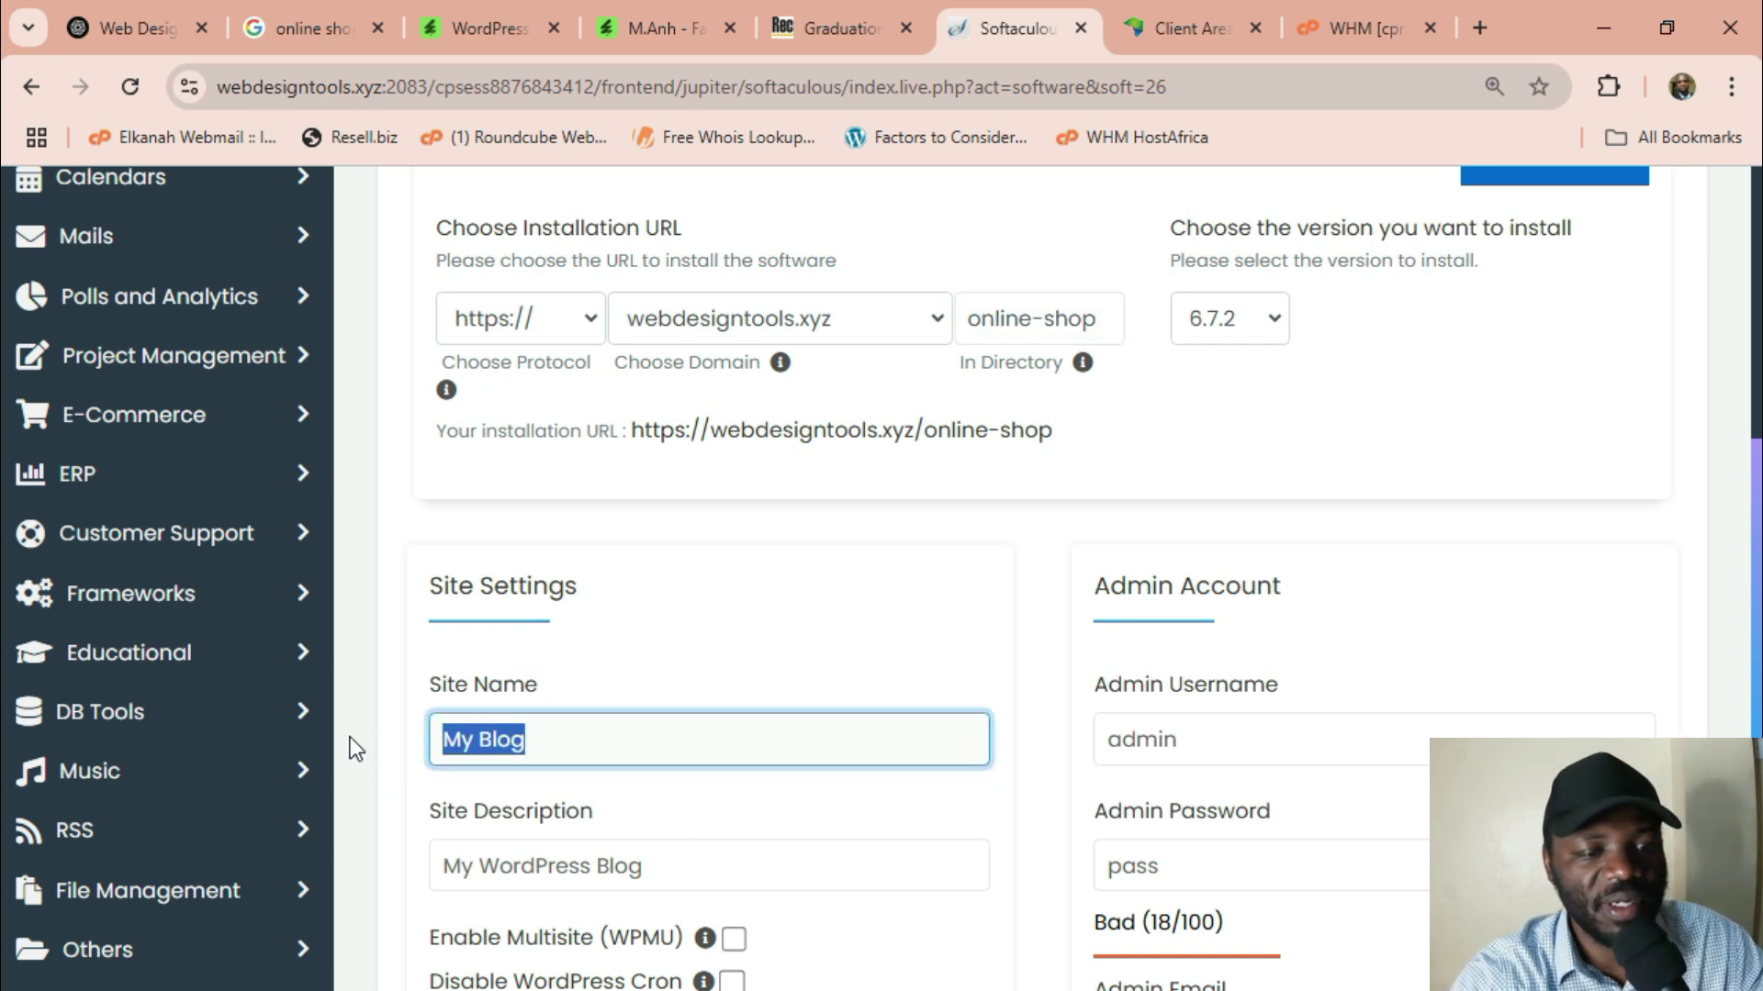
{"action": "type", "text": "Mwanaisha"}
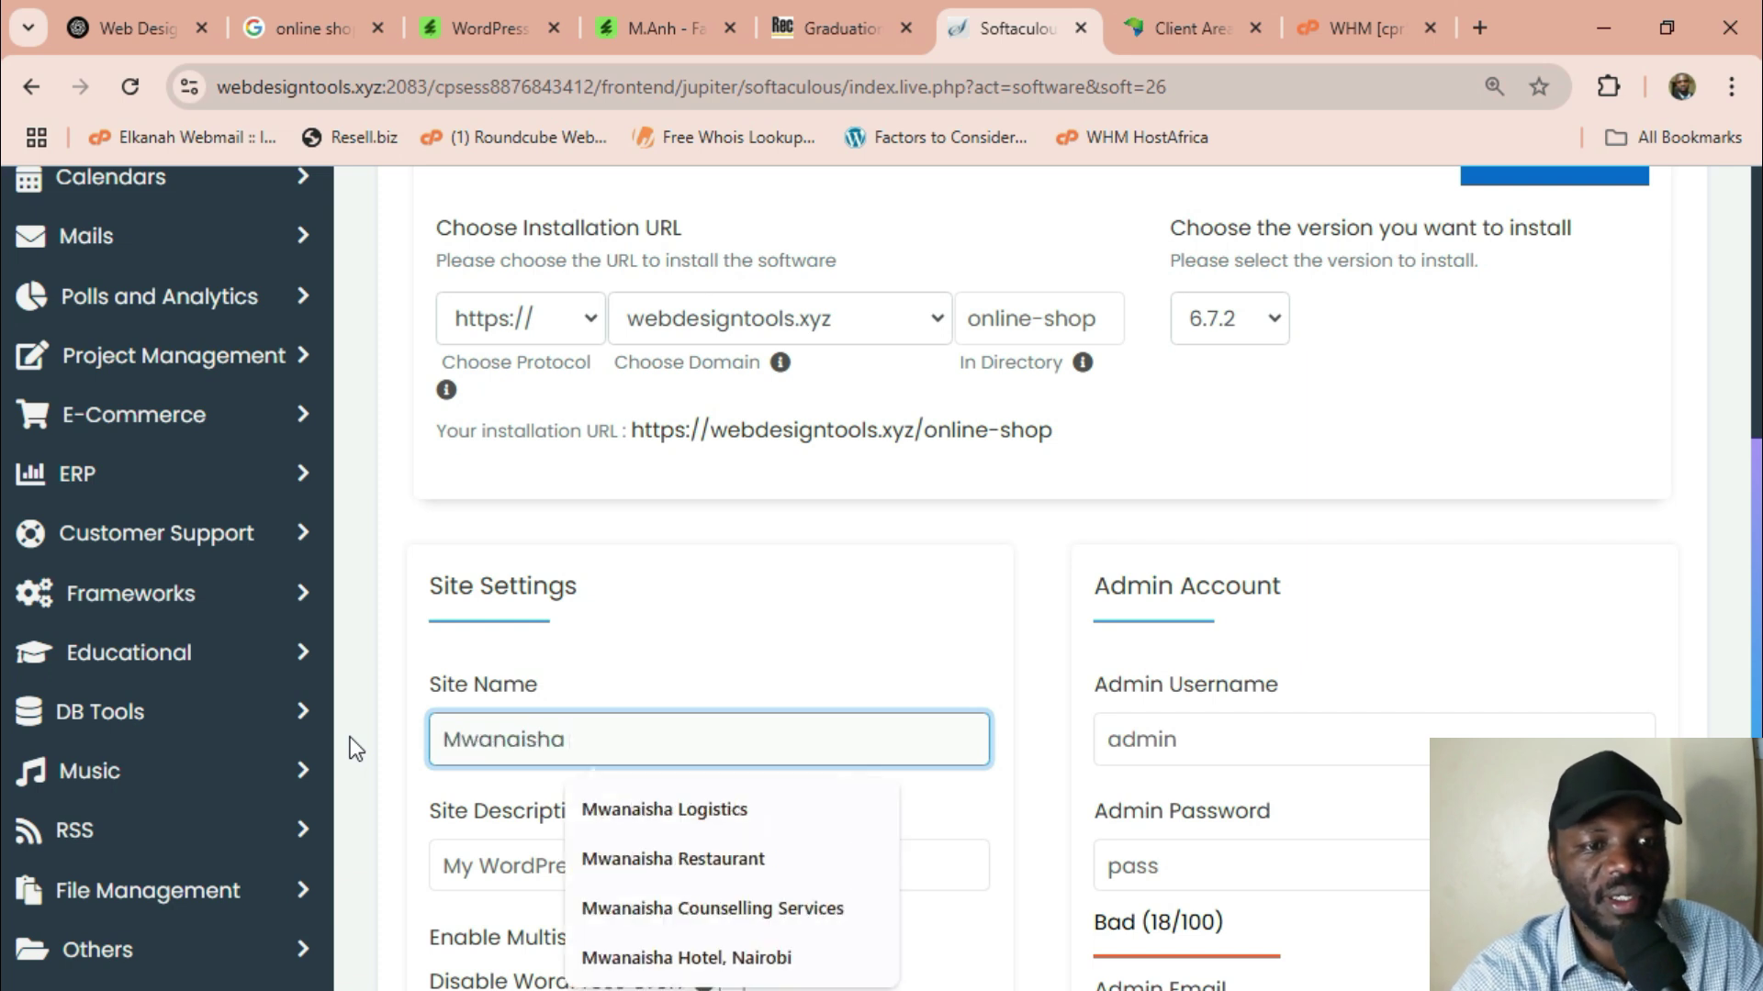
{"action": "type", "text": " Fashils"}
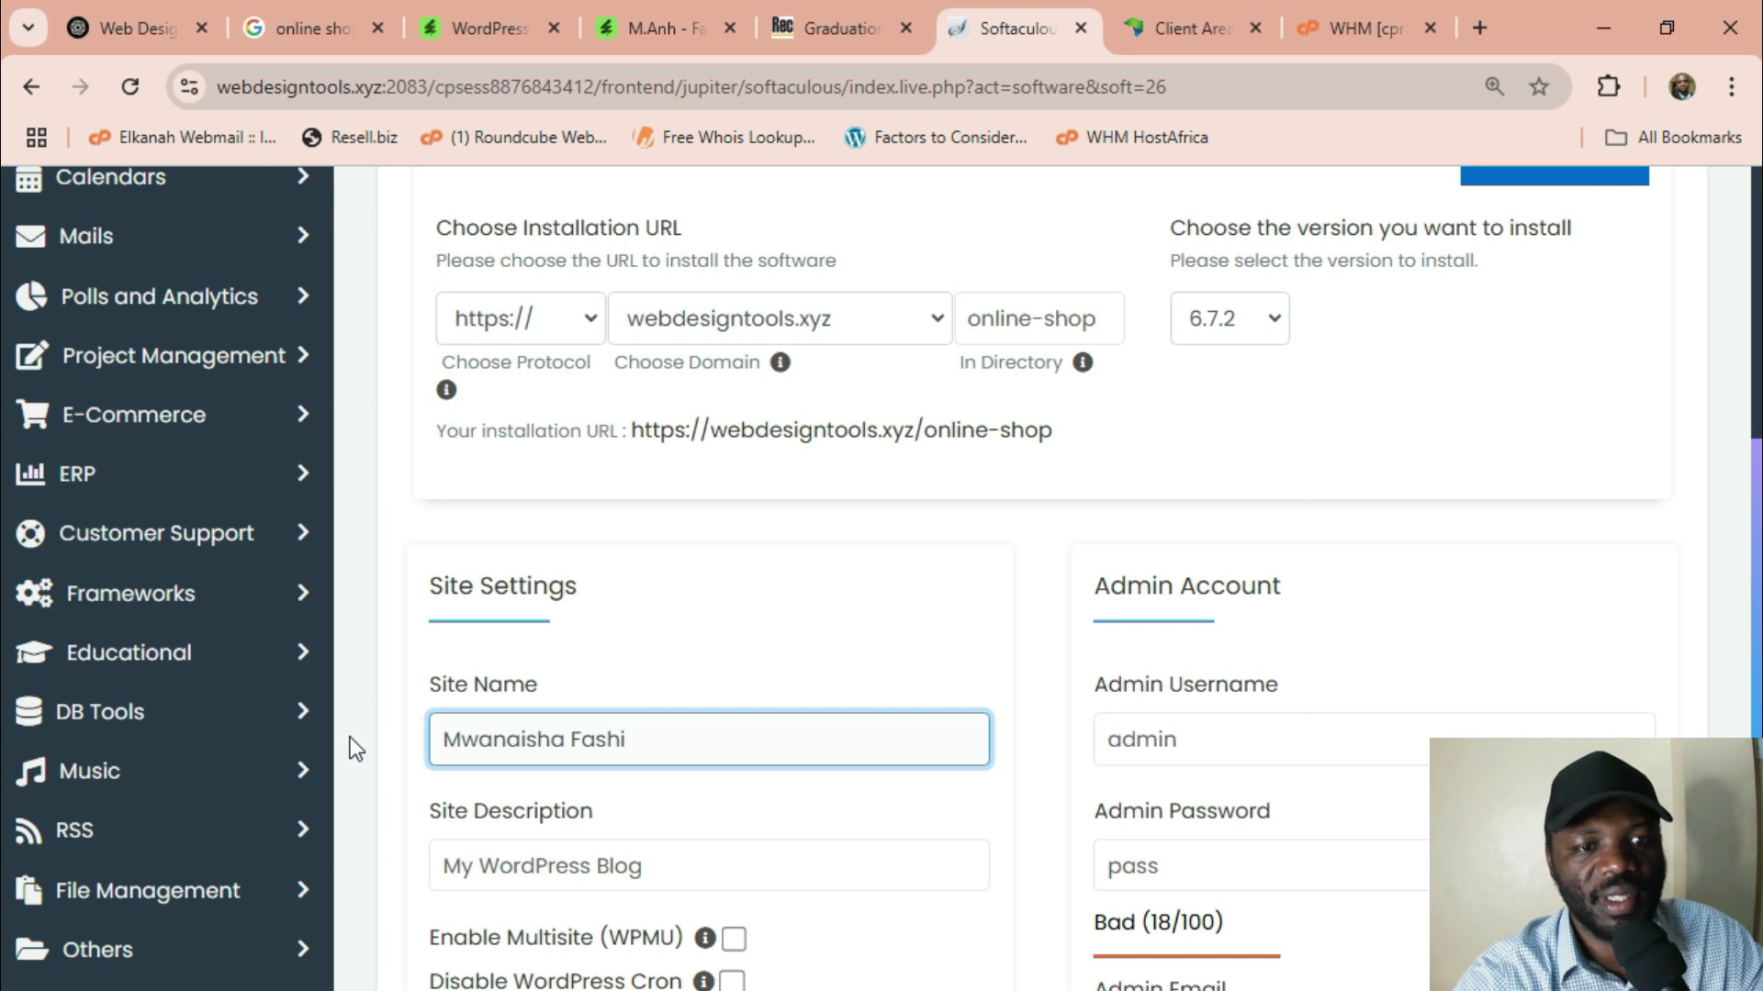
{"action": "key", "text": "BackSpace"}
{"action": "key", "text": "BackSpace"}
{"action": "type", "text": "ons"}
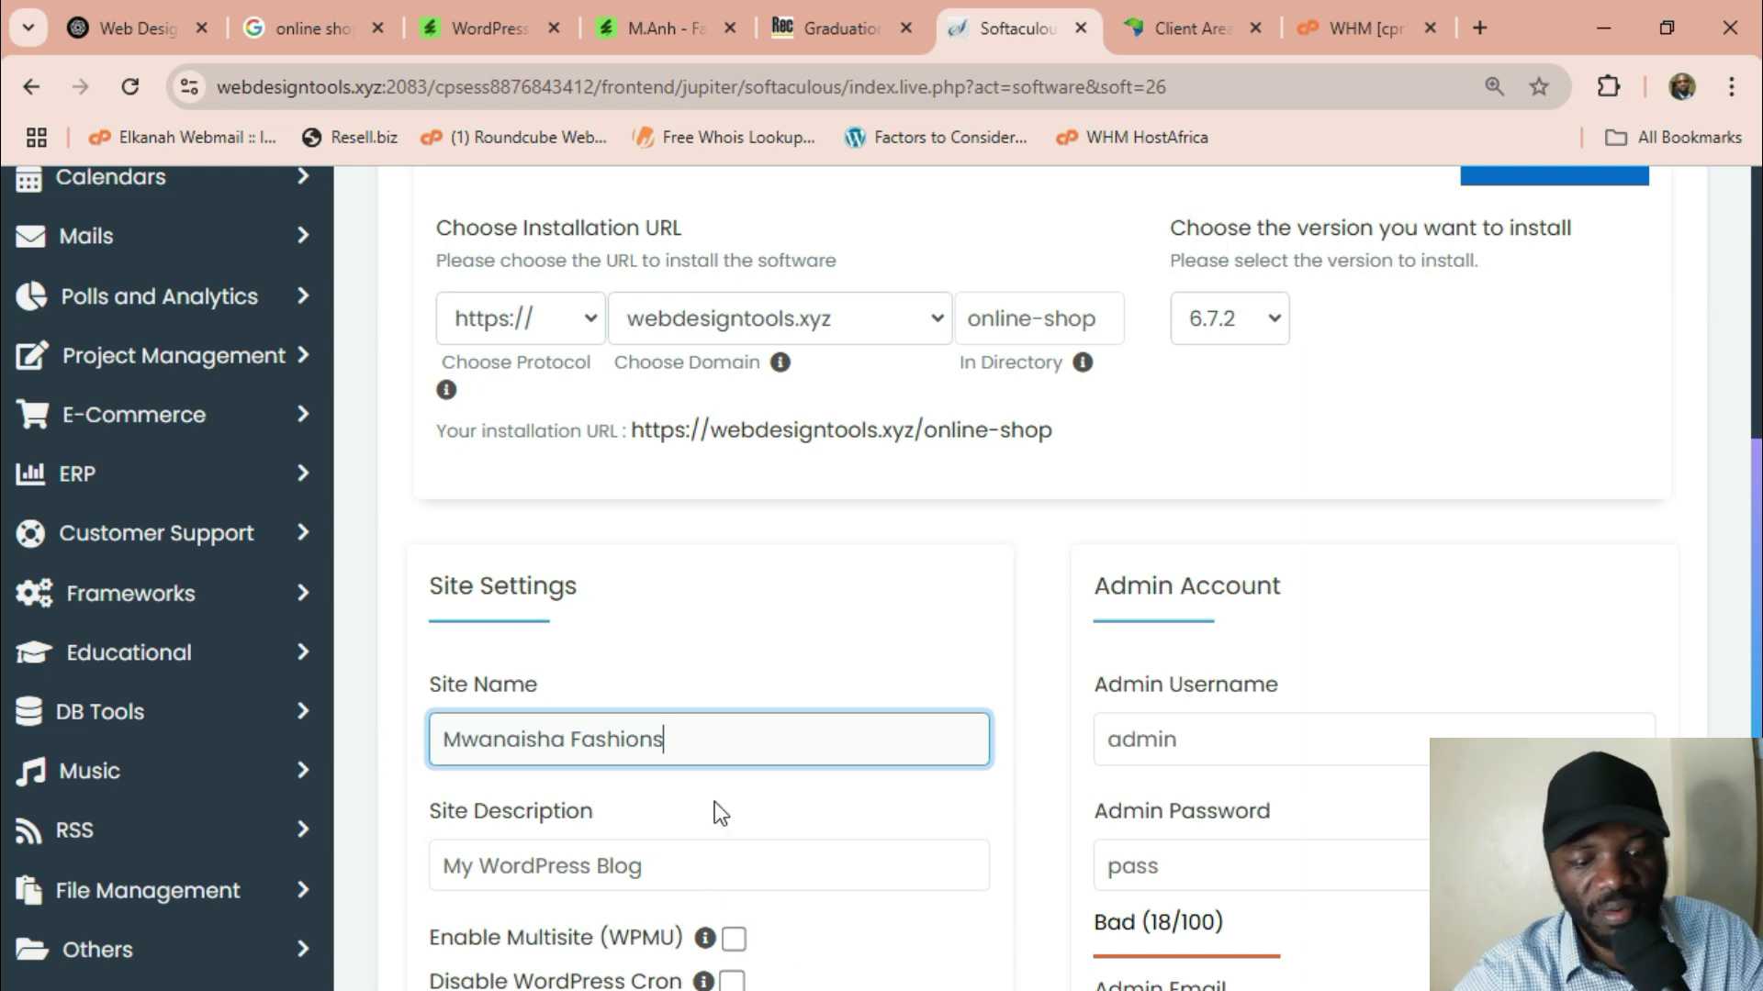
- Set the site description to 'Fashion shop in Nairobi'
{"action": "key", "text": "Tab"}
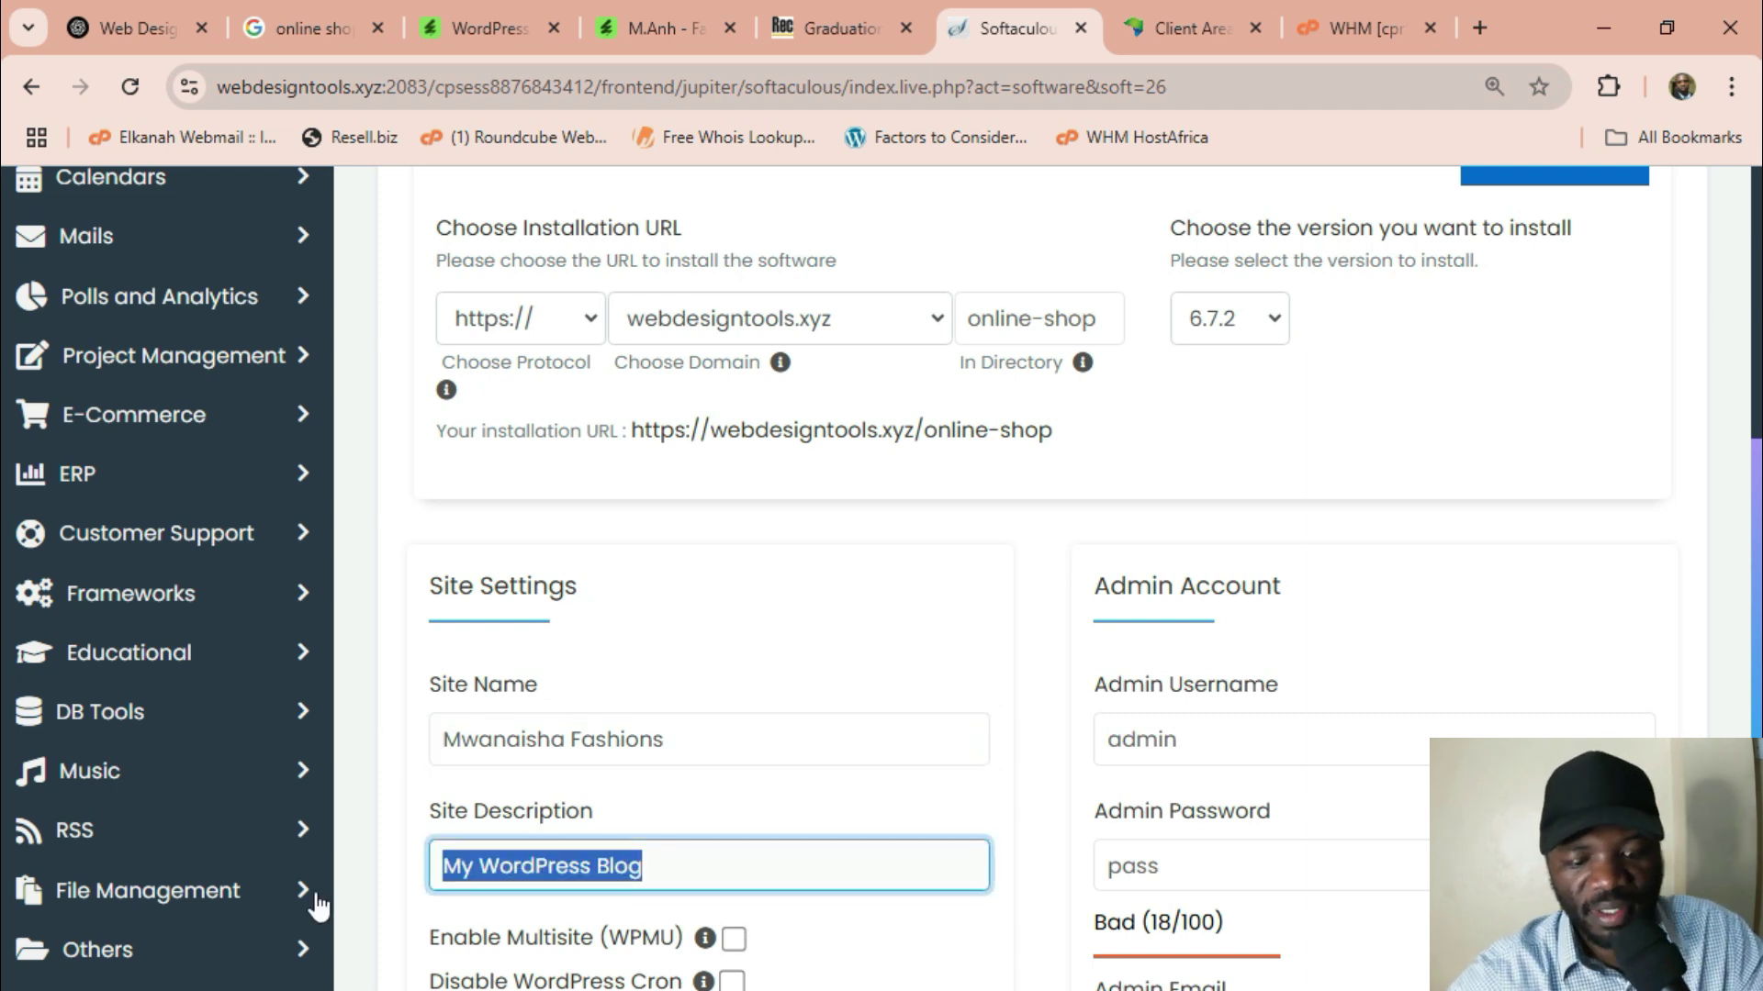
{"action": "type", "text": "Onli"}
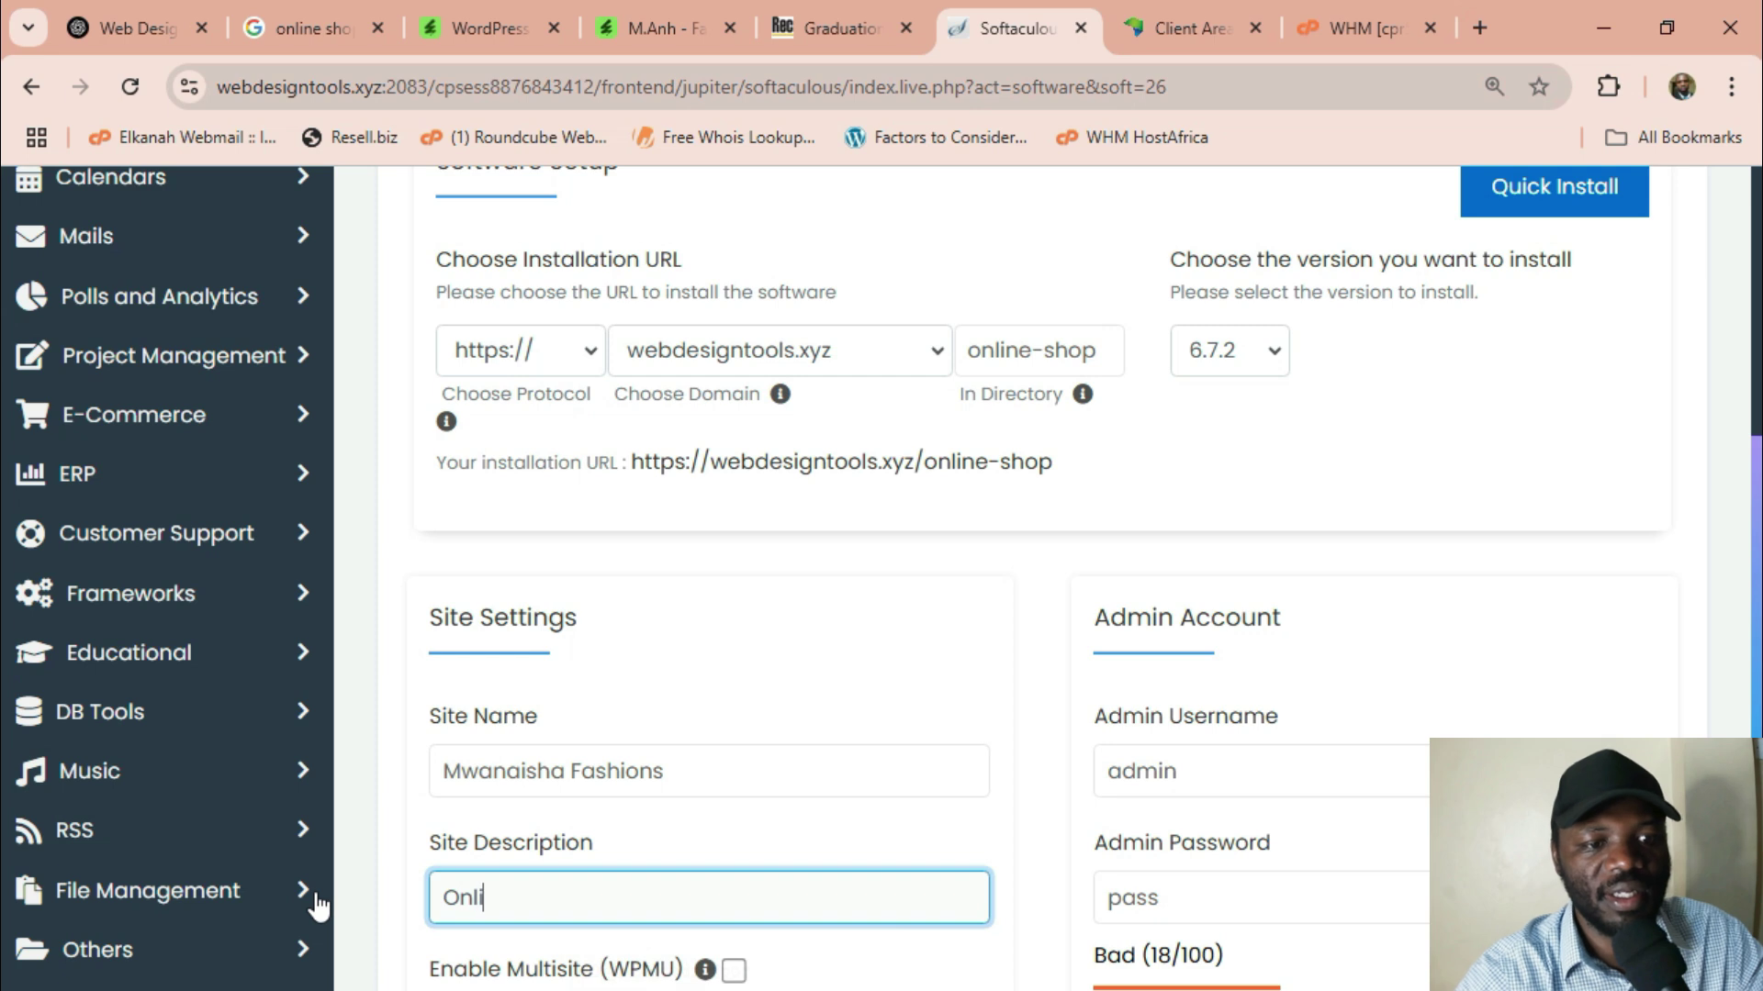
{"action": "type", "text": "ne"}
{"action": "key", "text": "BackSpace"}
{"action": "key", "text": "BackSpace"}
{"action": "key", "text": "BackSpace"}
{"action": "key", "text": "BackSpace"}
{"action": "key", "text": "BackSpace"}
{"action": "key", "text": "BackSpace"}
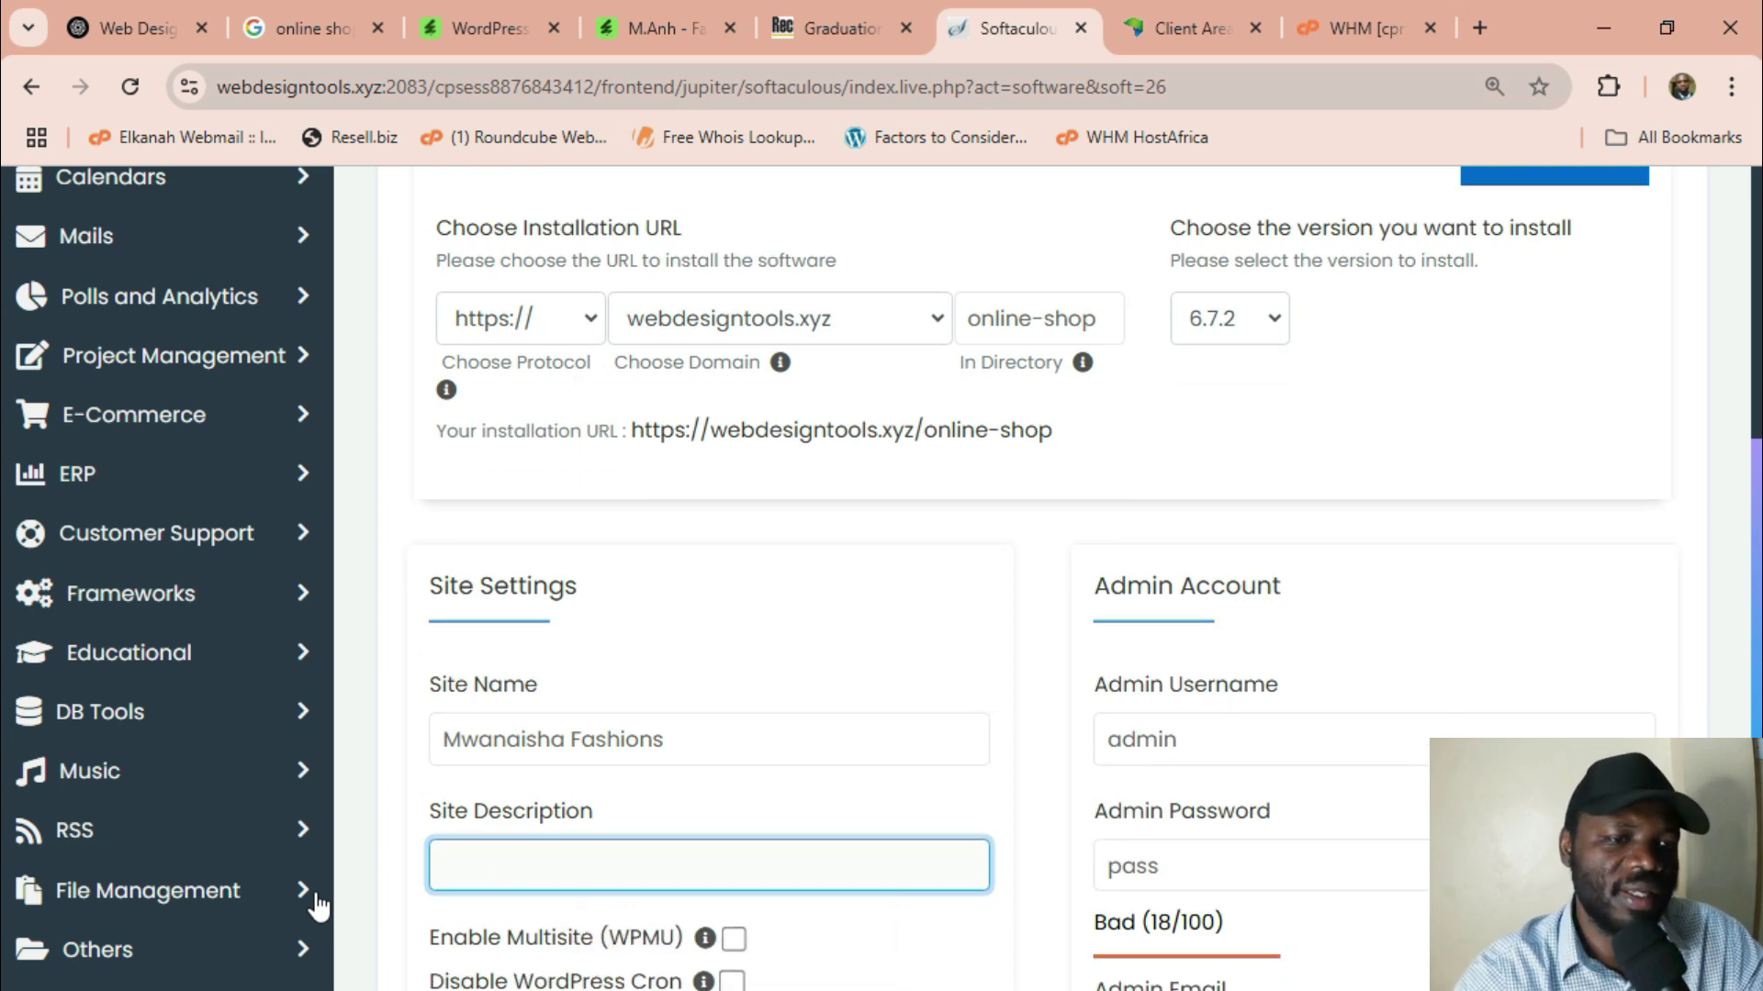
{"action": "type", "text": "Fashiop"}
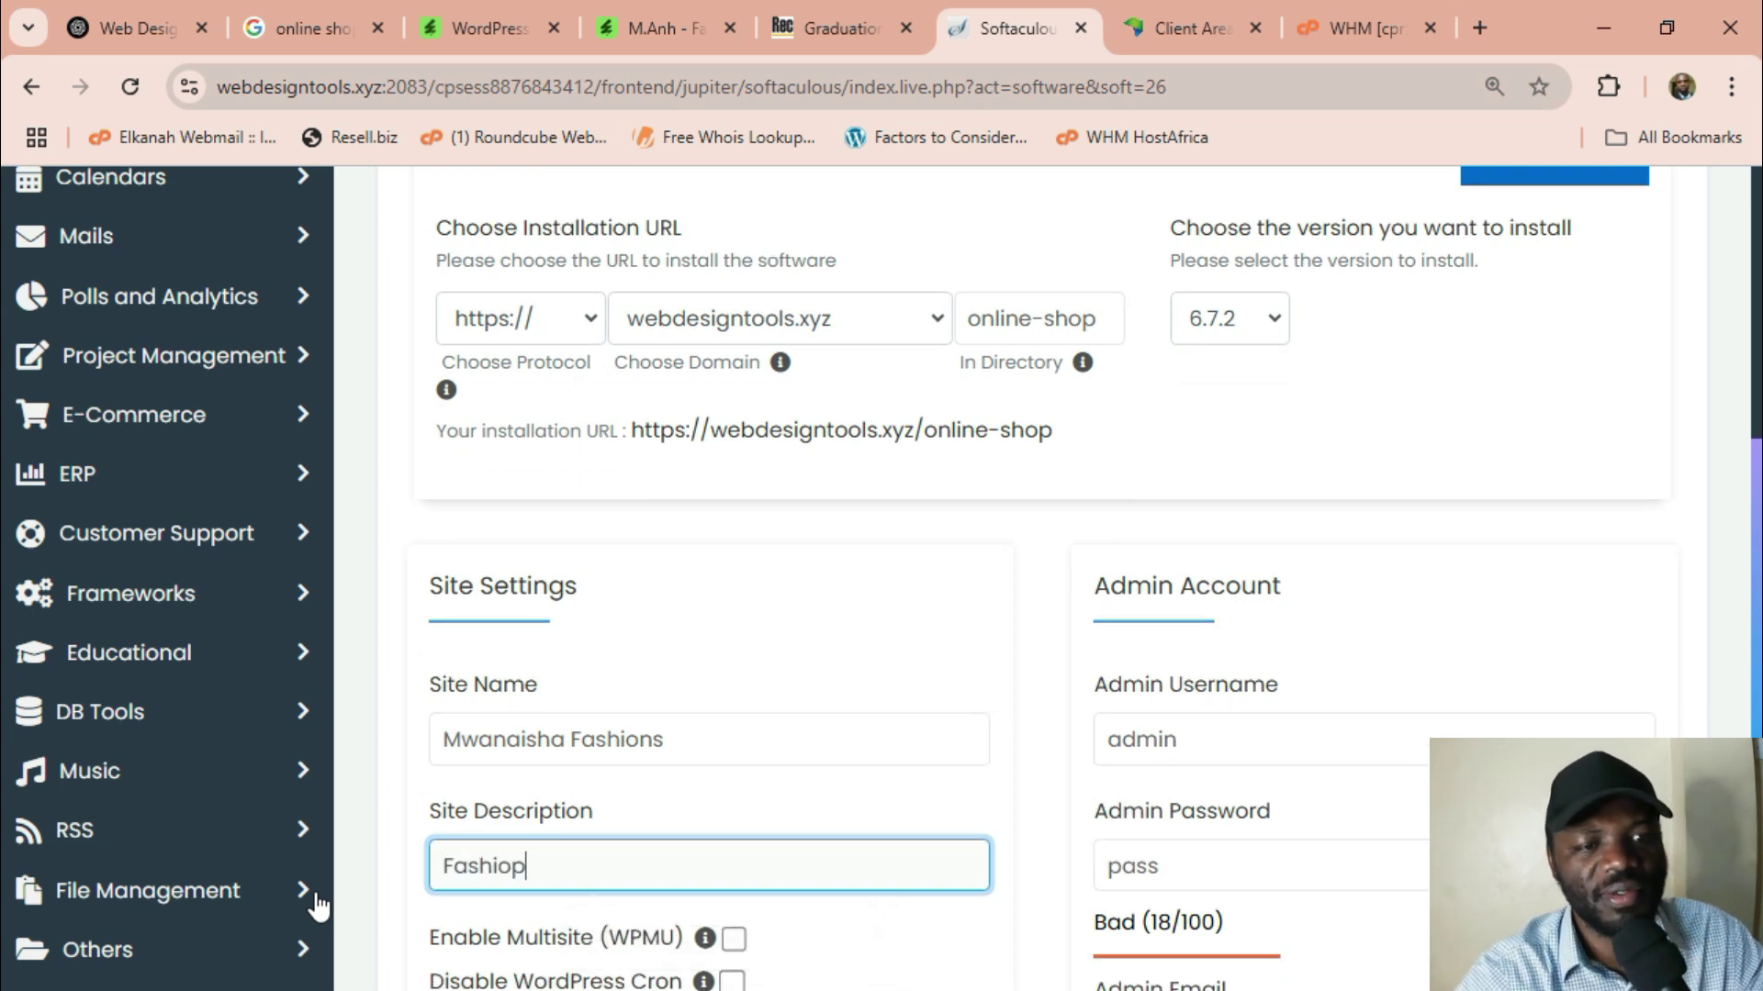
{"action": "type", "text": " sh"}
{"action": "key", "text": "BackSpace"}
{"action": "key", "text": "BackSpace"}
{"action": "key", "text": "BackSpace"}
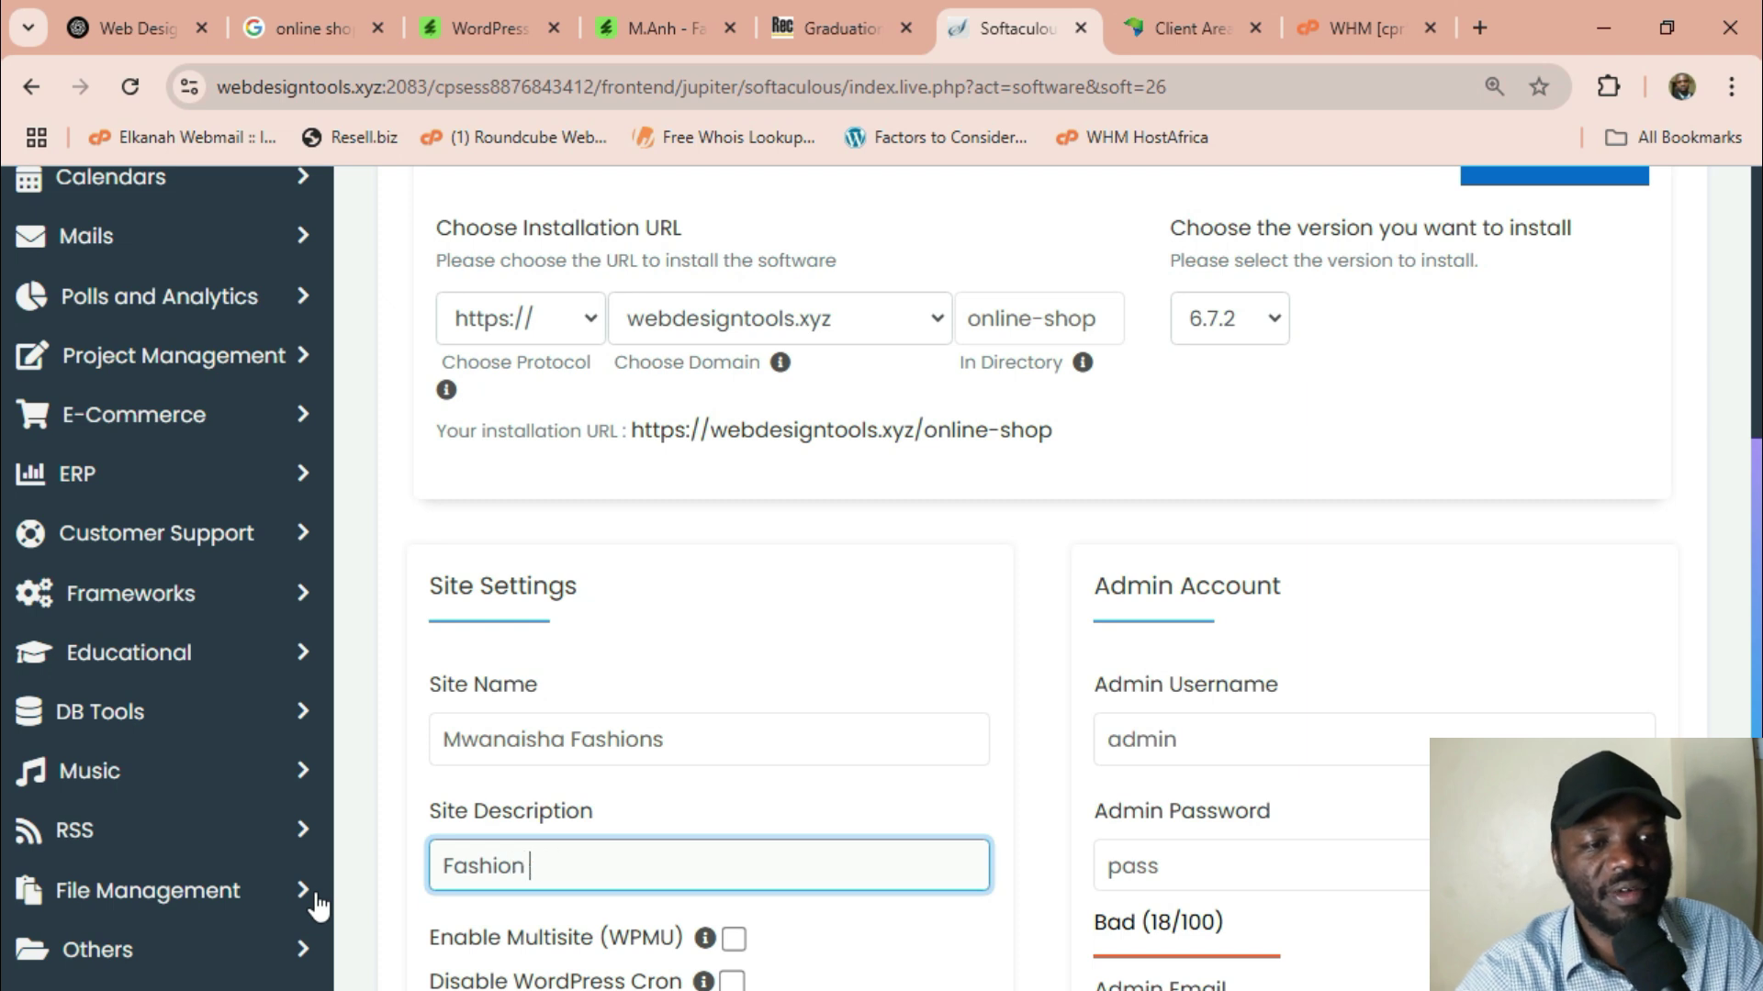
{"action": "type", "text": "shop in "}
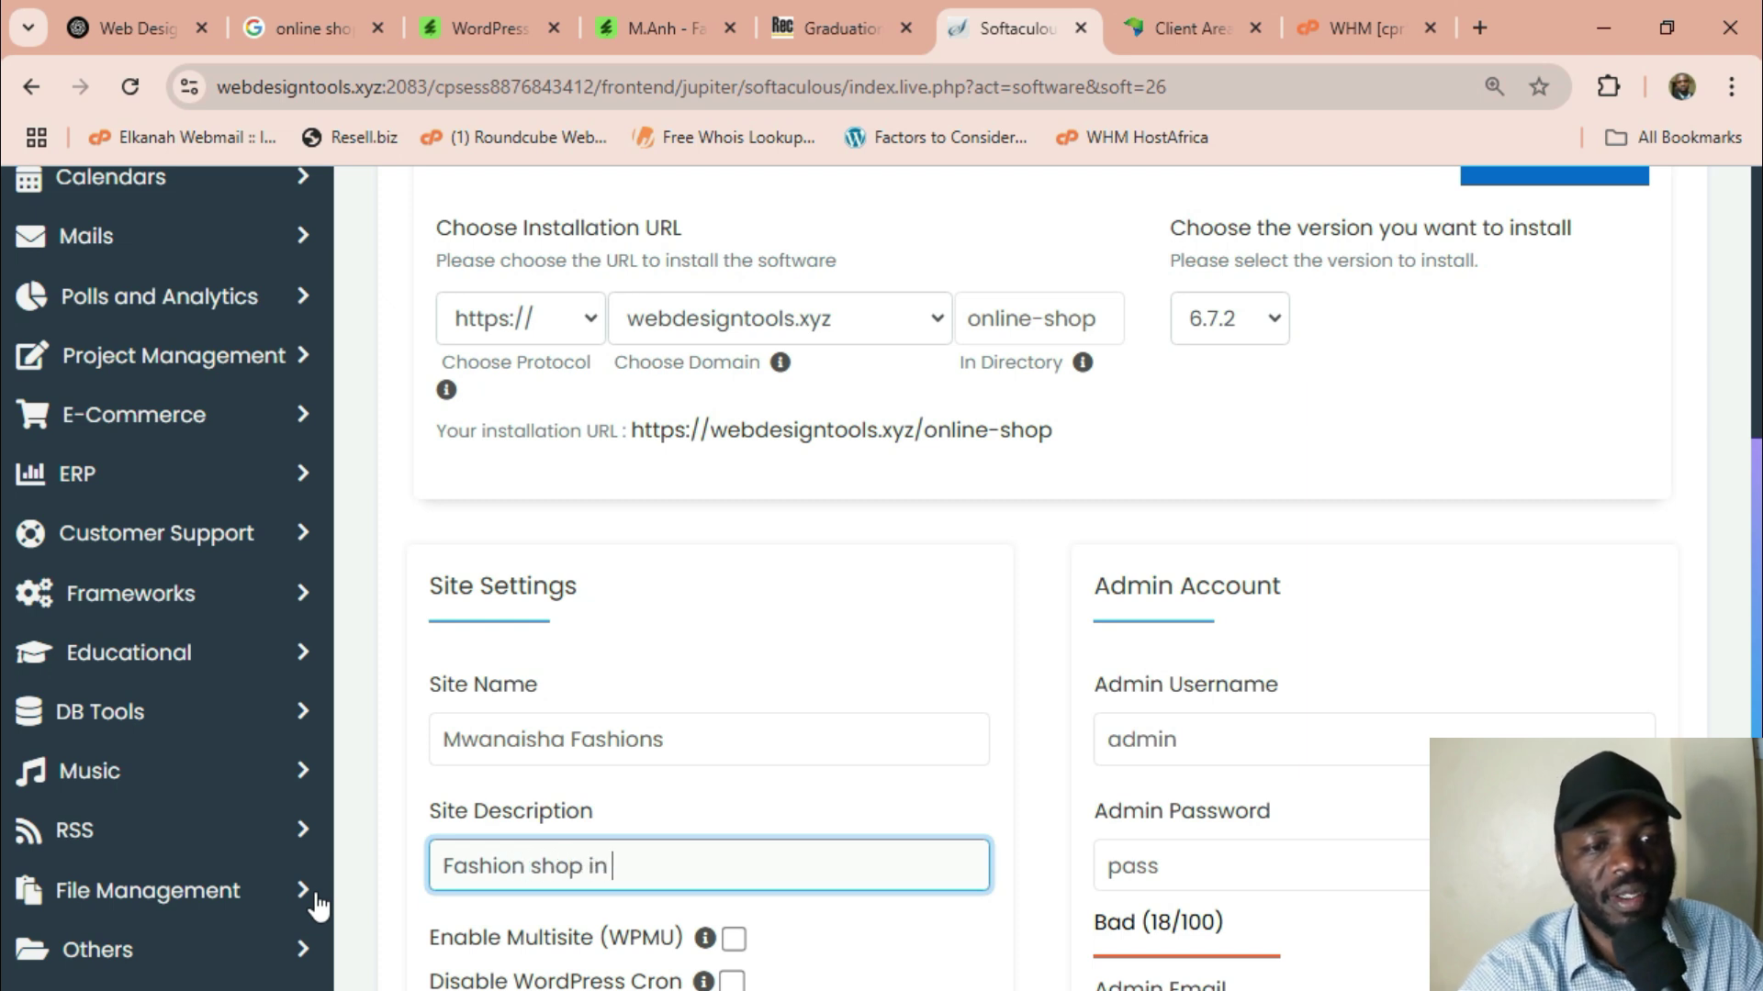
{"action": "type", "text": "Nairobi"}
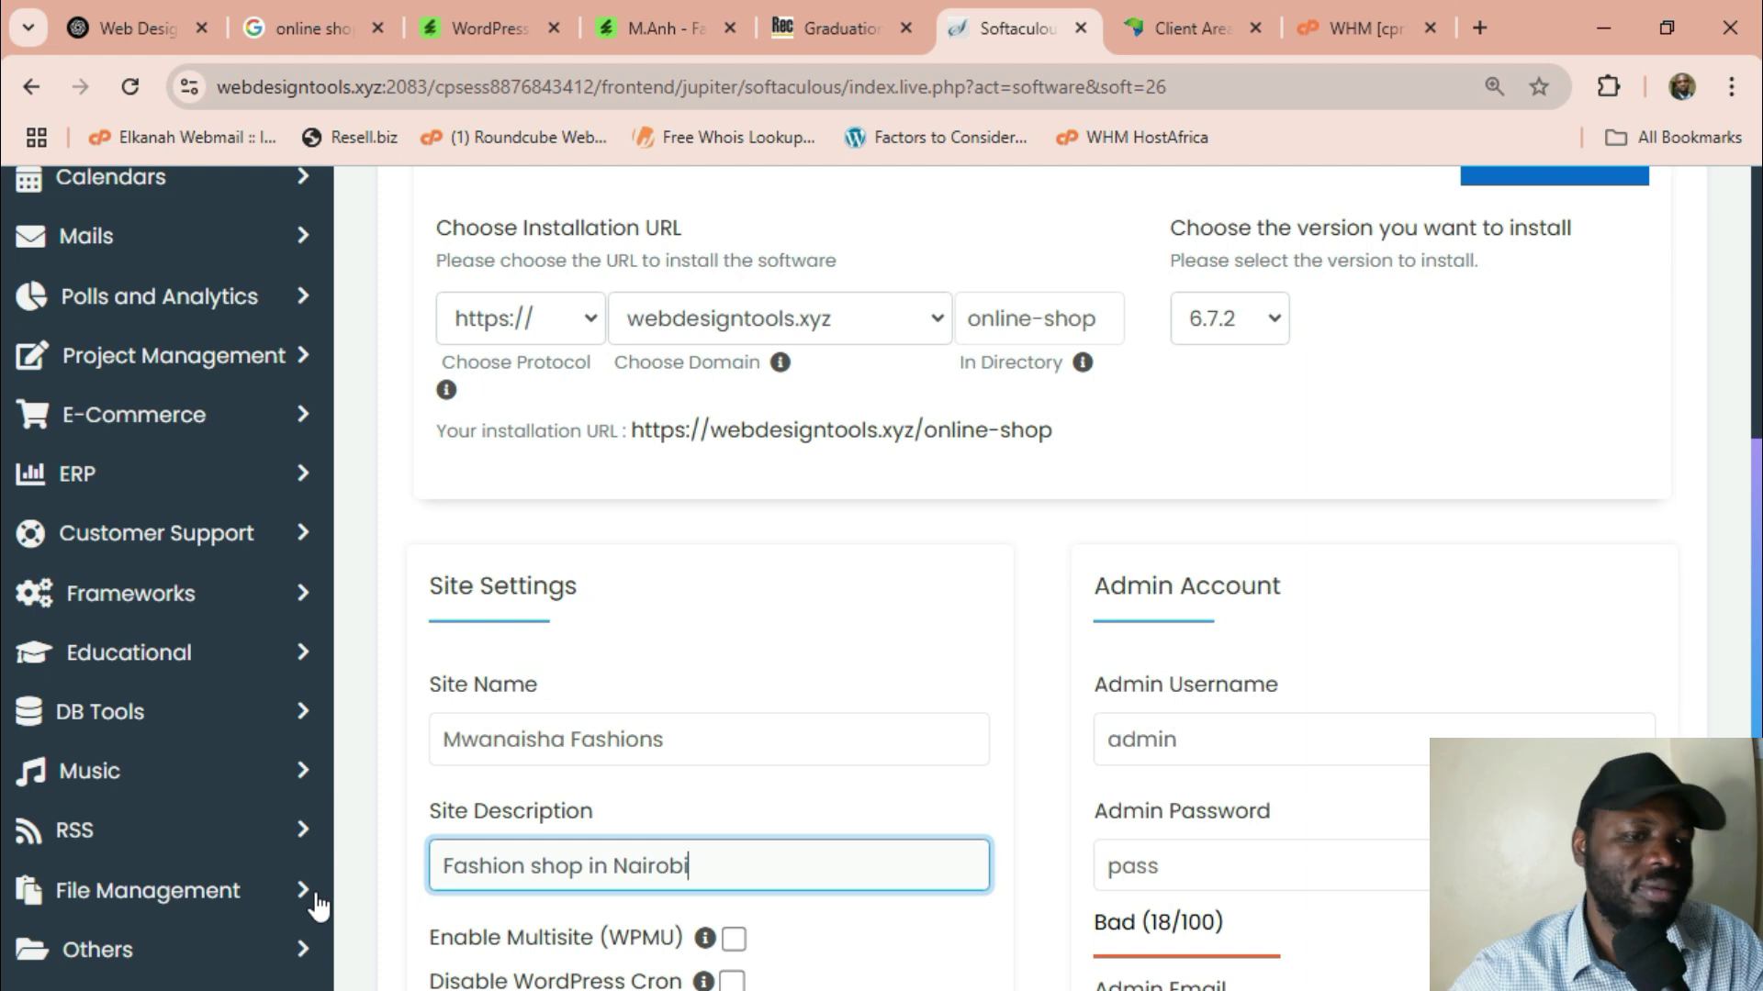
{"action": "double_click", "coordinate": [1226, 745]}
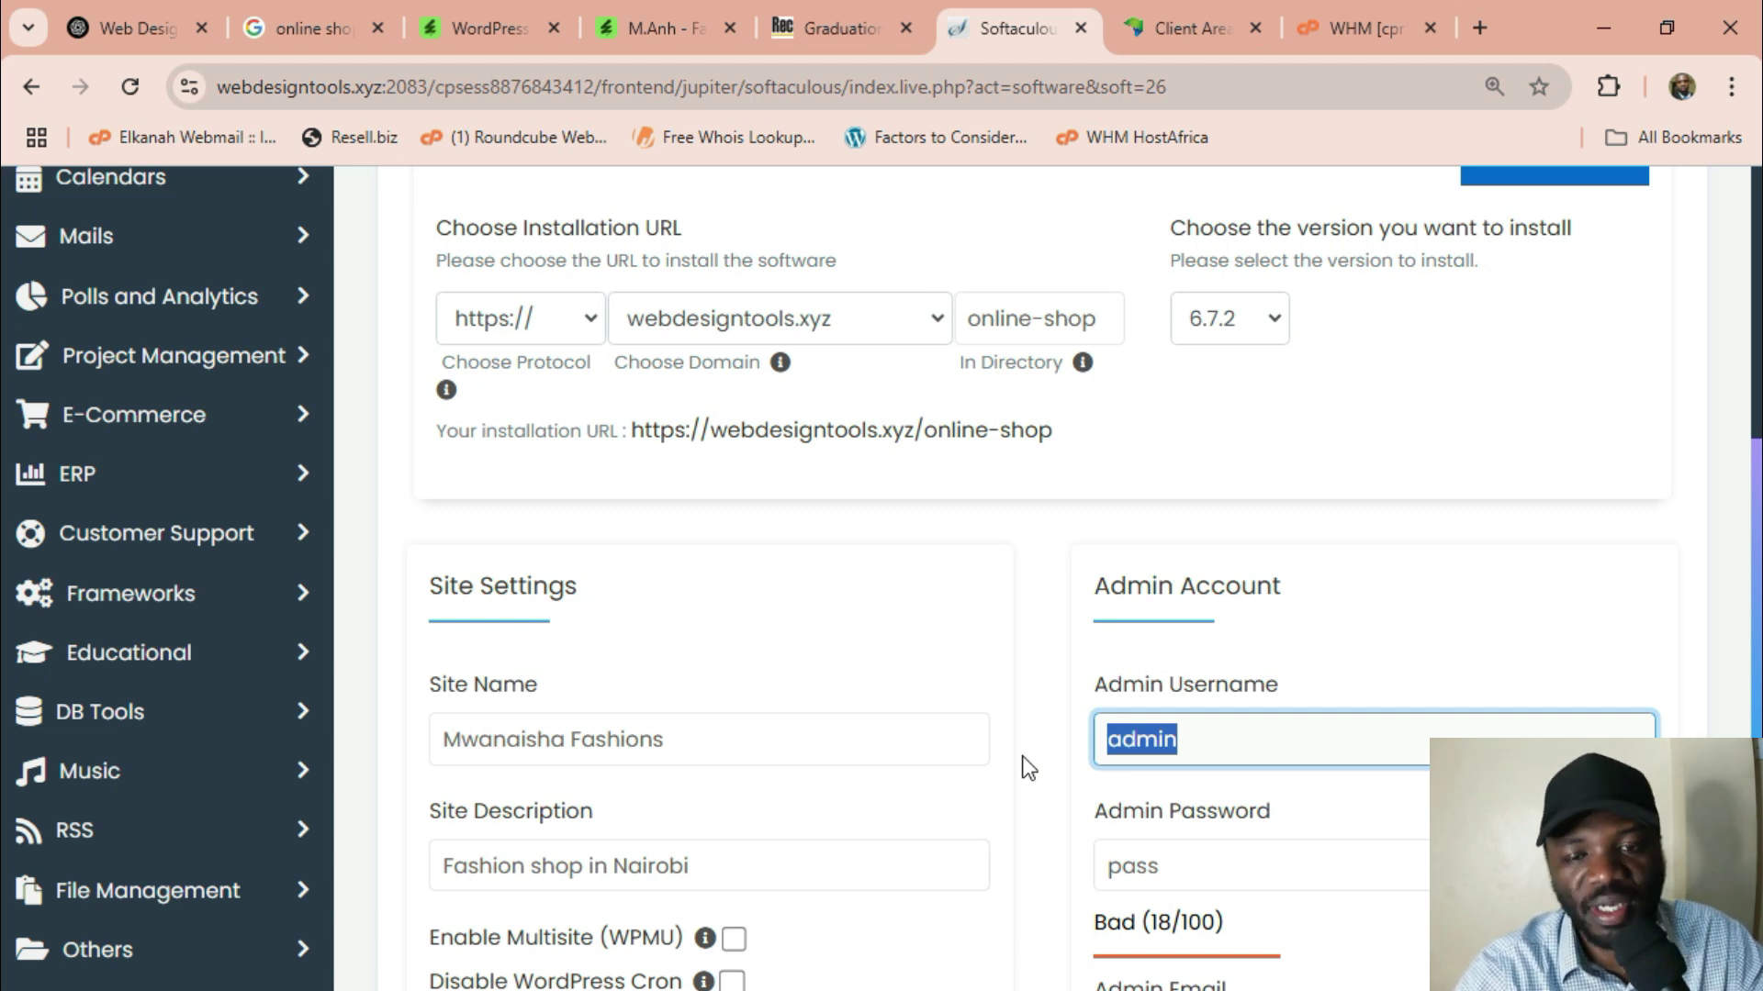
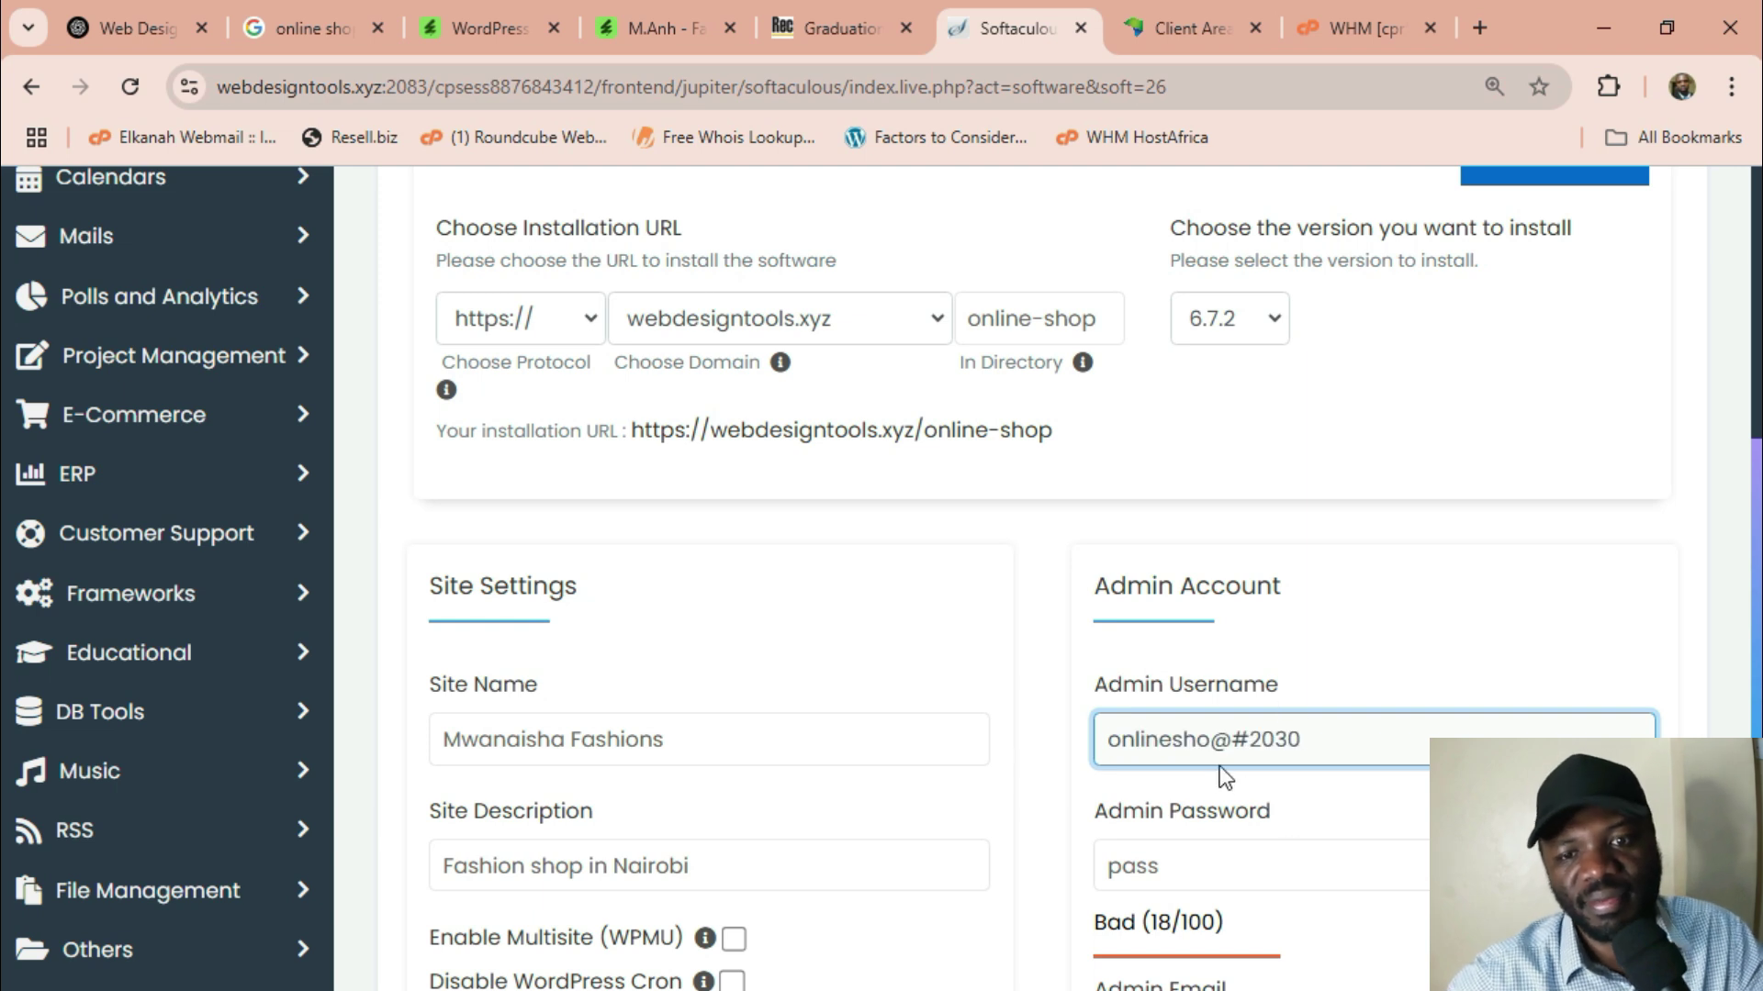
- Type a new strong credential and paste it into the Admin Password field
{"action": "scroll", "coordinate": [1219, 765], "scroll_direction": "up", "scroll_amount": 1}
{"action": "left_click_drag", "start_coordinate": [1340, 771], "coordinate": [1052, 795]}
{"action": "key", "text": "ctrl+c"}
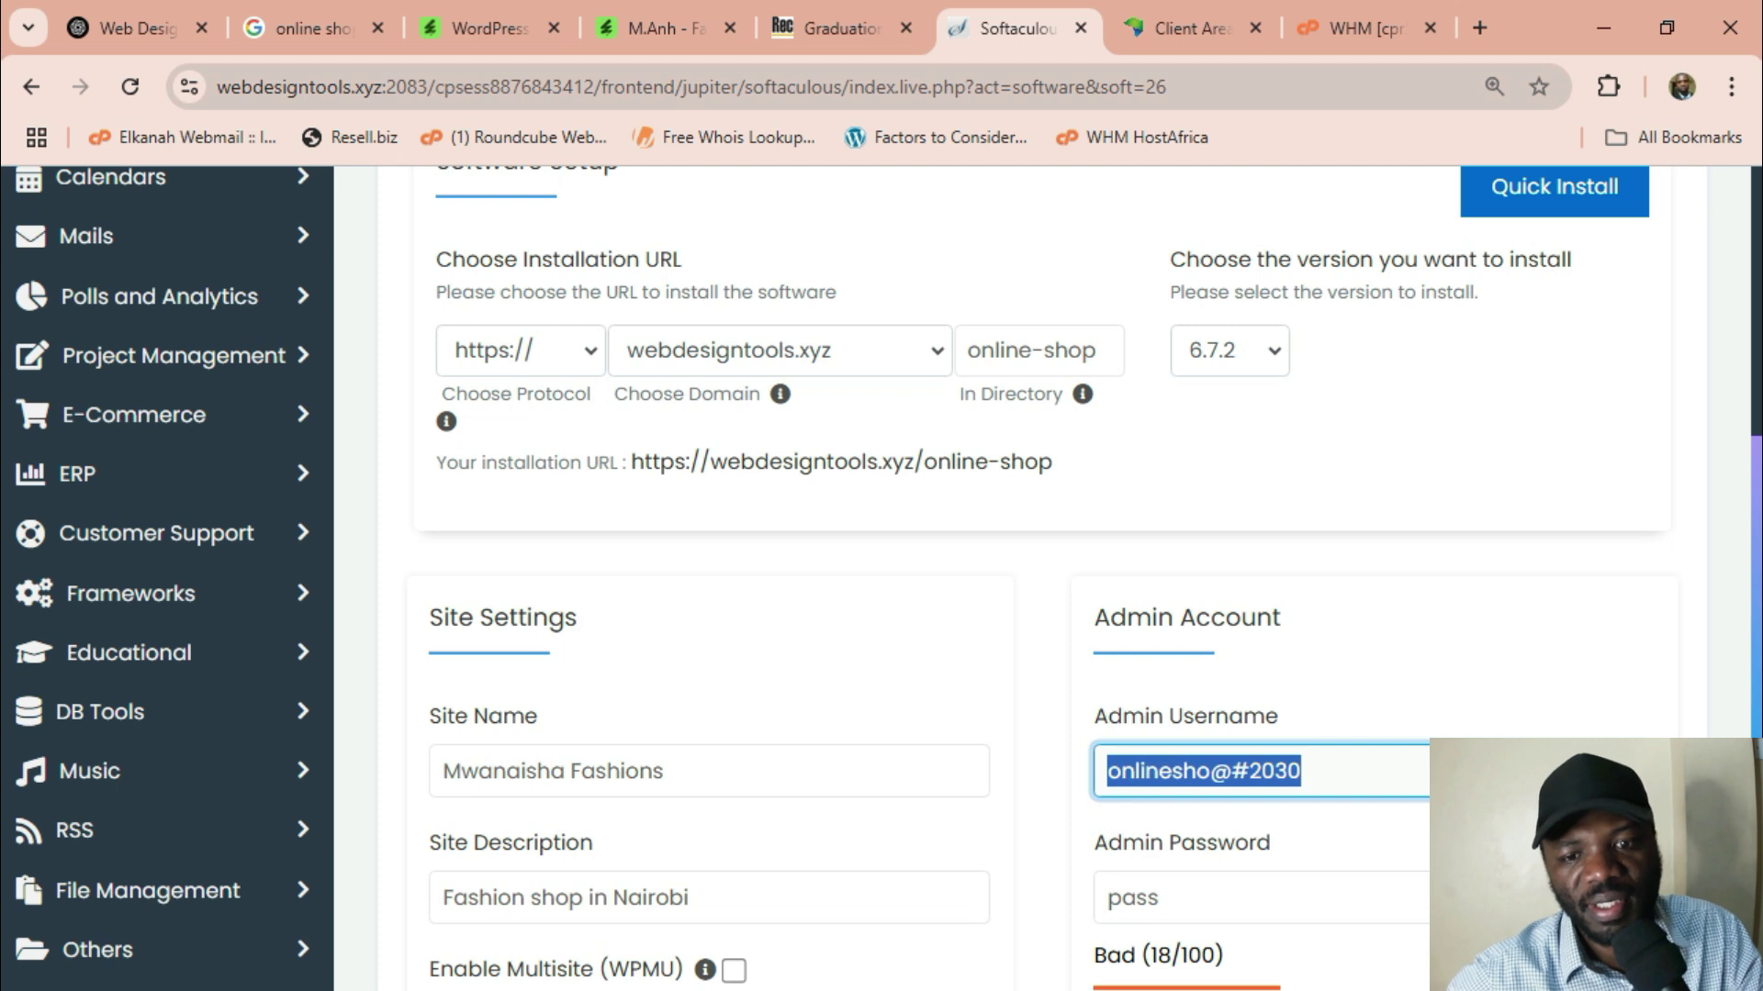
{"action": "left_click", "coordinate": [1216, 898]}
{"action": "key", "text": "ctrl+a"}
{"action": "key", "text": "ctrl+v"}
{"action": "scroll", "coordinate": [1210, 780], "scroll_direction": "down", "scroll_amount": 1}
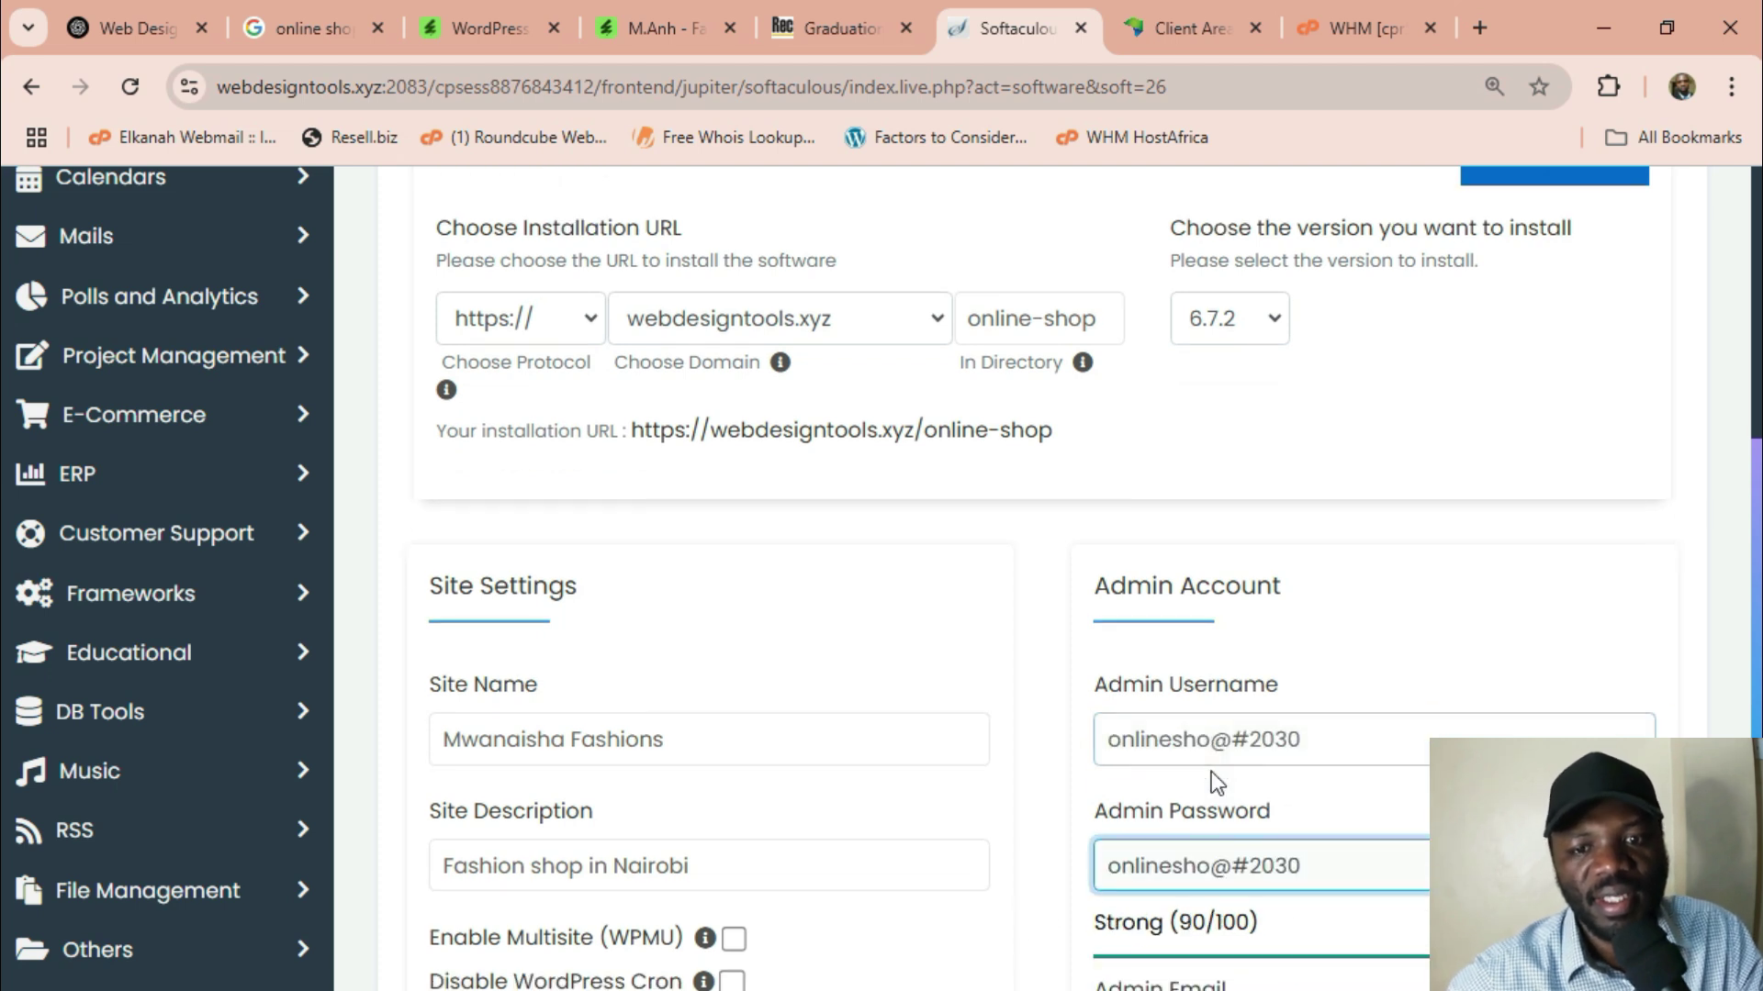
- Enter a custom admin username, copy it, and review the username and password fields
{"action": "type", "text": "mwana"}
{"action": "left_click_drag", "start_coordinate": [1206, 740], "coordinate": [1054, 758]}
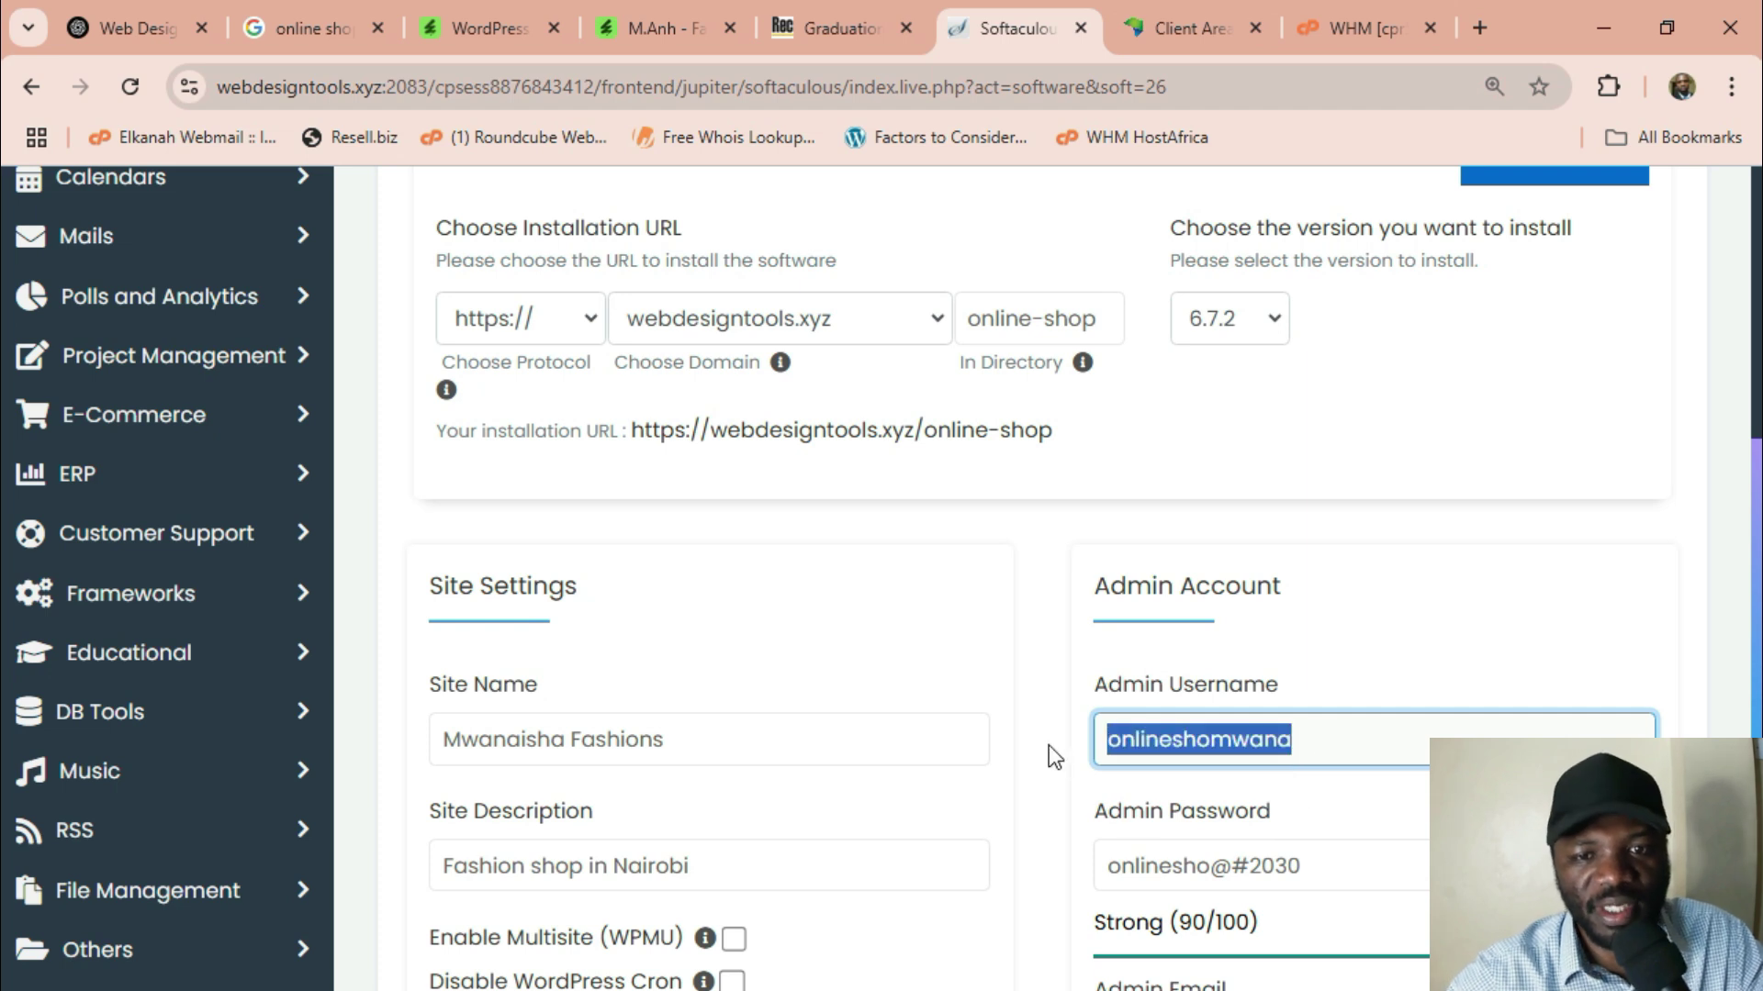
{"action": "right_click", "coordinate": [1217, 732]}
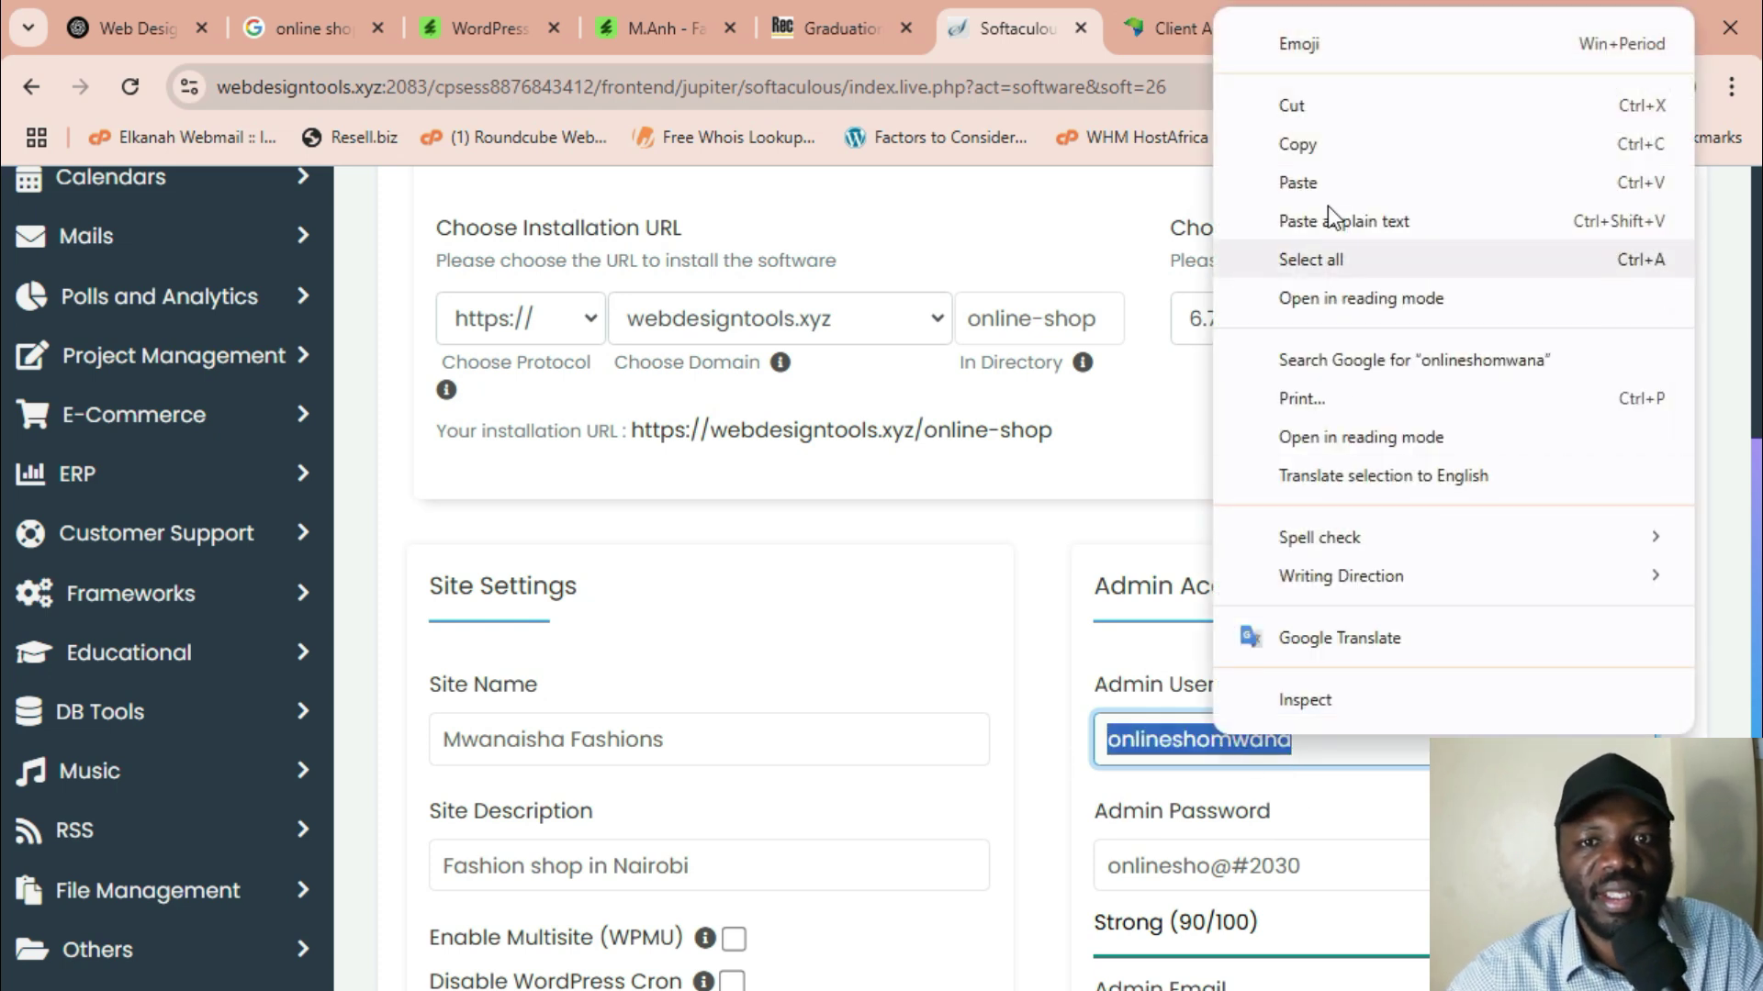
{"action": "left_click", "coordinate": [1309, 146]}
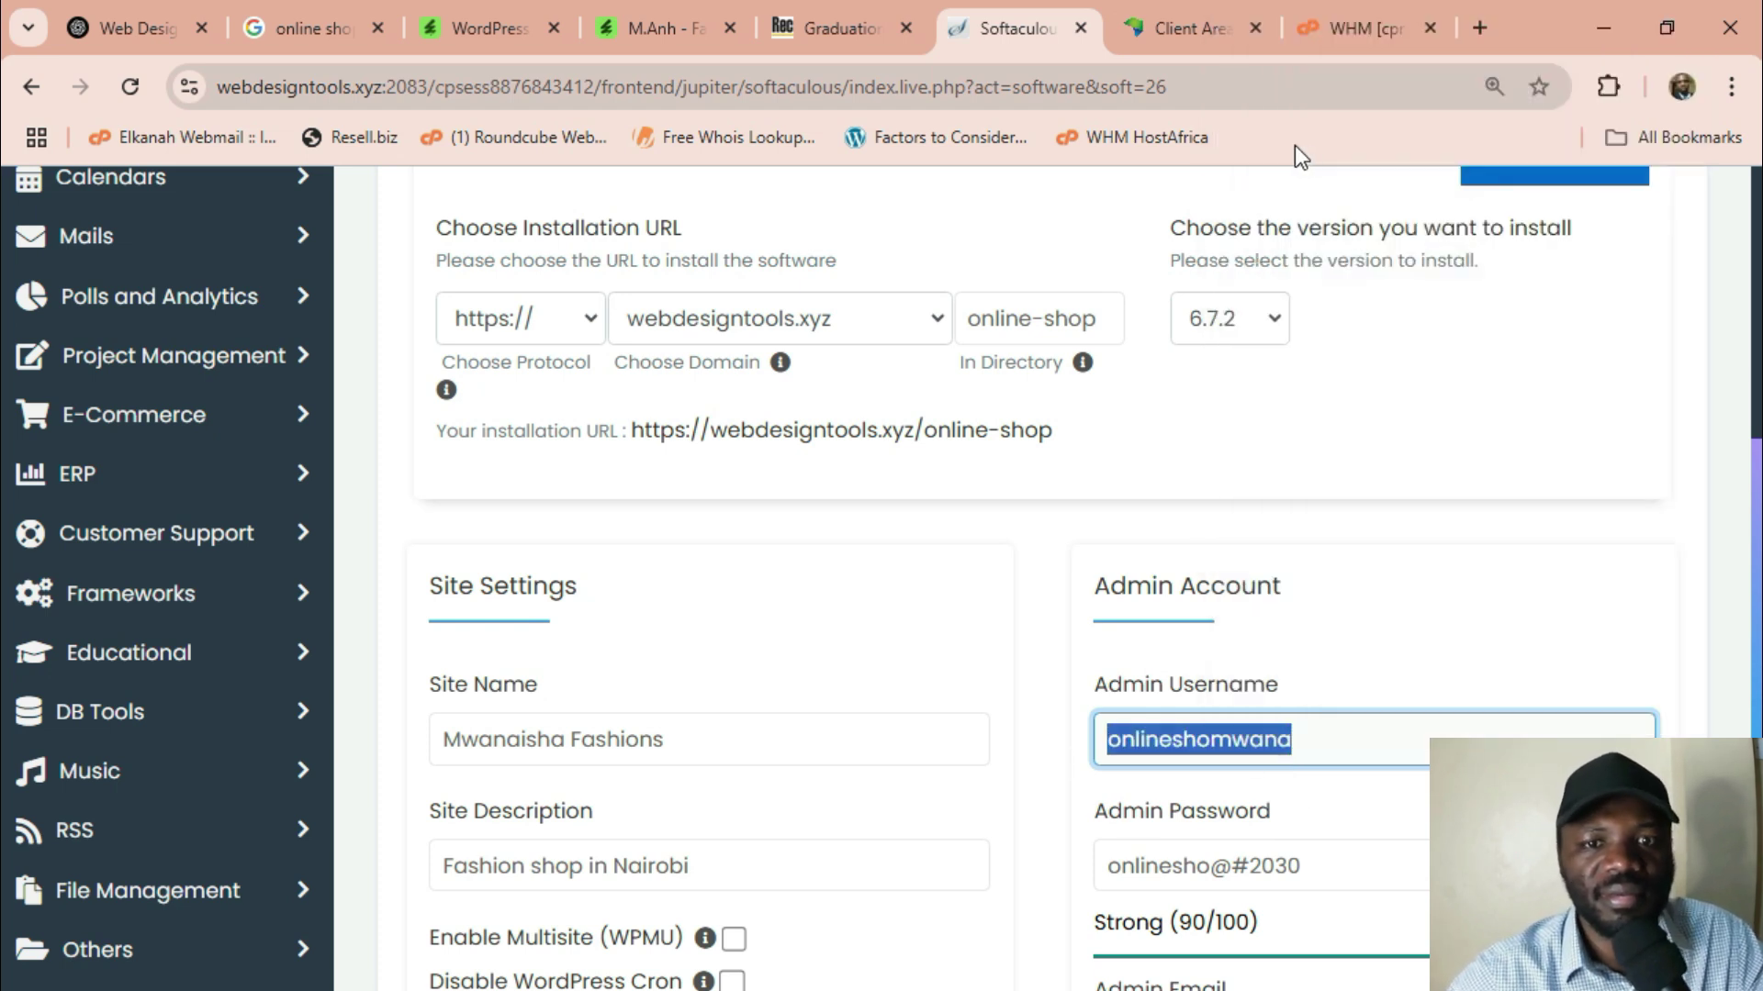
{"action": "left_click", "coordinate": [1353, 530]}
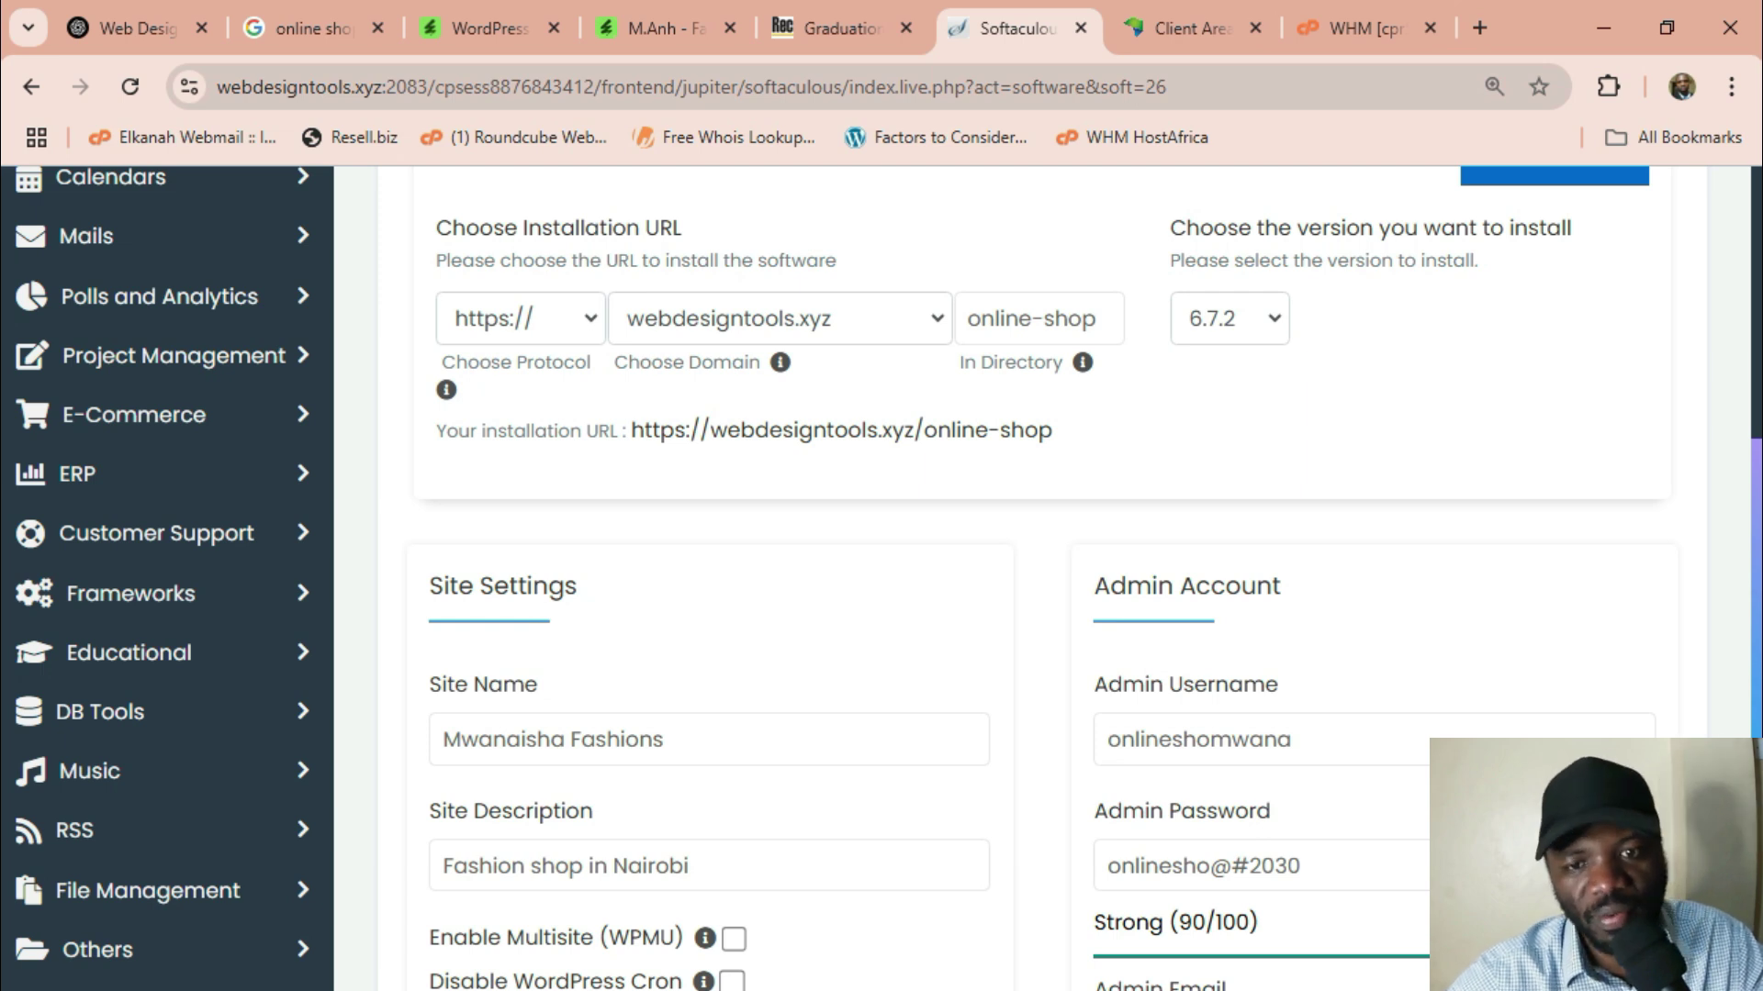
{"action": "left_click", "coordinate": [1293, 739]}
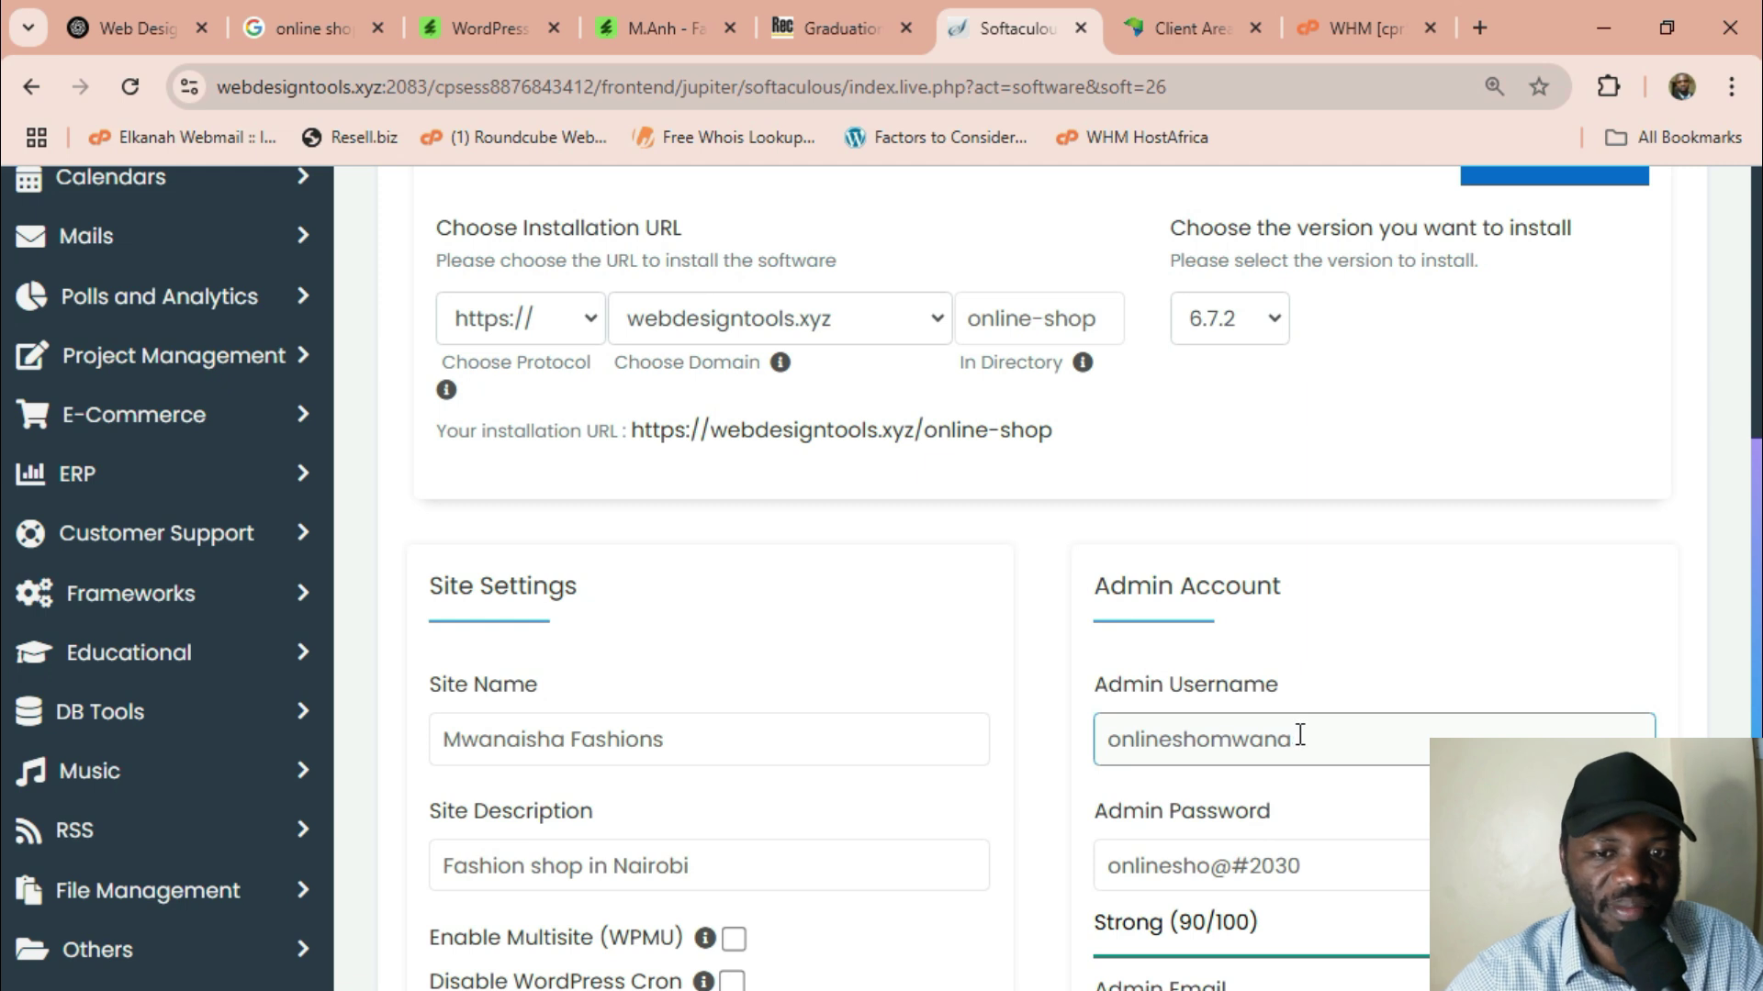
{"action": "left_click_drag", "start_coordinate": [1300, 734], "coordinate": [1105, 739]}
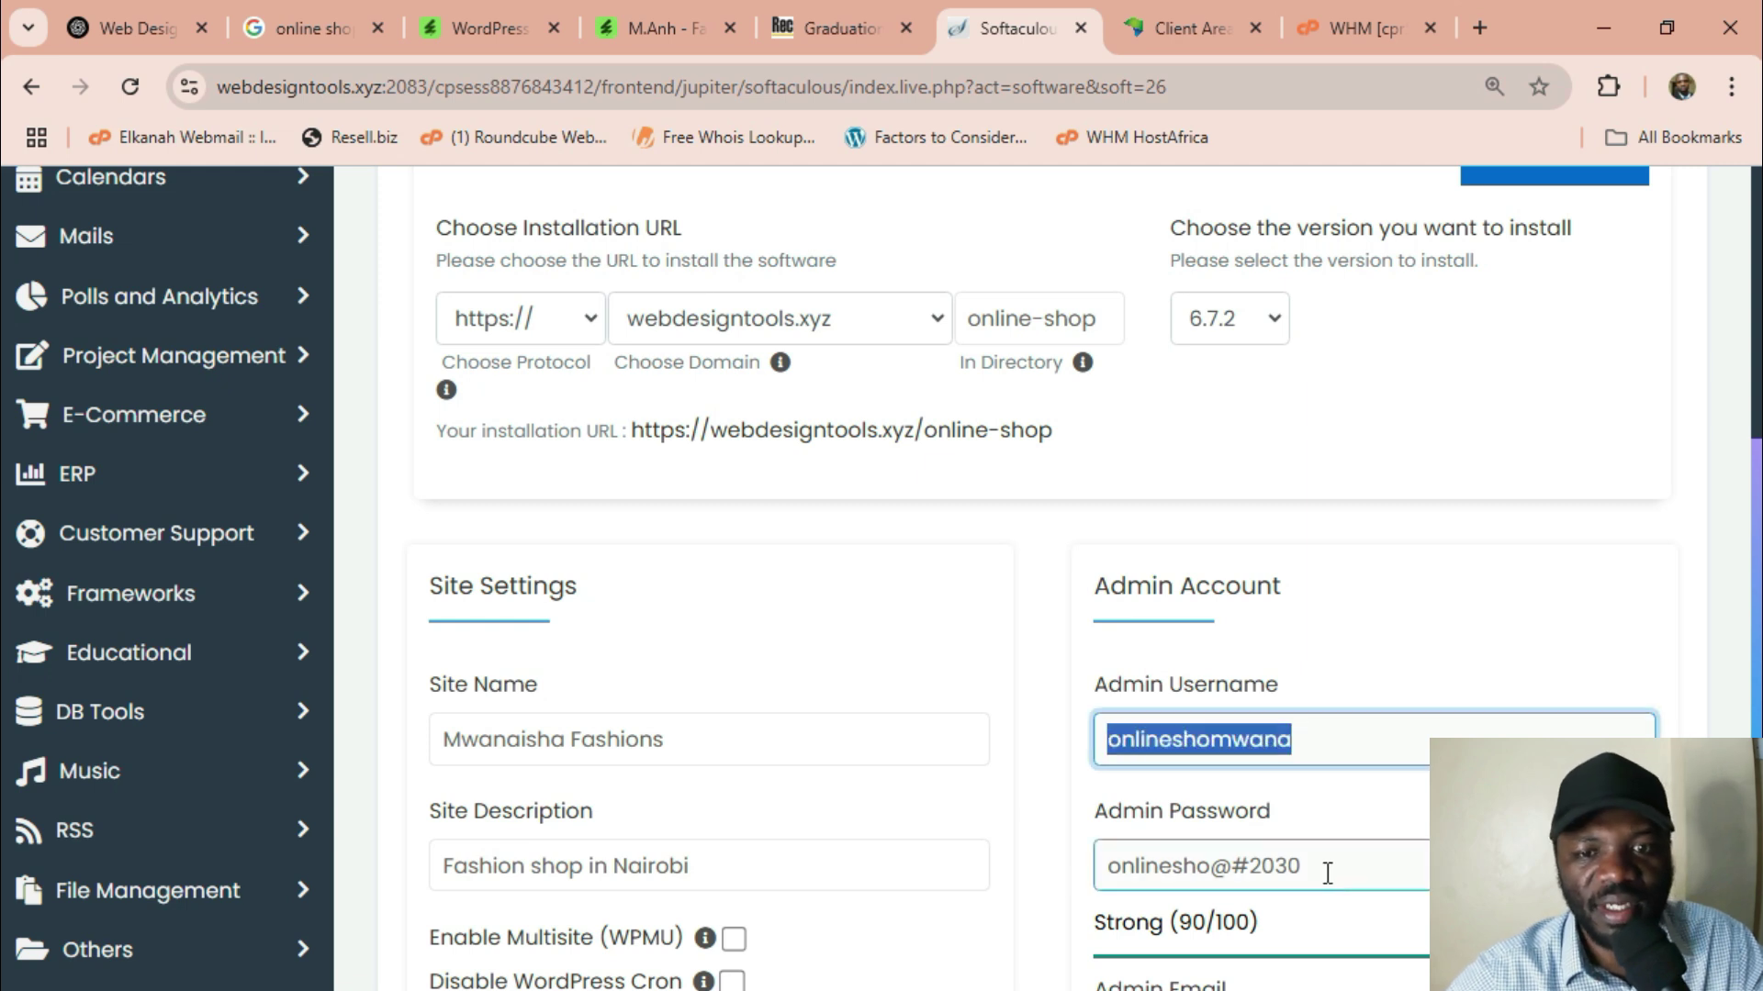
{"action": "left_click_drag", "start_coordinate": [1321, 867], "coordinate": [1104, 865]}
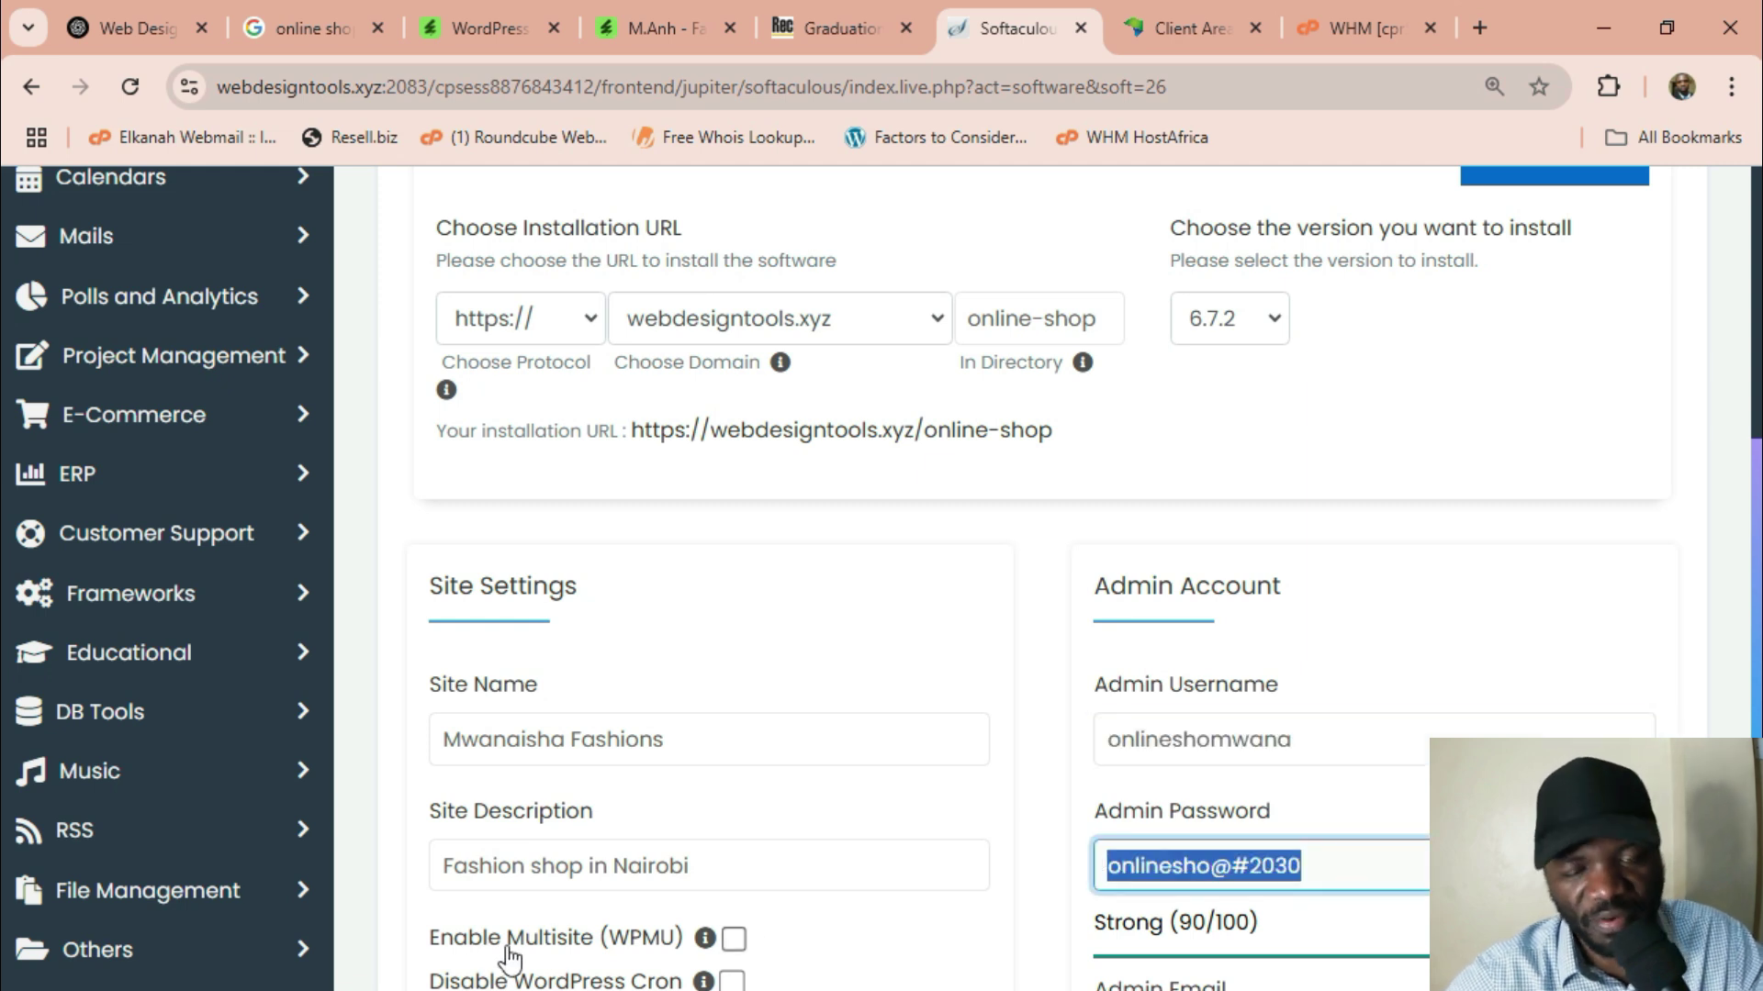
- Untick the Improve Page, AI Assistant, Backups, Improve Website and drag-and-drop builder plugins
{"action": "scroll", "coordinate": [1251, 811], "scroll_direction": "down", "scroll_amount": 10}
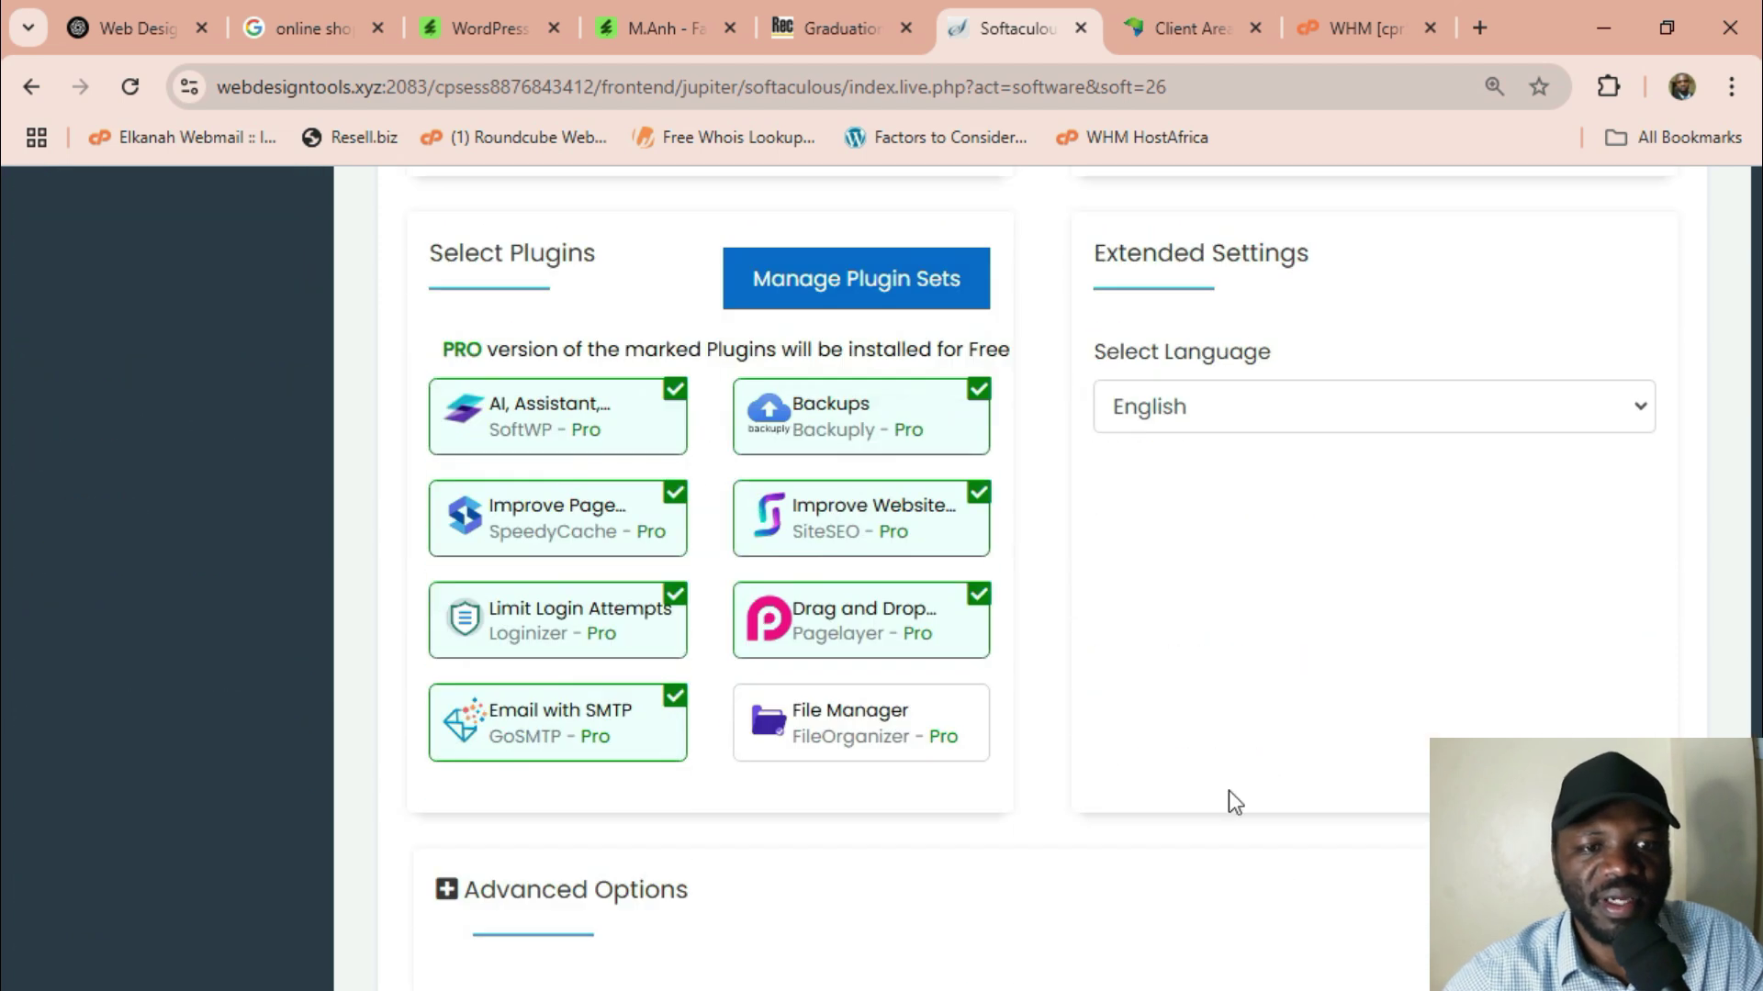
{"action": "left_click", "coordinate": [561, 537]}
{"action": "left_click", "coordinate": [570, 432]}
{"action": "left_click", "coordinate": [807, 444]}
{"action": "left_click", "coordinate": [845, 555]}
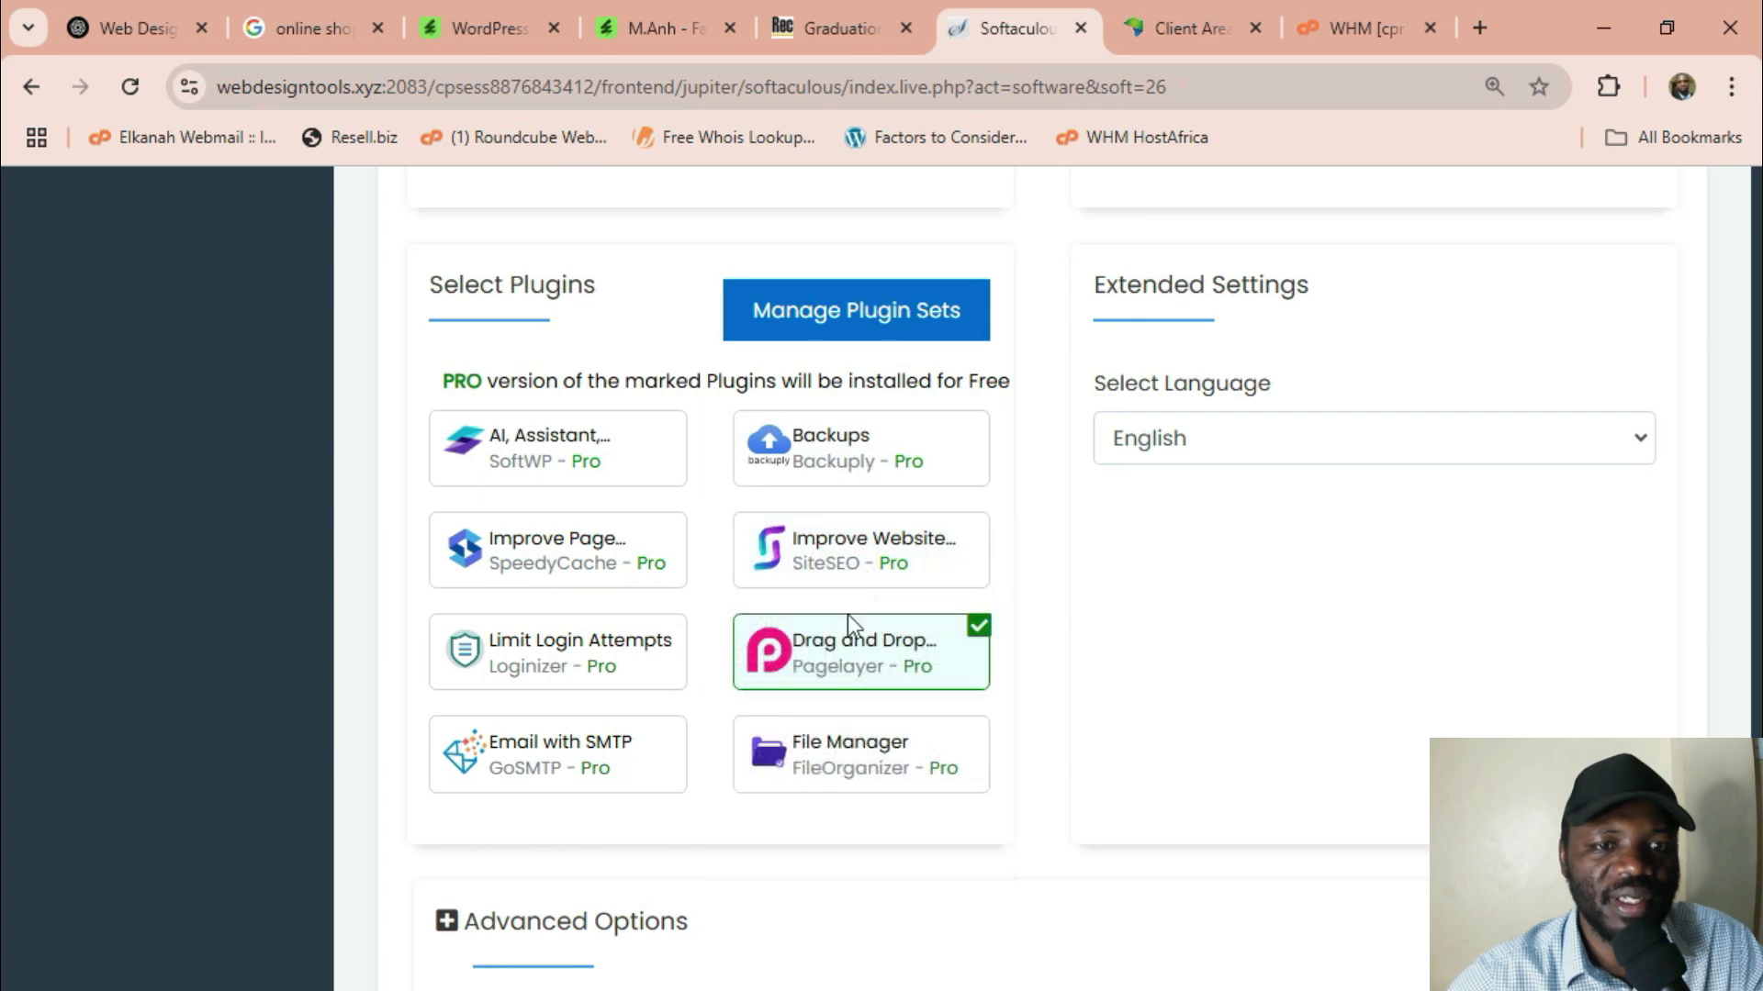
{"action": "left_click", "coordinate": [845, 642]}
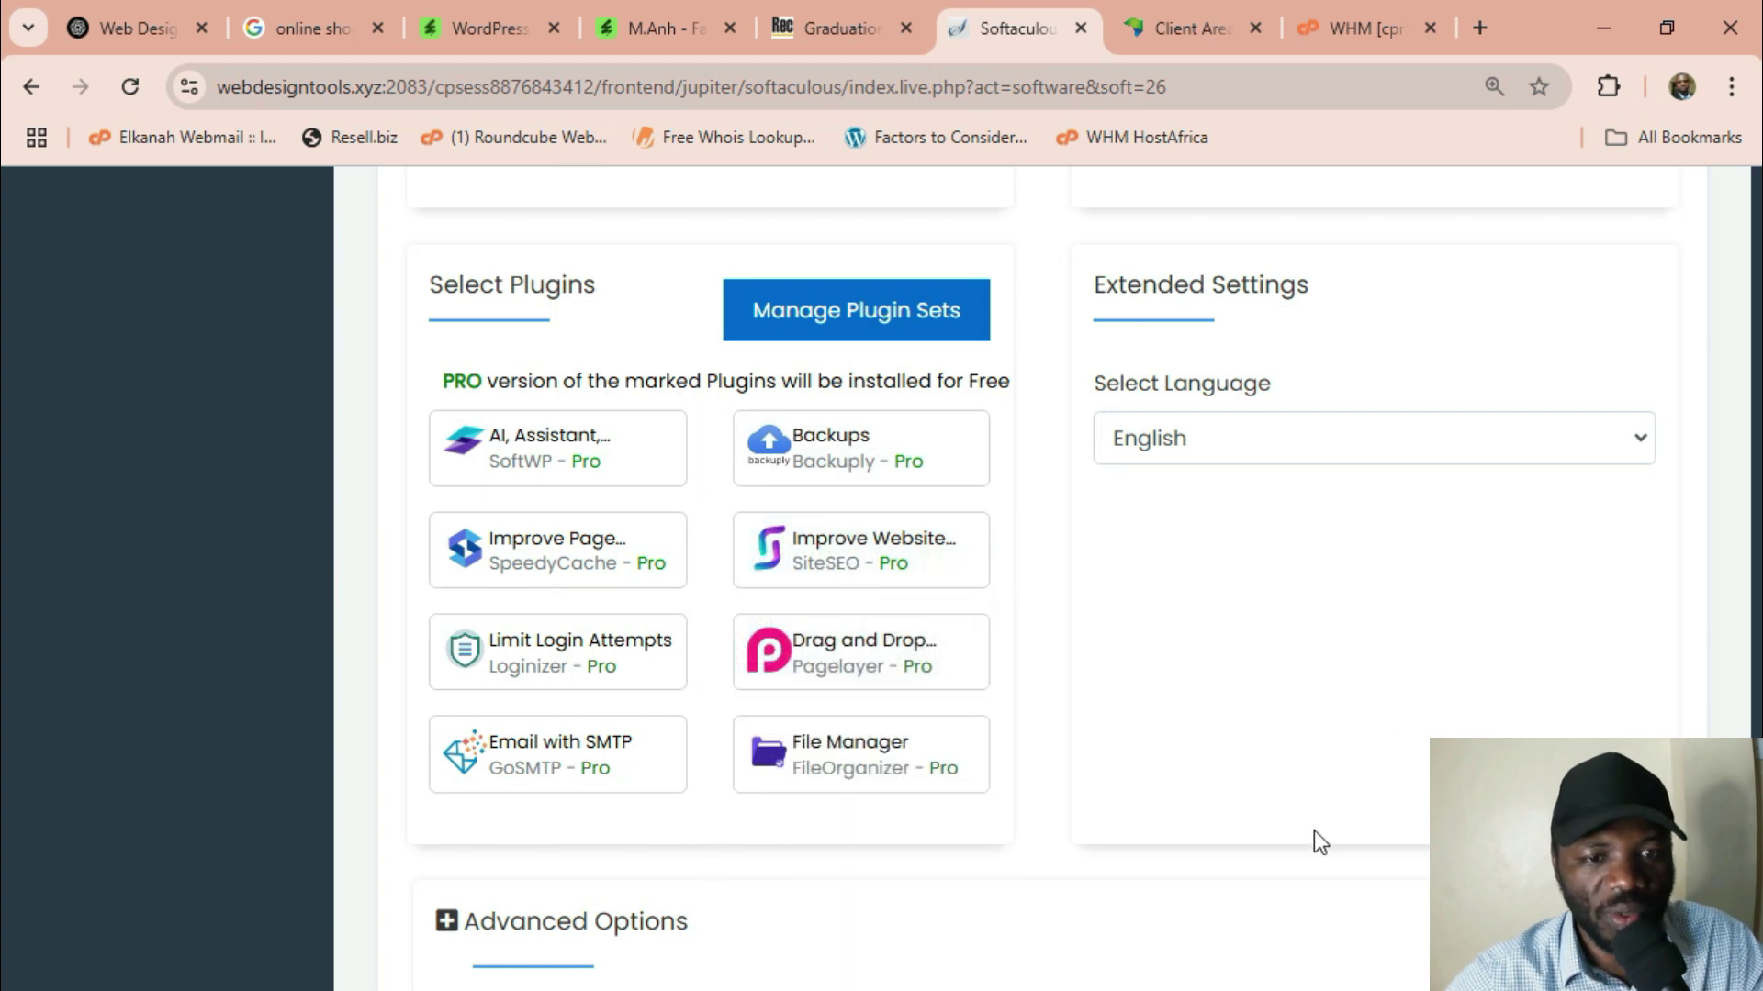
{"action": "scroll", "coordinate": [1177, 881], "scroll_direction": "down", "scroll_amount": 1}
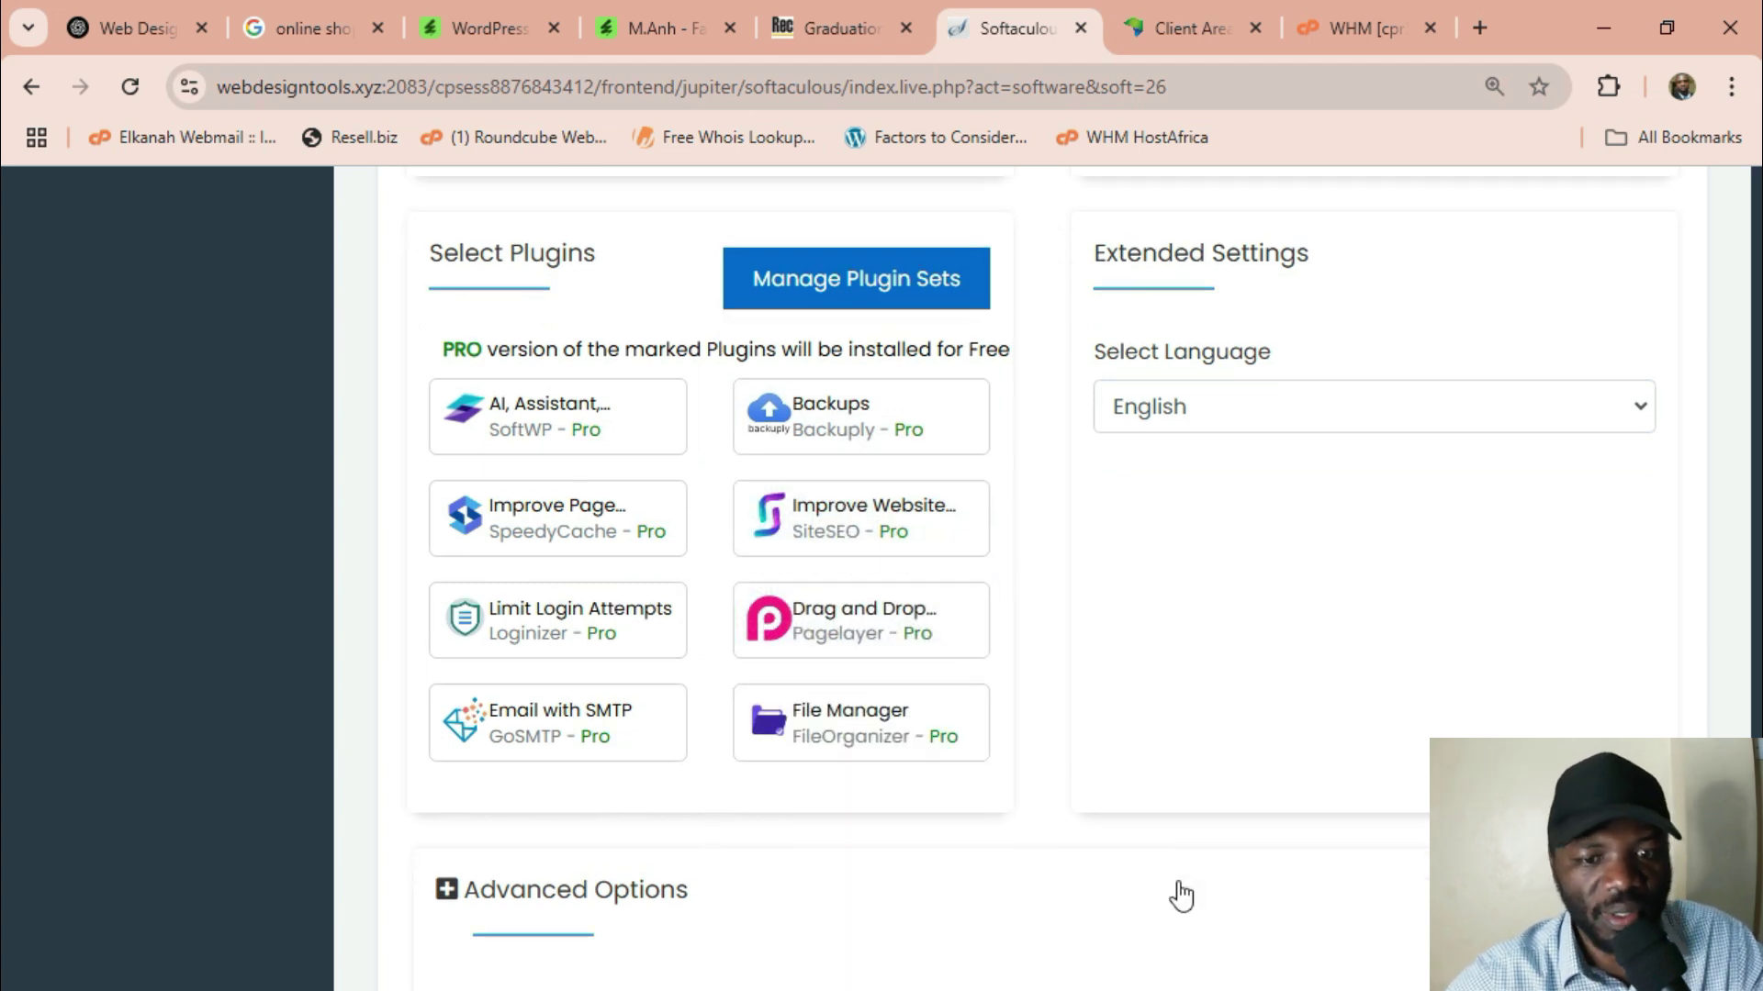
{"action": "scroll", "coordinate": [1176, 873], "scroll_direction": "up", "scroll_amount": 7}
{"action": "scroll", "coordinate": [1176, 873], "scroll_direction": "up", "scroll_amount": 8}
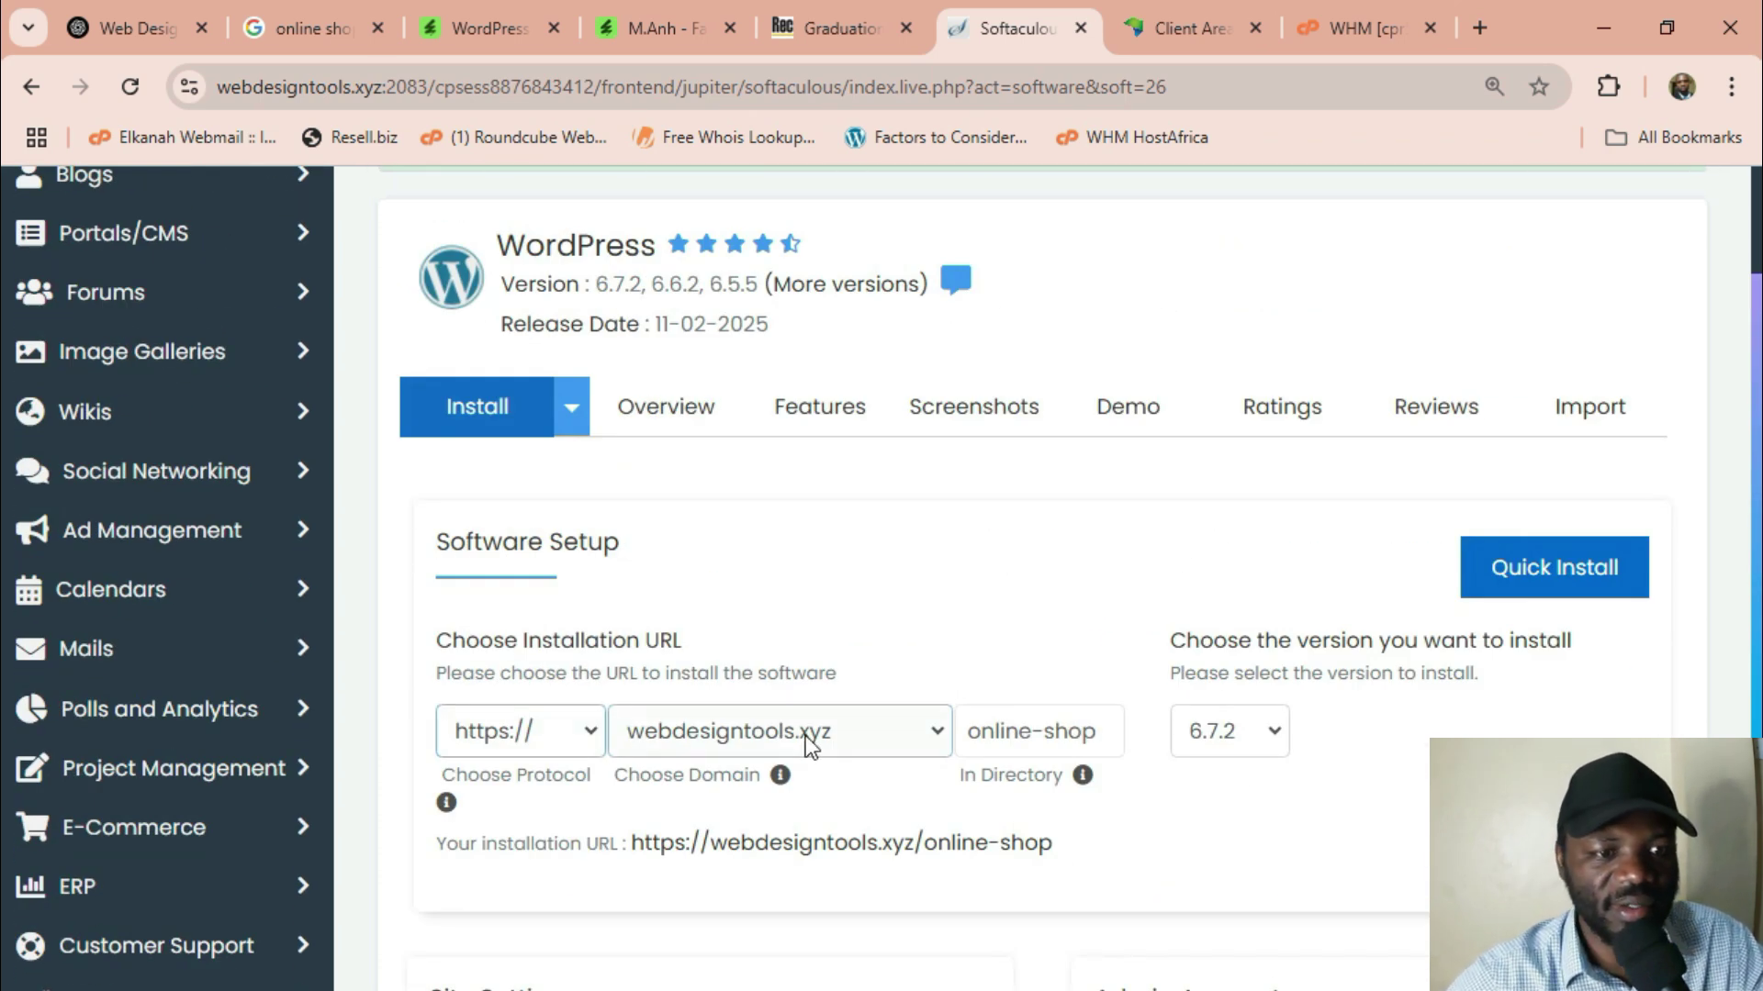
- Review the online-shop directory, the site name and the site description entries
{"action": "left_click", "coordinate": [1097, 728]}
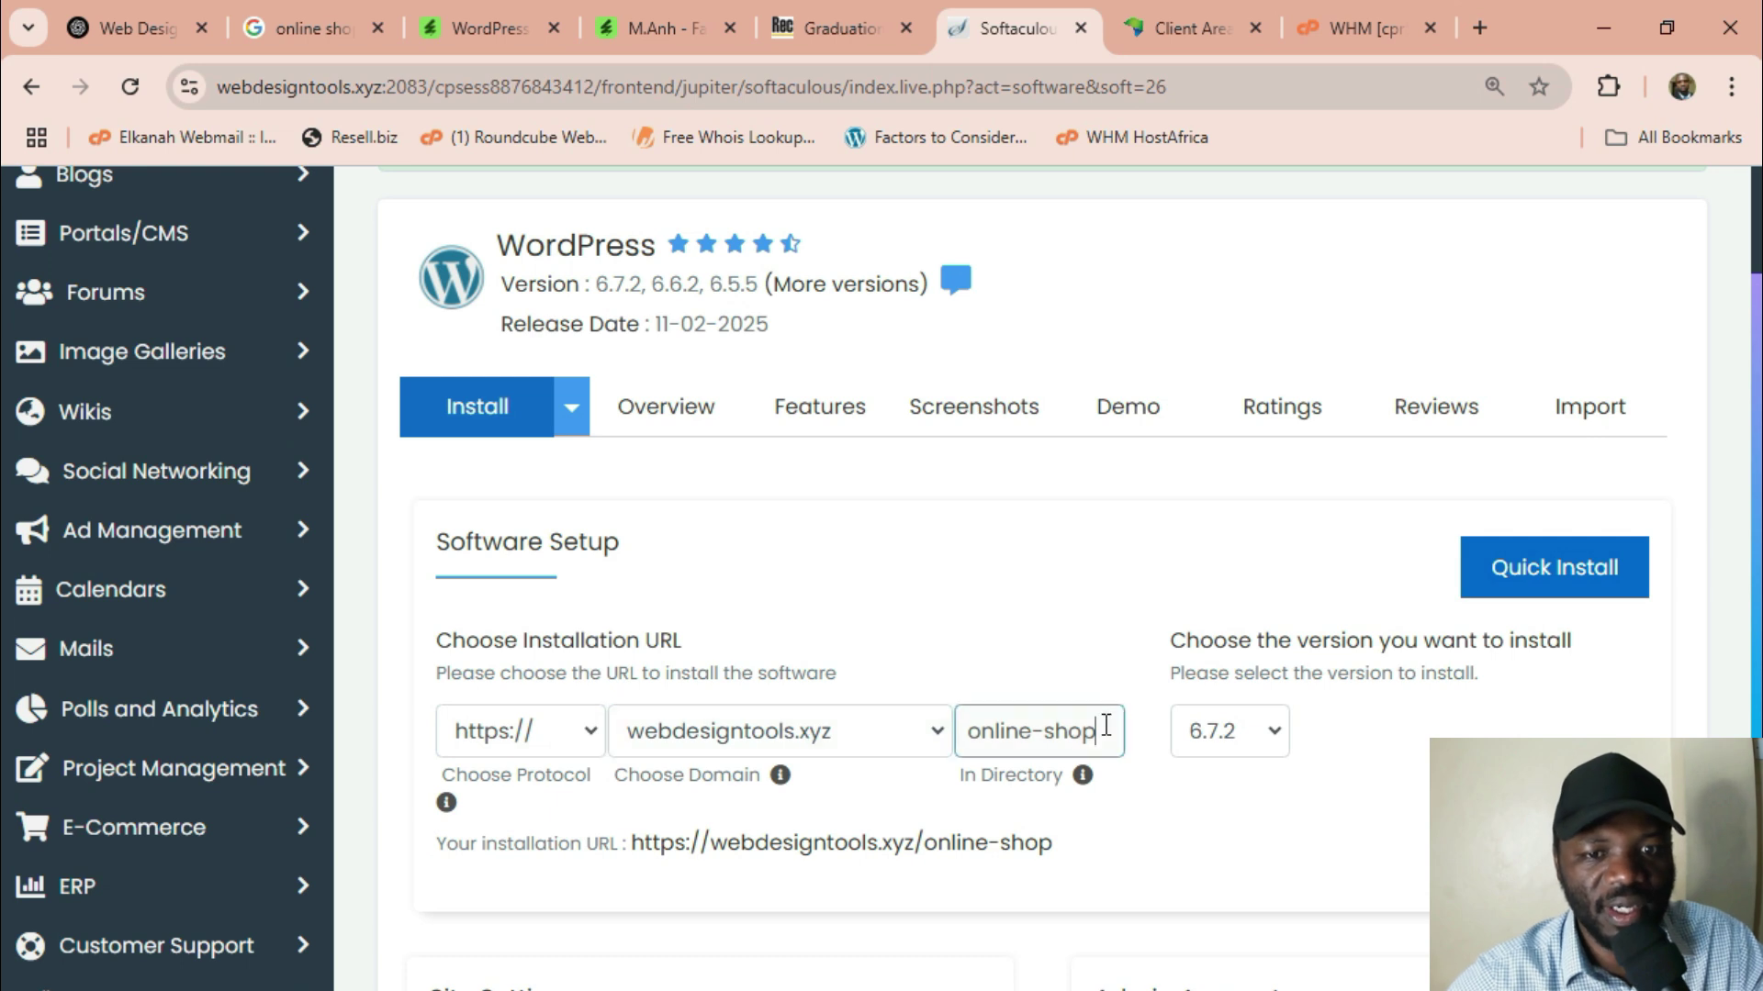
{"action": "triple_click", "coordinate": [1107, 725]}
{"action": "scroll", "coordinate": [630, 671], "scroll_direction": "down", "scroll_amount": 5}
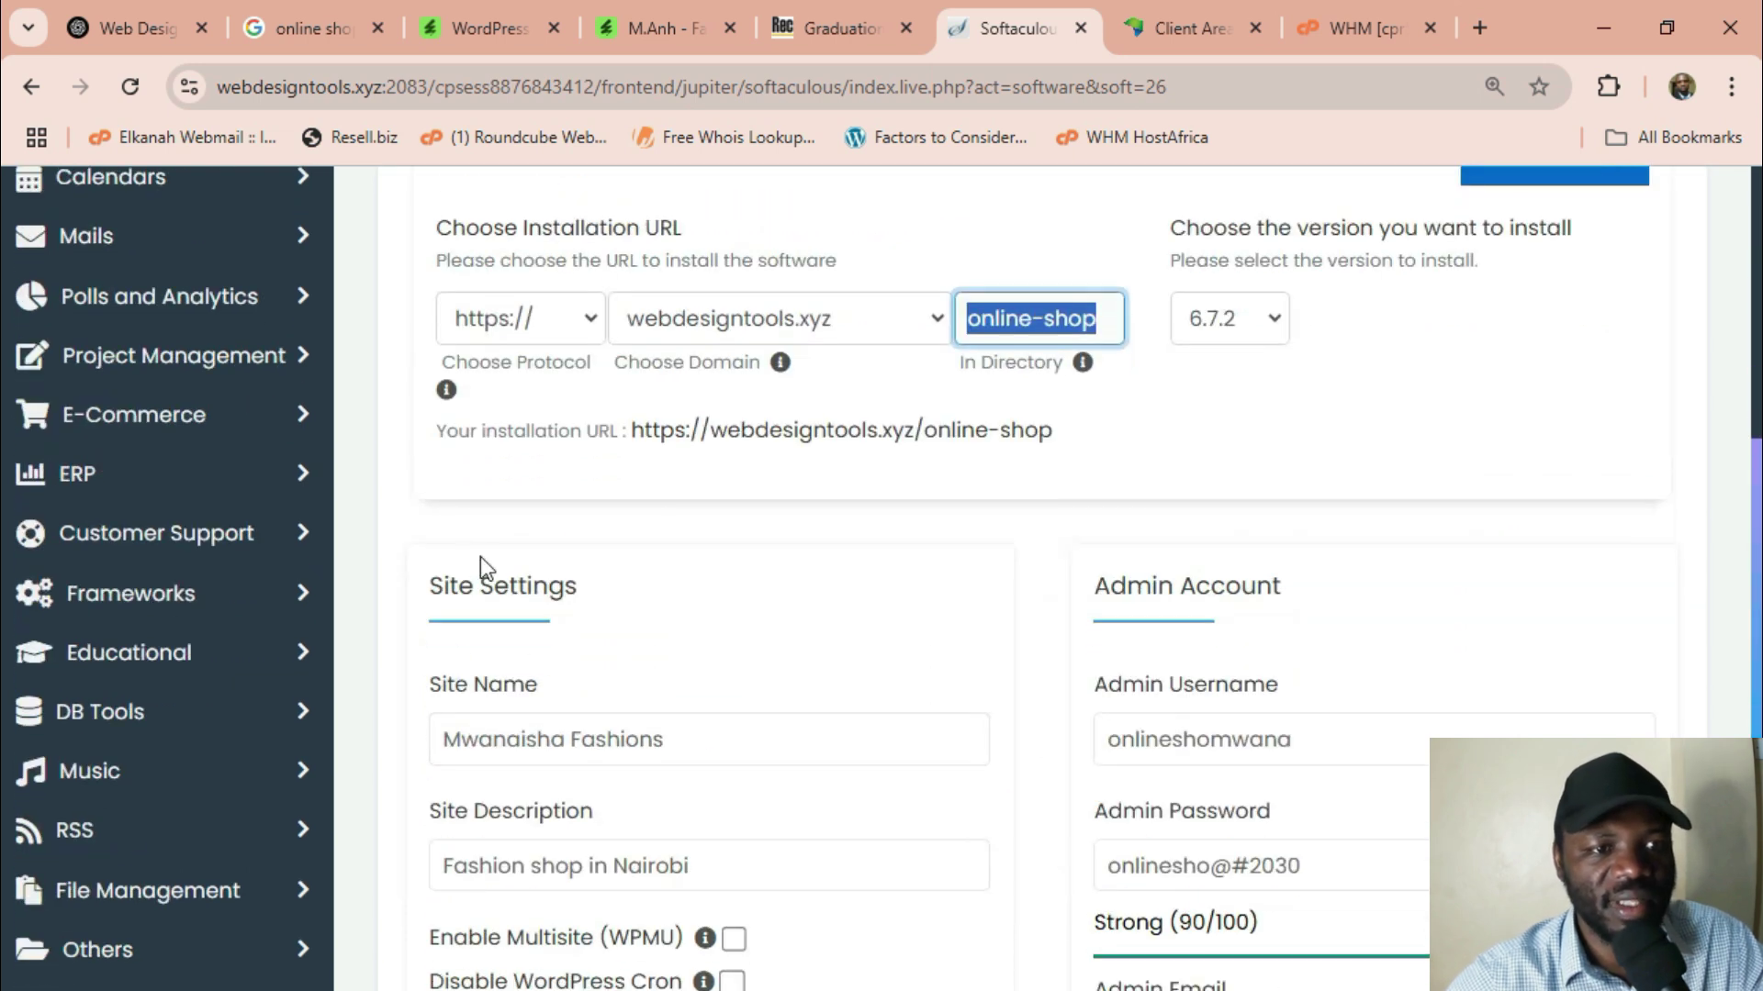
{"action": "left_click_drag", "start_coordinate": [688, 739], "coordinate": [416, 752]}
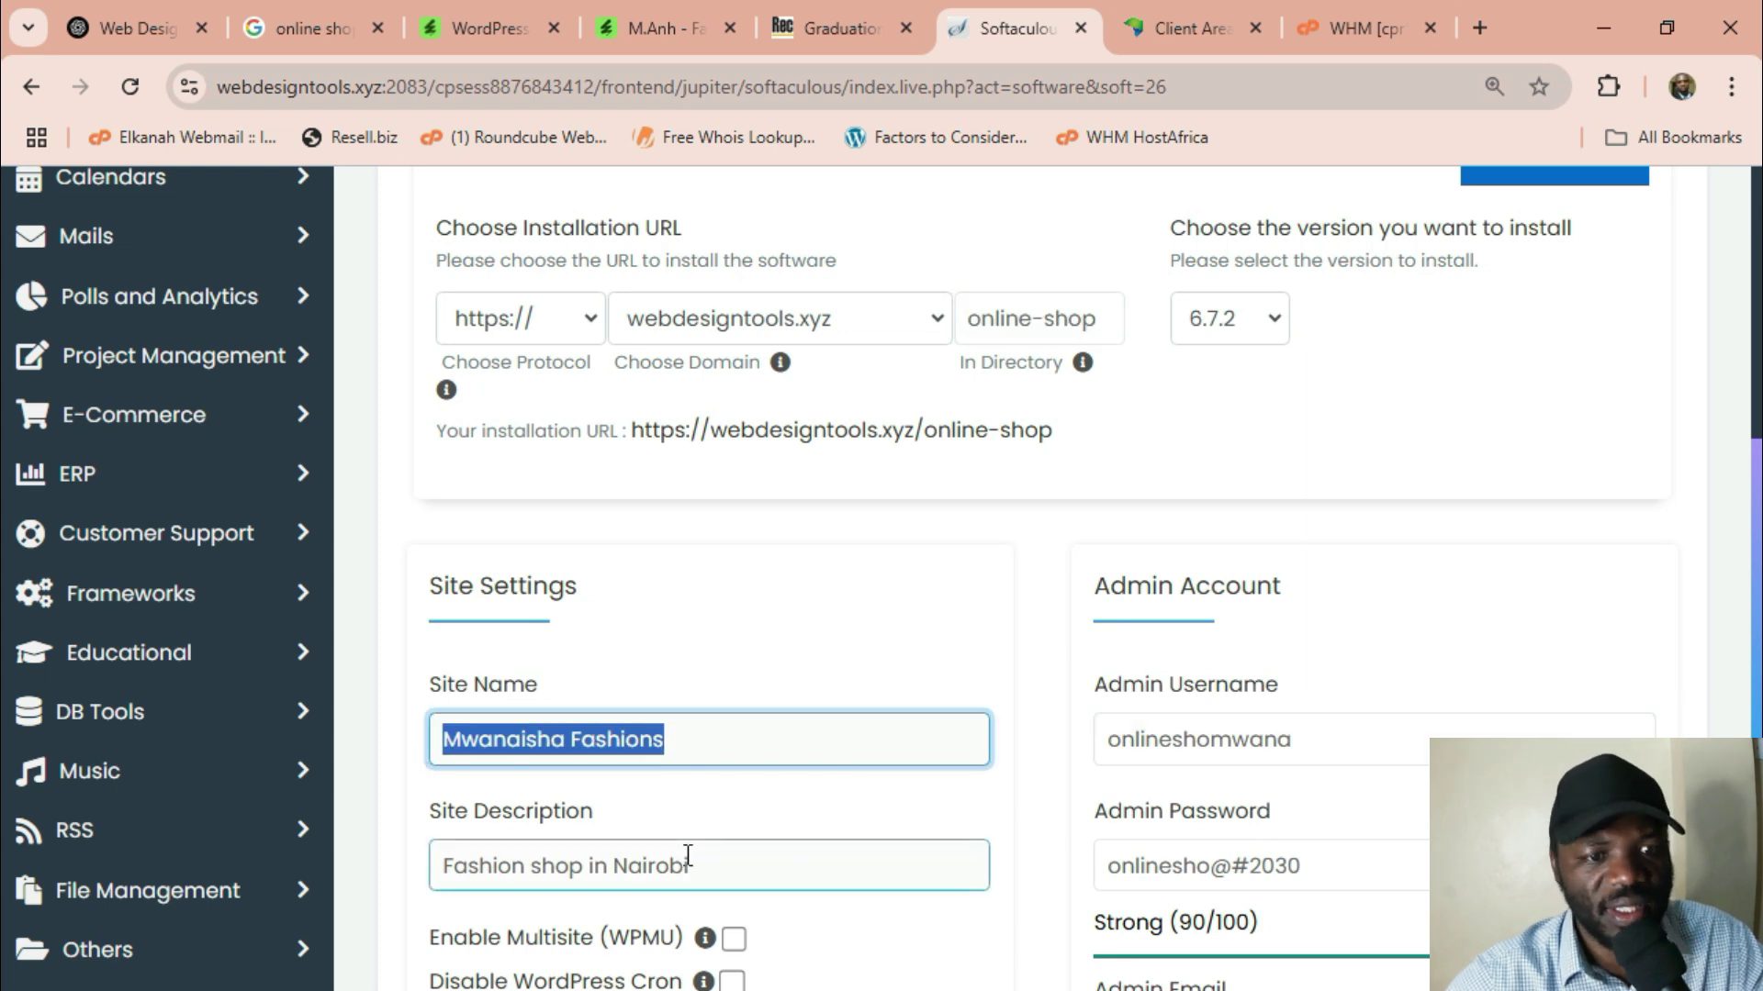
{"action": "left_click_drag", "start_coordinate": [708, 866], "coordinate": [427, 883]}
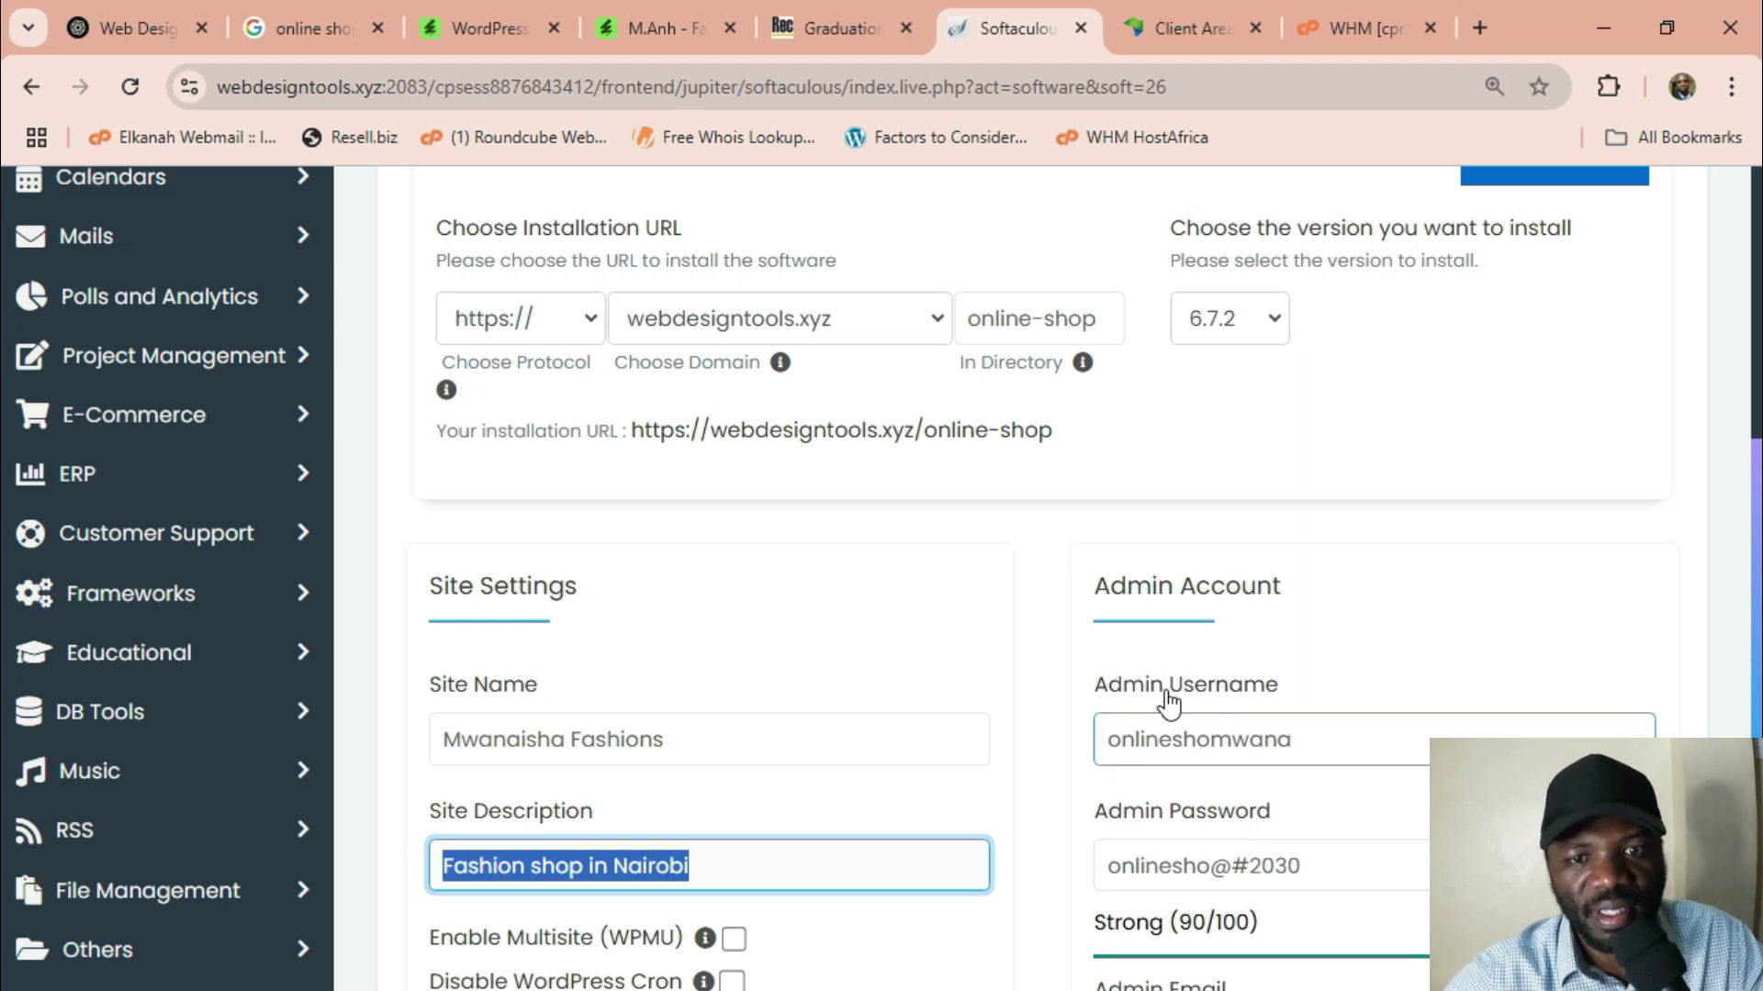
- Insert the missing 'p' into the admin username
{"action": "left_click", "coordinate": [1314, 740]}
{"action": "left_click_drag", "start_coordinate": [1293, 740], "coordinate": [1068, 750]}
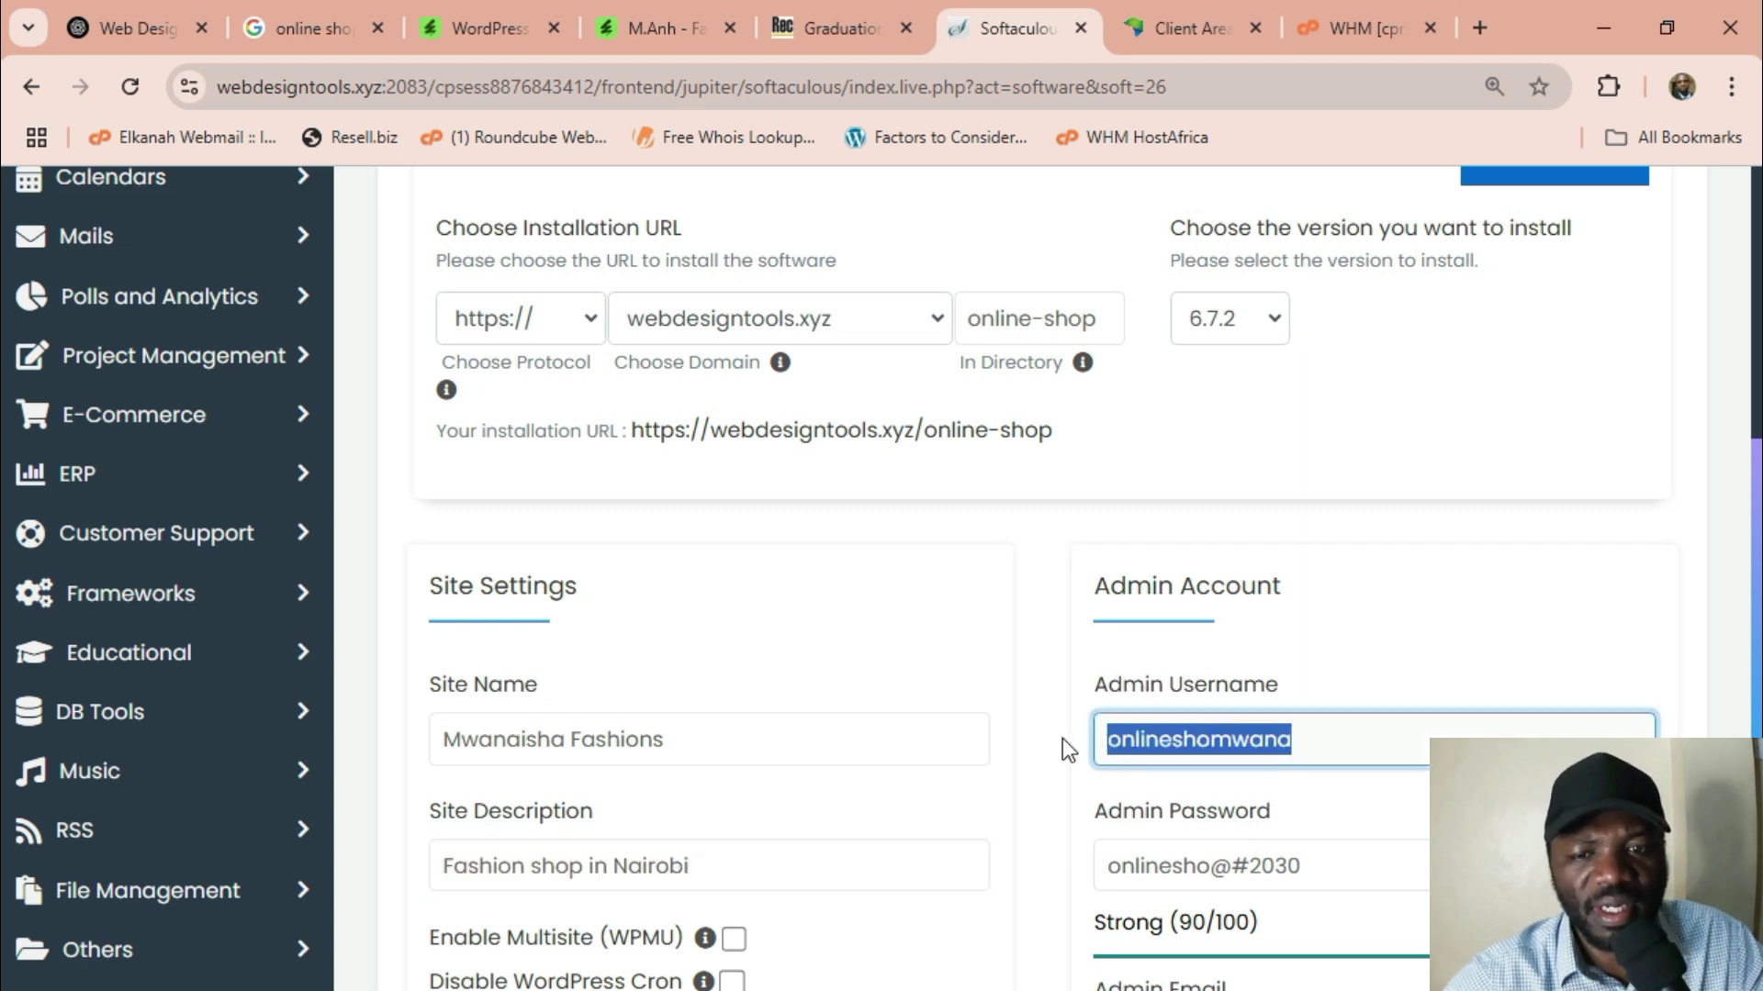
{"action": "left_click", "coordinate": [1216, 740]}
{"action": "type", "text": "p"}
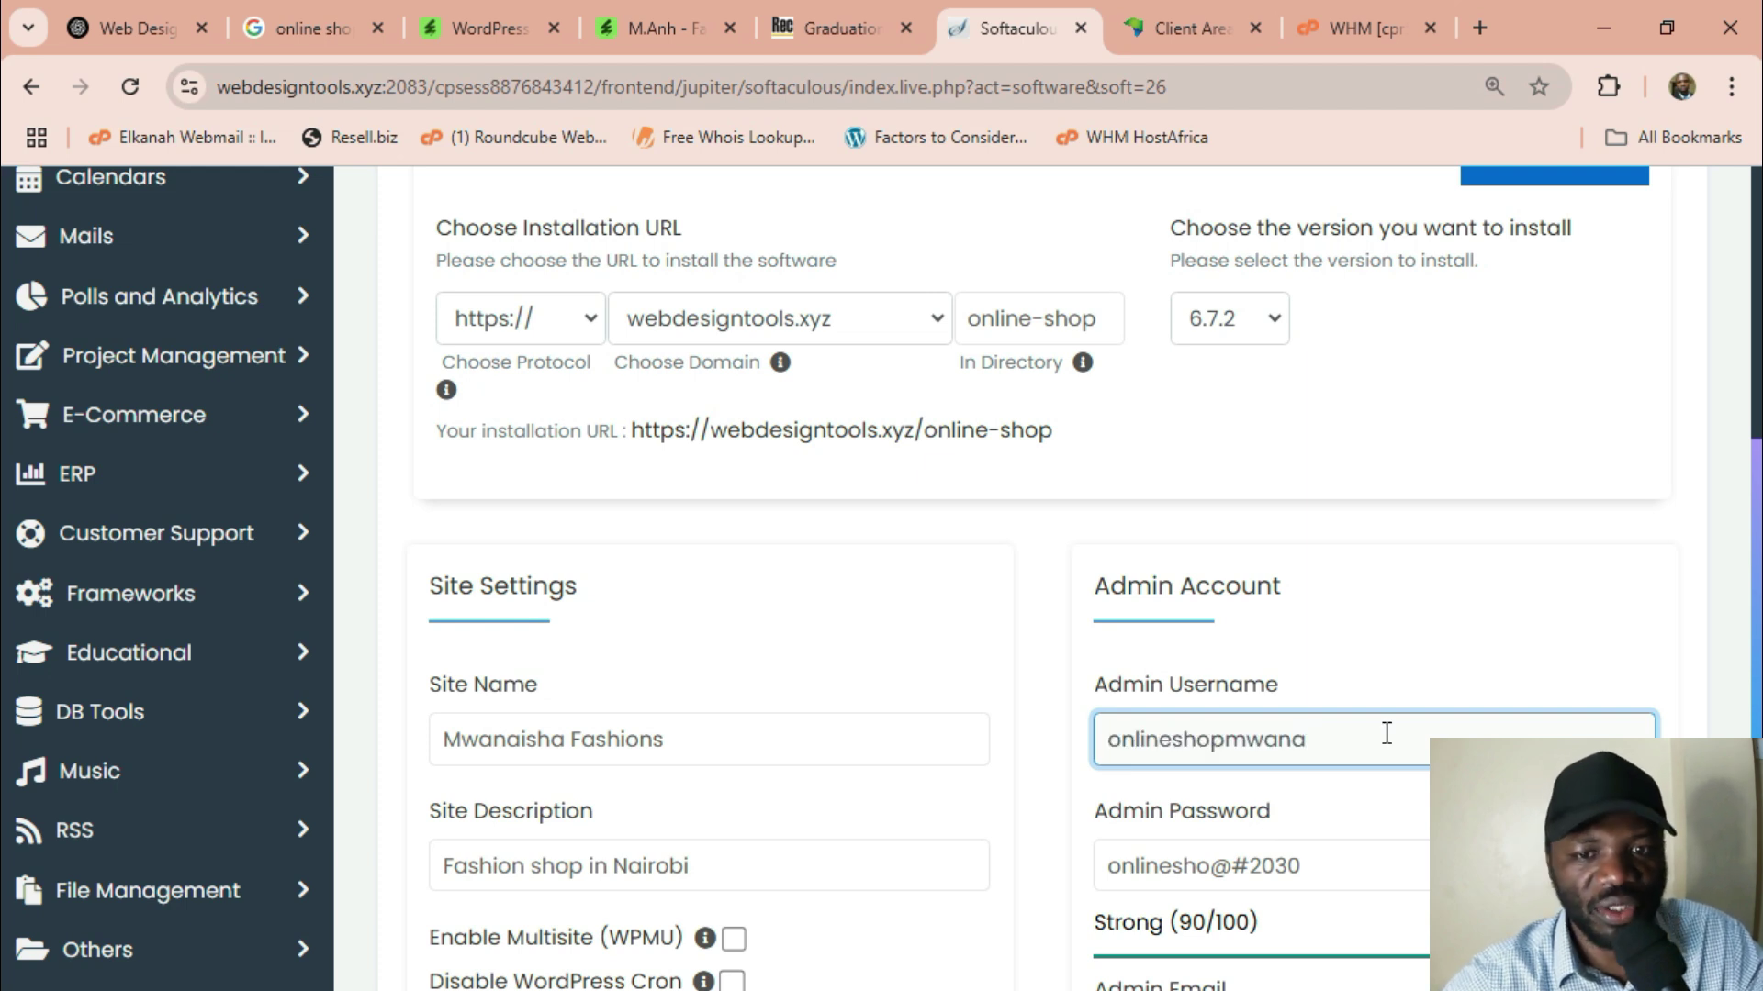
{"action": "left_click_drag", "start_coordinate": [1330, 750], "coordinate": [1003, 762]}
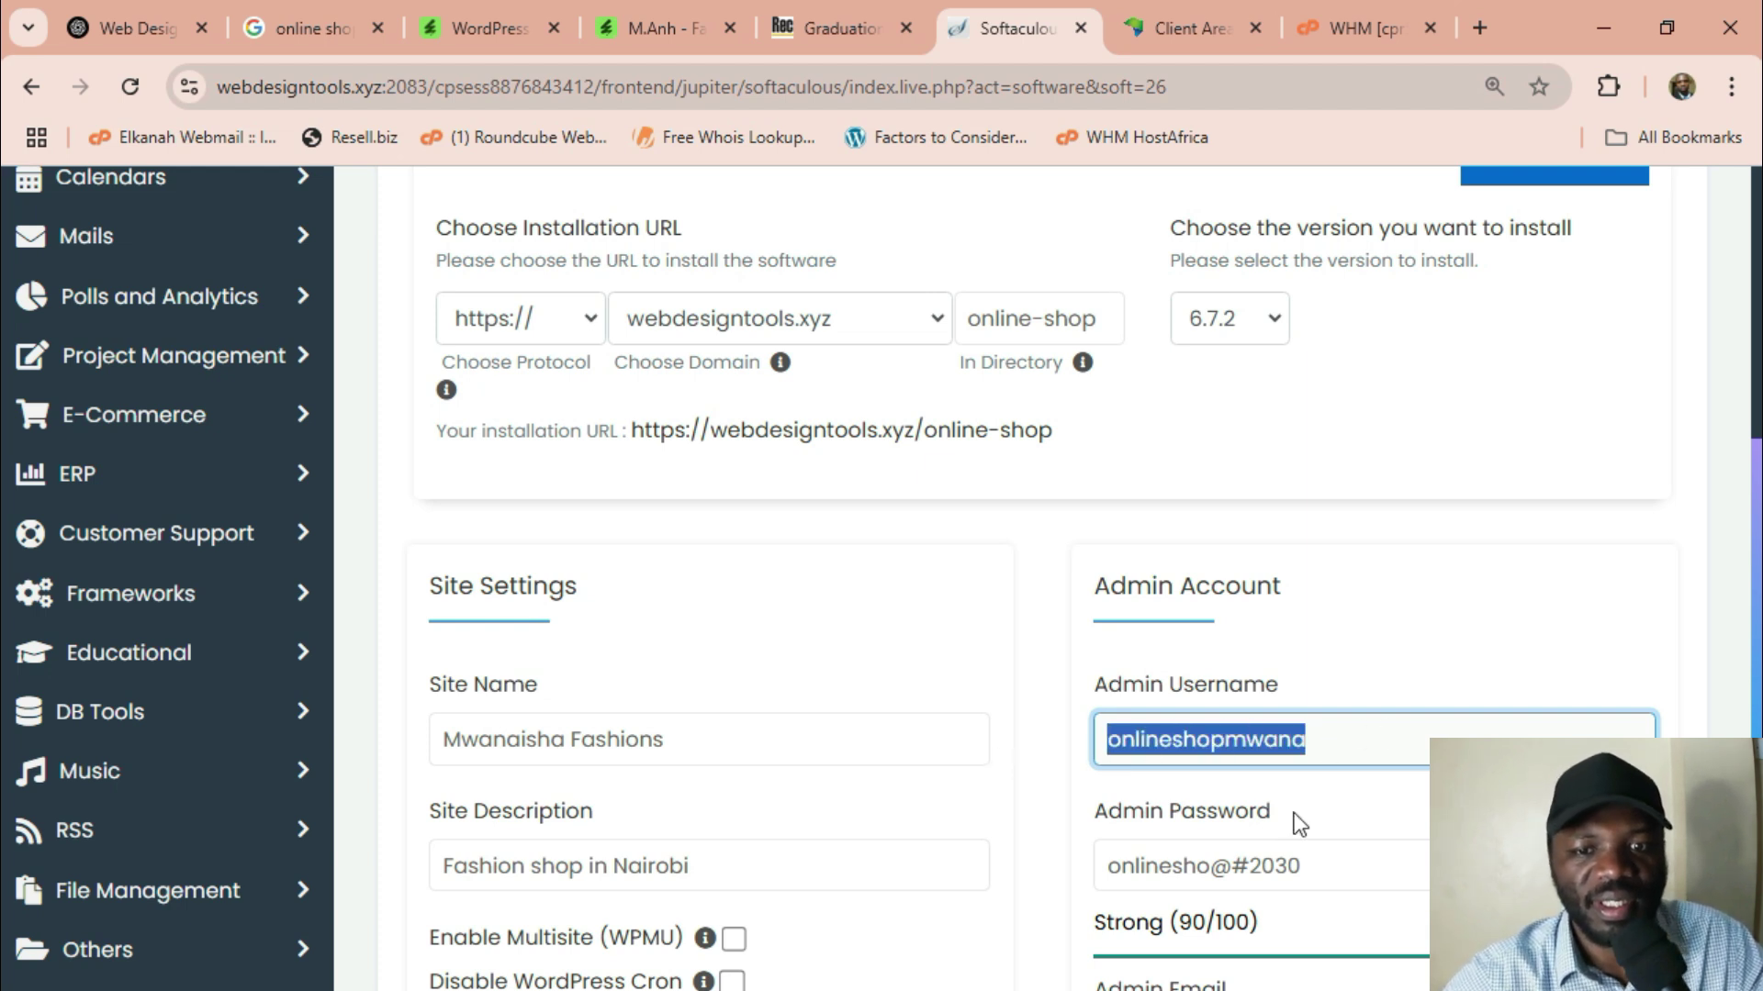
- Copy the full admin password for the first WordPress login
{"action": "left_click", "coordinate": [1308, 876]}
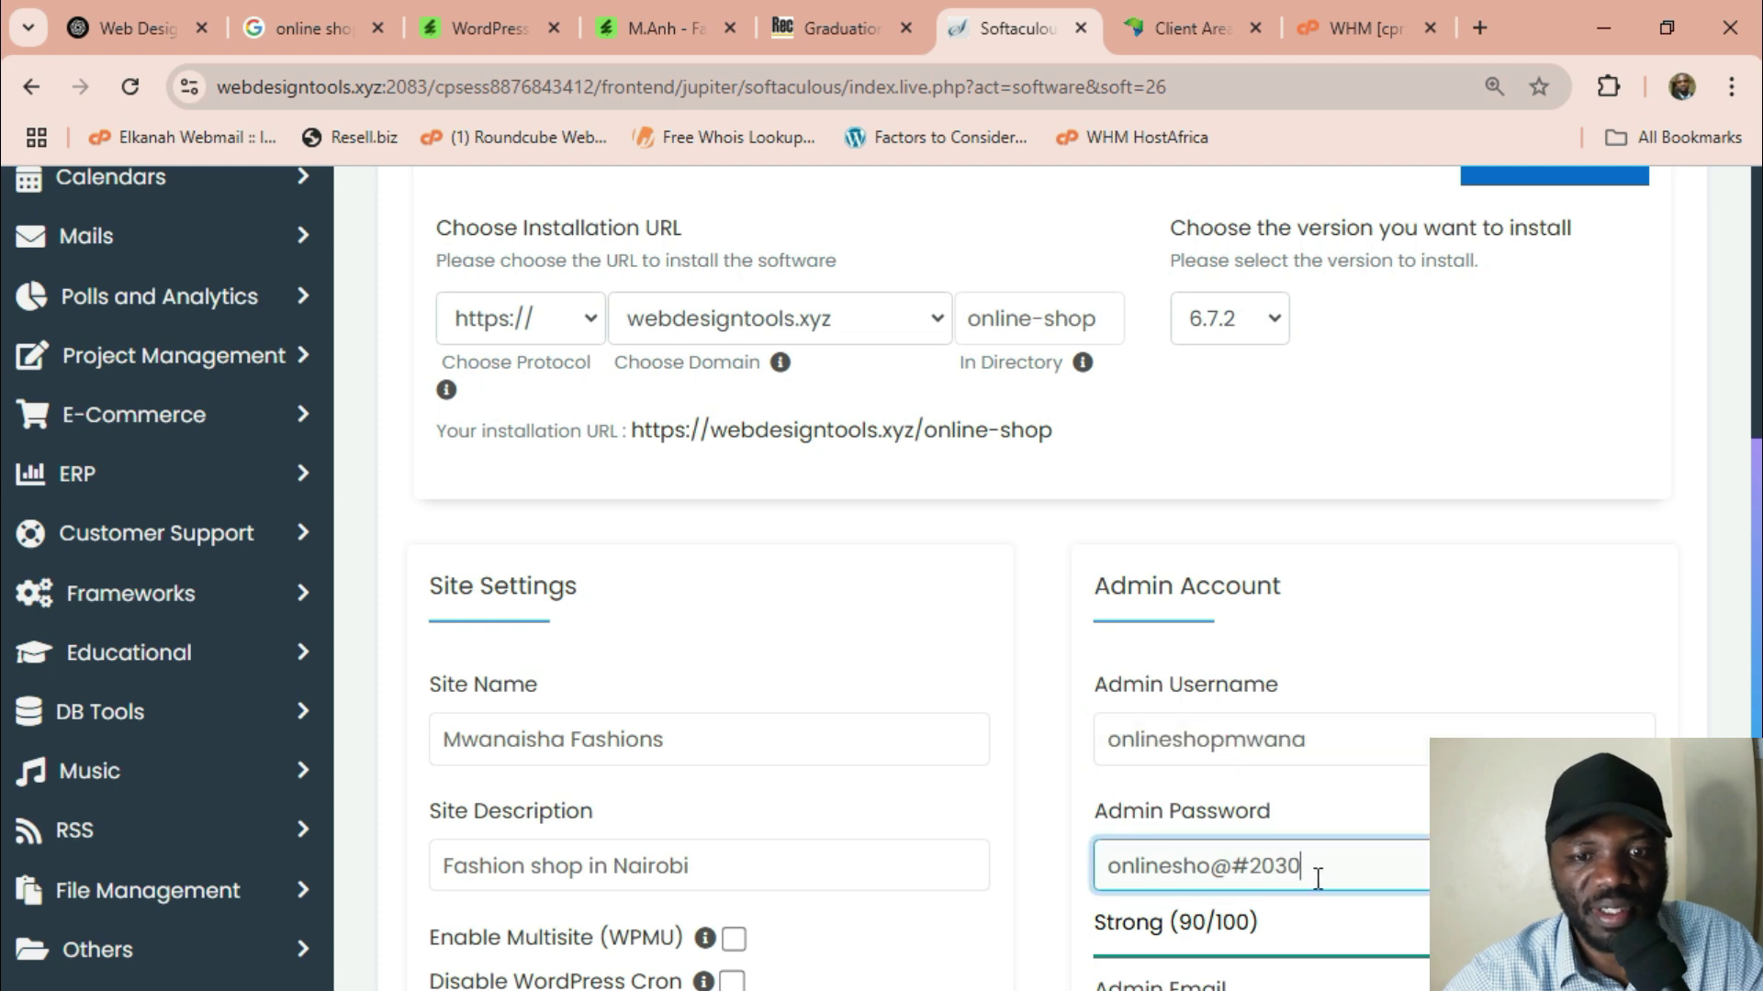
{"action": "left_click_drag", "start_coordinate": [1302, 876], "coordinate": [1070, 889]}
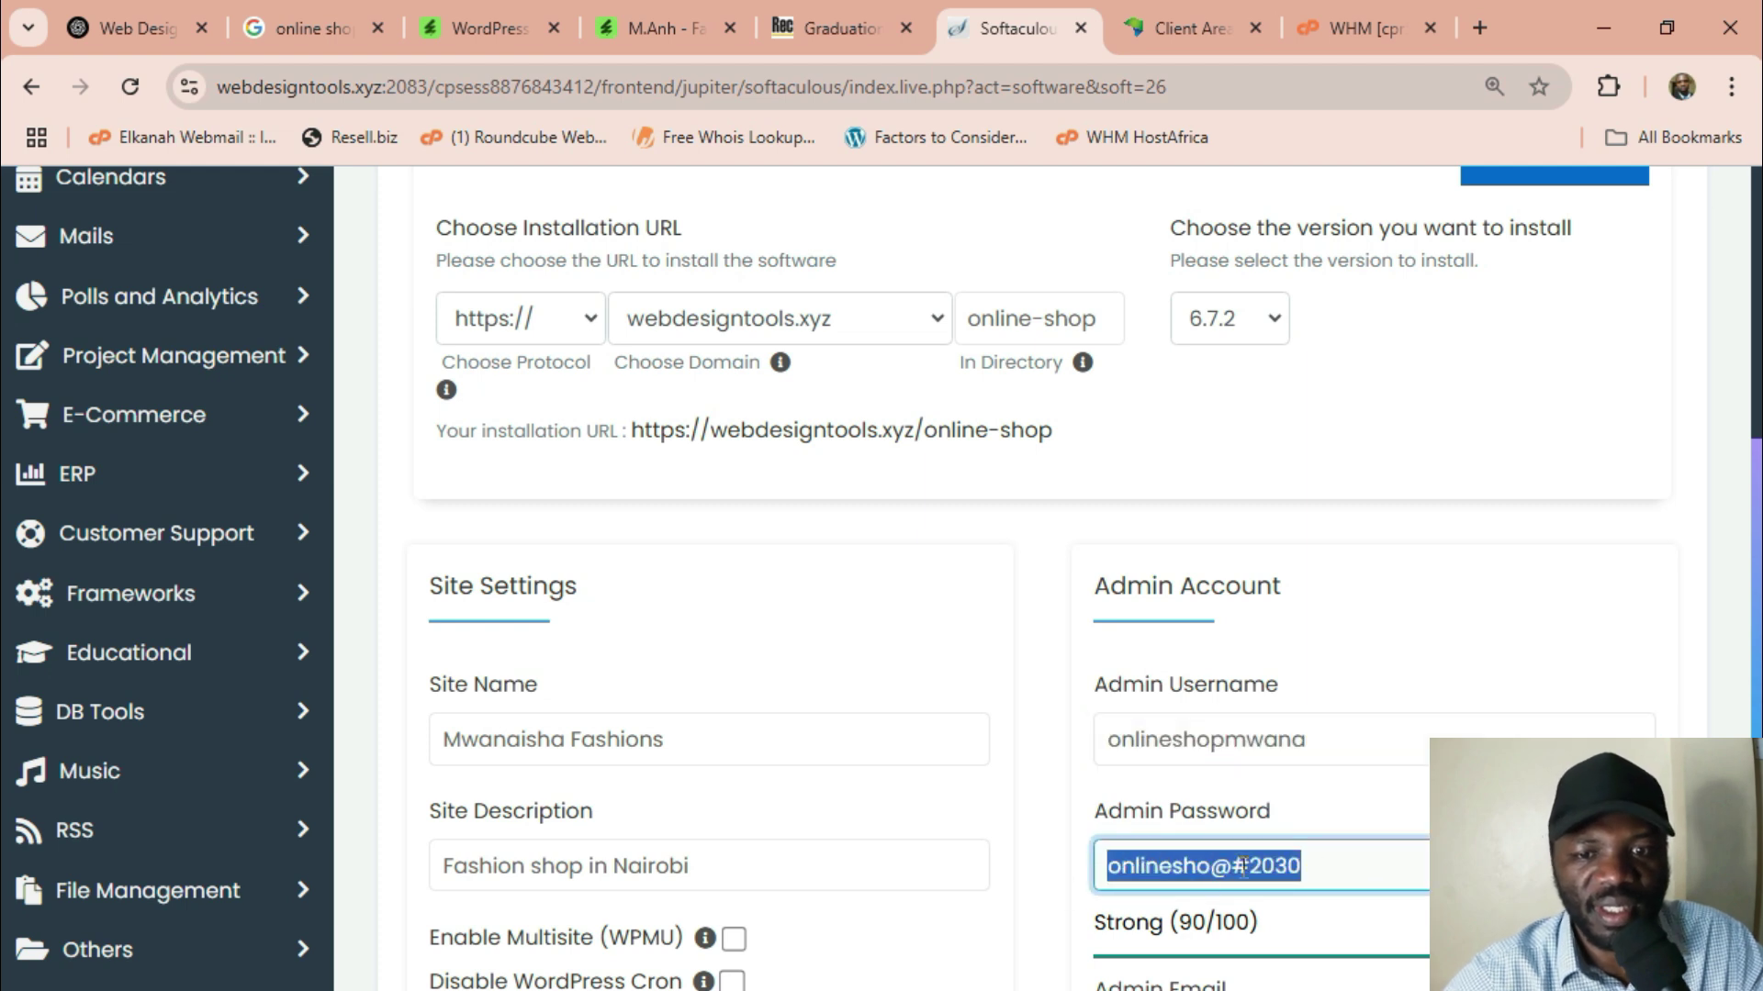
{"action": "right_click", "coordinate": [1242, 865]}
{"action": "left_click", "coordinate": [1316, 275]}
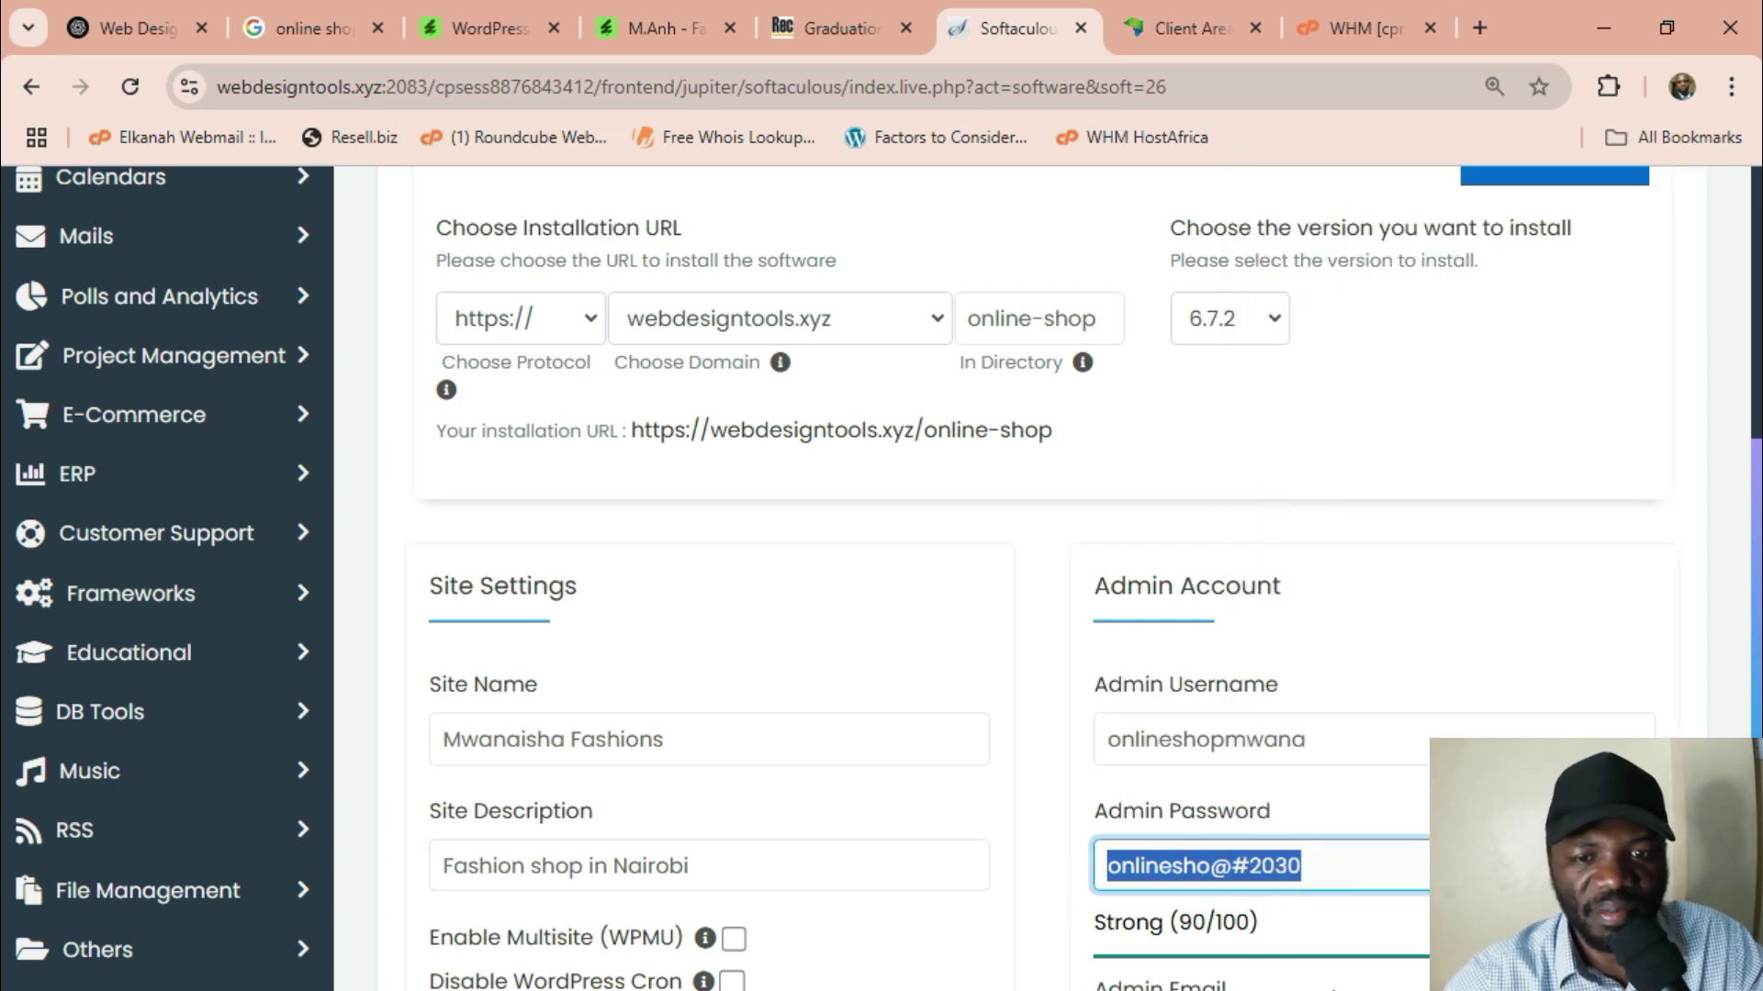
{"action": "scroll", "coordinate": [1347, 980], "scroll_direction": "down", "scroll_amount": 5}
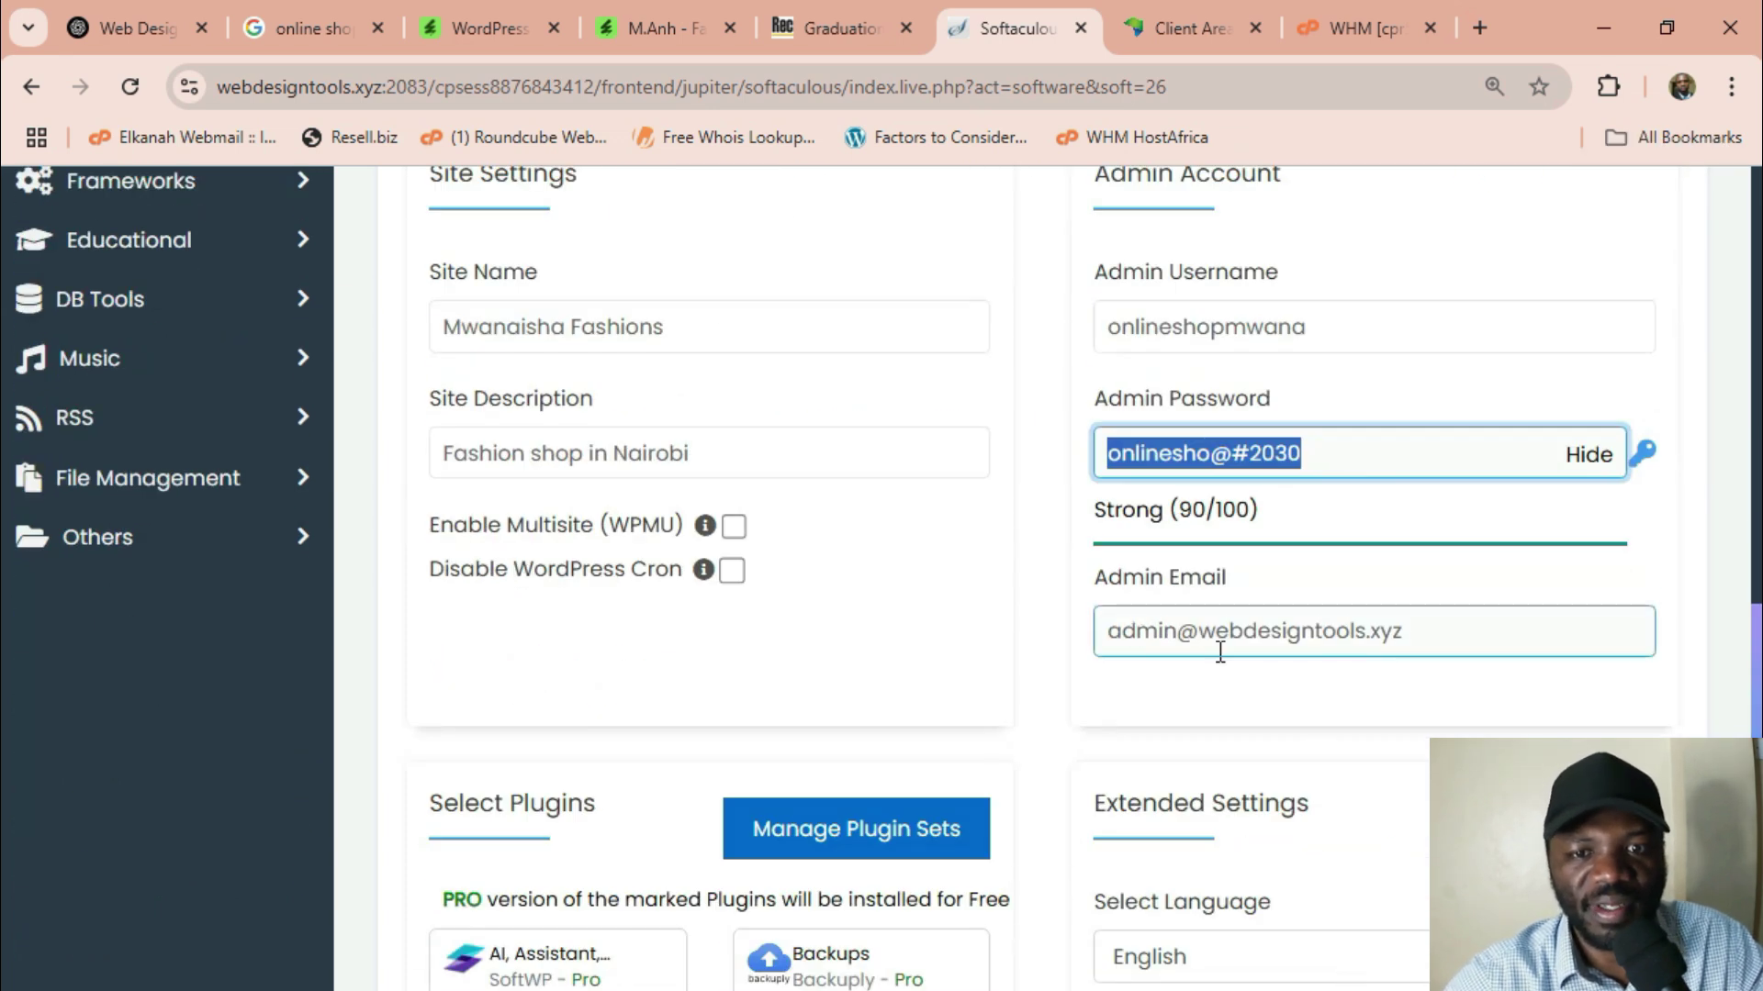
{"action": "scroll", "coordinate": [1276, 704], "scroll_direction": "down", "scroll_amount": 8}
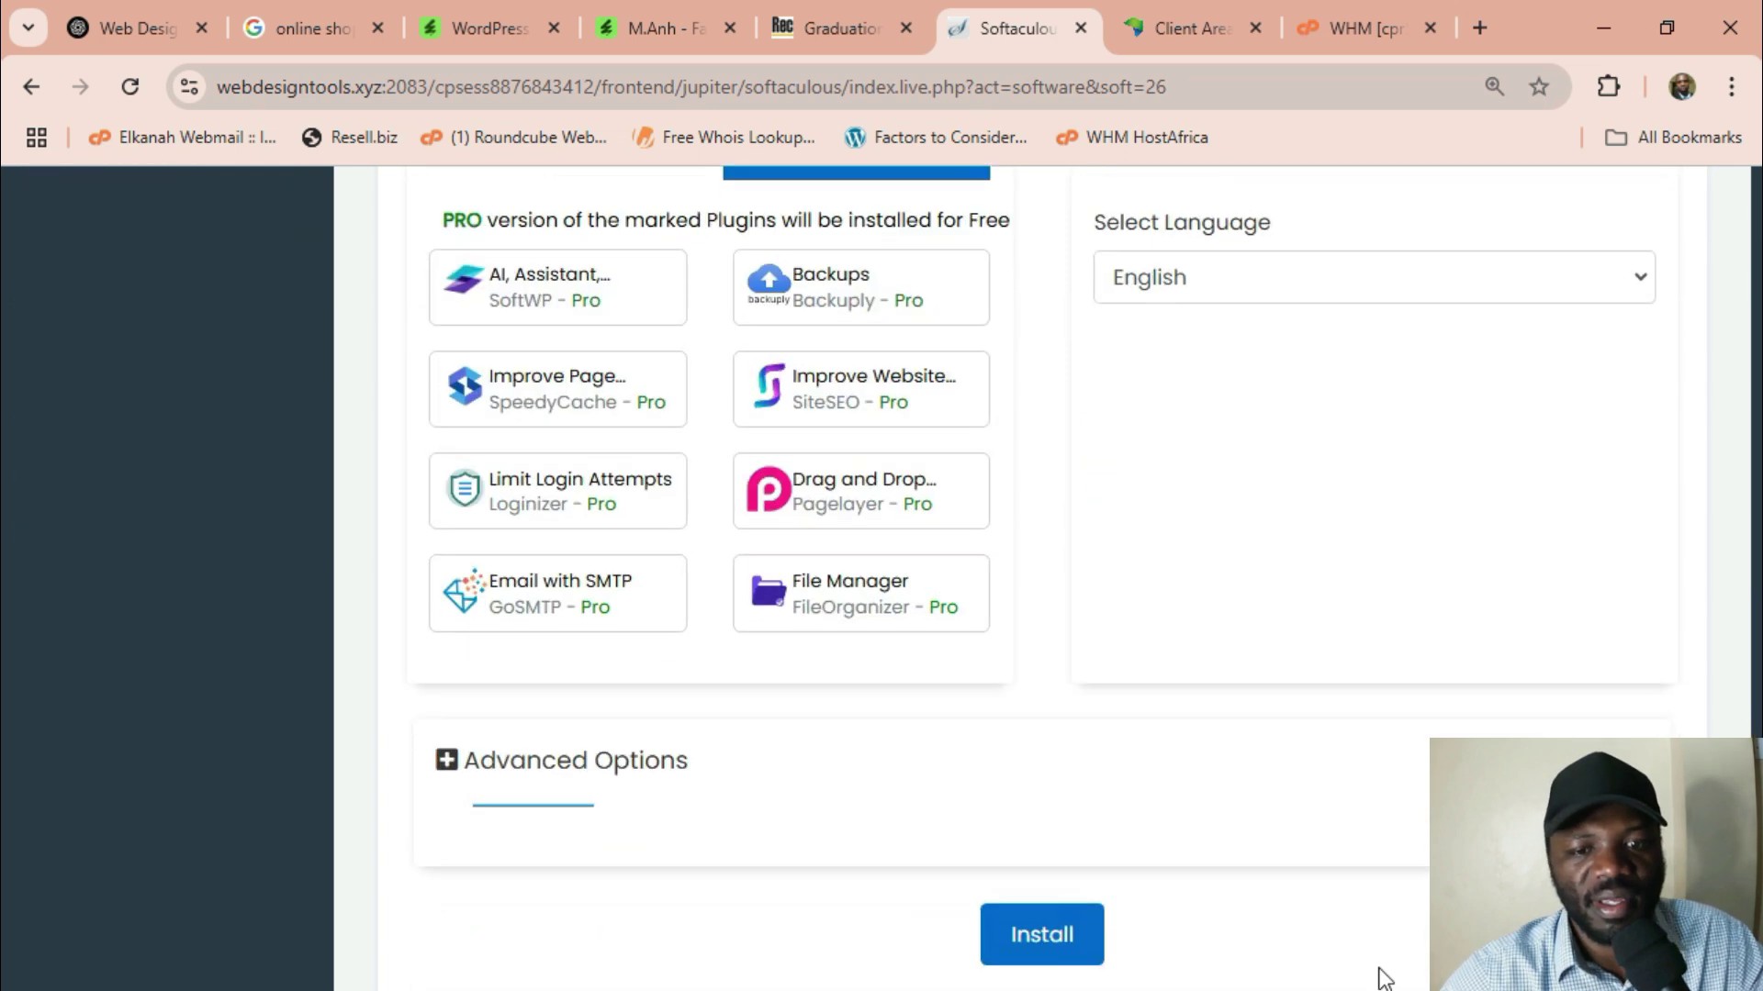
- Install WordPress at webdesigntools.xyz/online-shop and bring up link options on its /wp-admin URL
{"action": "left_click", "coordinate": [1042, 929]}
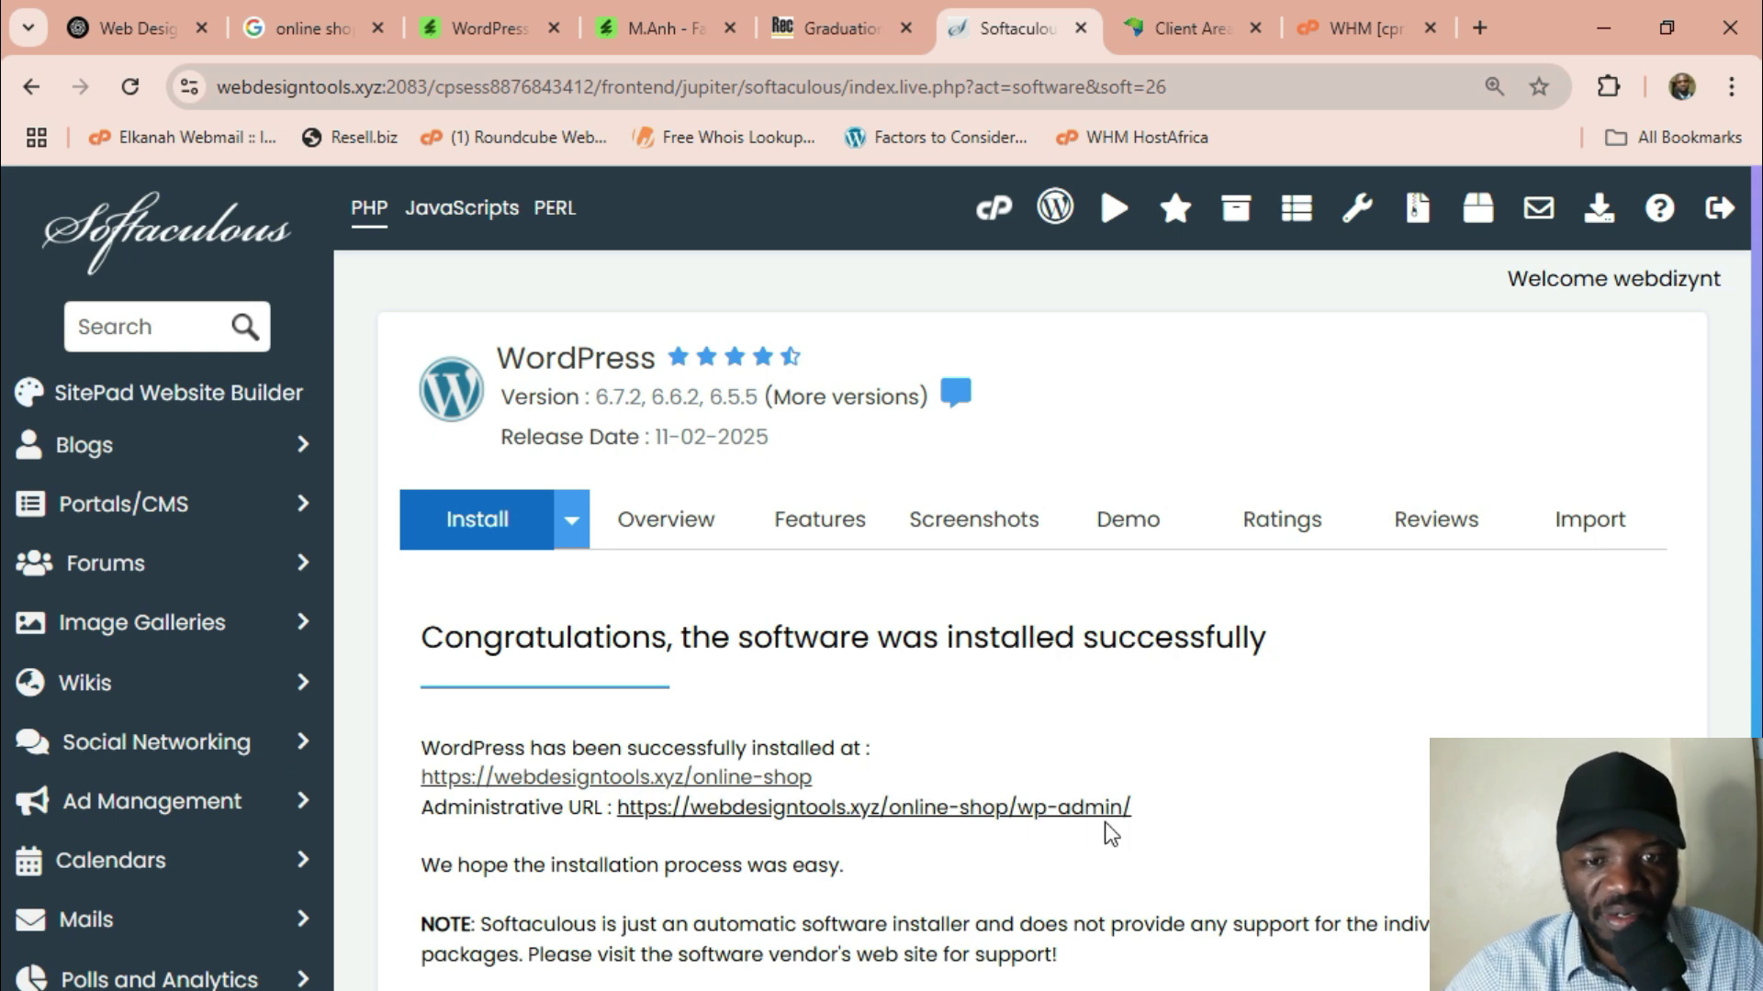
{"action": "right_click", "coordinate": [964, 812]}
{"action": "key", "text": "Escape"}
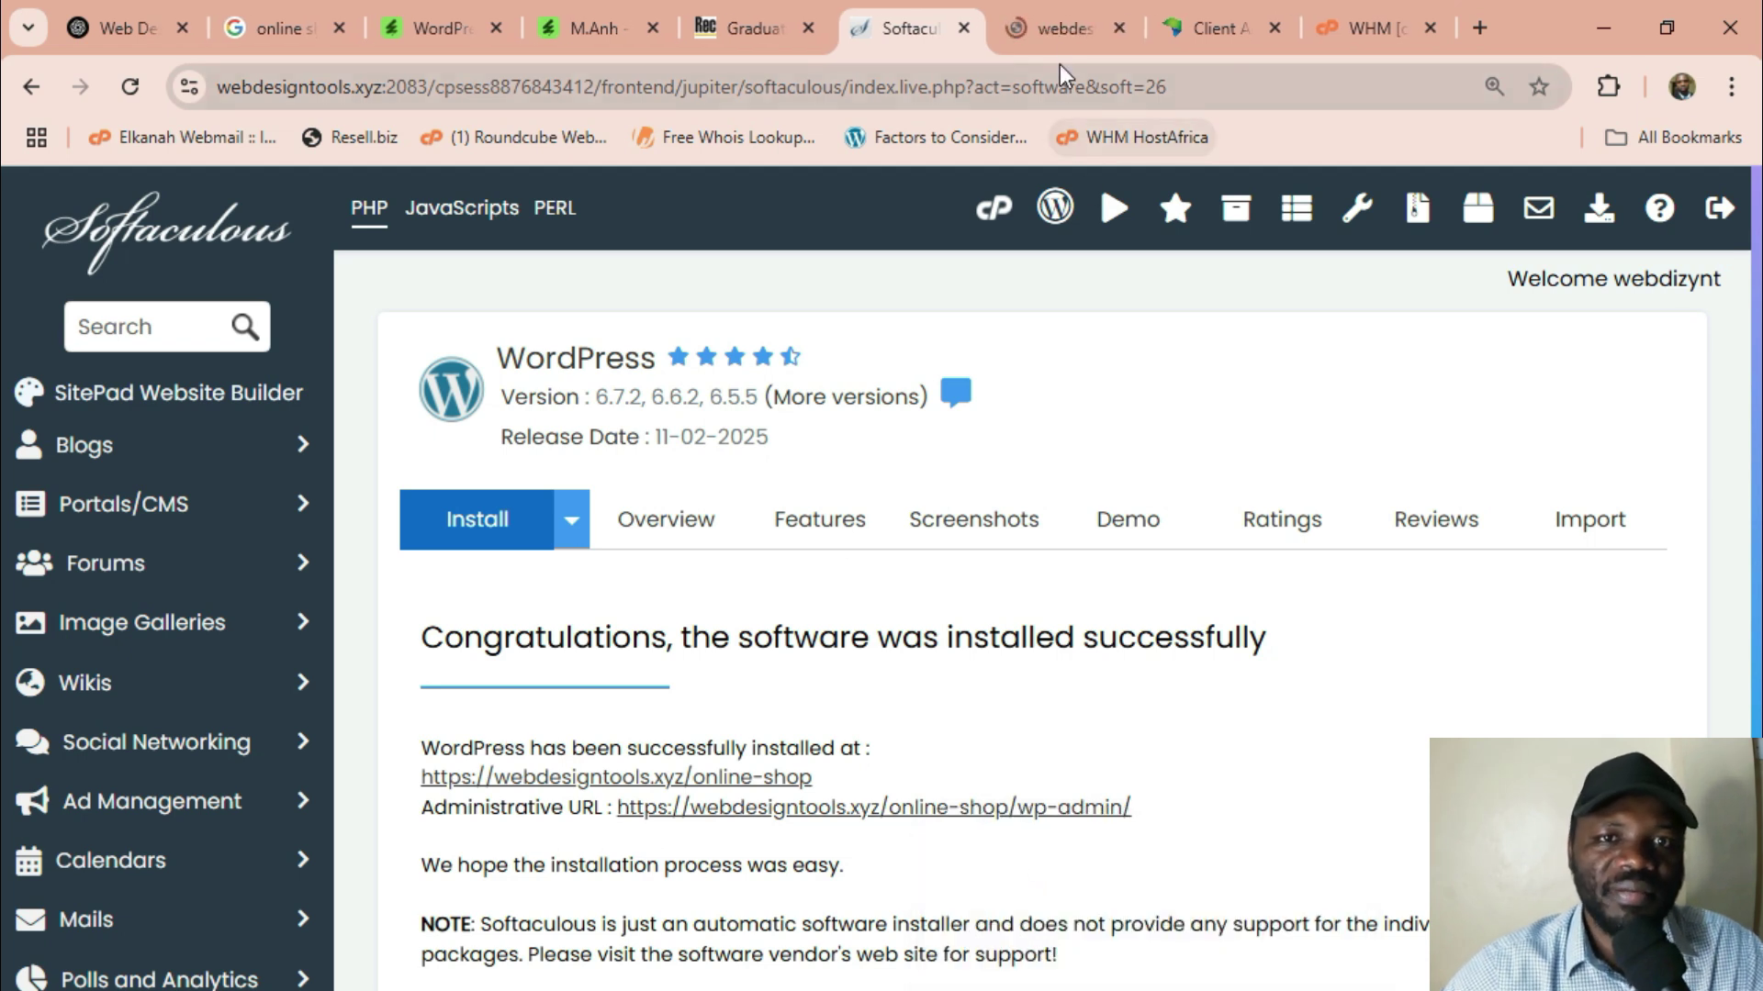
- Log out of the new WordPress dashboard and return to its login page
{"action": "left_click", "coordinate": [1060, 28]}
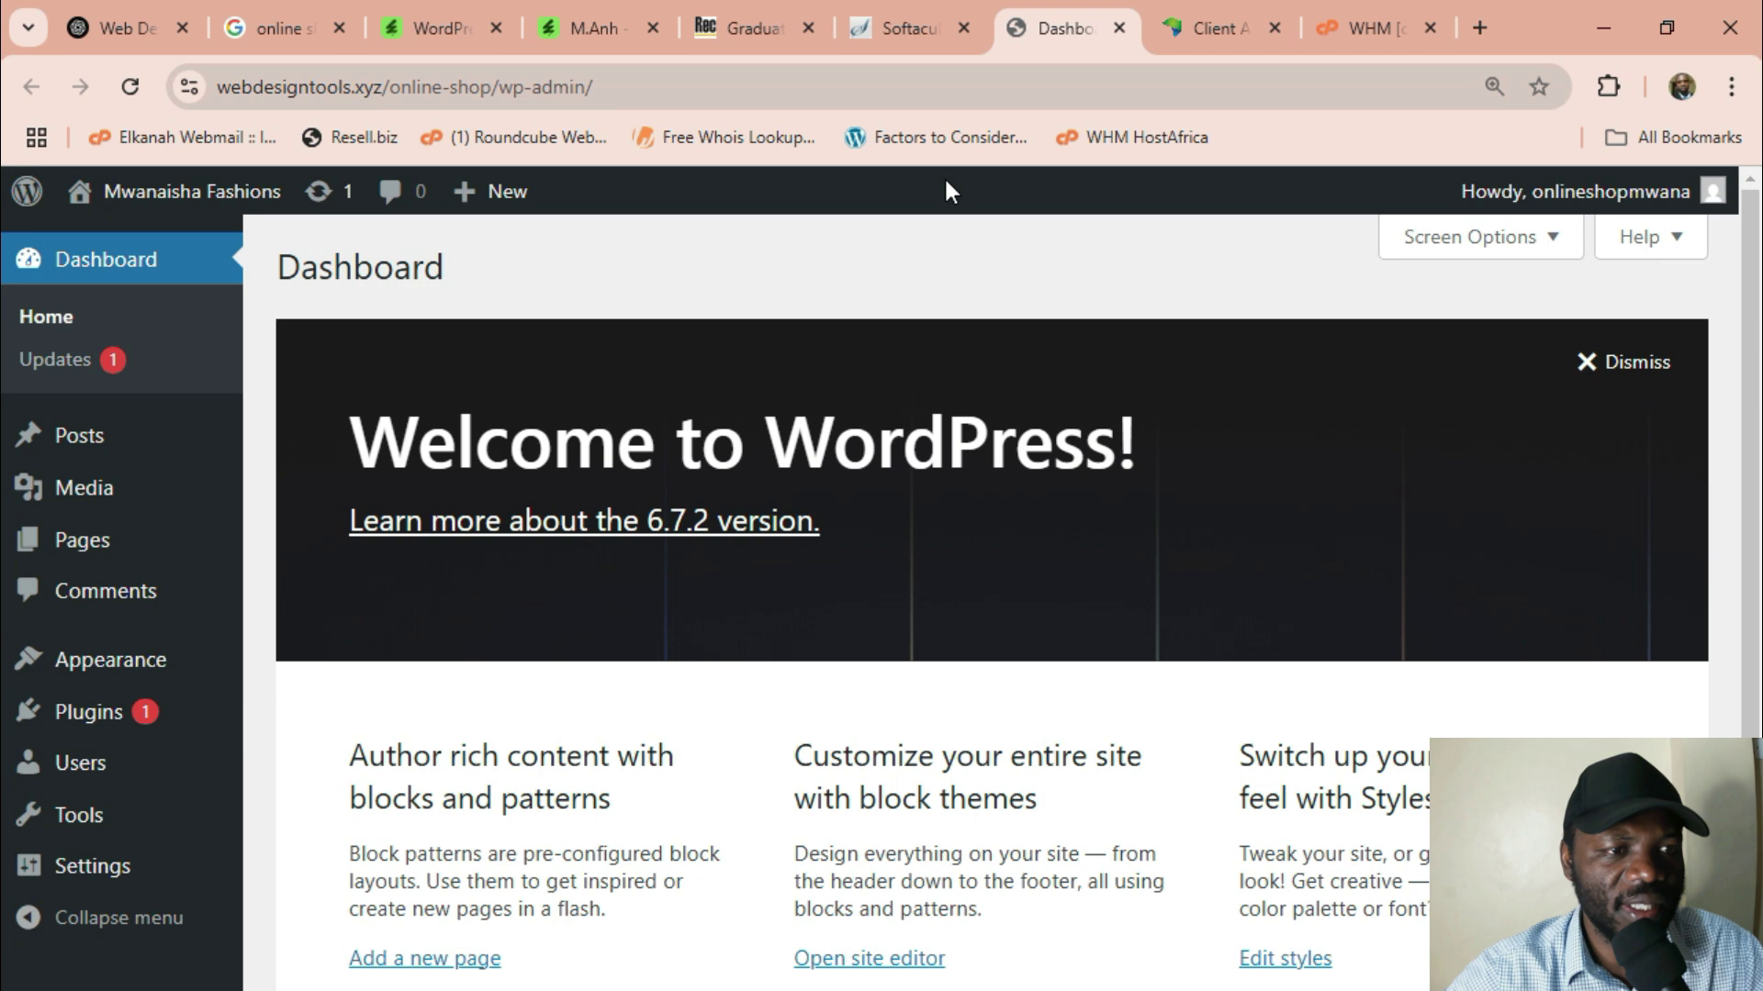
{"action": "mouse_move", "coordinate": [1574, 191]}
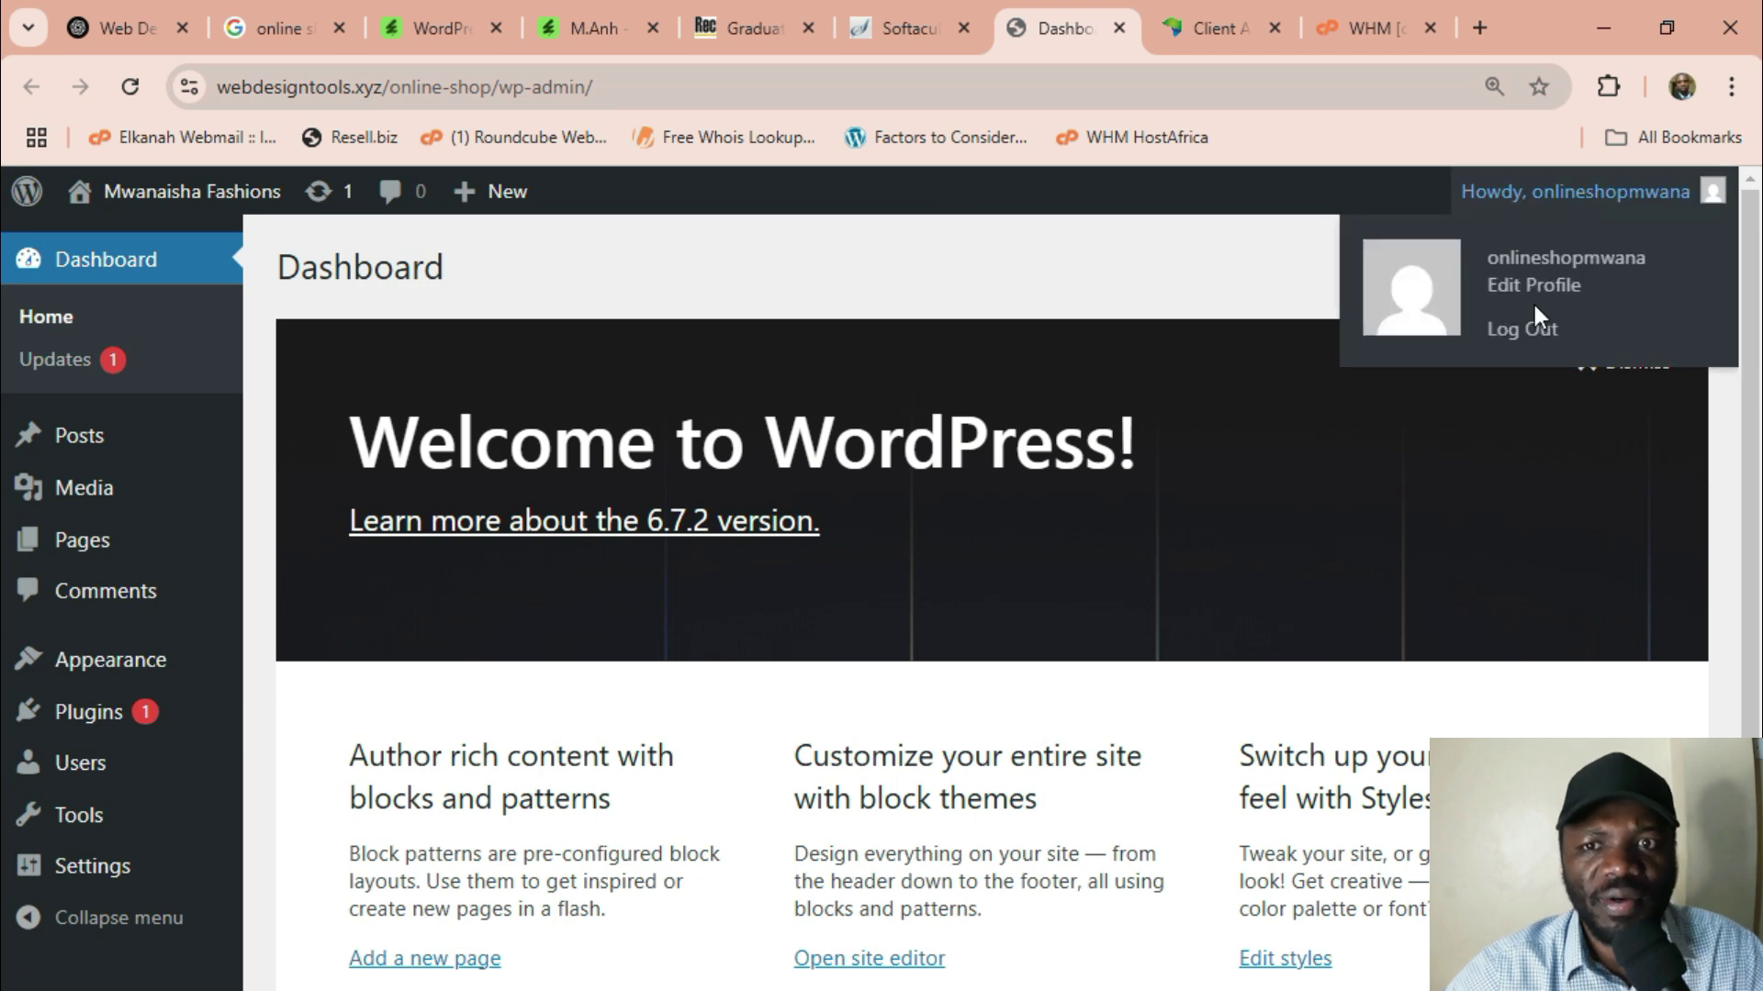
{"action": "left_click", "coordinate": [1524, 331]}
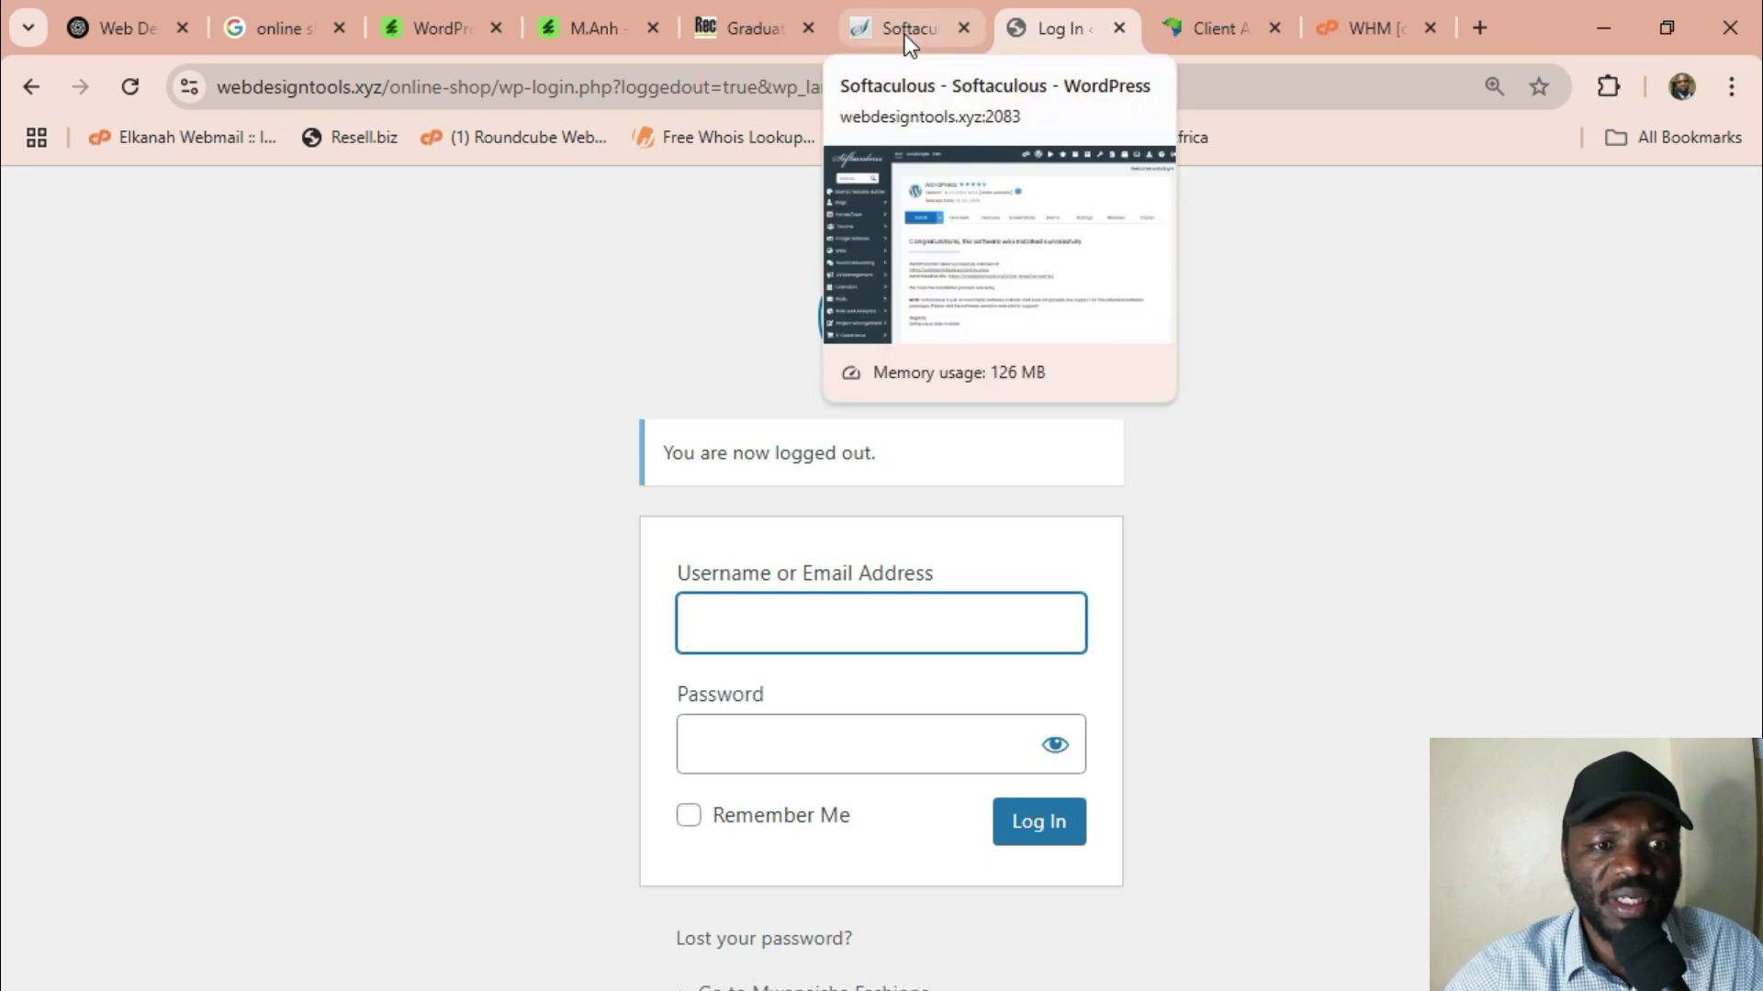
{"action": "left_click", "coordinate": [905, 35]}
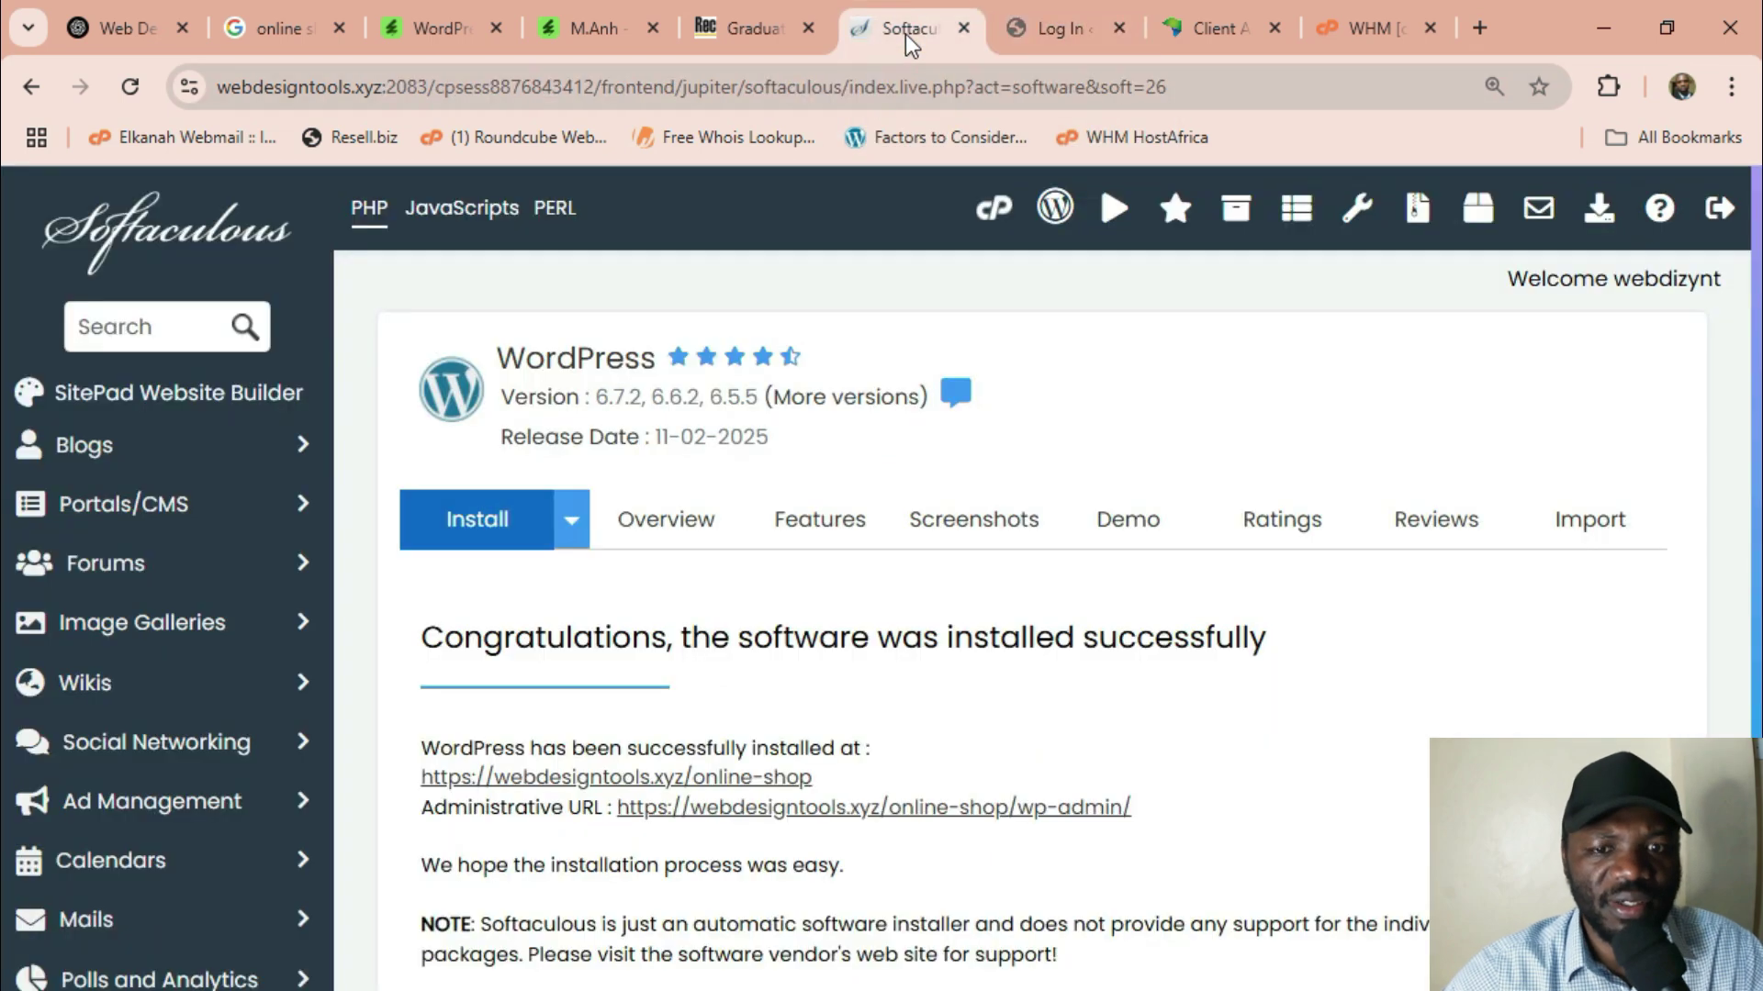
{"action": "left_click", "coordinate": [1059, 31]}
- Log in with the site username and pasted admin password, saving the password in the browser
{"action": "left_click", "coordinate": [821, 742]}
{"action": "key", "text": "ctrl+v"}
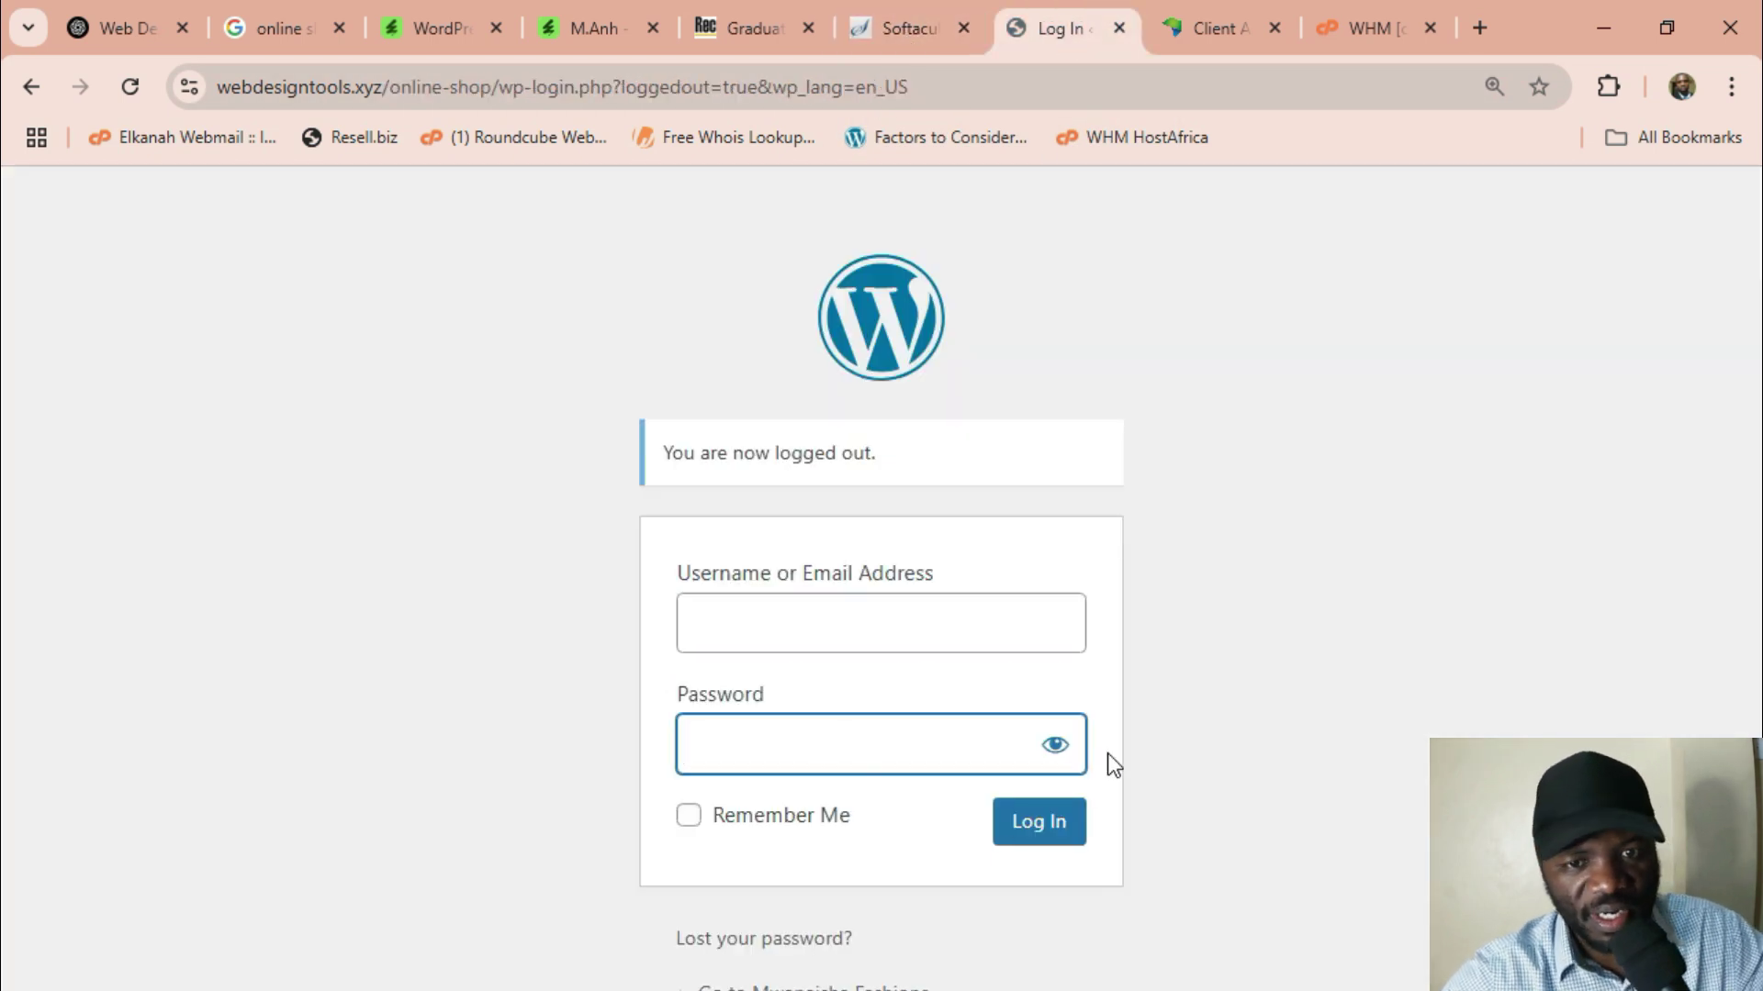
{"action": "left_click", "coordinate": [1055, 747]}
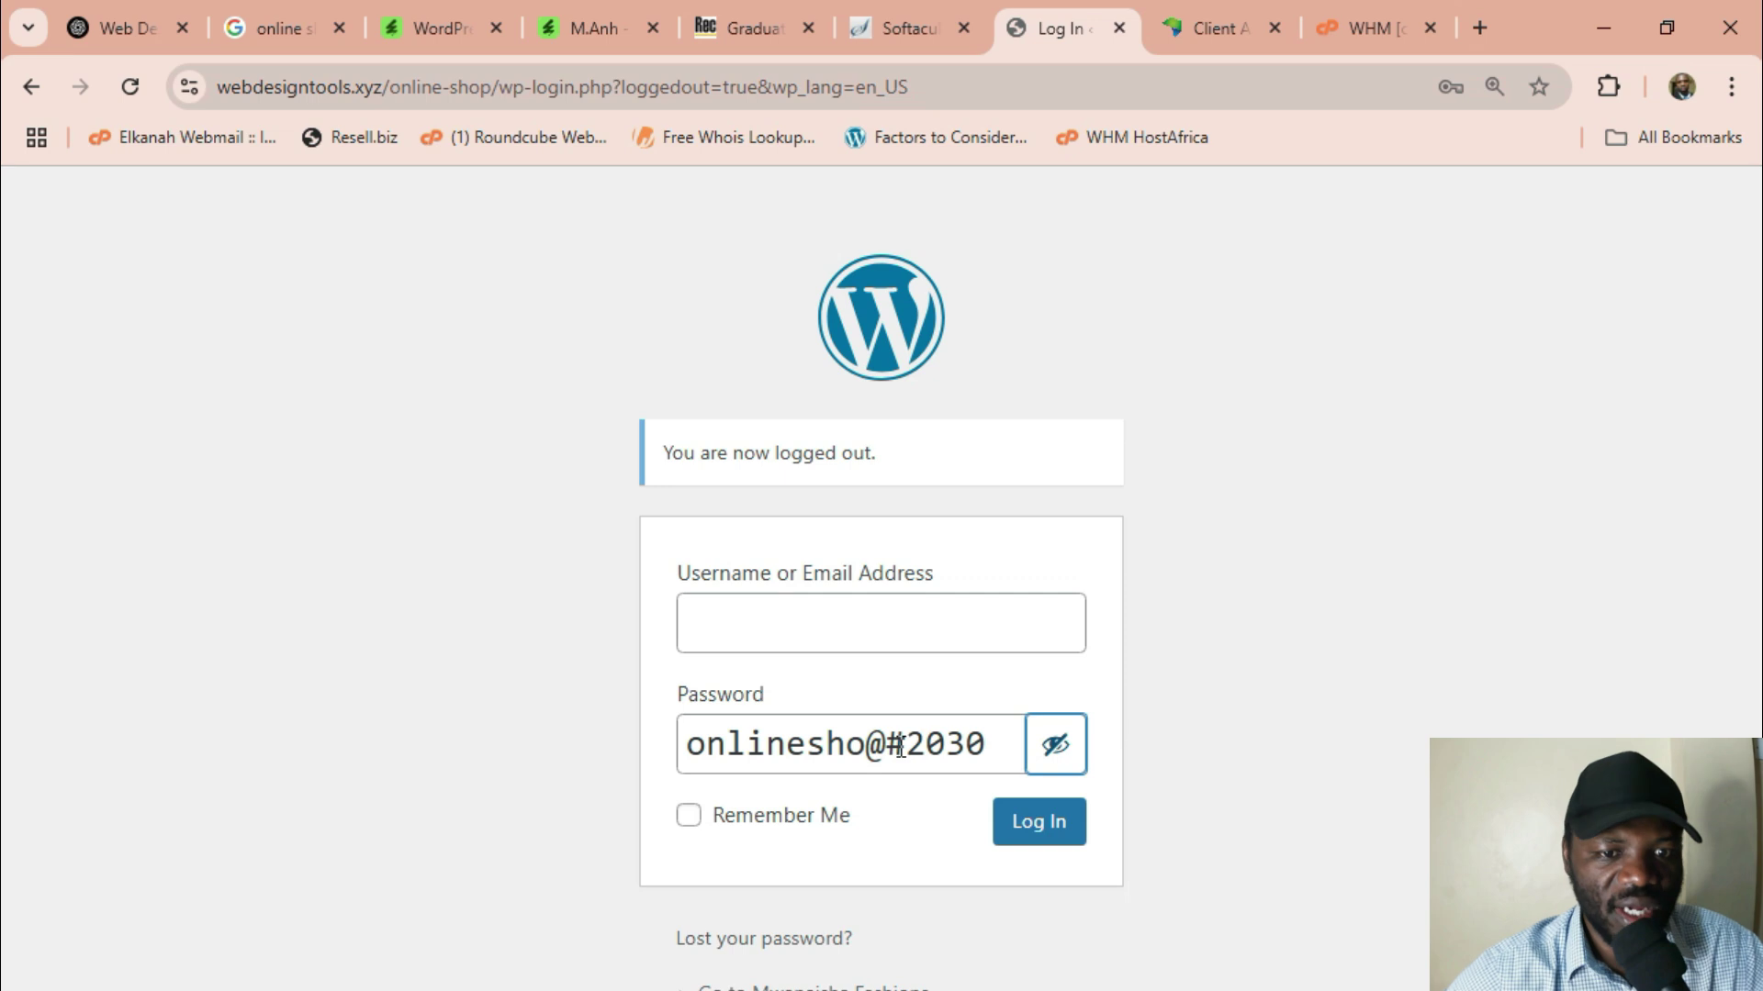
{"action": "left_click_drag", "start_coordinate": [991, 744], "coordinate": [690, 753]}
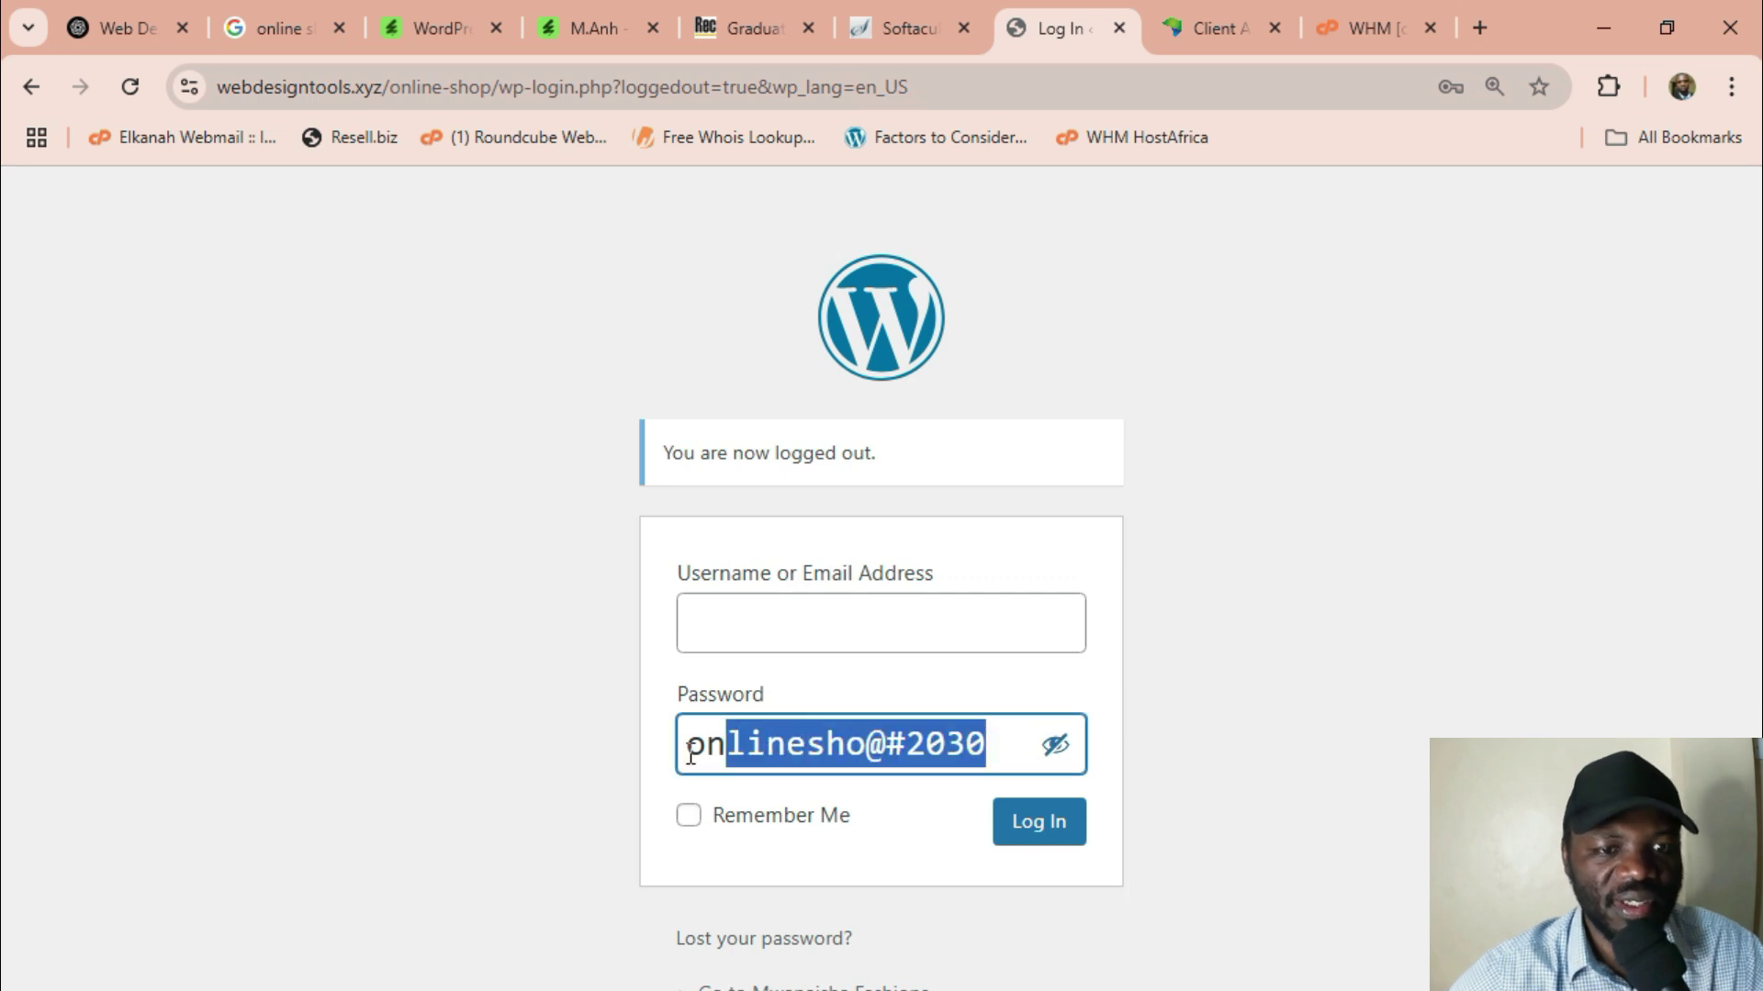
{"action": "left_click", "coordinate": [891, 638]}
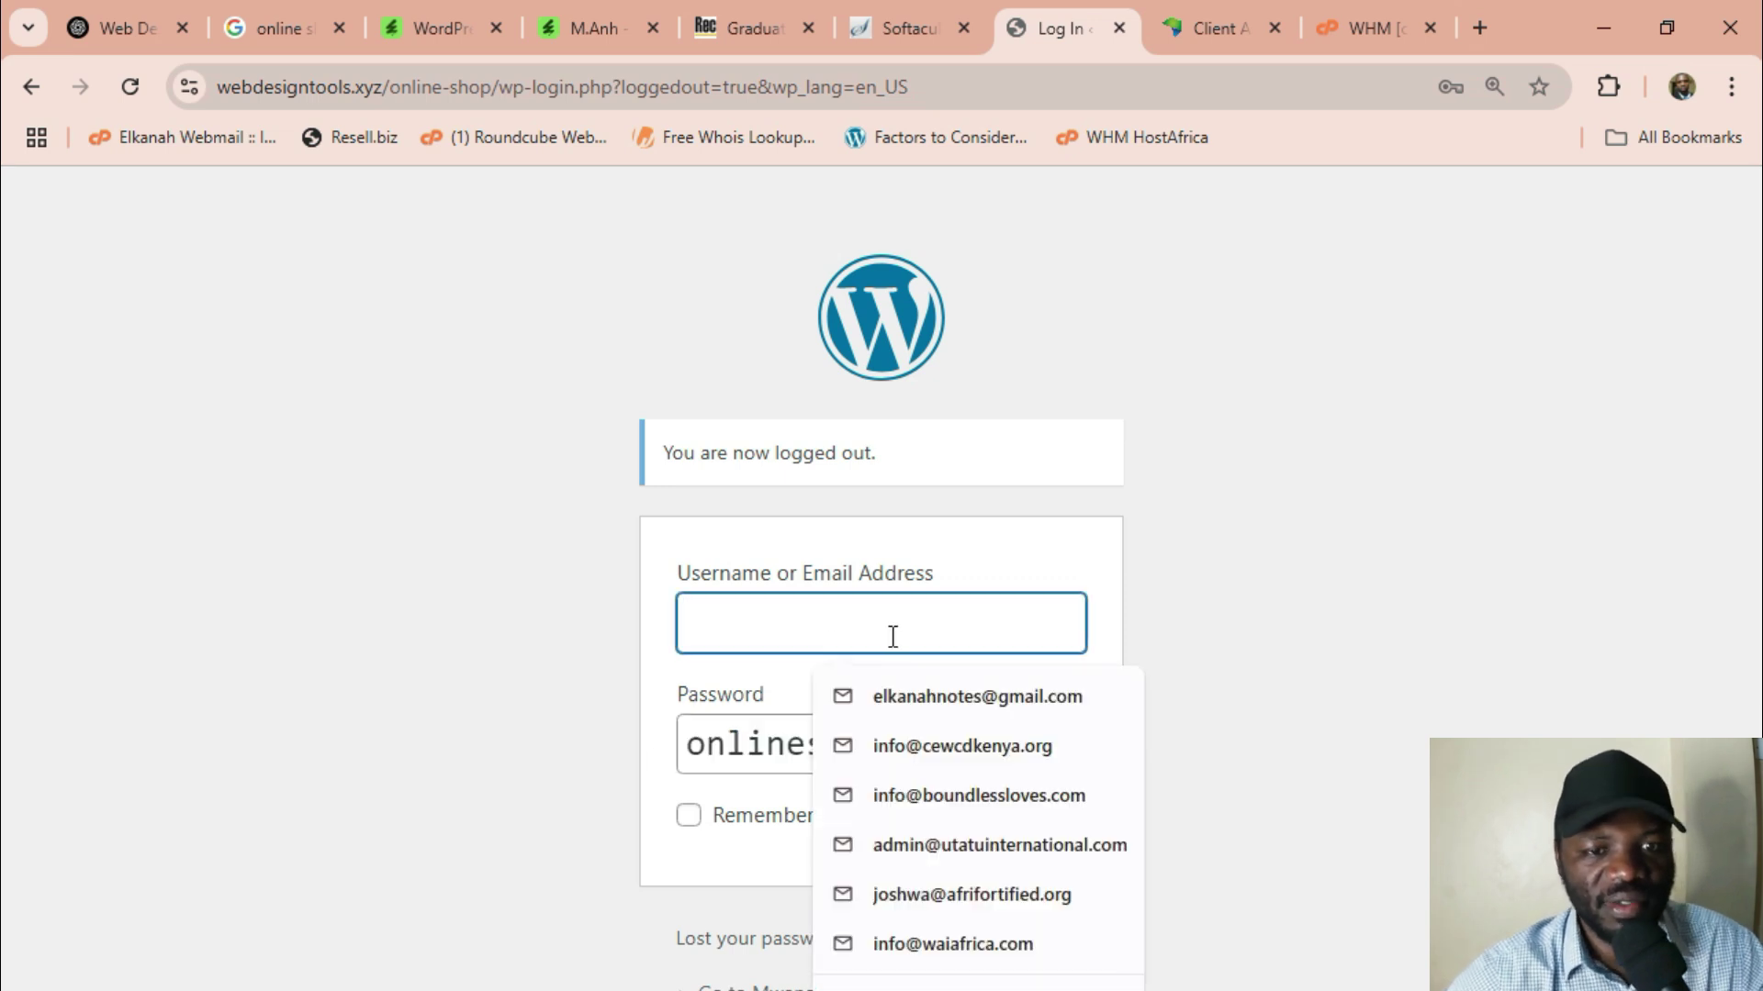
{"action": "left_click", "coordinate": [1410, 873]}
{"action": "left_click", "coordinate": [873, 620]}
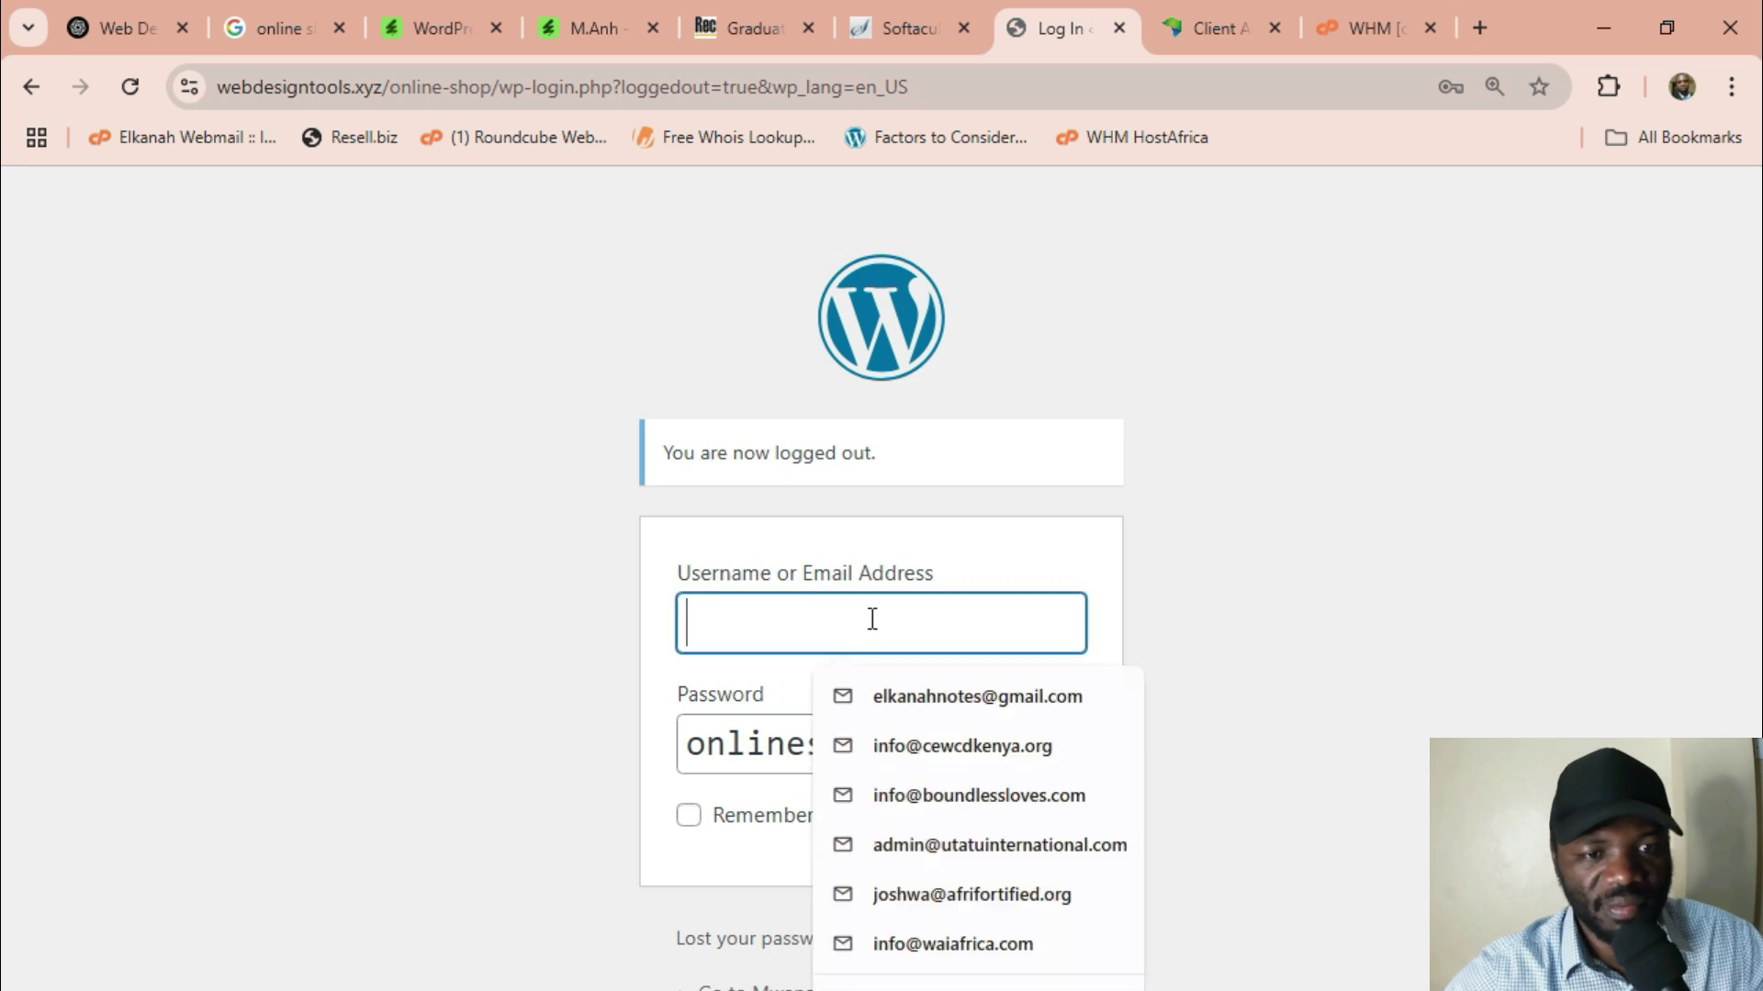
{"action": "type", "text": "onlin"}
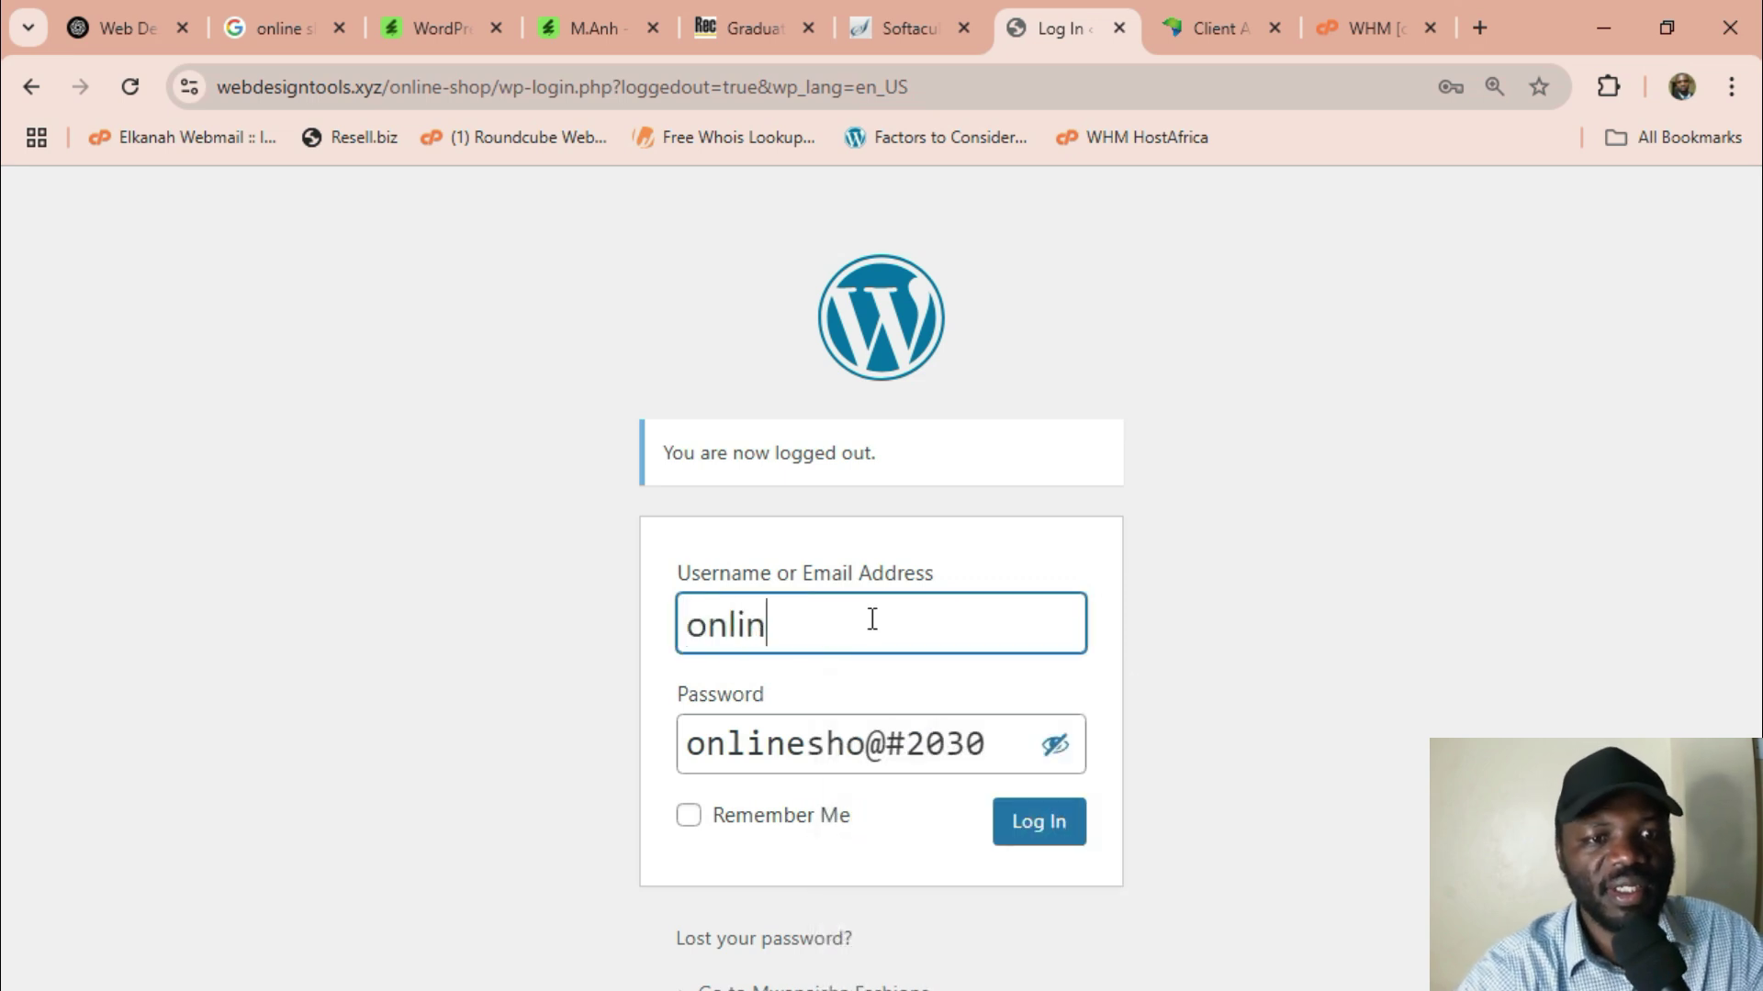
{"action": "type", "text": "eshopmwana"}
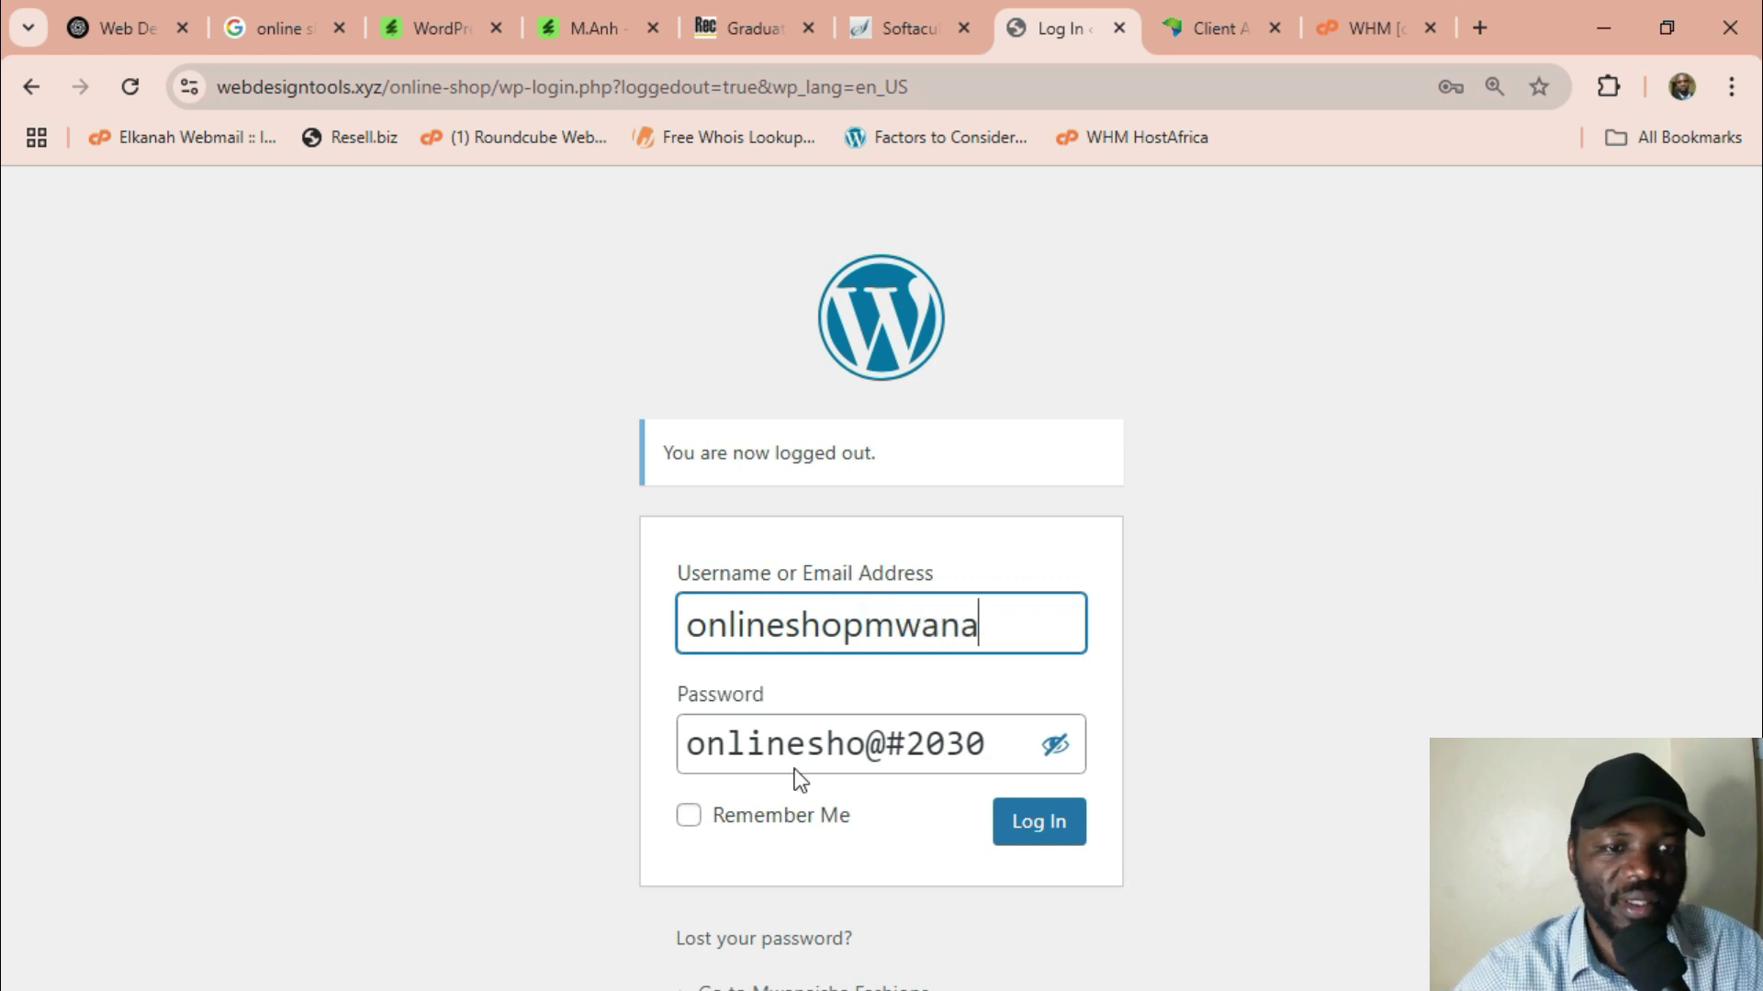
{"action": "double_click", "coordinate": [816, 624]}
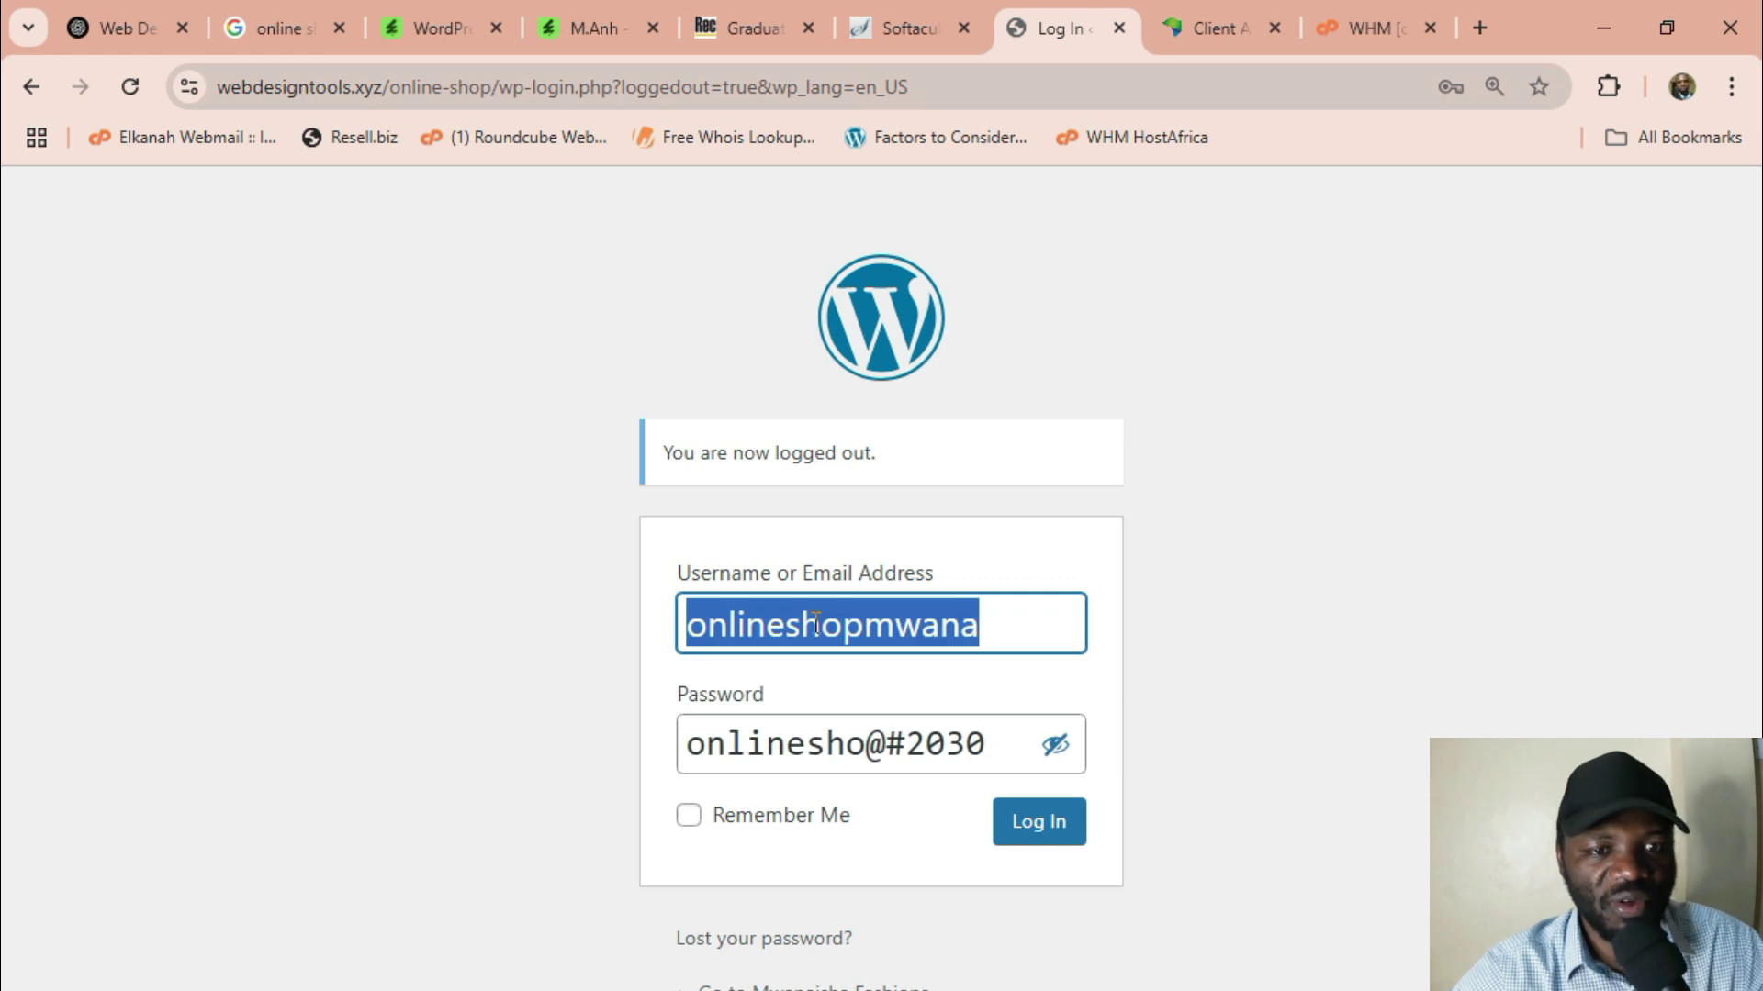
{"action": "left_click", "coordinate": [1039, 829]}
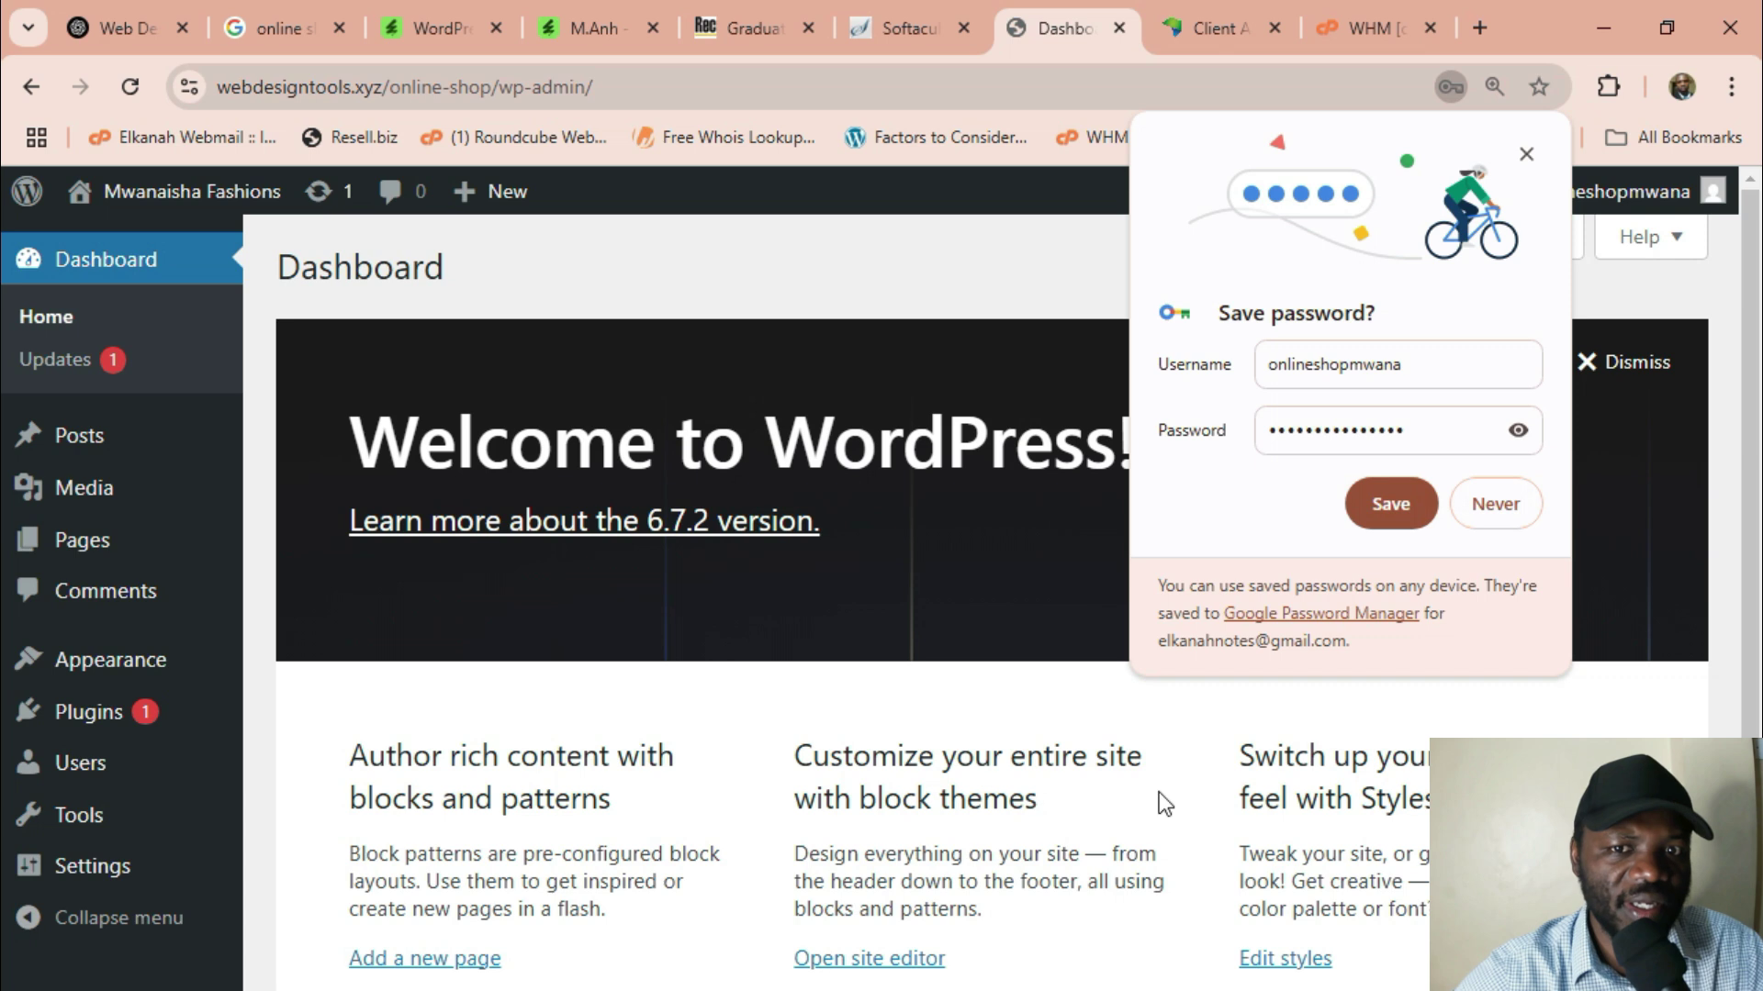
{"action": "left_click", "coordinate": [1390, 511]}
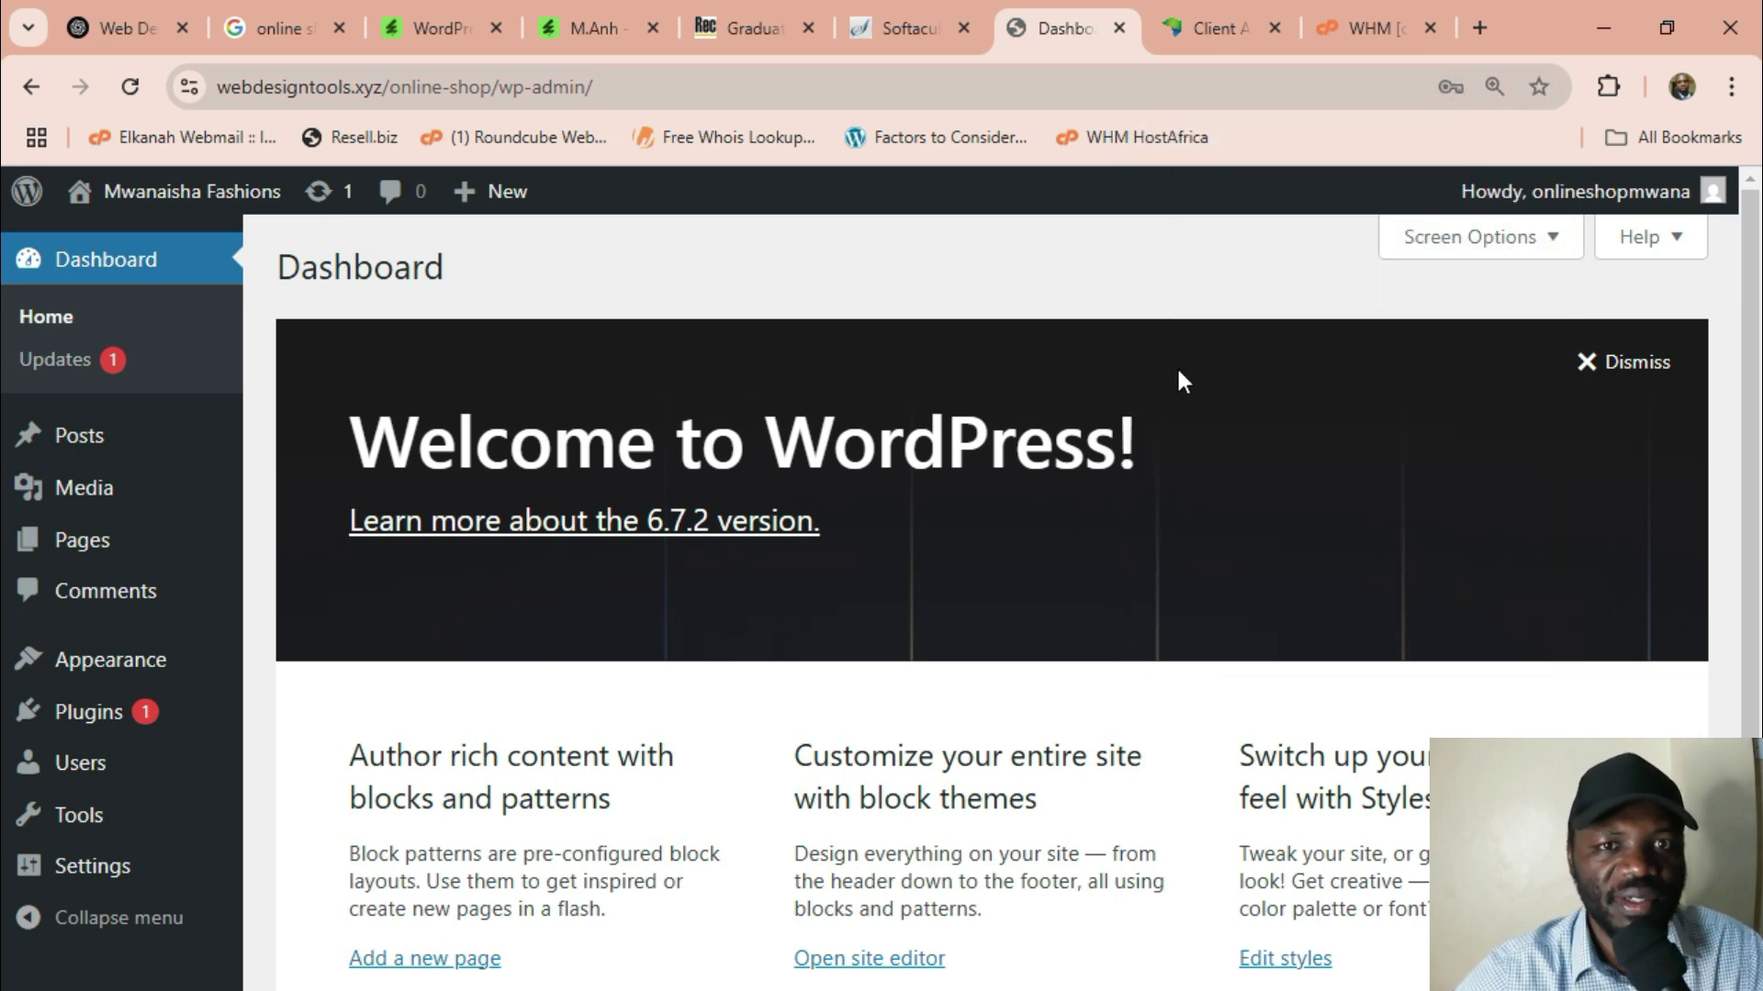
- Log out and sign back in using the admin email address instead of the username
{"action": "mouse_move", "coordinate": [1554, 200]}
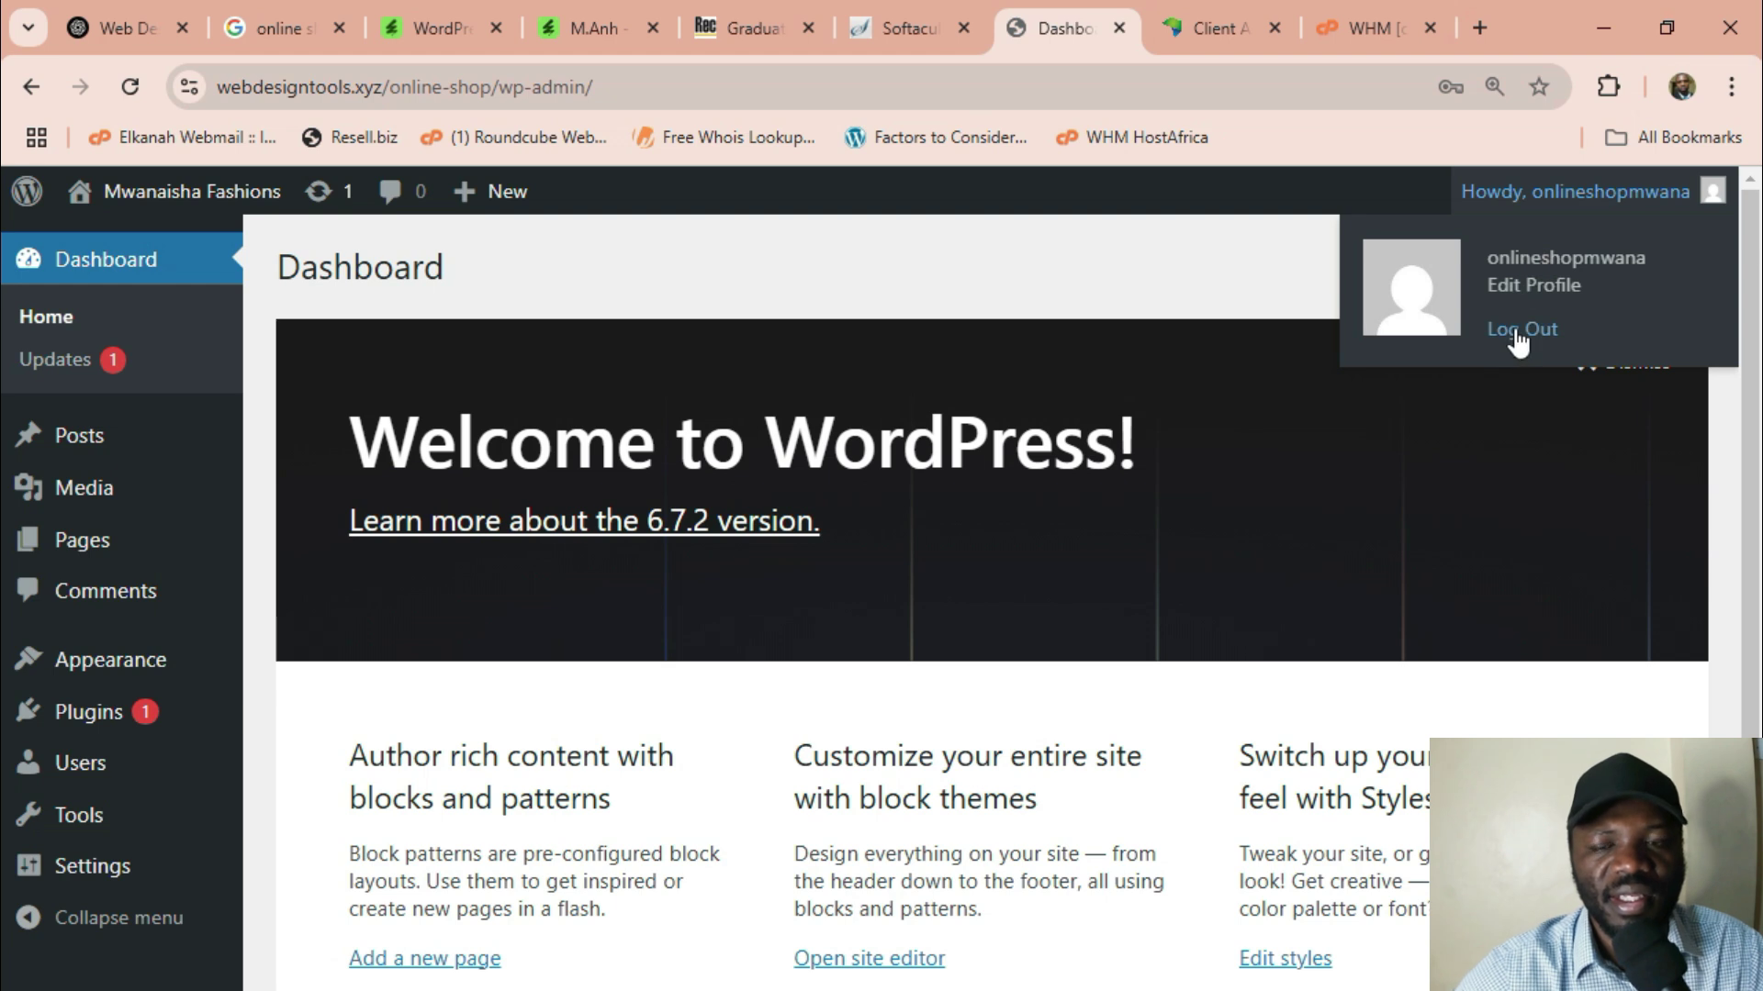
{"action": "left_click", "coordinate": [1516, 332]}
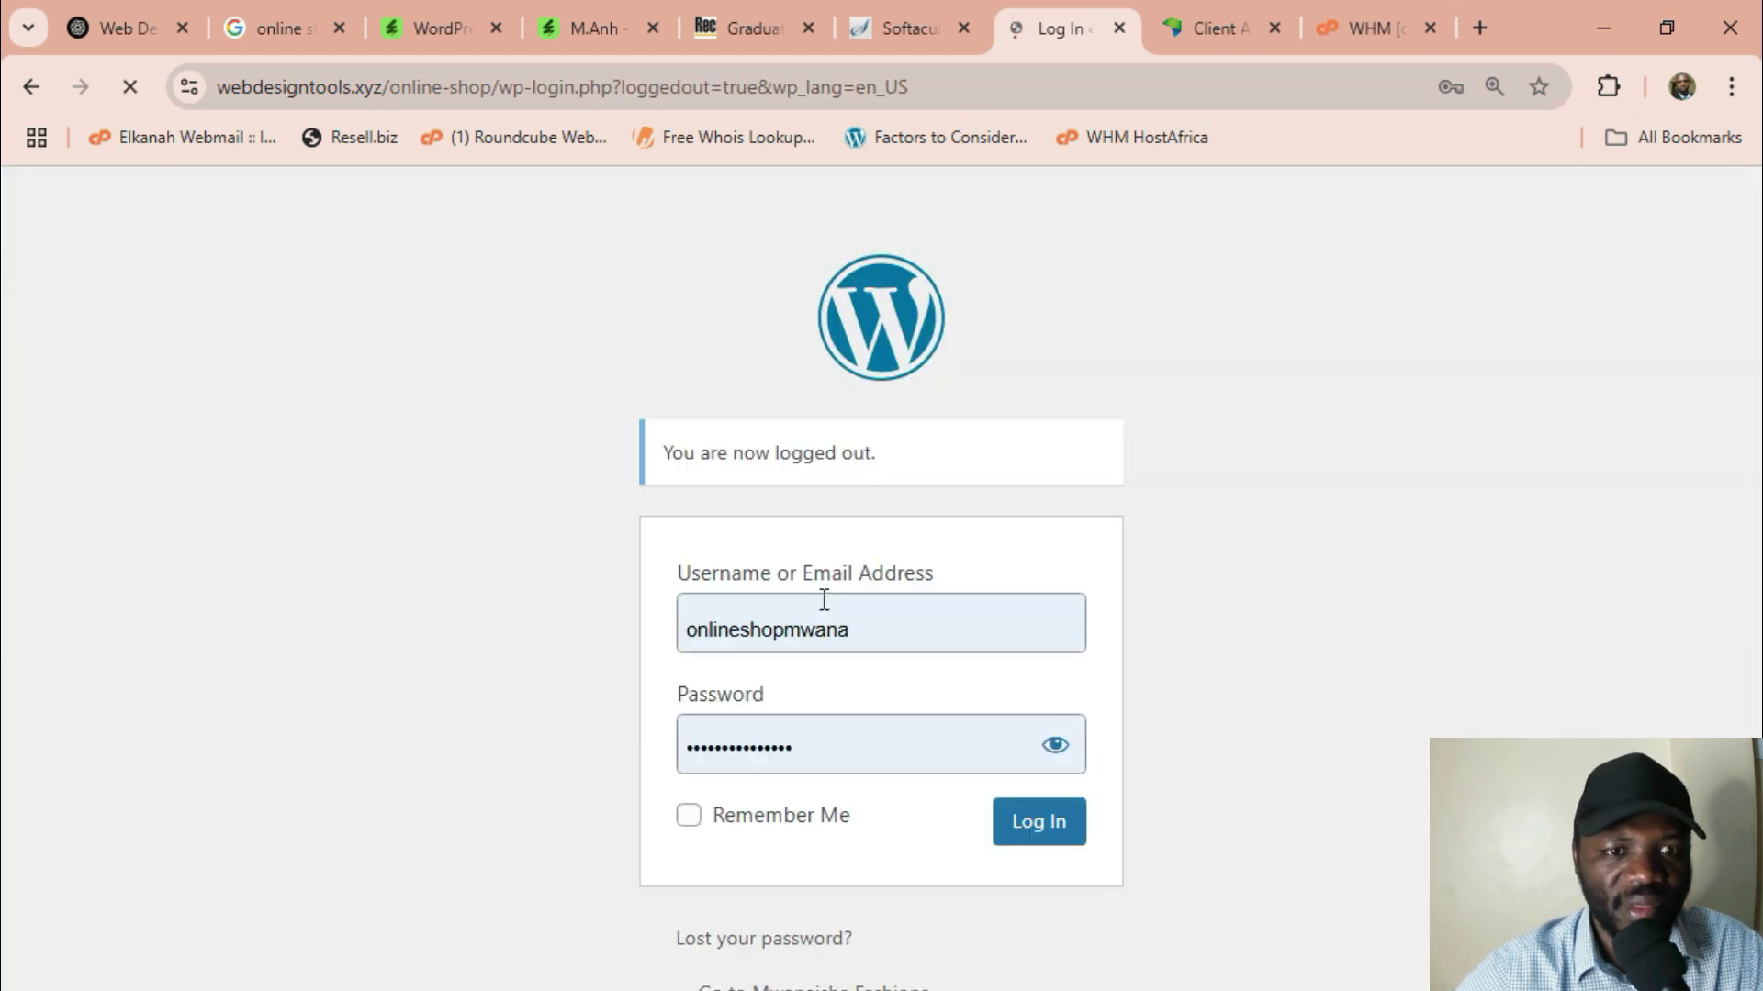
{"action": "double_click", "coordinate": [794, 622]}
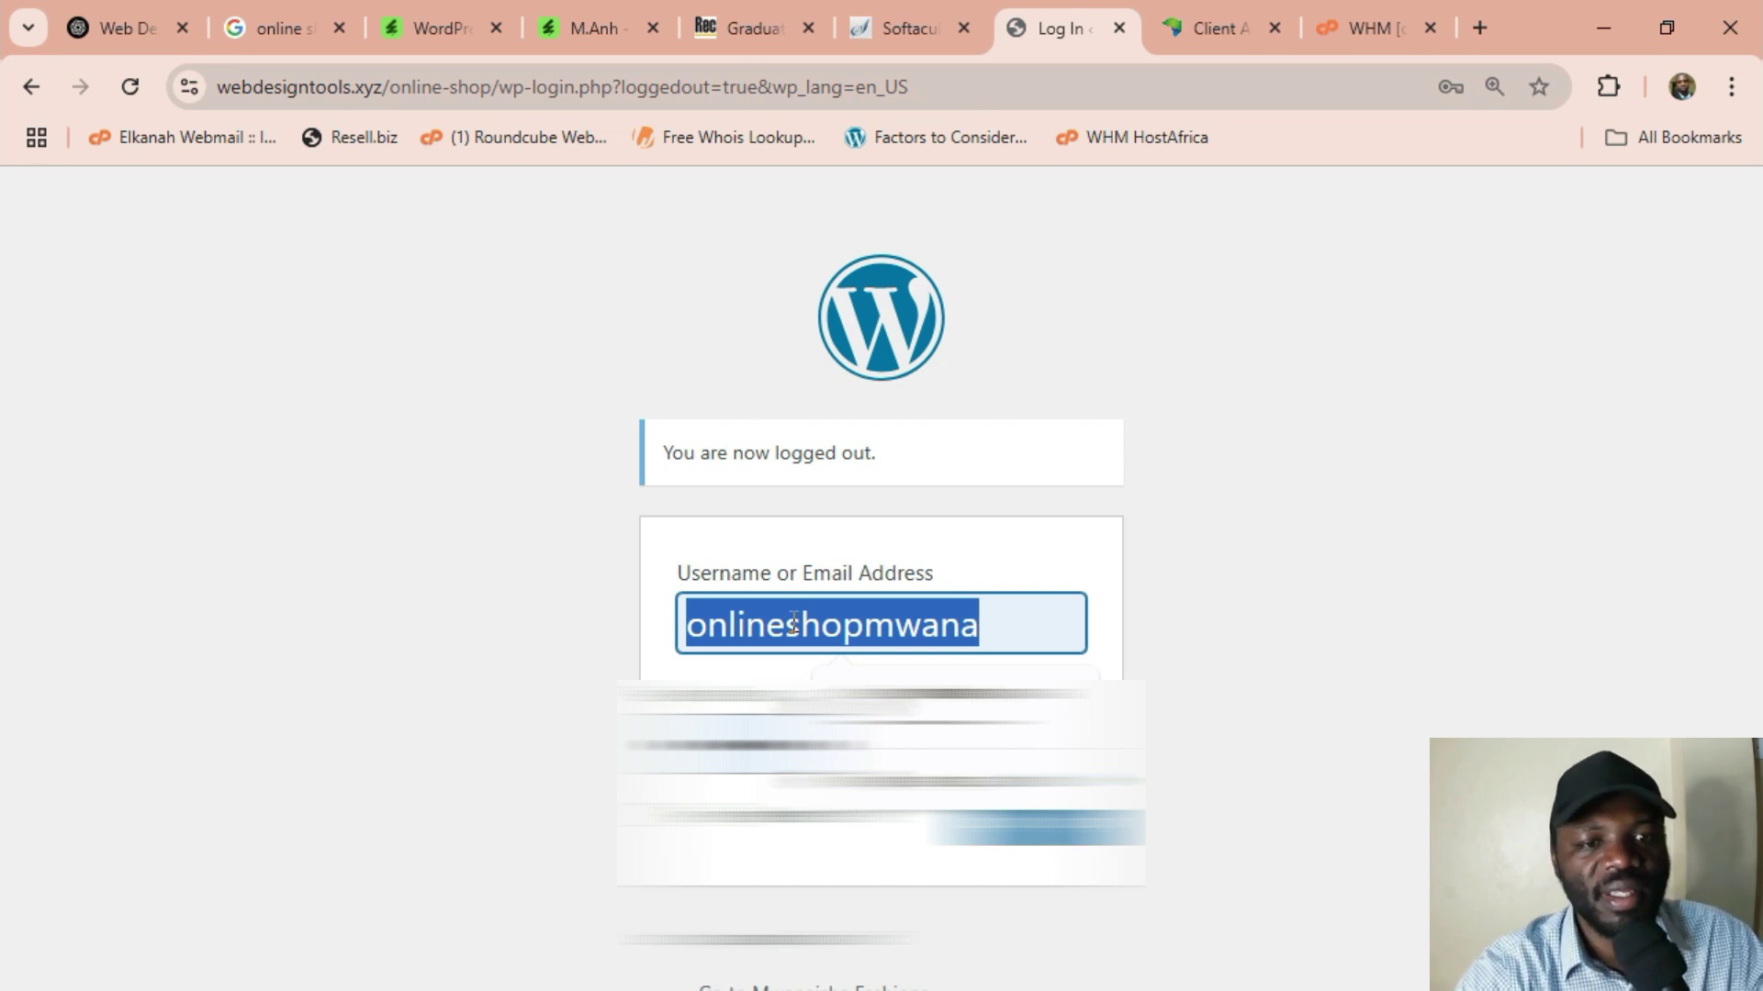
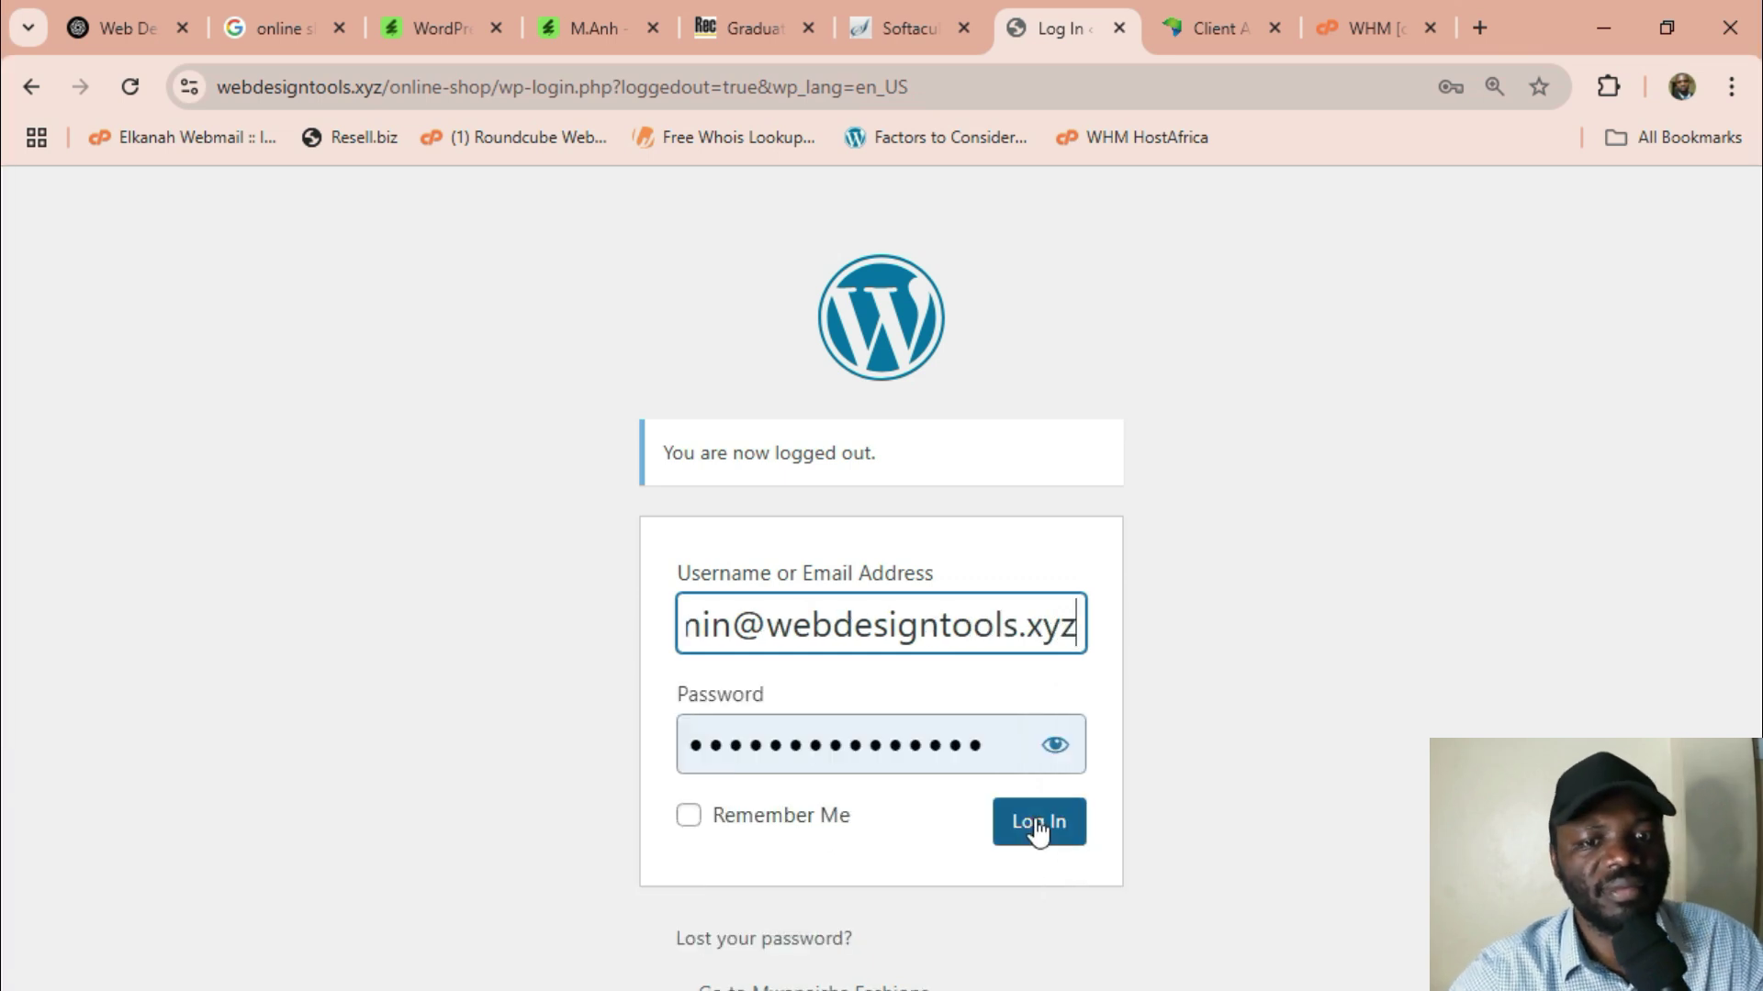
{"action": "left_click", "coordinate": [1038, 832]}
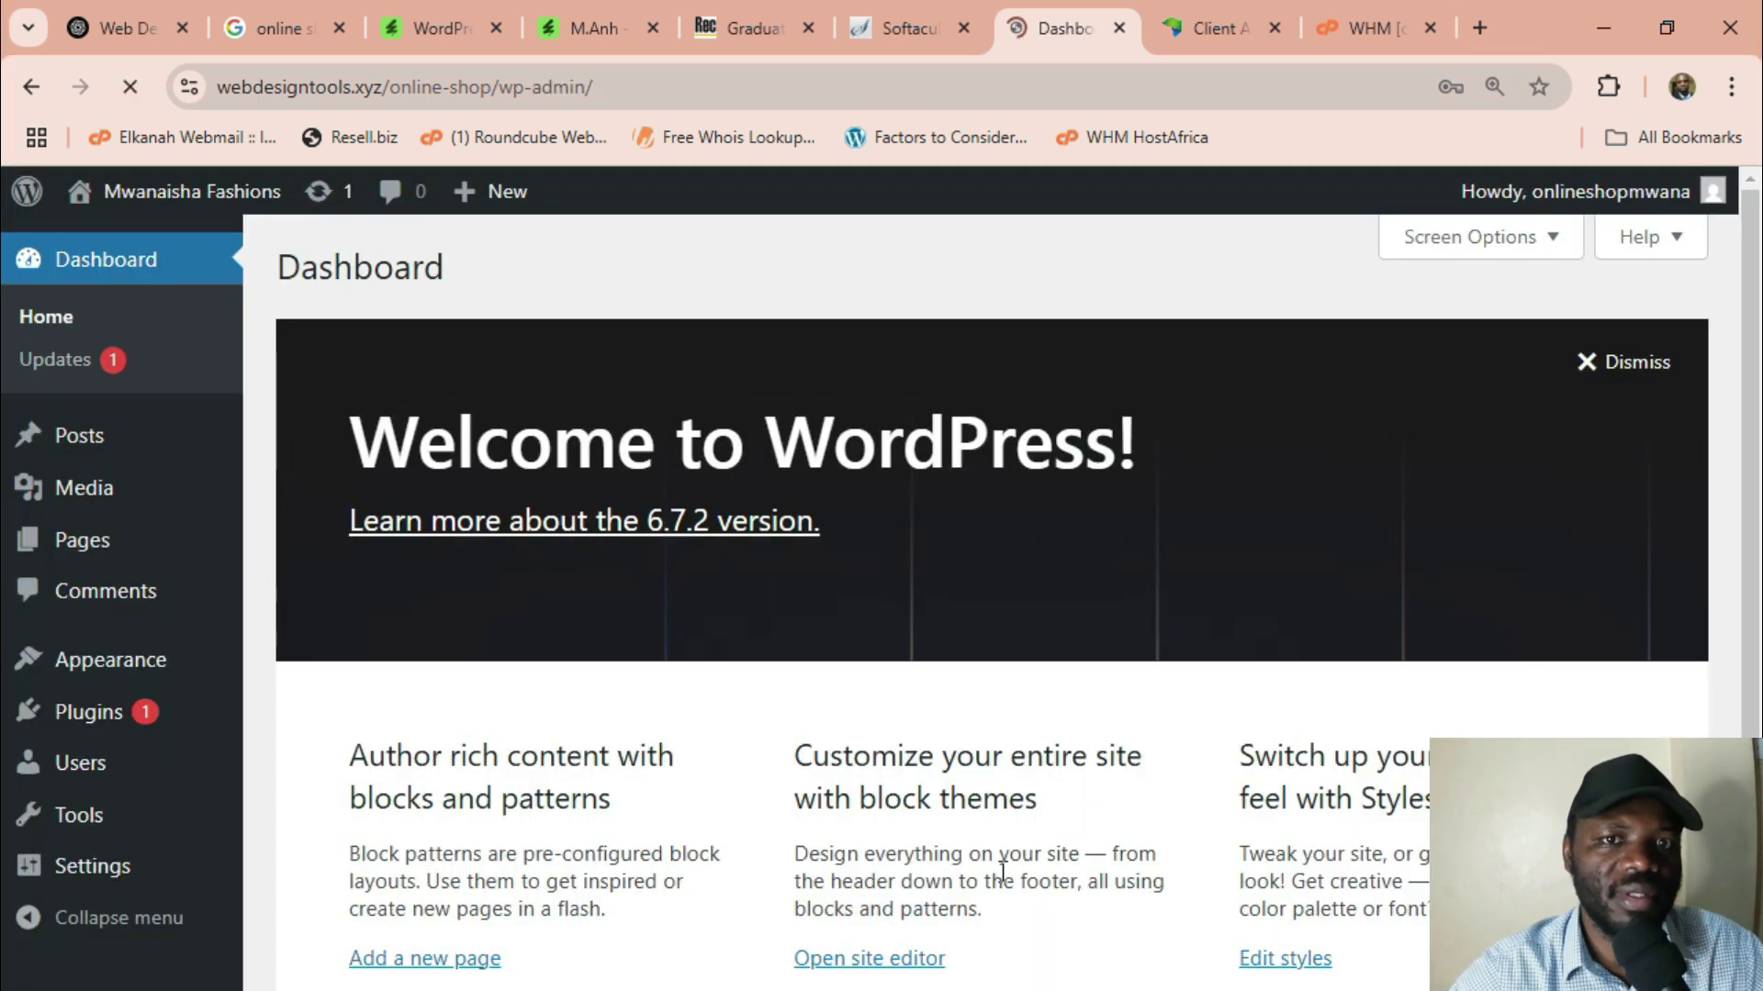
{"action": "left_click", "coordinate": [1392, 504]}
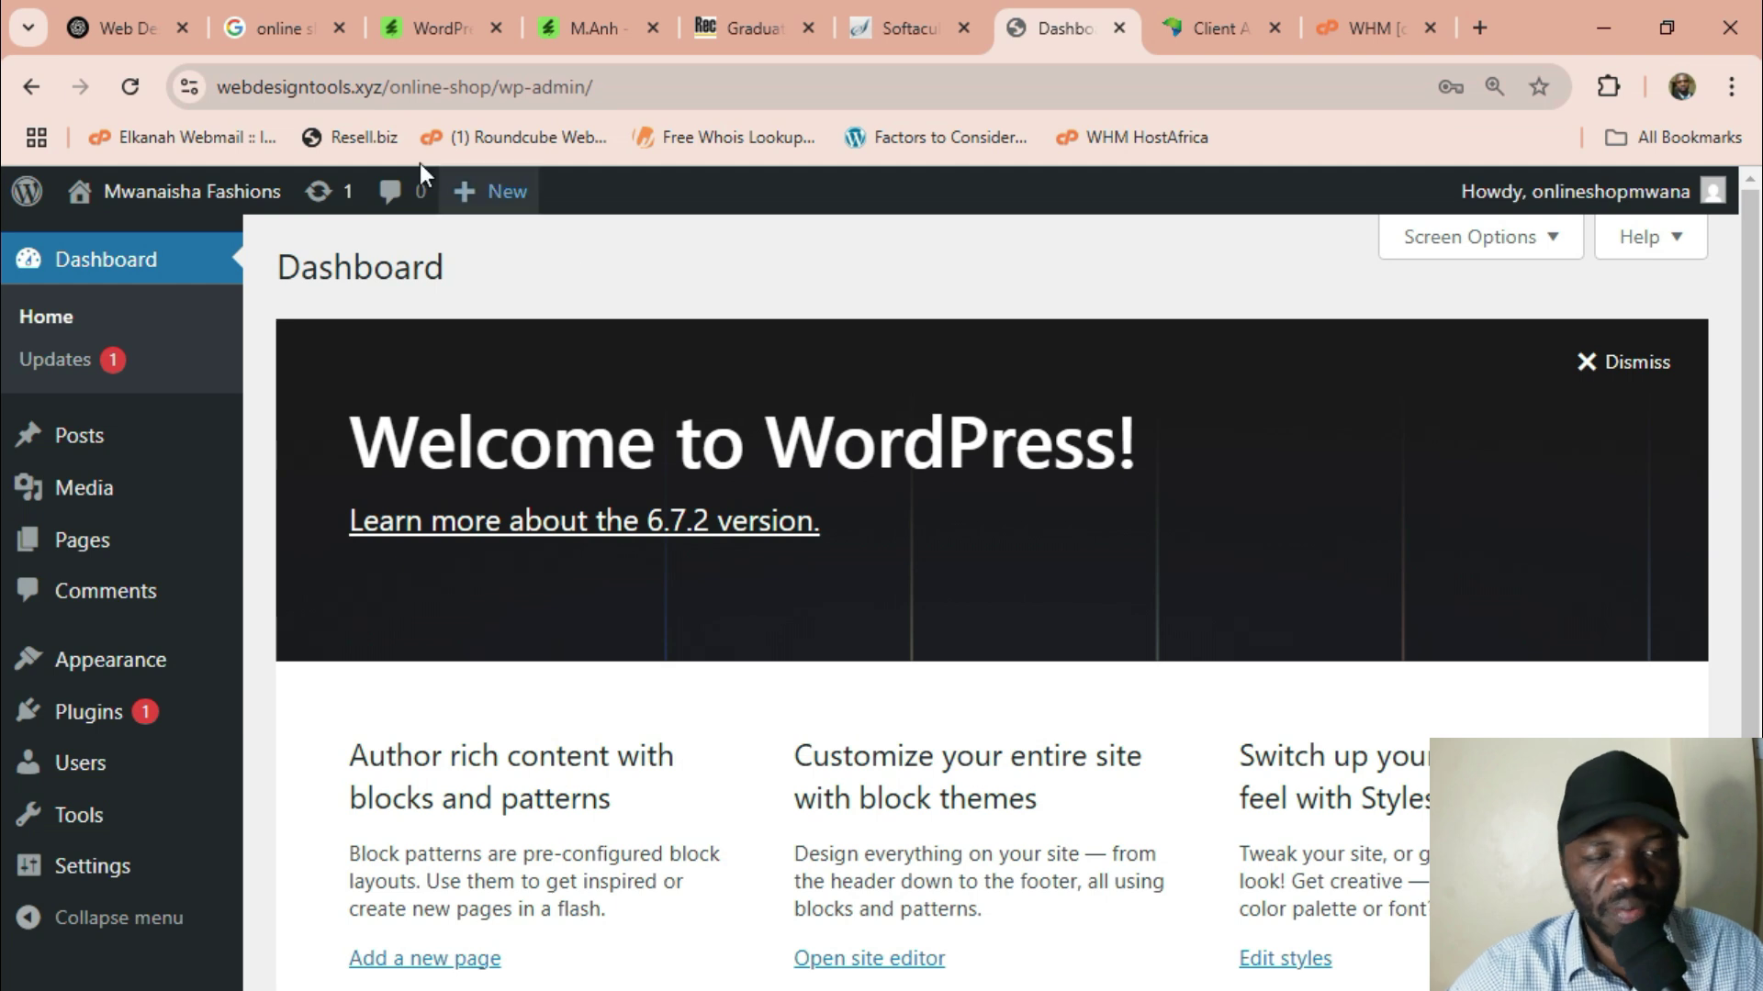
{"action": "mouse_move", "coordinate": [142, 217]}
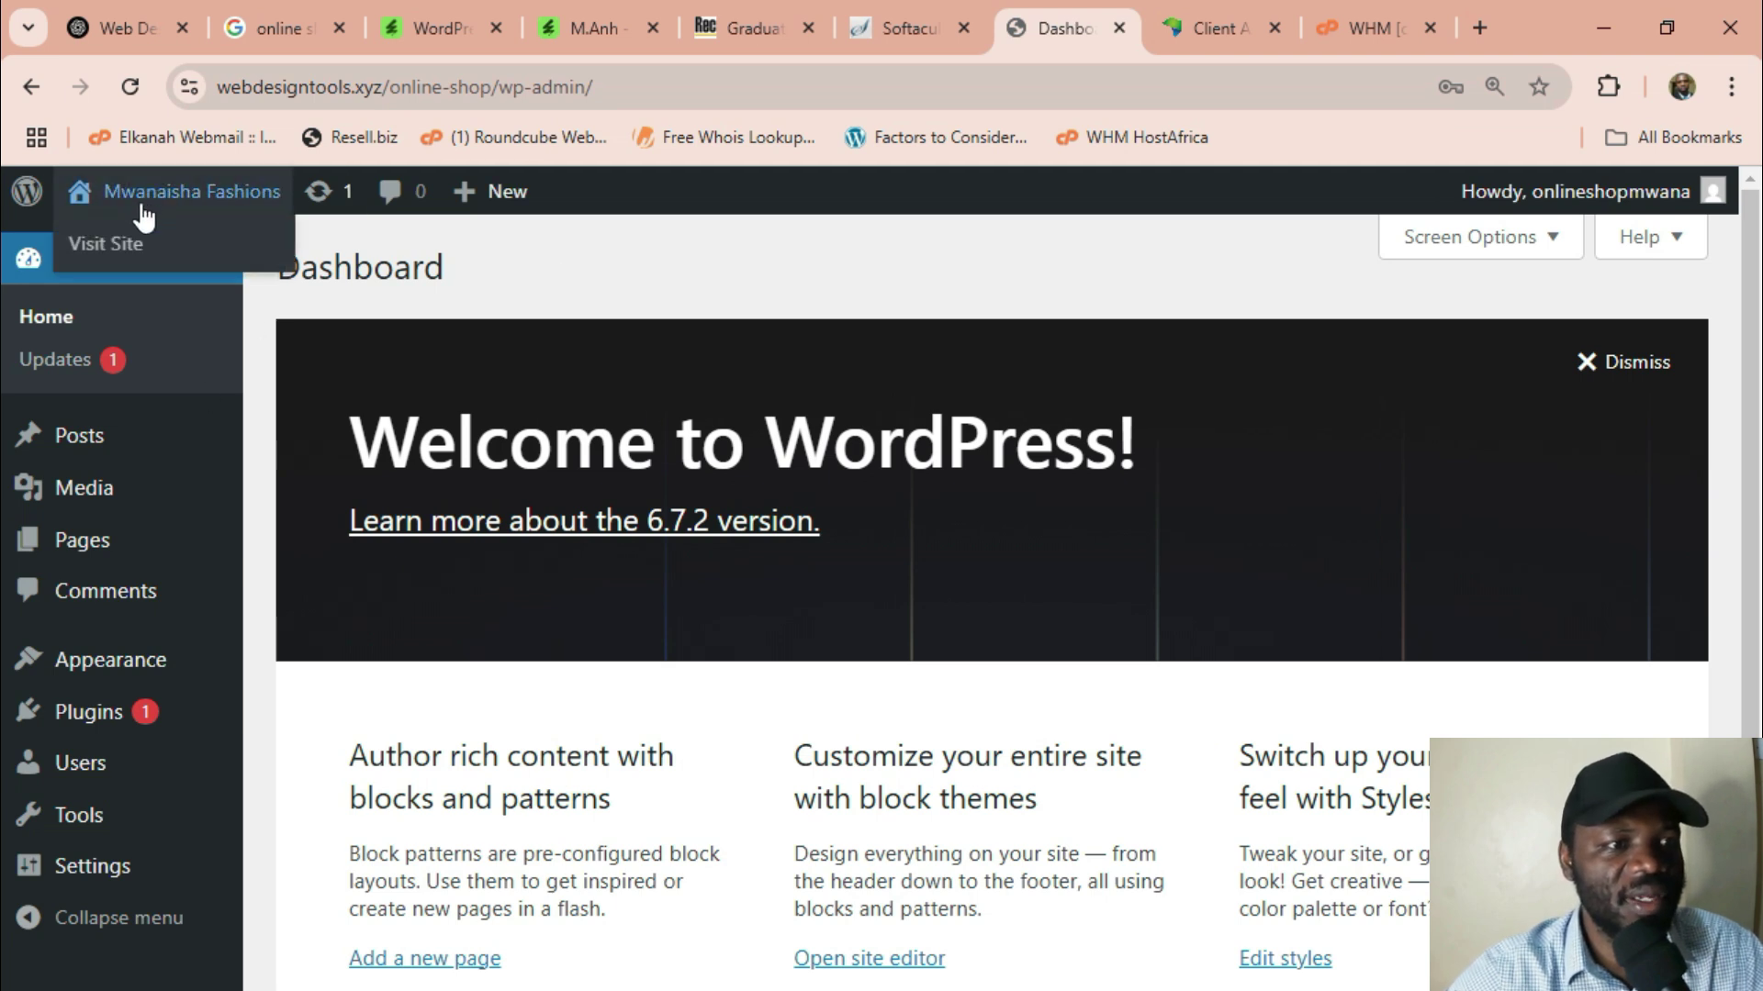
{"action": "right_click", "coordinate": [119, 246]}
{"action": "key", "text": "Escape"}
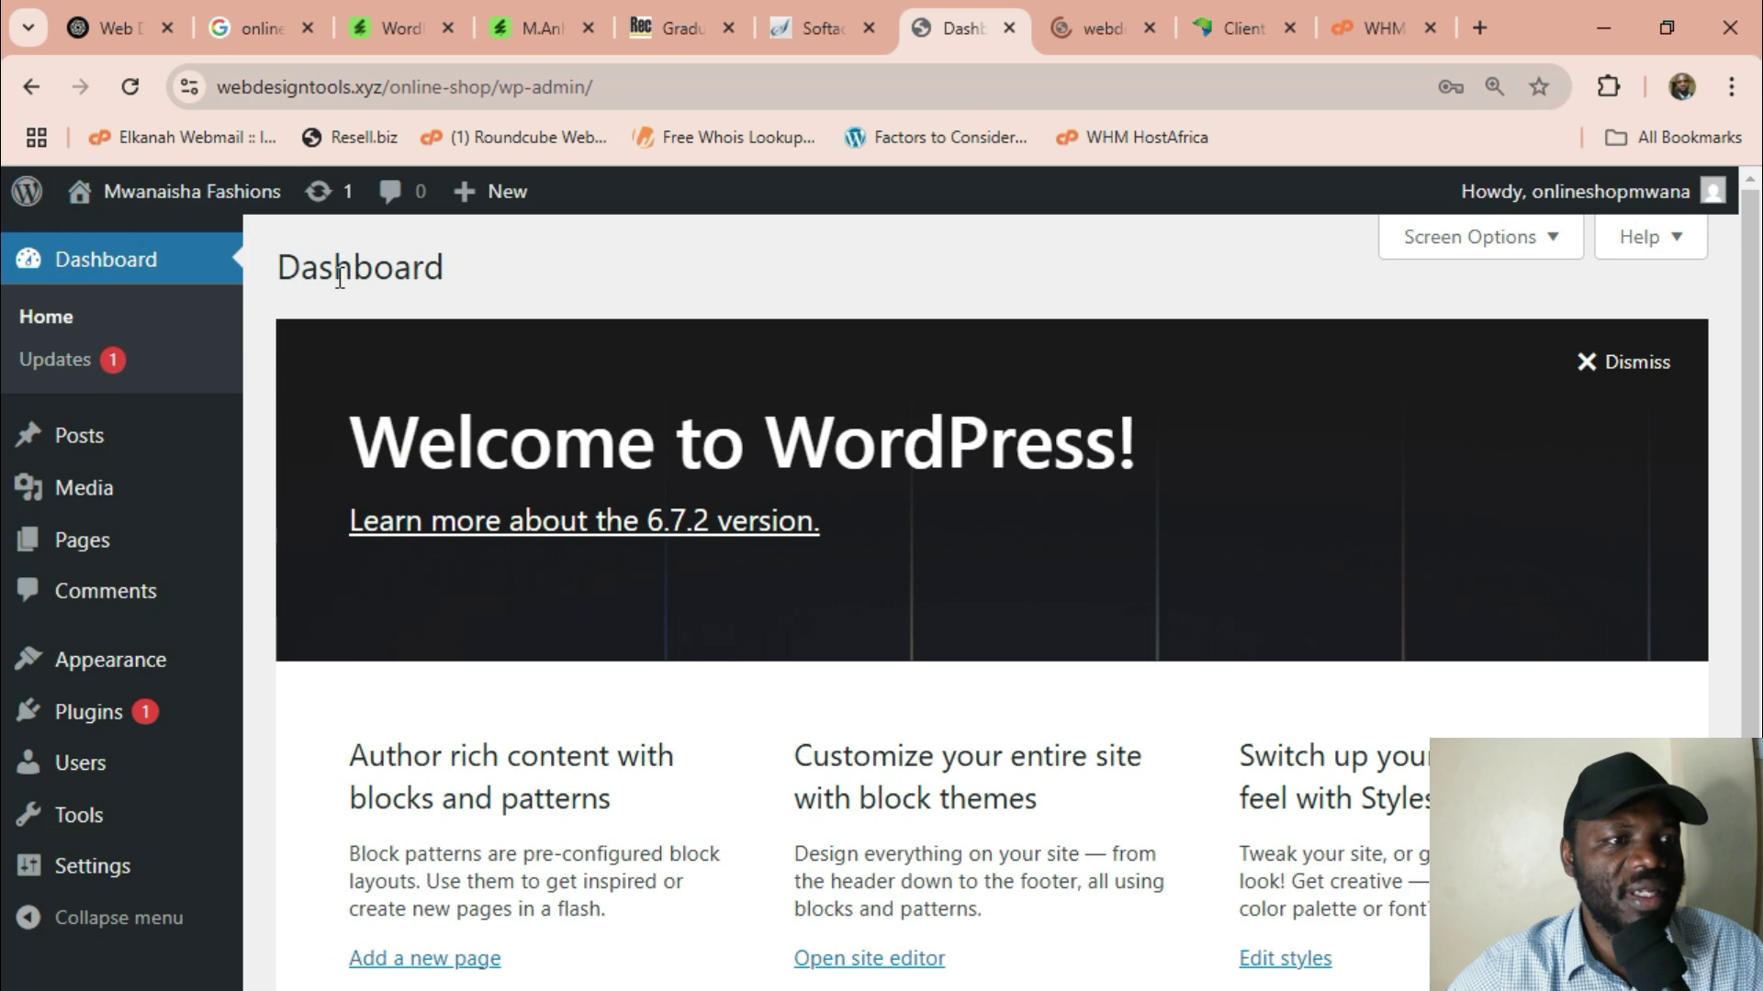
{"action": "left_click", "coordinate": [1149, 27]}
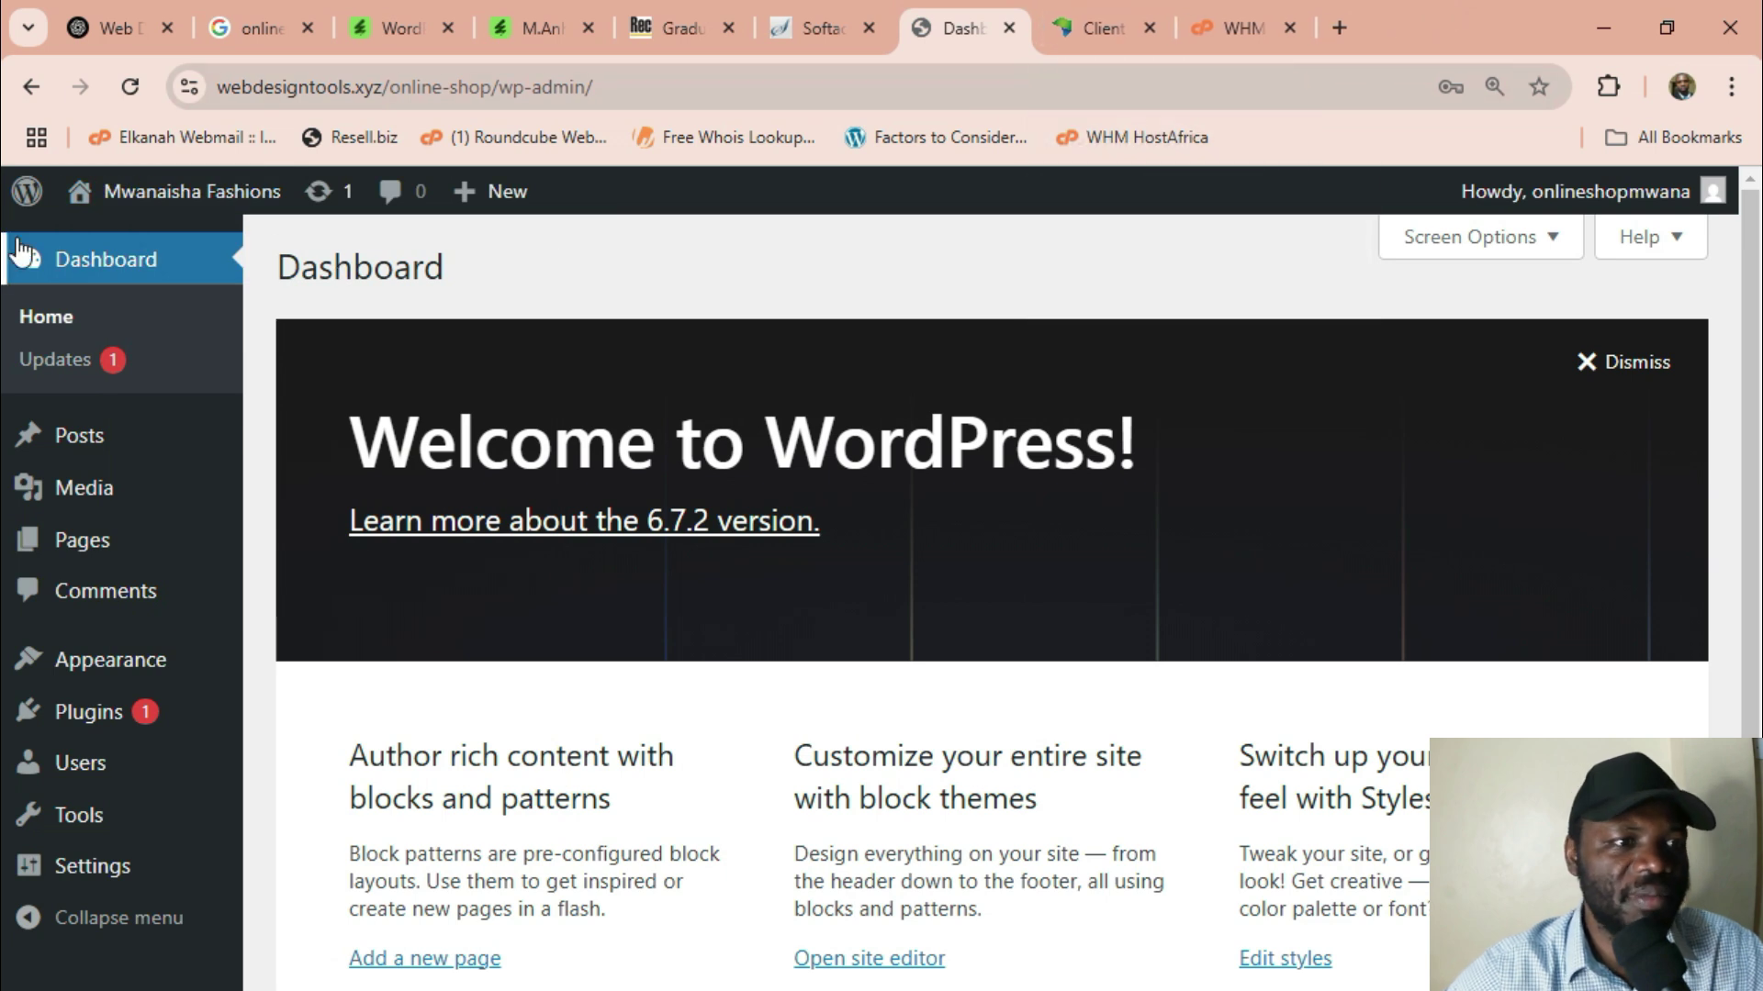
{"action": "mouse_move", "coordinate": [128, 204]}
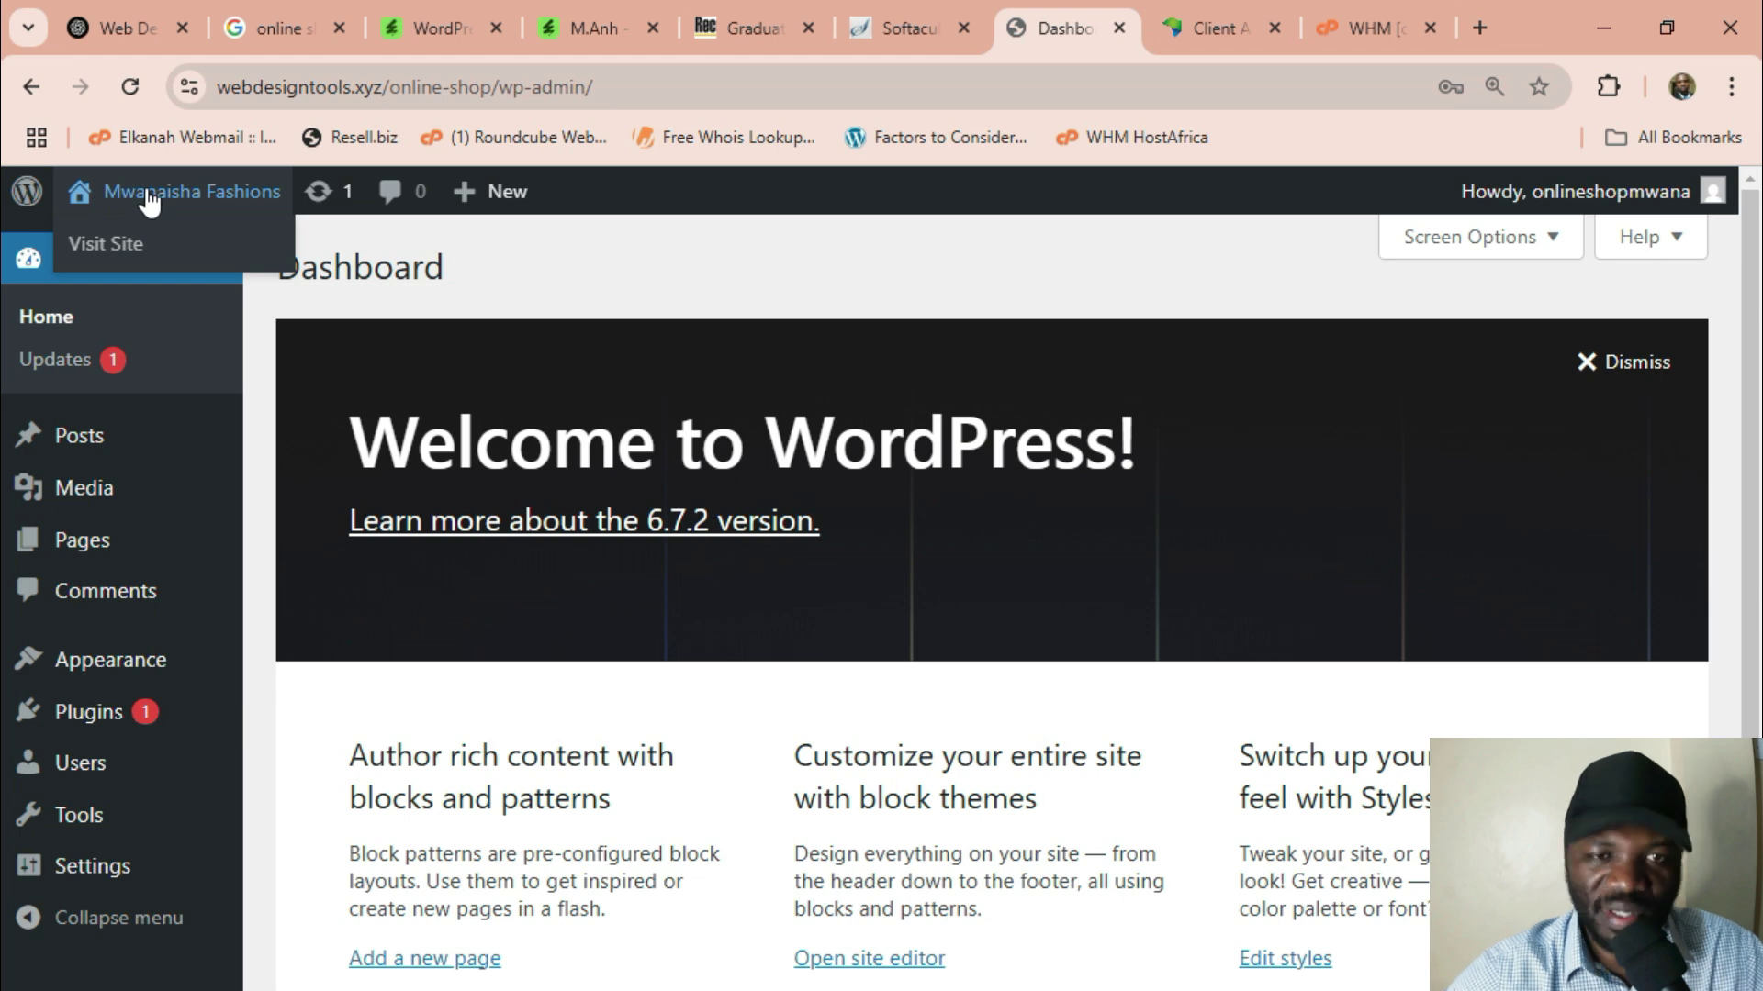
{"action": "right_click", "coordinate": [90, 242]}
{"action": "left_click", "coordinate": [422, 280]}
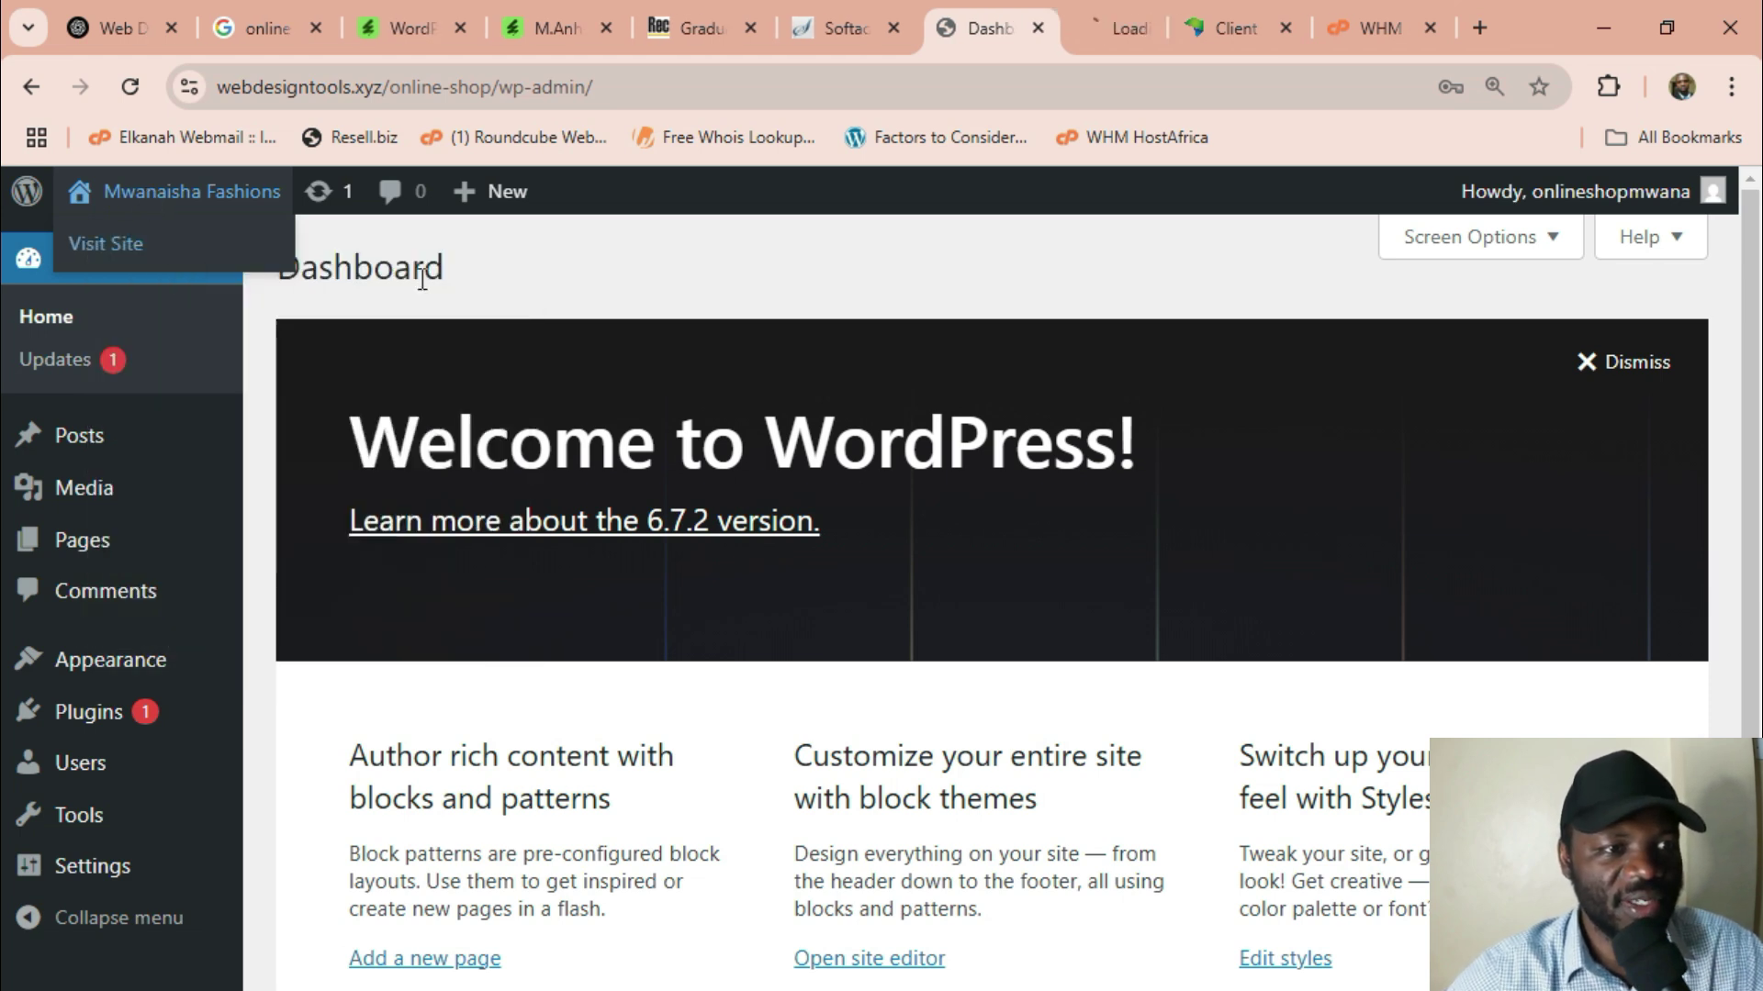
{"action": "left_click", "coordinate": [1099, 12]}
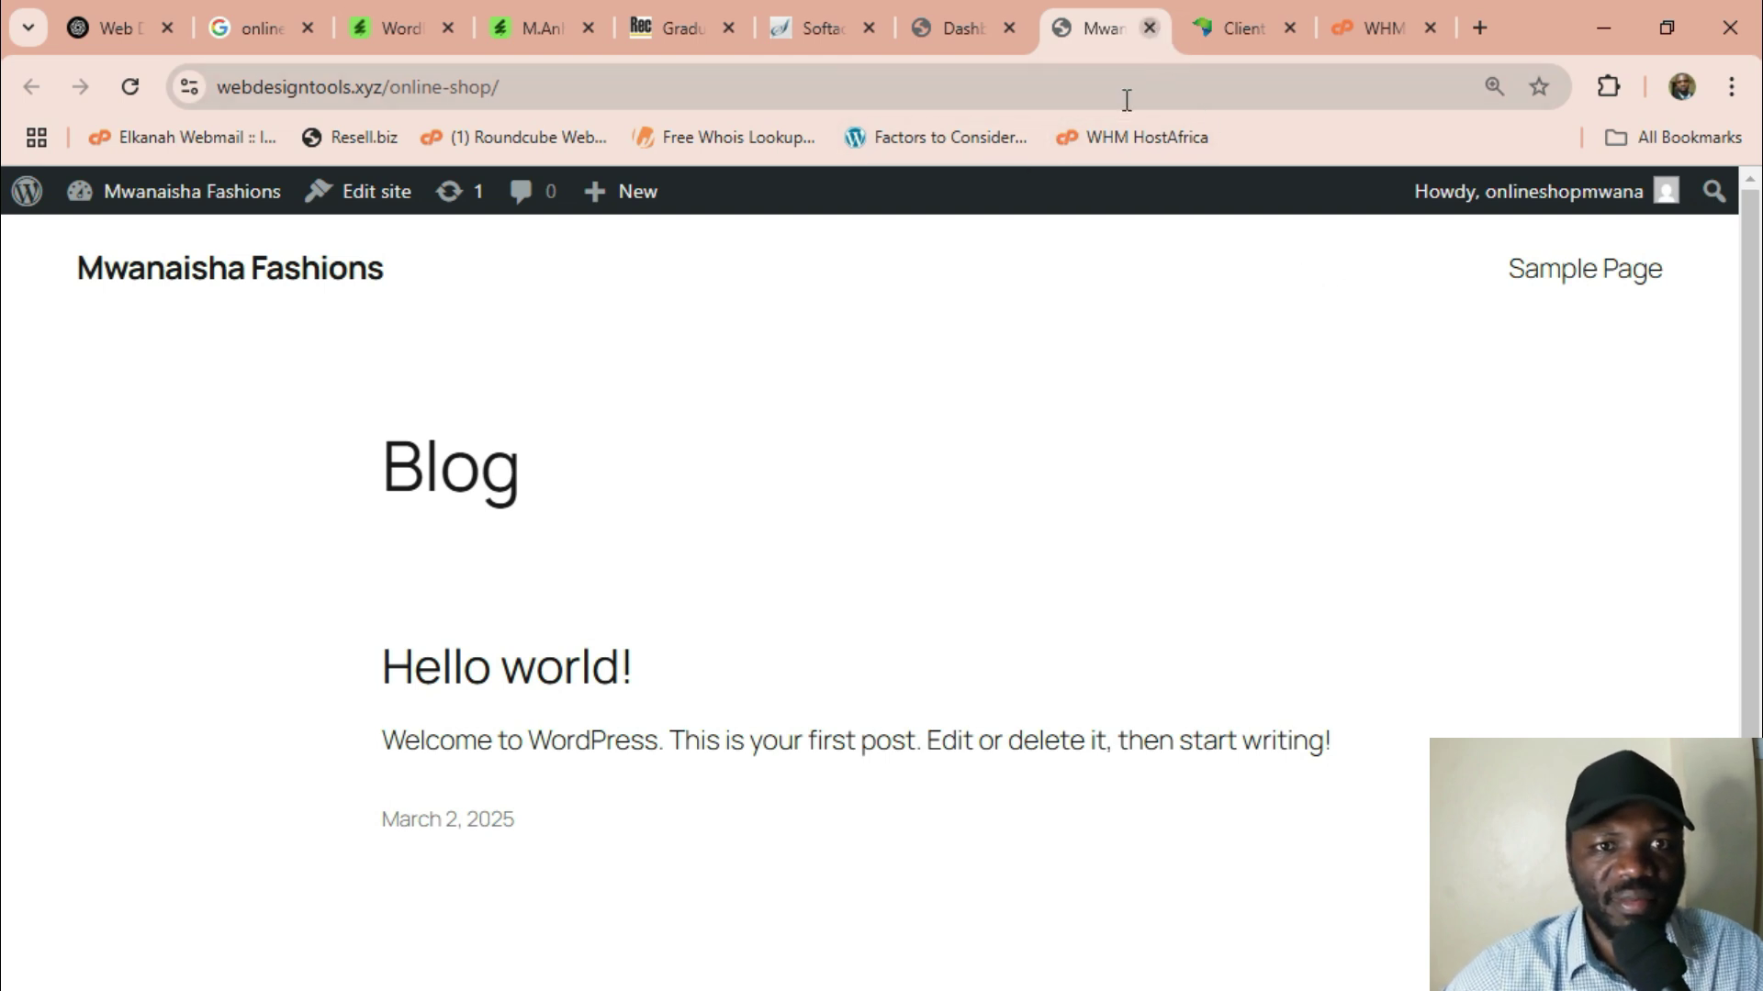
{"action": "key", "text": "ctrl+w"}
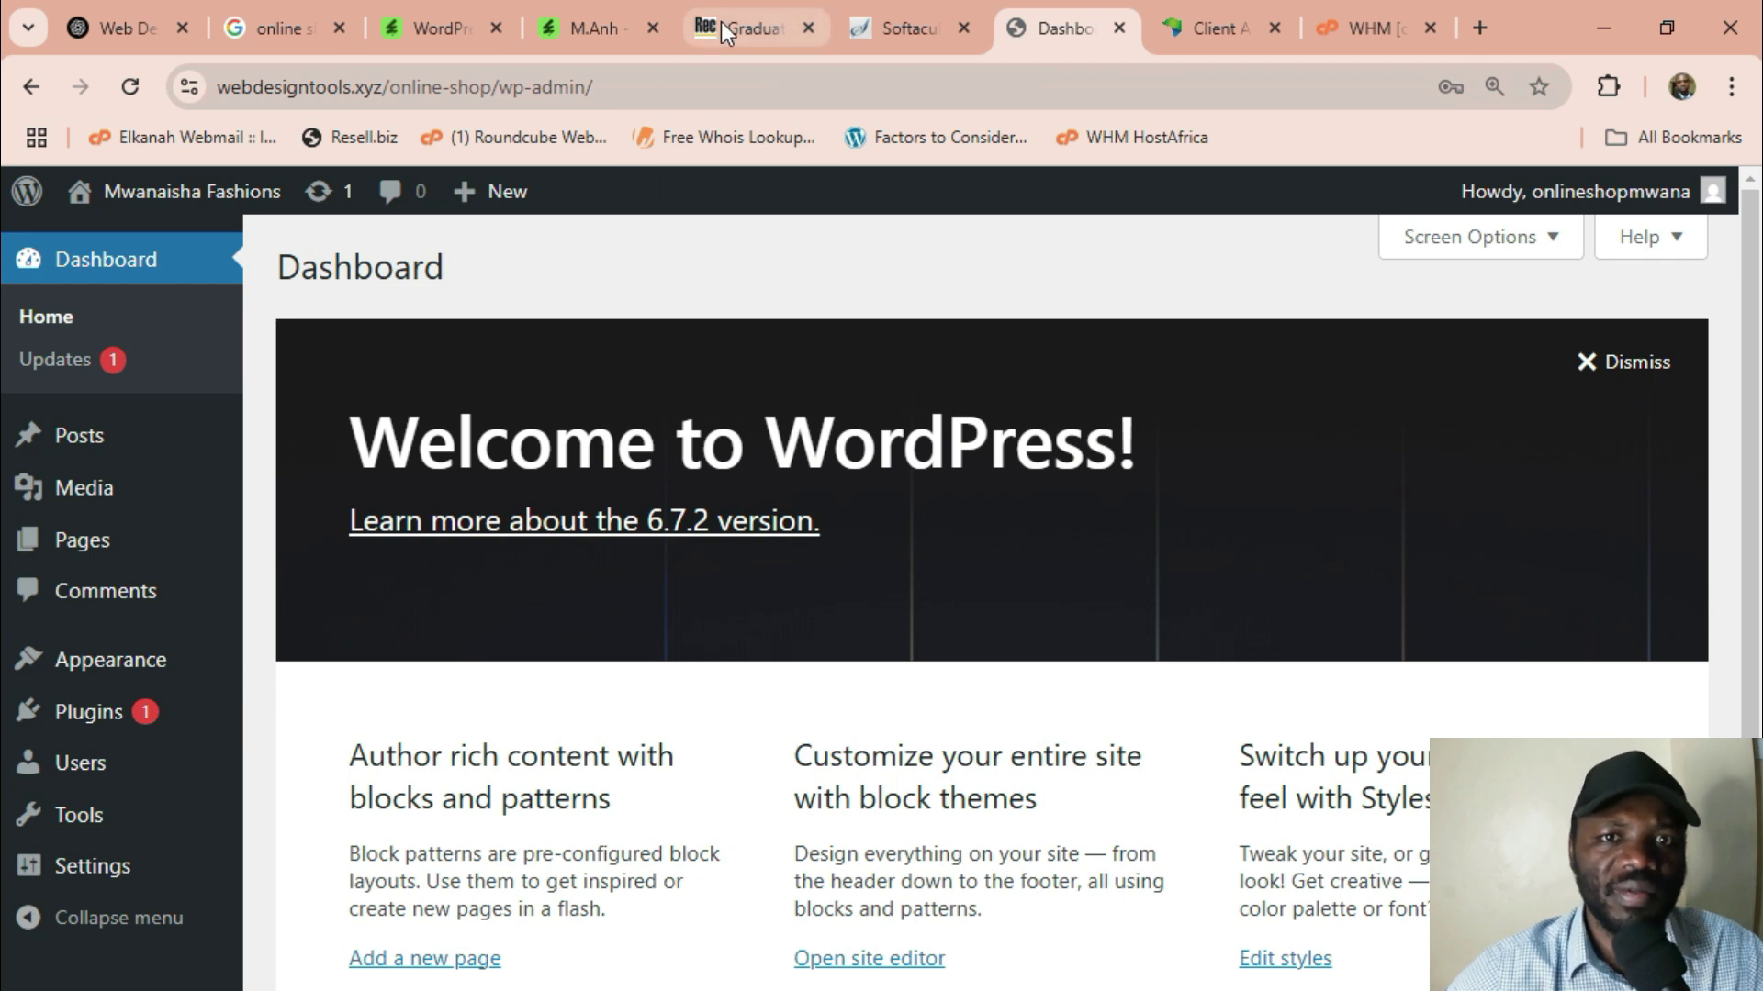
- Switch to the Recco gowns site tab and scroll through its page
{"action": "left_click_drag", "start_coordinate": [720, 20], "coordinate": [1092, 41]}
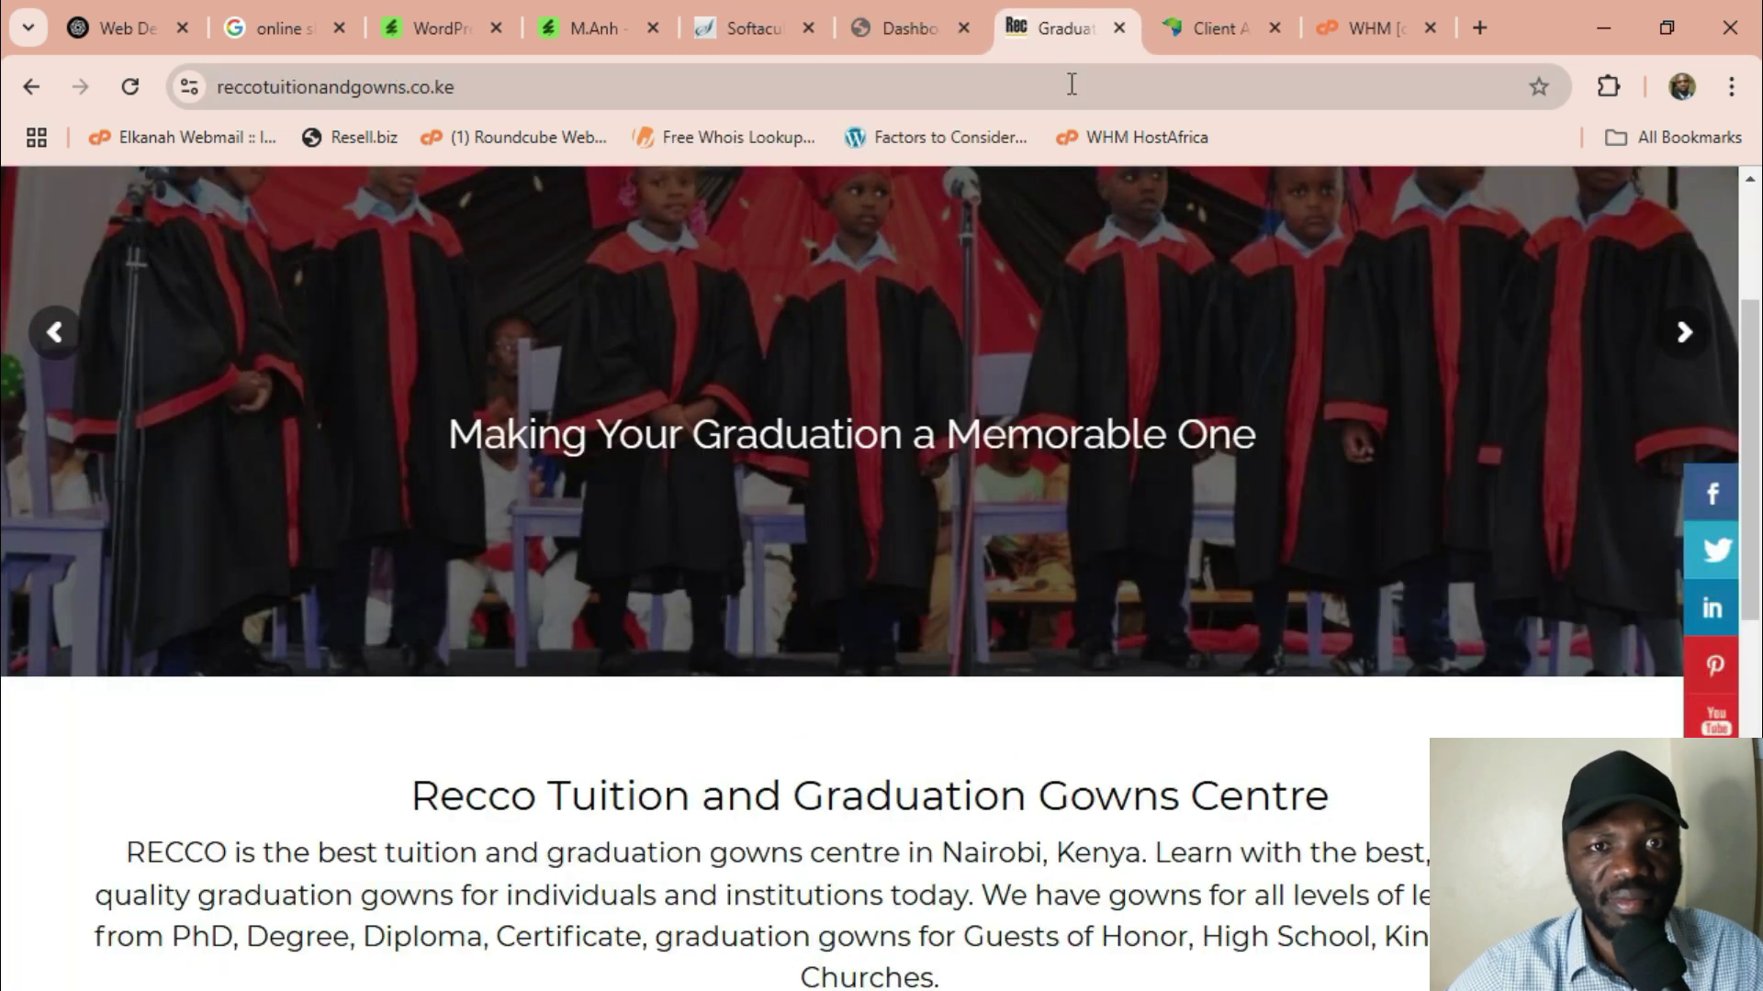
{"action": "scroll", "coordinate": [1153, 657], "scroll_direction": "down", "scroll_amount": 5}
{"action": "scroll", "coordinate": [1153, 647], "scroll_direction": "up", "scroll_amount": 5}
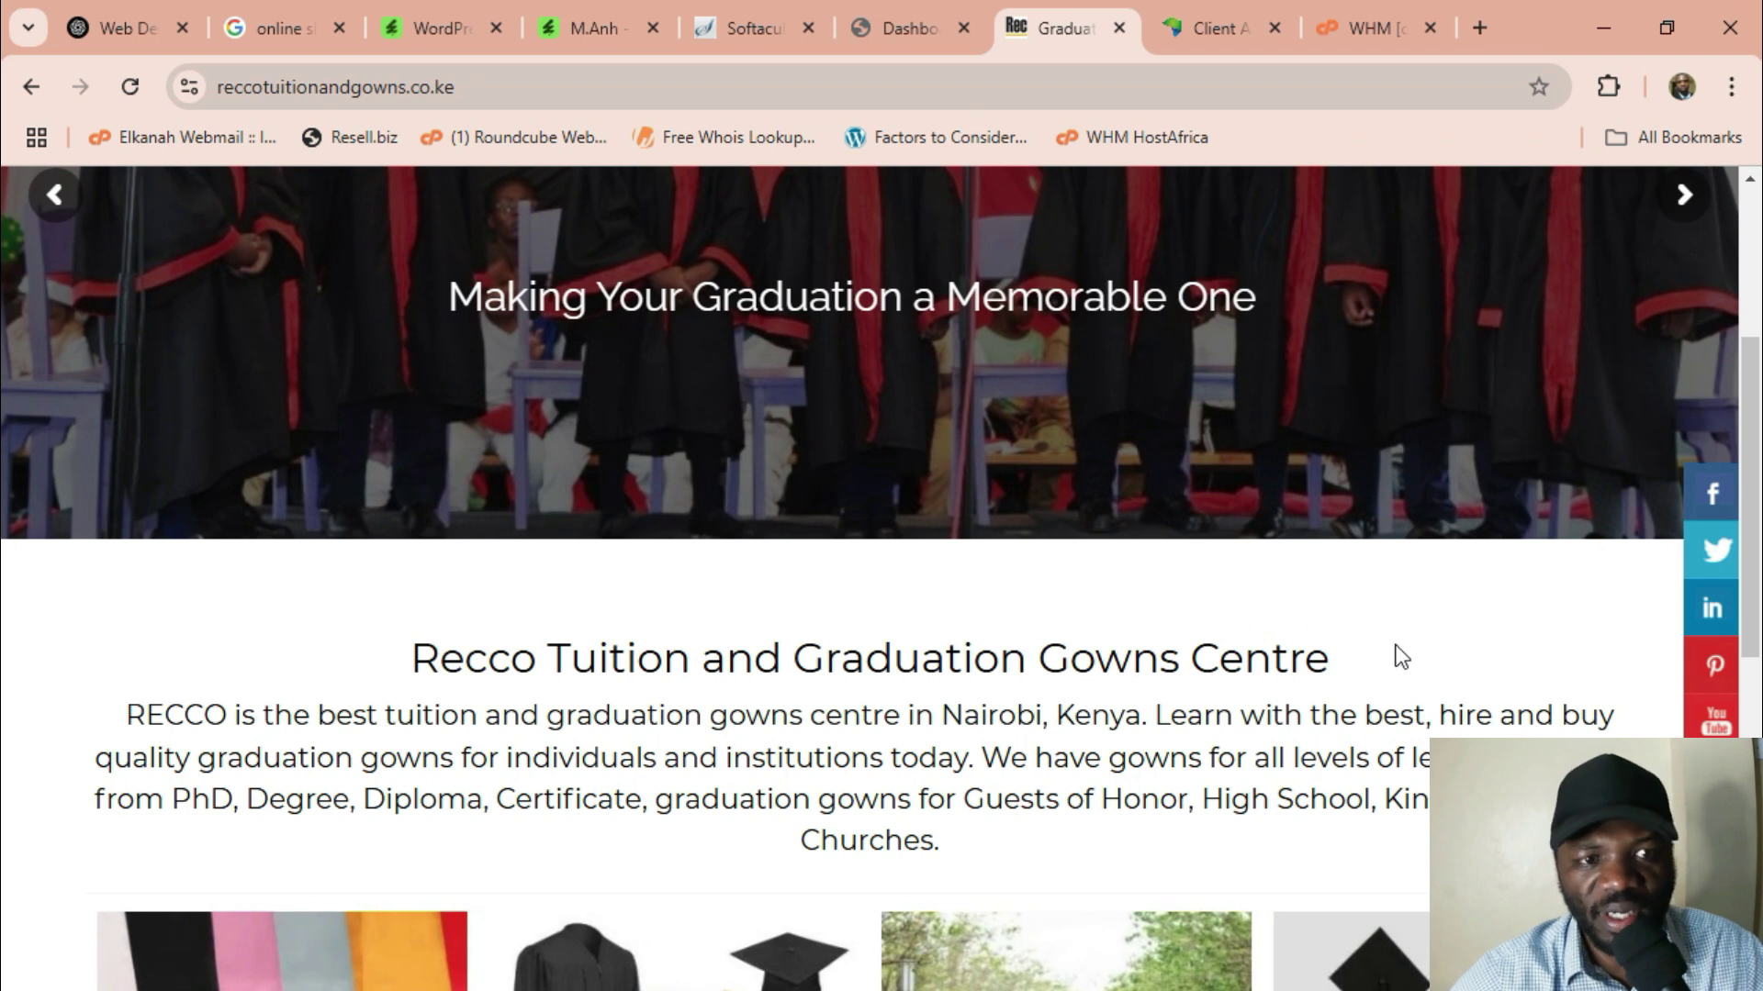
{"action": "scroll", "coordinate": [1400, 654], "scroll_direction": "down", "scroll_amount": 3}
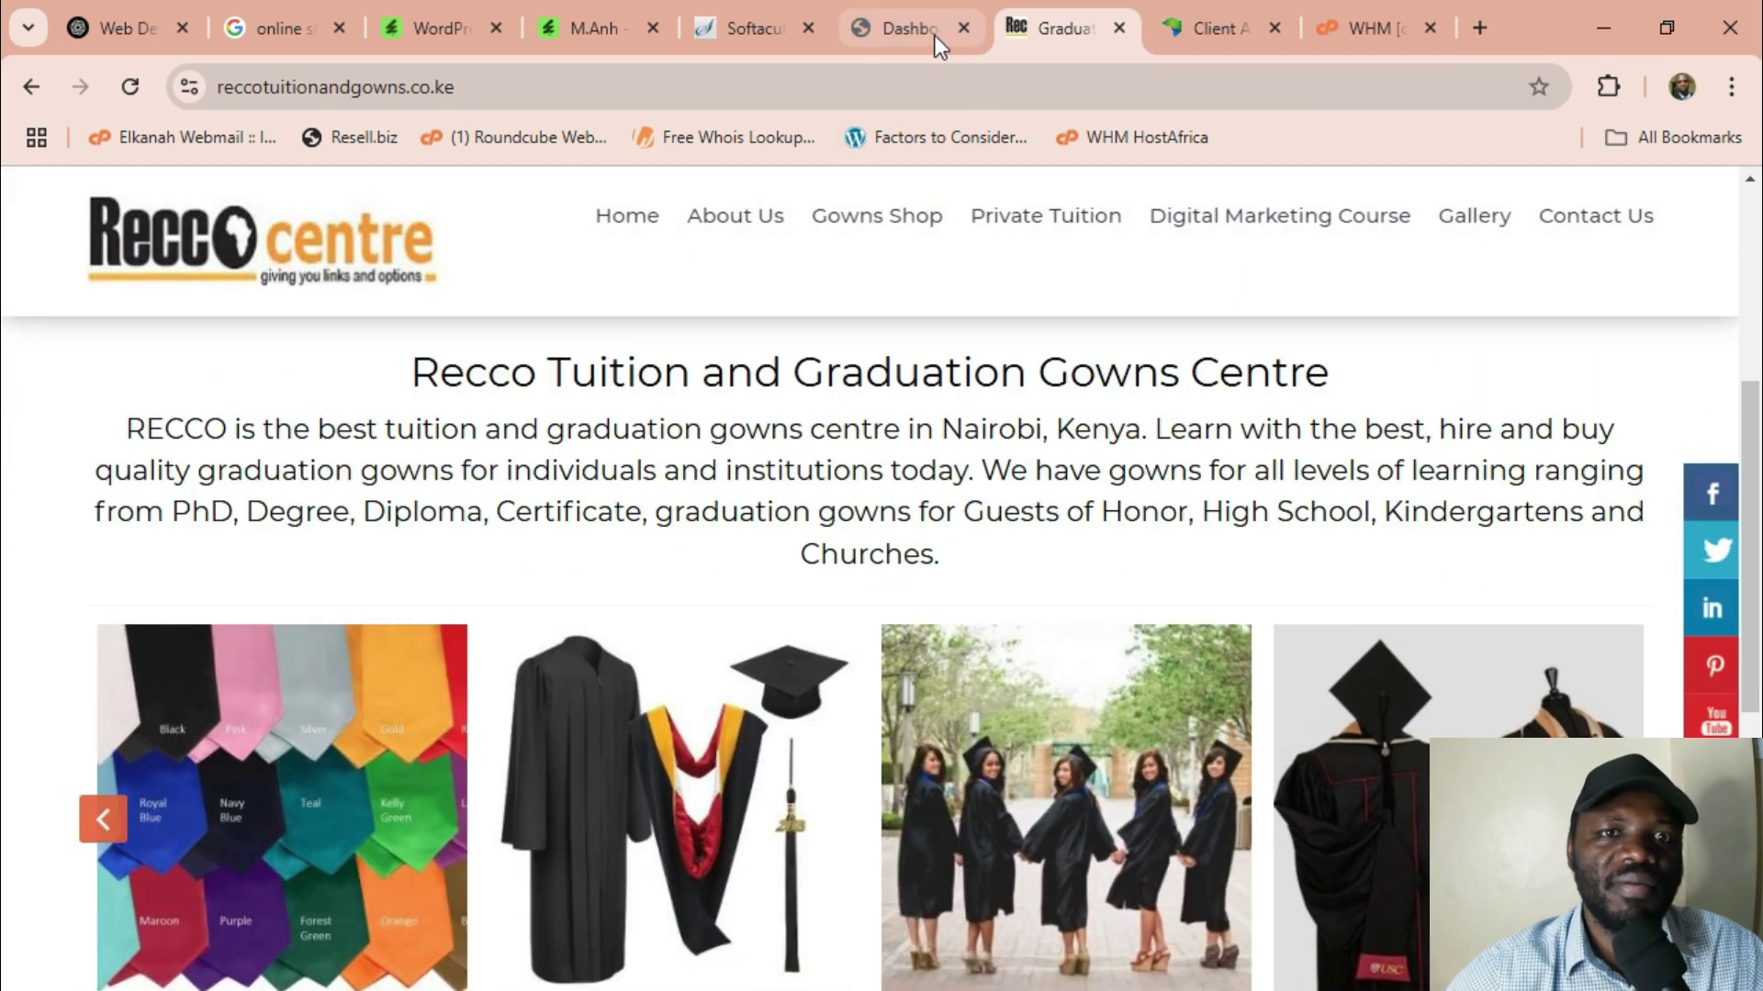
- Open the live Mwanaisha Fashions site in a new tab, browse it, then close it
{"action": "left_click", "coordinate": [936, 37]}
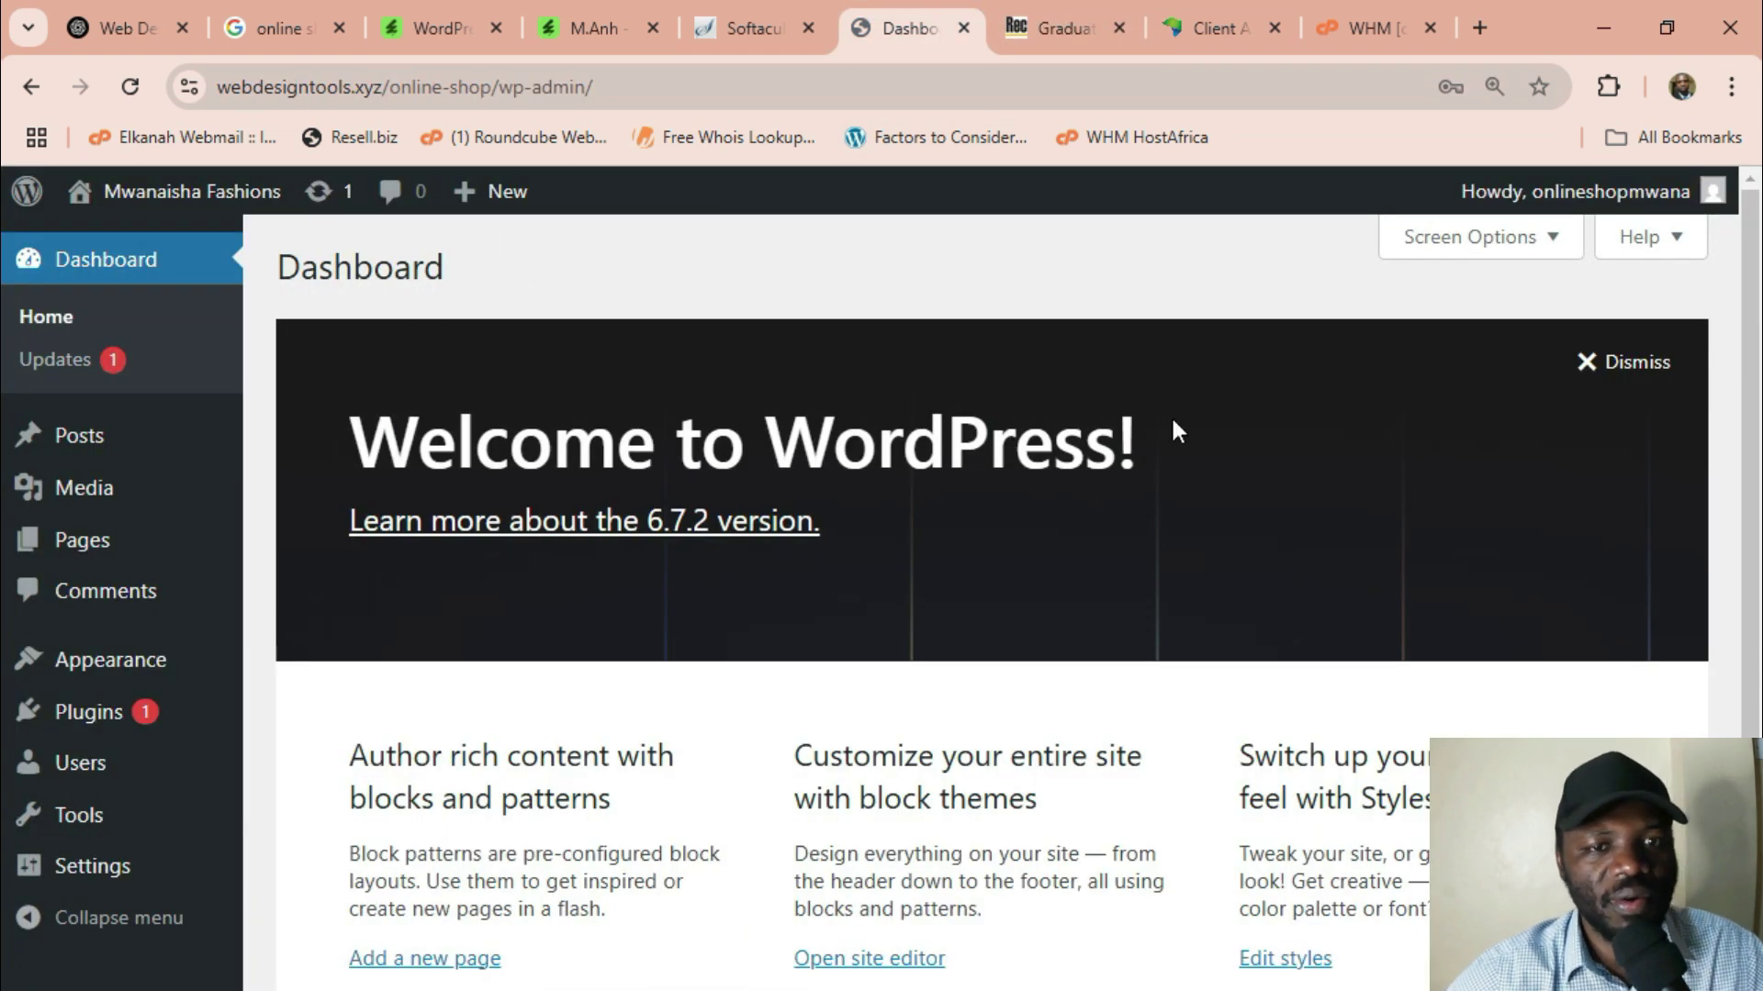
{"action": "mouse_move", "coordinate": [137, 191]}
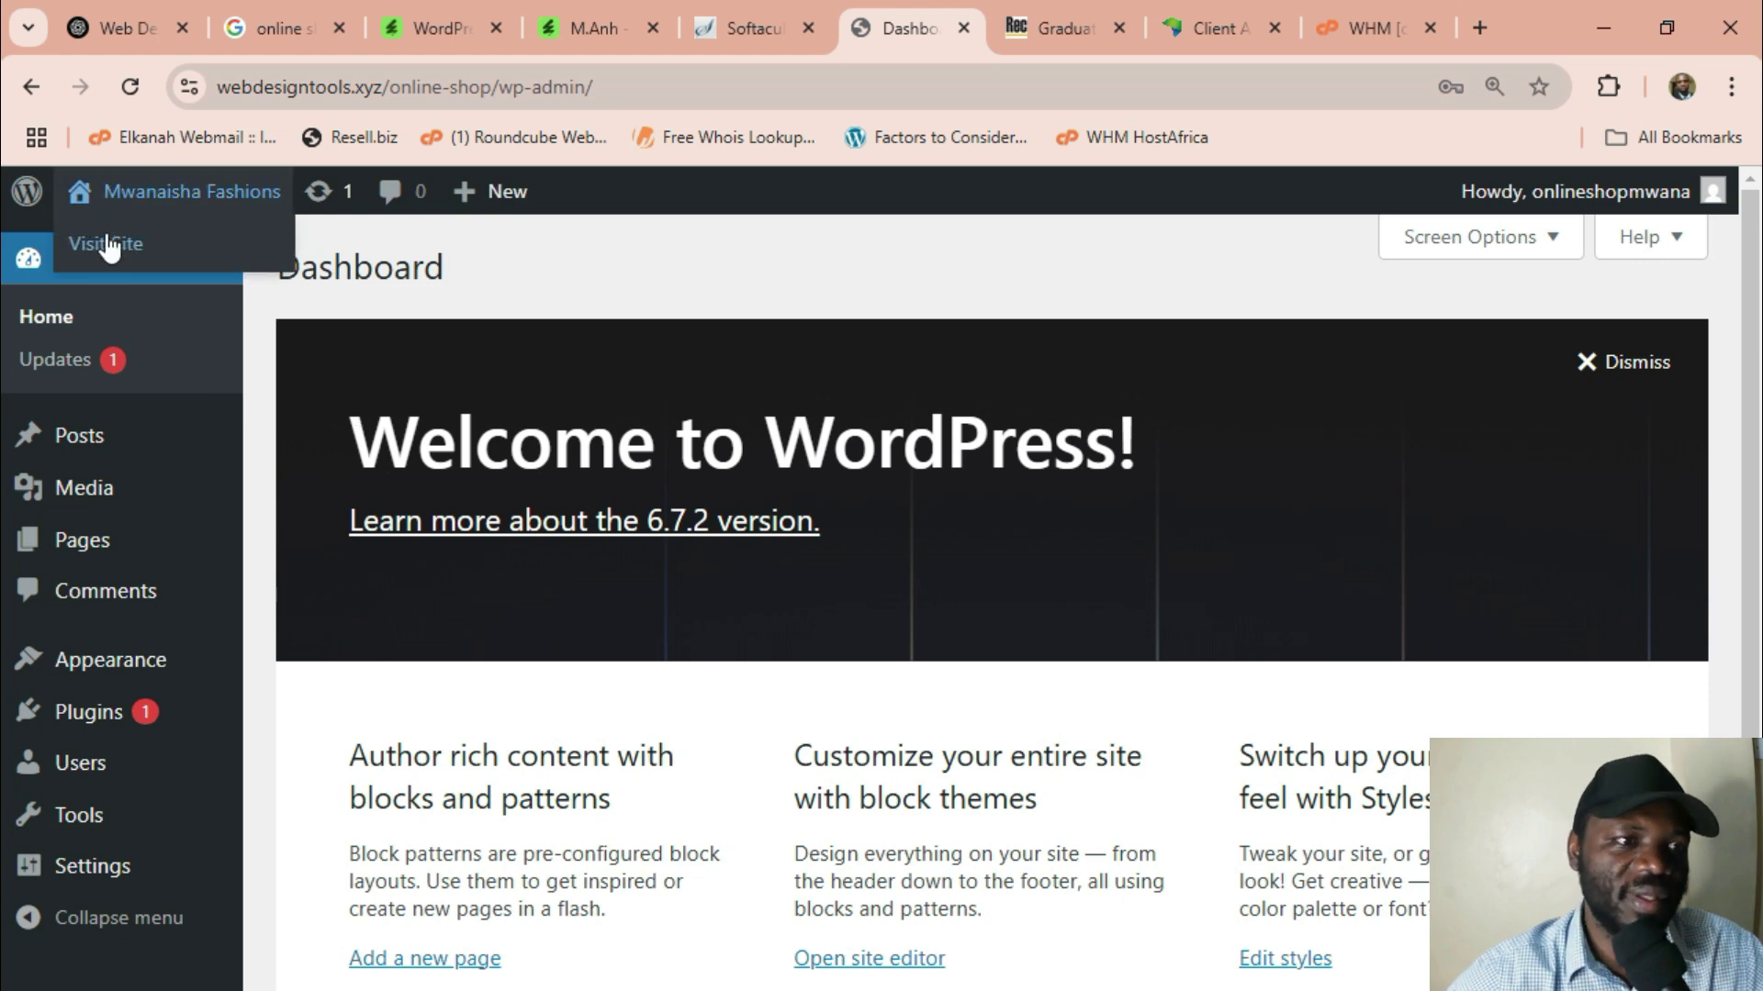
{"action": "right_click", "coordinate": [100, 241]}
{"action": "left_click", "coordinate": [216, 280]}
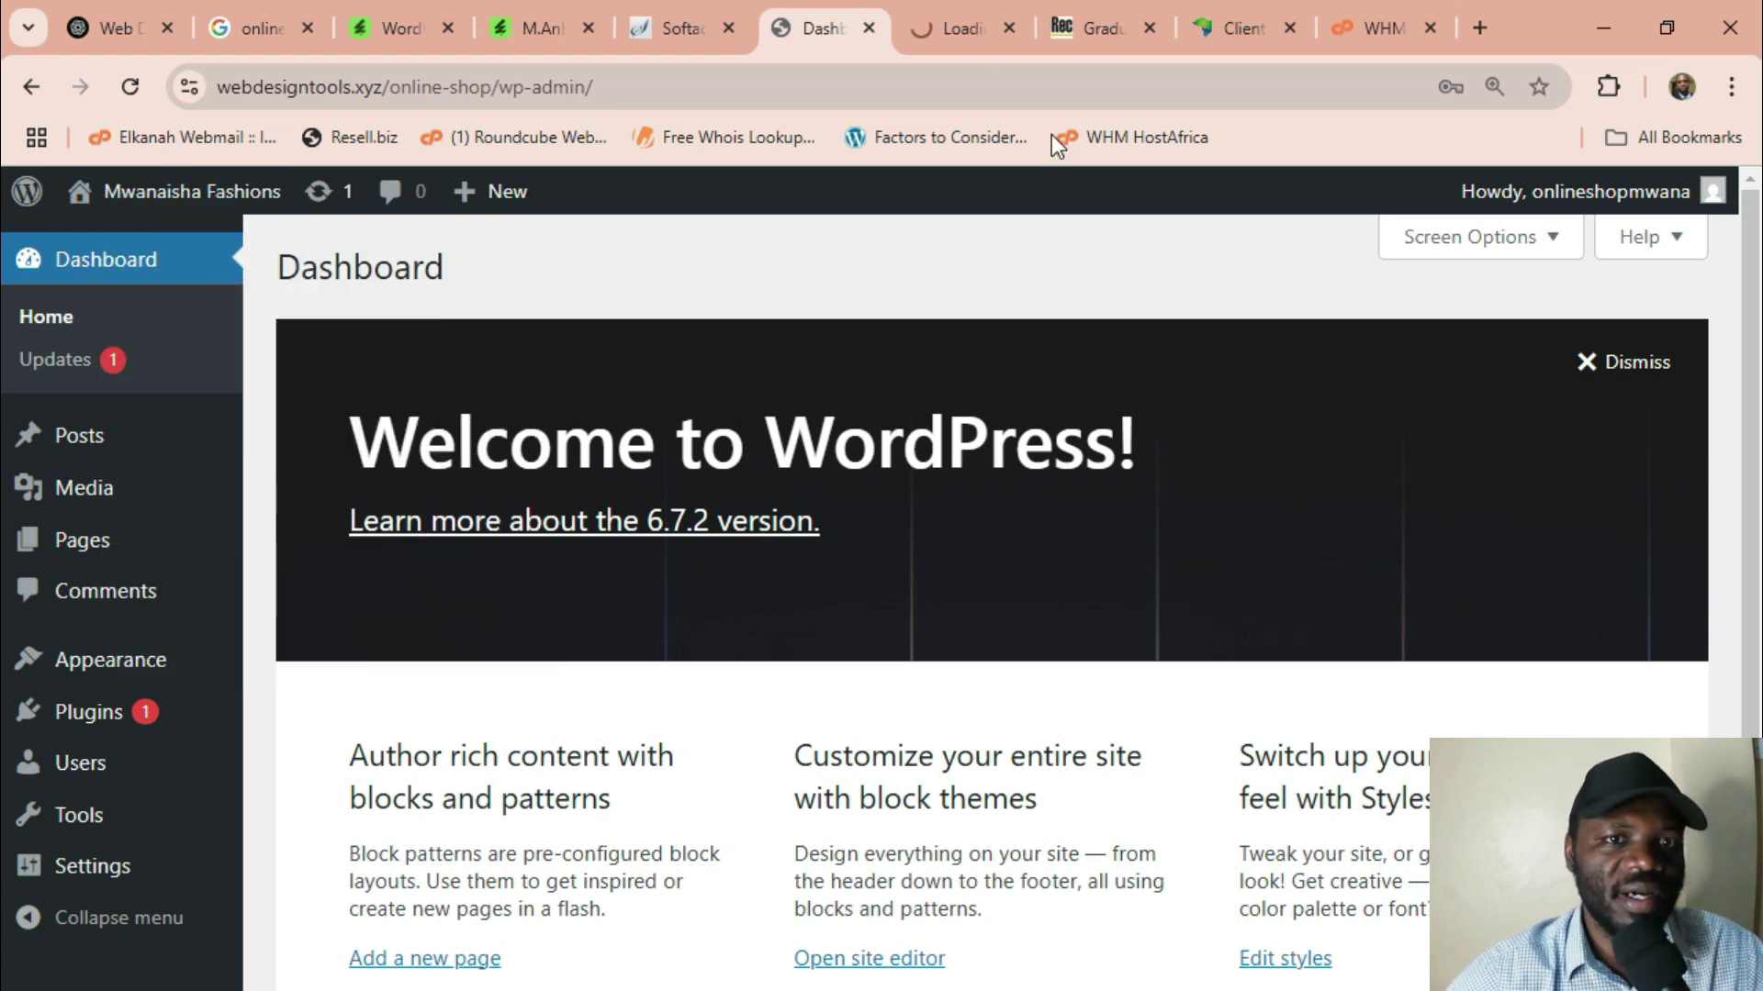
{"action": "left_click", "coordinate": [924, 36]}
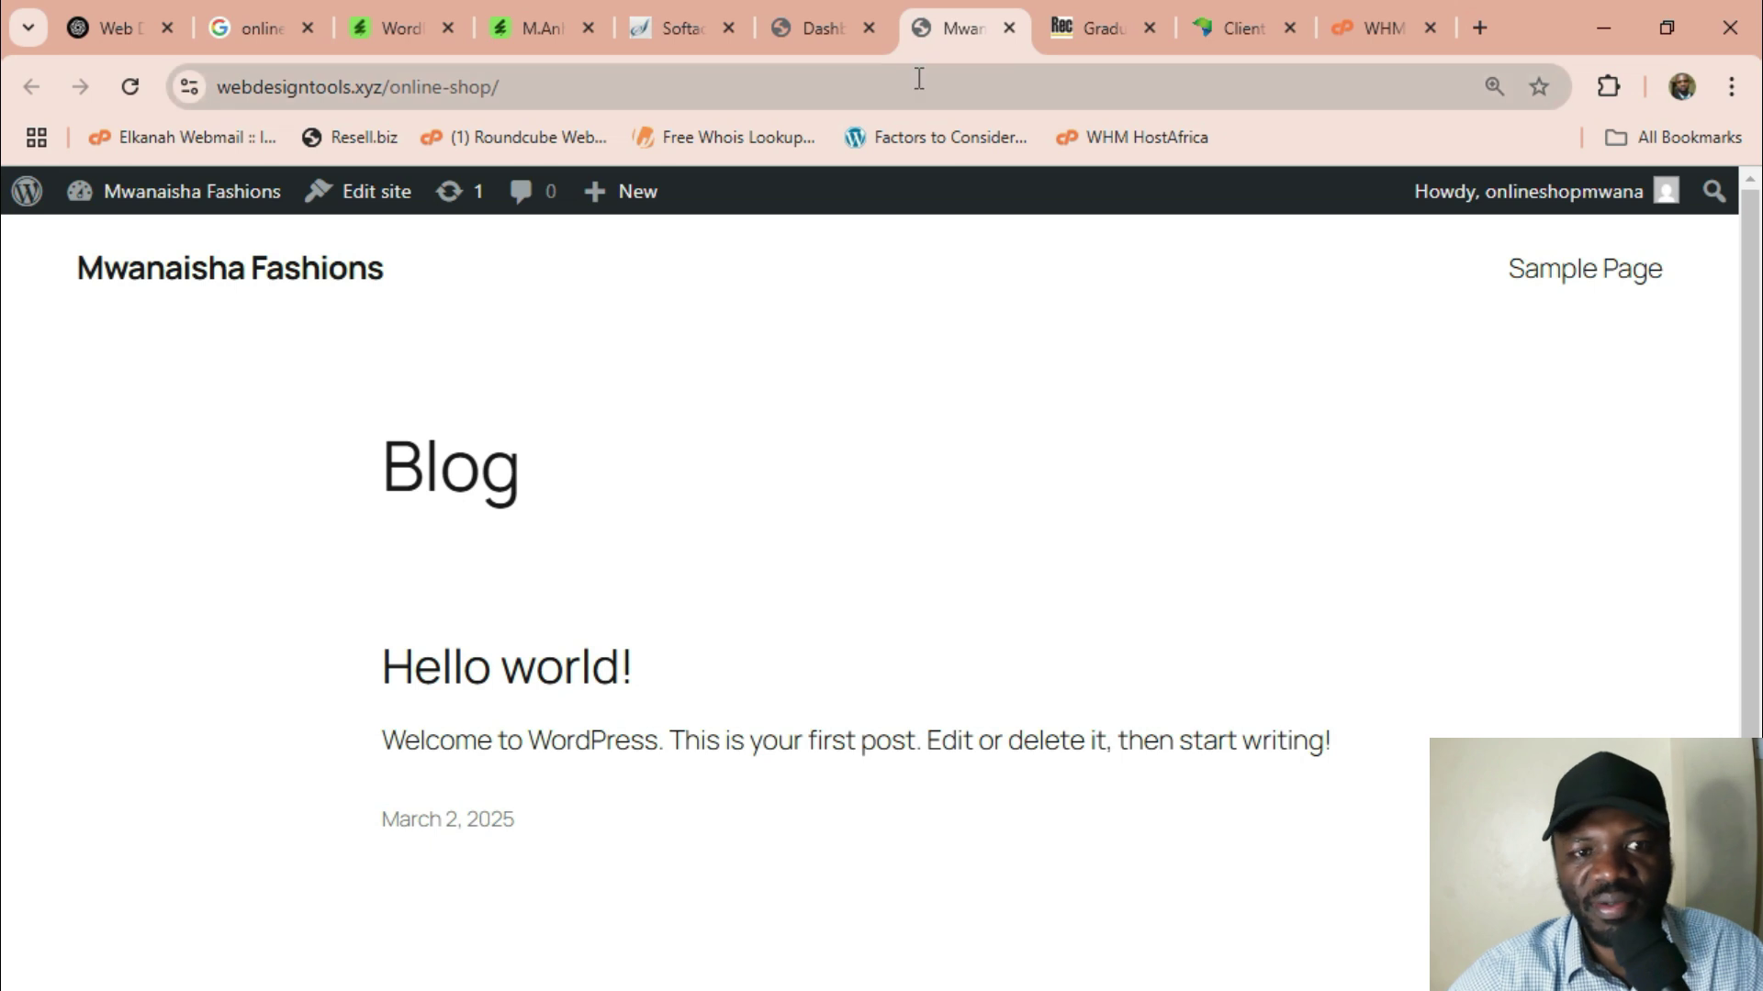
{"action": "scroll", "coordinate": [971, 670], "scroll_direction": "down", "scroll_amount": 5}
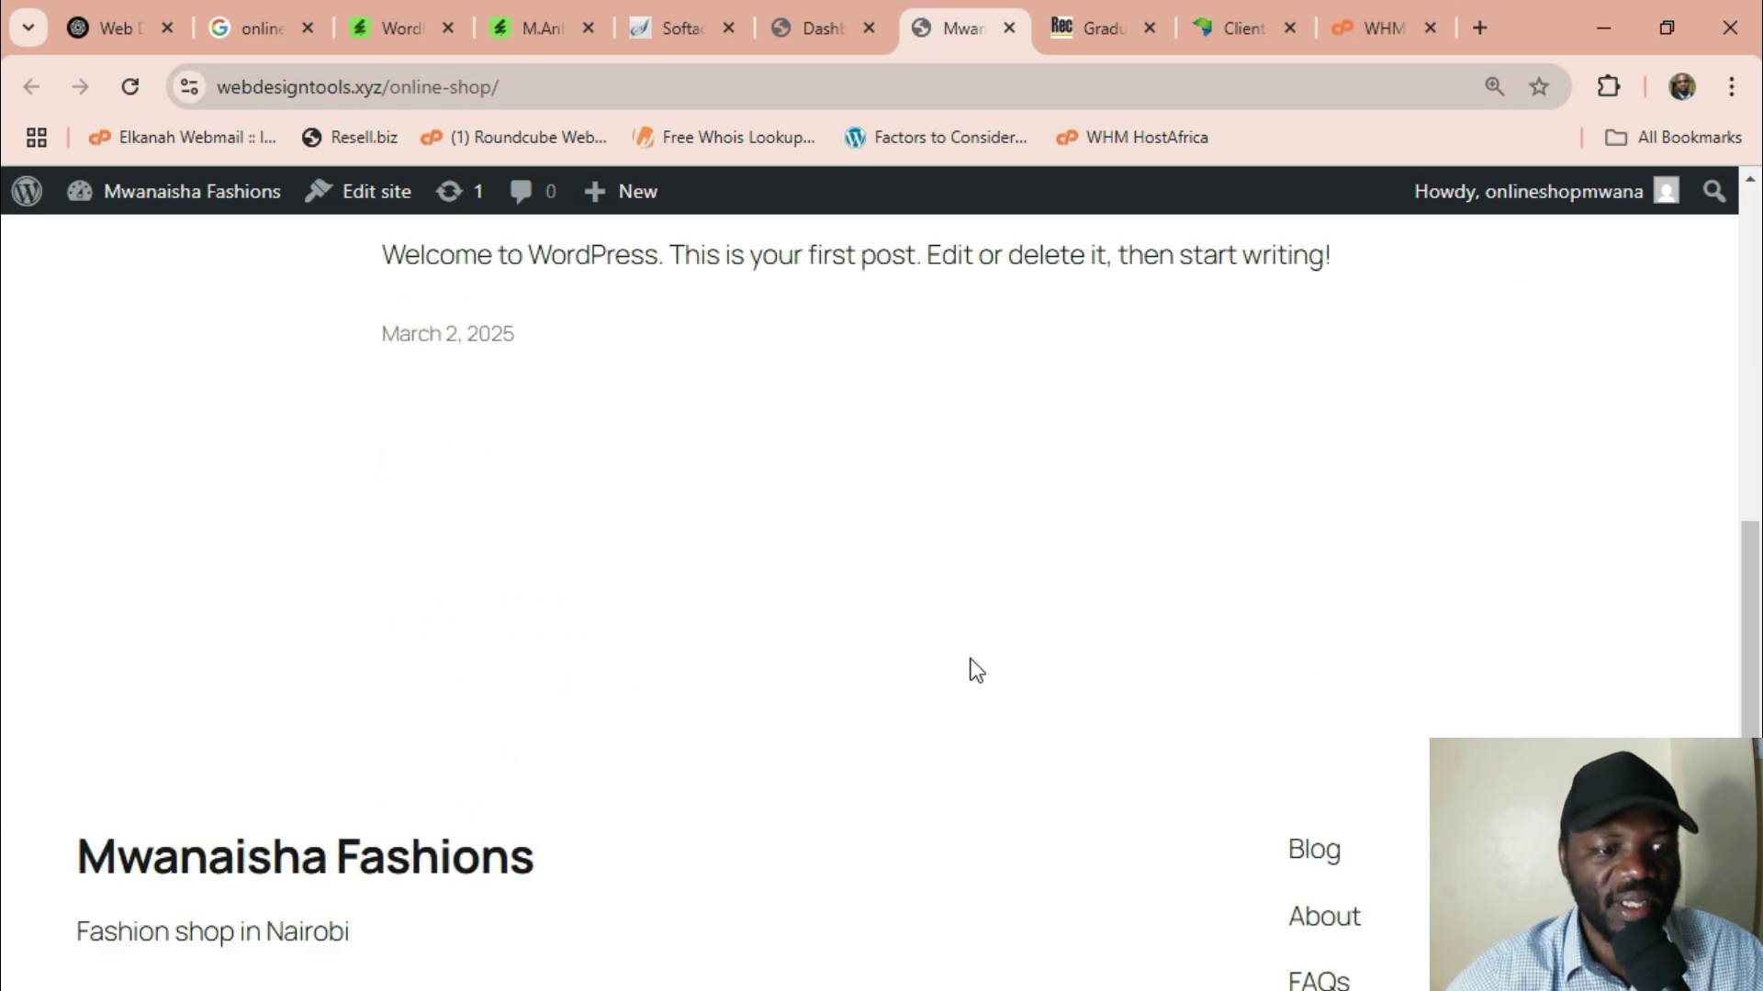
{"action": "scroll", "coordinate": [977, 668], "scroll_direction": "up", "scroll_amount": 5}
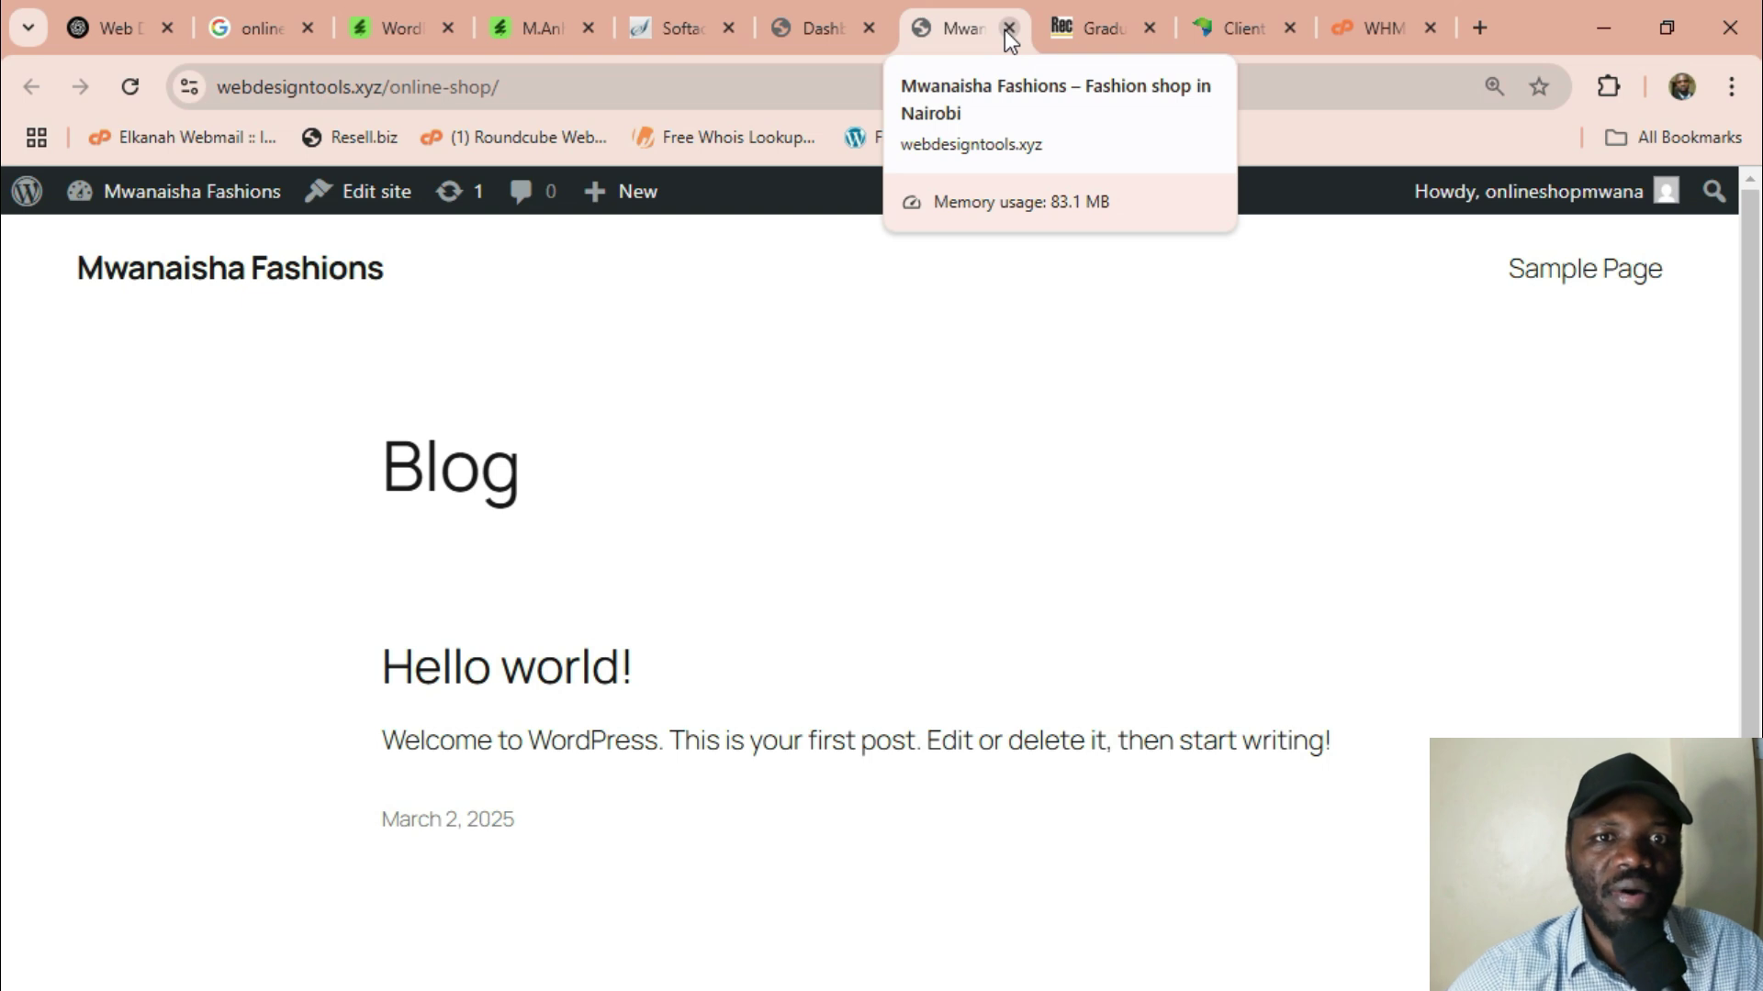
{"action": "left_click", "coordinate": [1008, 29]}
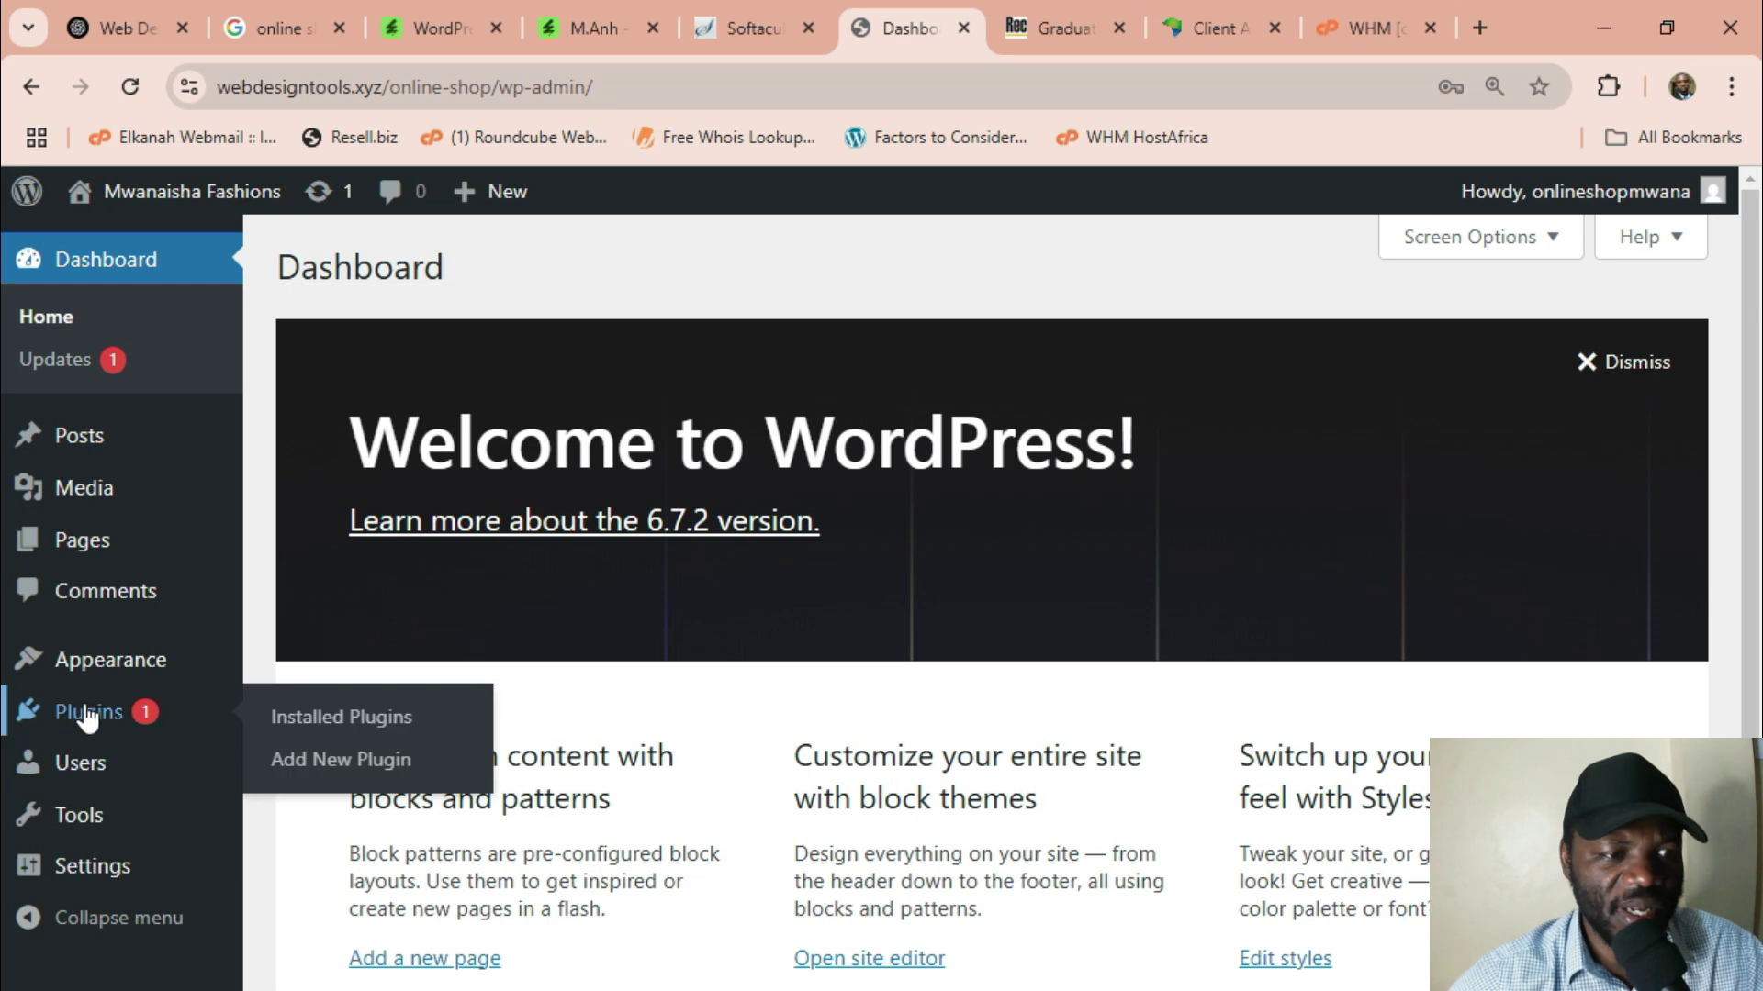
- Search the plugin directory for 'woocommerce' and install the WooCommerce plugin
{"action": "mouse_move", "coordinate": [92, 721]}
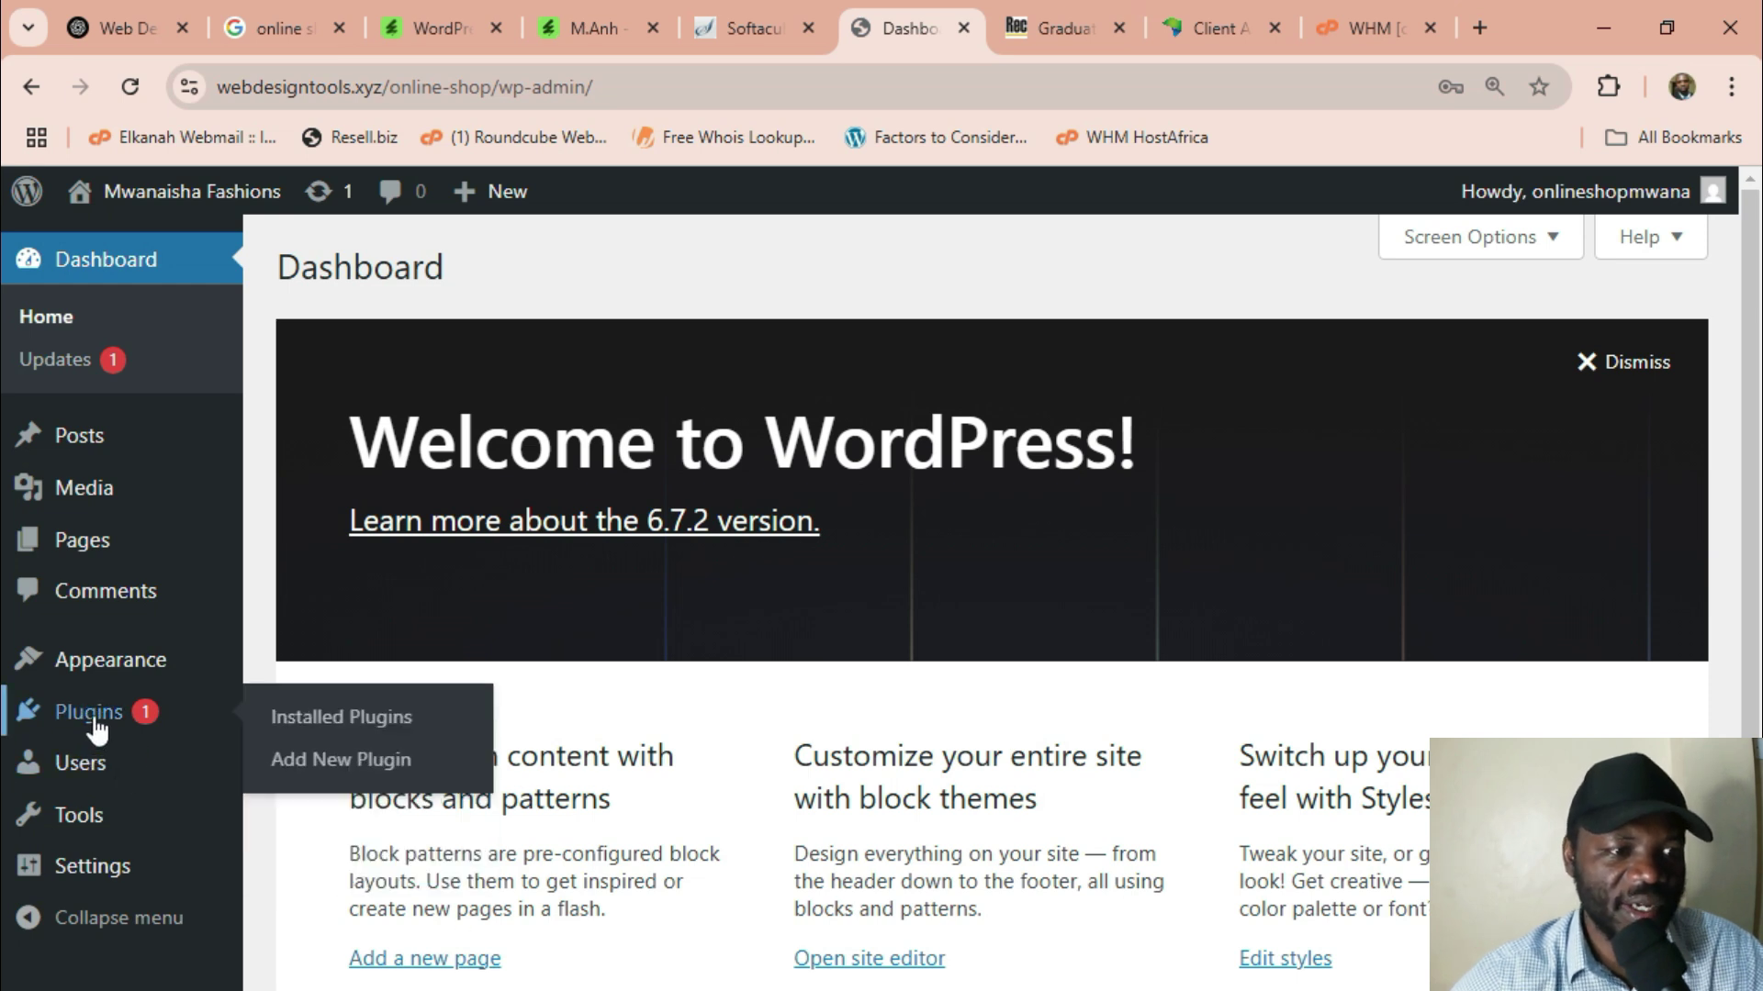
{"action": "left_click", "coordinate": [356, 757]}
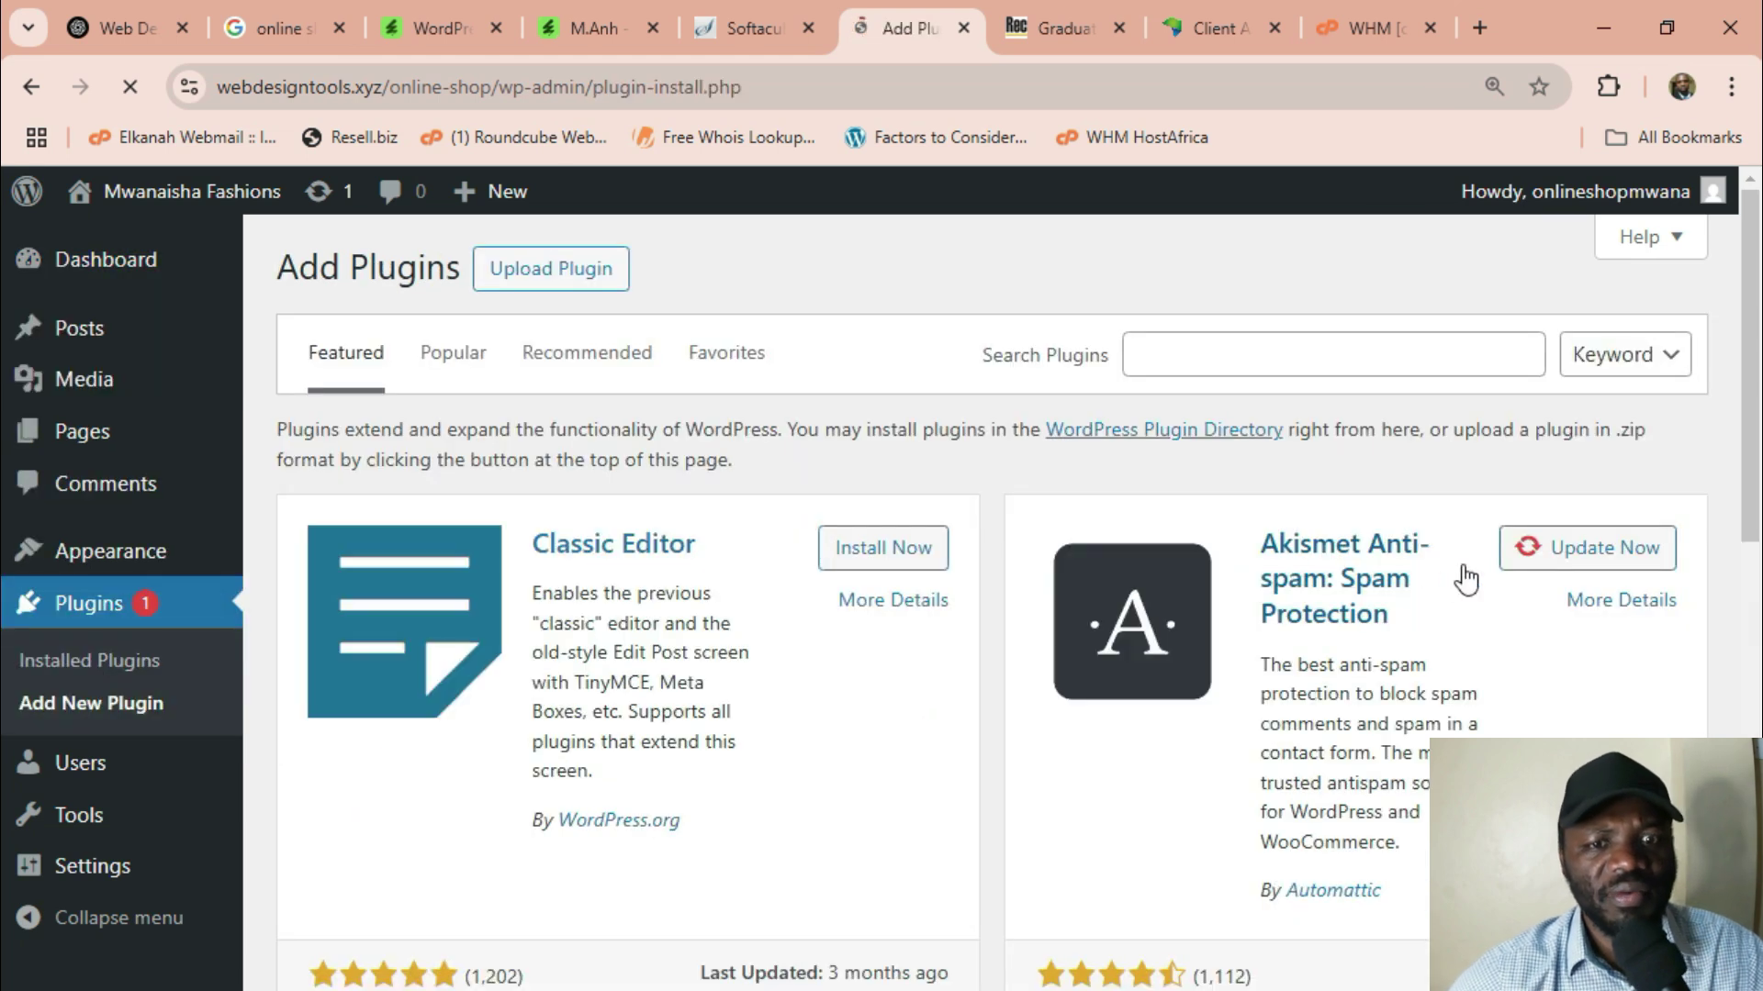
{"action": "left_click", "coordinate": [1290, 354]}
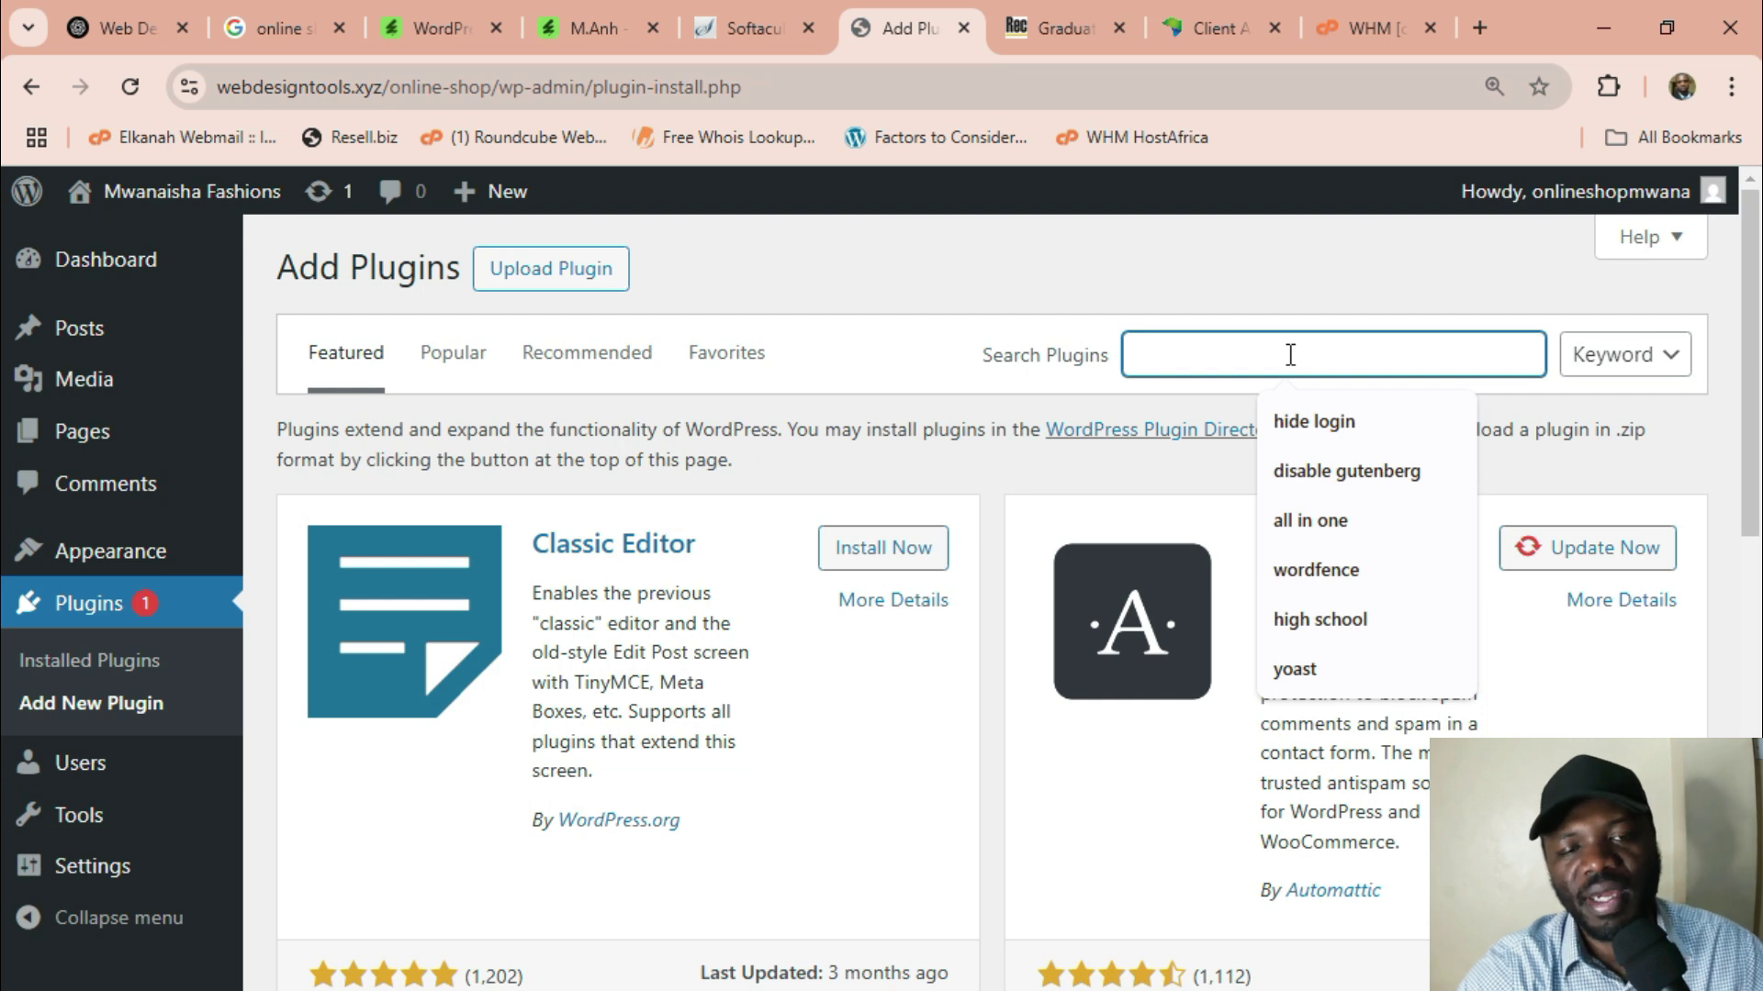
{"action": "type", "text": "wo"}
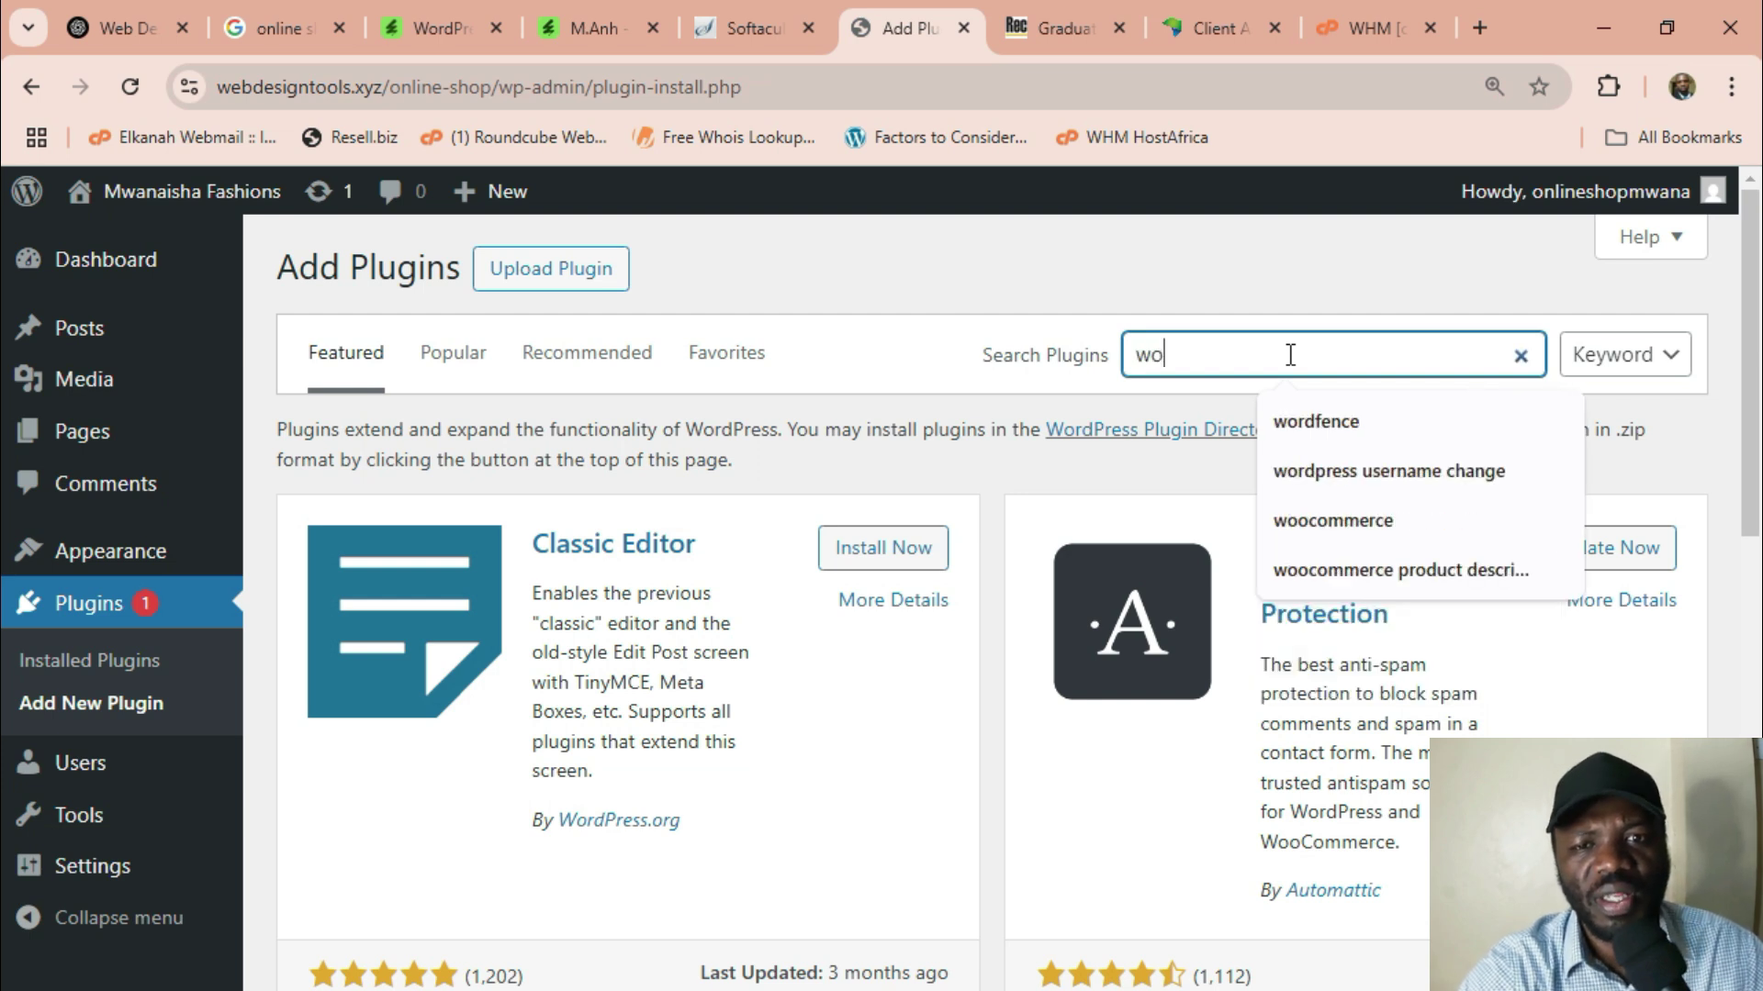
{"action": "type", "text": "ocommerce"}
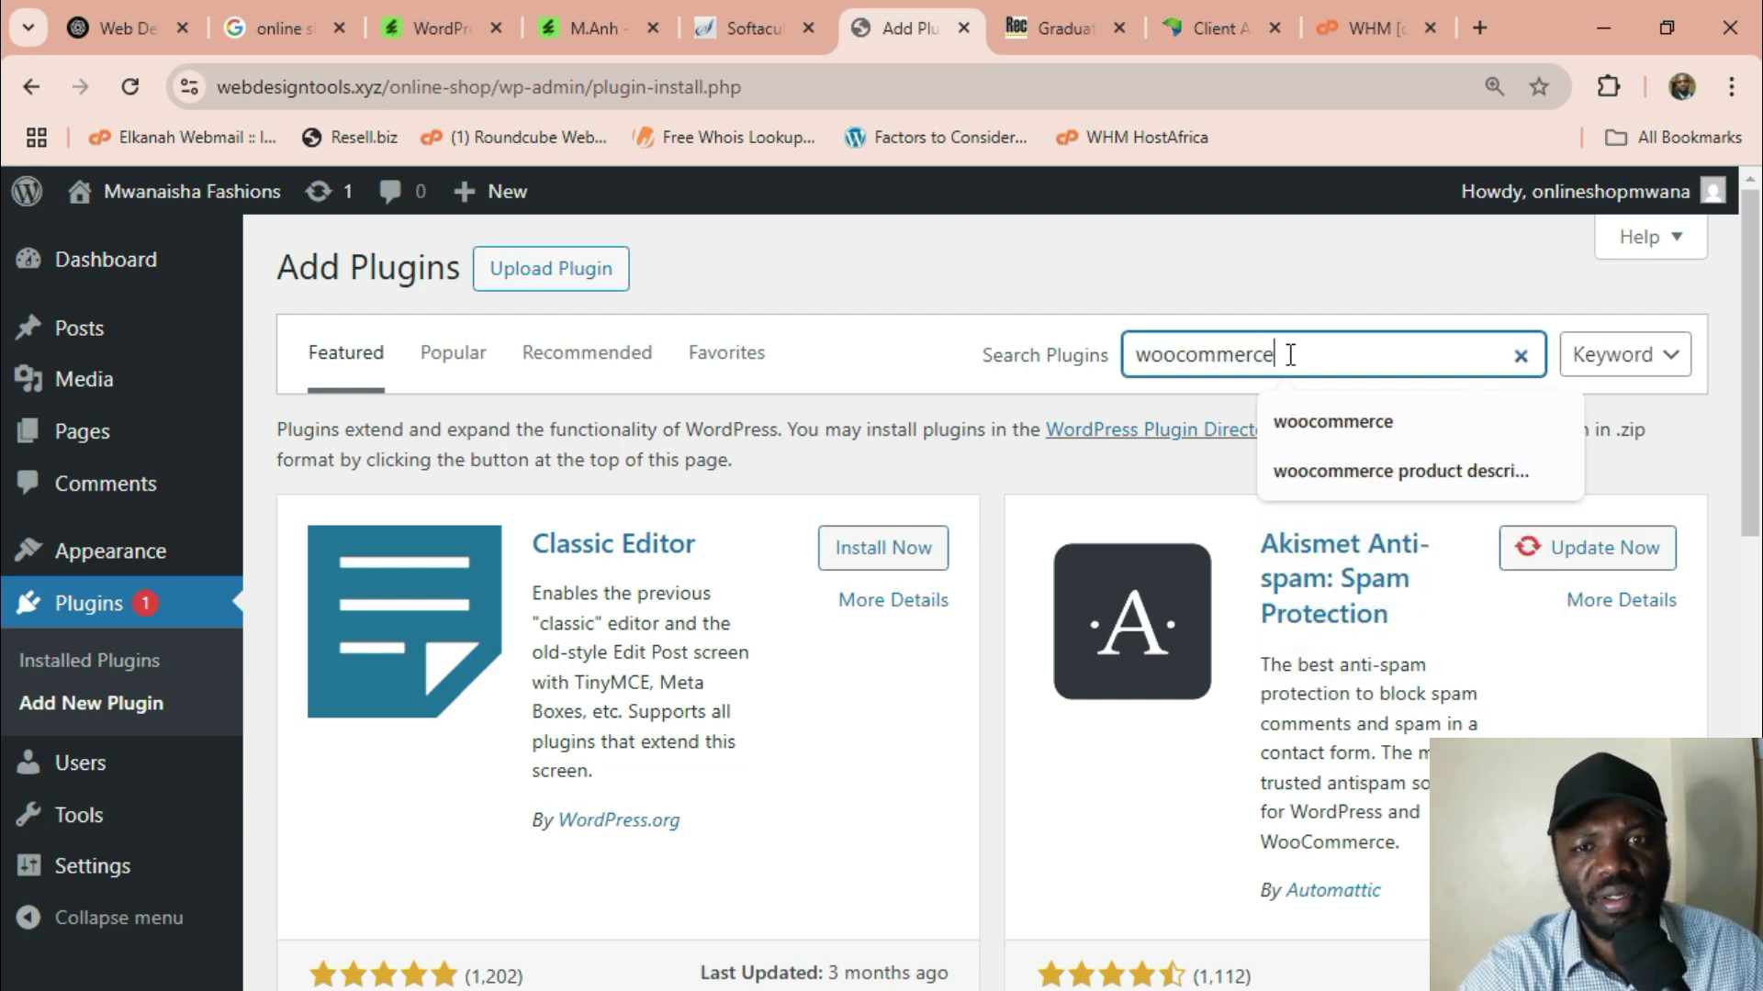
{"action": "key", "text": "ctrl+plus"}
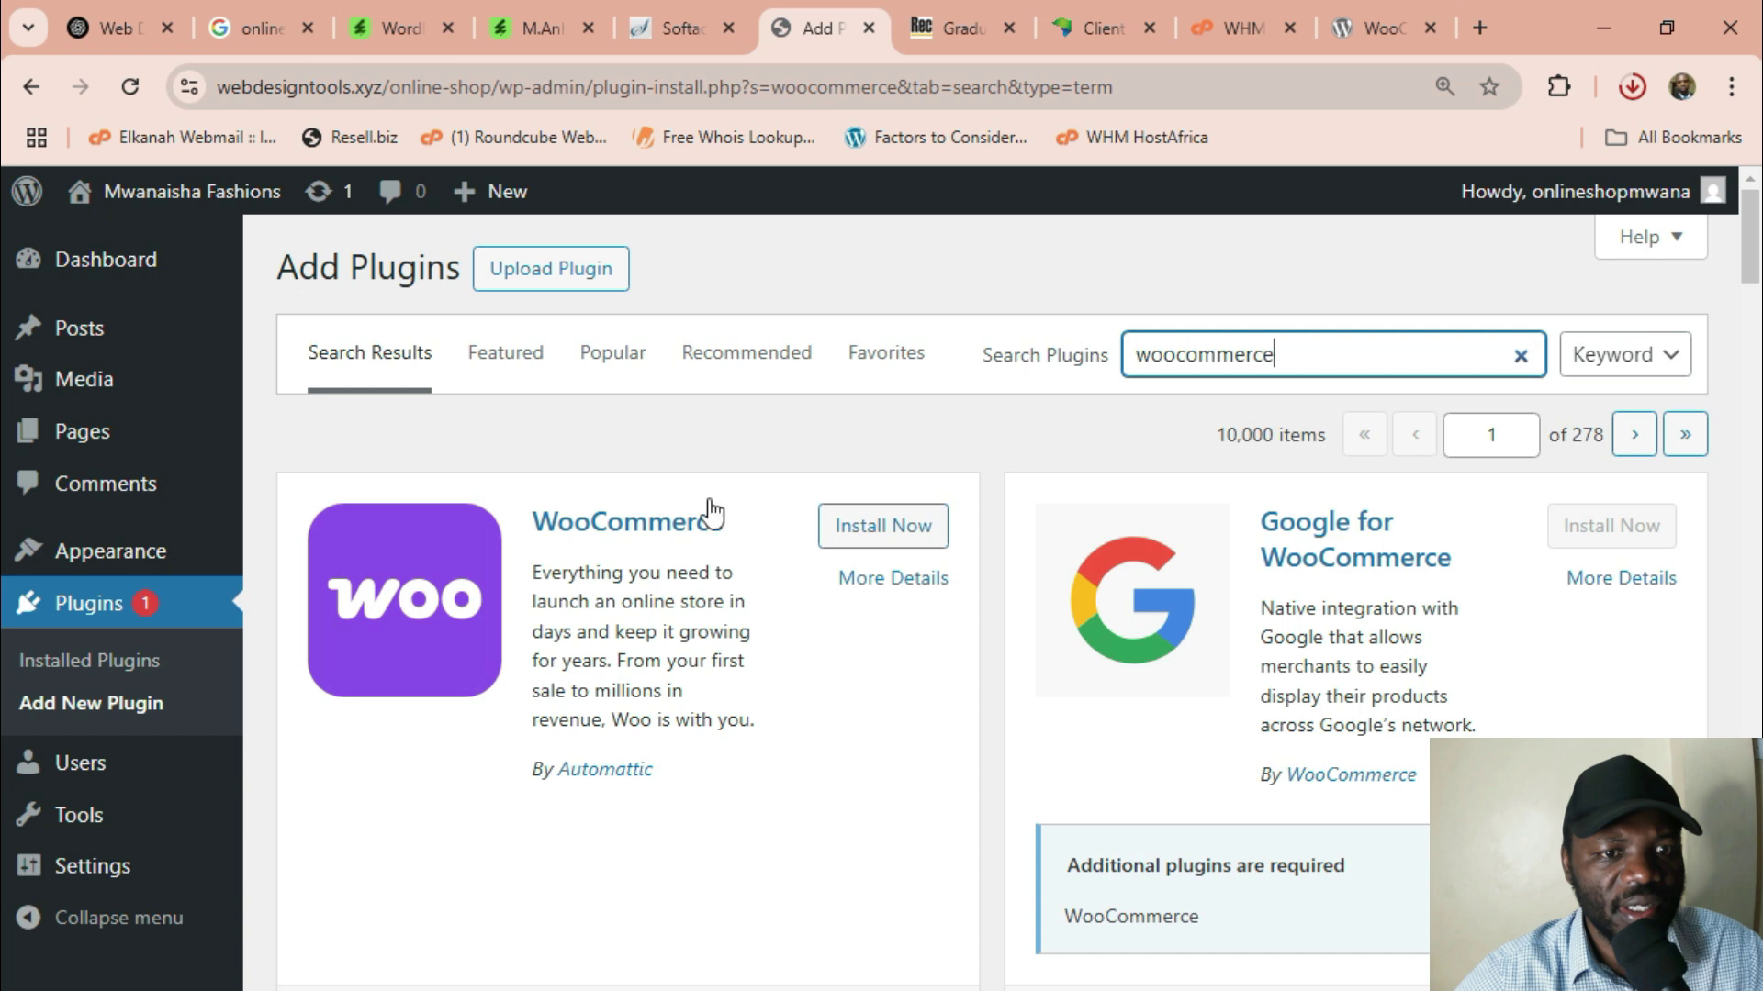
{"action": "left_click", "coordinate": [879, 537]}
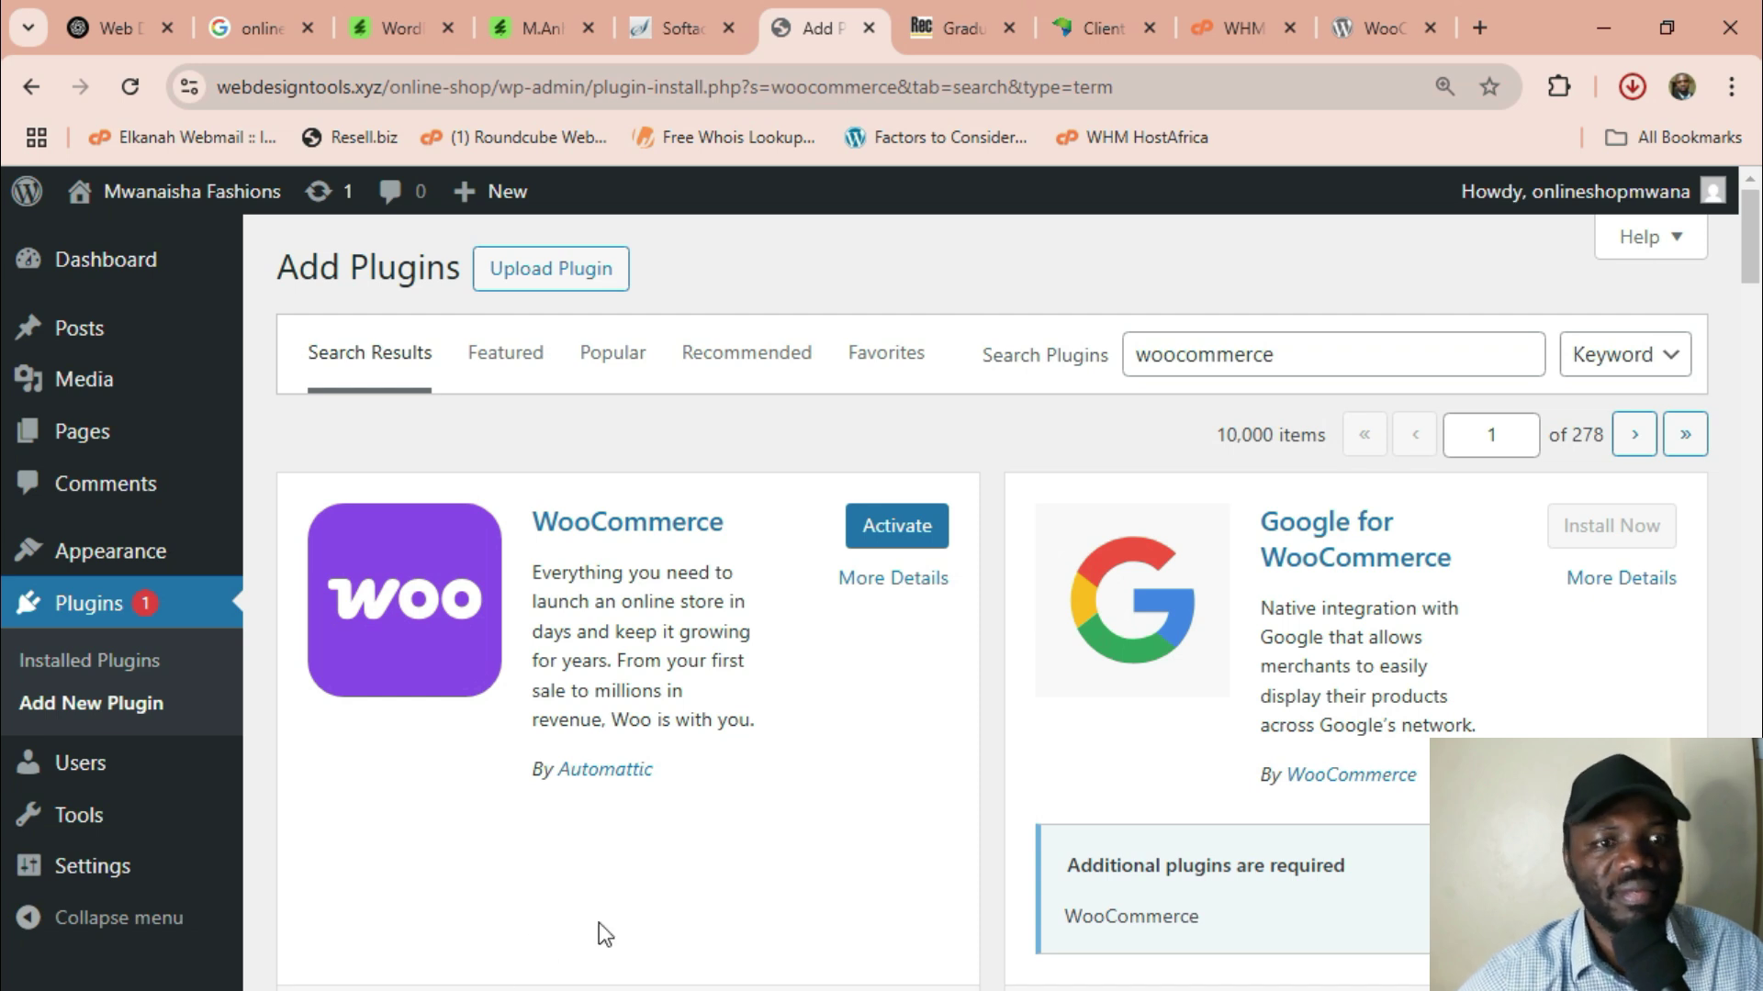
- Activate WooCommerce and launch its store setup wizard in full-screen view
{"action": "left_click", "coordinate": [897, 528]}
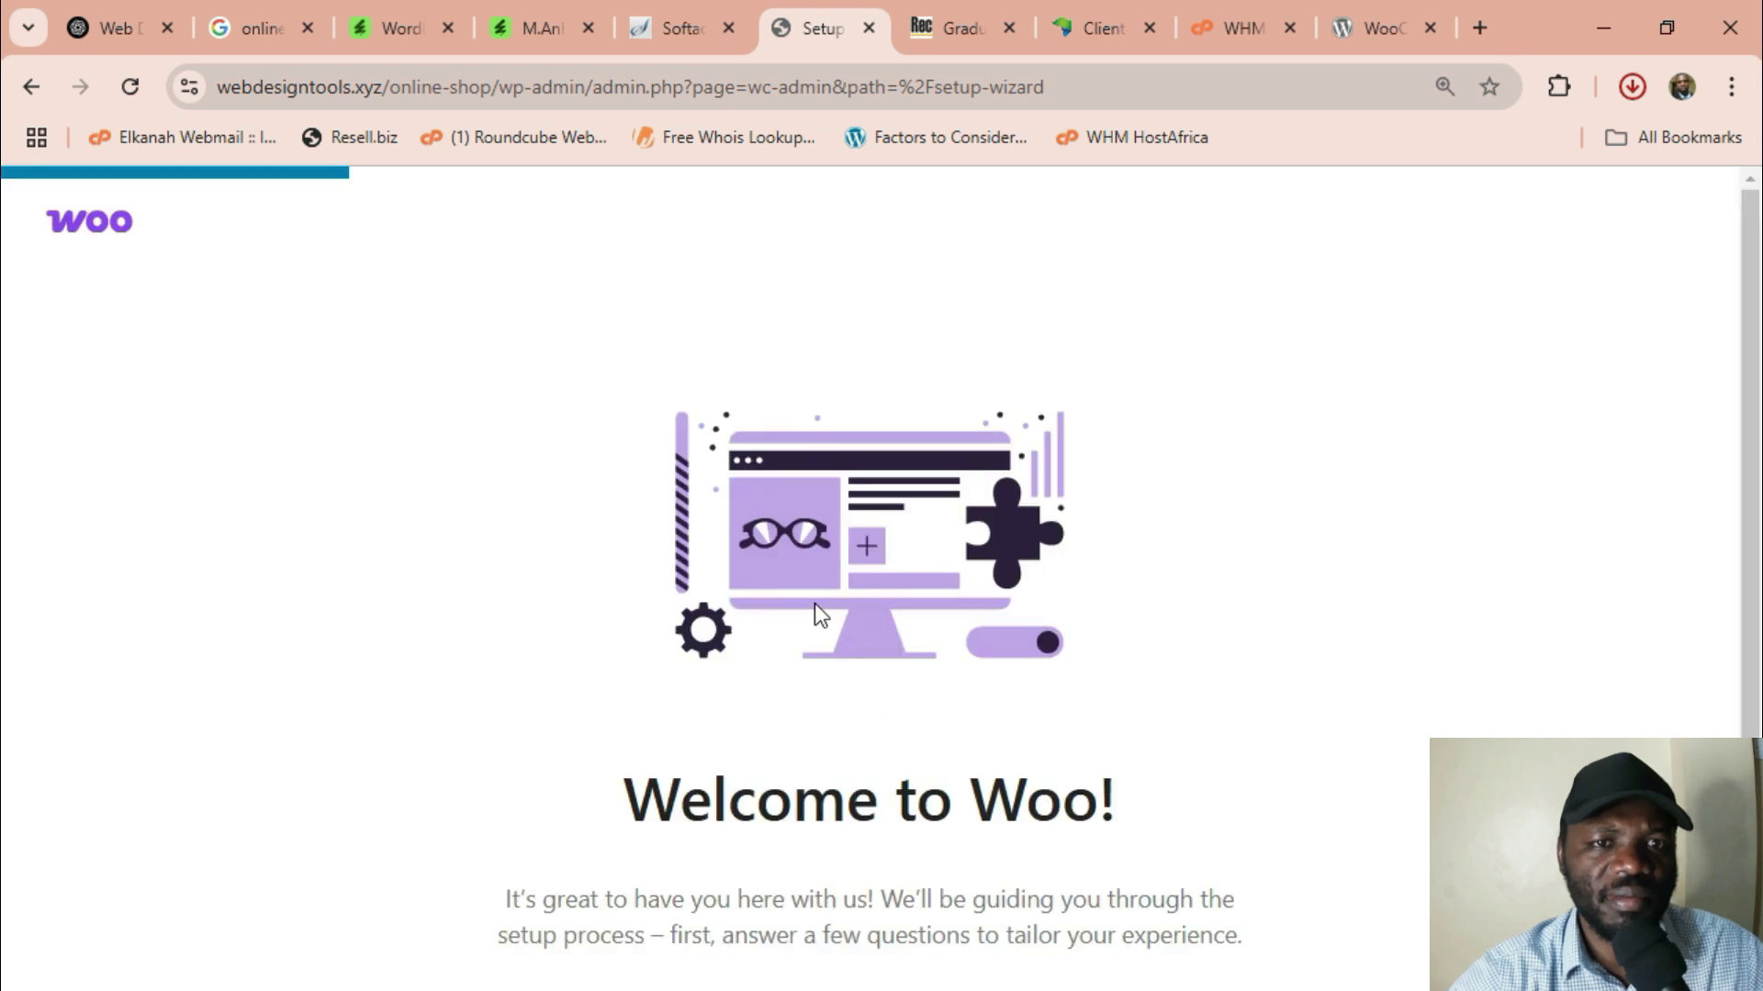
{"action": "scroll", "coordinate": [1007, 732], "scroll_direction": "down", "scroll_amount": 1}
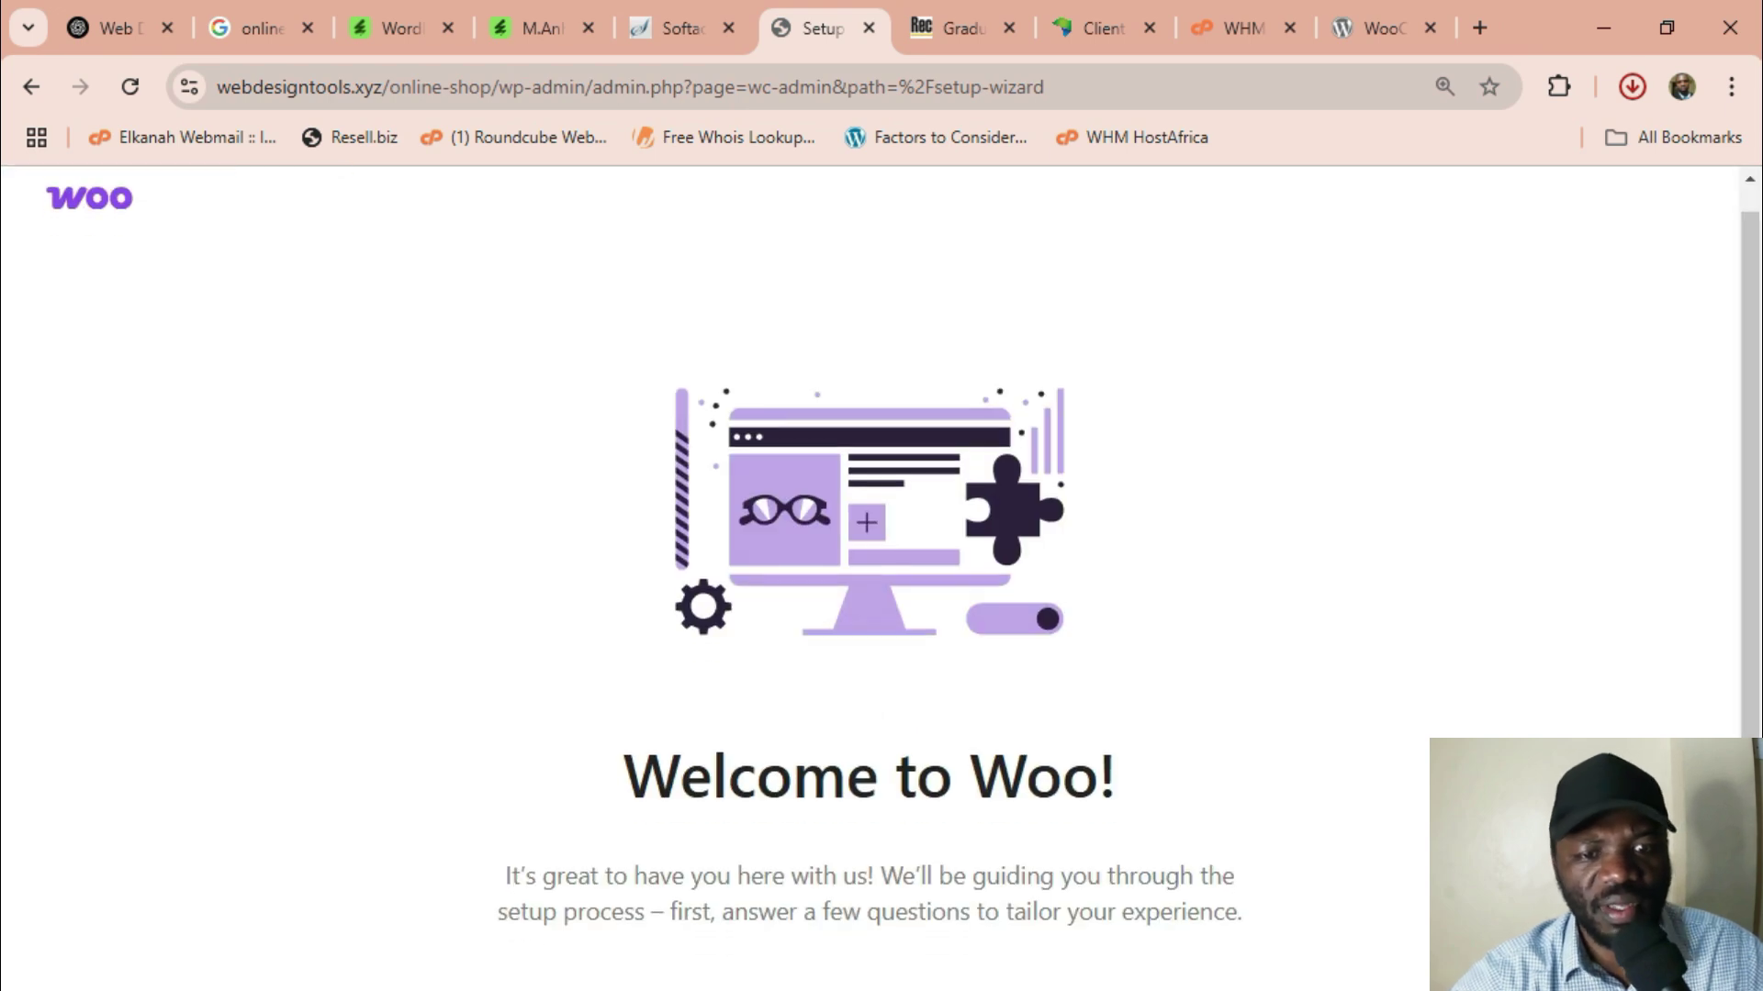
{"action": "key", "text": "F11"}
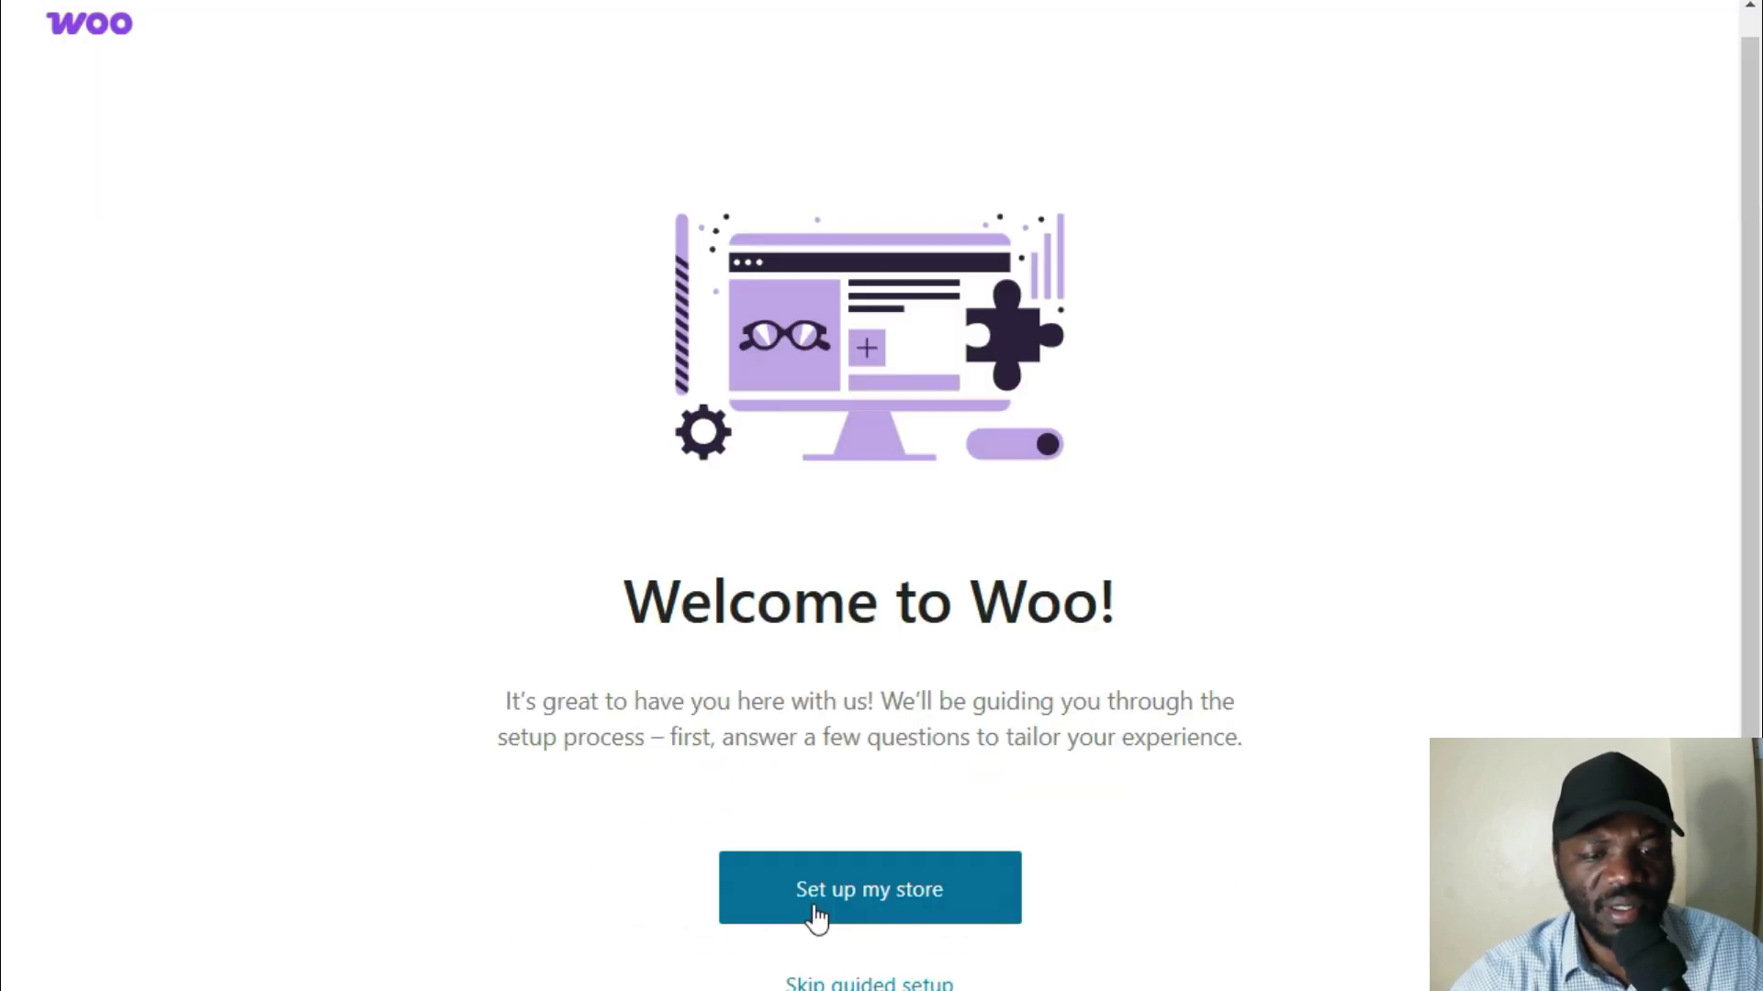
{"action": "scroll", "coordinate": [1037, 762], "scroll_direction": "down", "scroll_amount": 2}
{"action": "key", "text": "Return"}
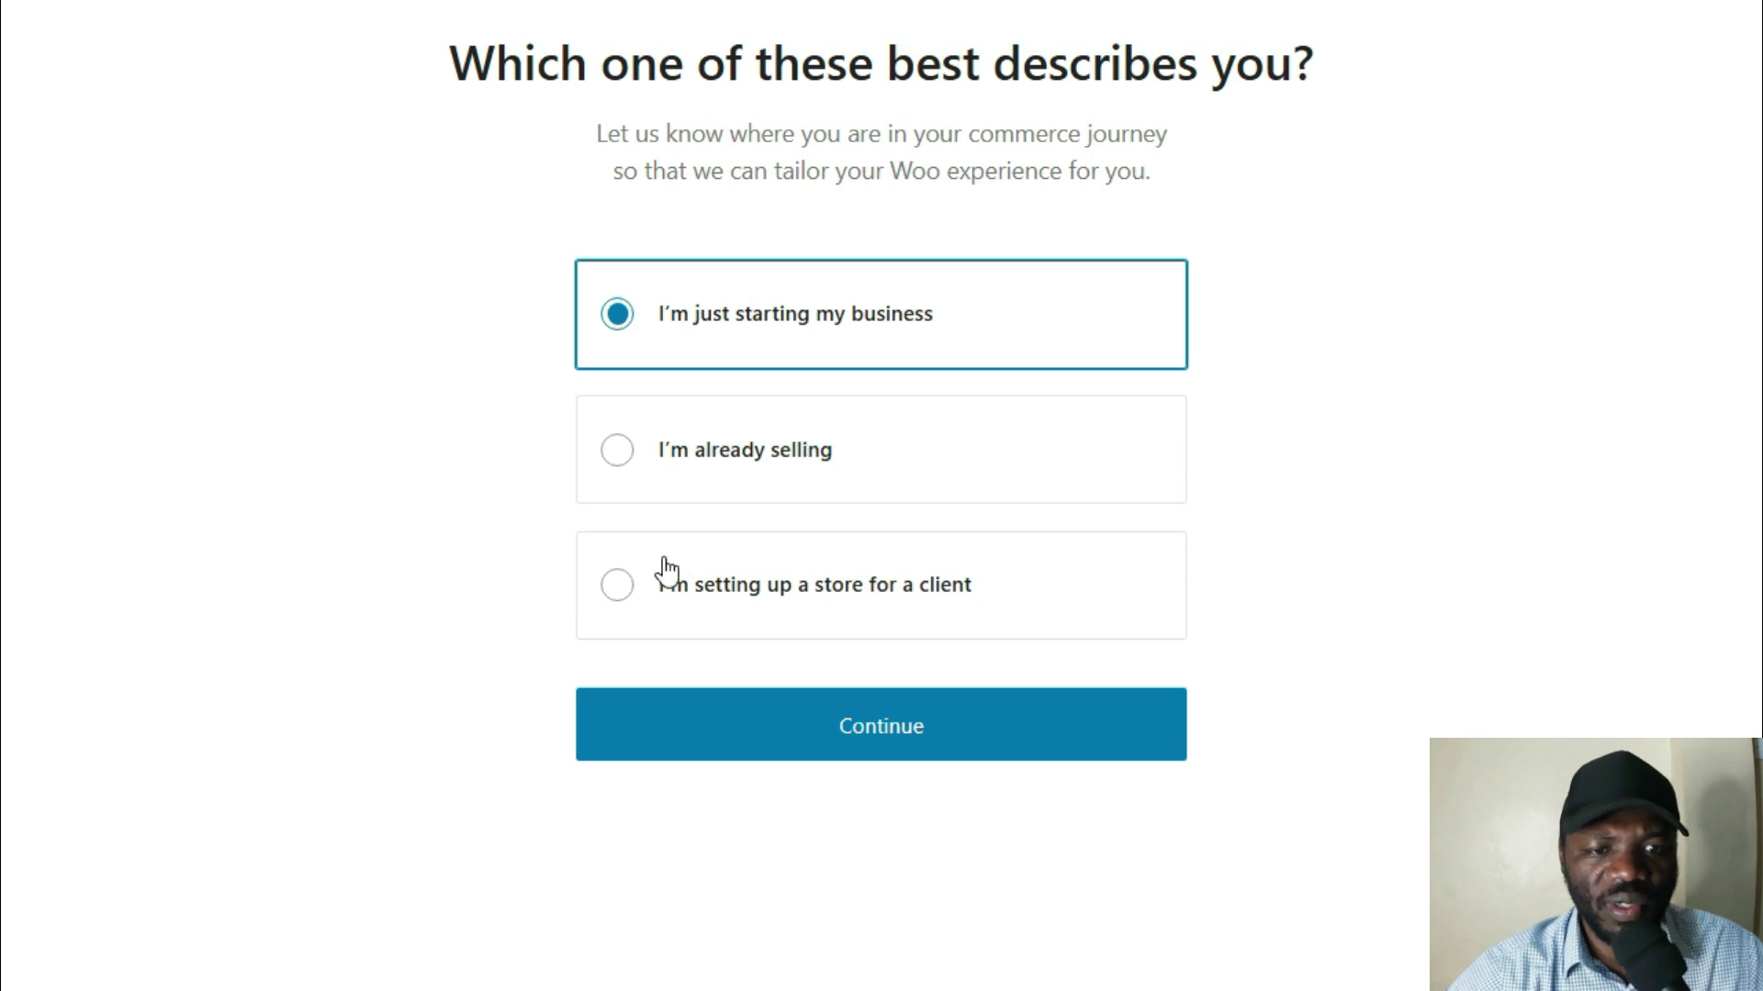
- Answer that the business is already selling, but offline only
{"action": "left_click", "coordinate": [617, 454]}
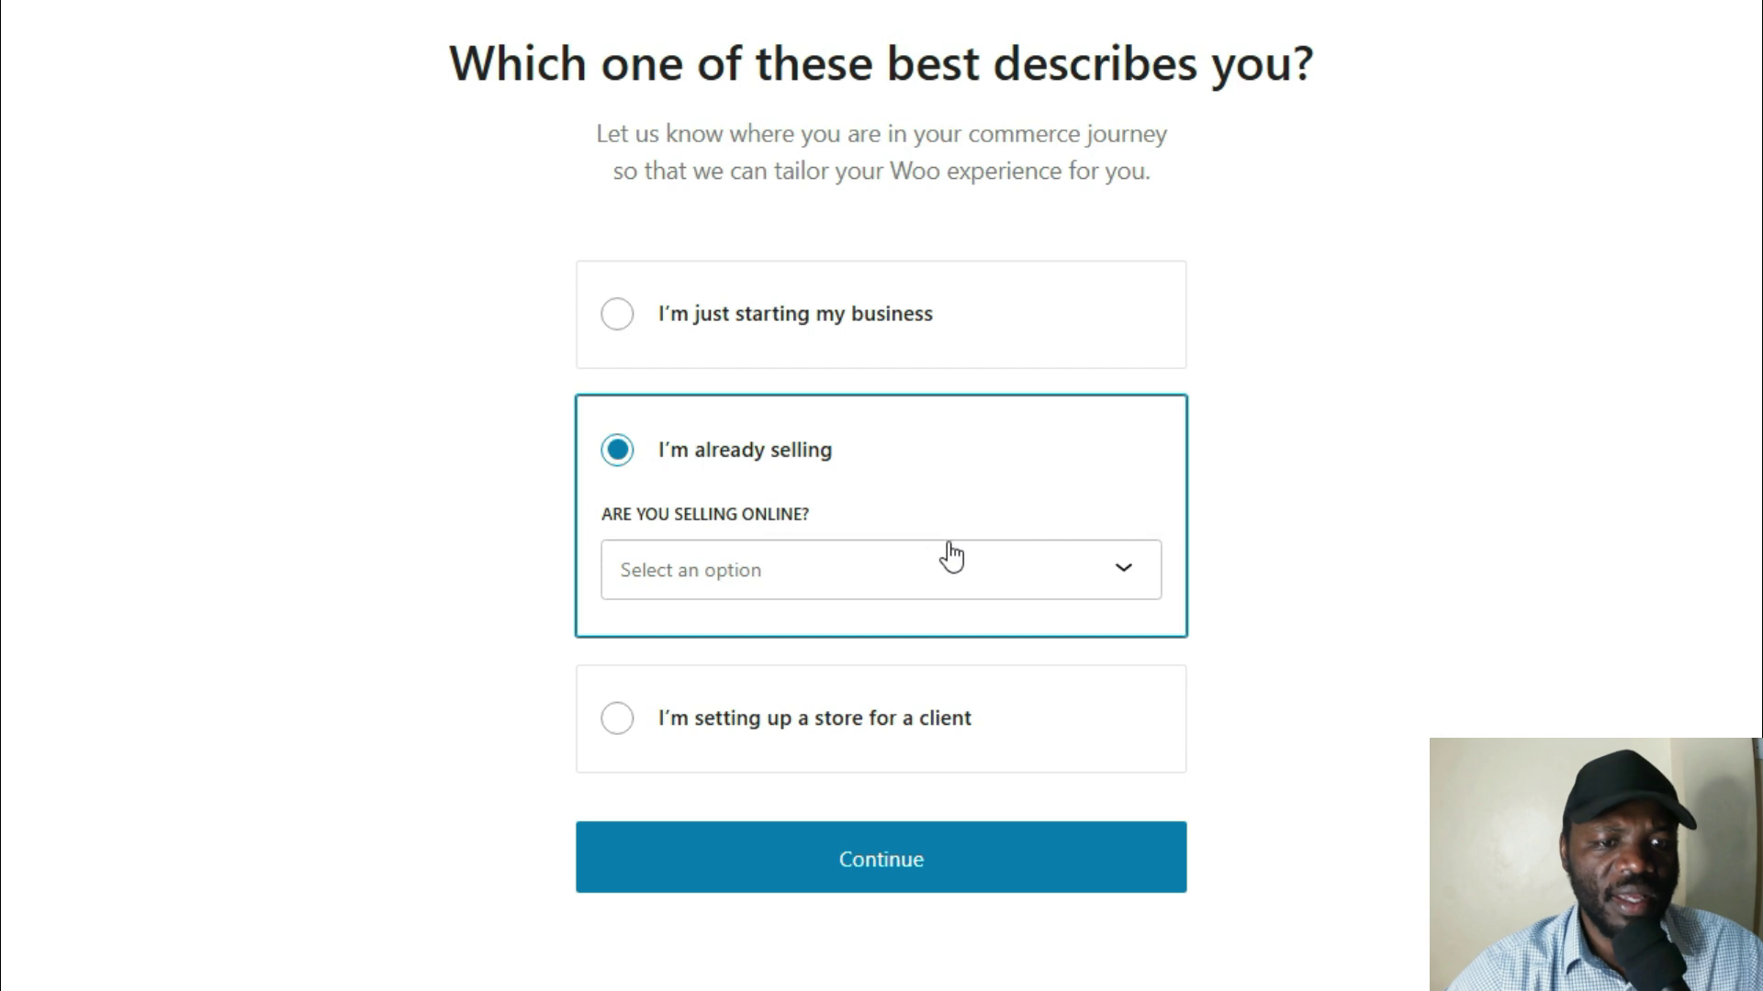
{"action": "left_click", "coordinate": [838, 588]}
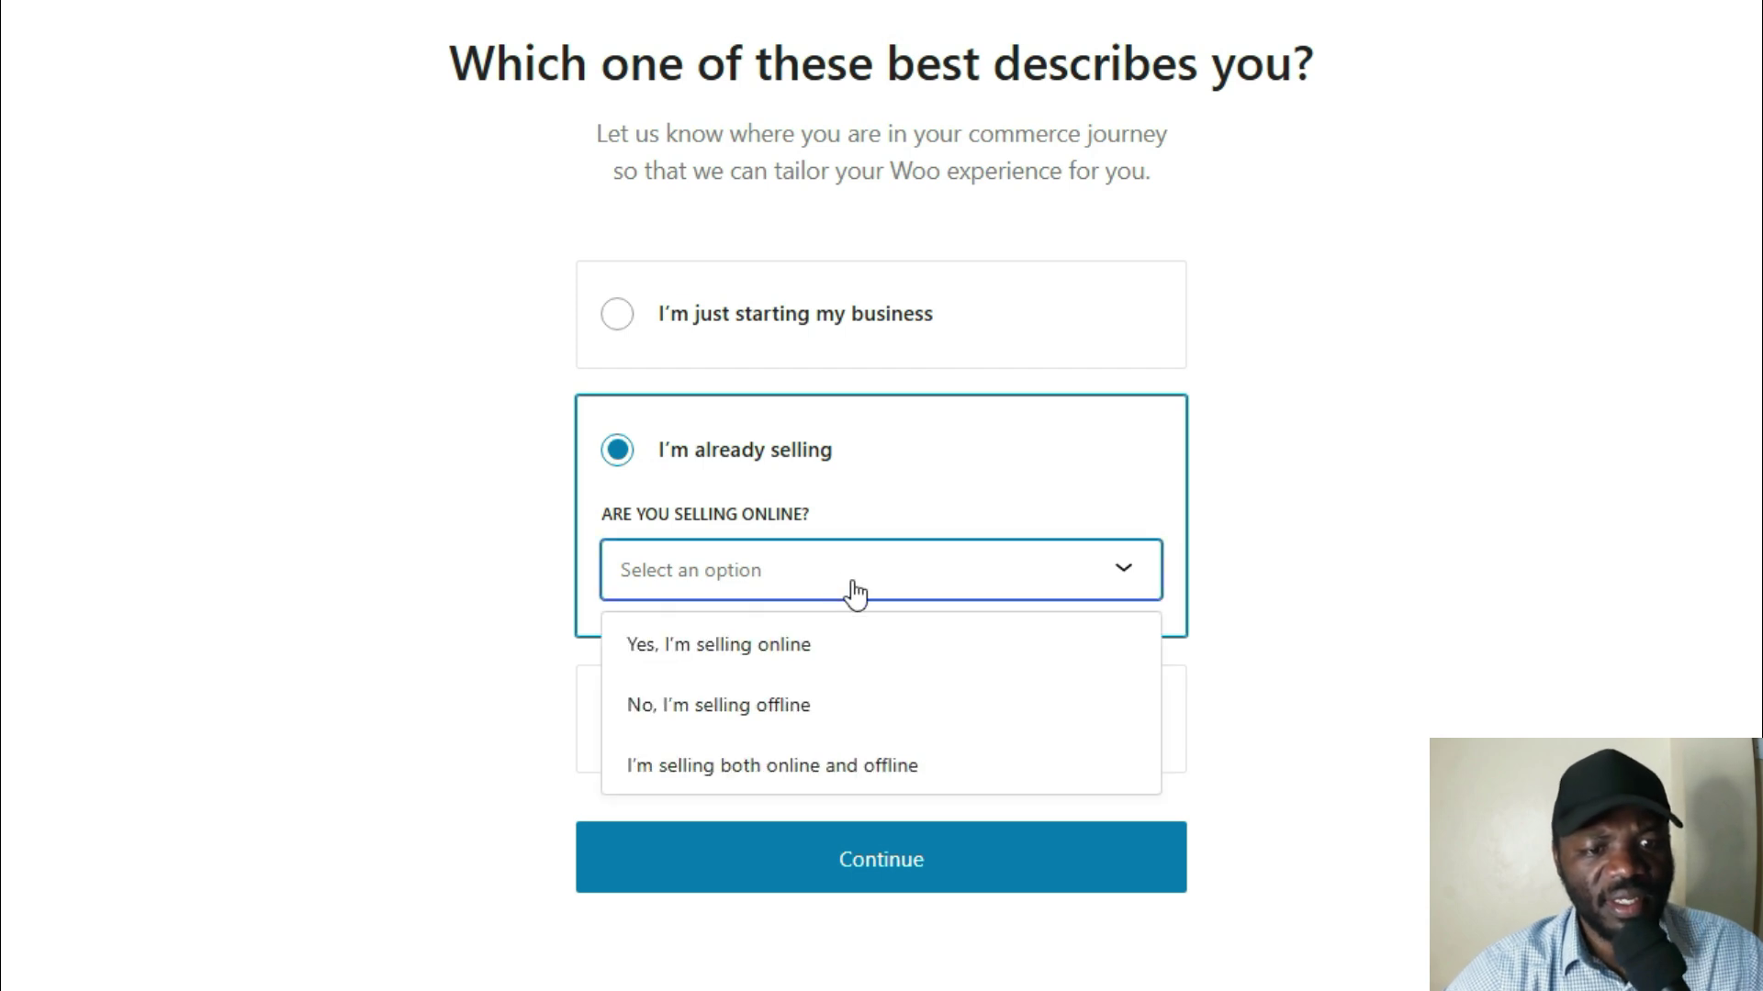
{"action": "left_click", "coordinate": [733, 712]}
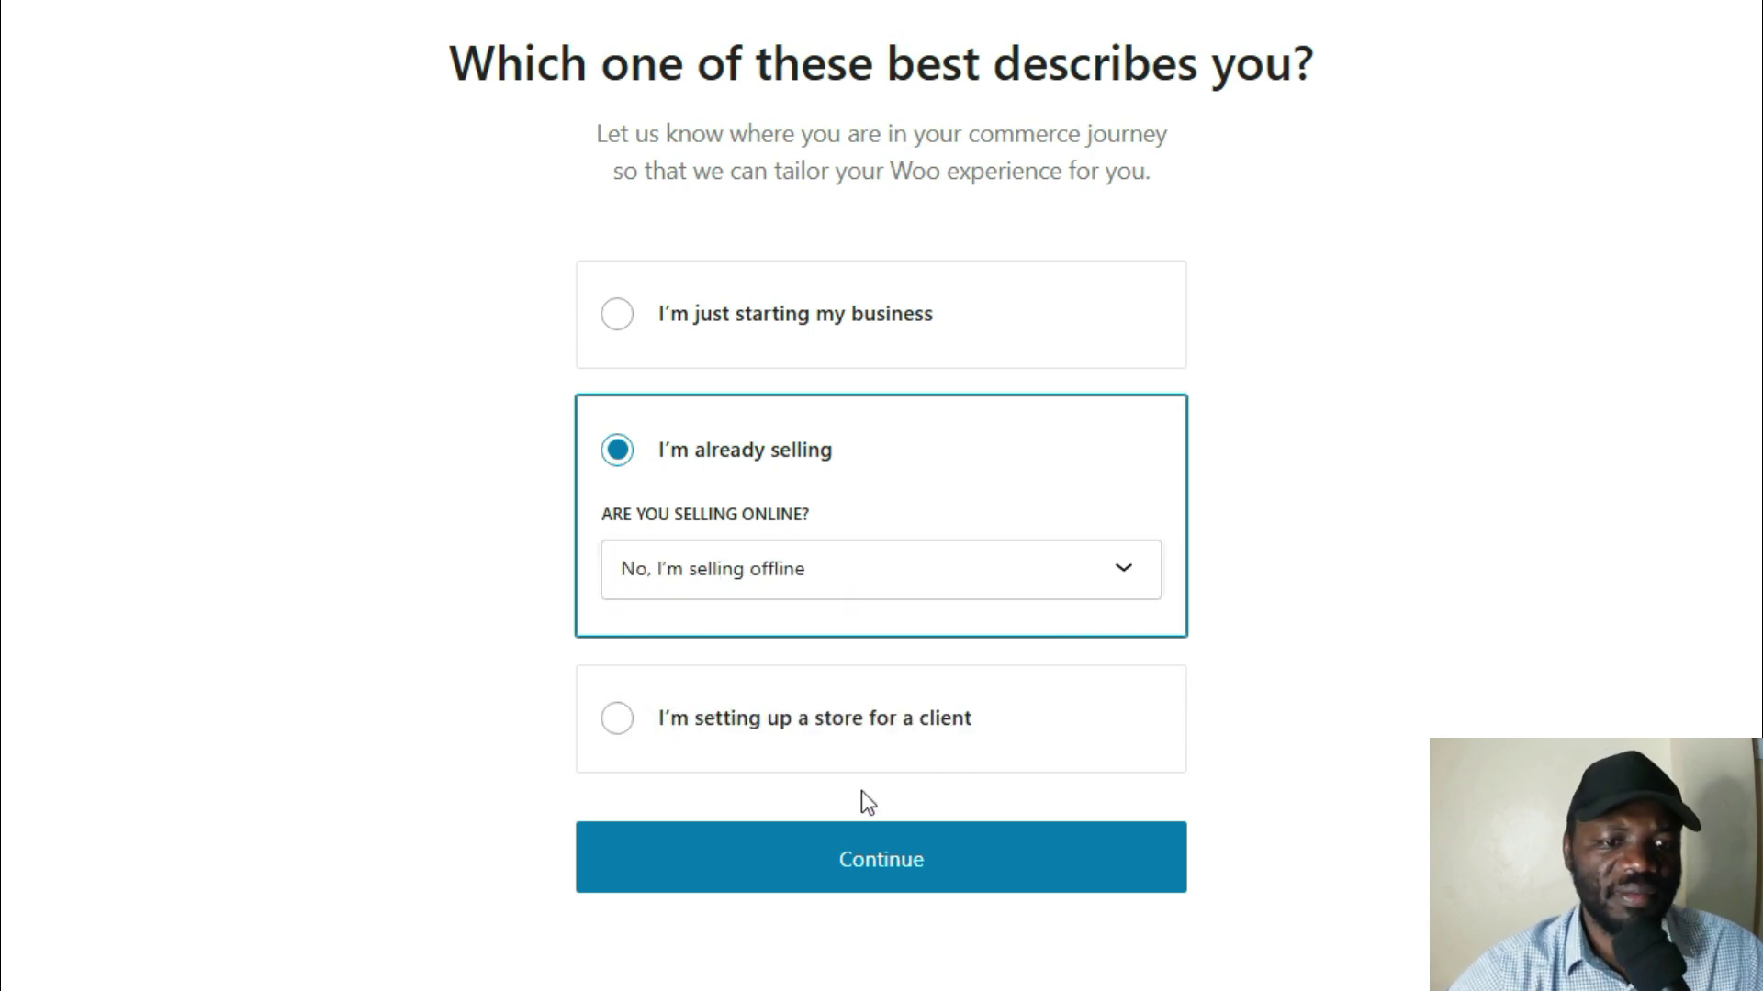
{"action": "left_click", "coordinate": [899, 879]}
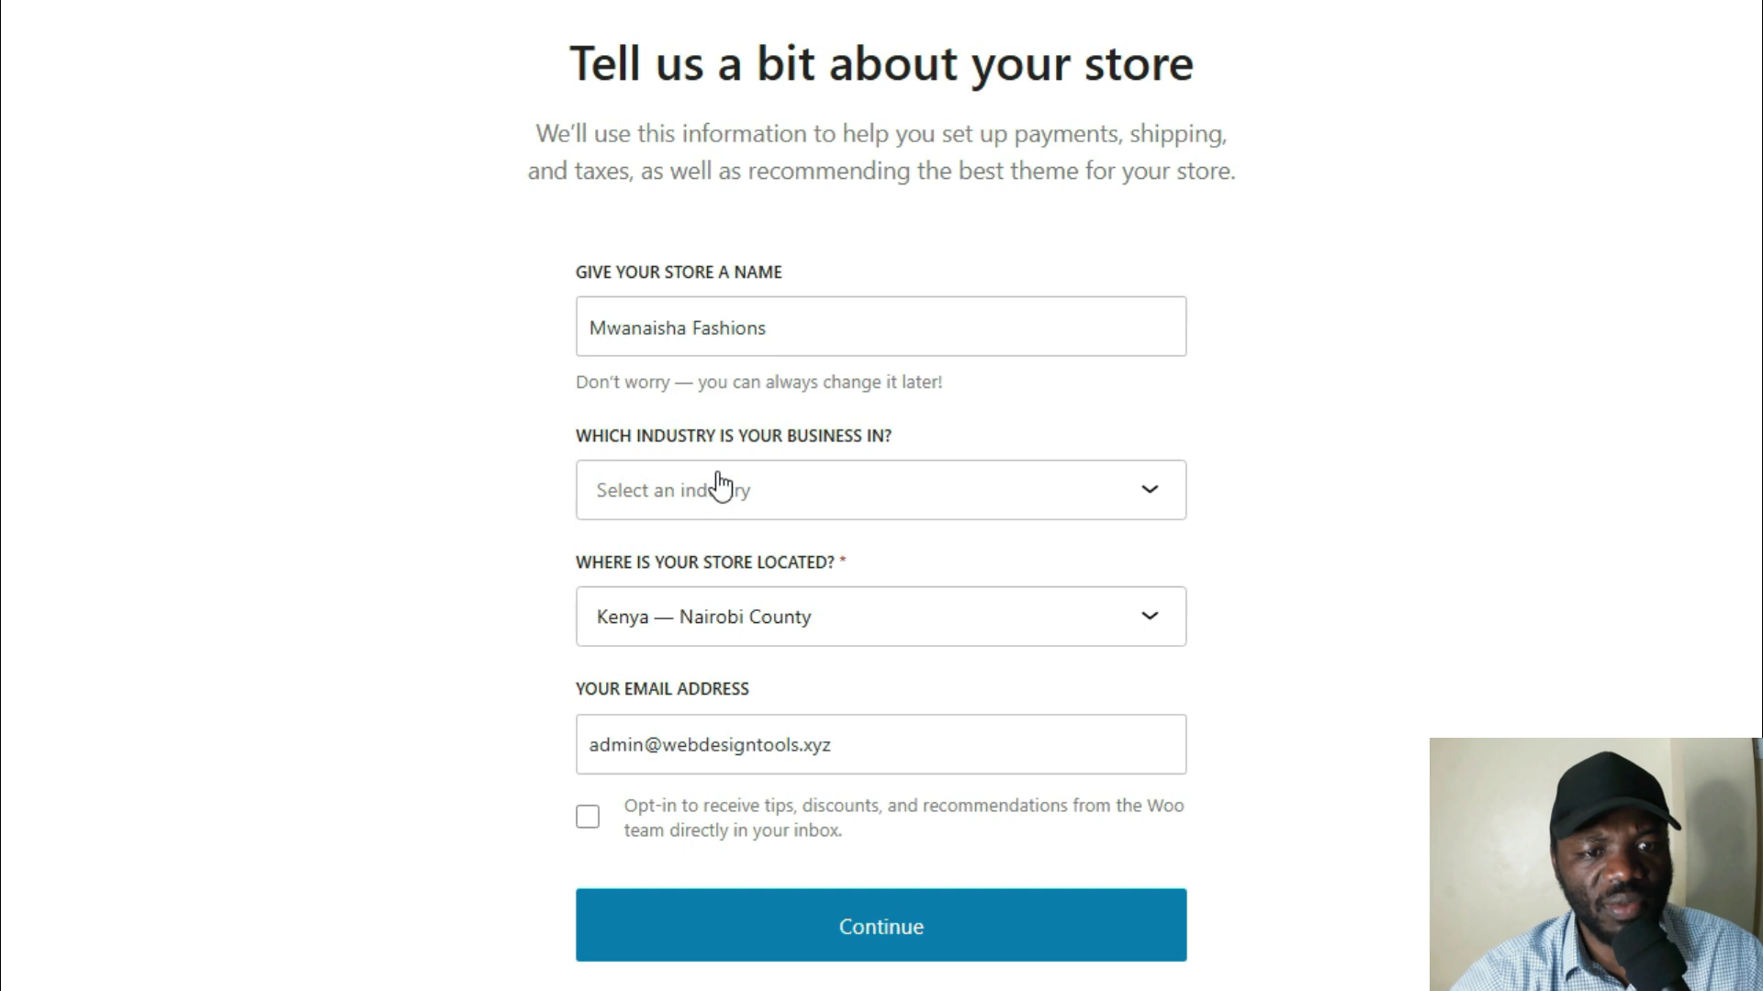
- Set the store industry to Clothing and accessories
{"action": "left_click", "coordinate": [810, 492]}
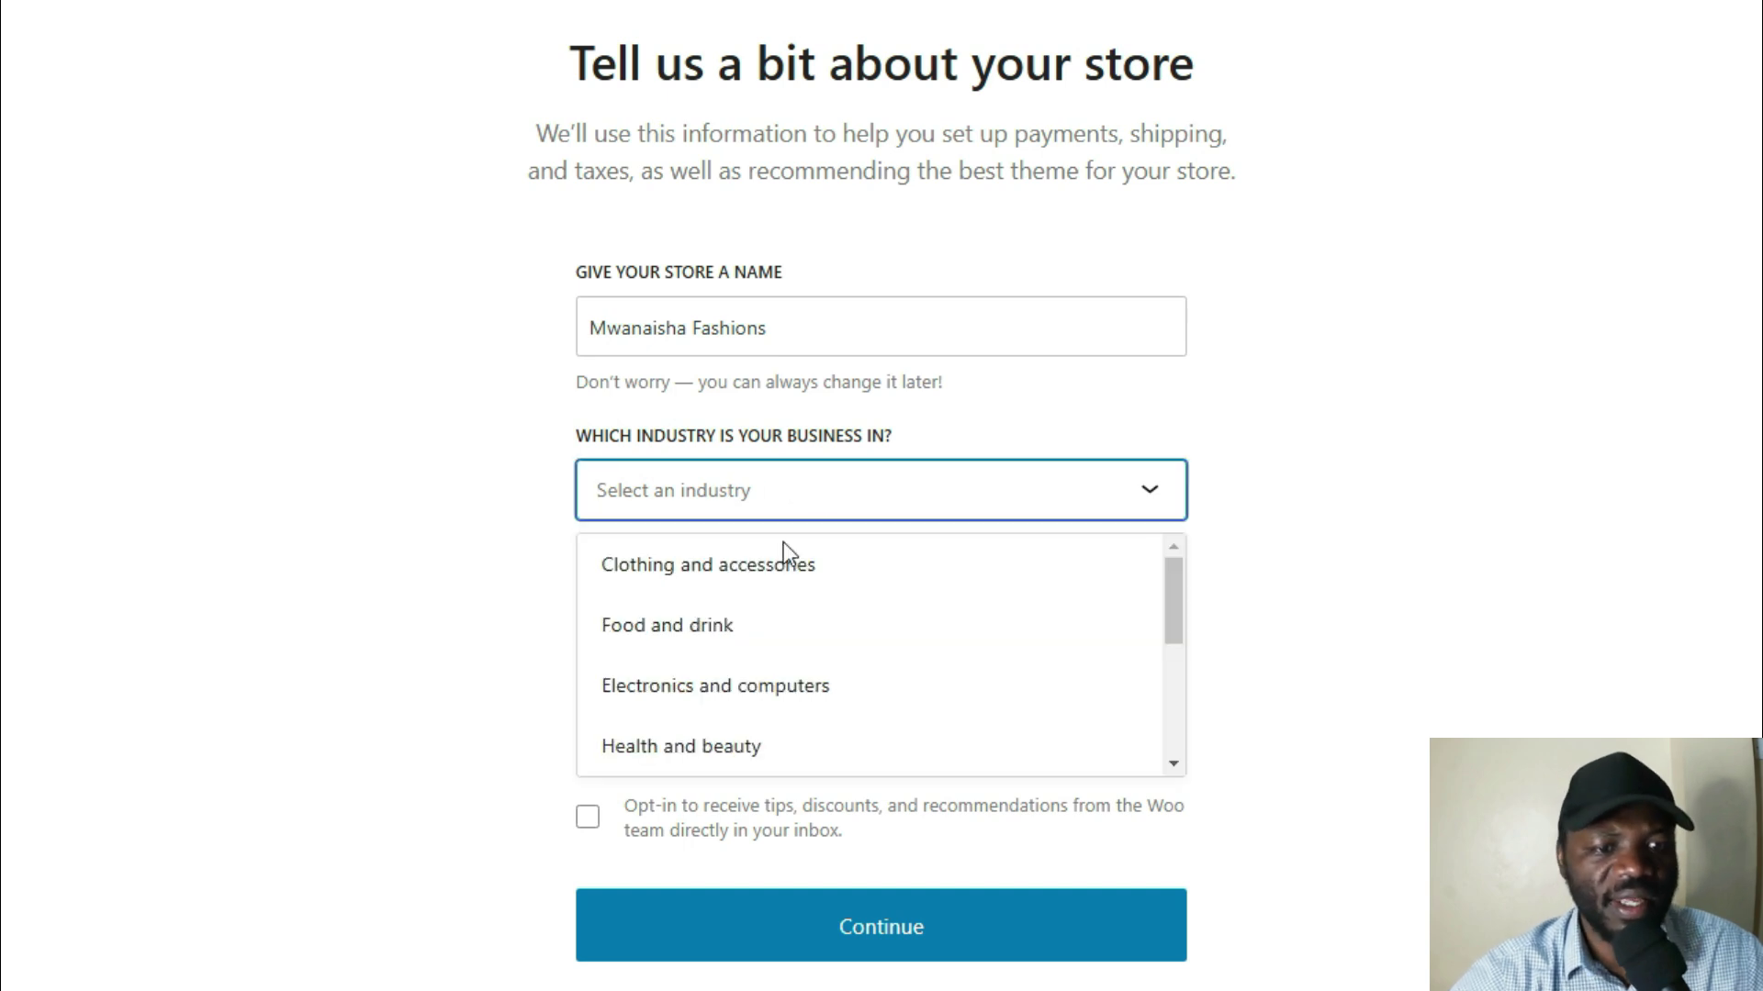
{"action": "left_click", "coordinate": [739, 565]}
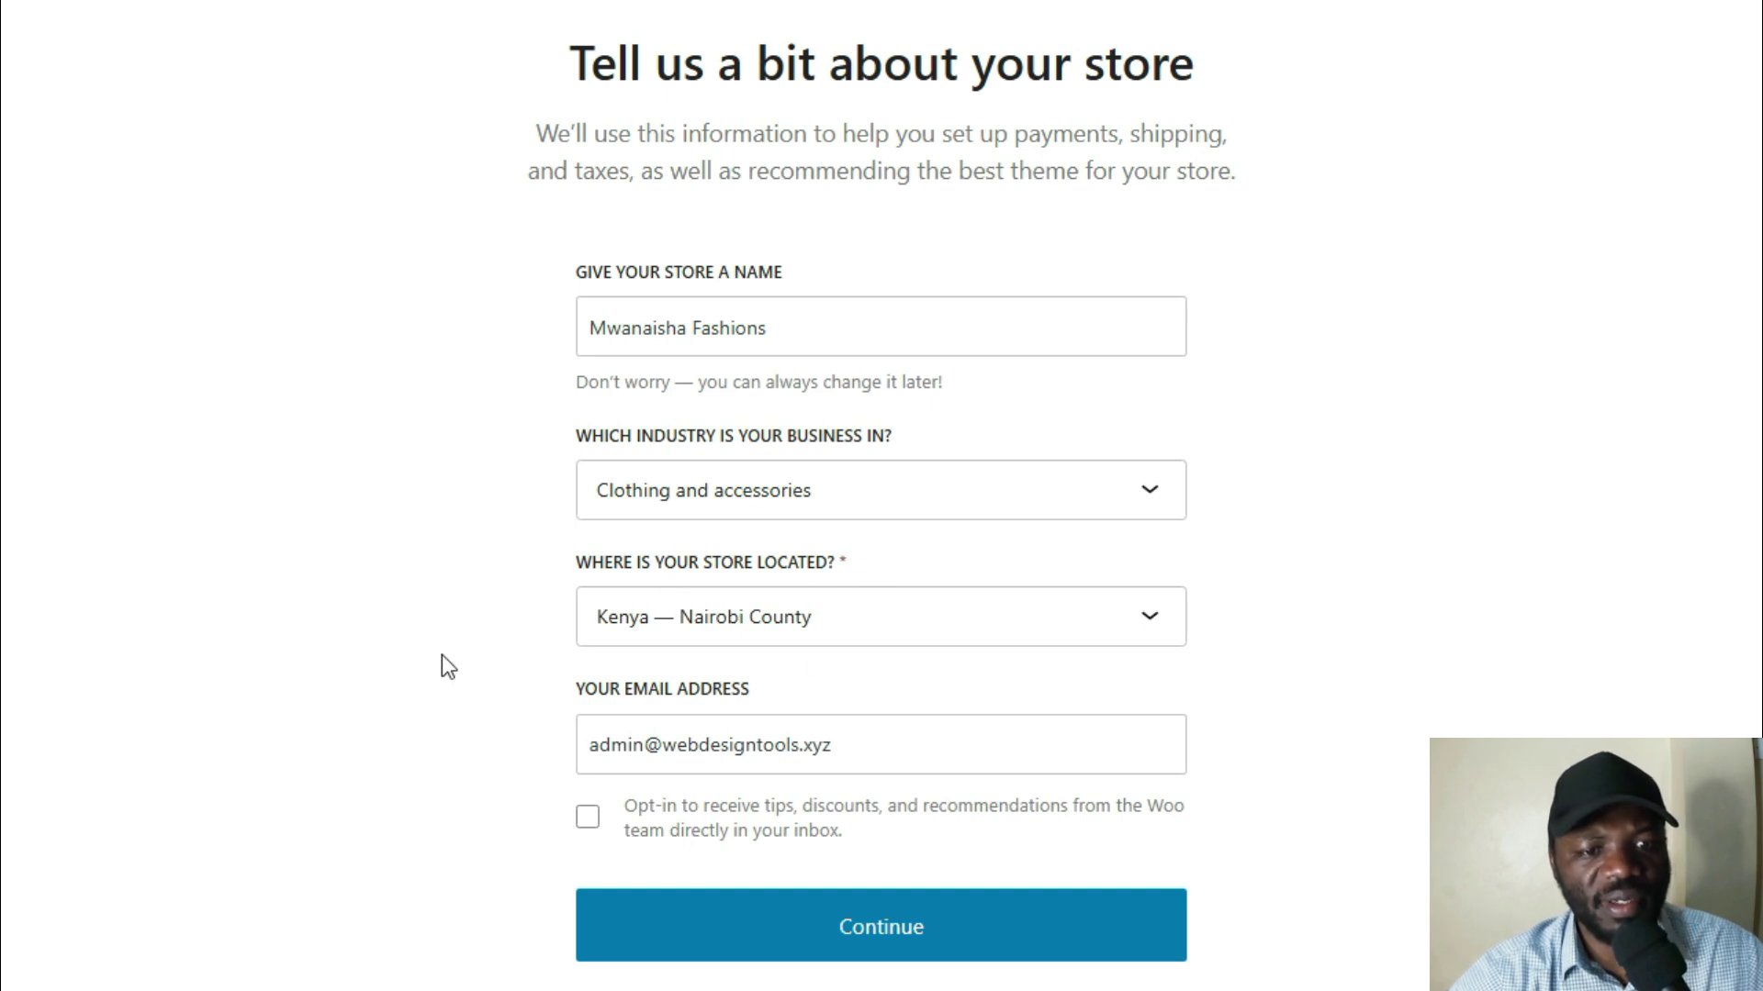
{"action": "left_click", "coordinate": [897, 934]}
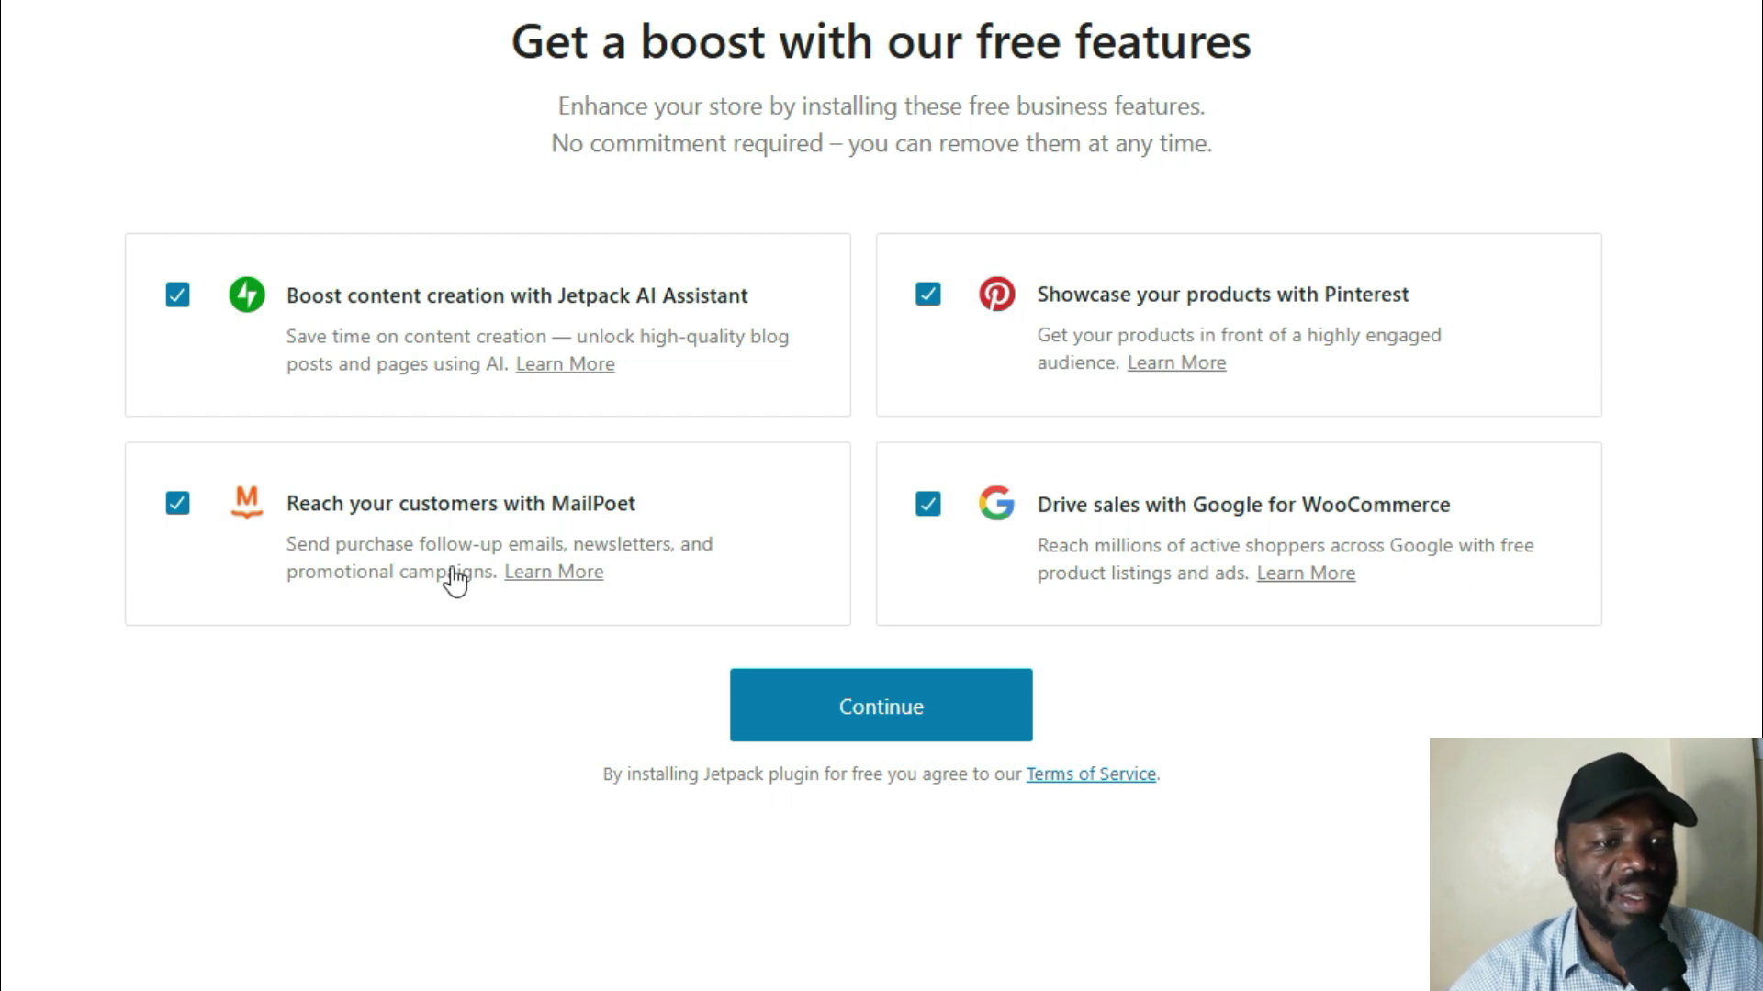
- Skip the Jetpack AI Assistant and MailPoet extensions and finish setup
{"action": "left_click", "coordinate": [177, 295]}
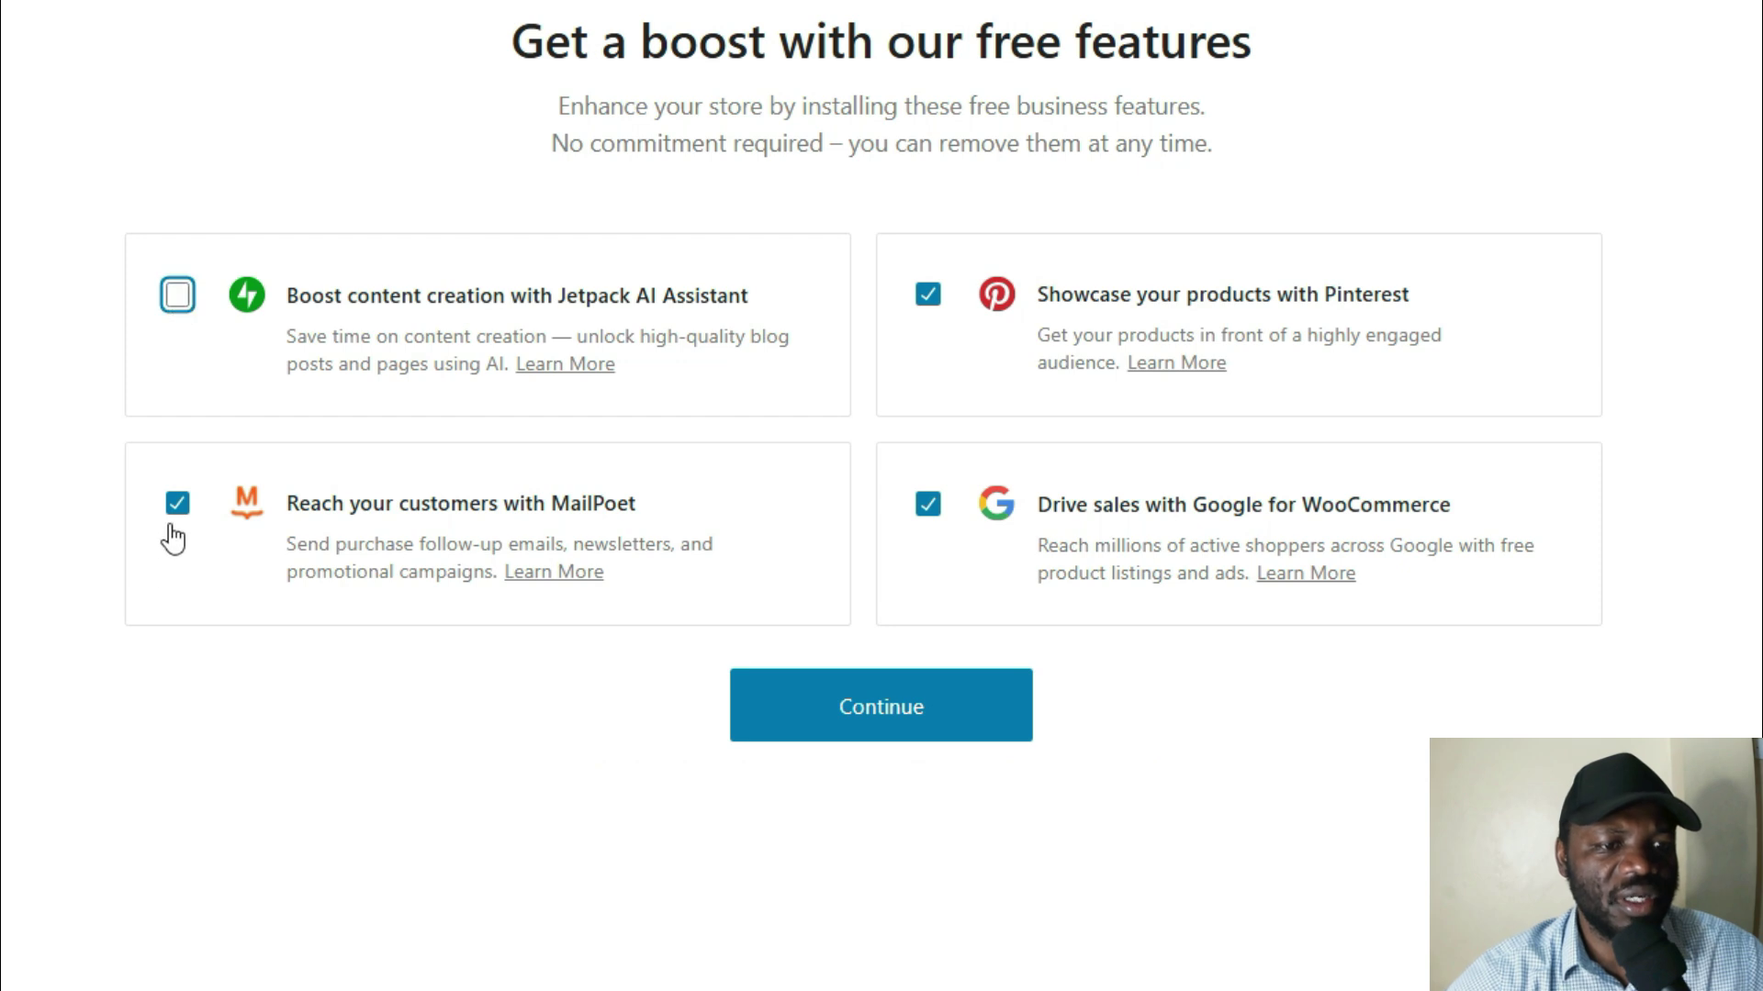
{"action": "left_click", "coordinate": [176, 507]}
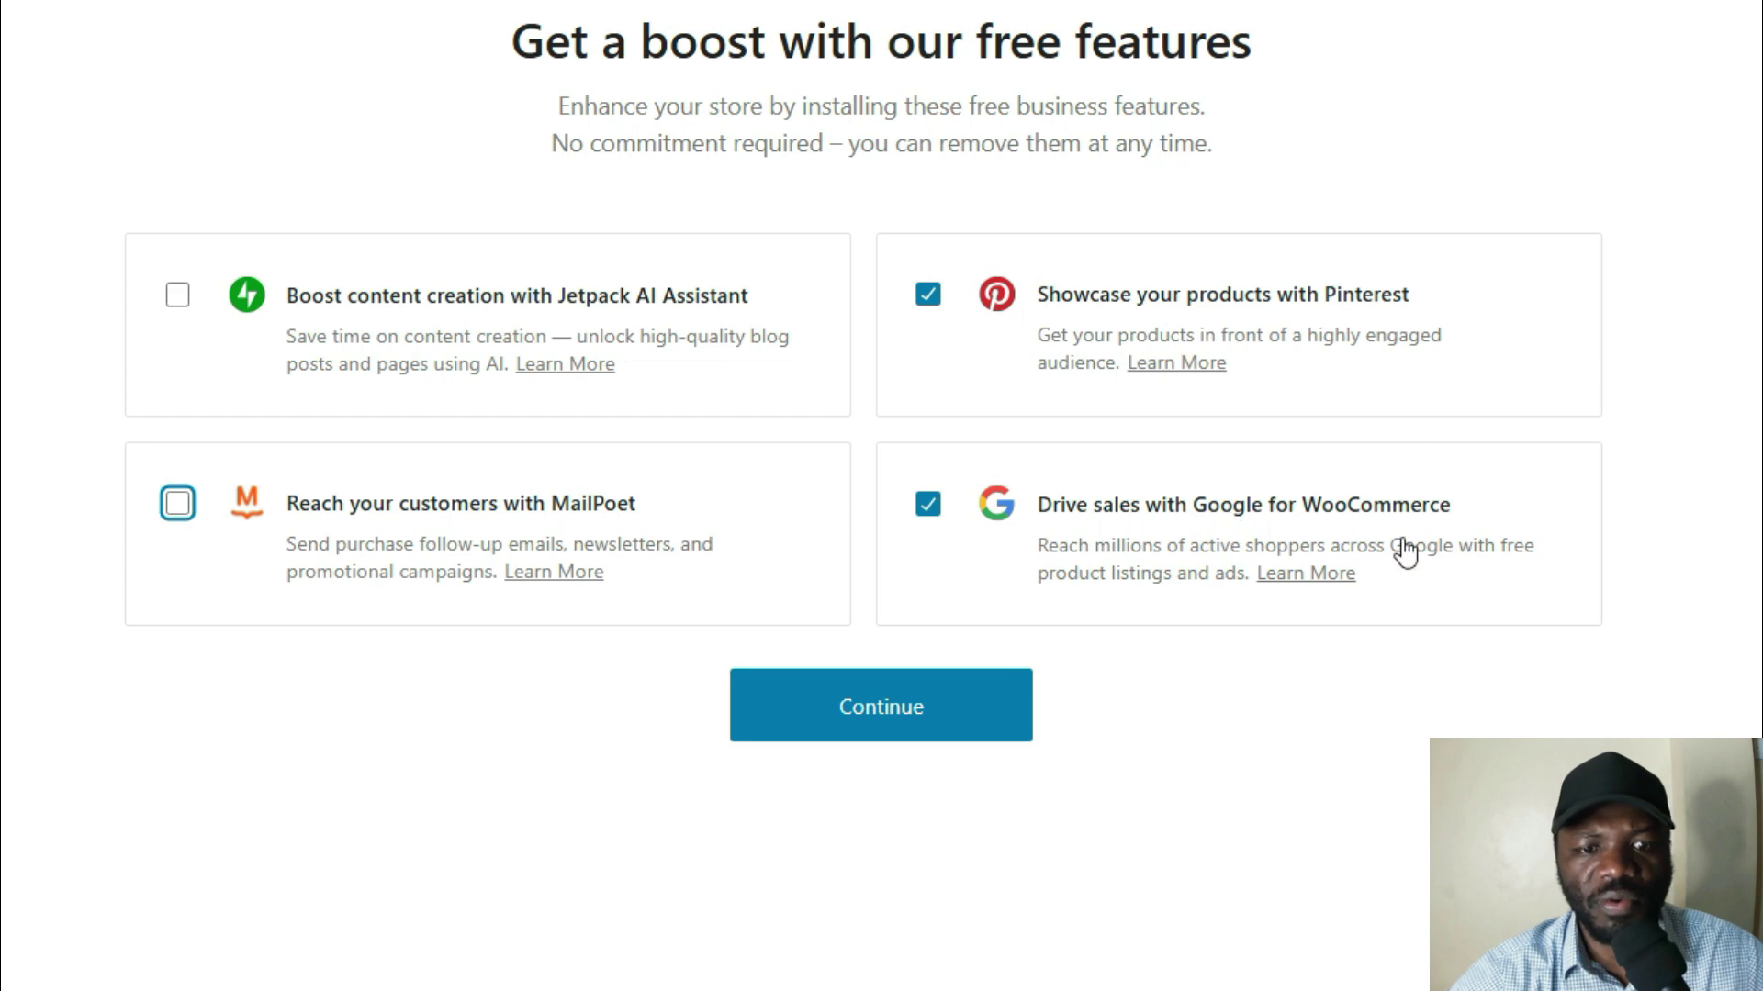
{"action": "left_click", "coordinate": [883, 720]}
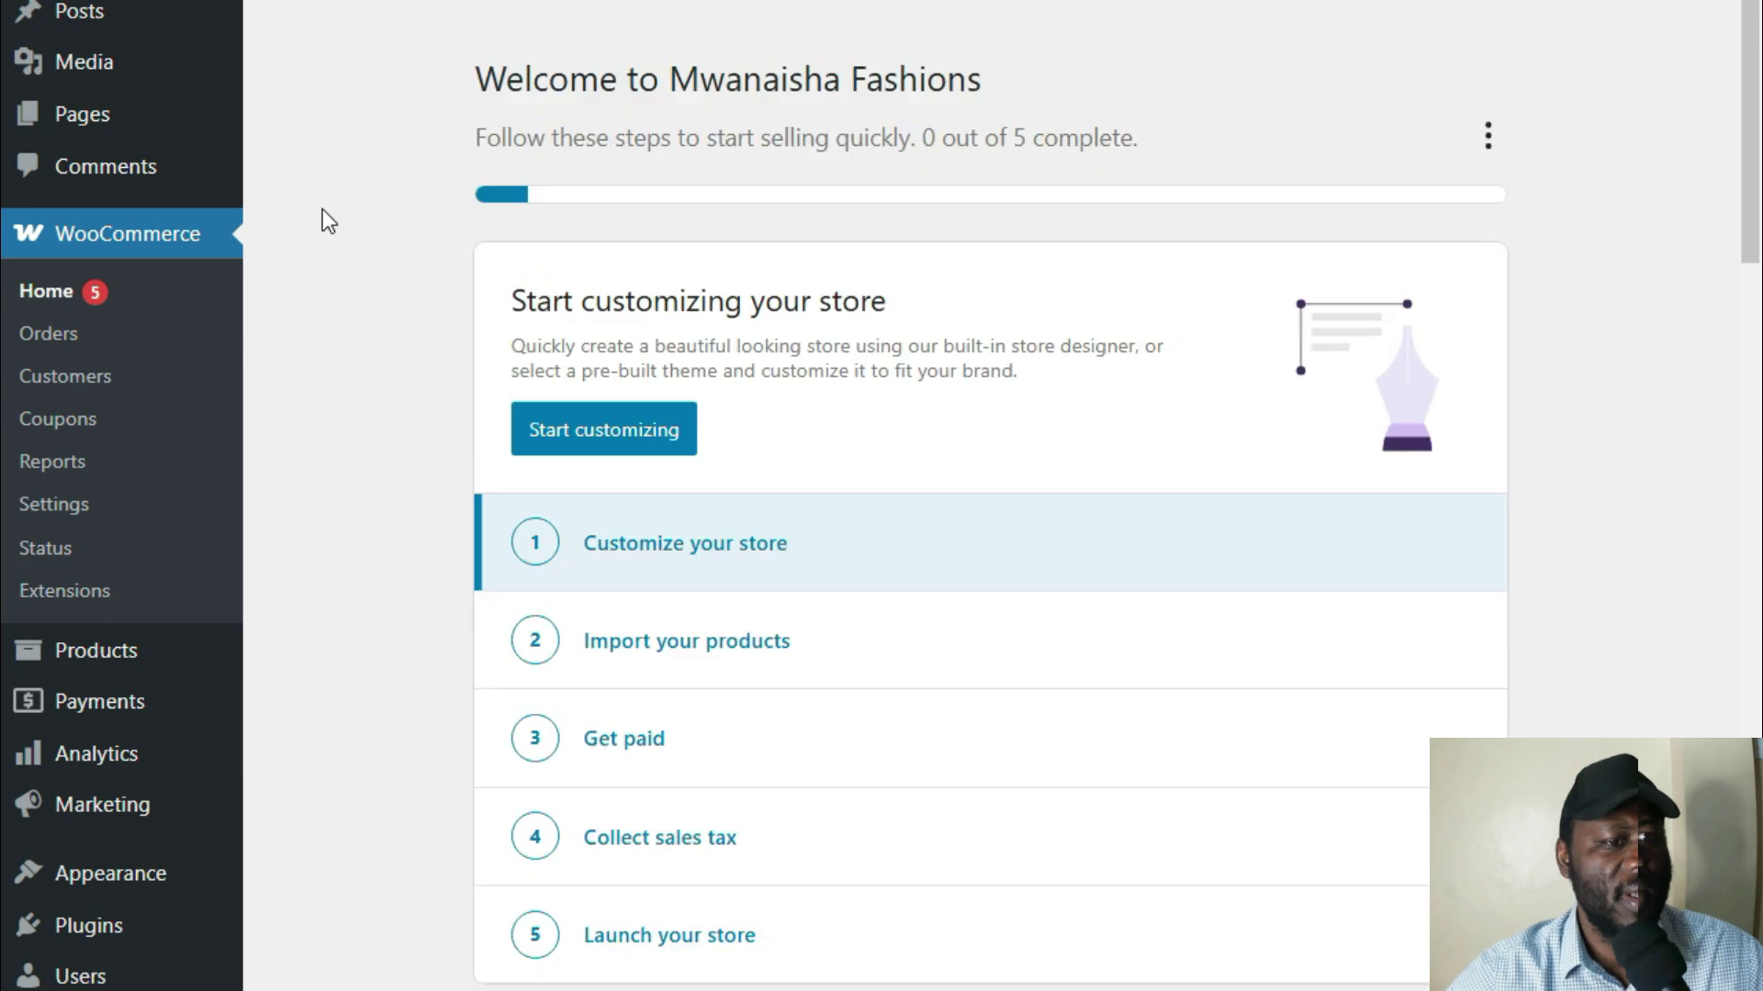
- Scroll through the five-task store setup checklist on WooCommerce Home
{"action": "scroll", "coordinate": [587, 505], "scroll_direction": "down", "scroll_amount": 2}
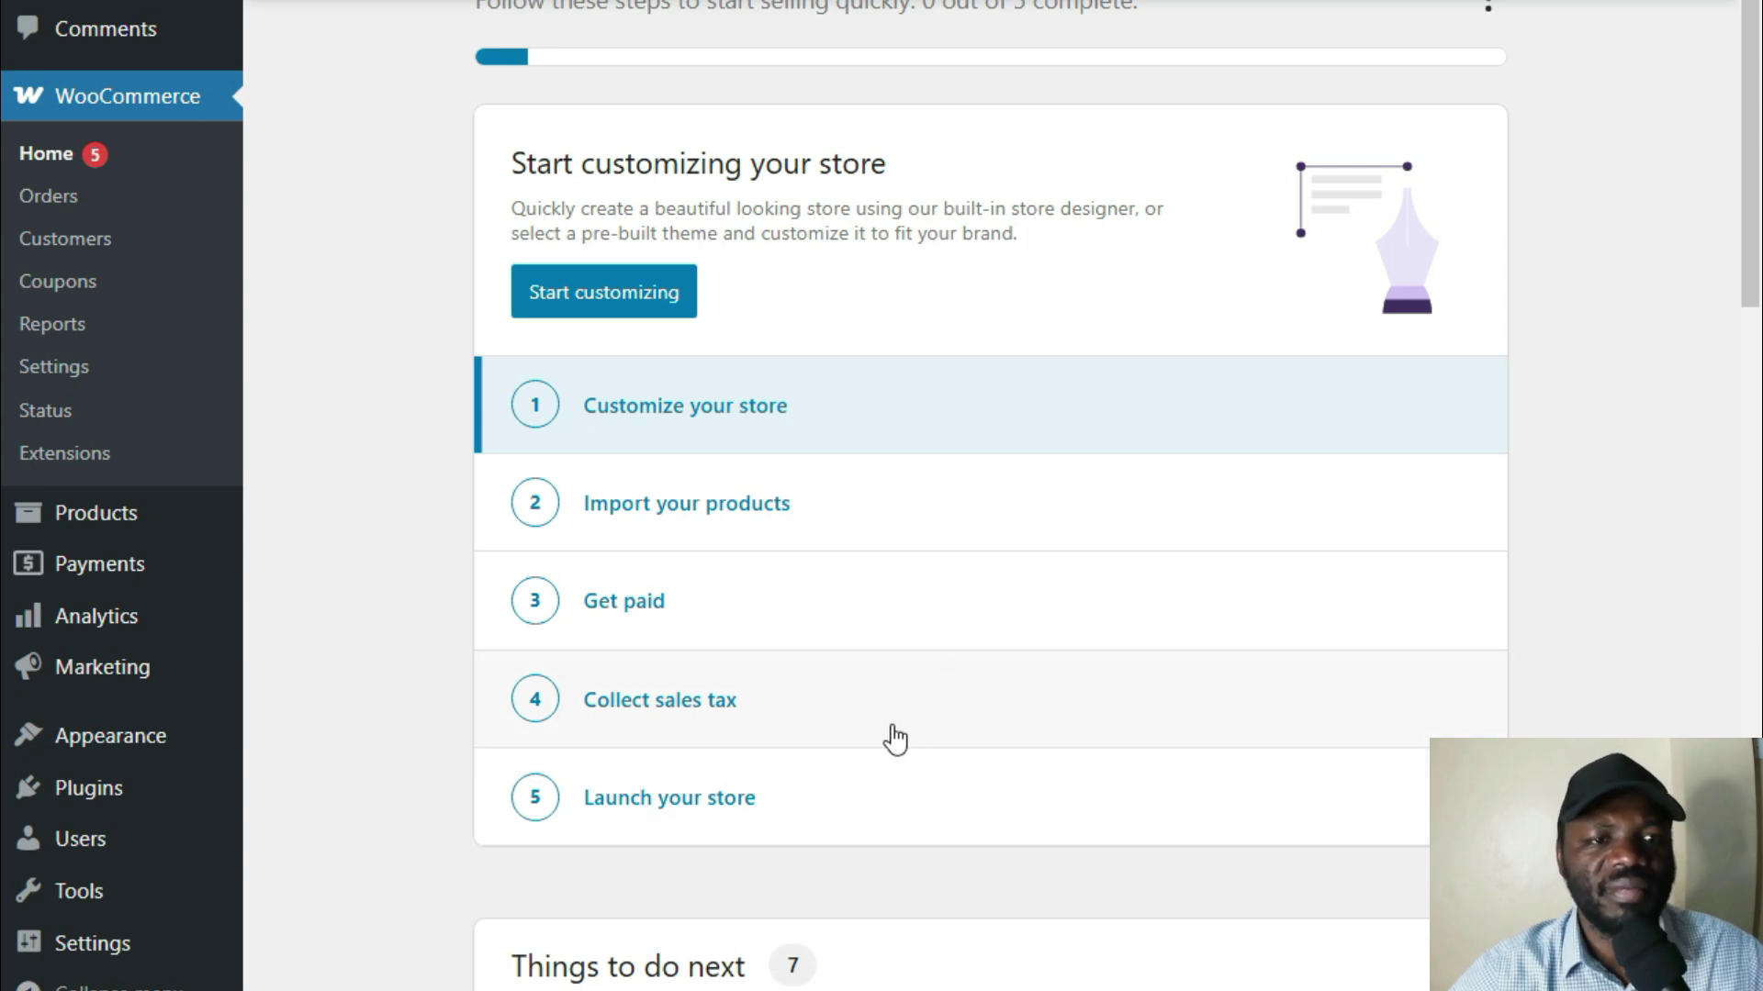
{"action": "scroll", "coordinate": [893, 735], "scroll_direction": "up", "scroll_amount": 1}
{"action": "scroll", "coordinate": [872, 726], "scroll_direction": "down", "scroll_amount": 2}
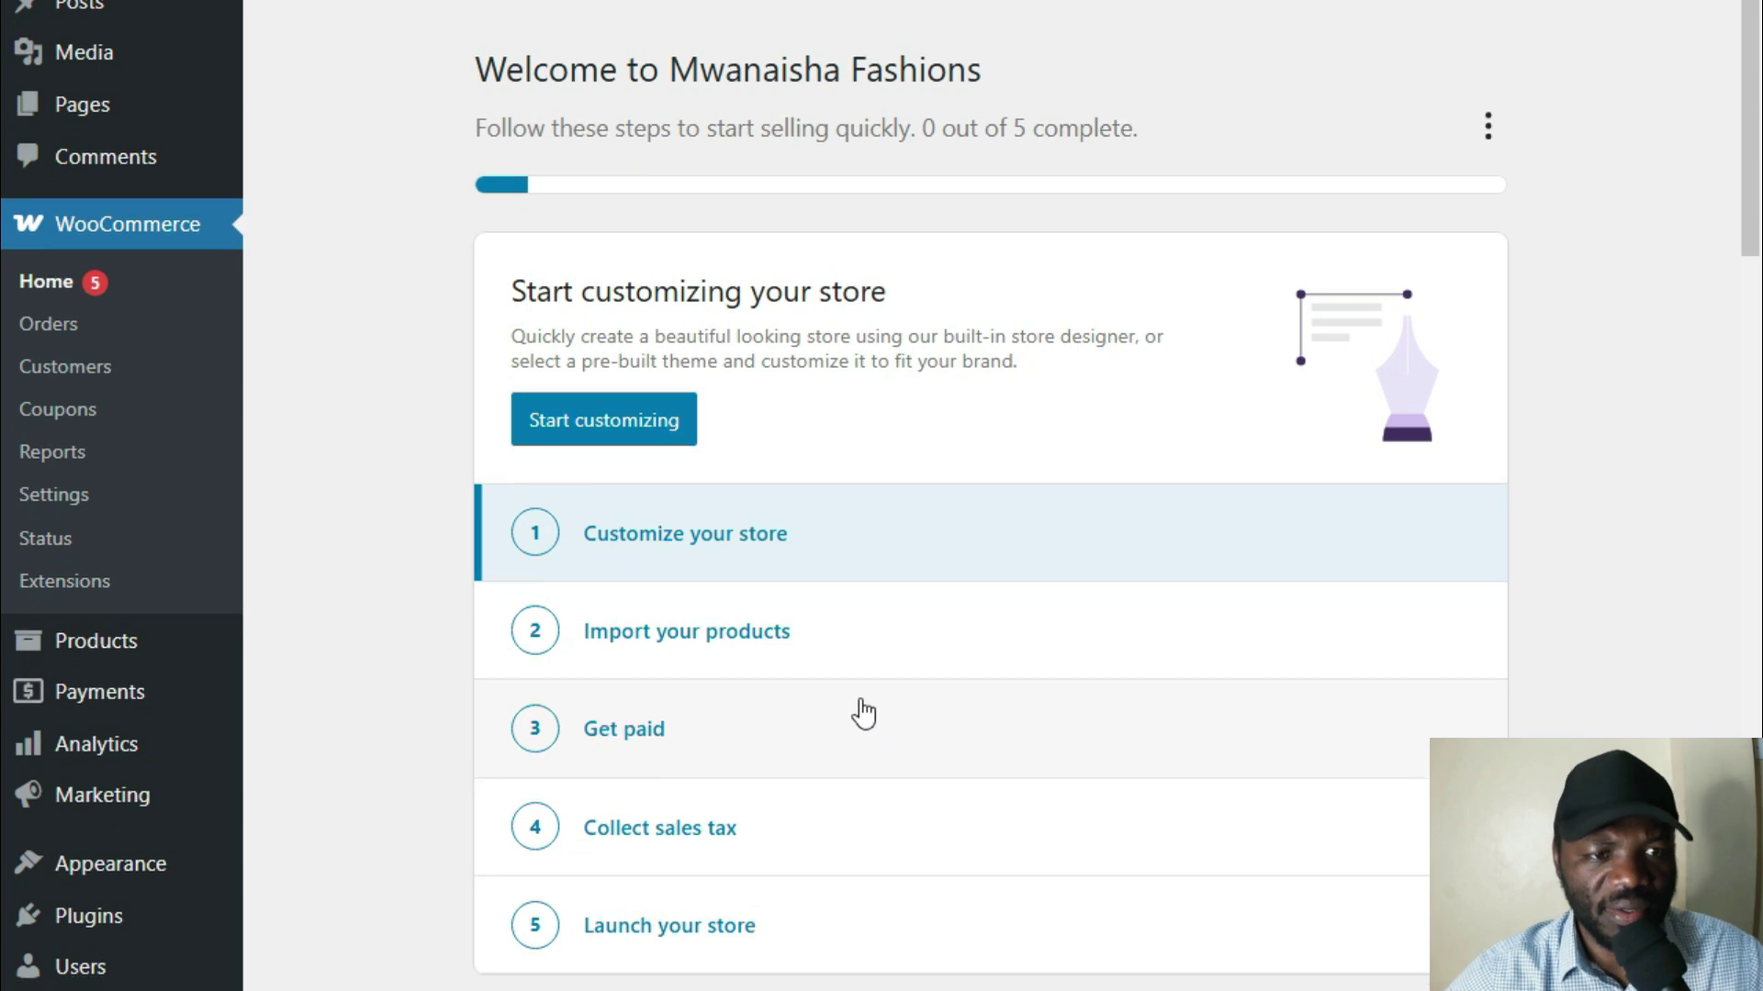
{"action": "scroll", "coordinate": [861, 712], "scroll_direction": "up", "scroll_amount": 2}
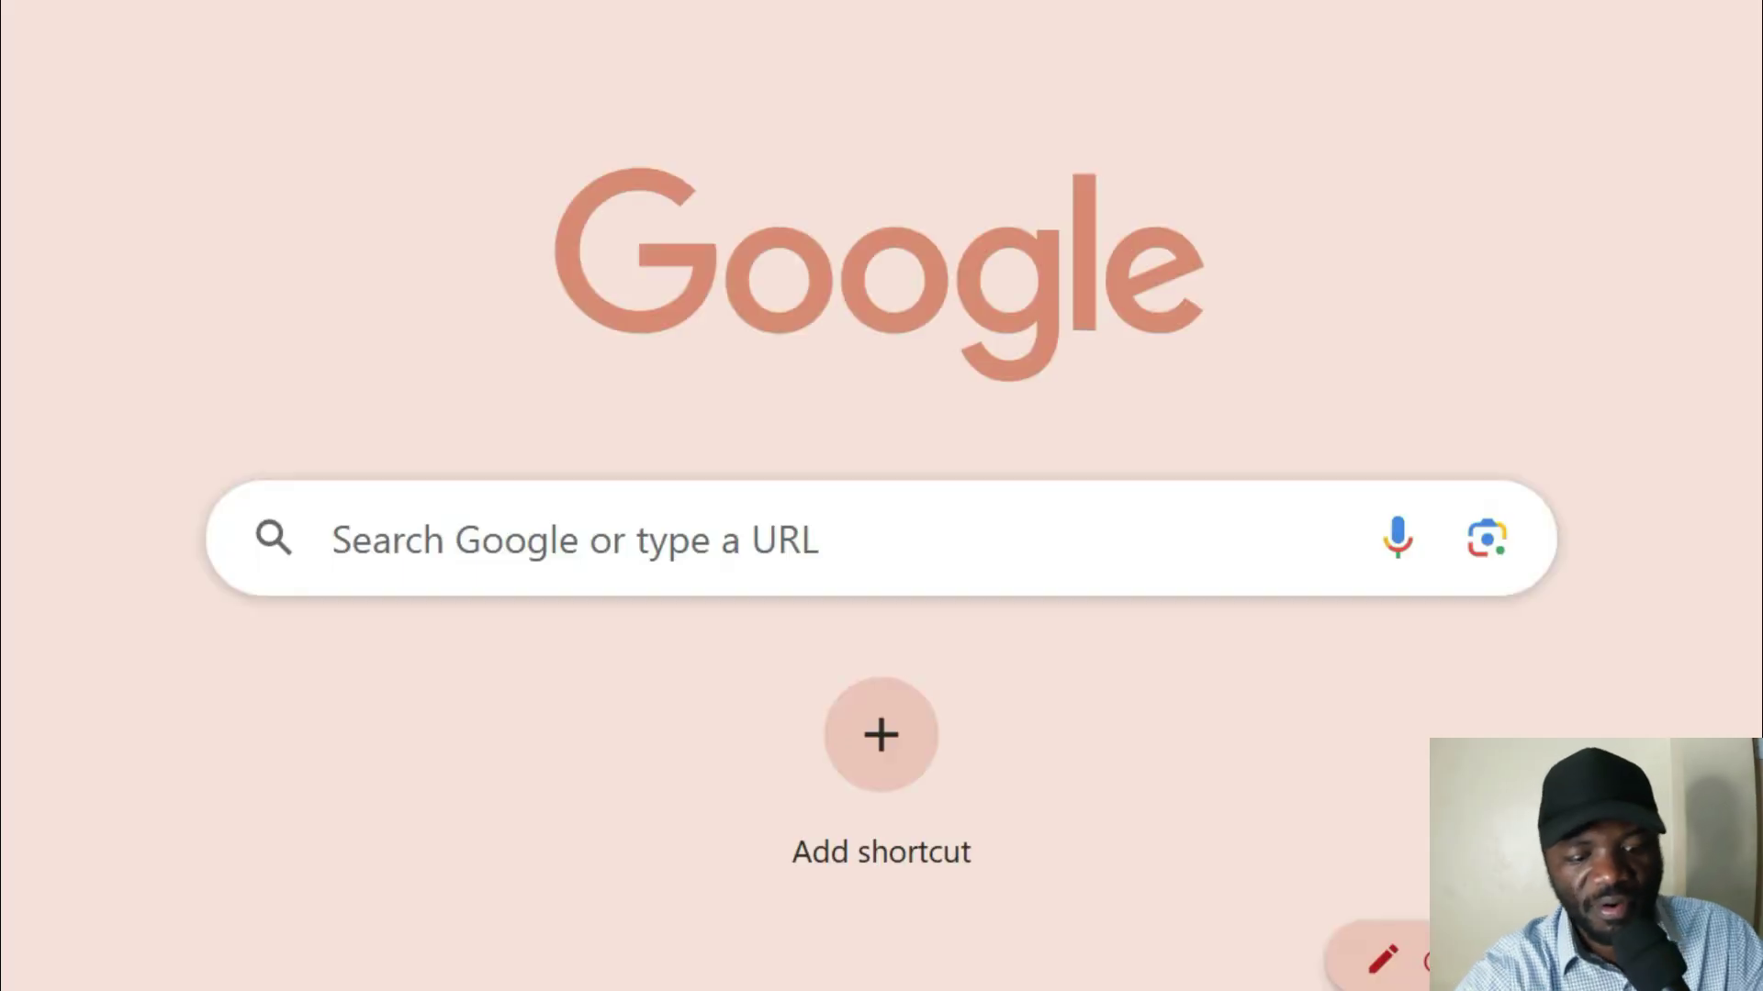
- Search Google images for 'jeans fro sale' and preview the stacked jeans picture
{"action": "type", "text": "j"}
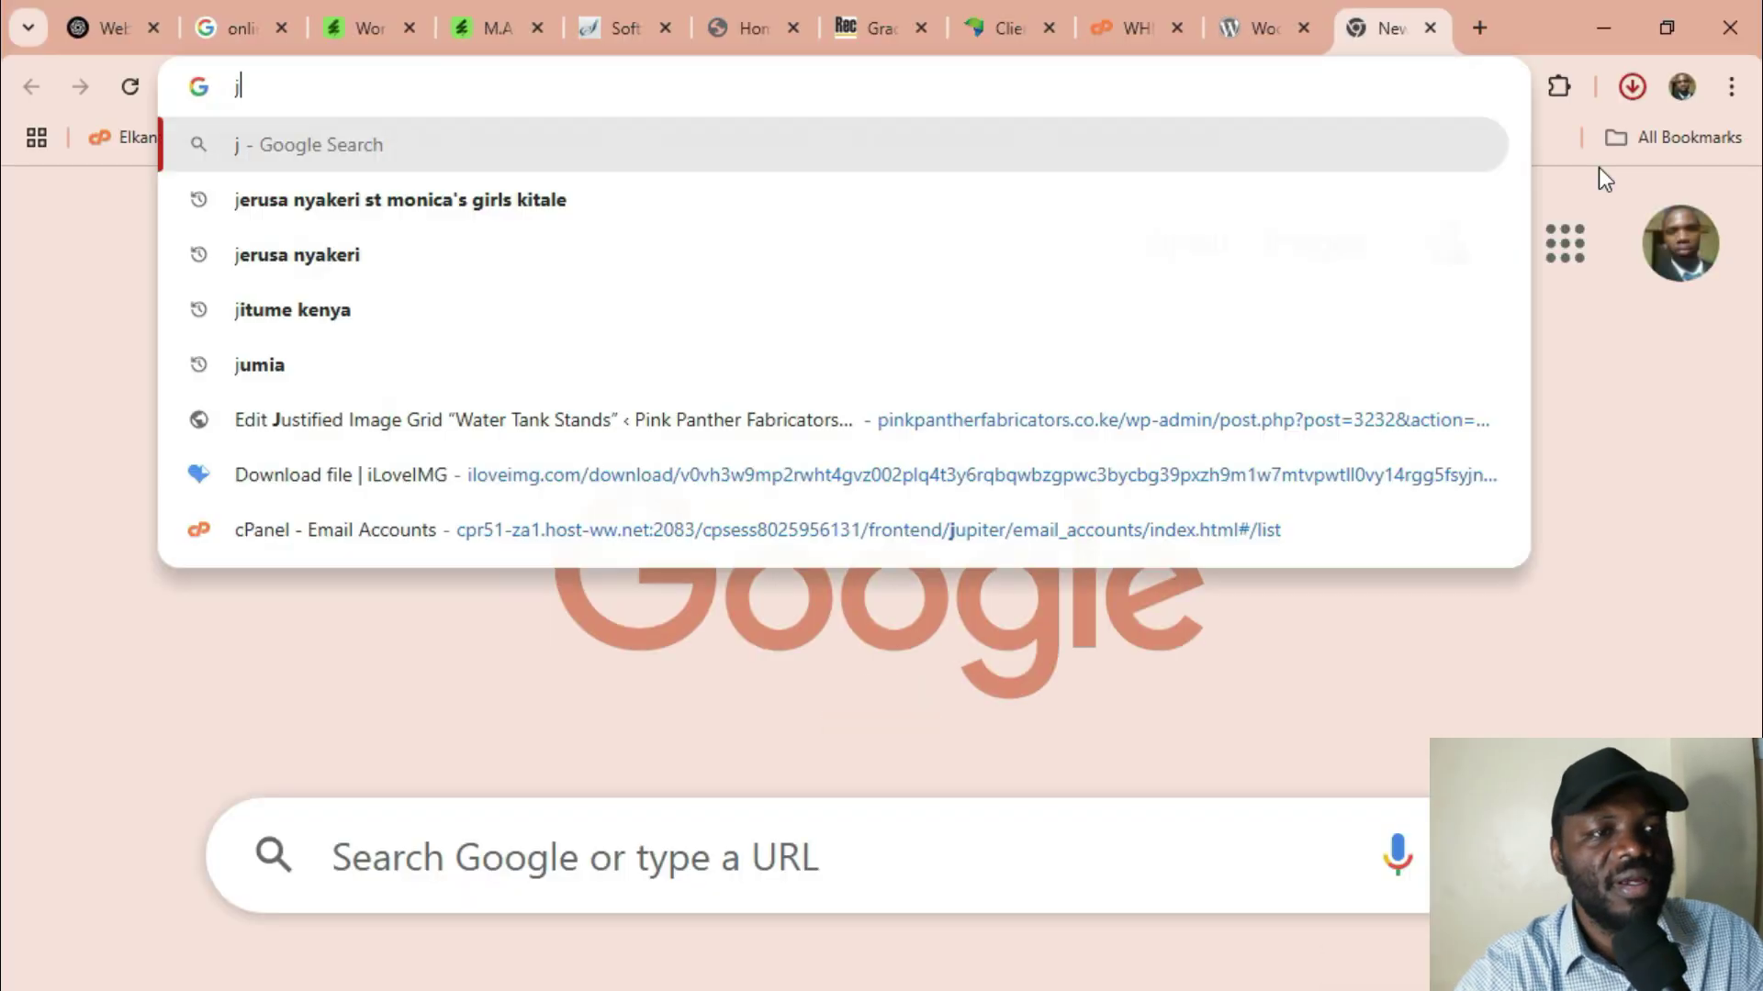
{"action": "type", "text": "eans fro sale"}
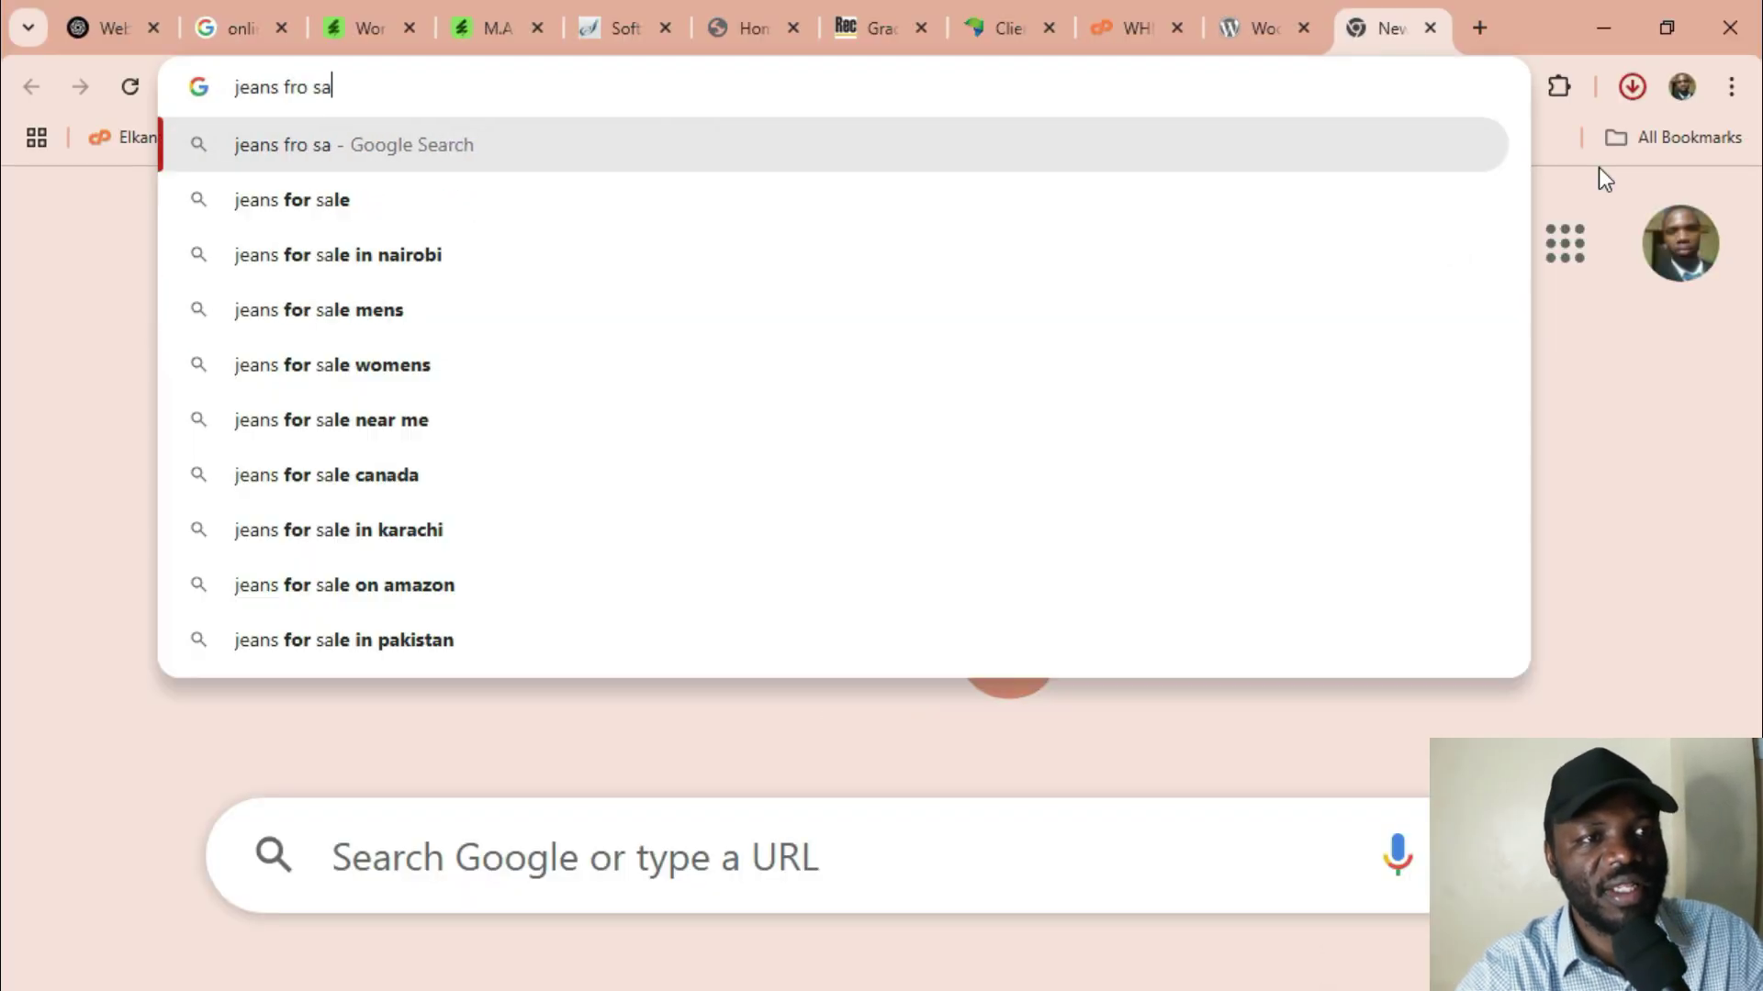
{"action": "key", "text": "Return"}
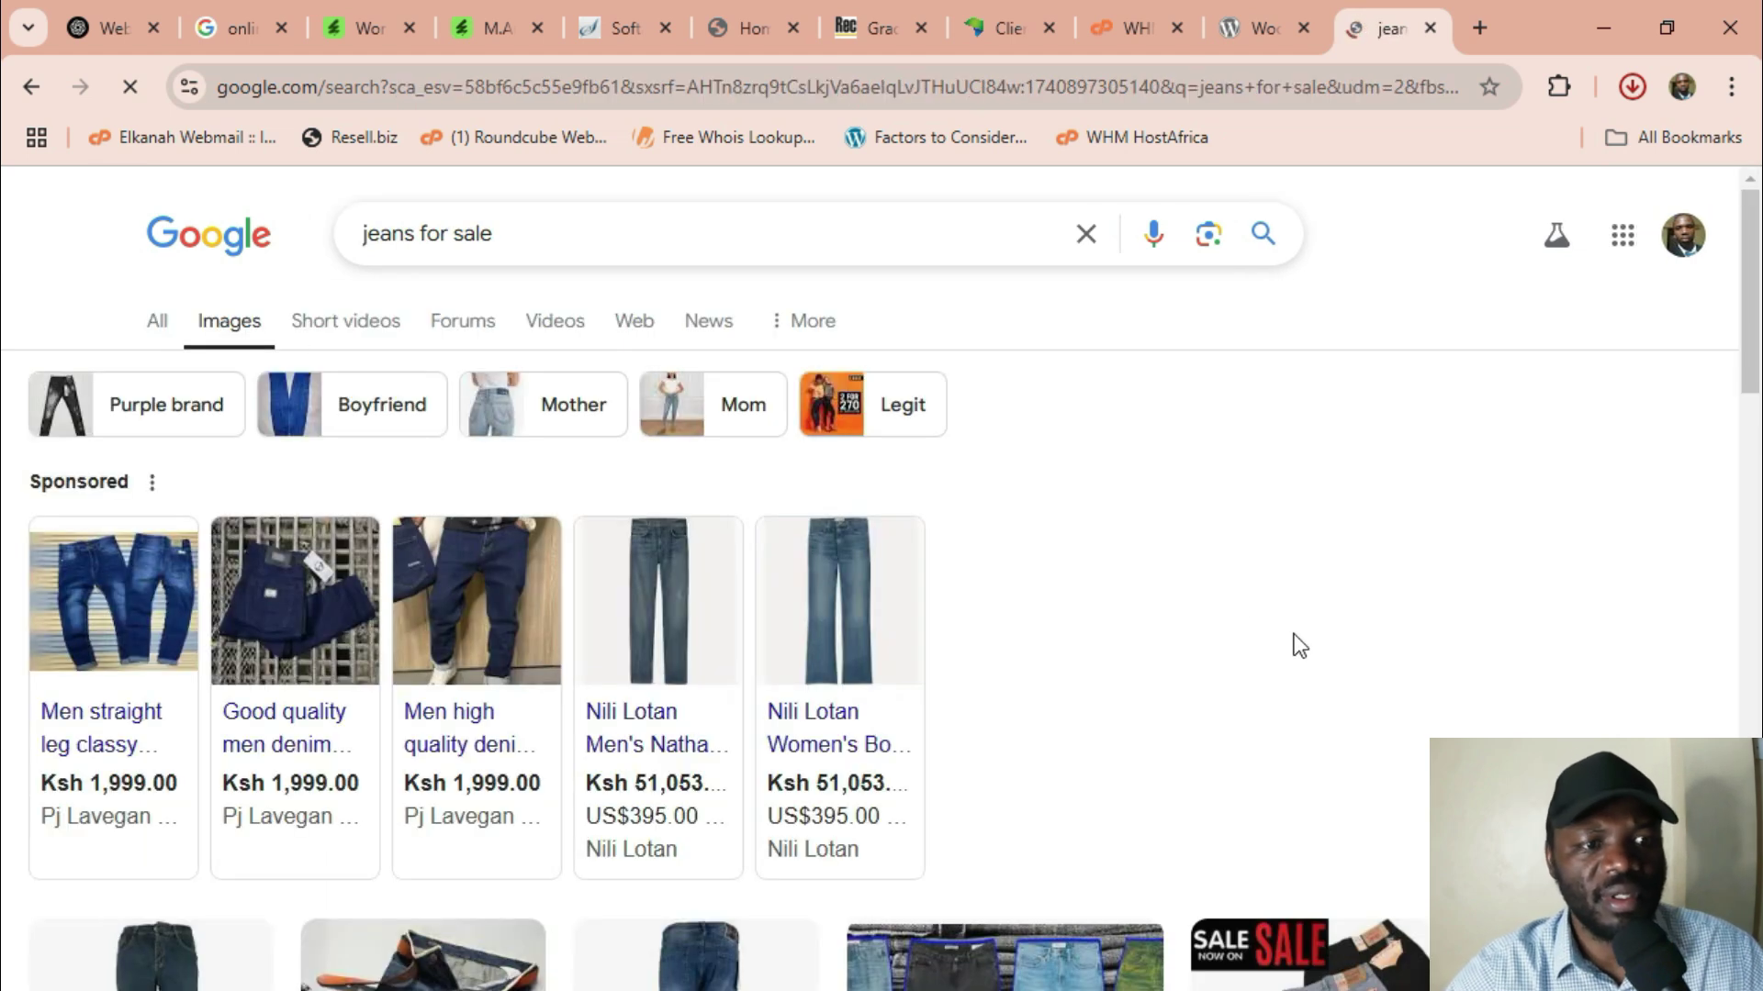
{"action": "scroll", "coordinate": [1293, 656], "scroll_direction": "down", "scroll_amount": 3}
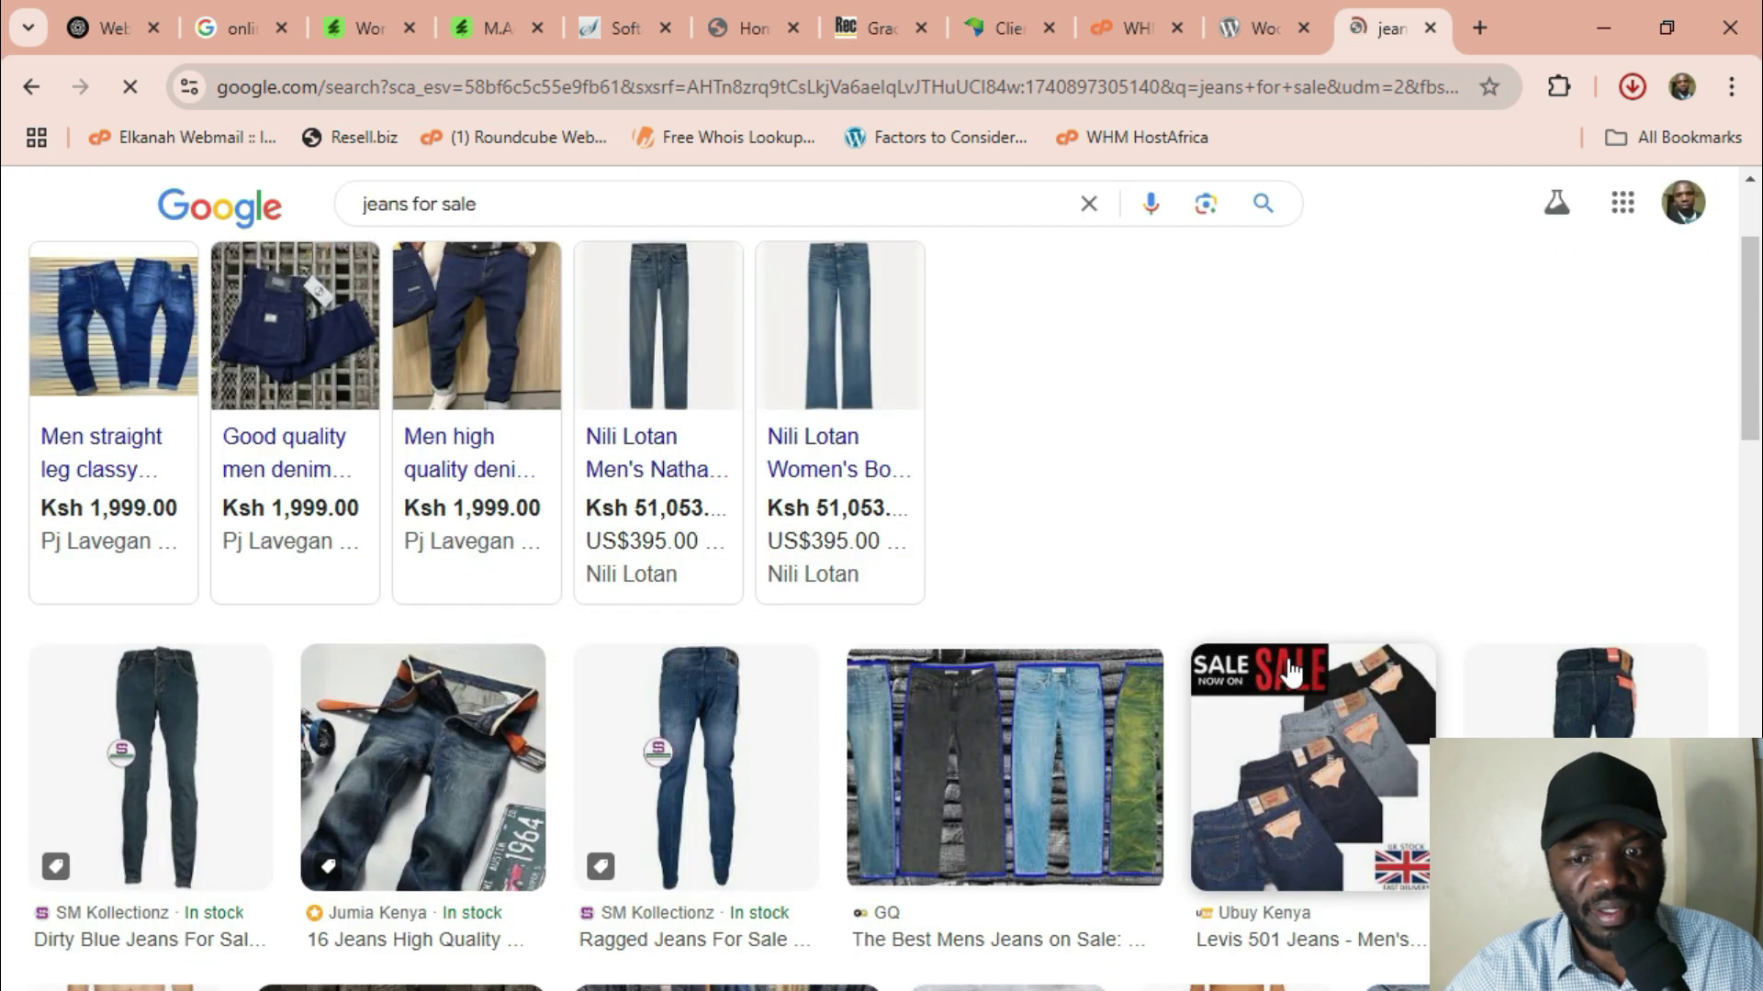
{"action": "scroll", "coordinate": [1286, 658], "scroll_direction": "down", "scroll_amount": 5}
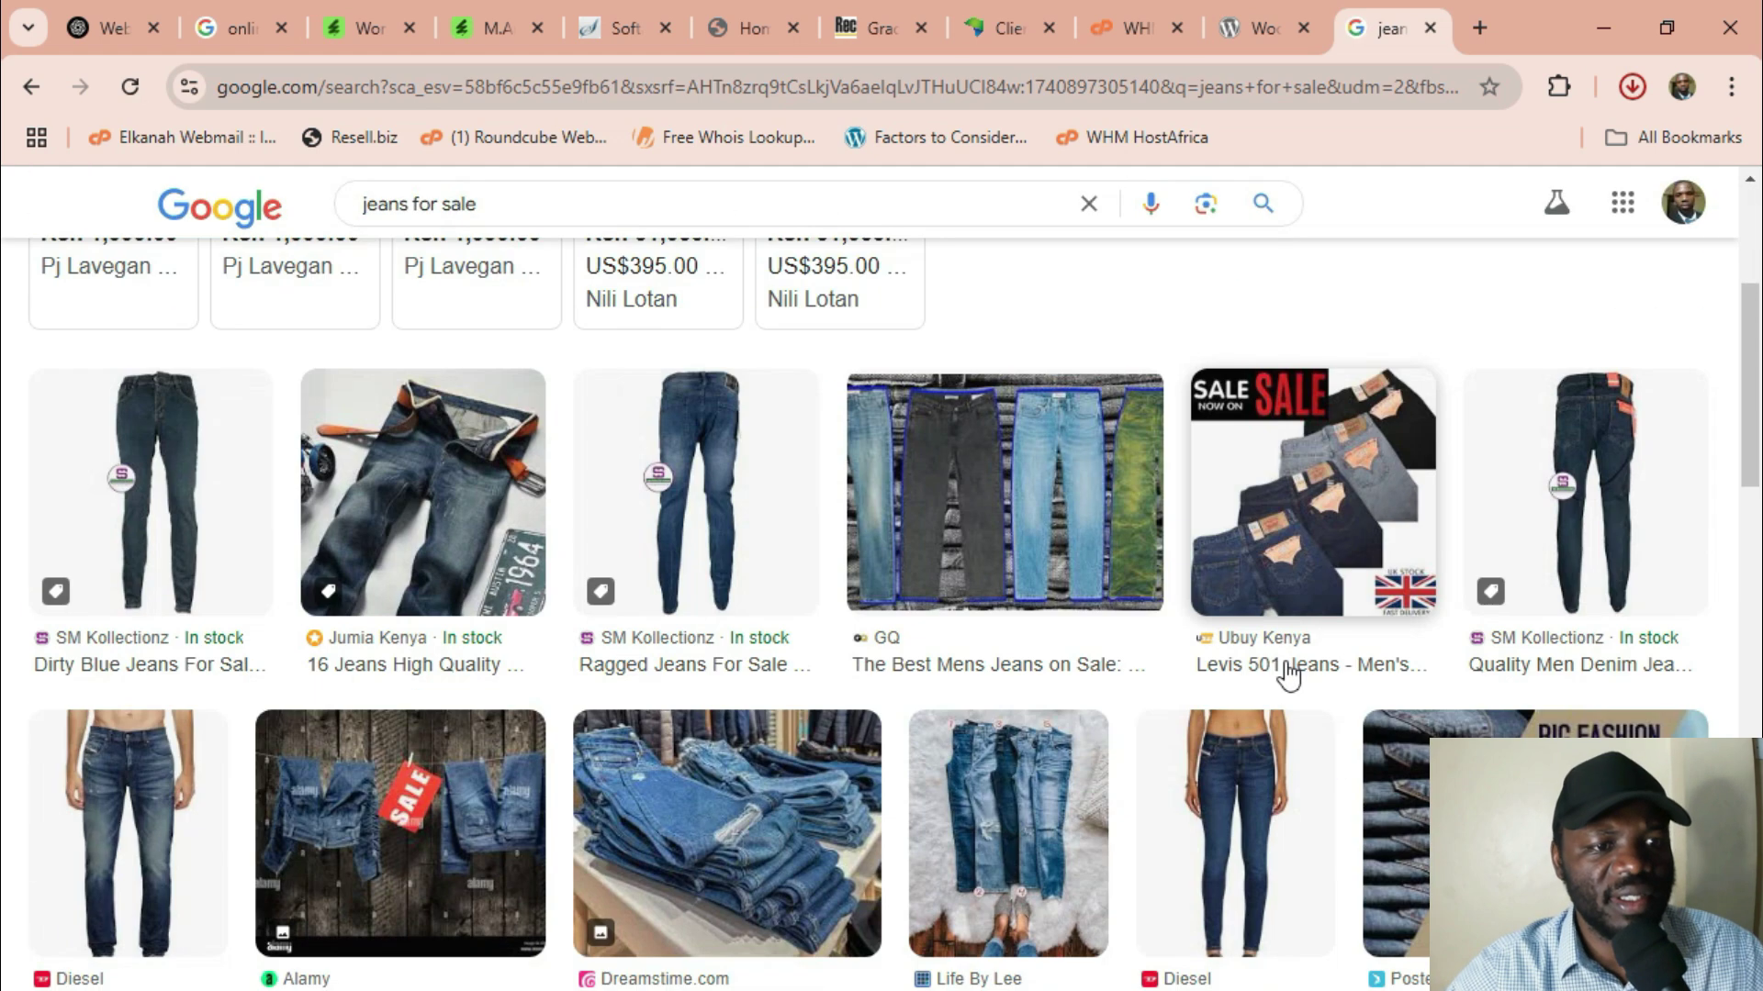
{"action": "scroll", "coordinate": [1286, 675], "scroll_direction": "down", "scroll_amount": 6}
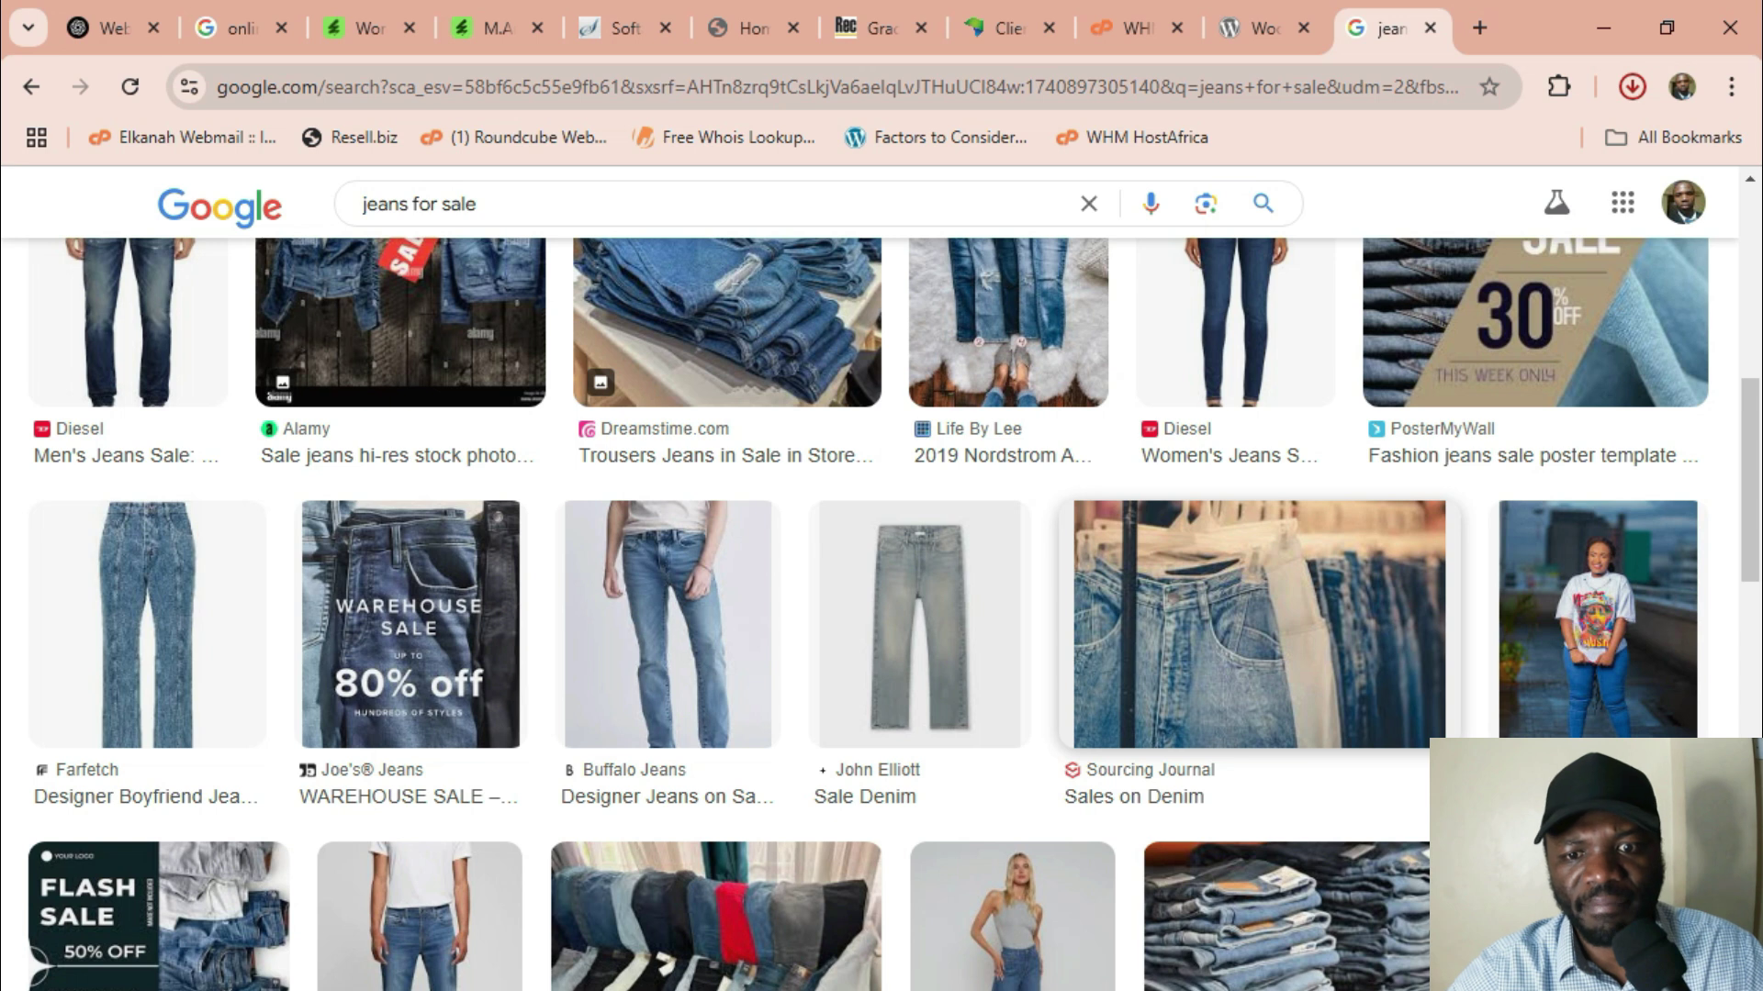
{"action": "left_click", "coordinate": [1393, 981]}
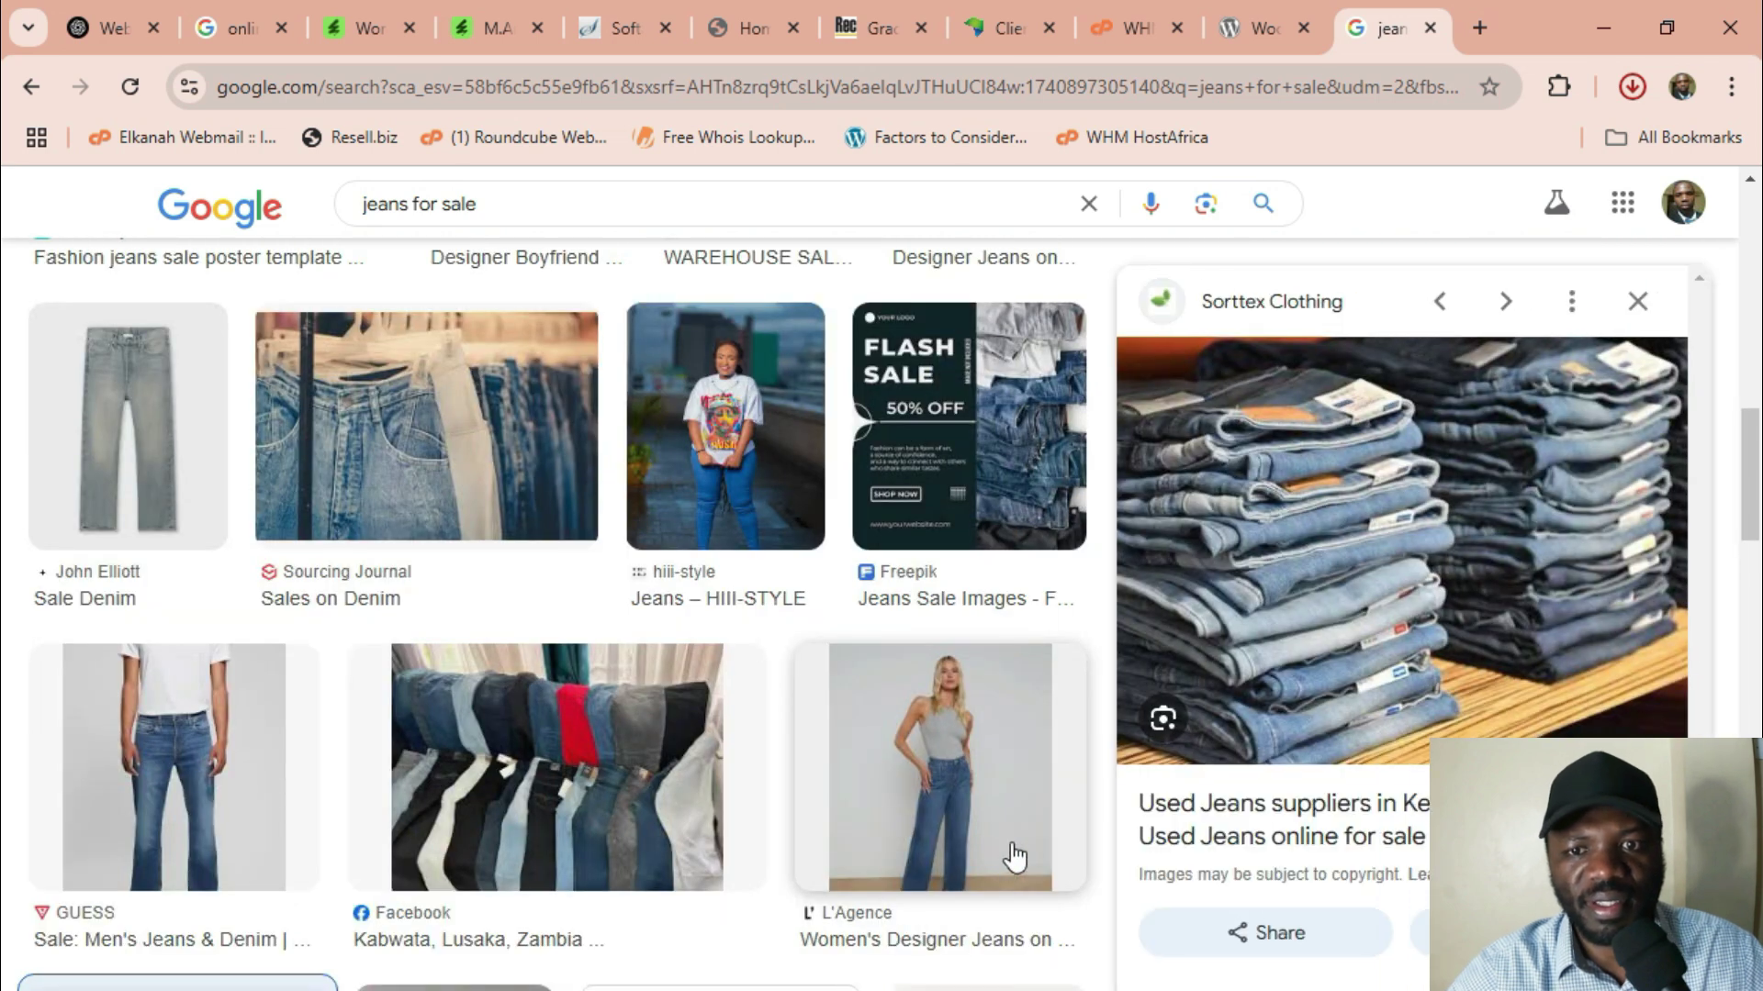
{"action": "scroll", "coordinate": [1014, 859], "scroll_direction": "down", "scroll_amount": 6}
{"action": "left_click", "coordinate": [660, 83]}
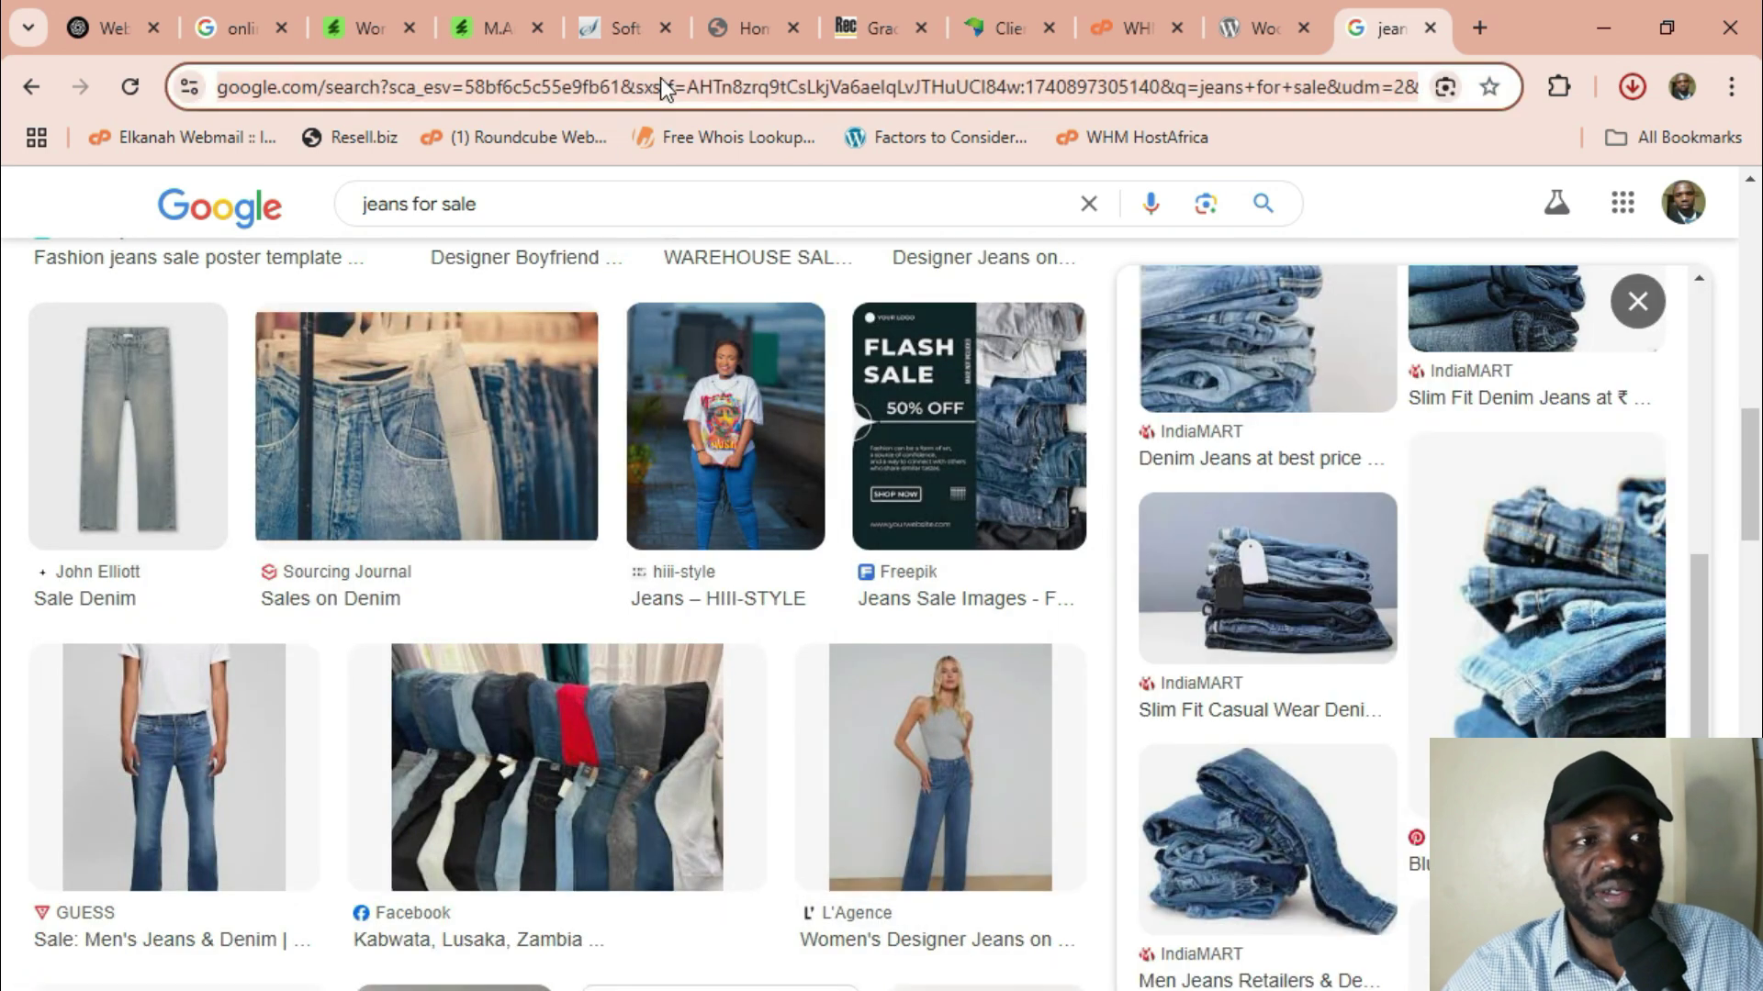
- Go to Pexels, search for 'jeans' and open the stacked blue jeans photo
{"action": "type", "text": "pexels.com"}
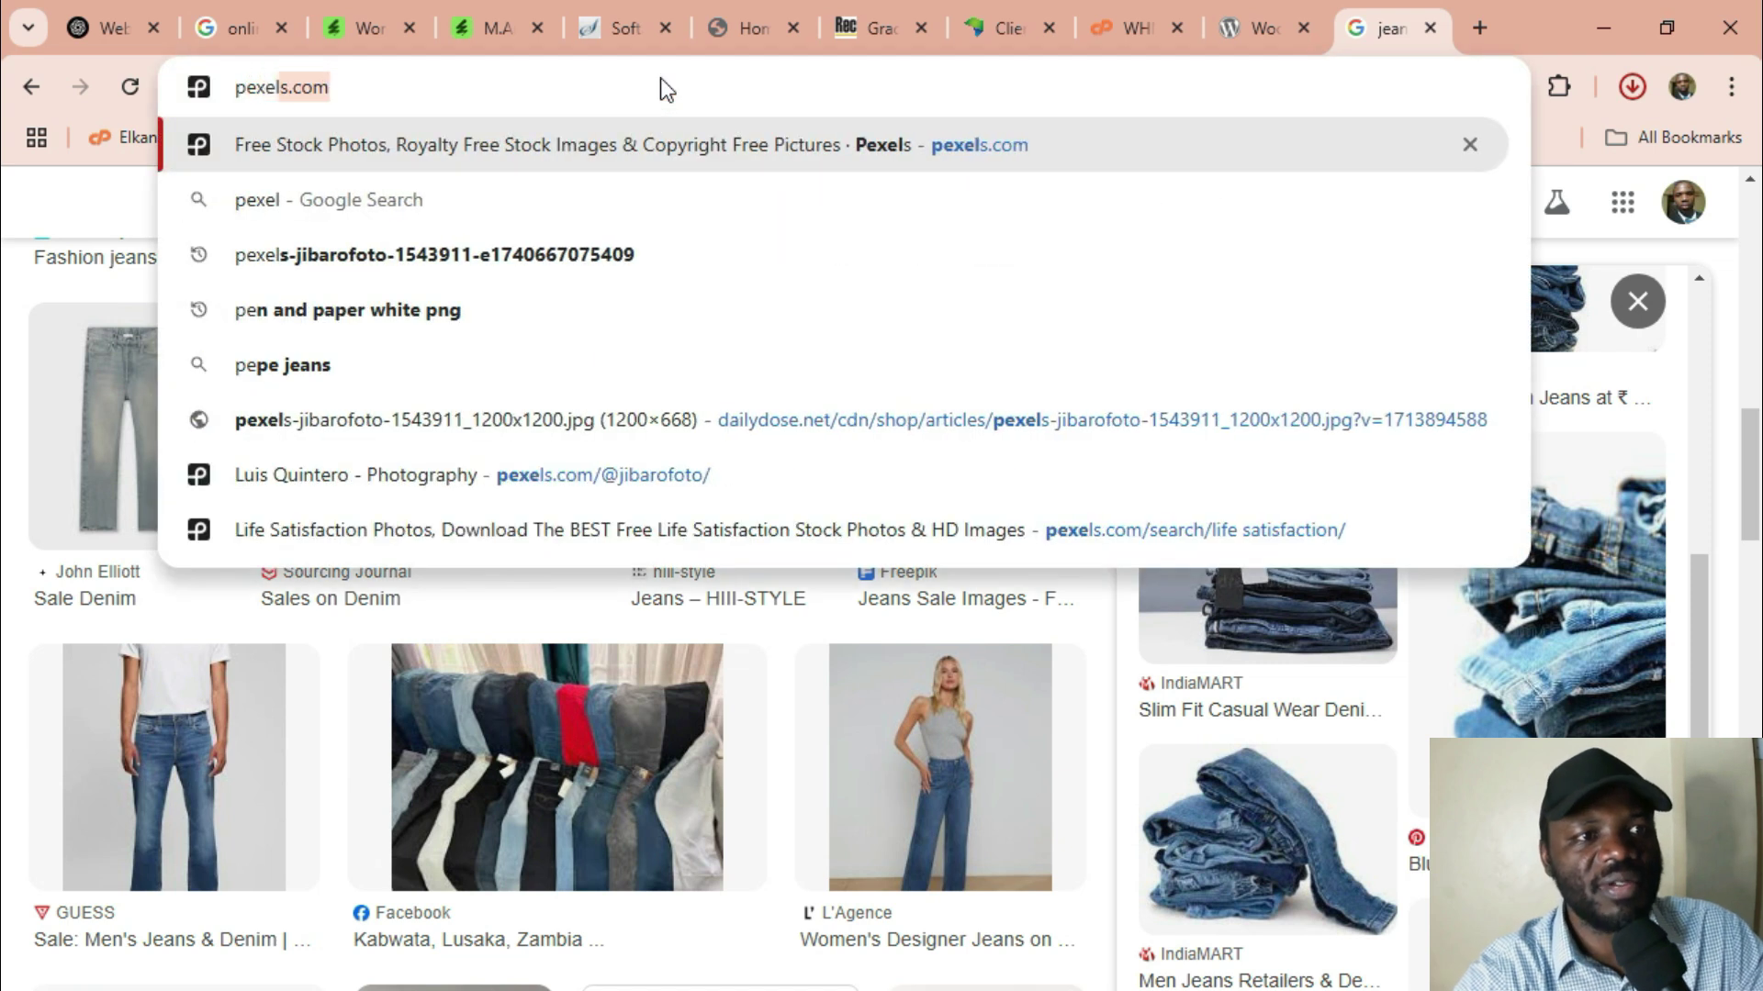
{"action": "key", "text": "Return"}
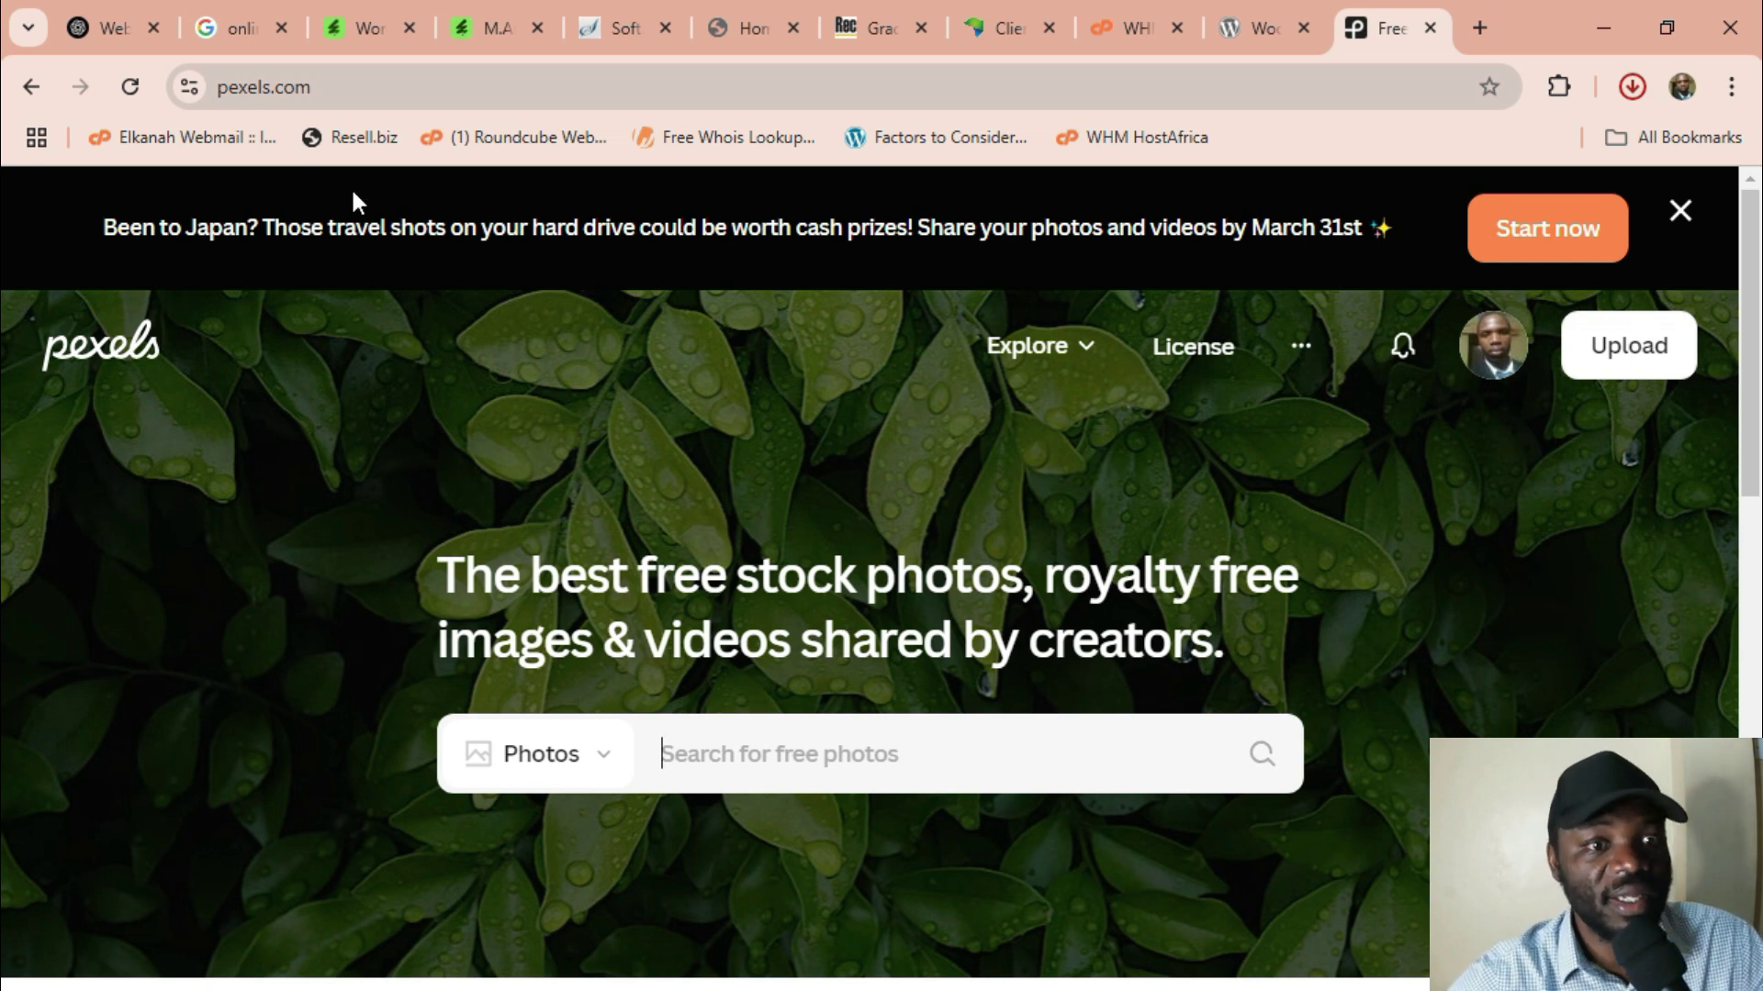
{"action": "left_click", "coordinate": [775, 754]}
{"action": "type", "text": "jeans"}
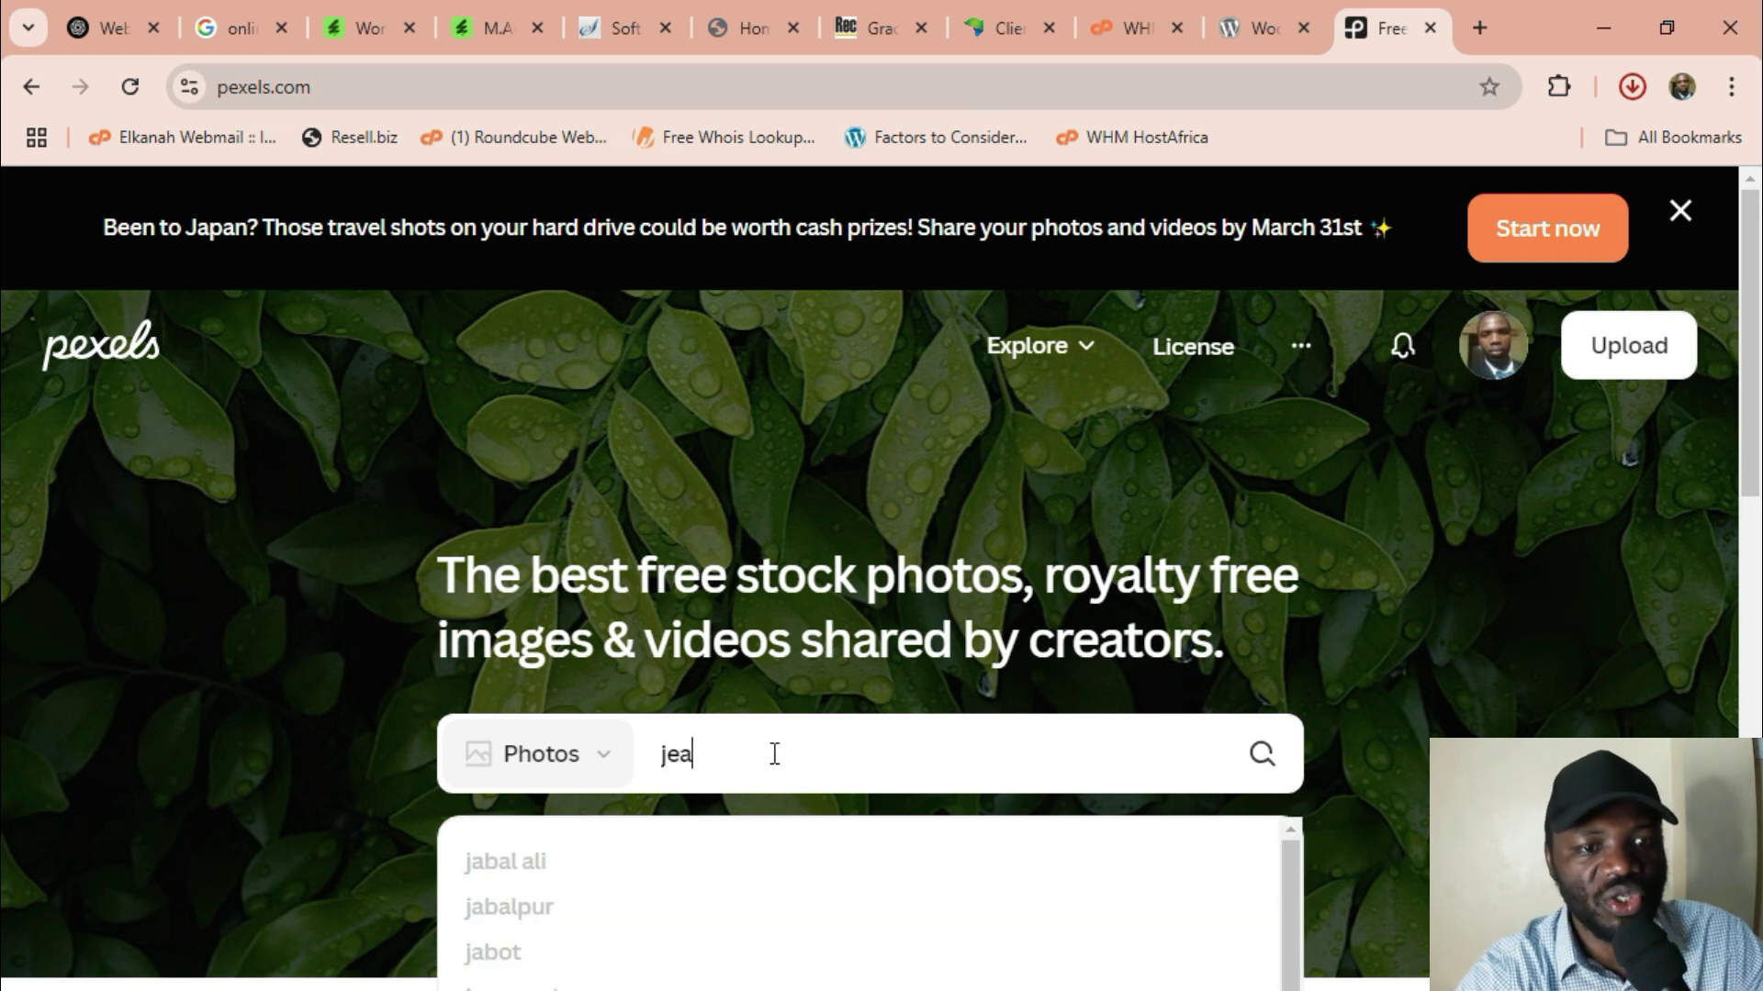
{"action": "key", "text": "Return"}
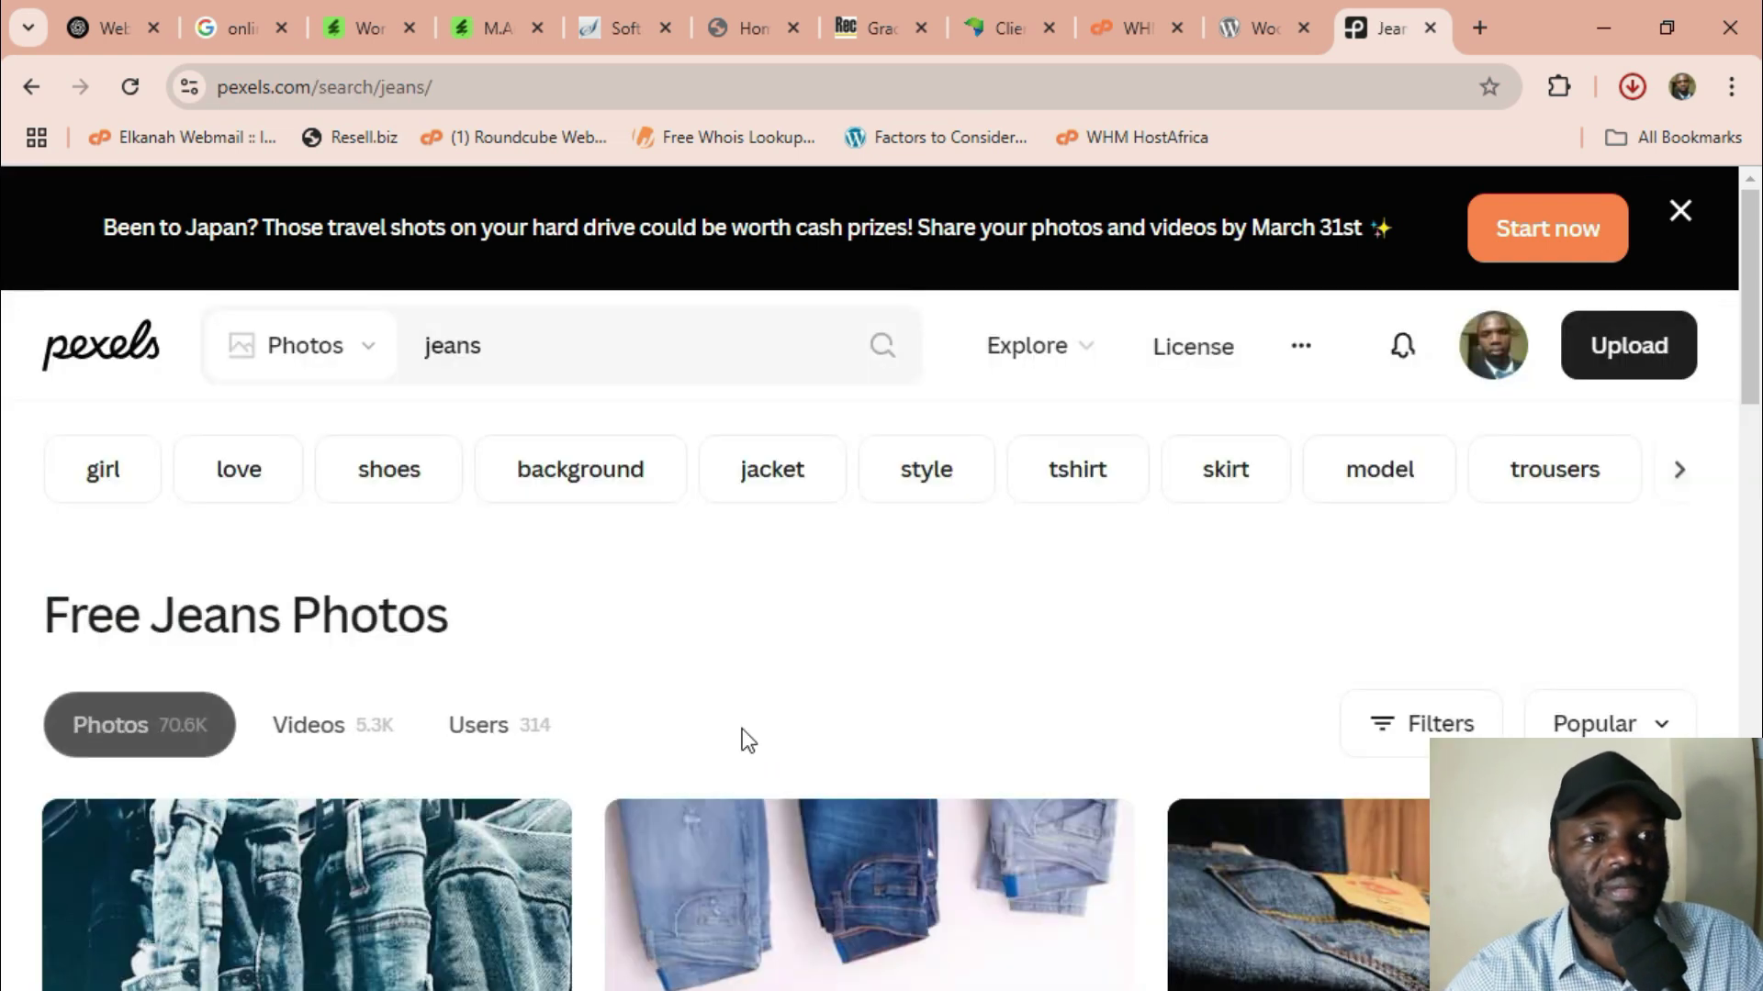
{"action": "scroll", "coordinate": [1054, 768], "scroll_direction": "down", "scroll_amount": 5}
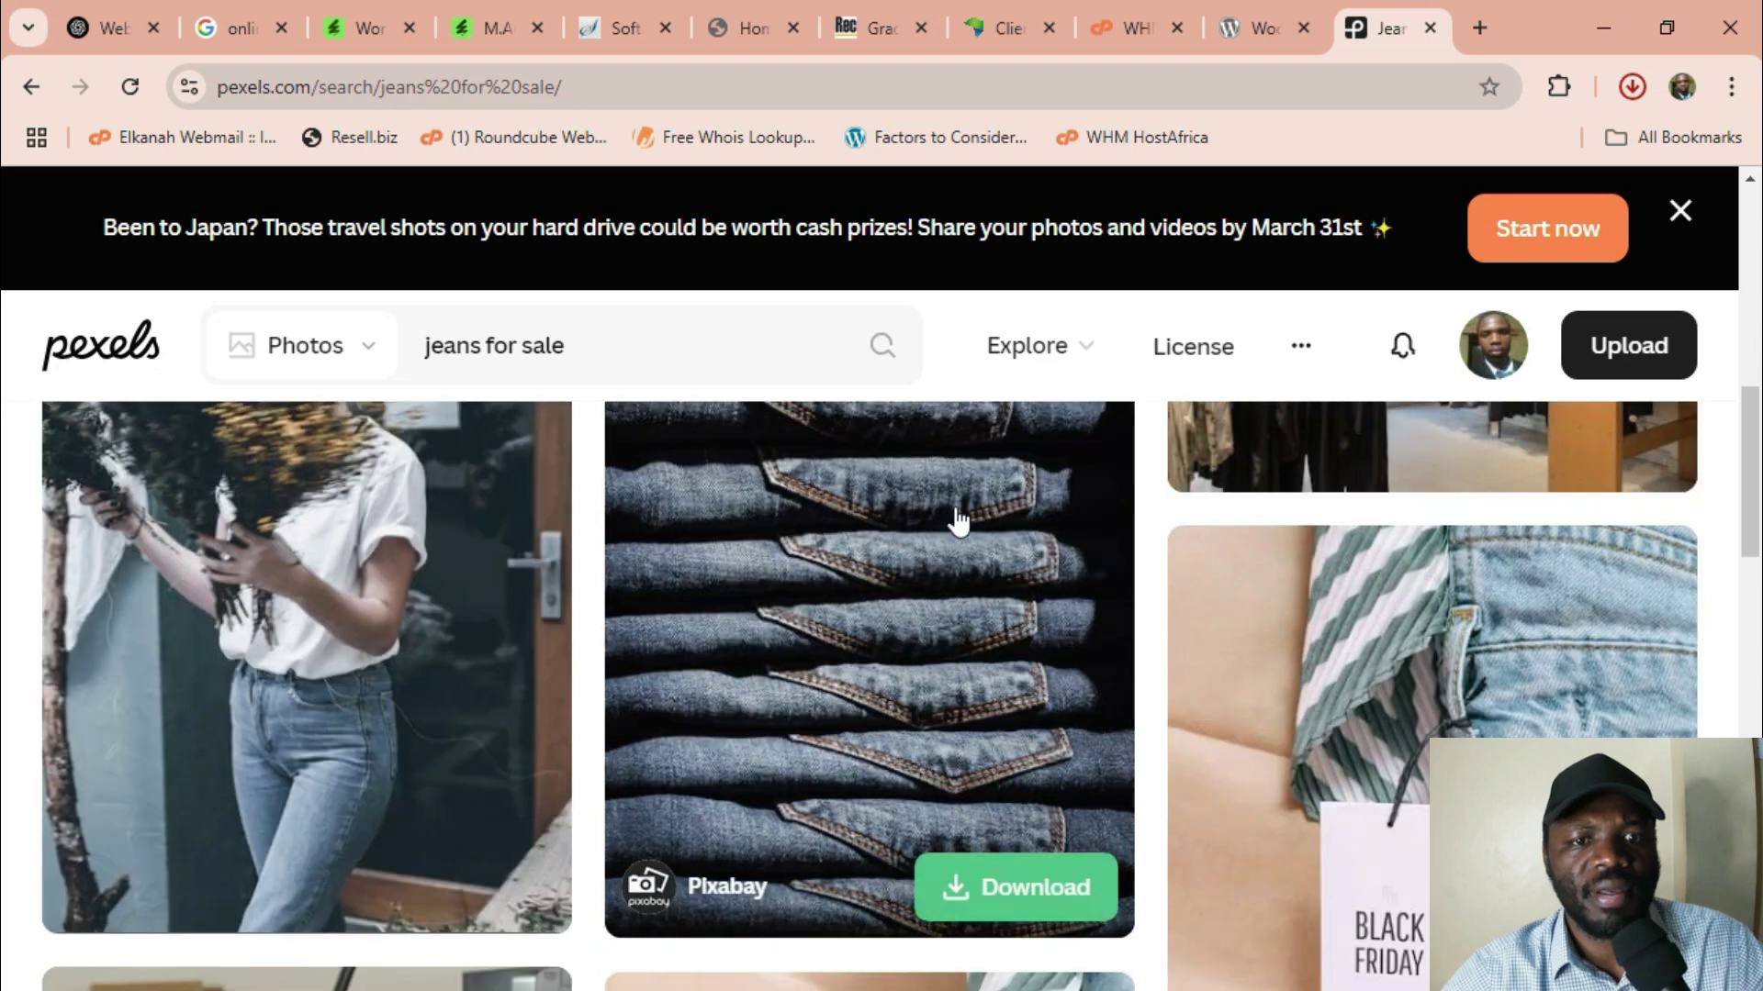
{"action": "left_click", "coordinate": [955, 505]}
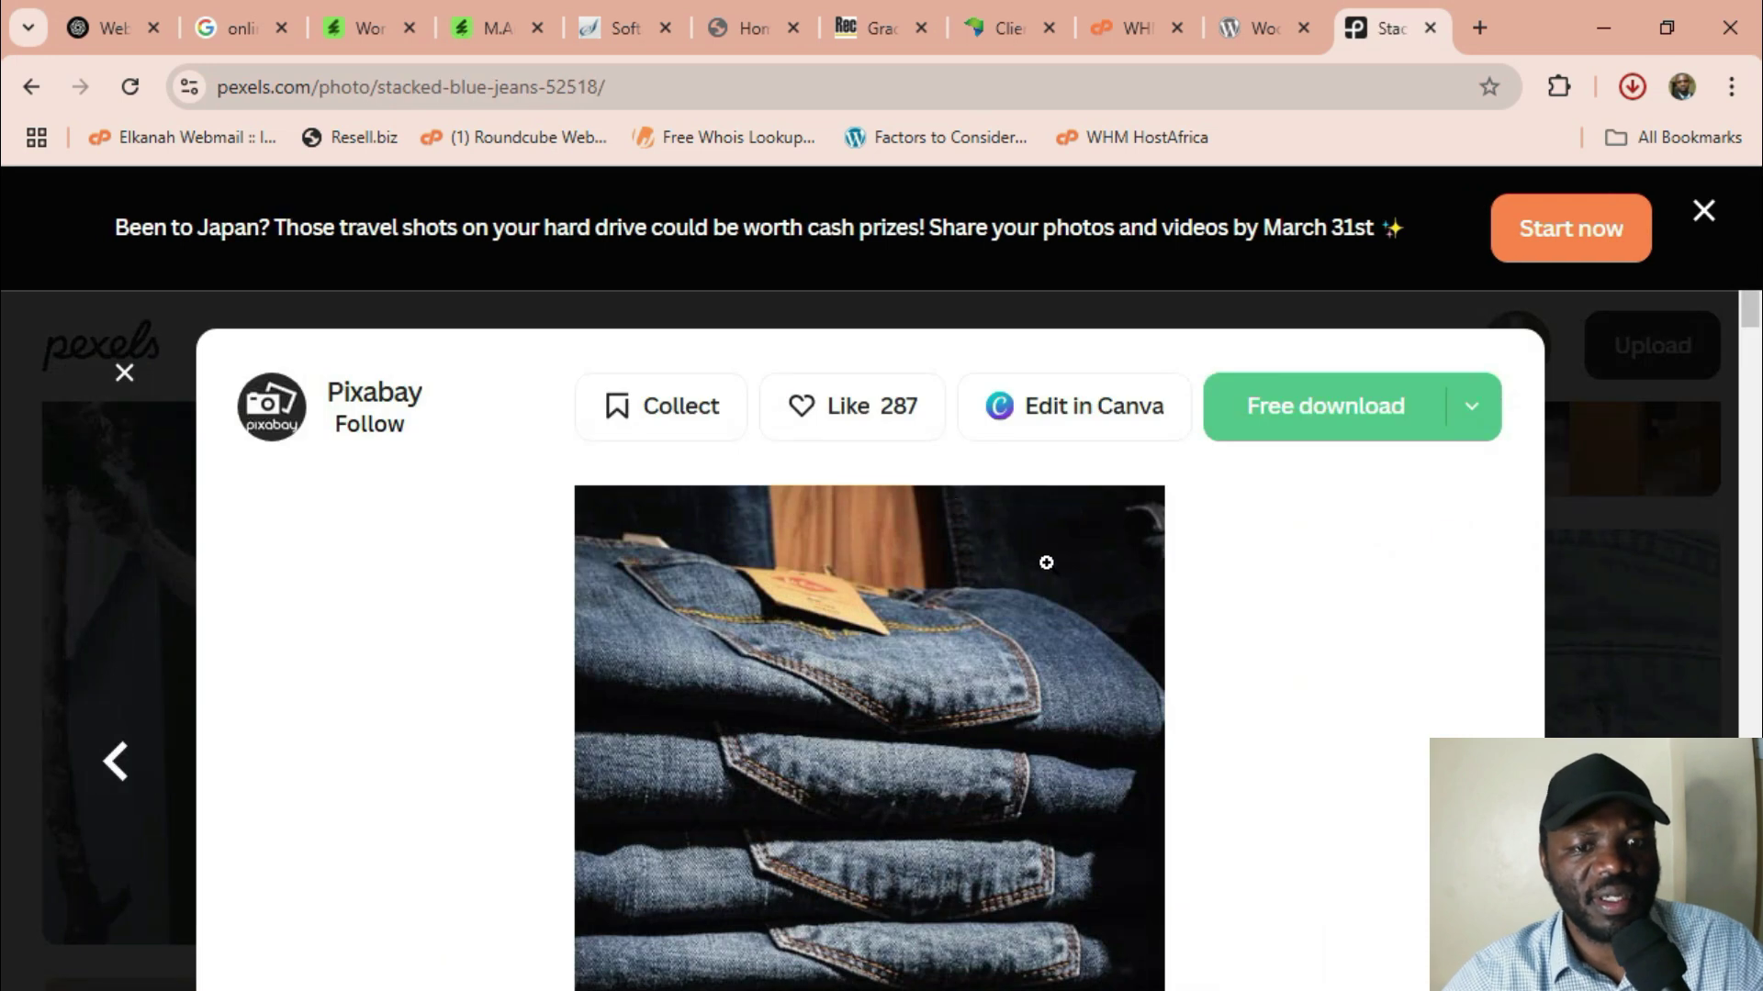
- Download the photo in Small 640x966 size and save it as Jeans
{"action": "scroll", "coordinate": [1043, 649], "scroll_direction": "down", "scroll_amount": 4}
{"action": "scroll", "coordinate": [1089, 646], "scroll_direction": "up", "scroll_amount": 4}
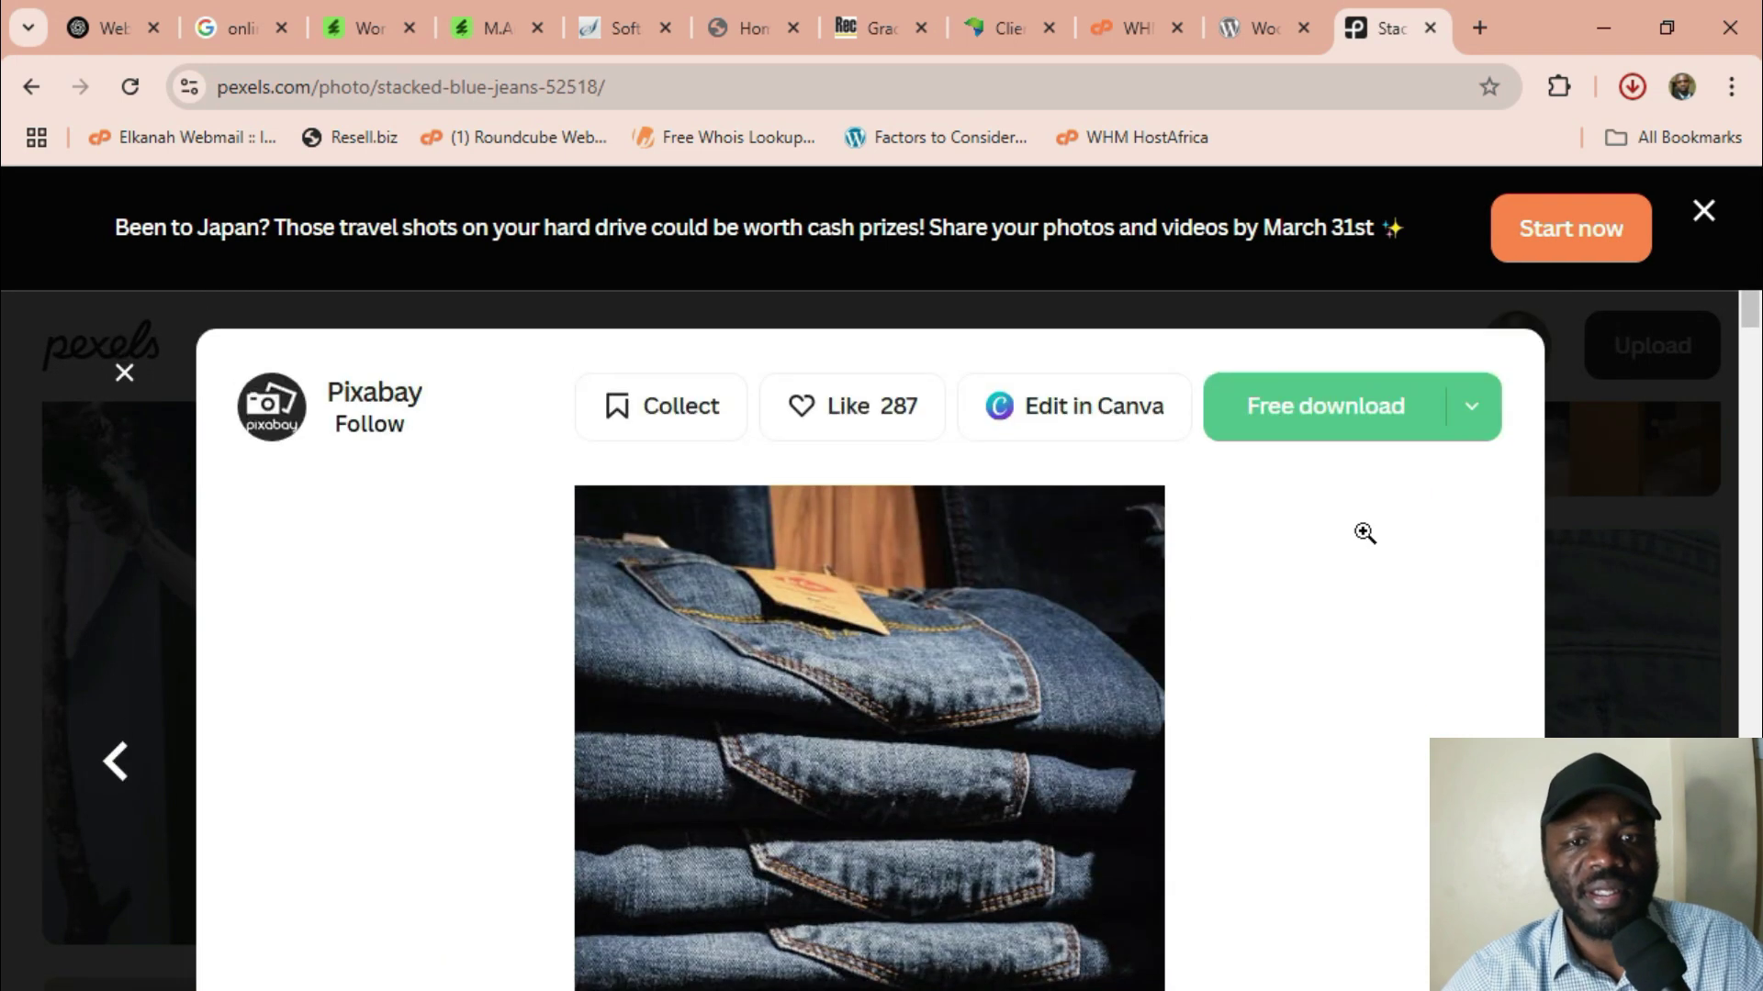
{"action": "left_click", "coordinate": [1472, 413]}
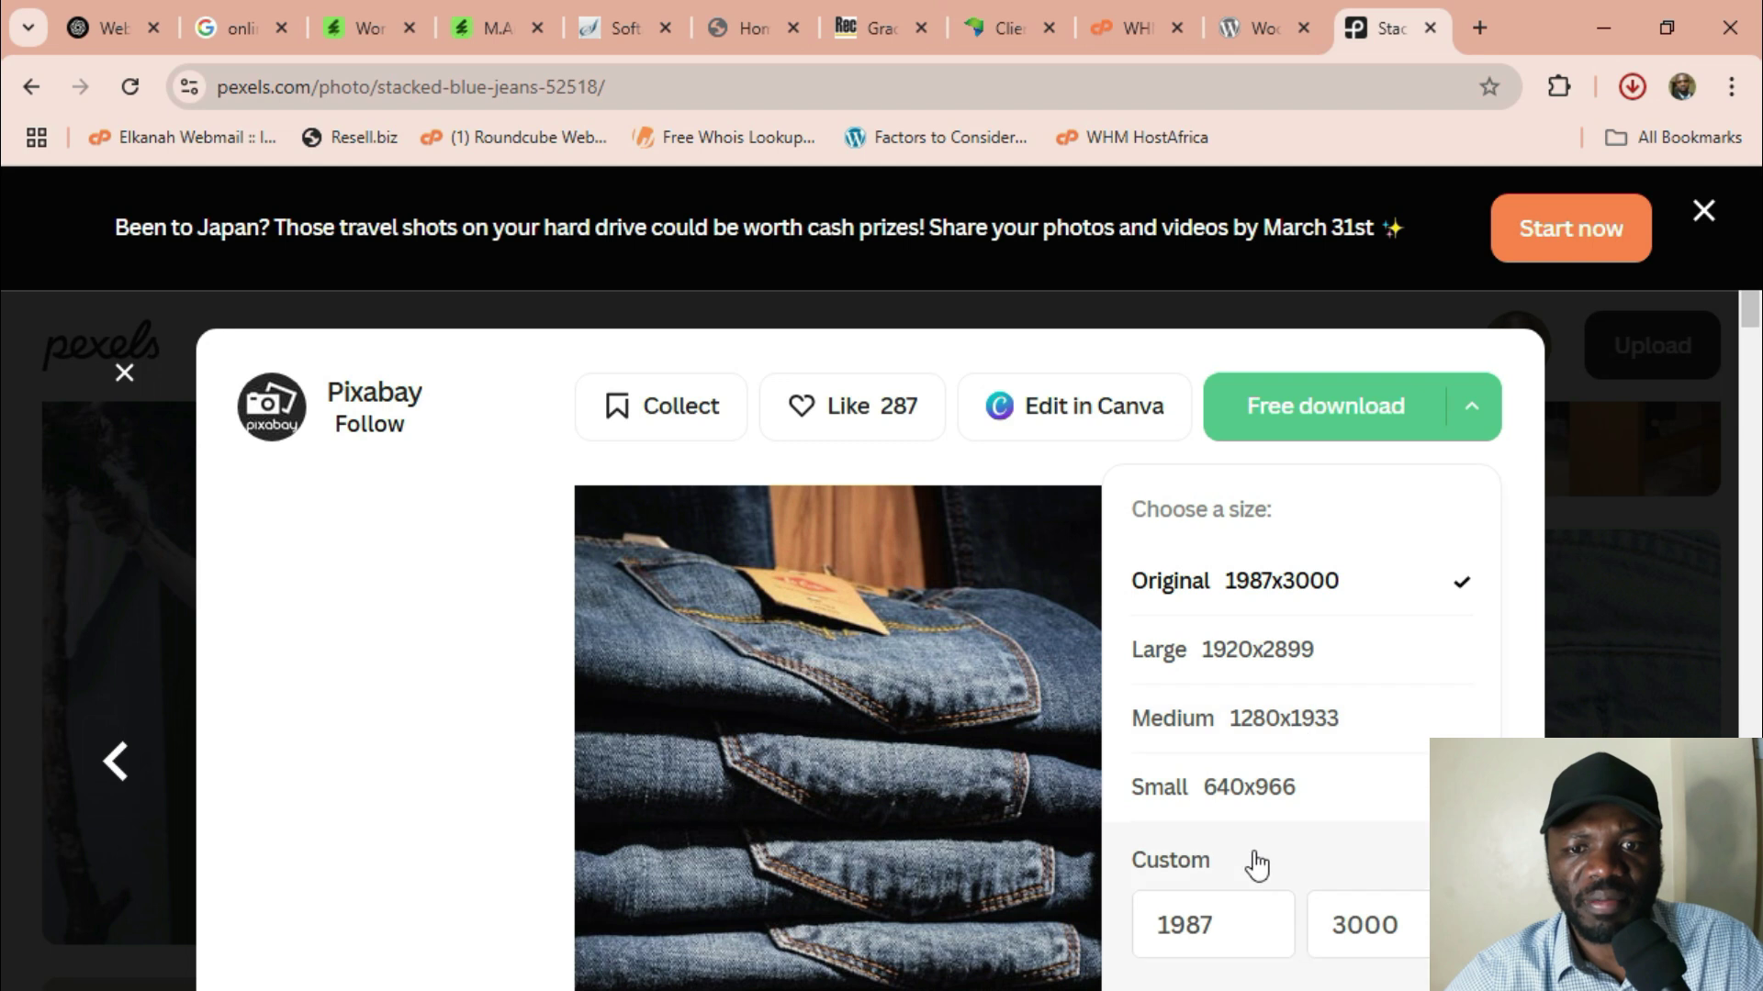
{"action": "left_click", "coordinate": [1282, 808]}
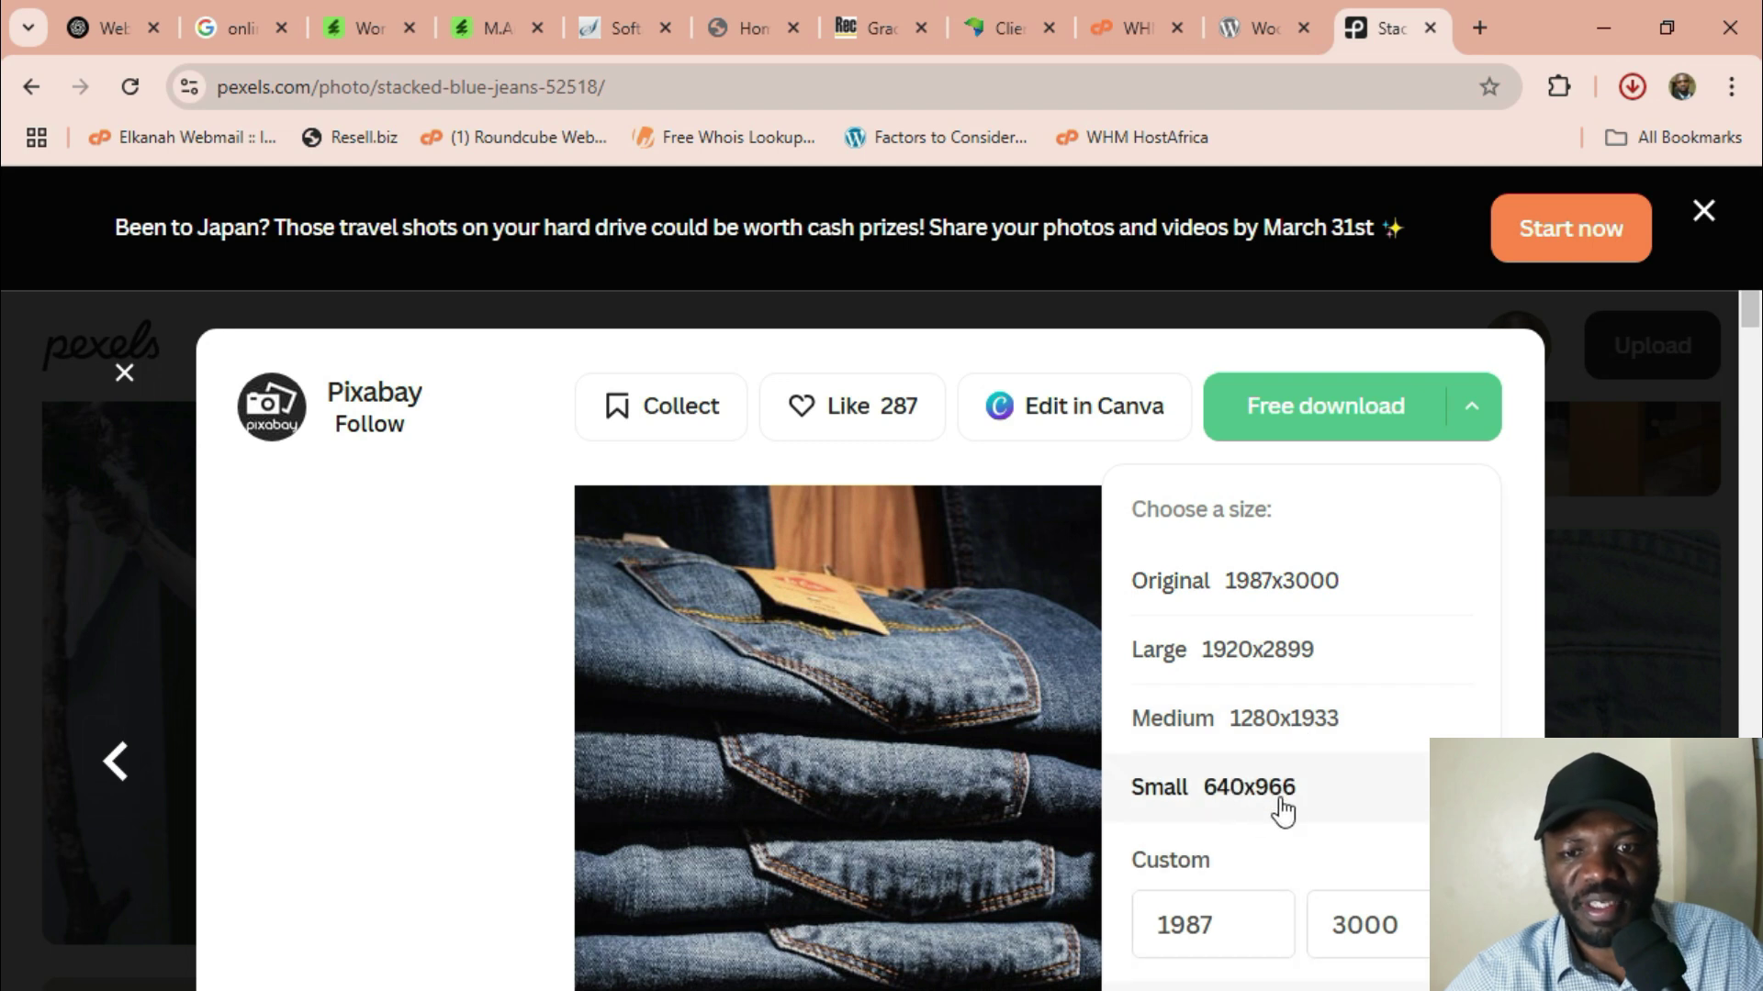
{"action": "left_click", "coordinate": [1304, 987]}
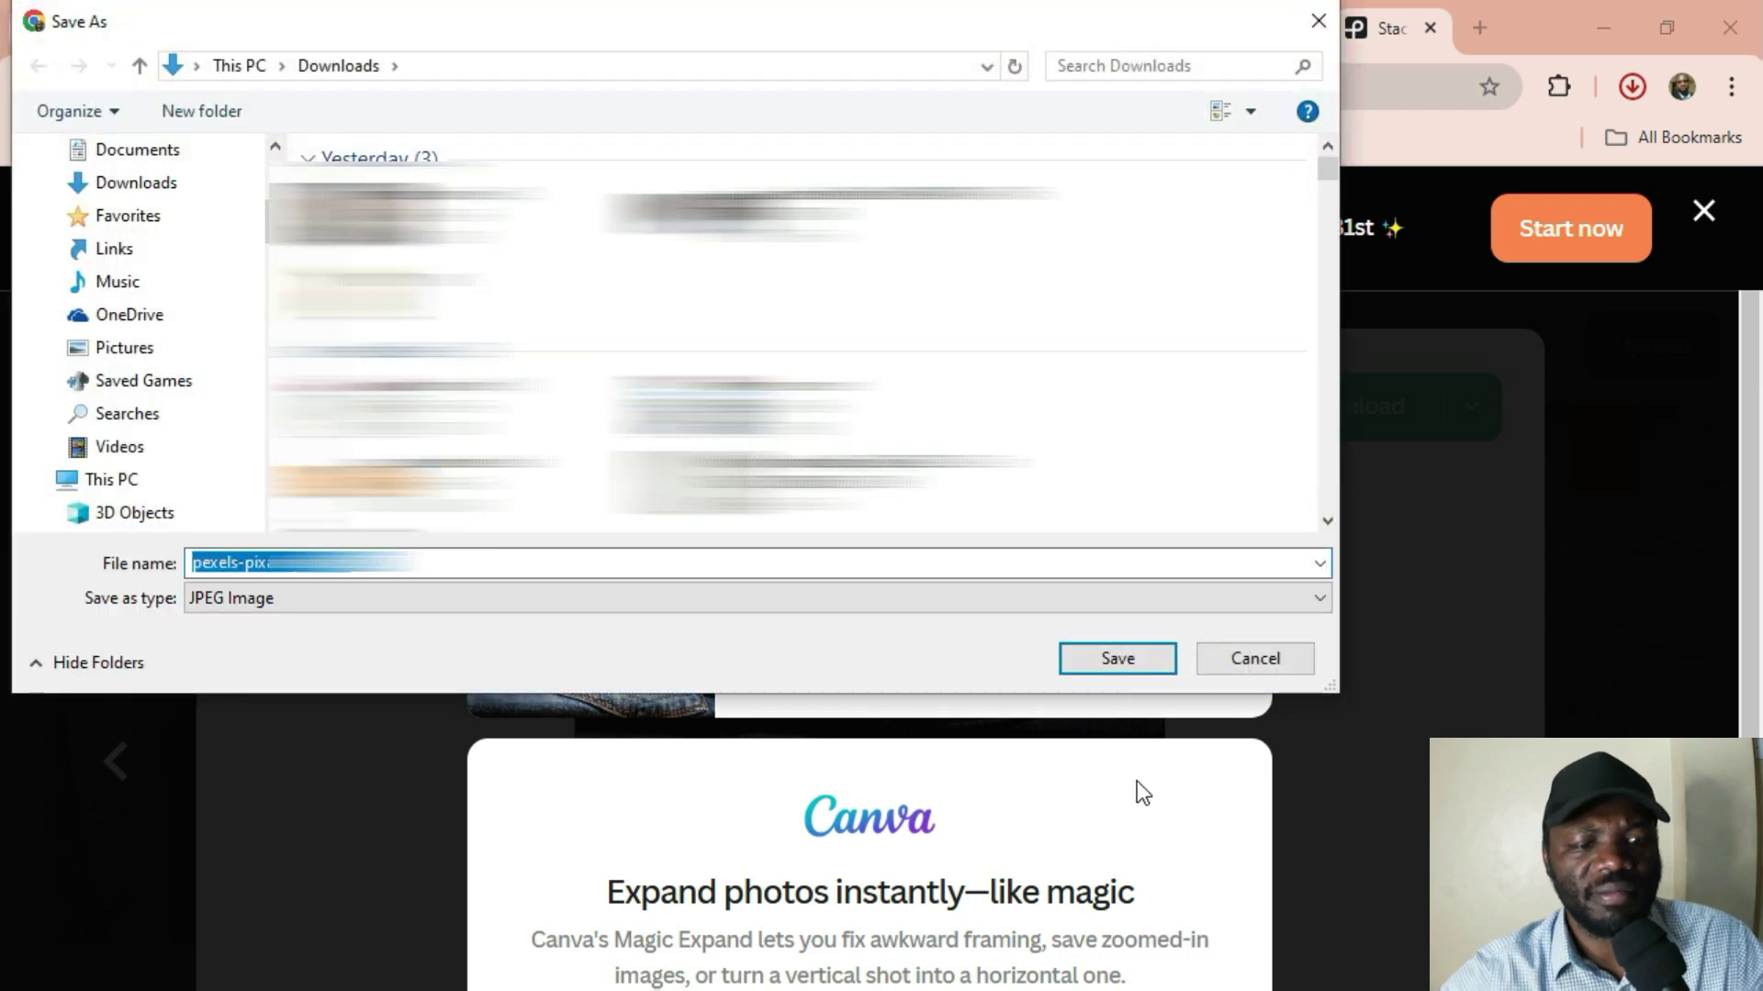
{"action": "type", "text": "Jeans"}
{"action": "key", "text": "Return"}
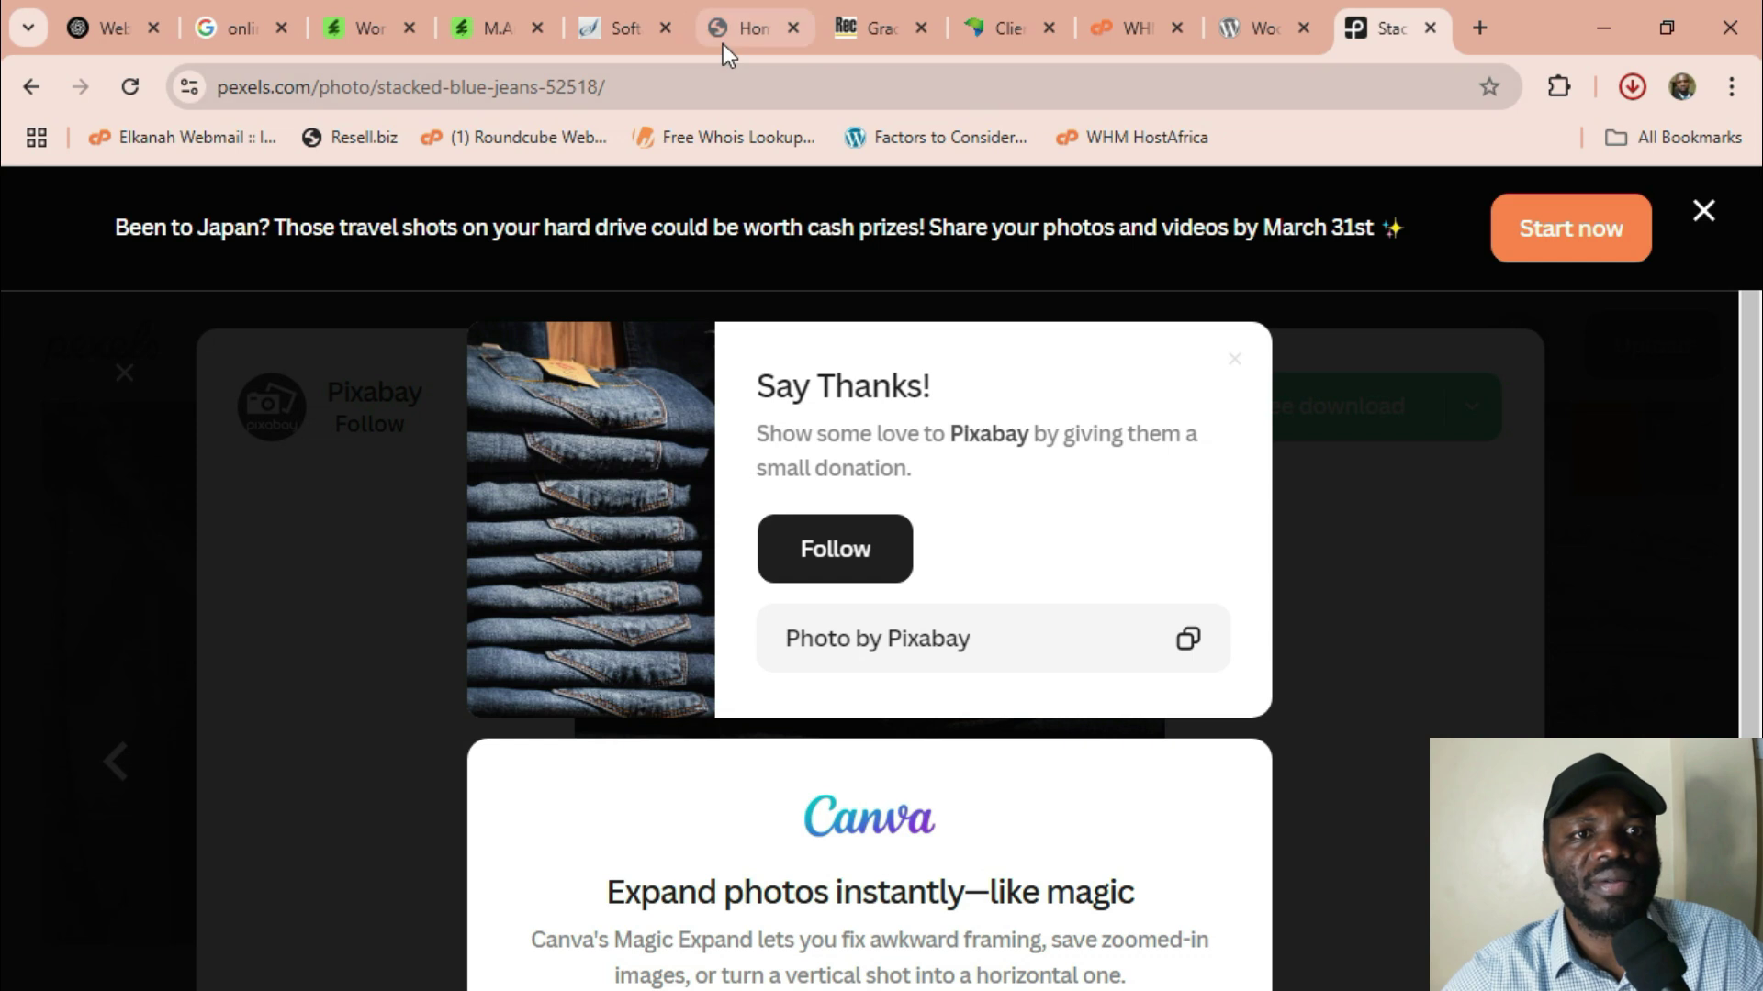
- Add a new WooCommerce product titled 'Jeans' and click into its description area
{"action": "left_click", "coordinate": [742, 29]}
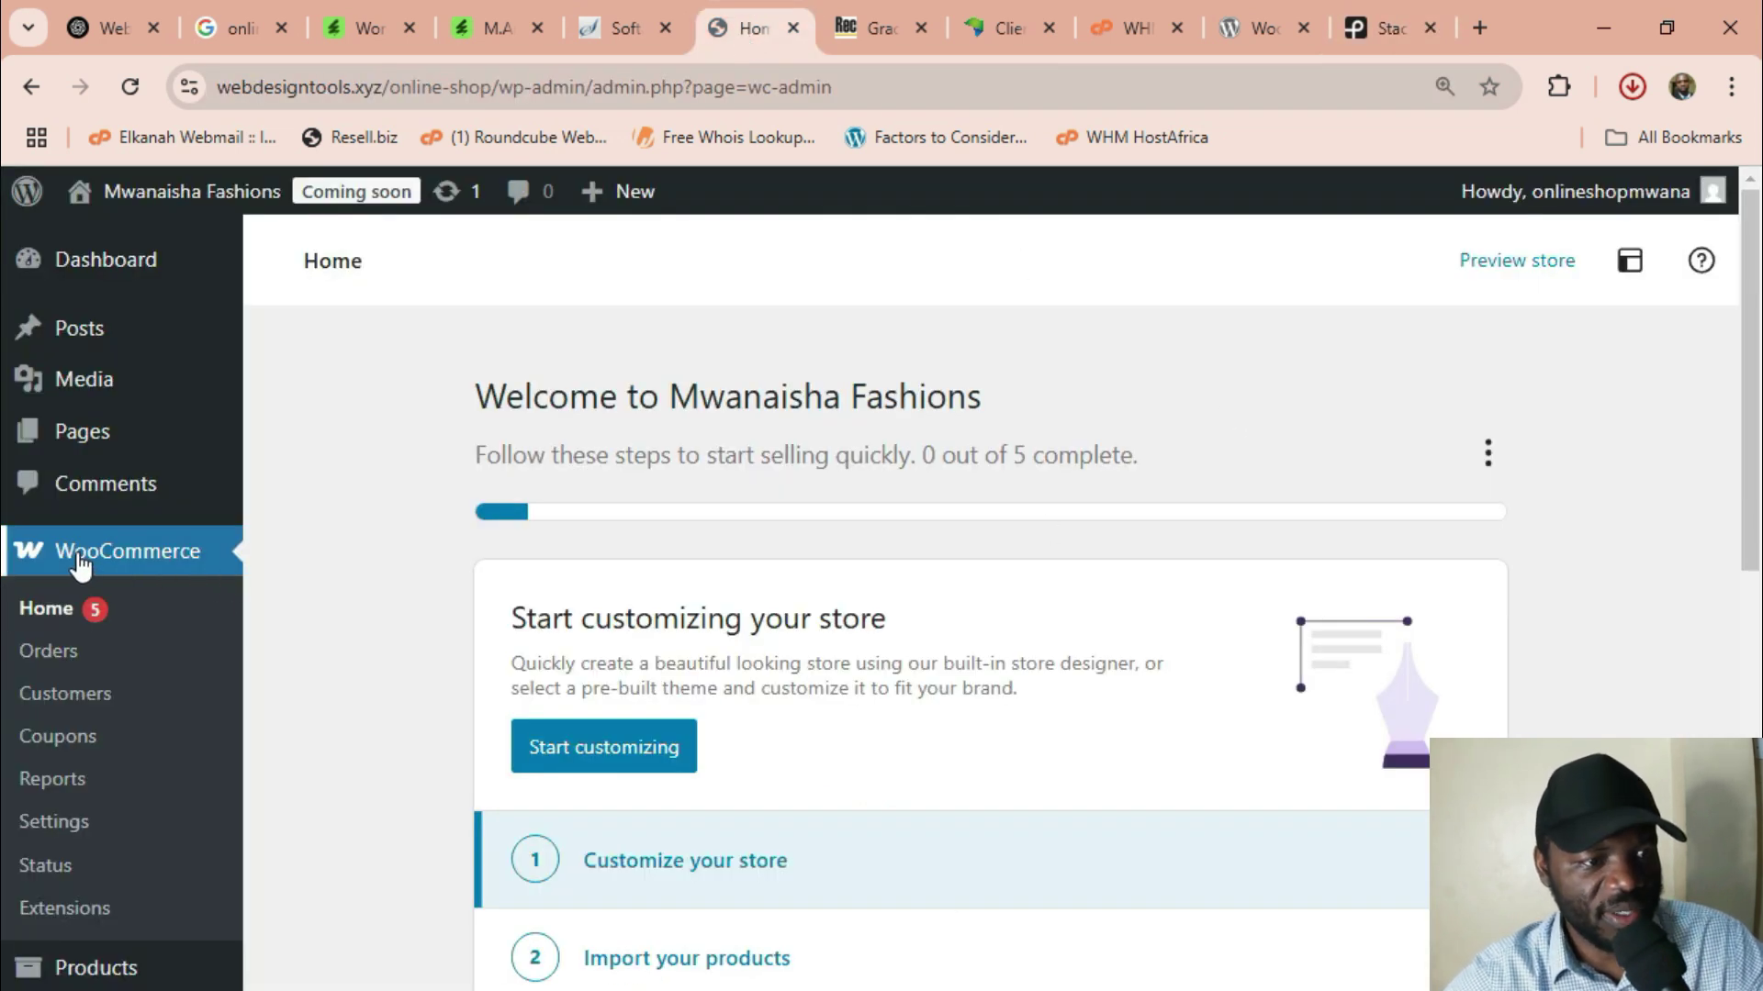
{"action": "scroll", "coordinate": [200, 666], "scroll_direction": "down", "scroll_amount": 3}
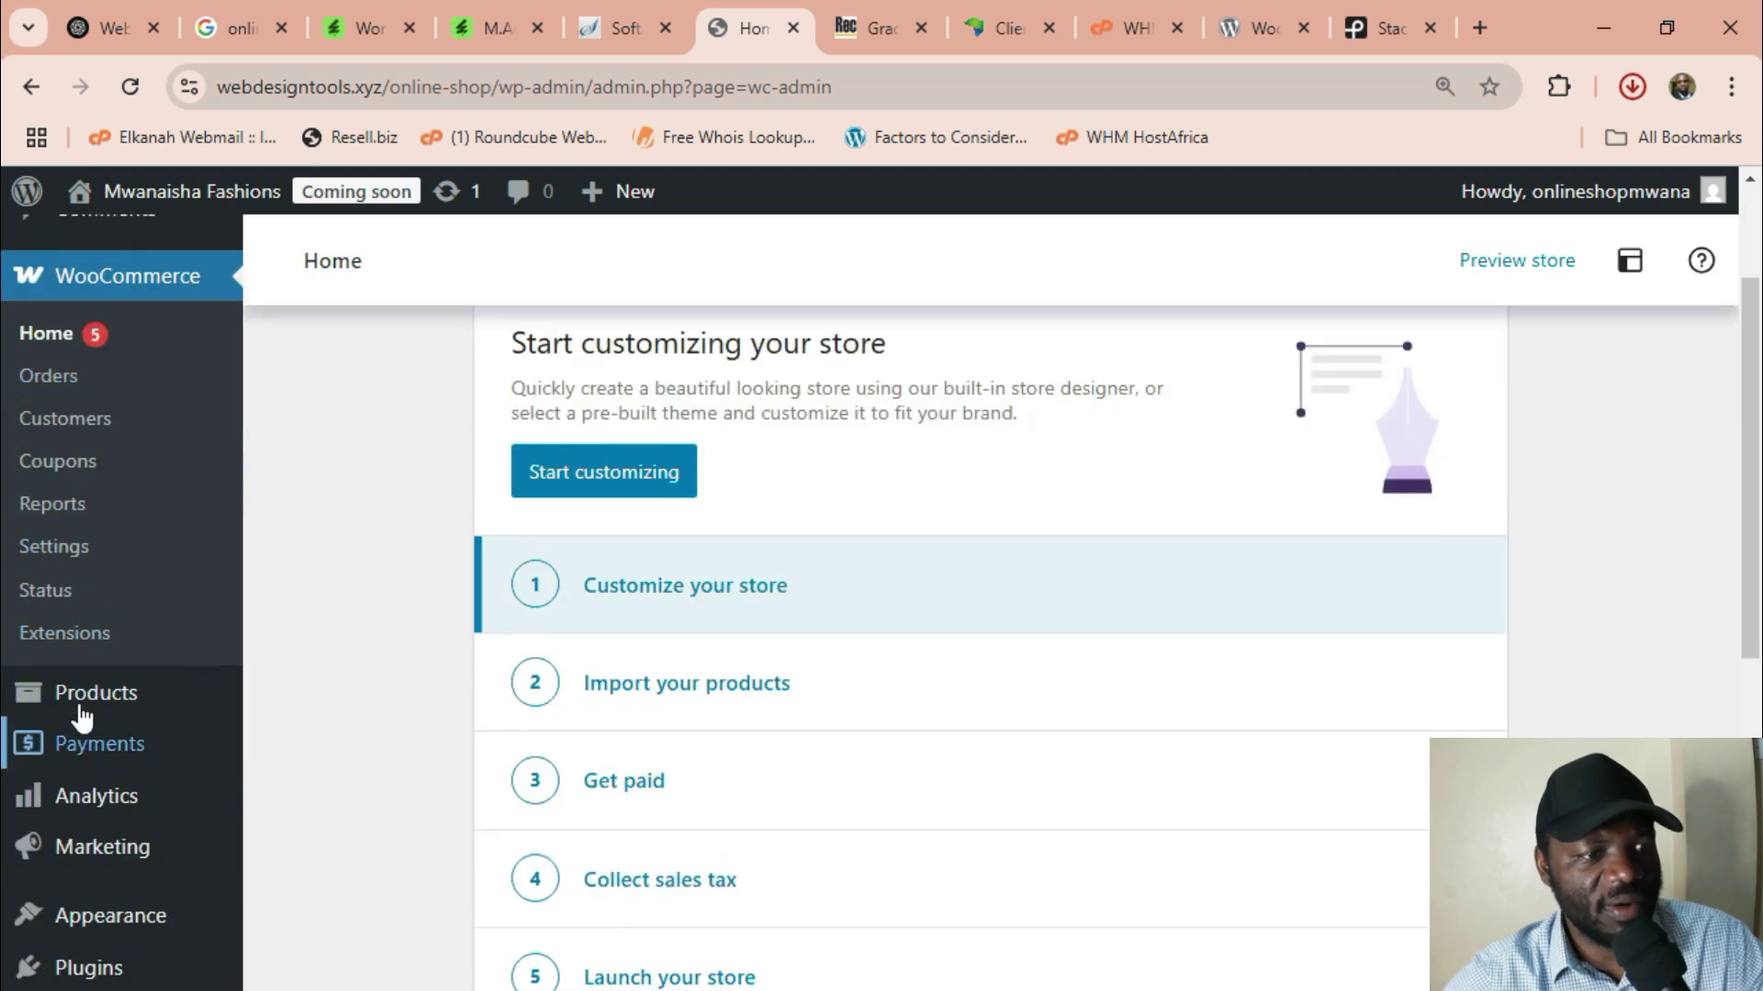
{"action": "mouse_move", "coordinate": [91, 709]}
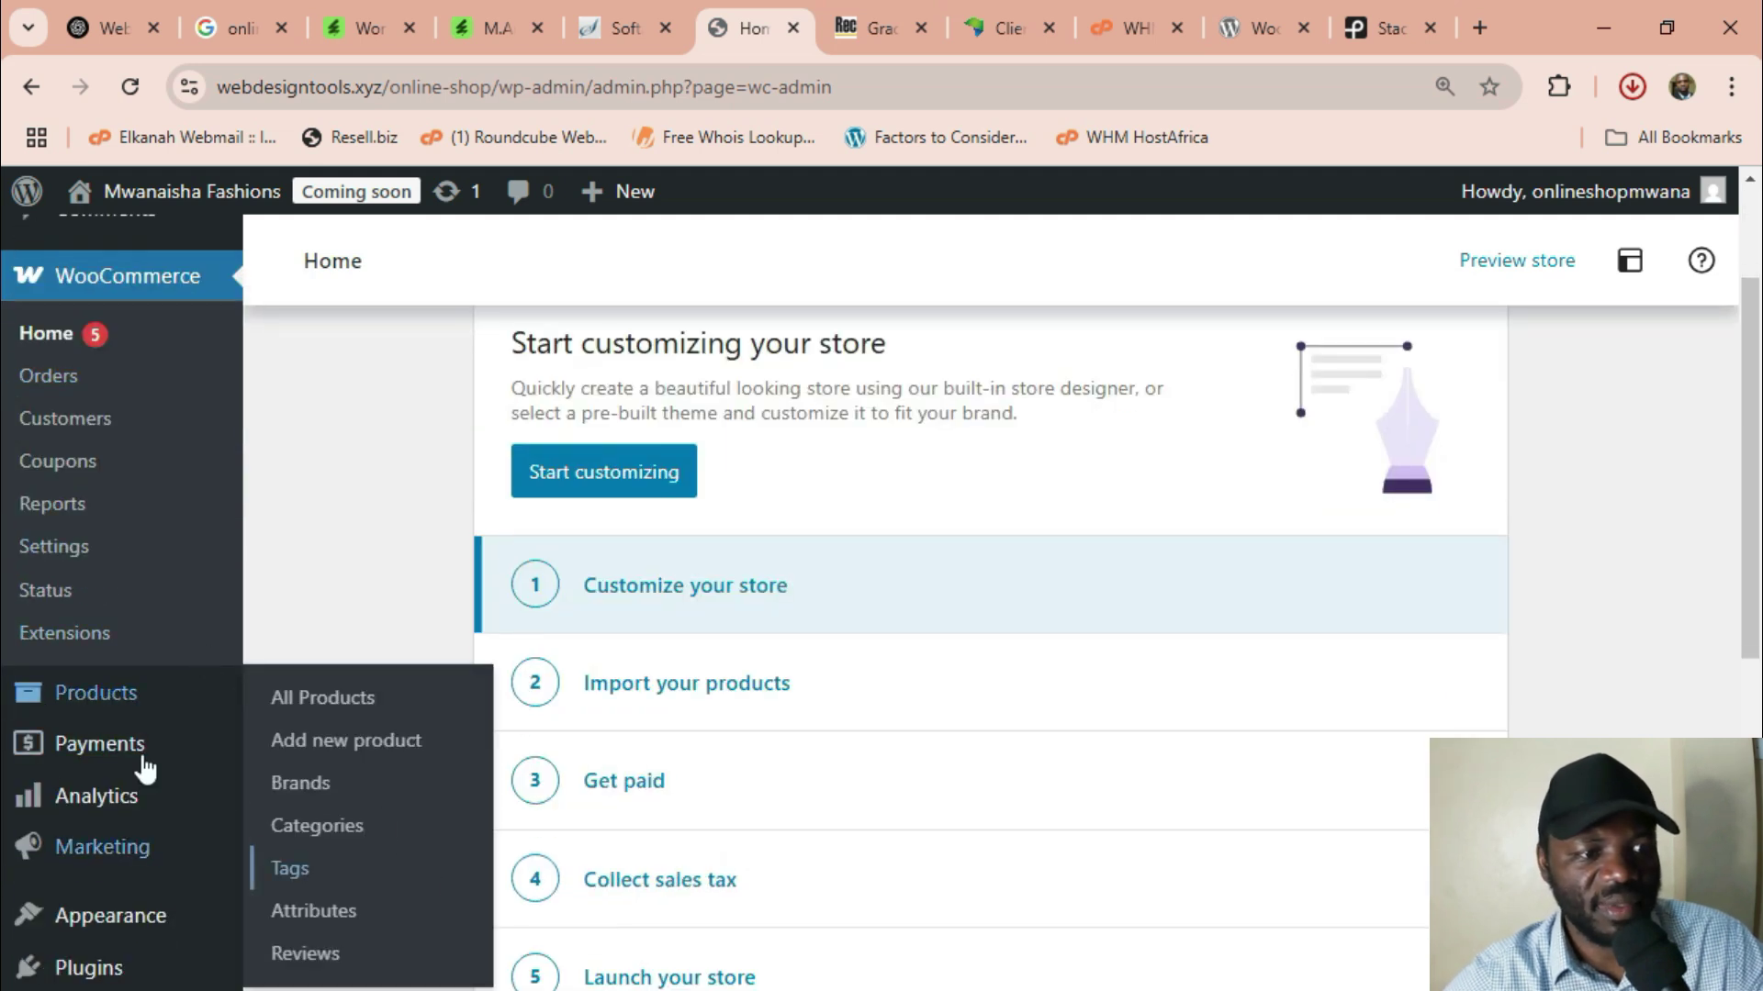
{"action": "left_click", "coordinate": [371, 754]}
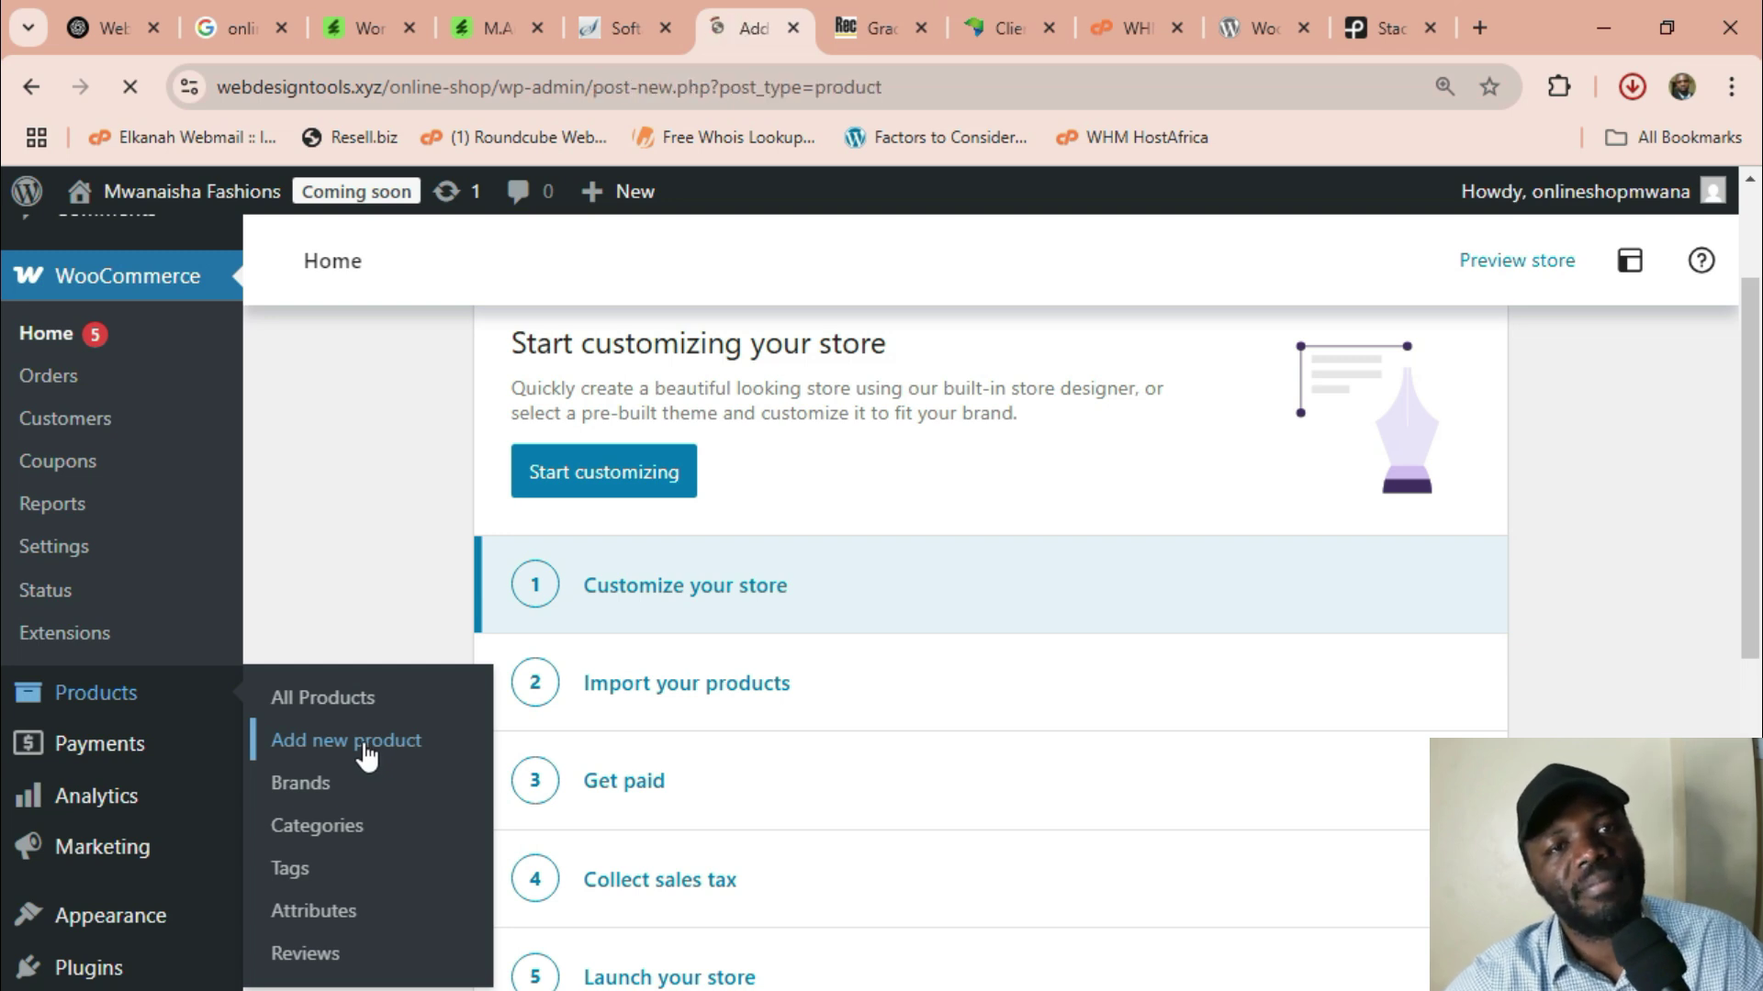
{"action": "type", "text": "Jeans"}
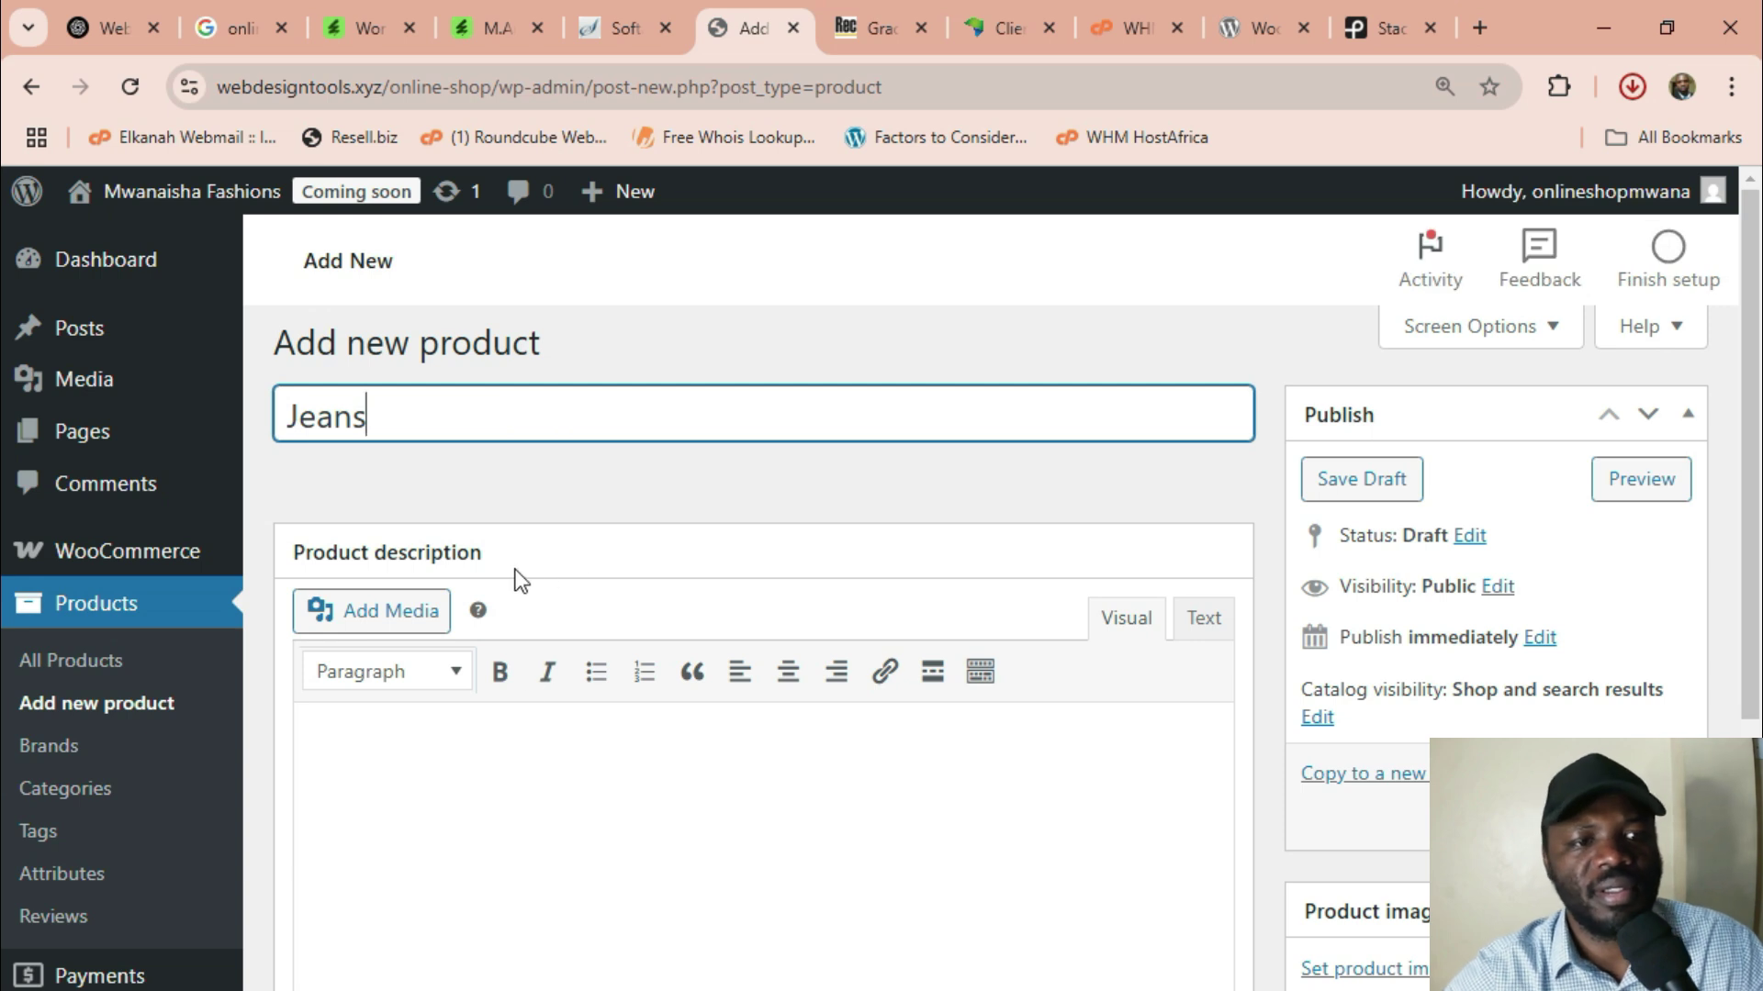
{"action": "left_click", "coordinate": [340, 762]}
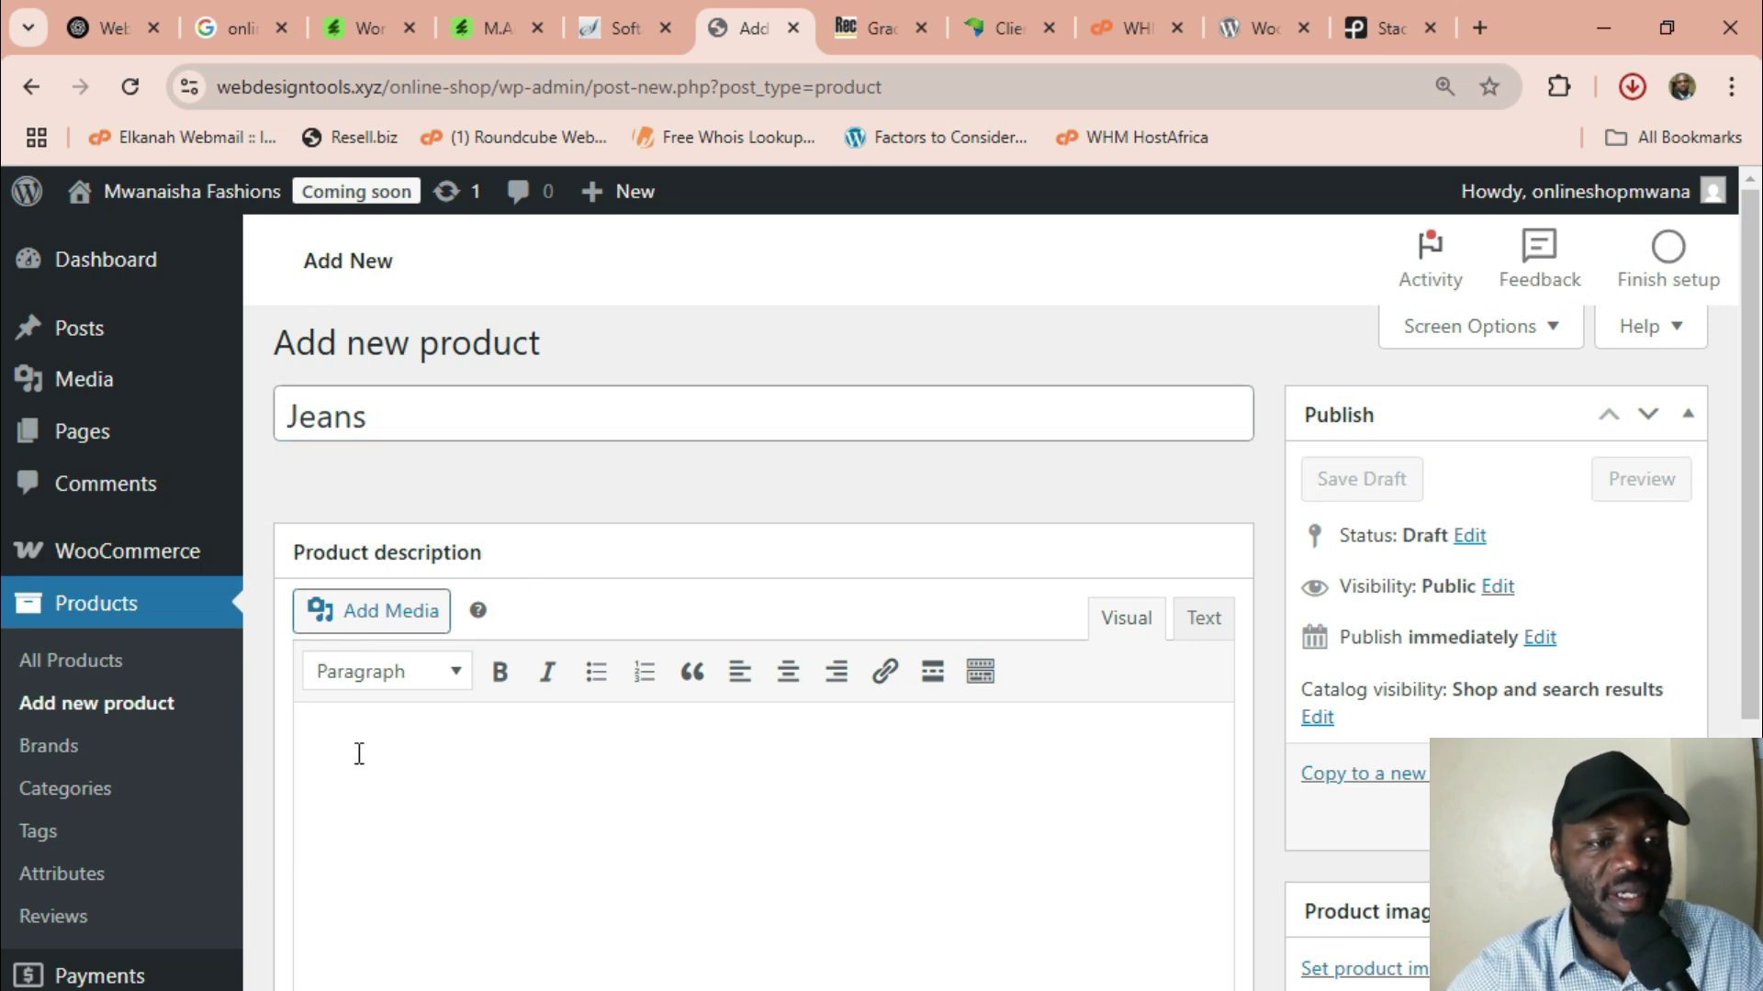
{"action": "left_click", "coordinate": [1495, 50]}
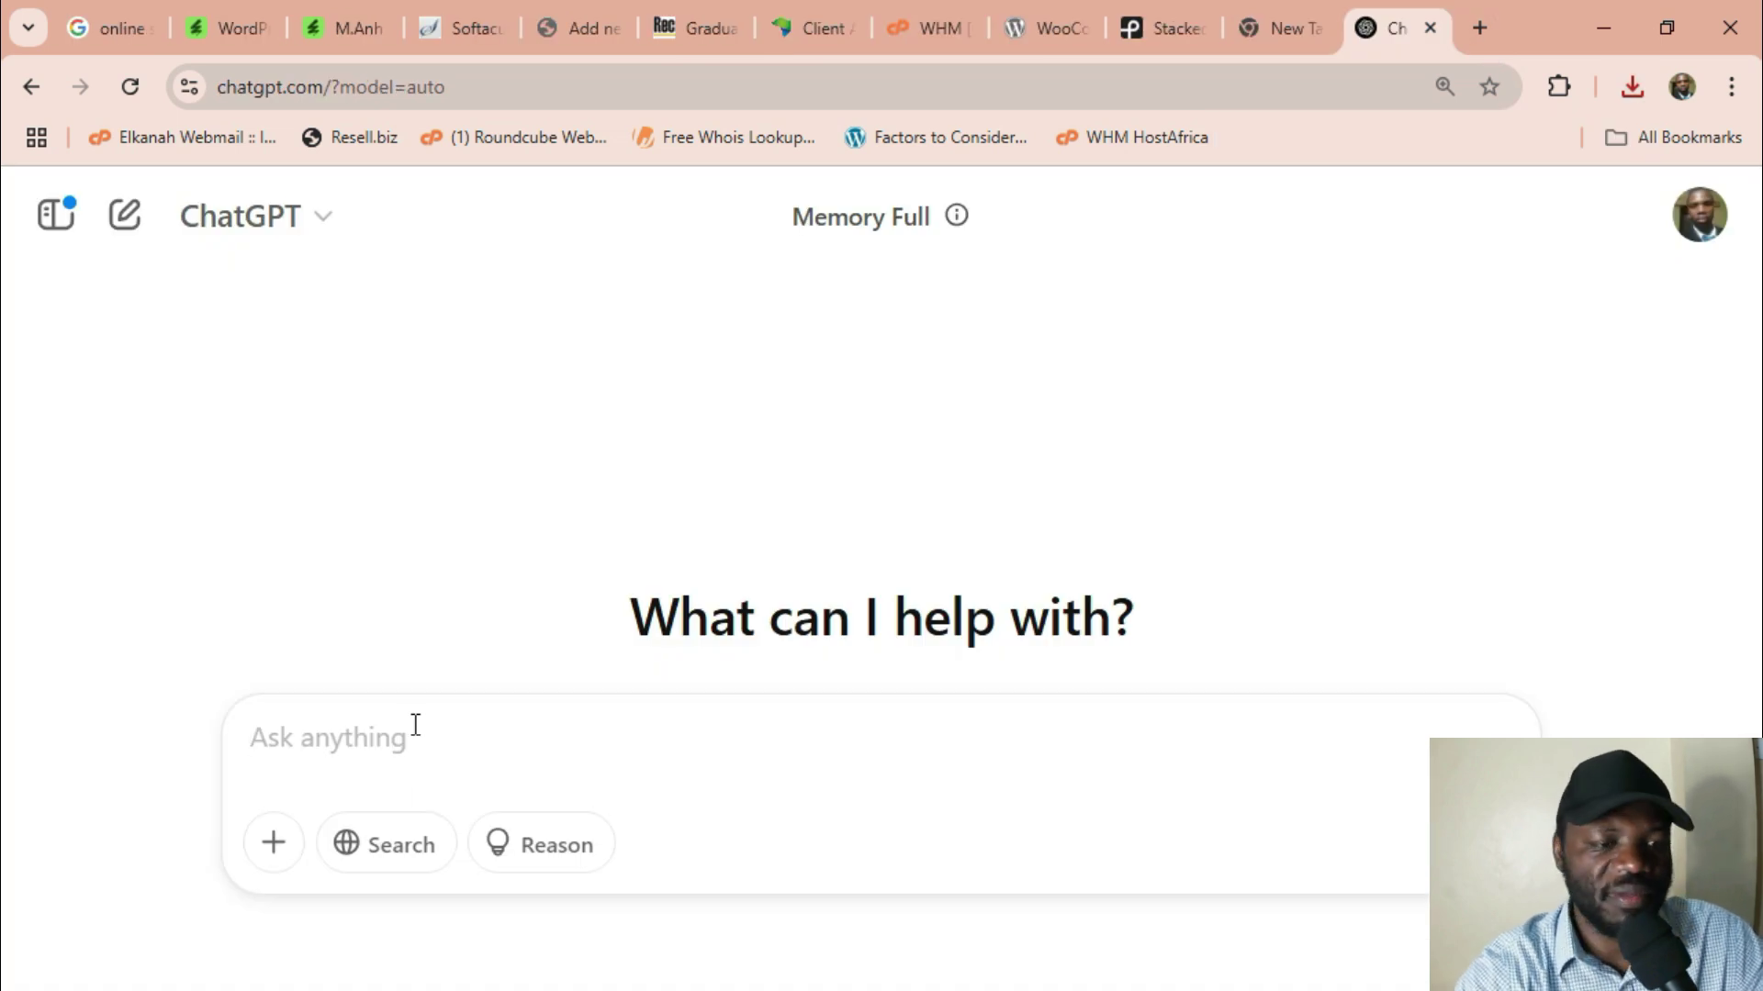
- Have ChatGPT write jeans product page content and copy the entire generated reply
{"action": "type", "text": "crea"}
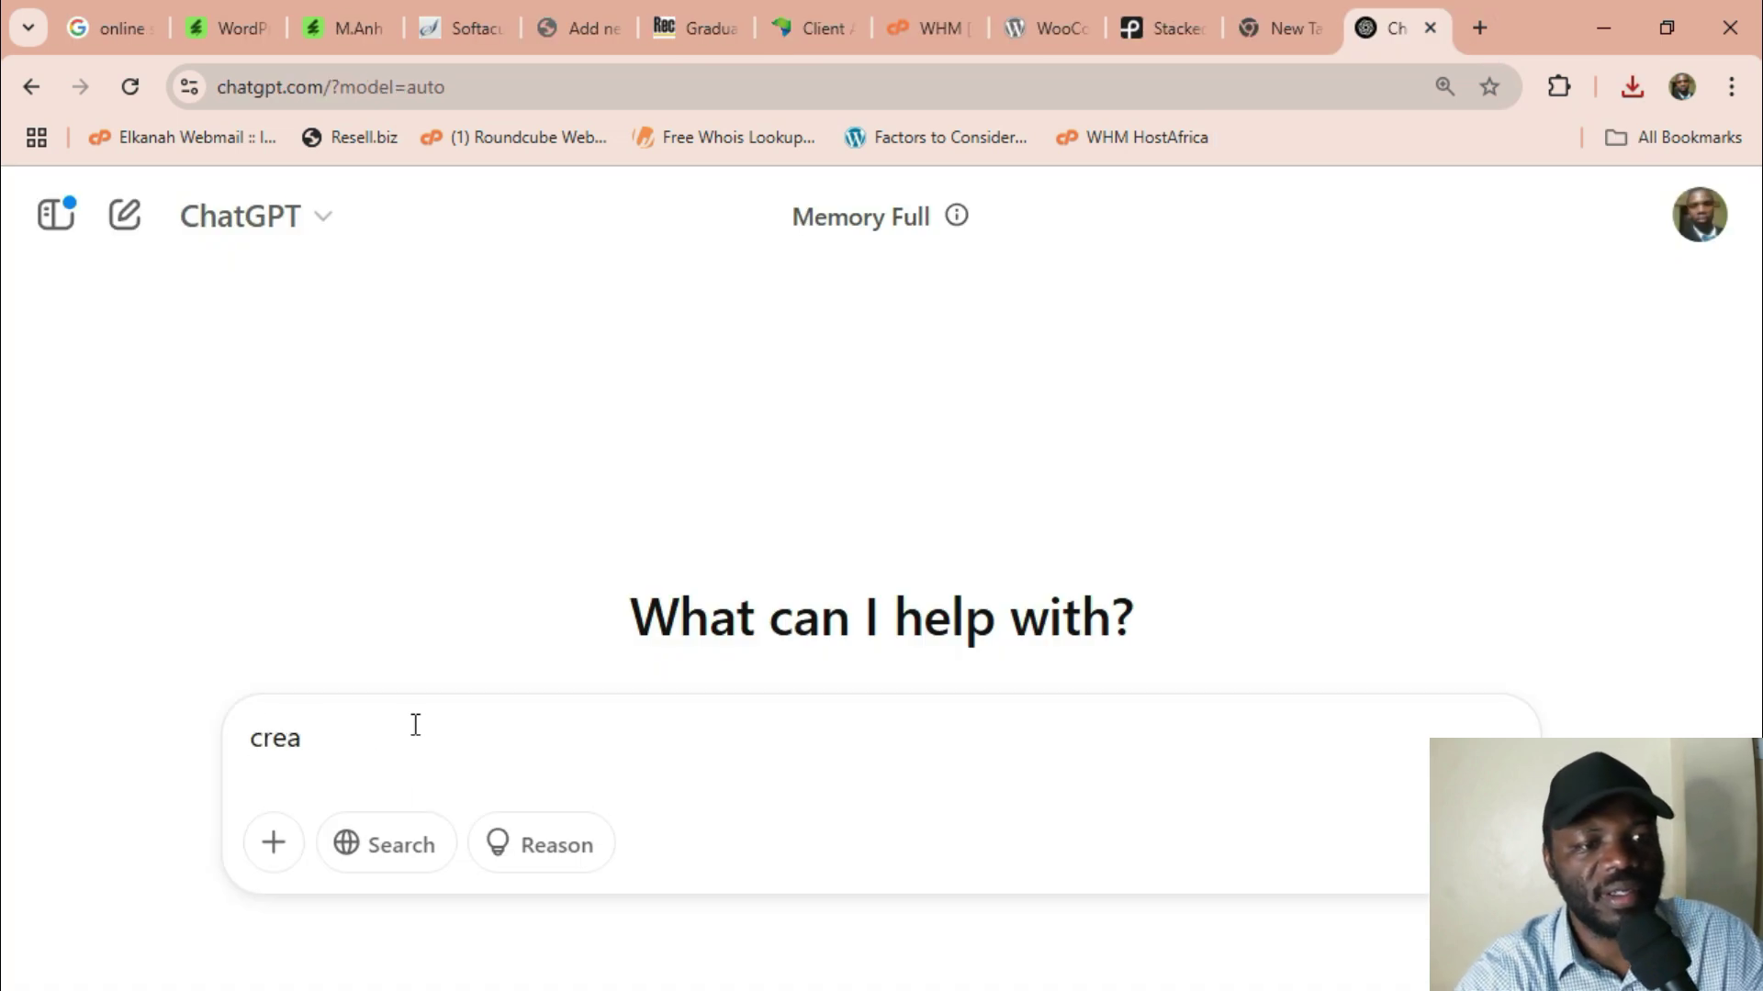
{"action": "type", "text": "te for me"}
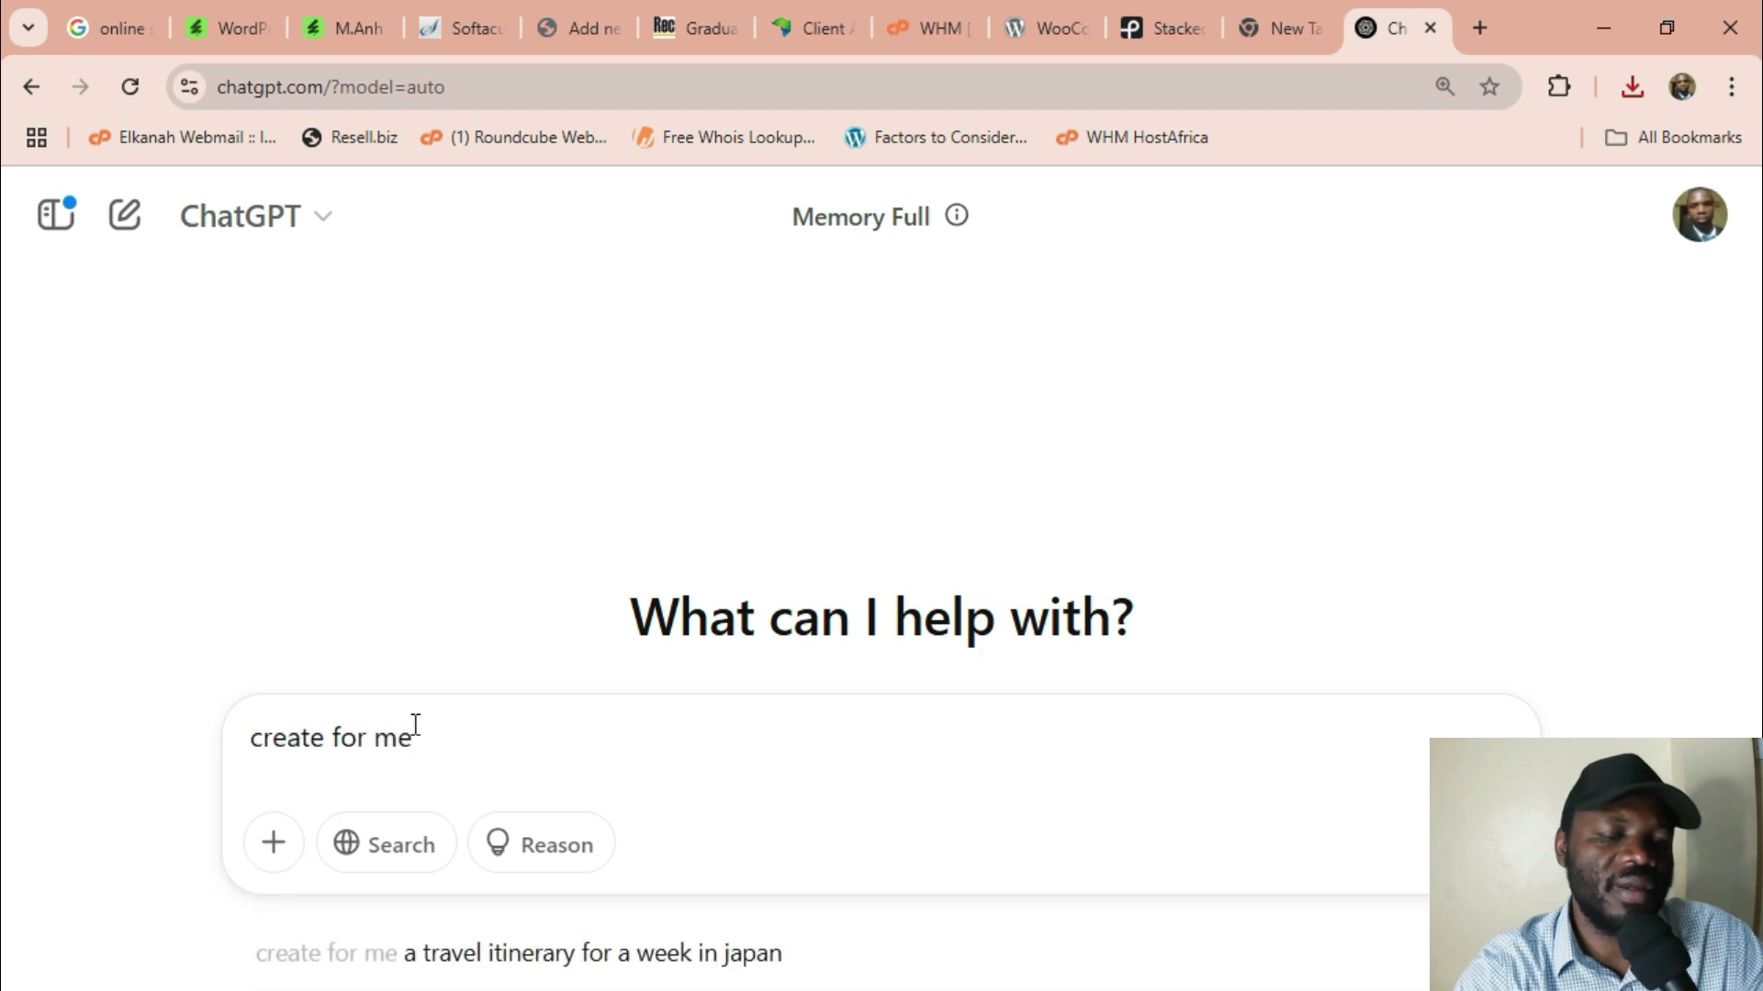
{"action": "type", "text": " c"}
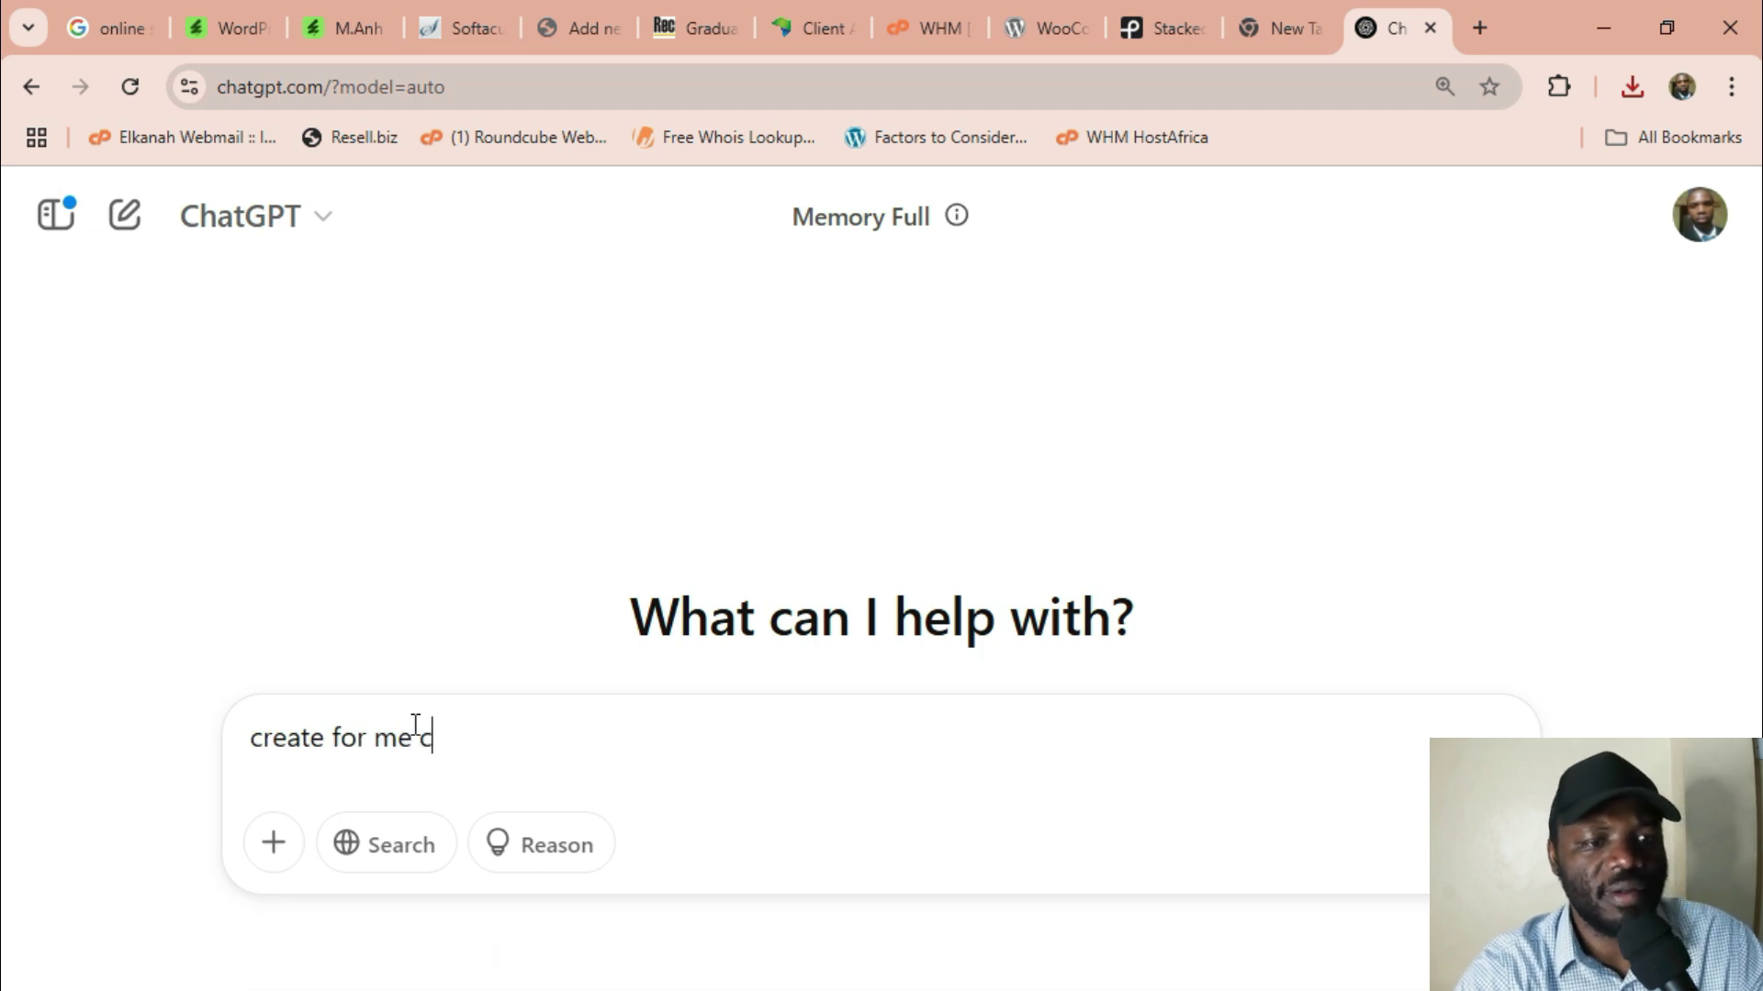
{"action": "type", "text": "ontent for jeans "}
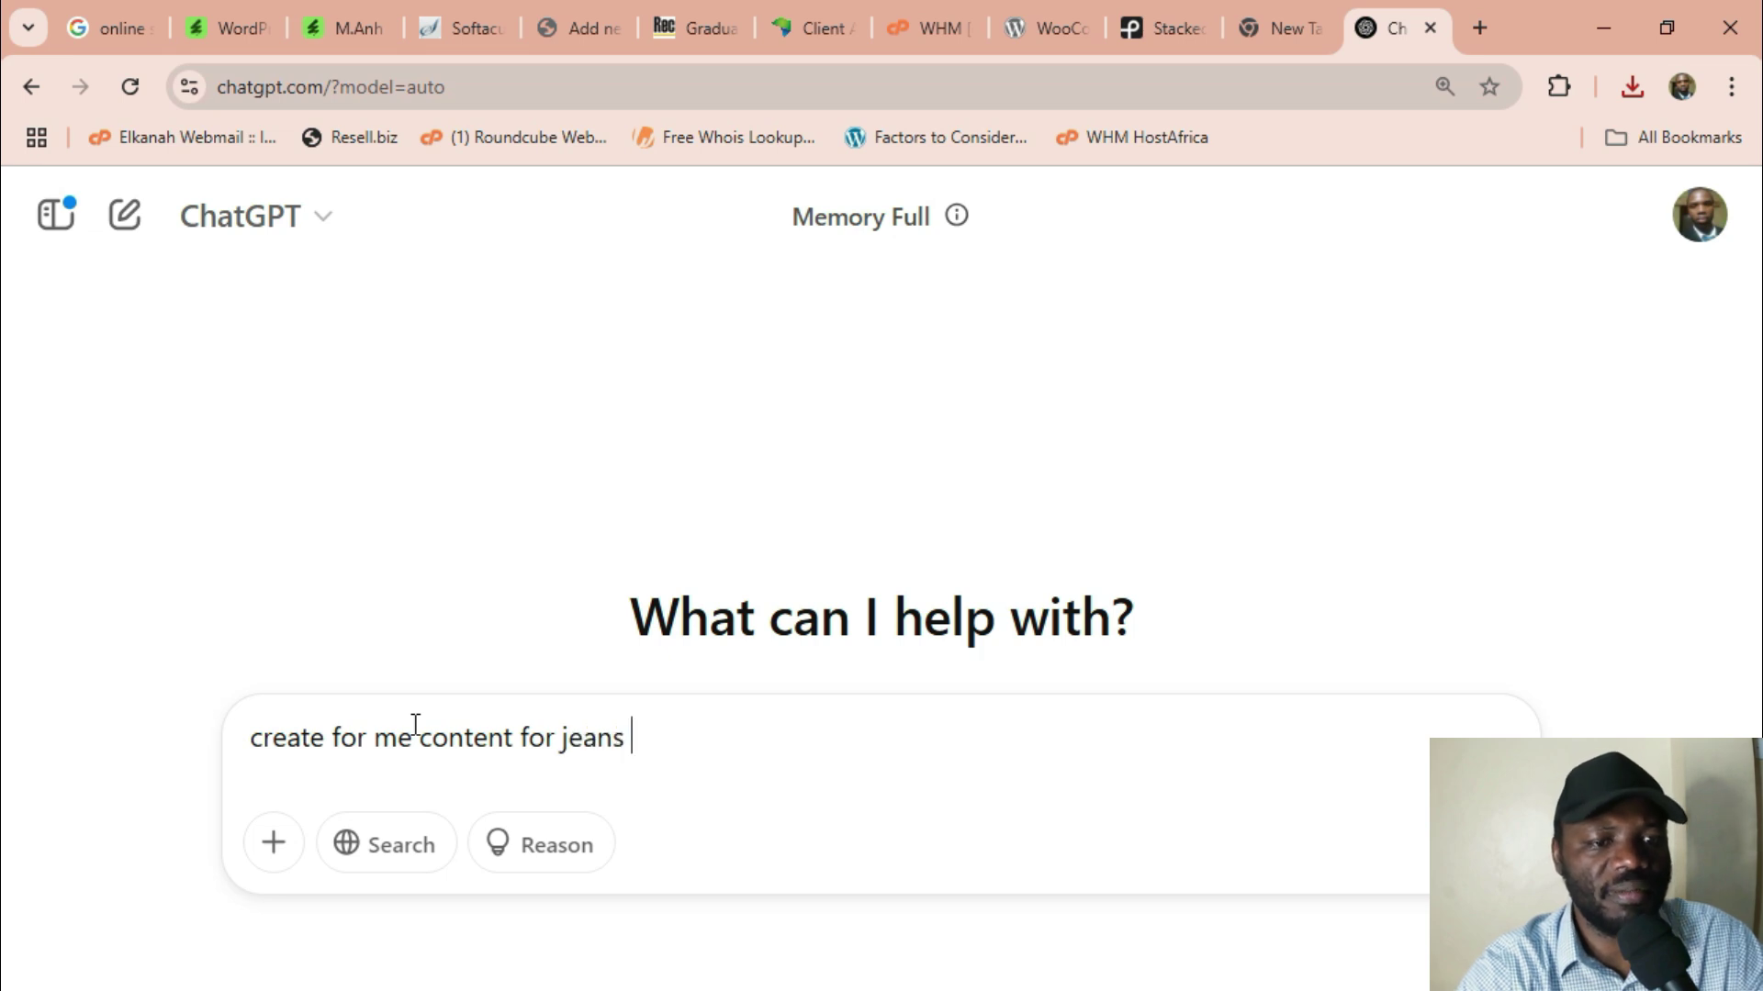
{"action": "type", "text": "product page..."}
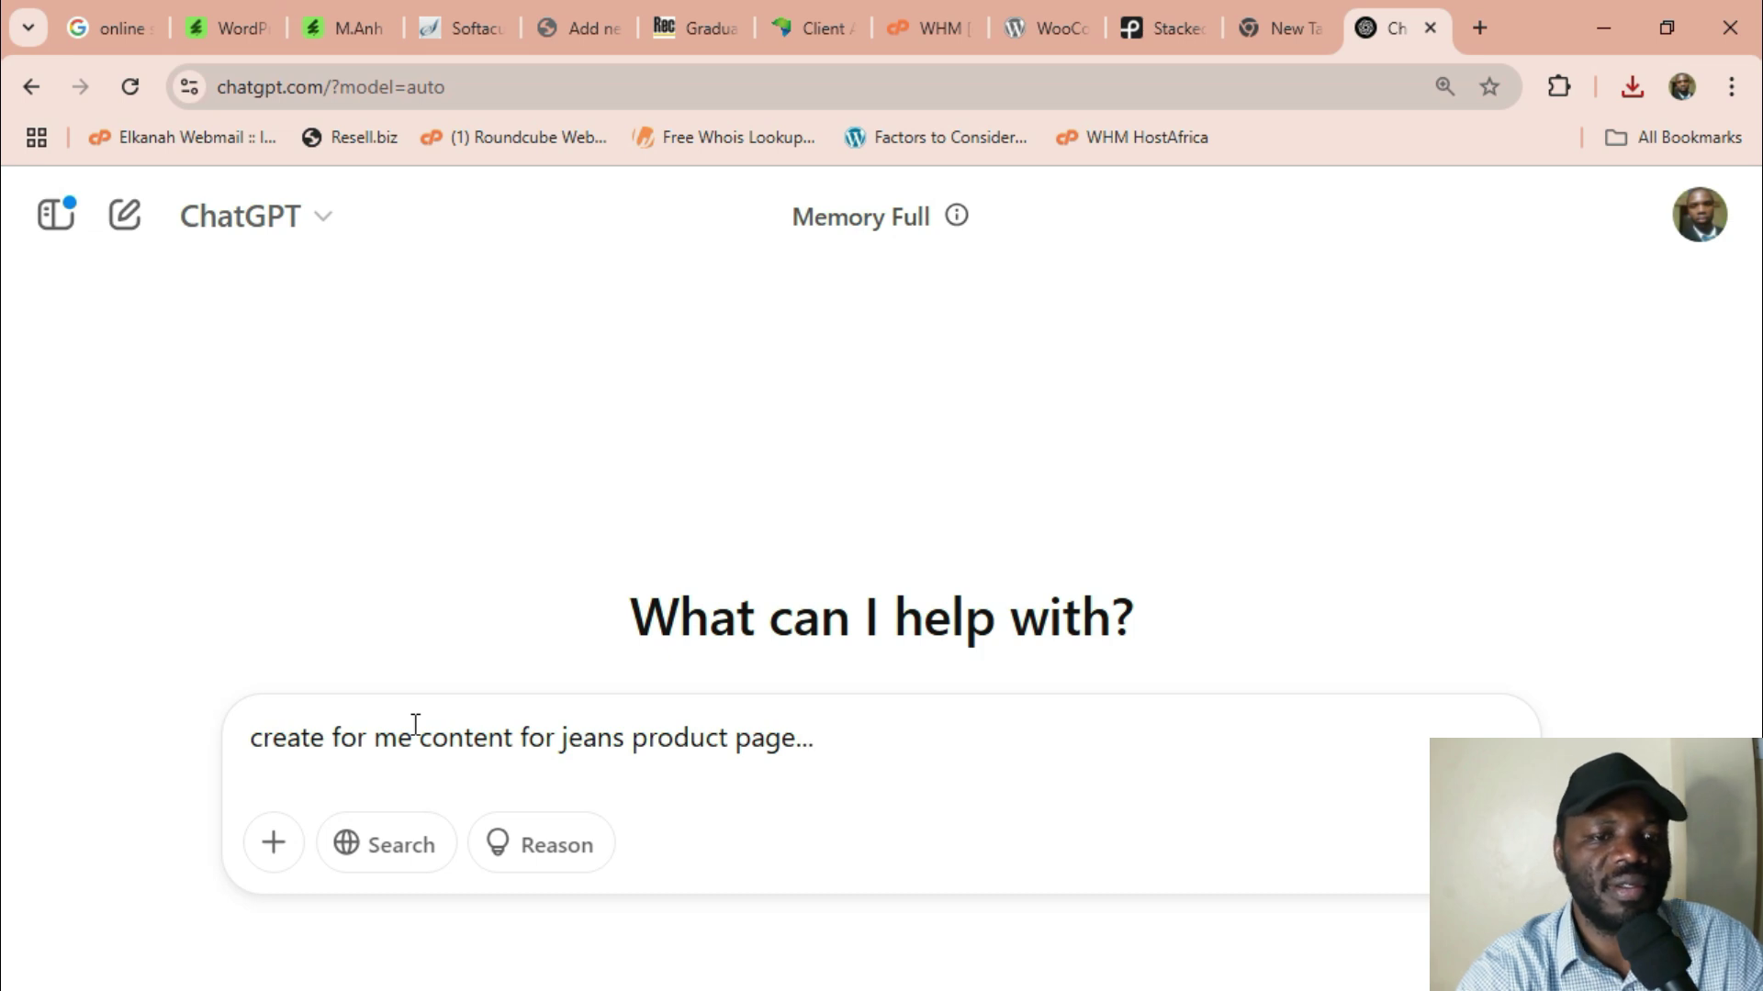
{"action": "type", "text": "you c"}
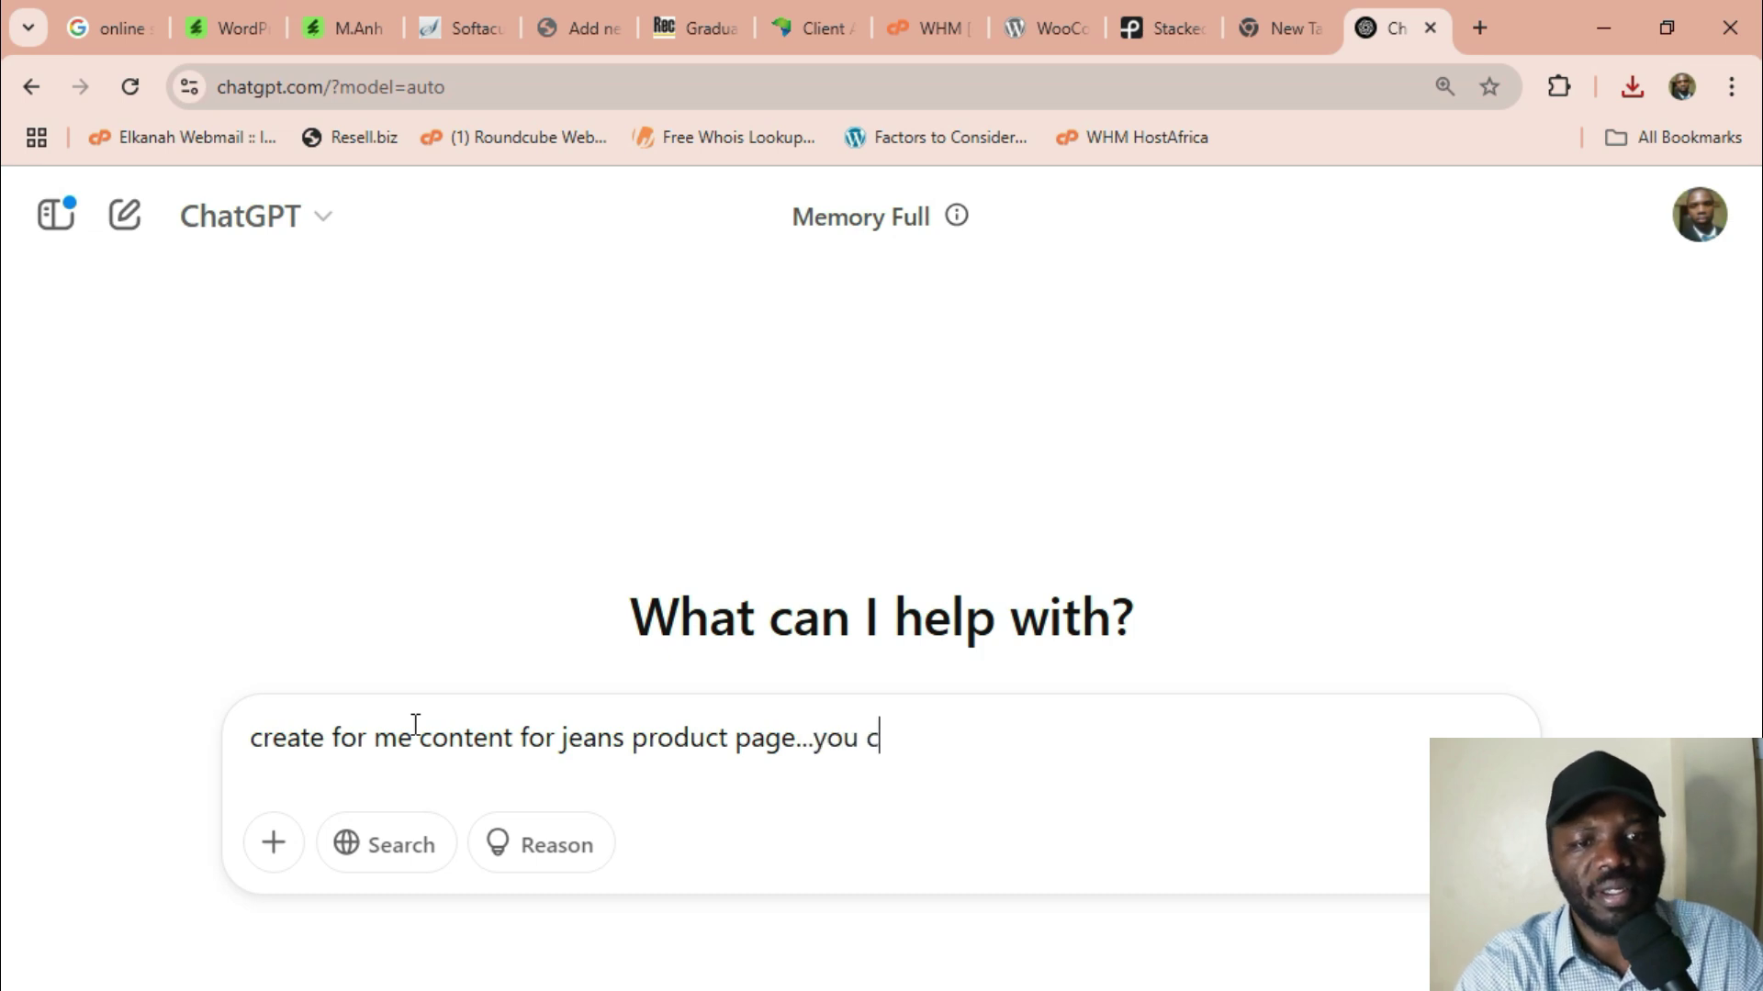
{"action": "type", "text": "an say somet"}
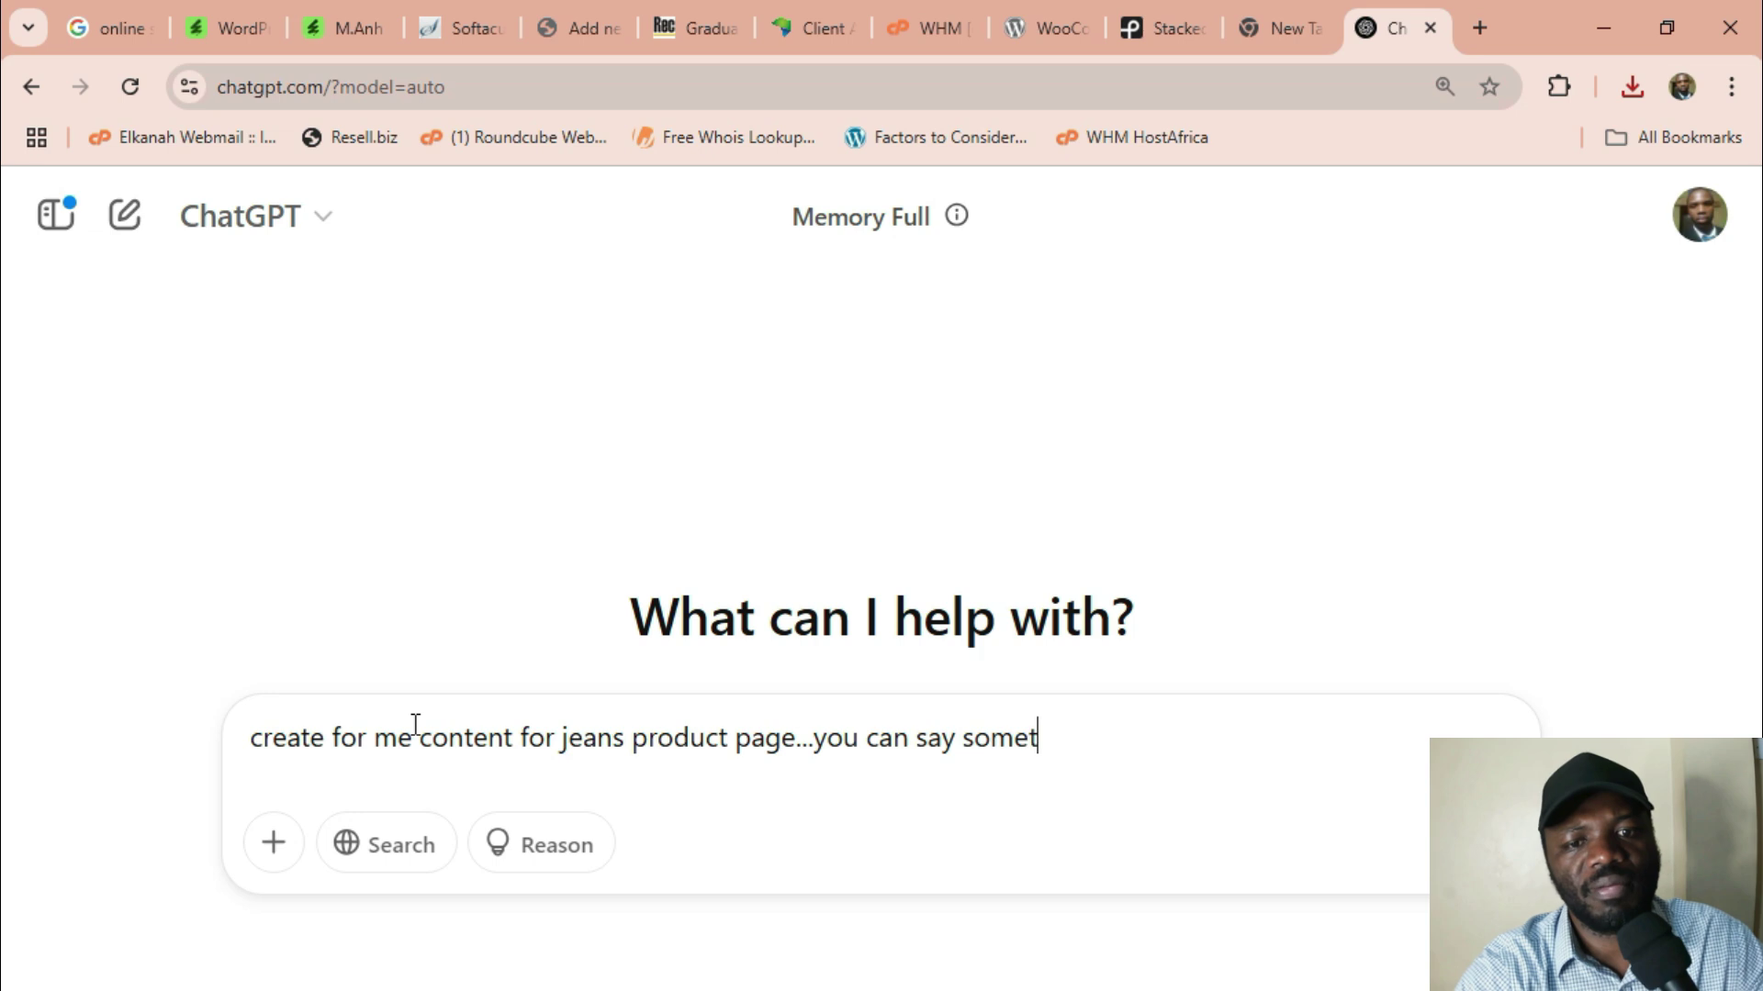
{"action": "type", "text": "hing like "}
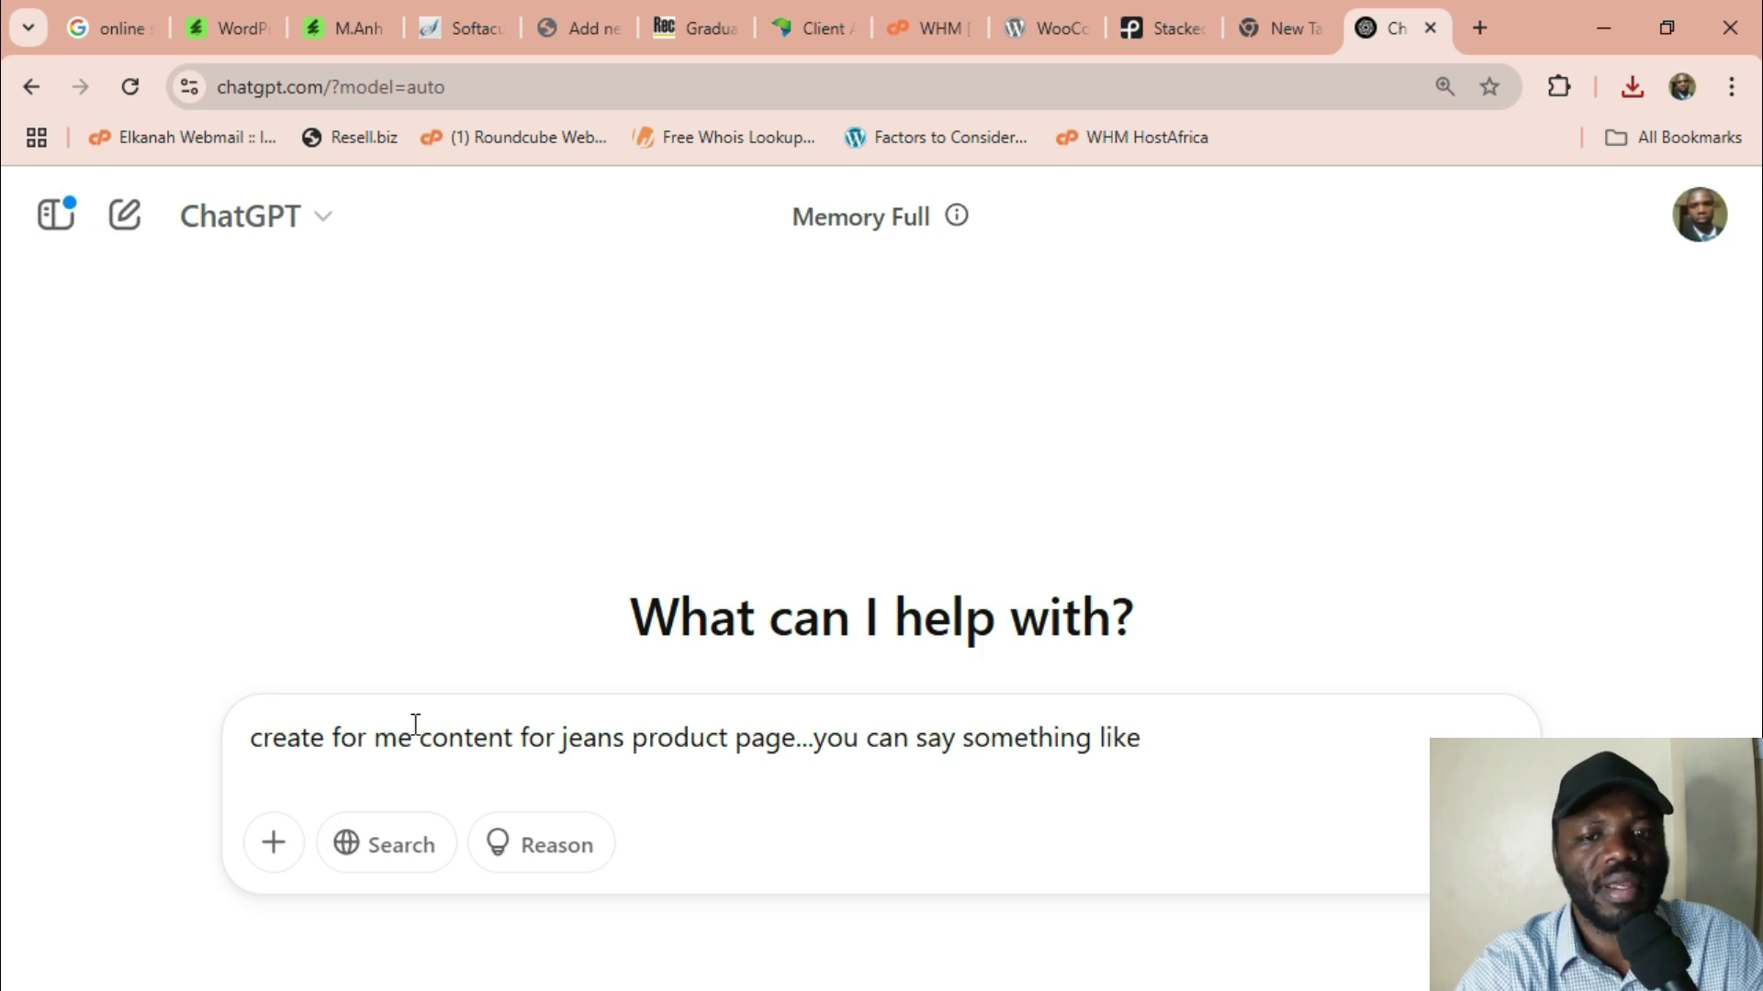
{"action": "type", "text": "our jeans"}
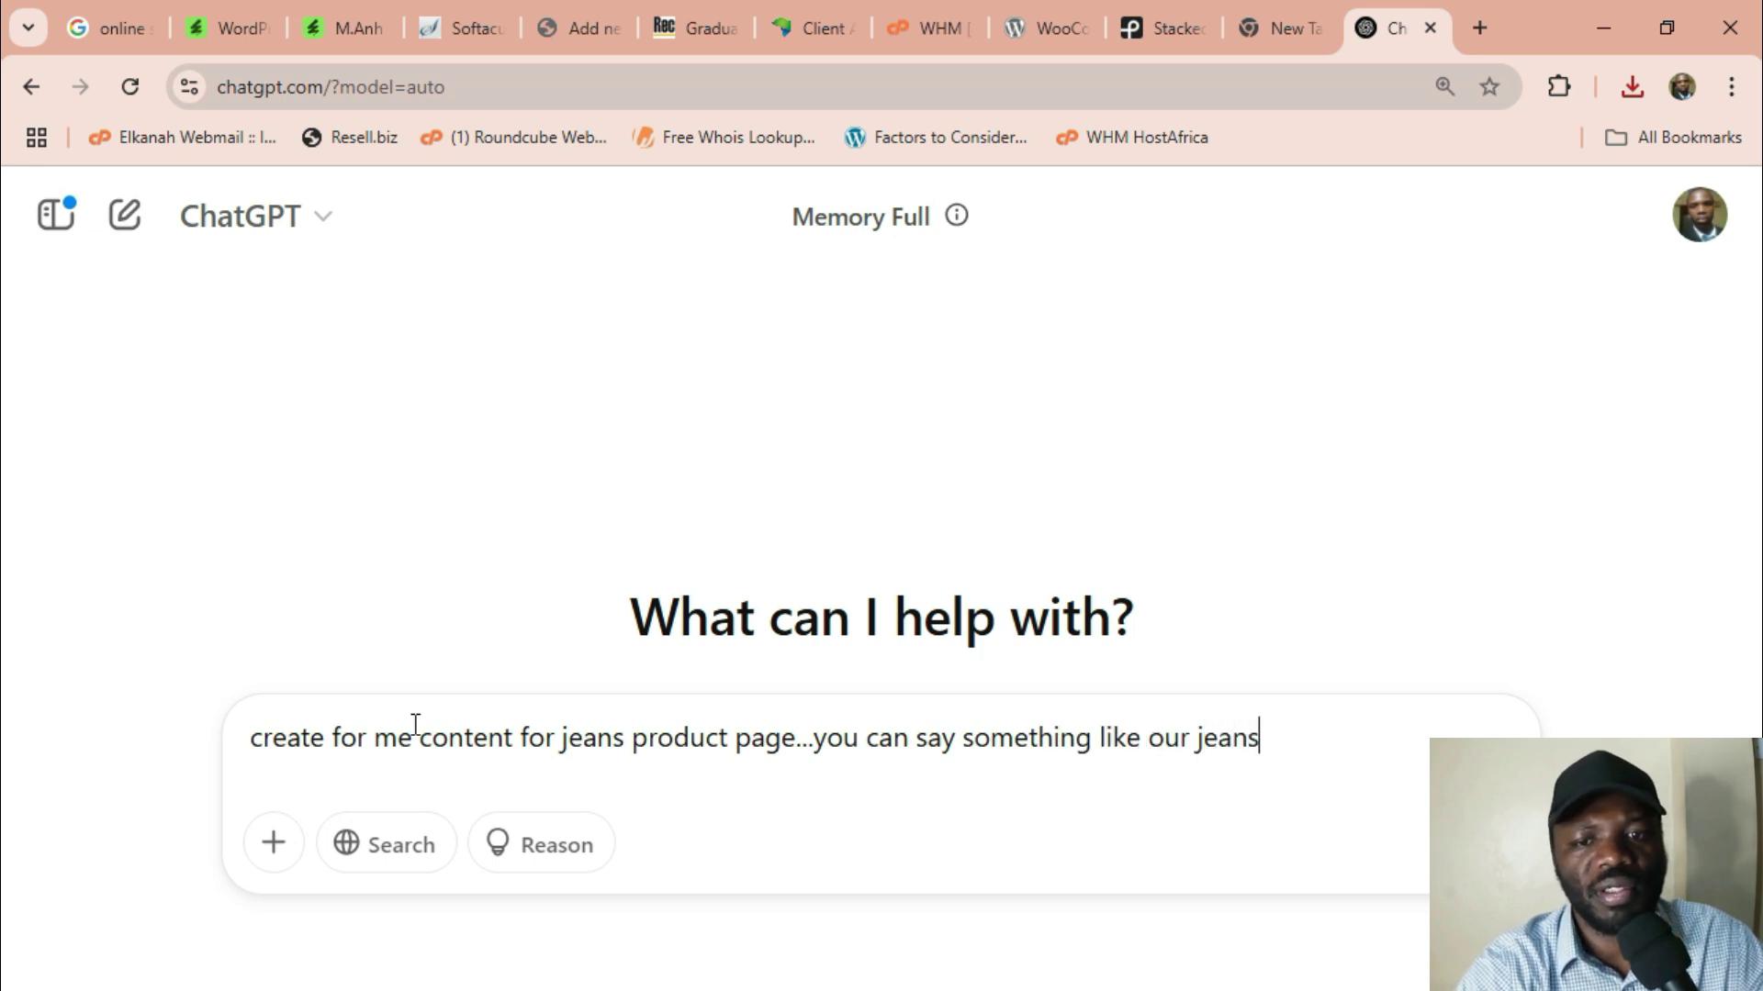
{"action": "type", "text": " are..."}
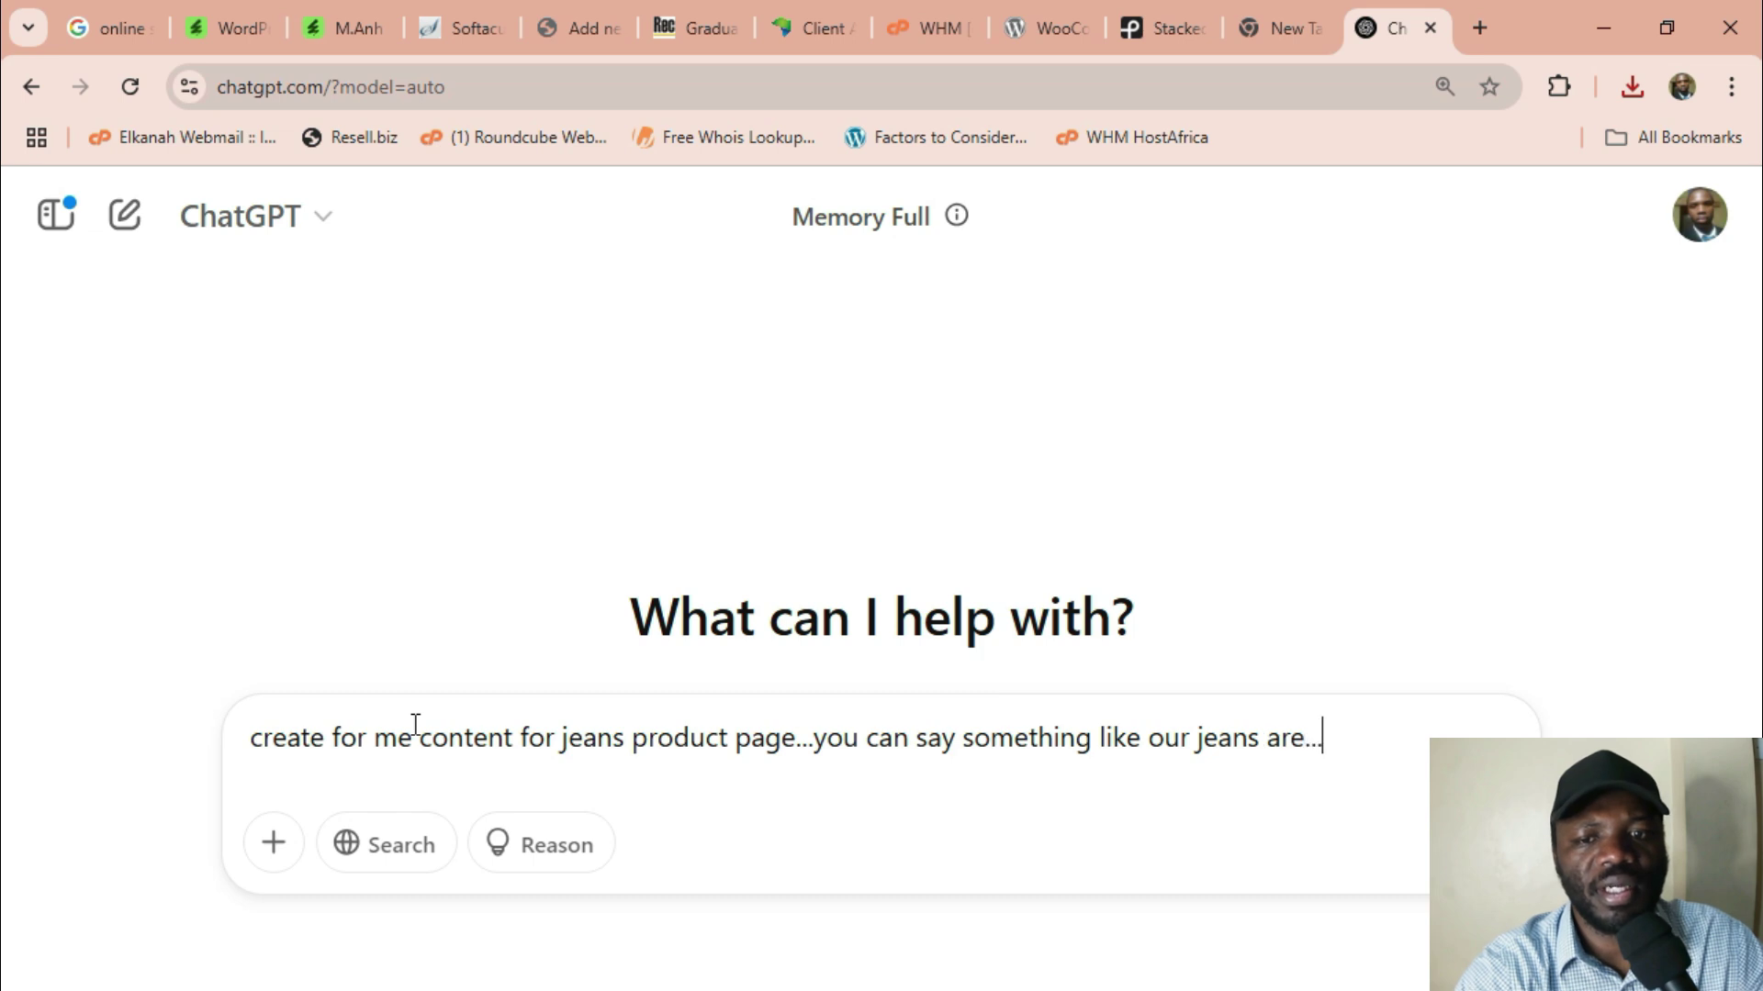
{"action": "key", "text": "Return"}
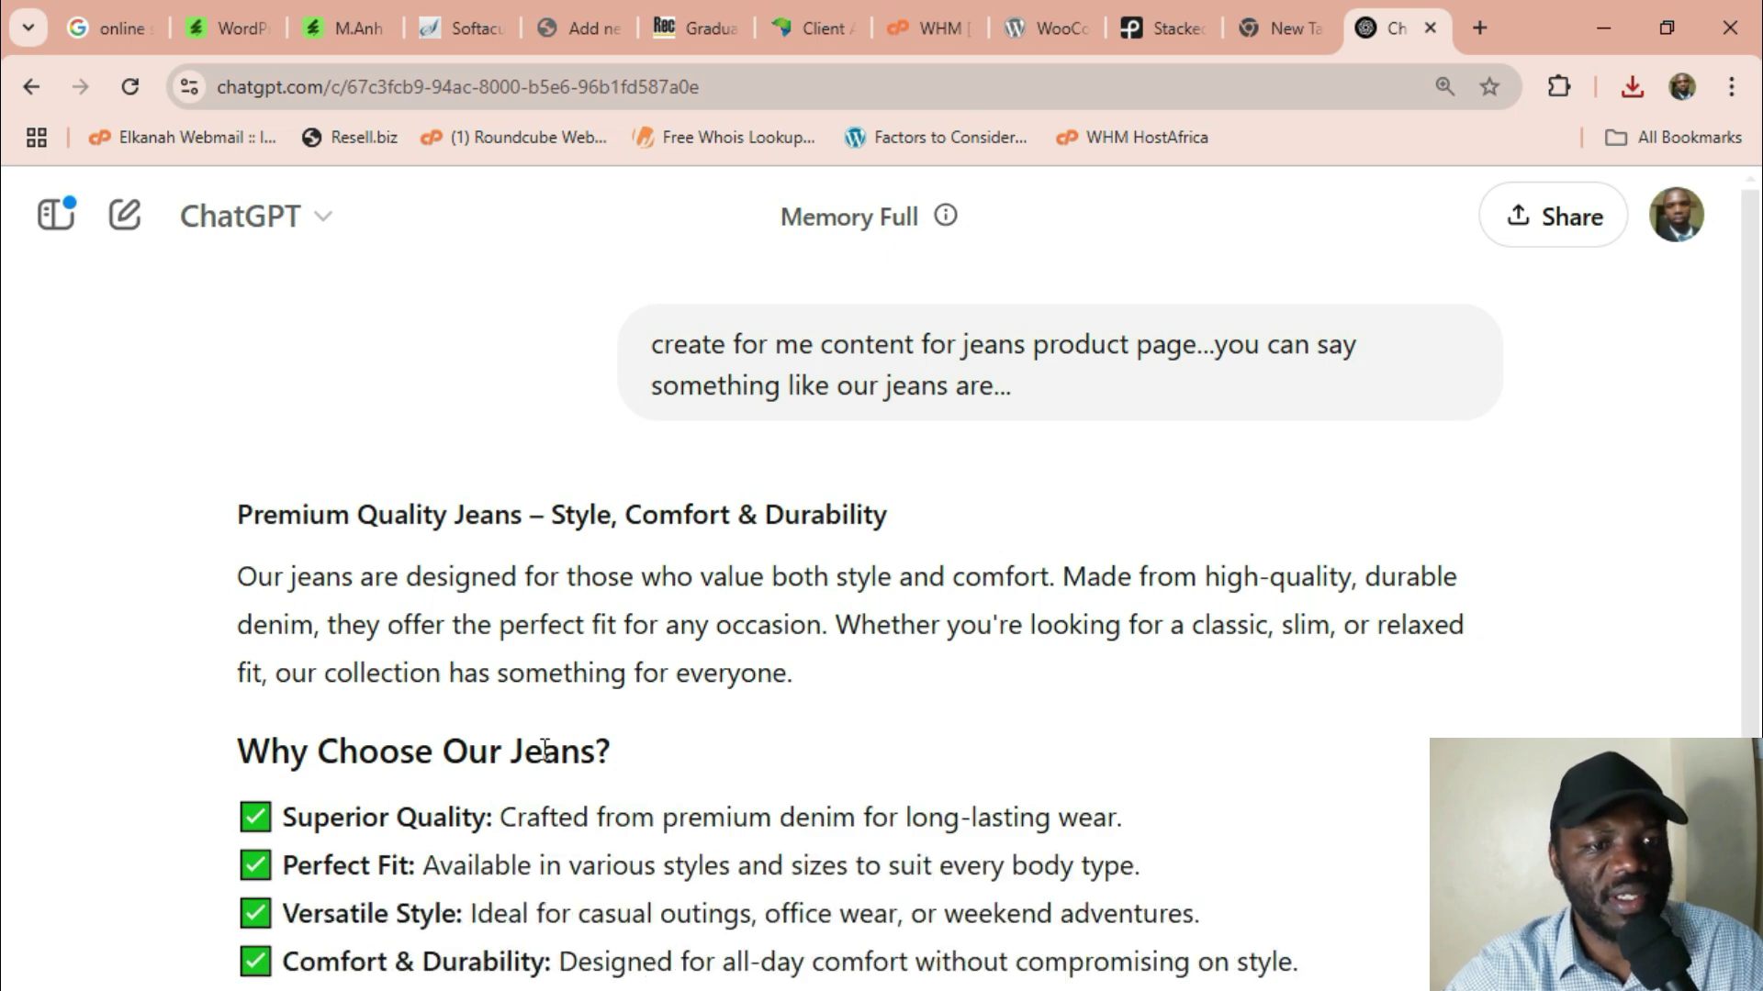
{"action": "scroll", "coordinate": [1106, 768], "scroll_direction": "down", "scroll_amount": 2}
{"action": "scroll", "coordinate": [1114, 749], "scroll_direction": "up", "scroll_amount": 2}
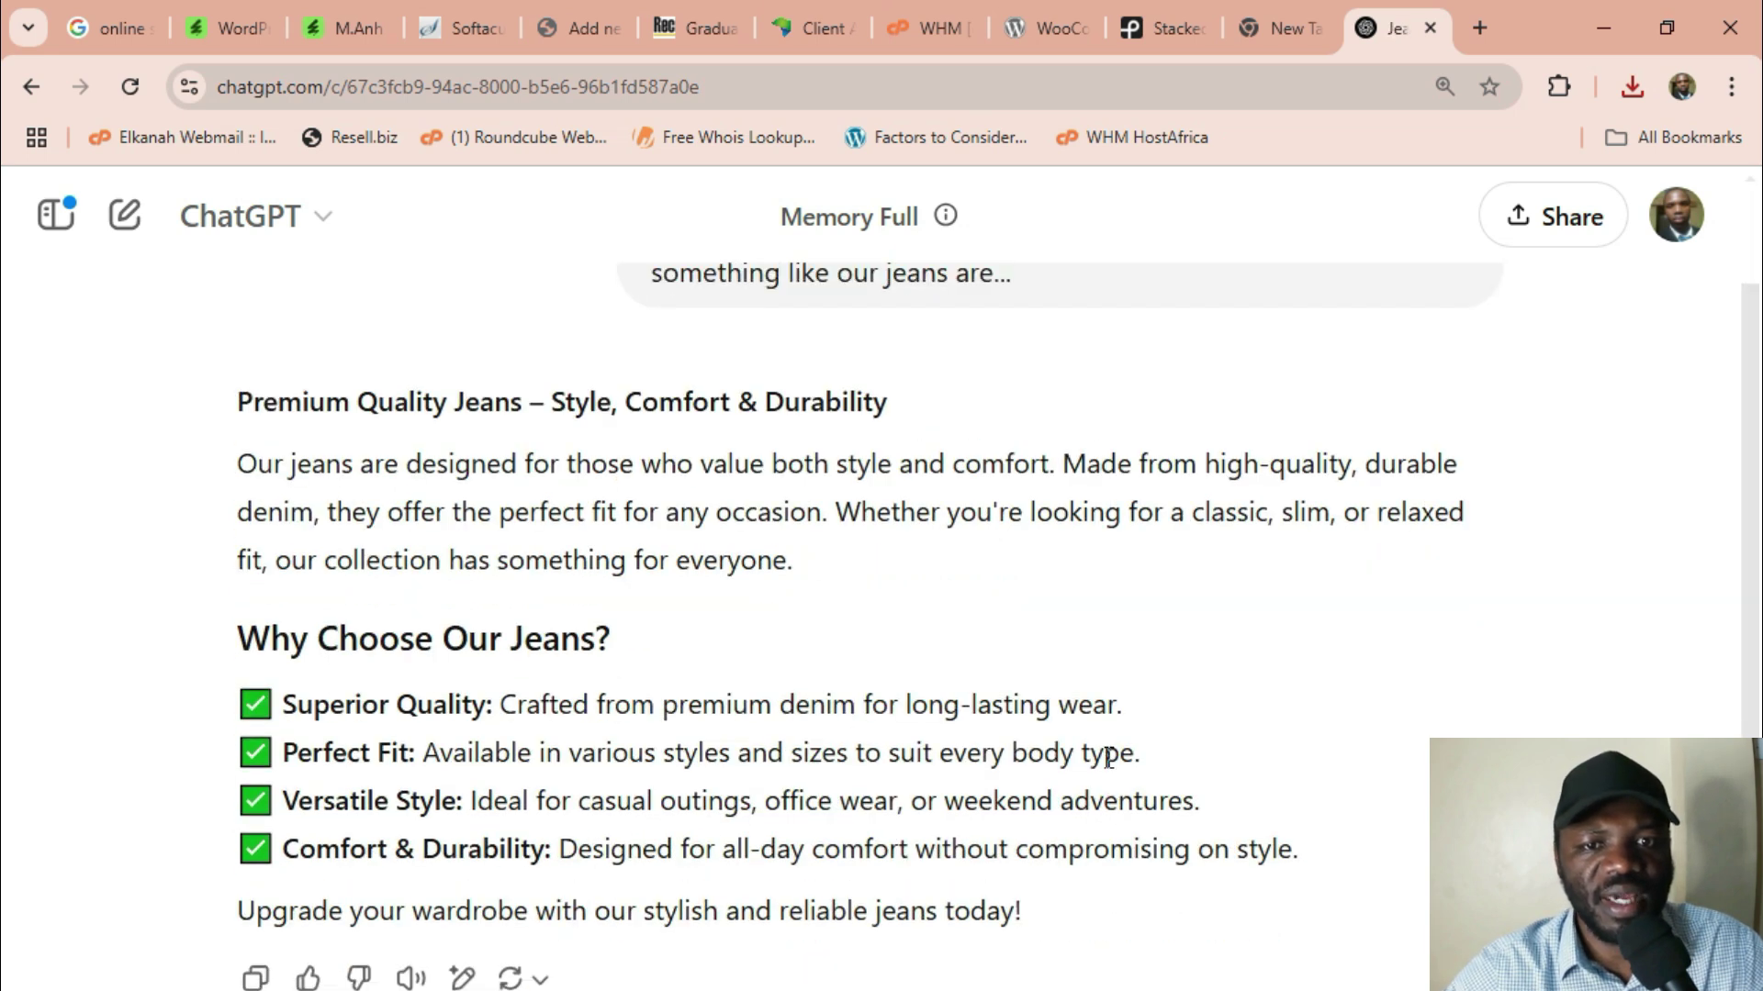
{"action": "left_click_drag", "start_coordinate": [237, 500], "coordinate": [940, 989]}
{"action": "left_click_drag", "start_coordinate": [1070, 890], "coordinate": [1067, 889]}
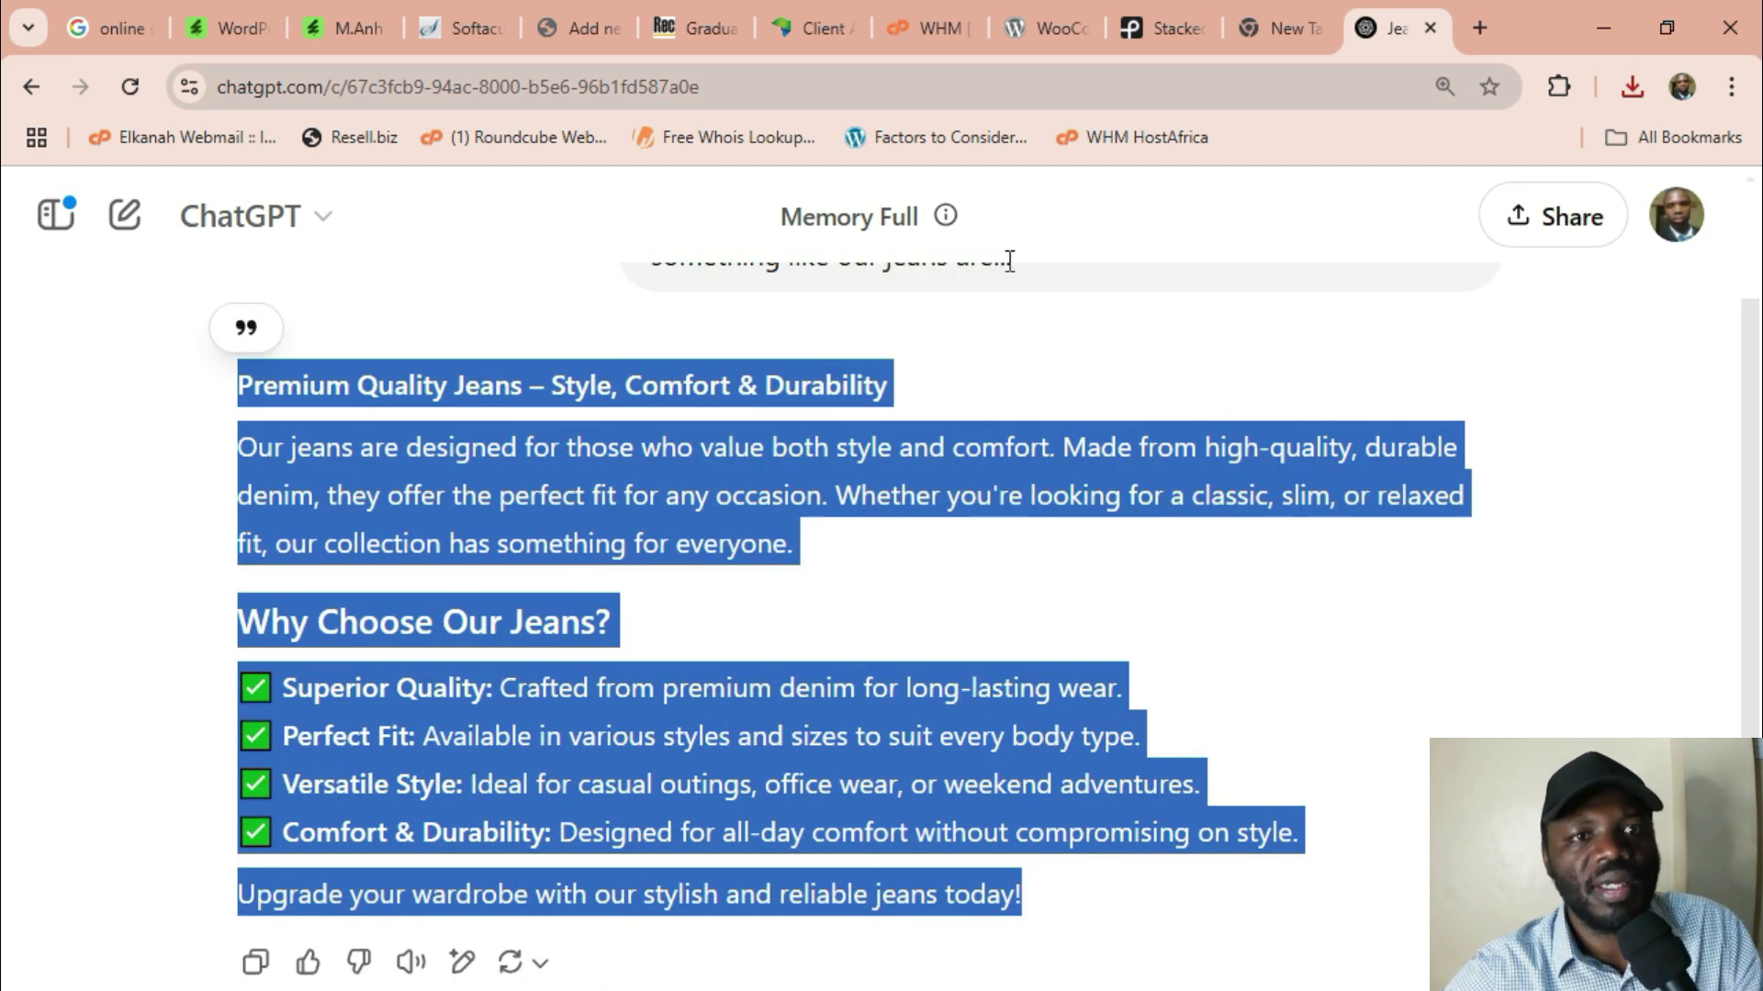
{"action": "left_click", "coordinate": [571, 29]}
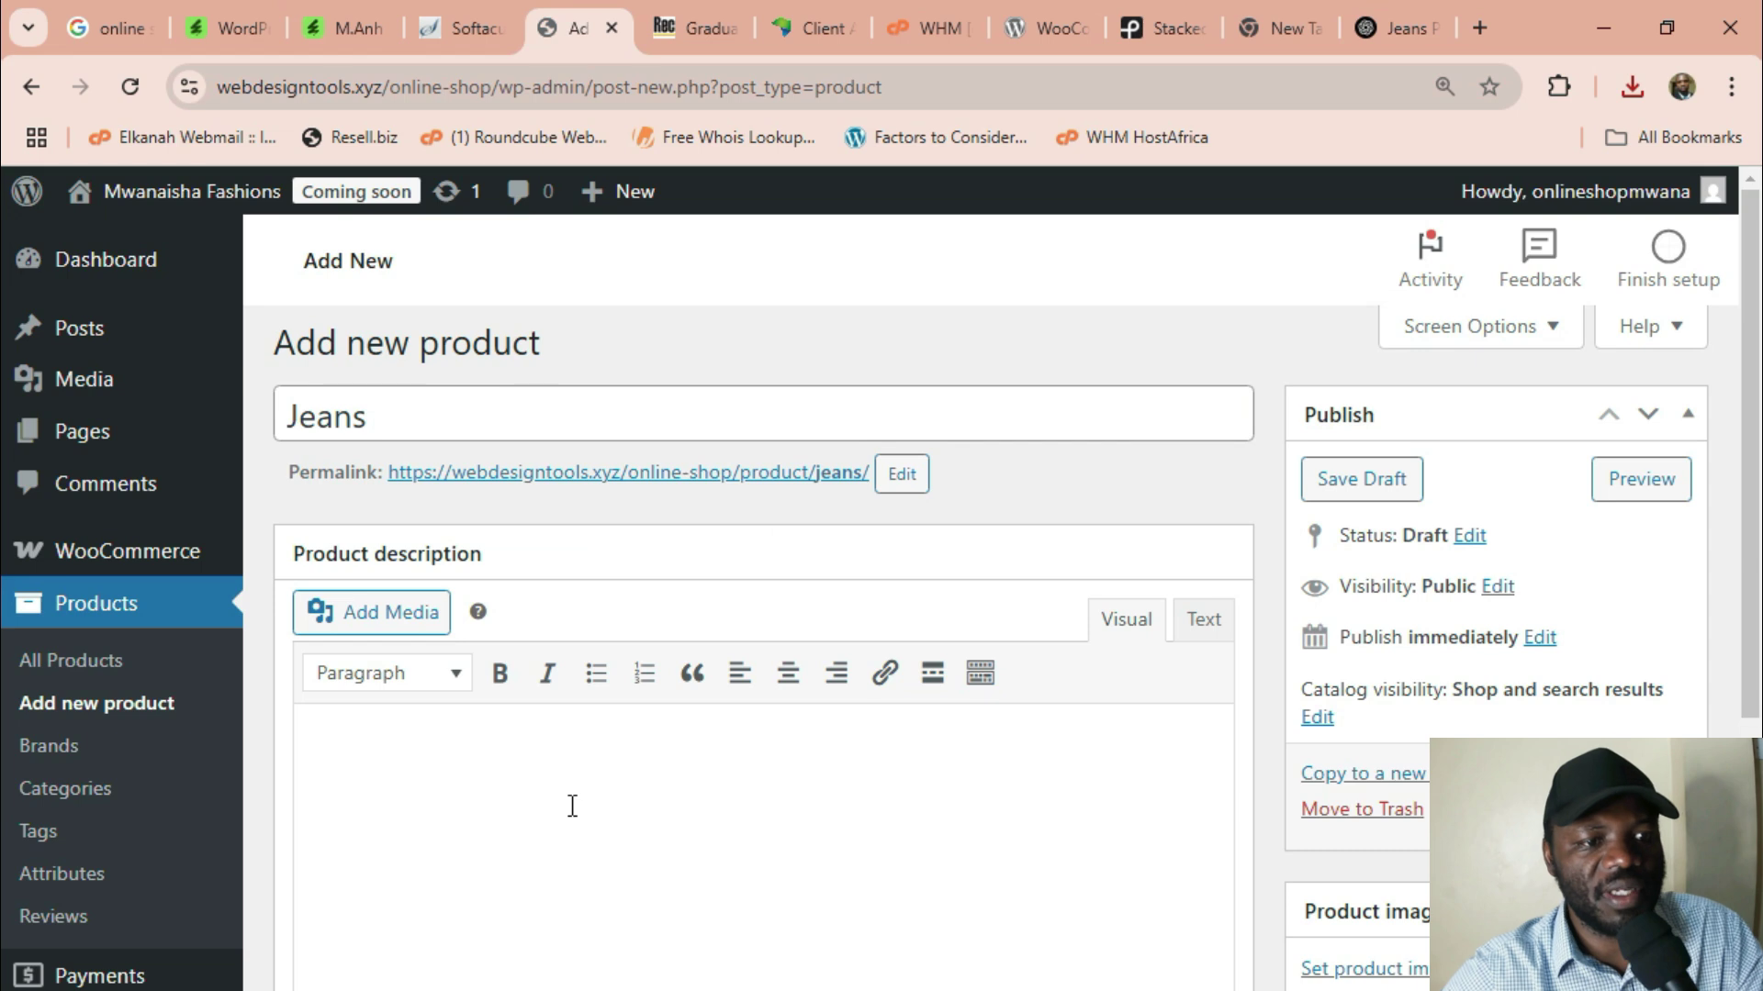
- Paste the generated jeans copy into the product description
{"action": "left_click", "coordinate": [572, 806]}
{"action": "key", "text": "ctrl+v"}
{"action": "scroll", "coordinate": [798, 794], "scroll_direction": "down", "scroll_amount": 2}
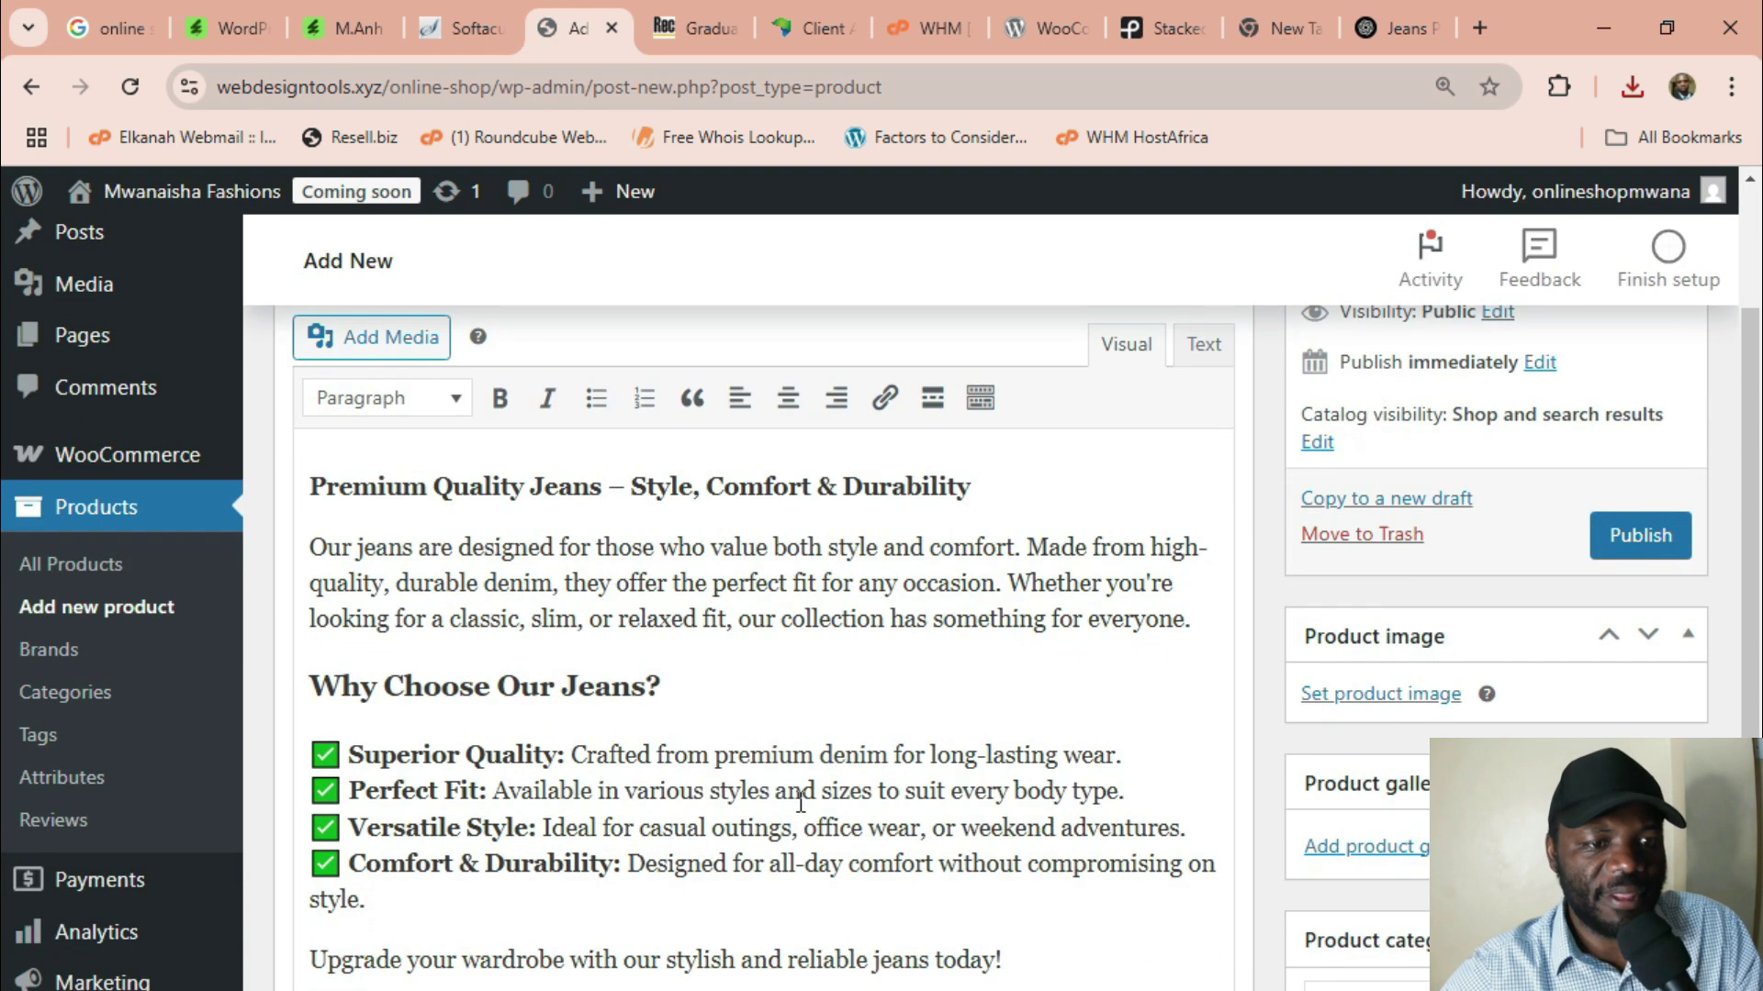
{"action": "scroll", "coordinate": [800, 805], "scroll_direction": "up", "scroll_amount": 2}
{"action": "scroll", "coordinate": [798, 814], "scroll_direction": "up", "scroll_amount": 2}
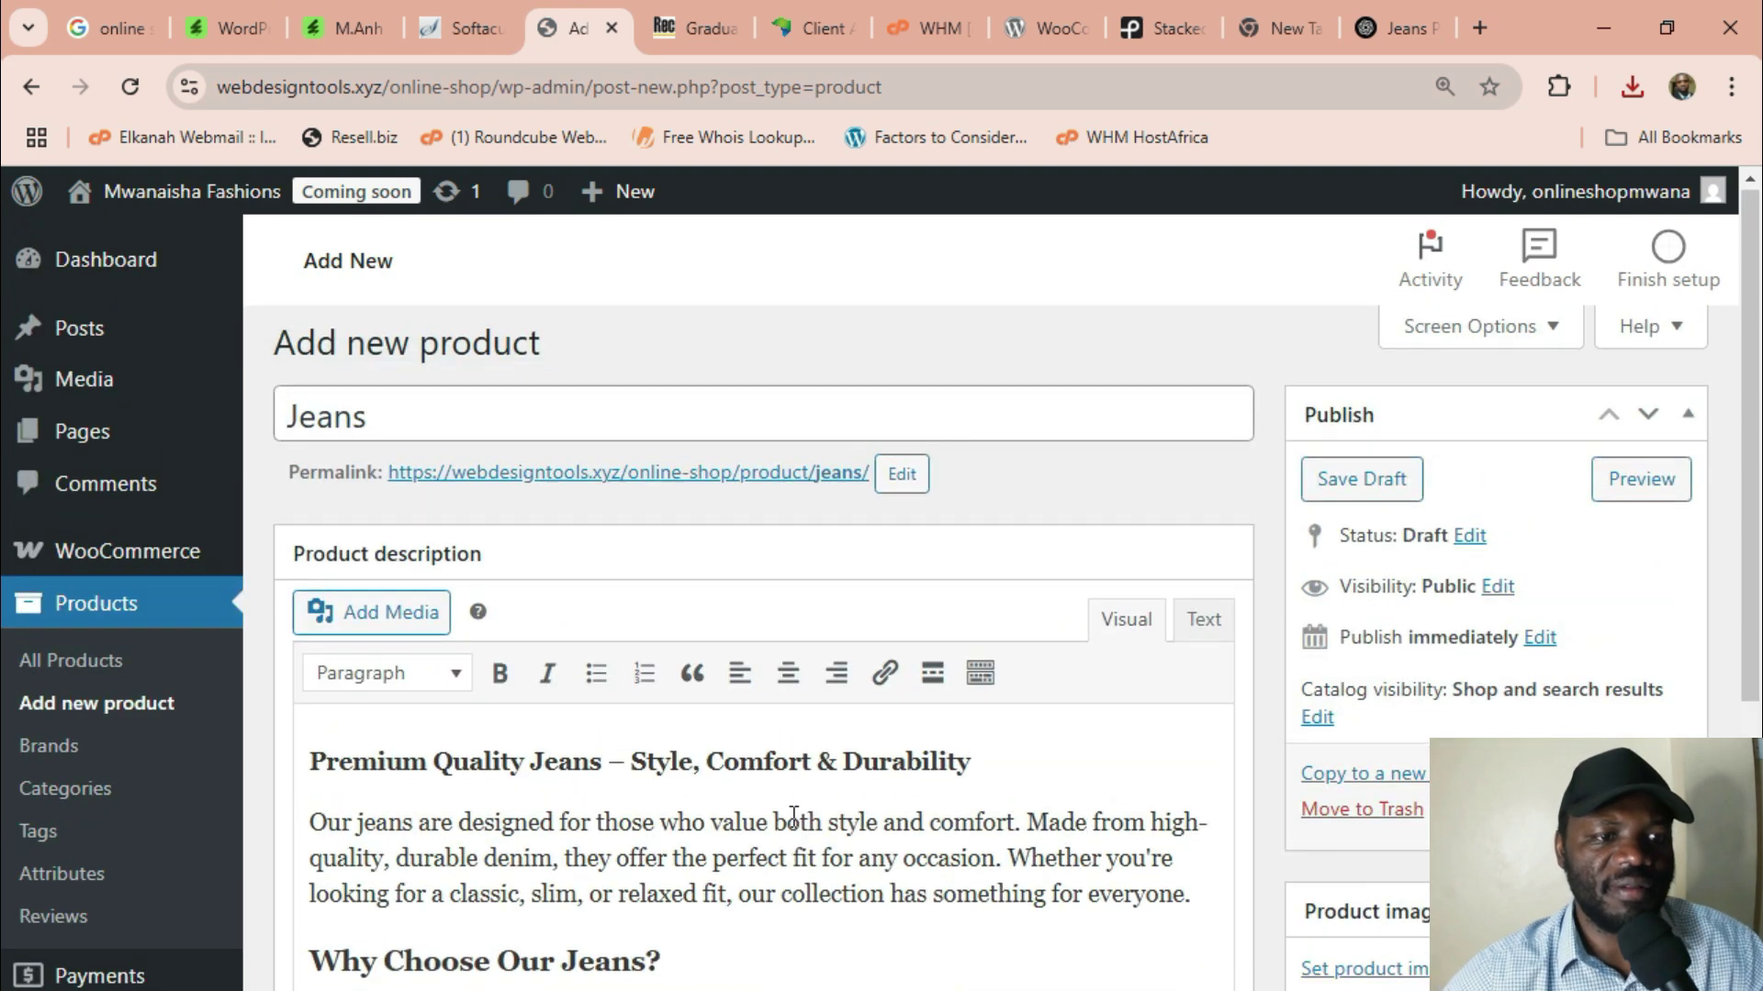
{"action": "scroll", "coordinate": [798, 822], "scroll_direction": "down", "scroll_amount": 4}
{"action": "scroll", "coordinate": [794, 780], "scroll_direction": "up", "scroll_amount": 4}
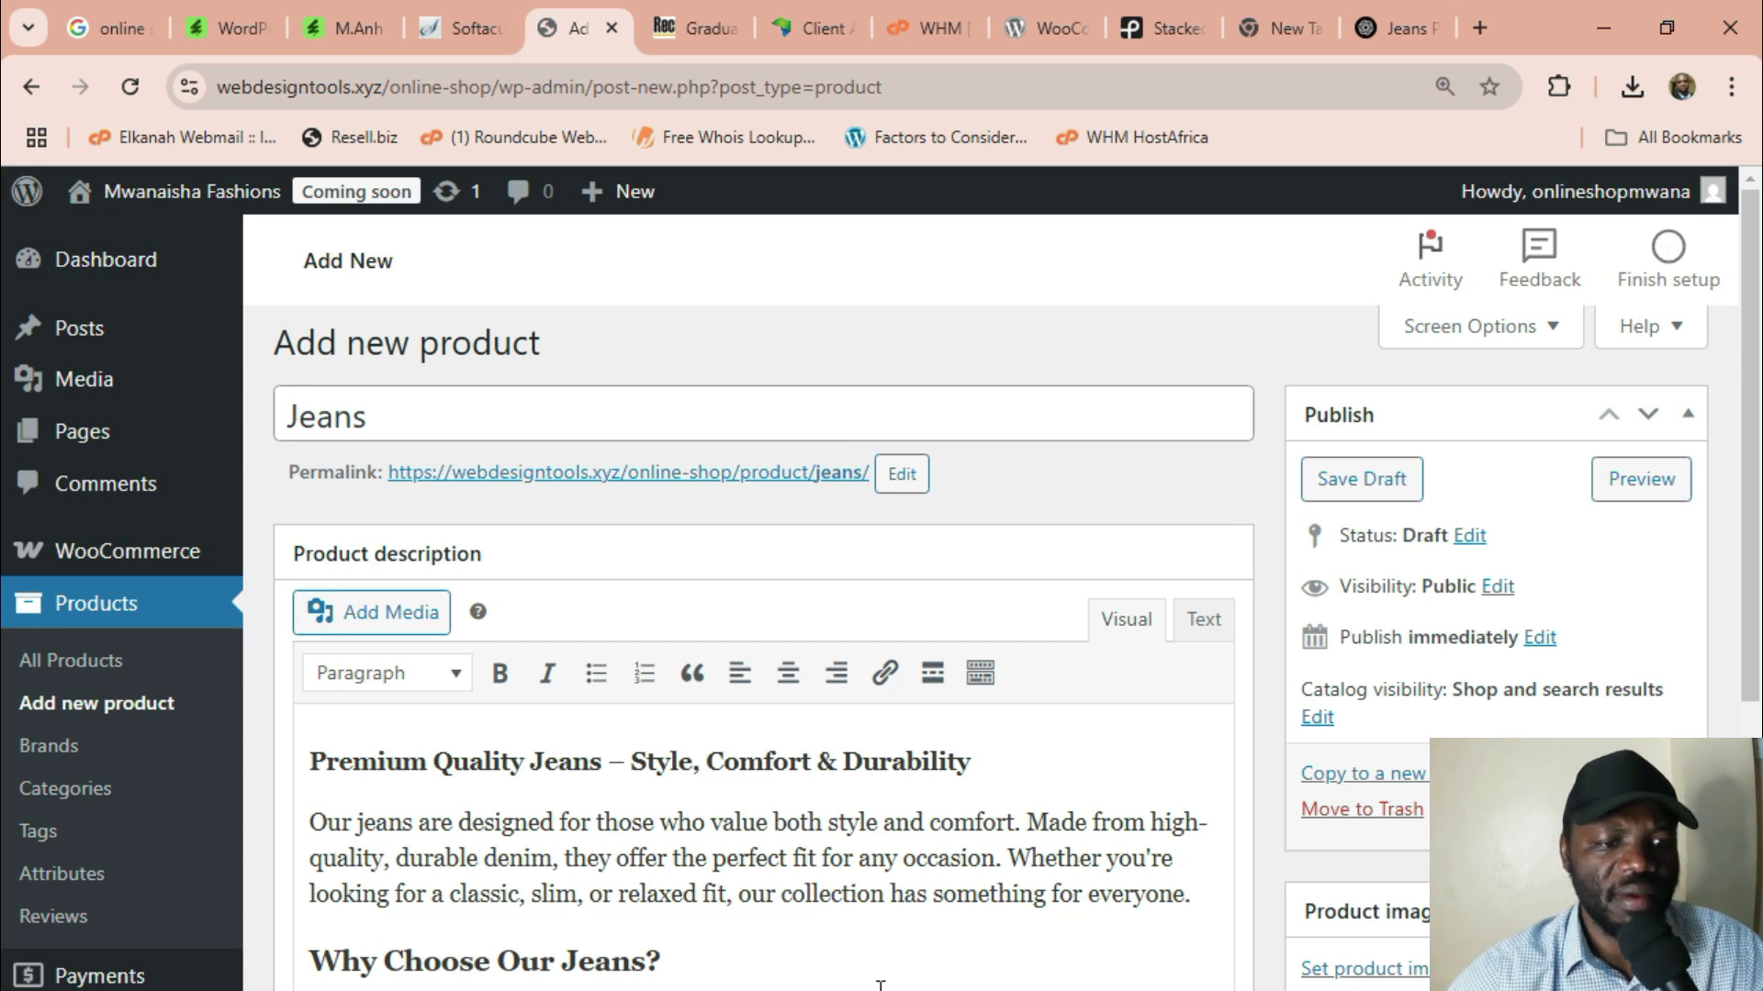
{"action": "scroll", "coordinate": [886, 984], "scroll_direction": "down", "scroll_amount": 3}
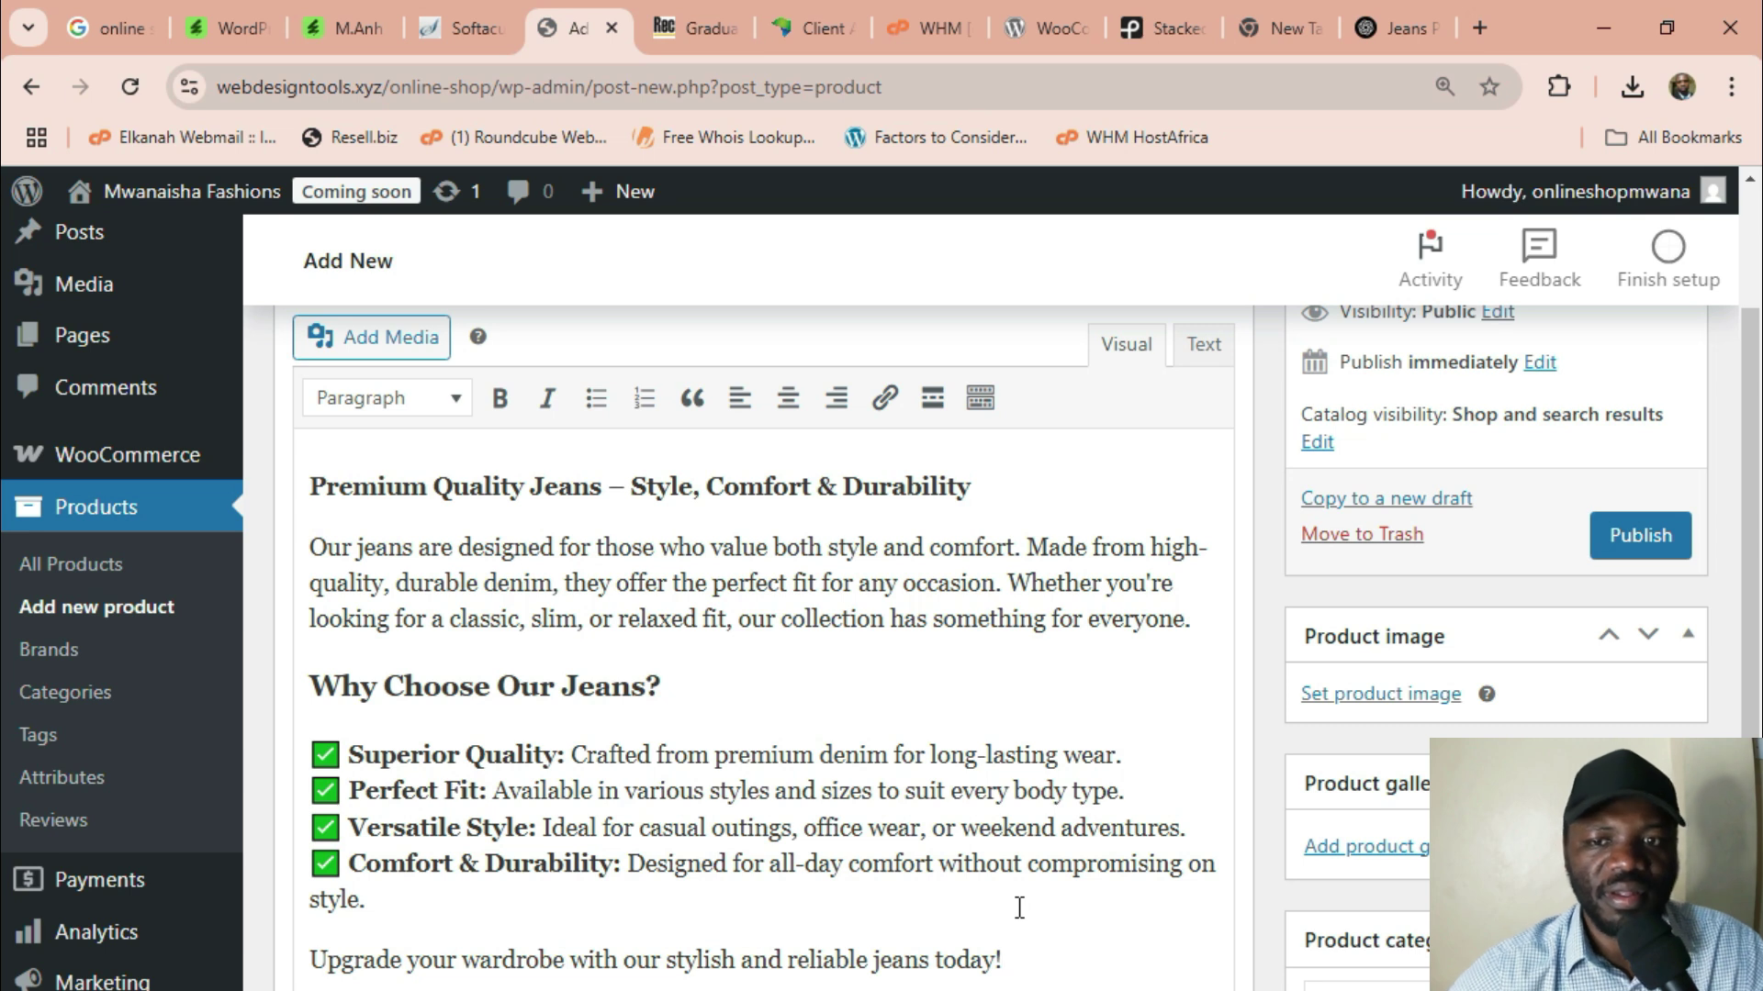
{"action": "scroll", "coordinate": [1022, 954], "scroll_direction": "down", "scroll_amount": 10}
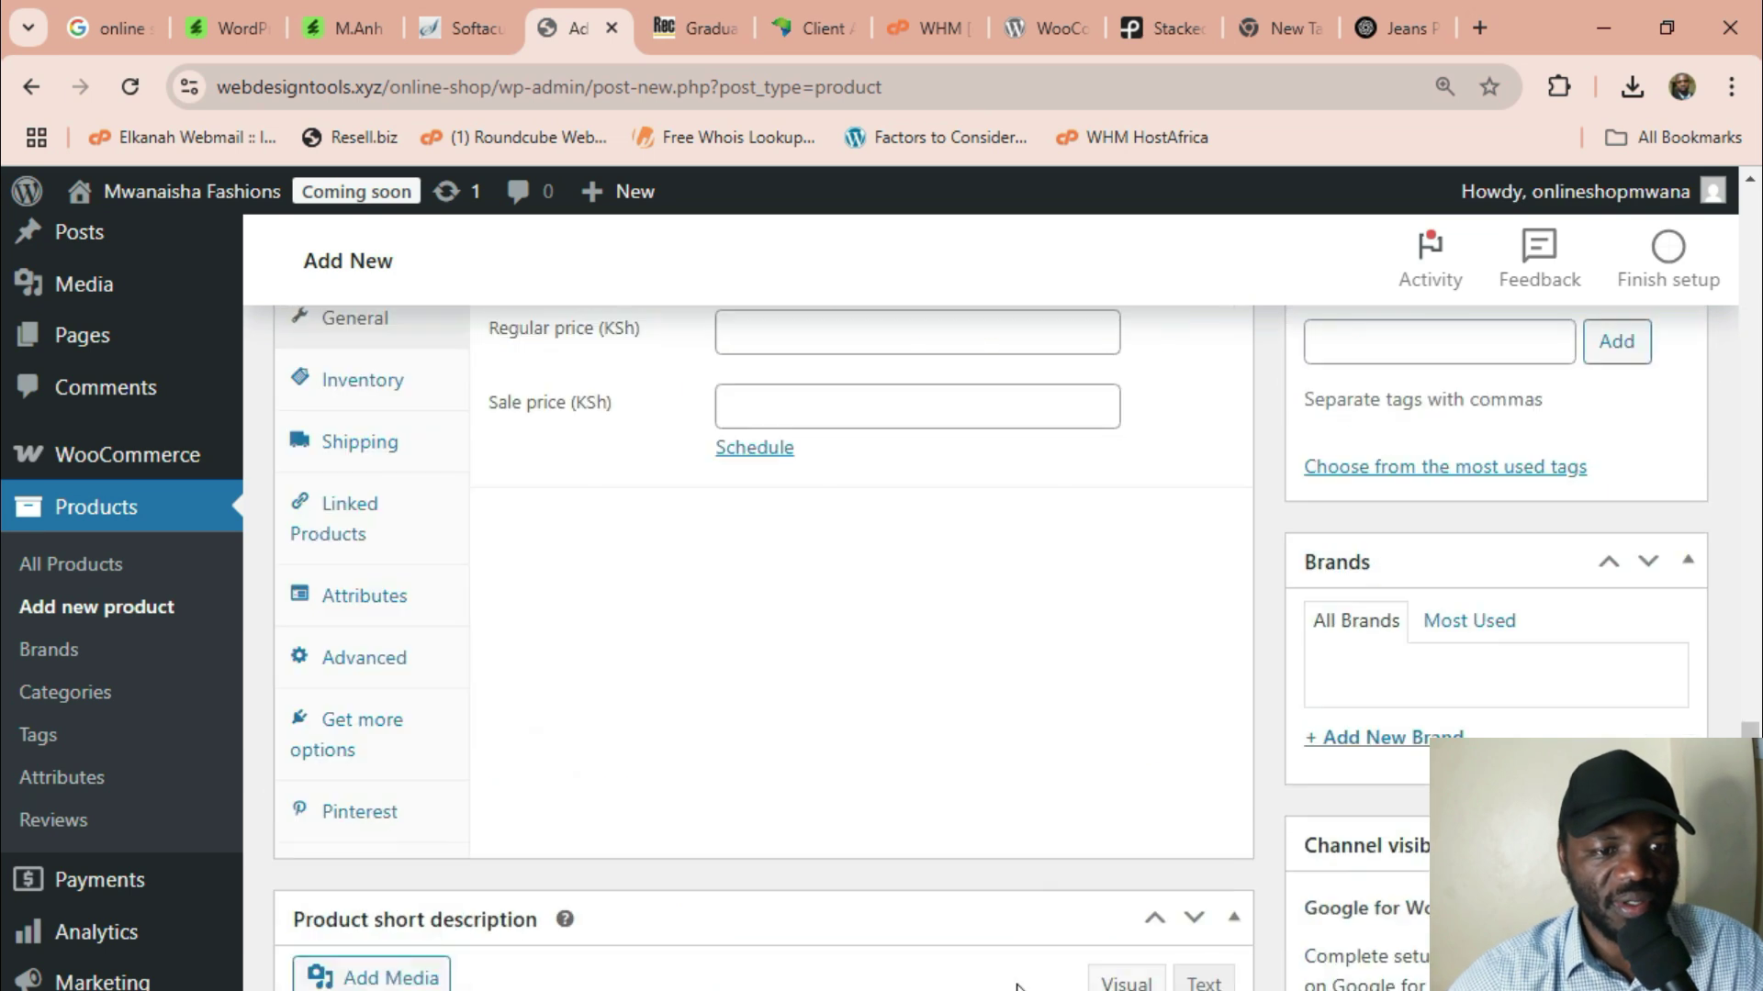
- Cut the 'Premium Quality Jeans' heading and intro paragraph so the description starts at 'Why Choose Our Jeans?'
{"action": "left_click", "coordinate": [456, 928]}
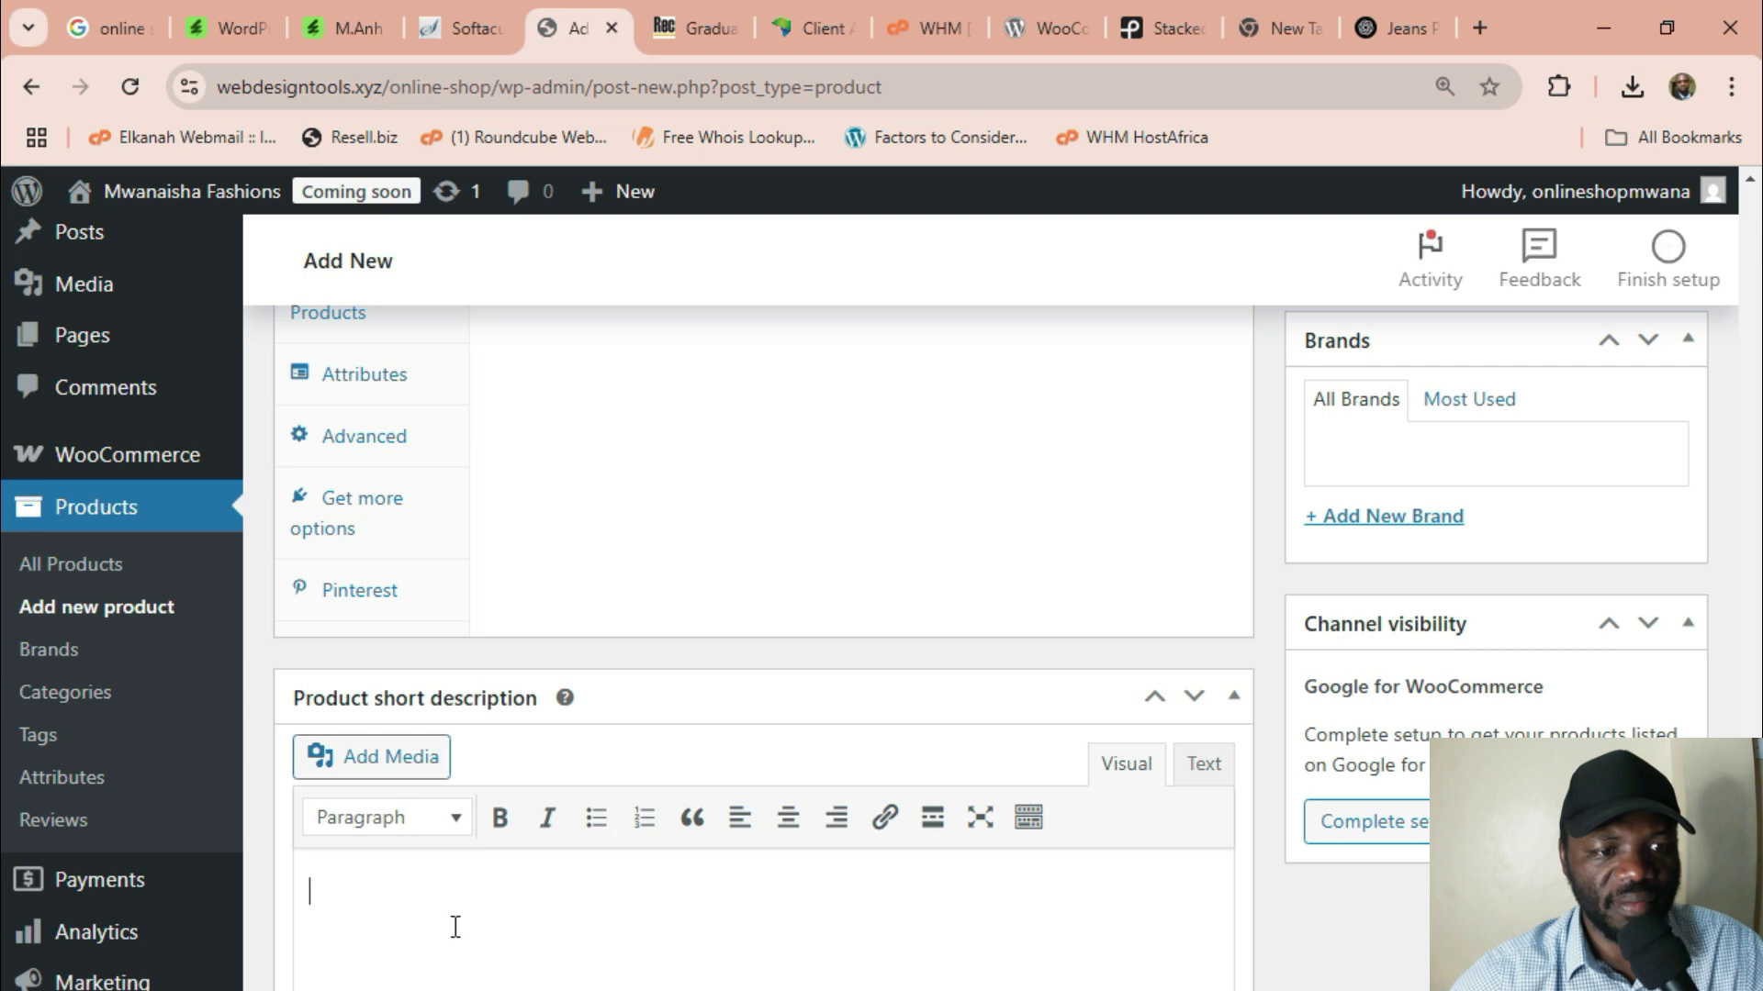
{"action": "scroll", "coordinate": [976, 720], "scroll_direction": "up", "scroll_amount": 10}
{"action": "scroll", "coordinate": [618, 743], "scroll_direction": "down", "scroll_amount": 2}
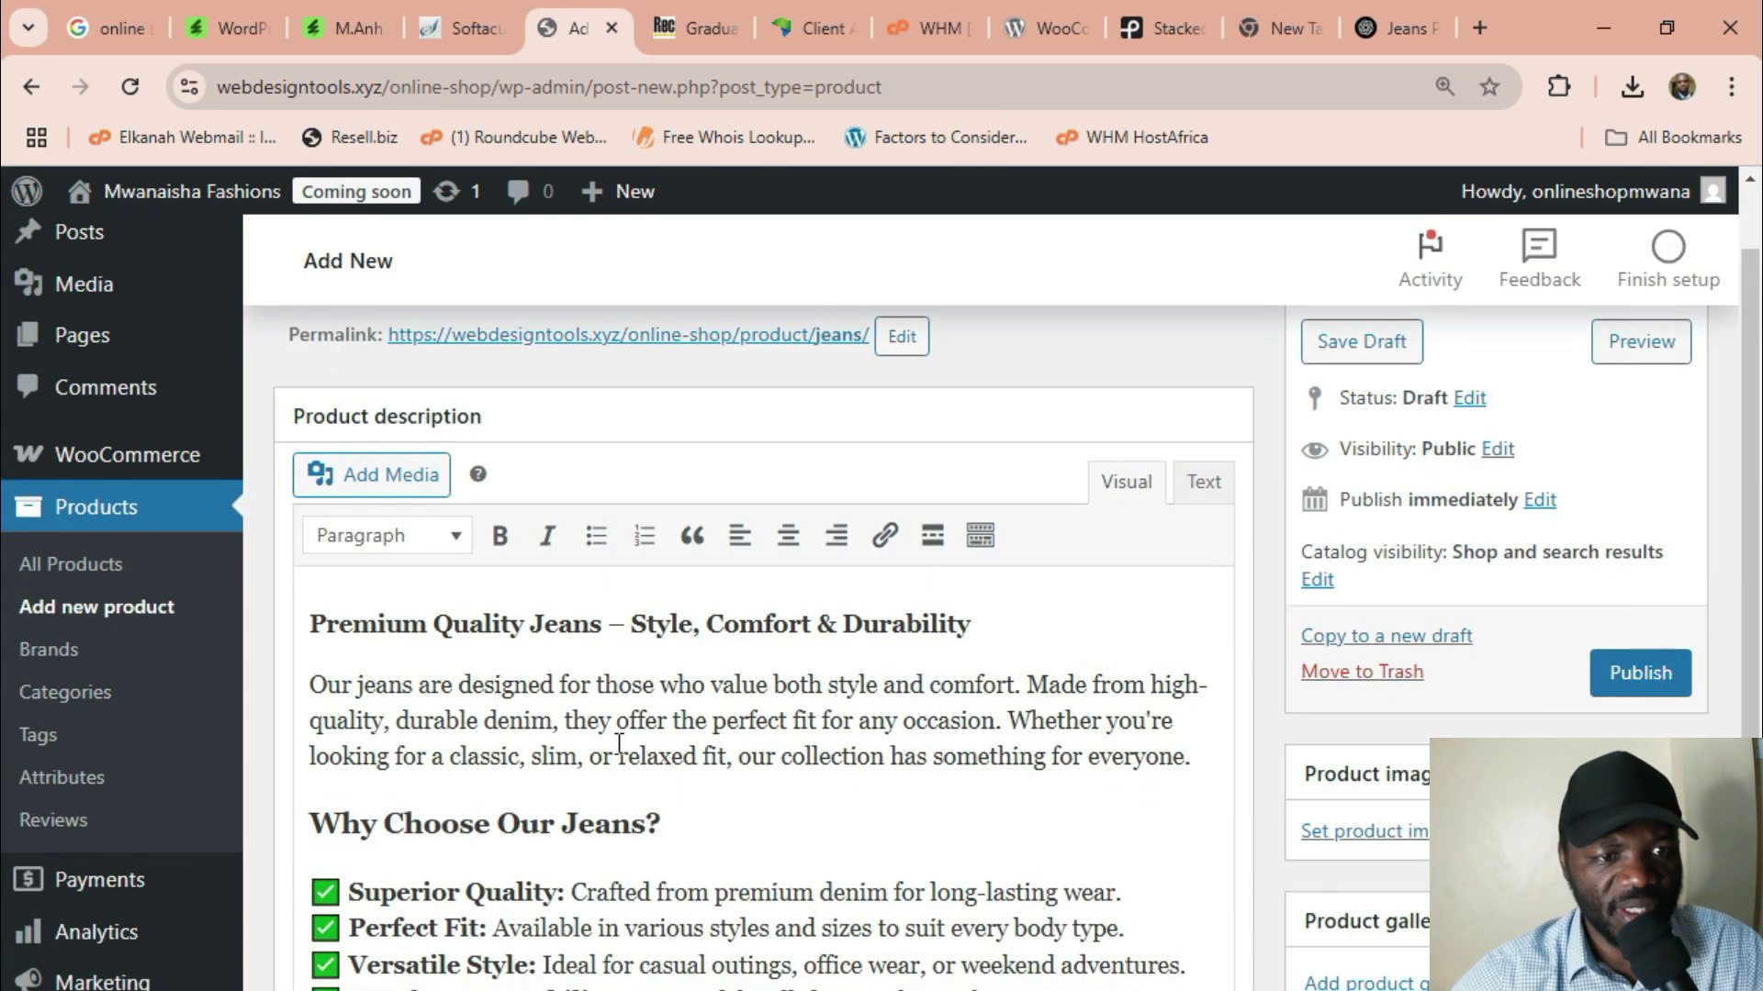
{"action": "triple_click", "coordinate": [546, 633]}
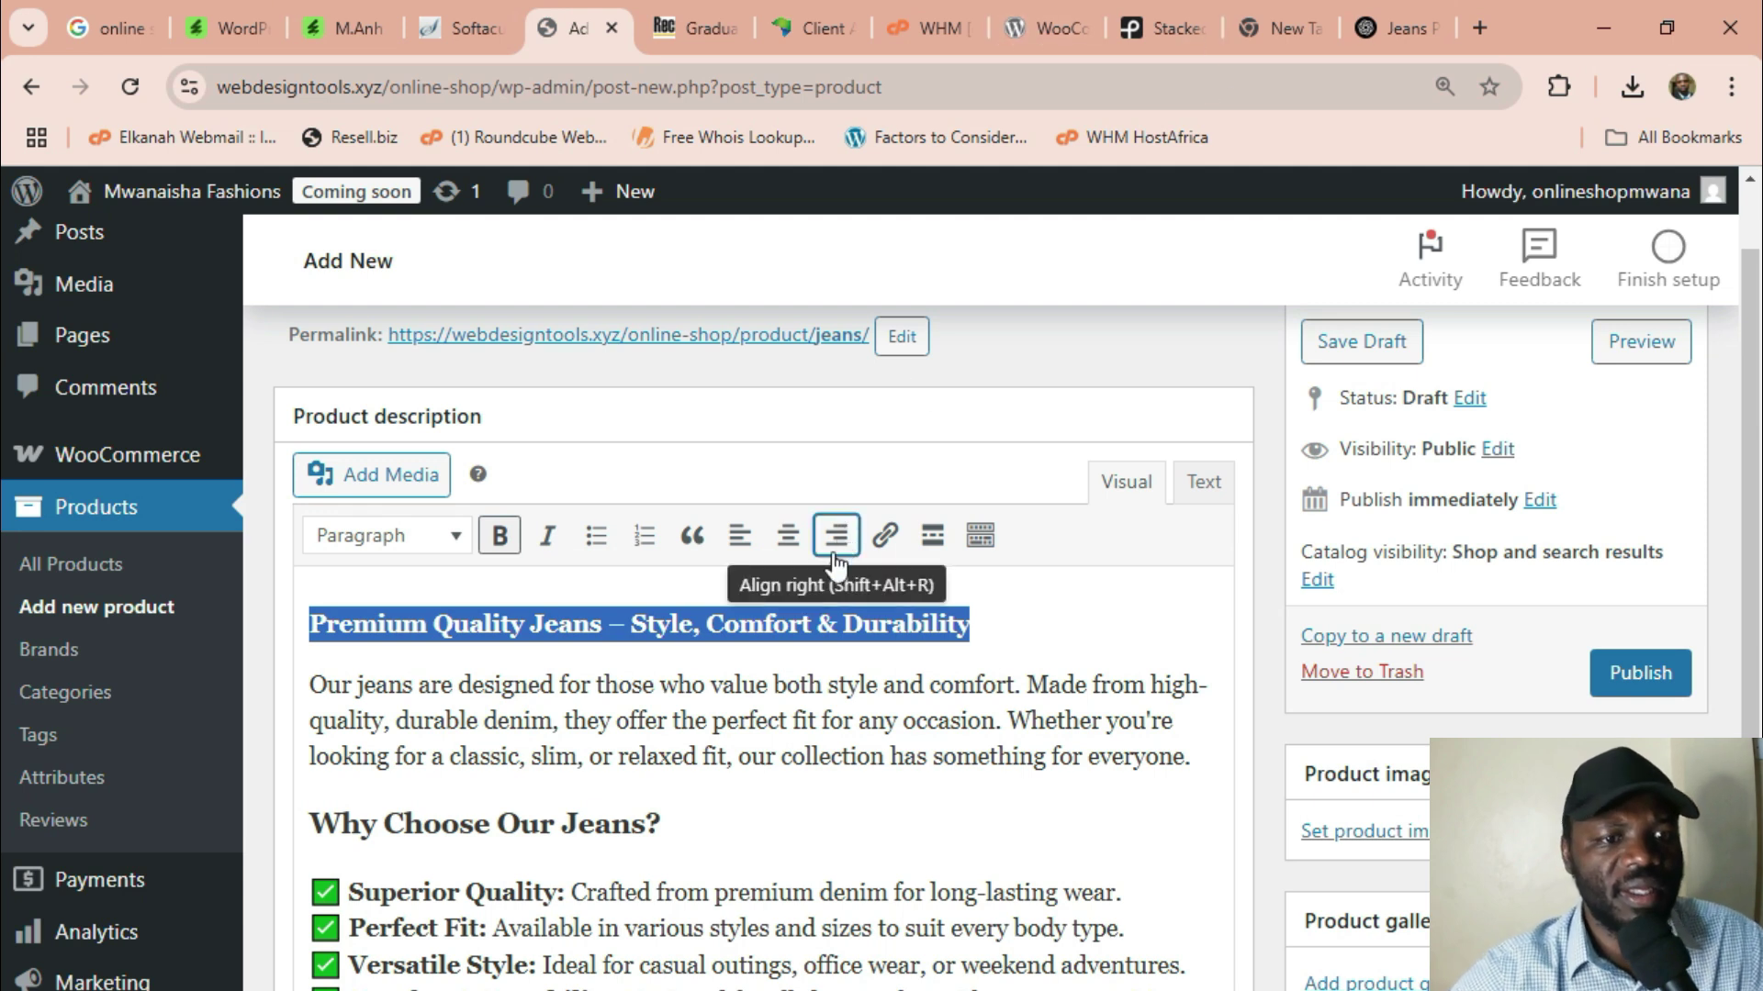
{"action": "left_click", "coordinate": [750, 730]}
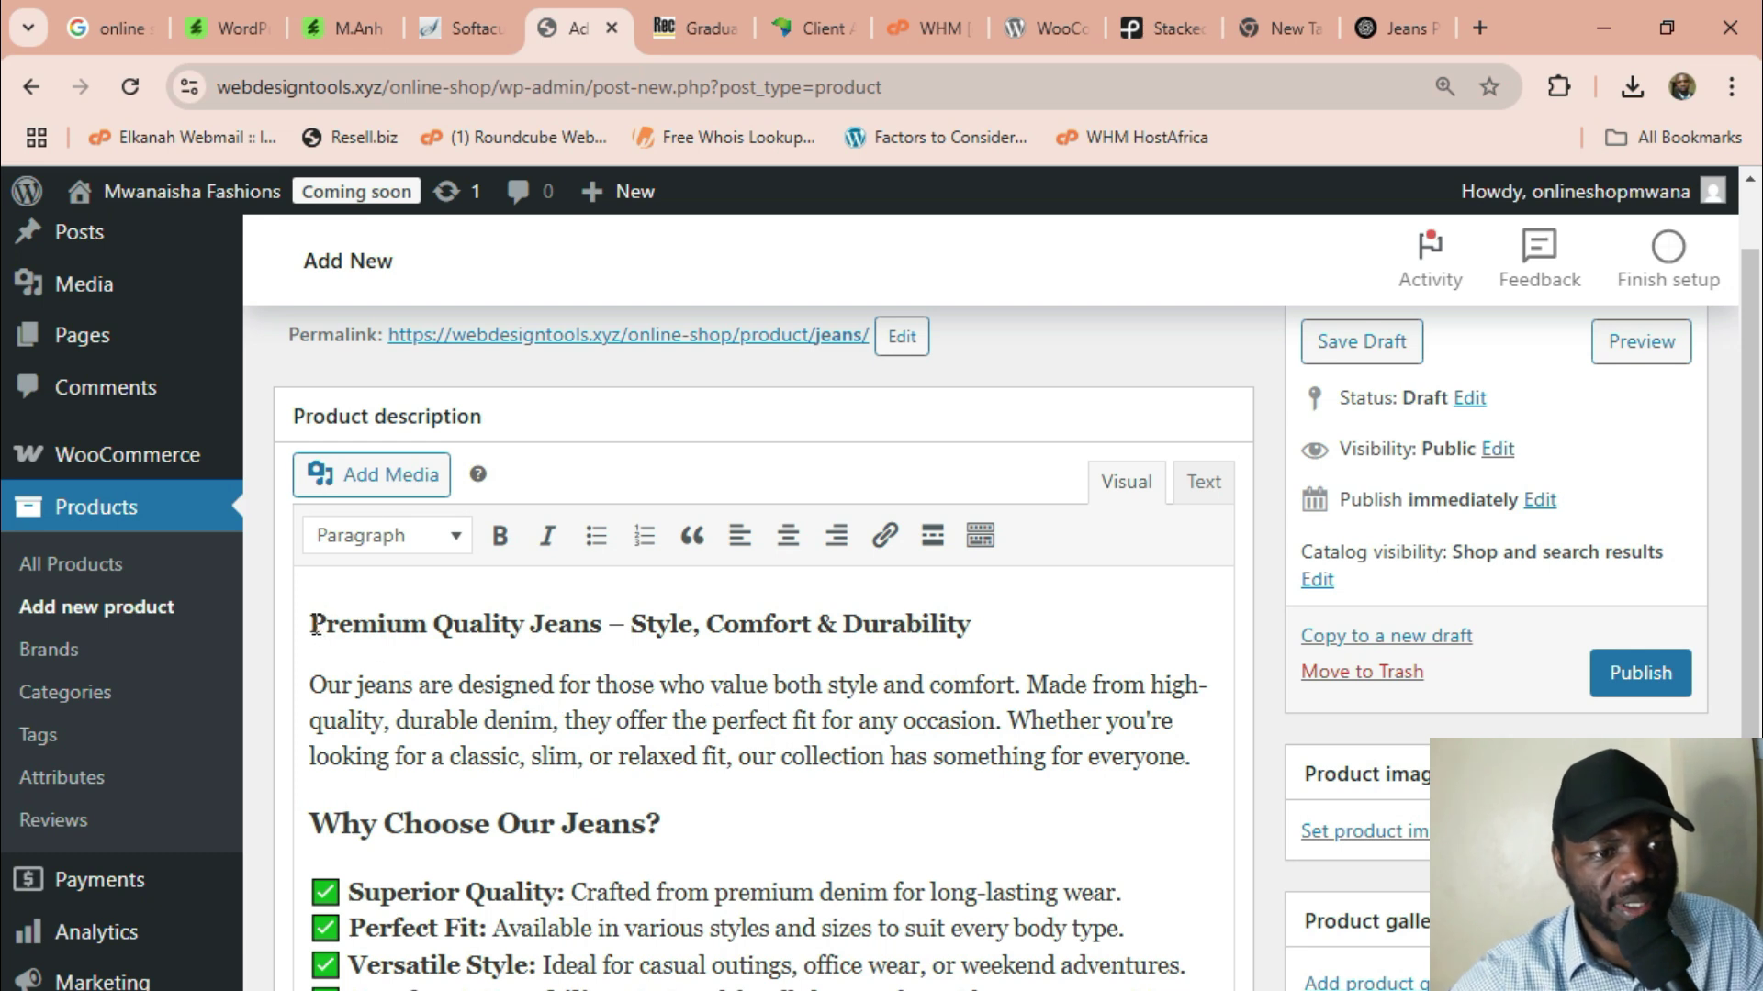
{"action": "left_click_drag", "start_coordinate": [314, 627], "coordinate": [1186, 765]}
{"action": "key", "text": "BackSpace"}
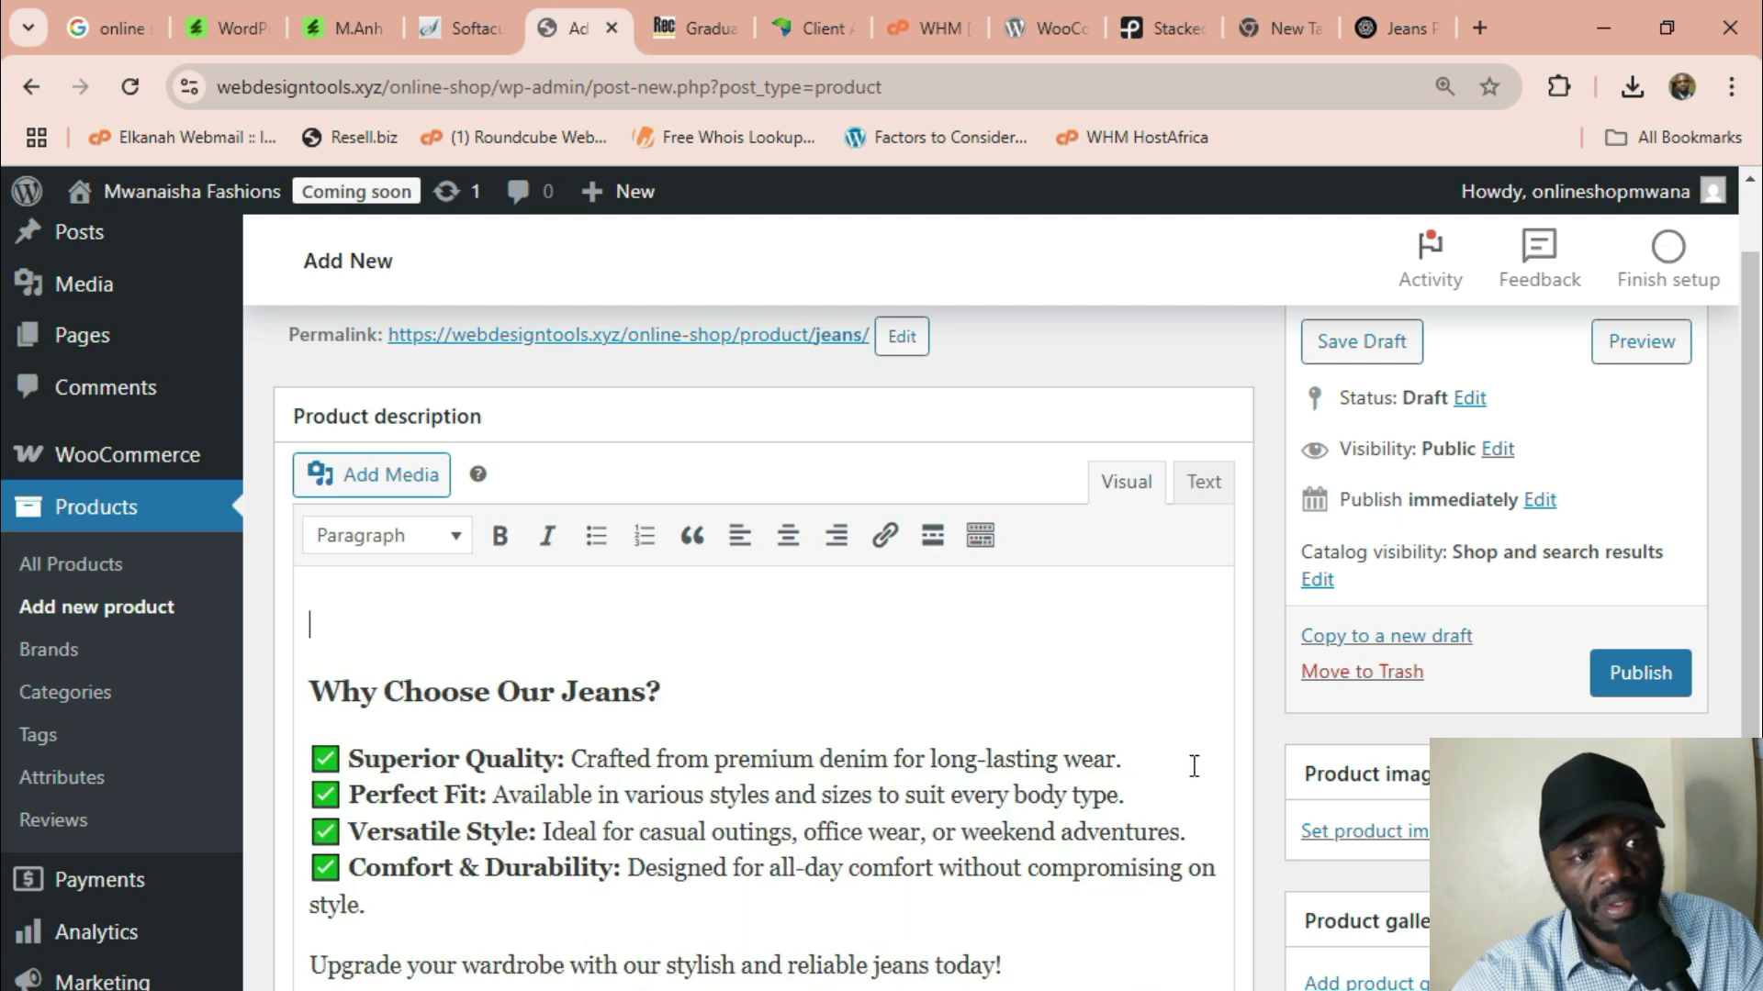
{"action": "key", "text": "BackSpace"}
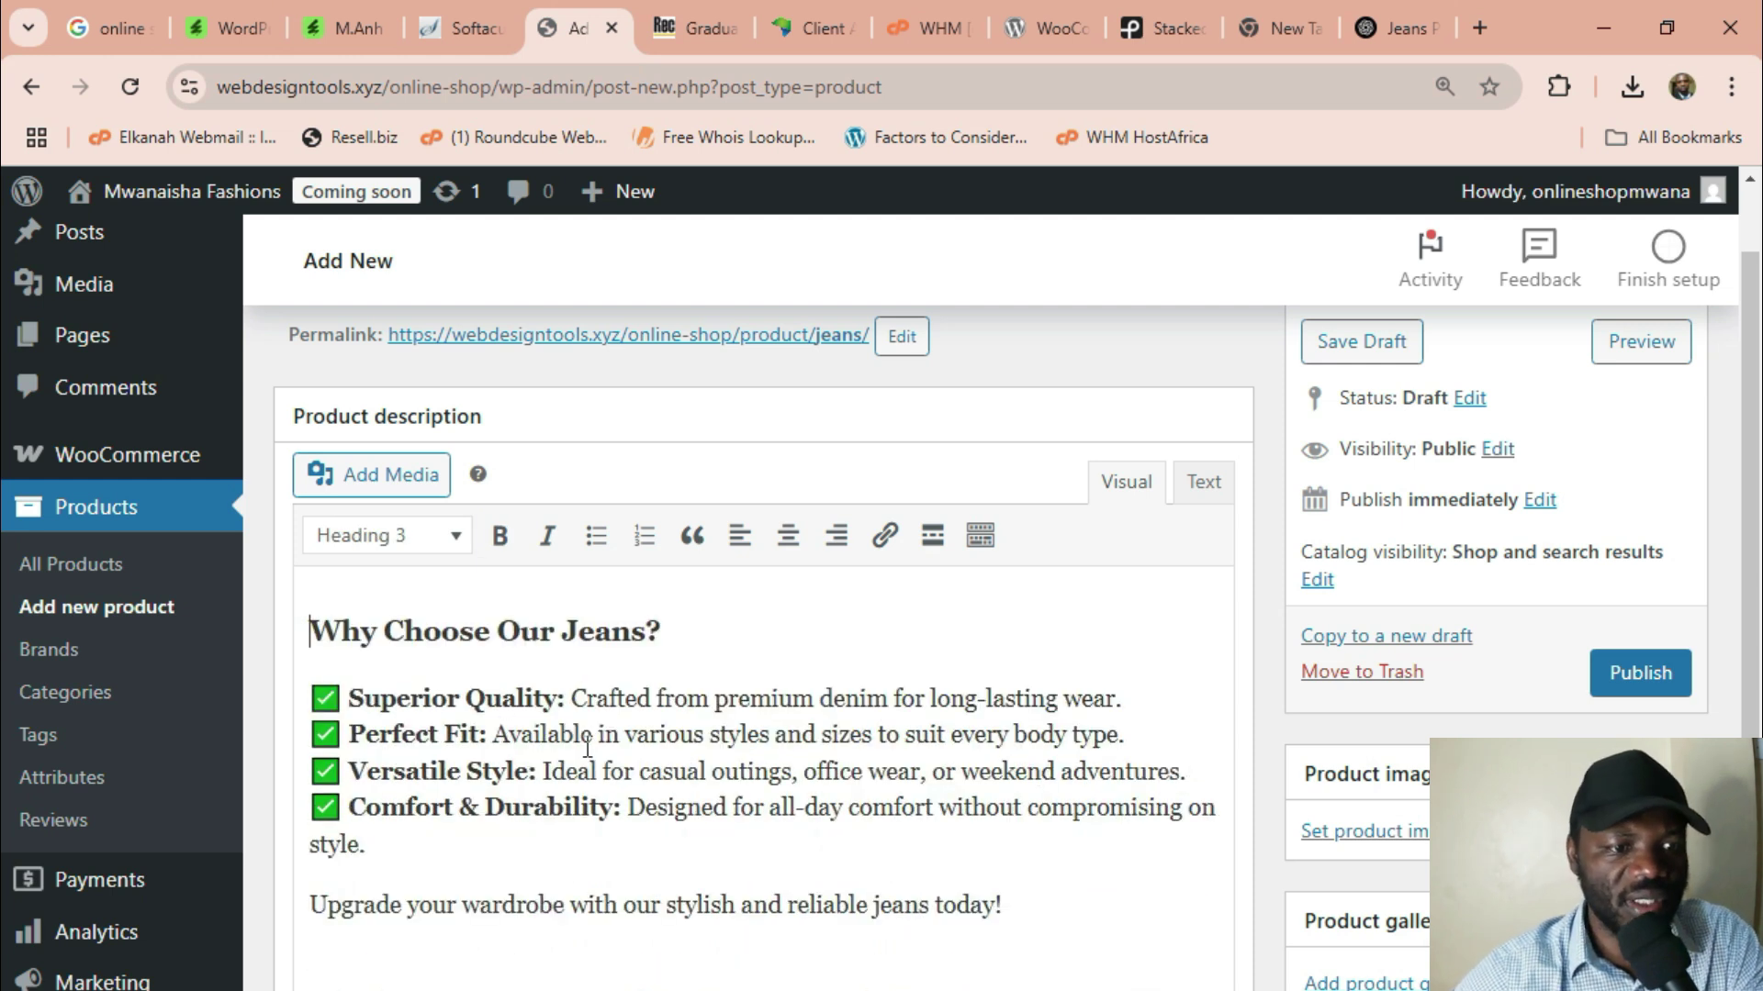
- Paste the heading and intro paragraph into the product short description
{"action": "scroll", "coordinate": [894, 870], "scroll_direction": "down", "scroll_amount": 1}
{"action": "scroll", "coordinate": [894, 870], "scroll_direction": "down", "scroll_amount": 10}
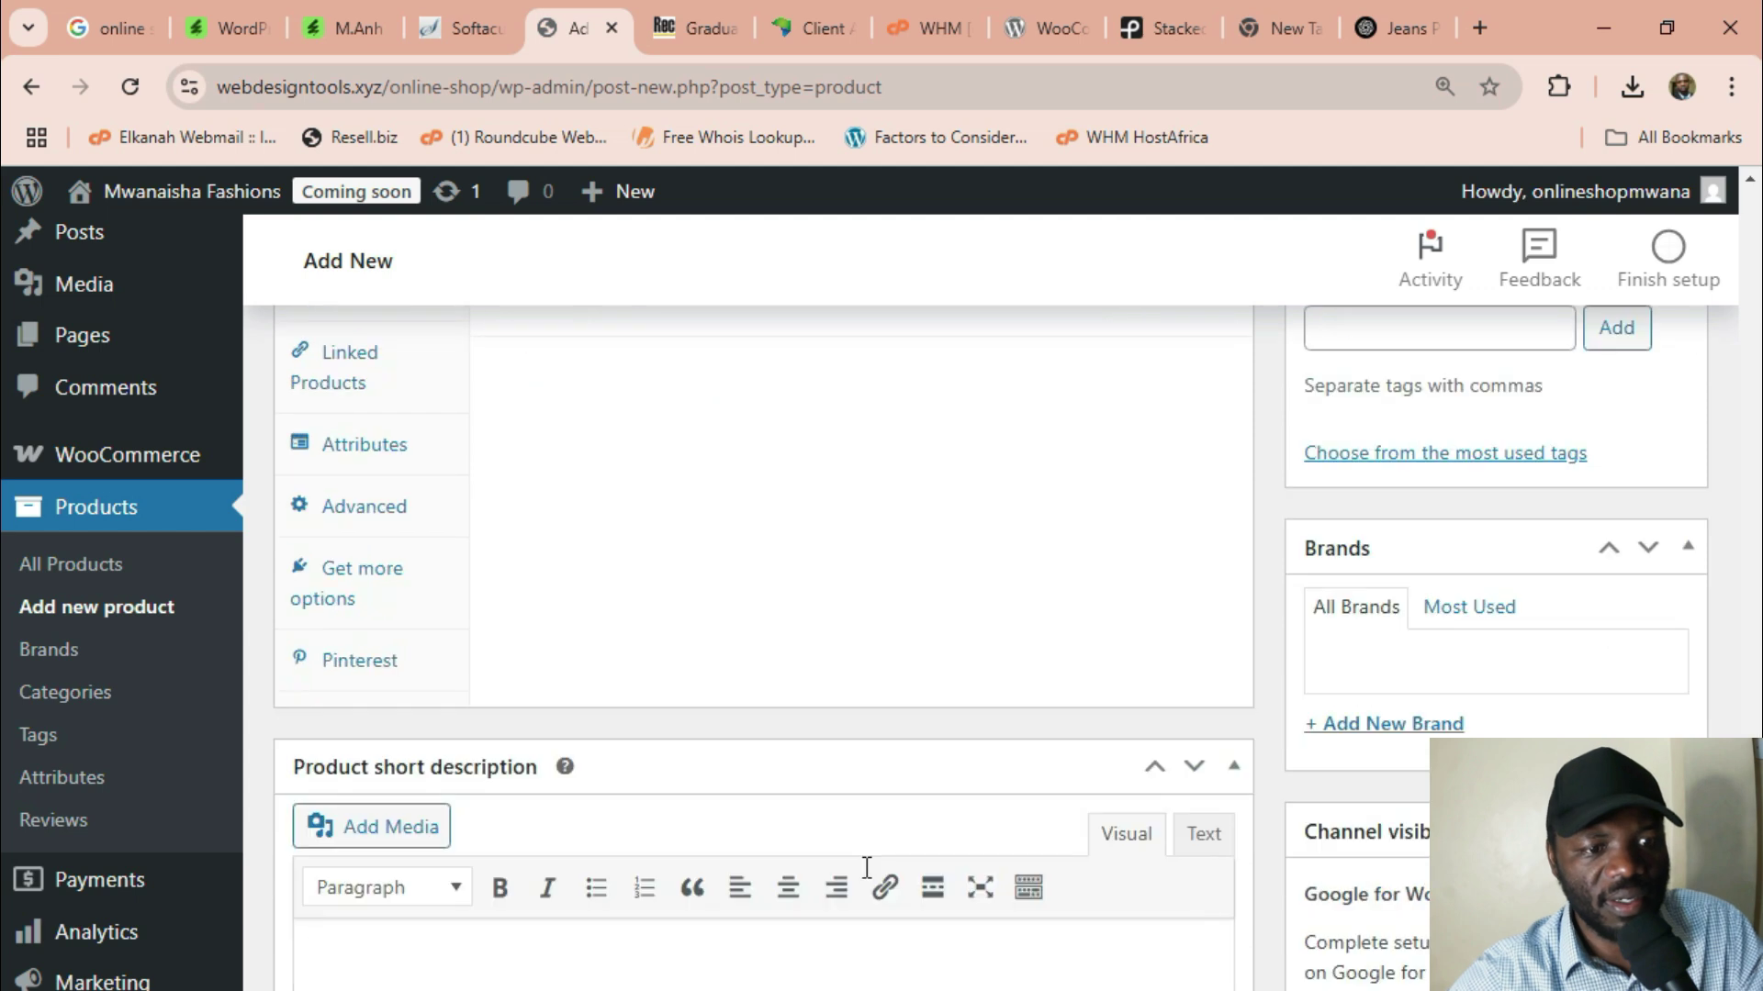
{"action": "left_click", "coordinate": [587, 916]}
{"action": "key", "text": "ctrl+v"}
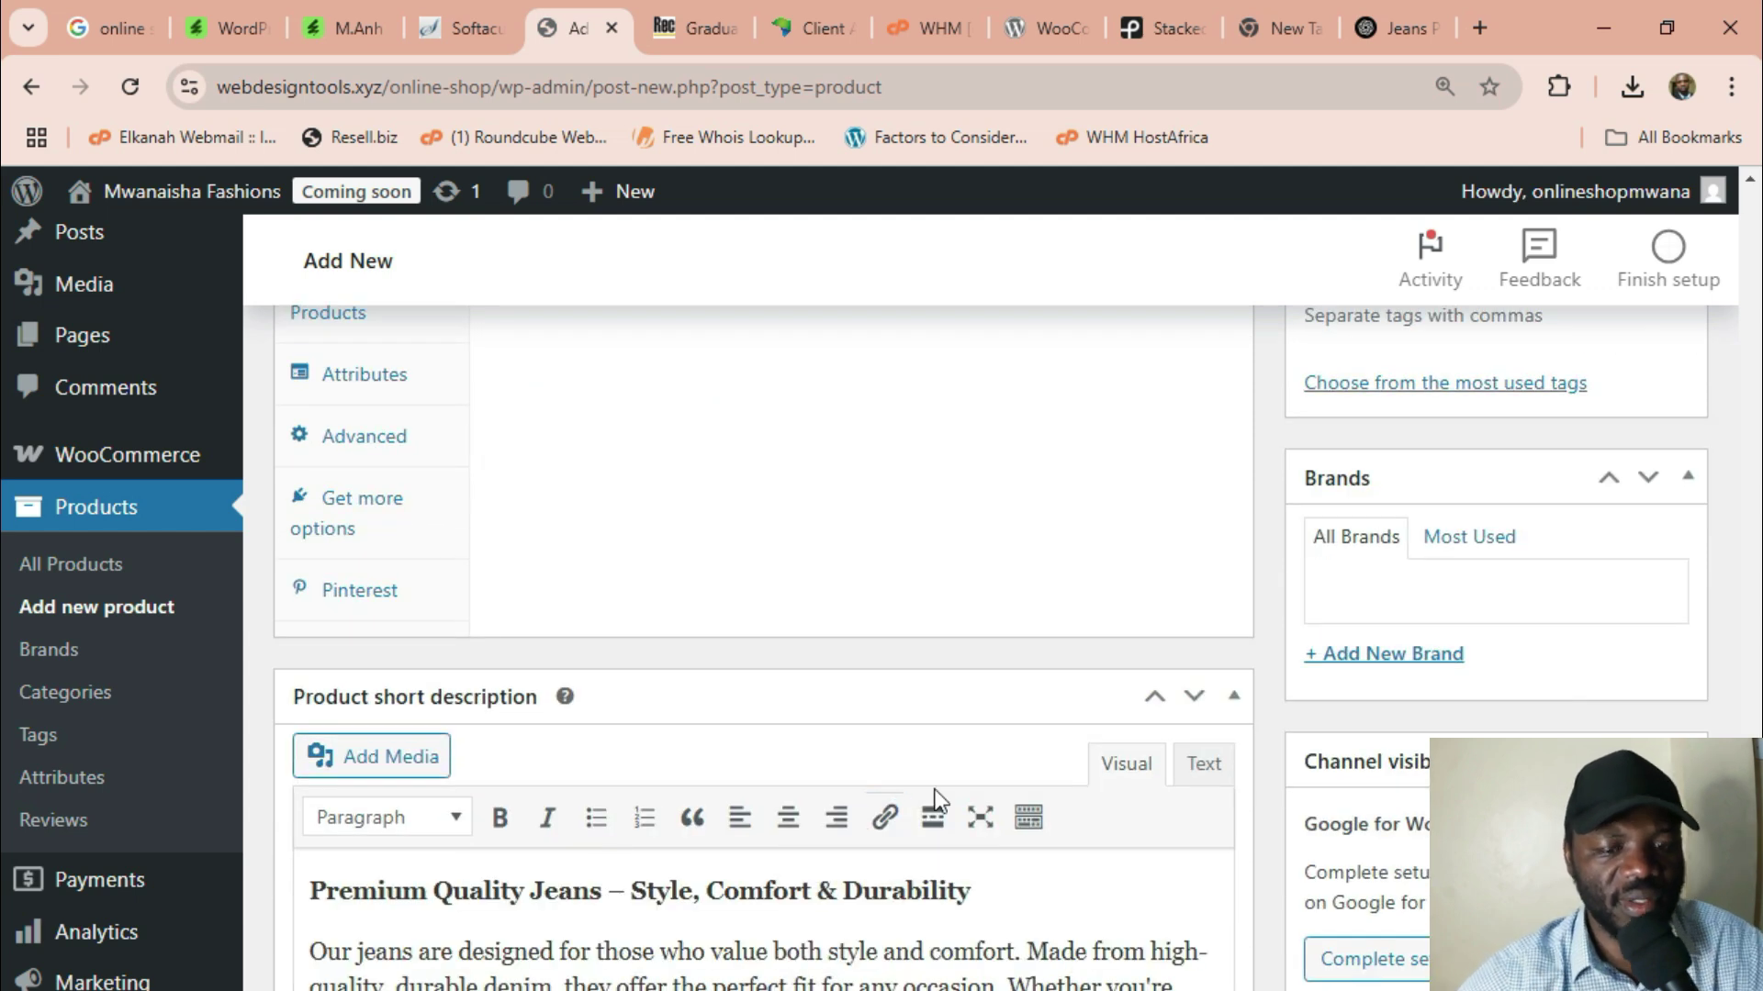
- Set the regular price to 1500 and the sale price to 999
{"action": "scroll", "coordinate": [934, 801], "scroll_direction": "up", "scroll_amount": 6}
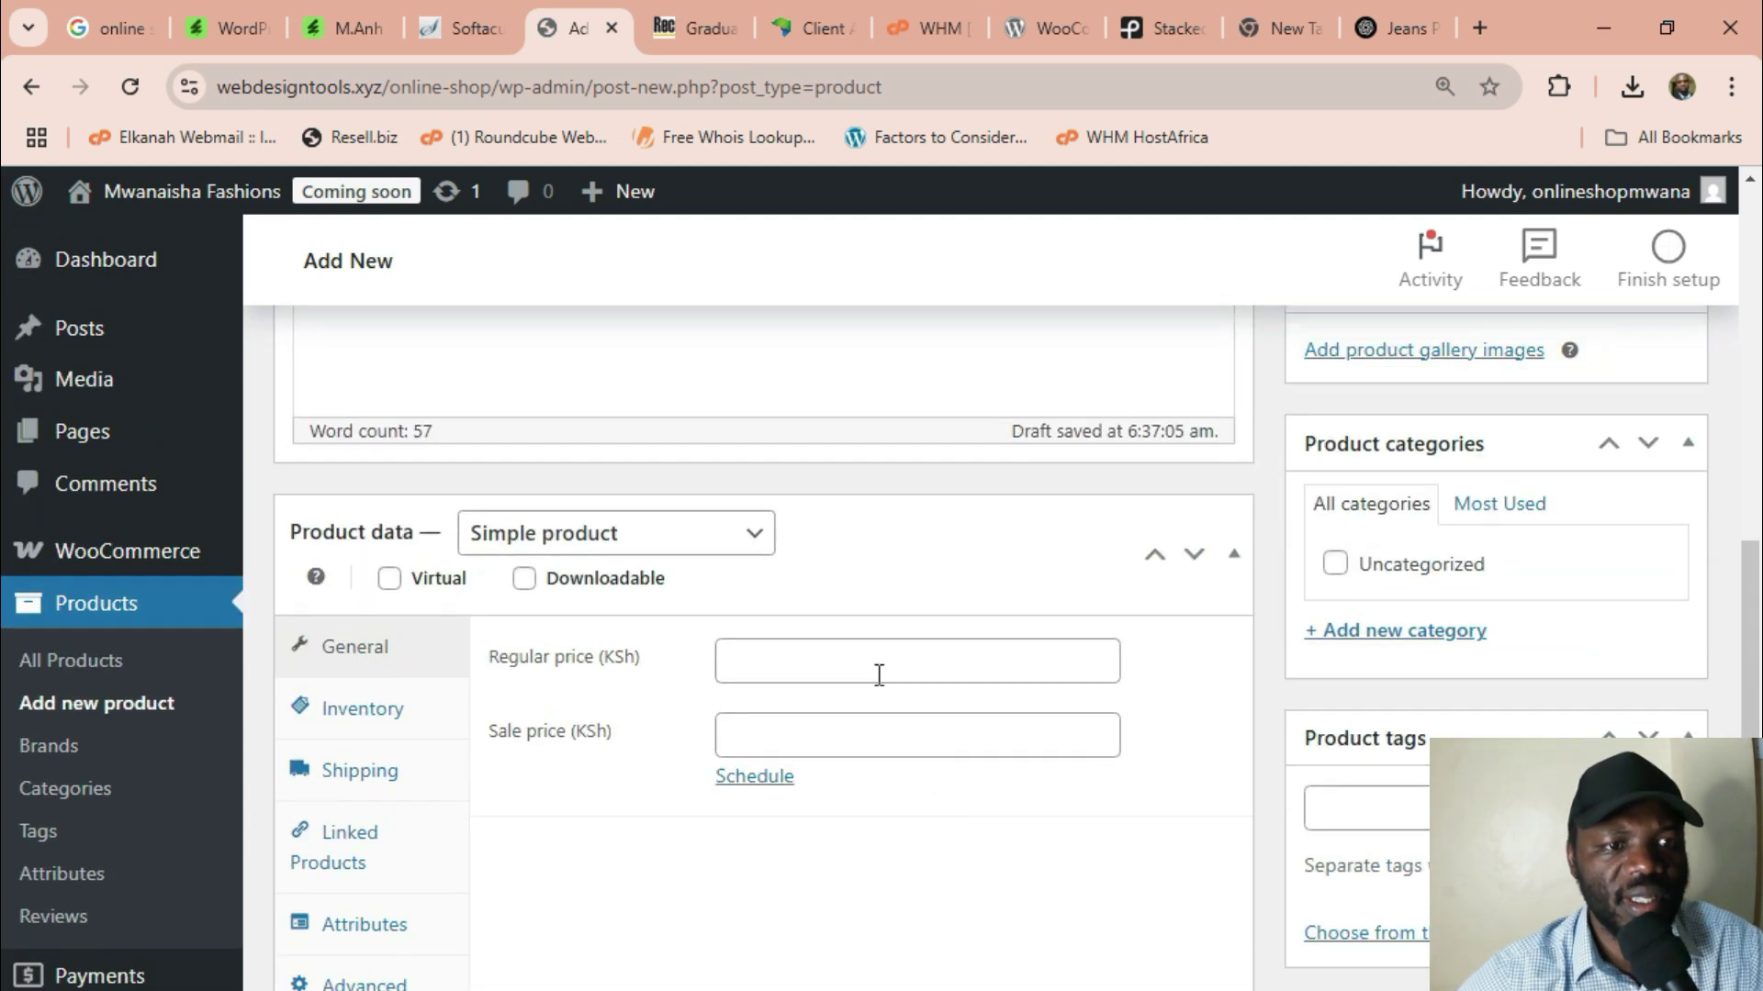
{"action": "left_click", "coordinate": [828, 658]}
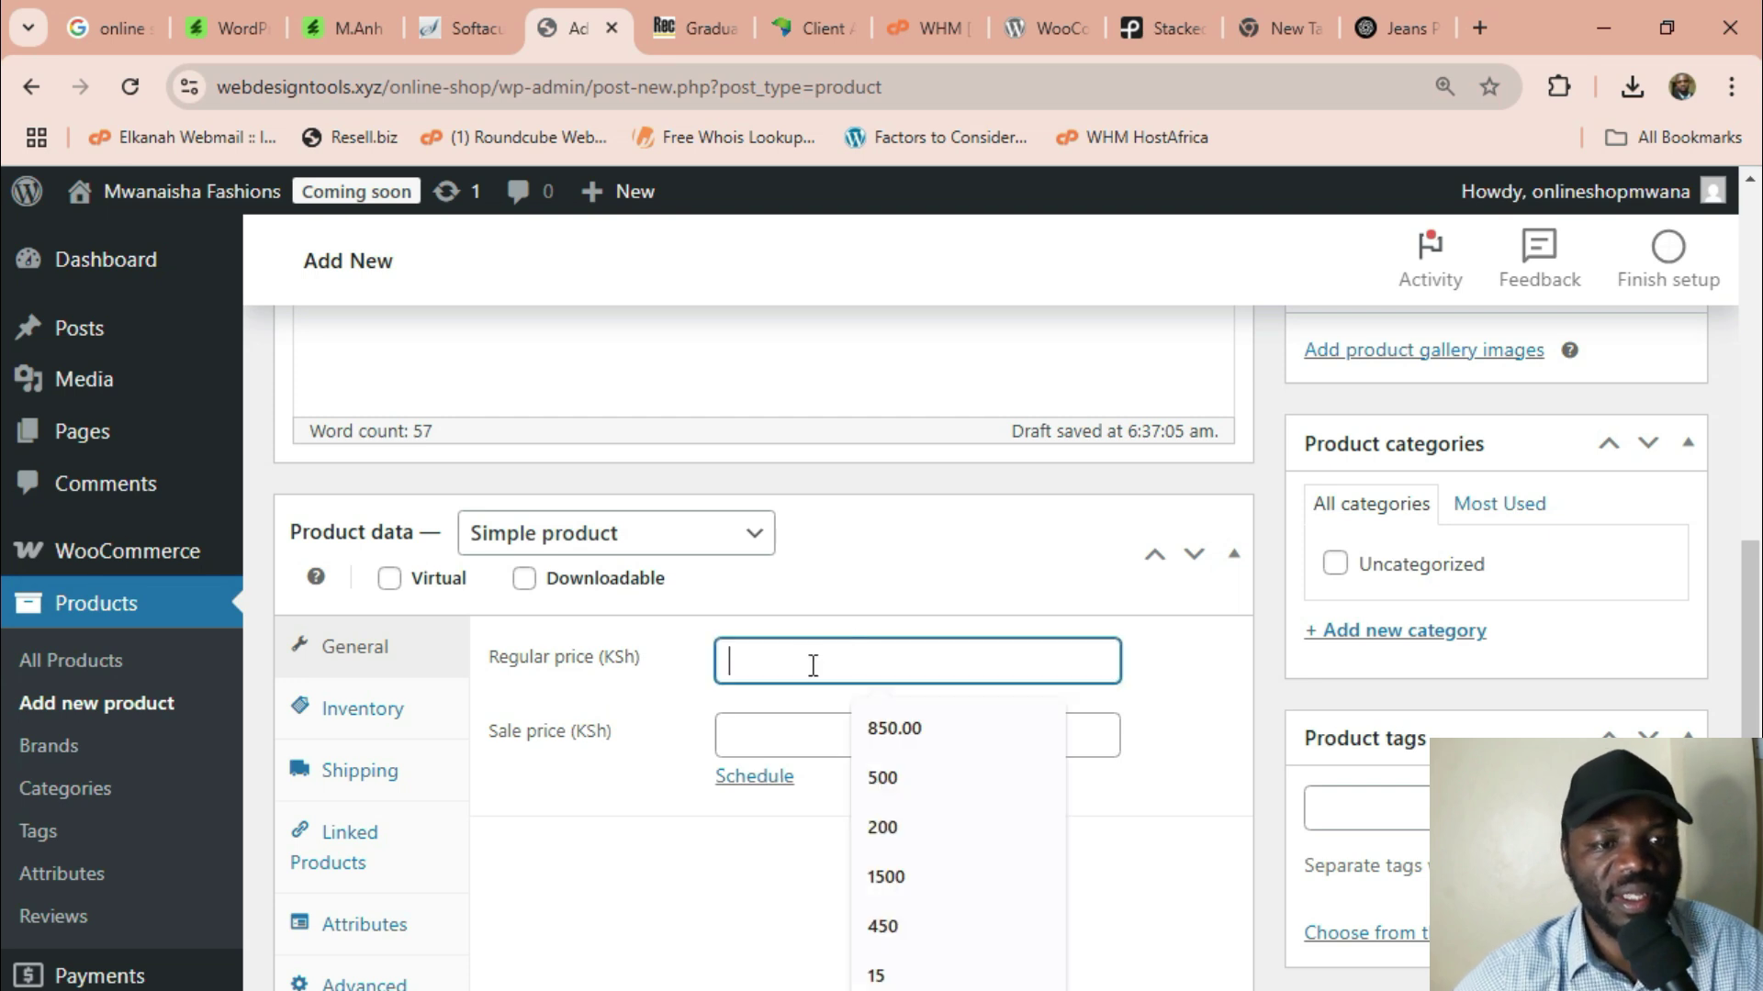
{"action": "type", "text": "1000"}
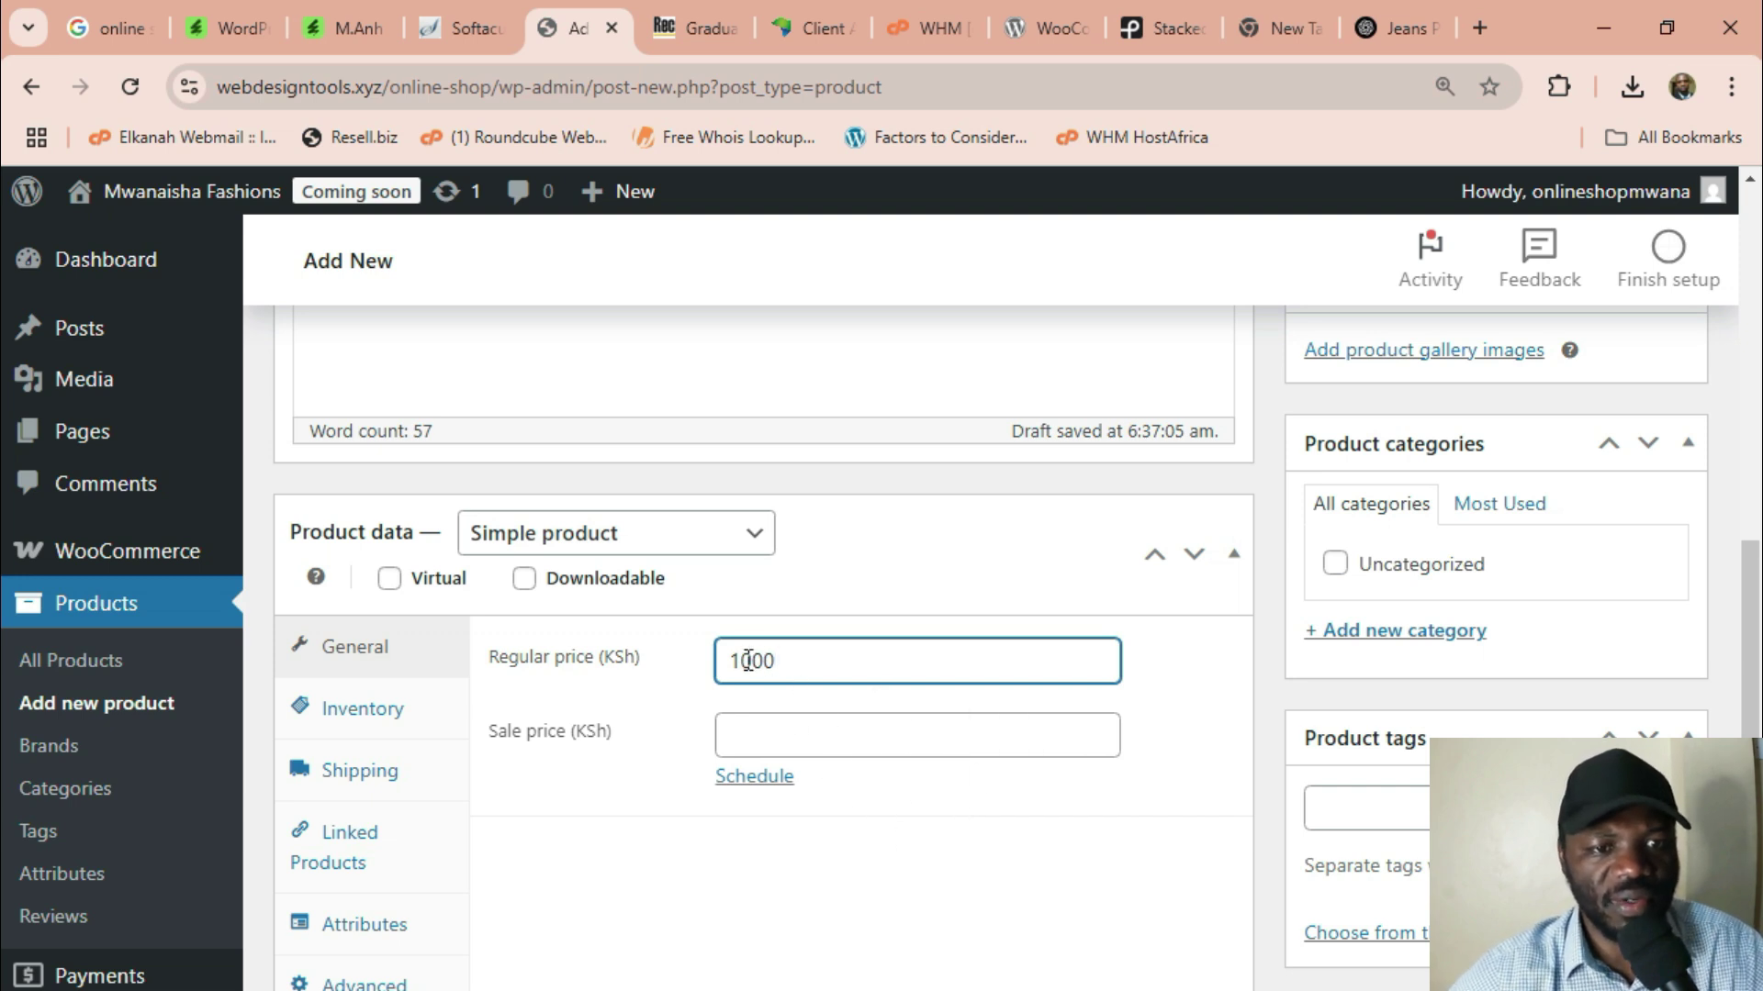
{"action": "left_click_drag", "start_coordinate": [740, 661], "coordinate": [751, 661]}
{"action": "type", "text": "5"}
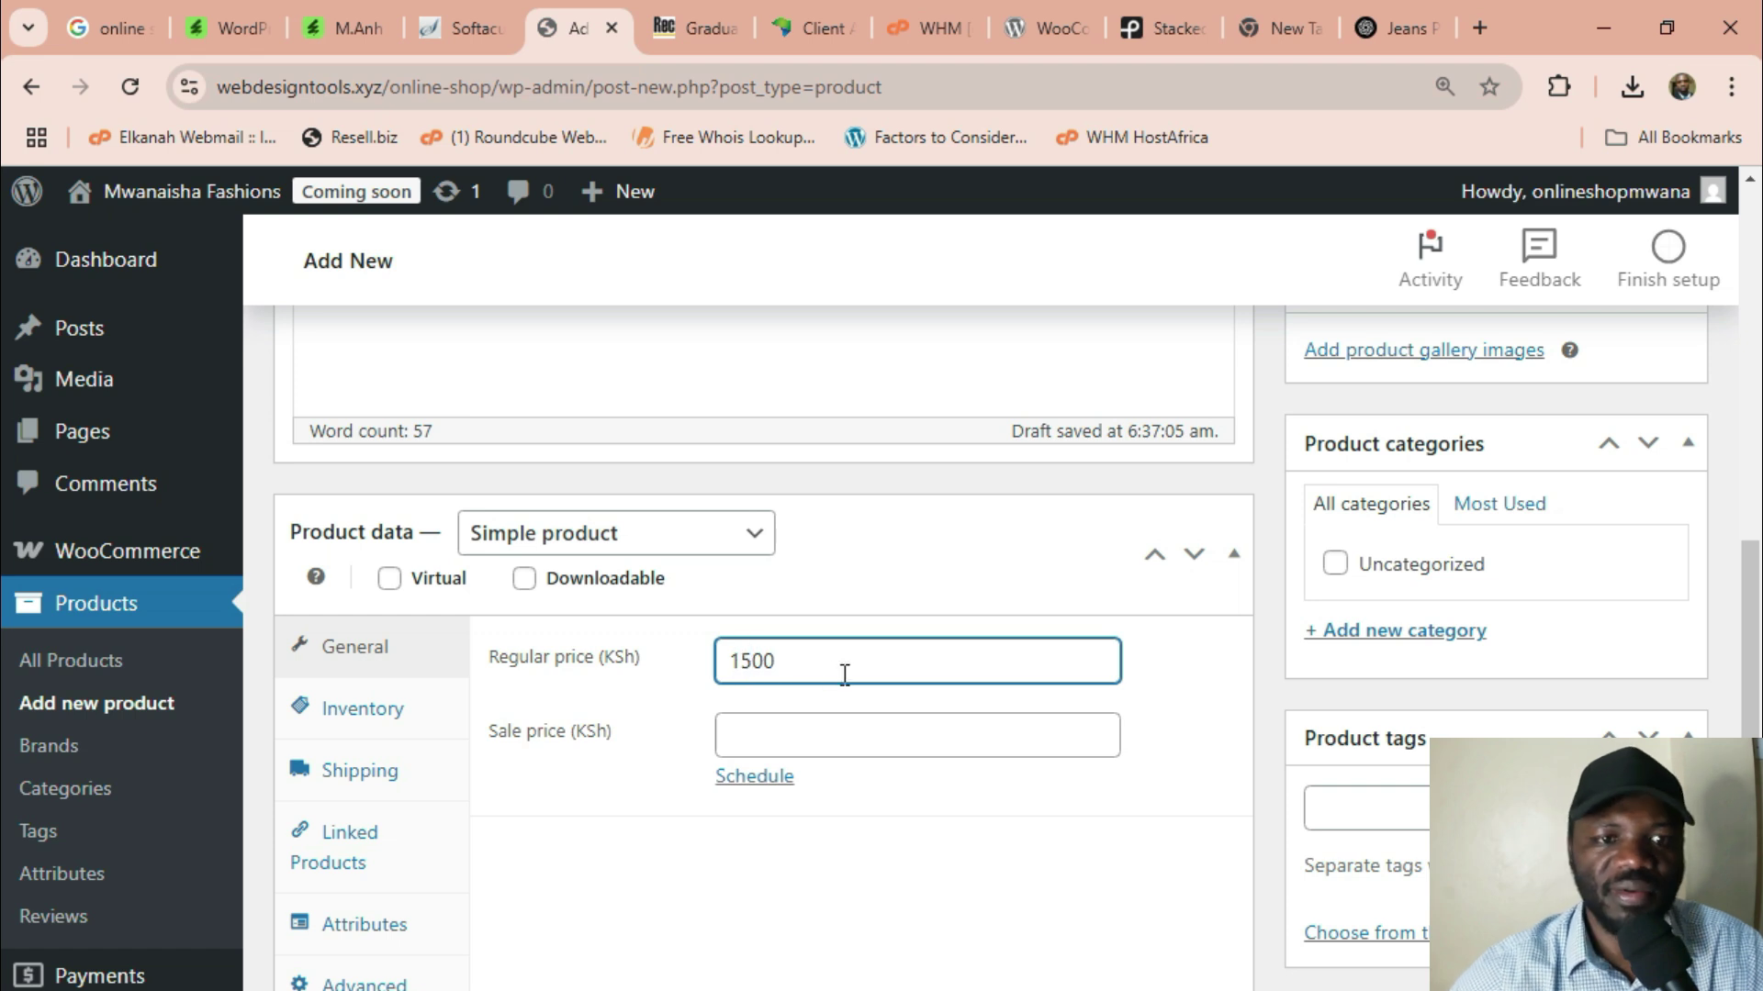
{"action": "left_click", "coordinate": [829, 742]}
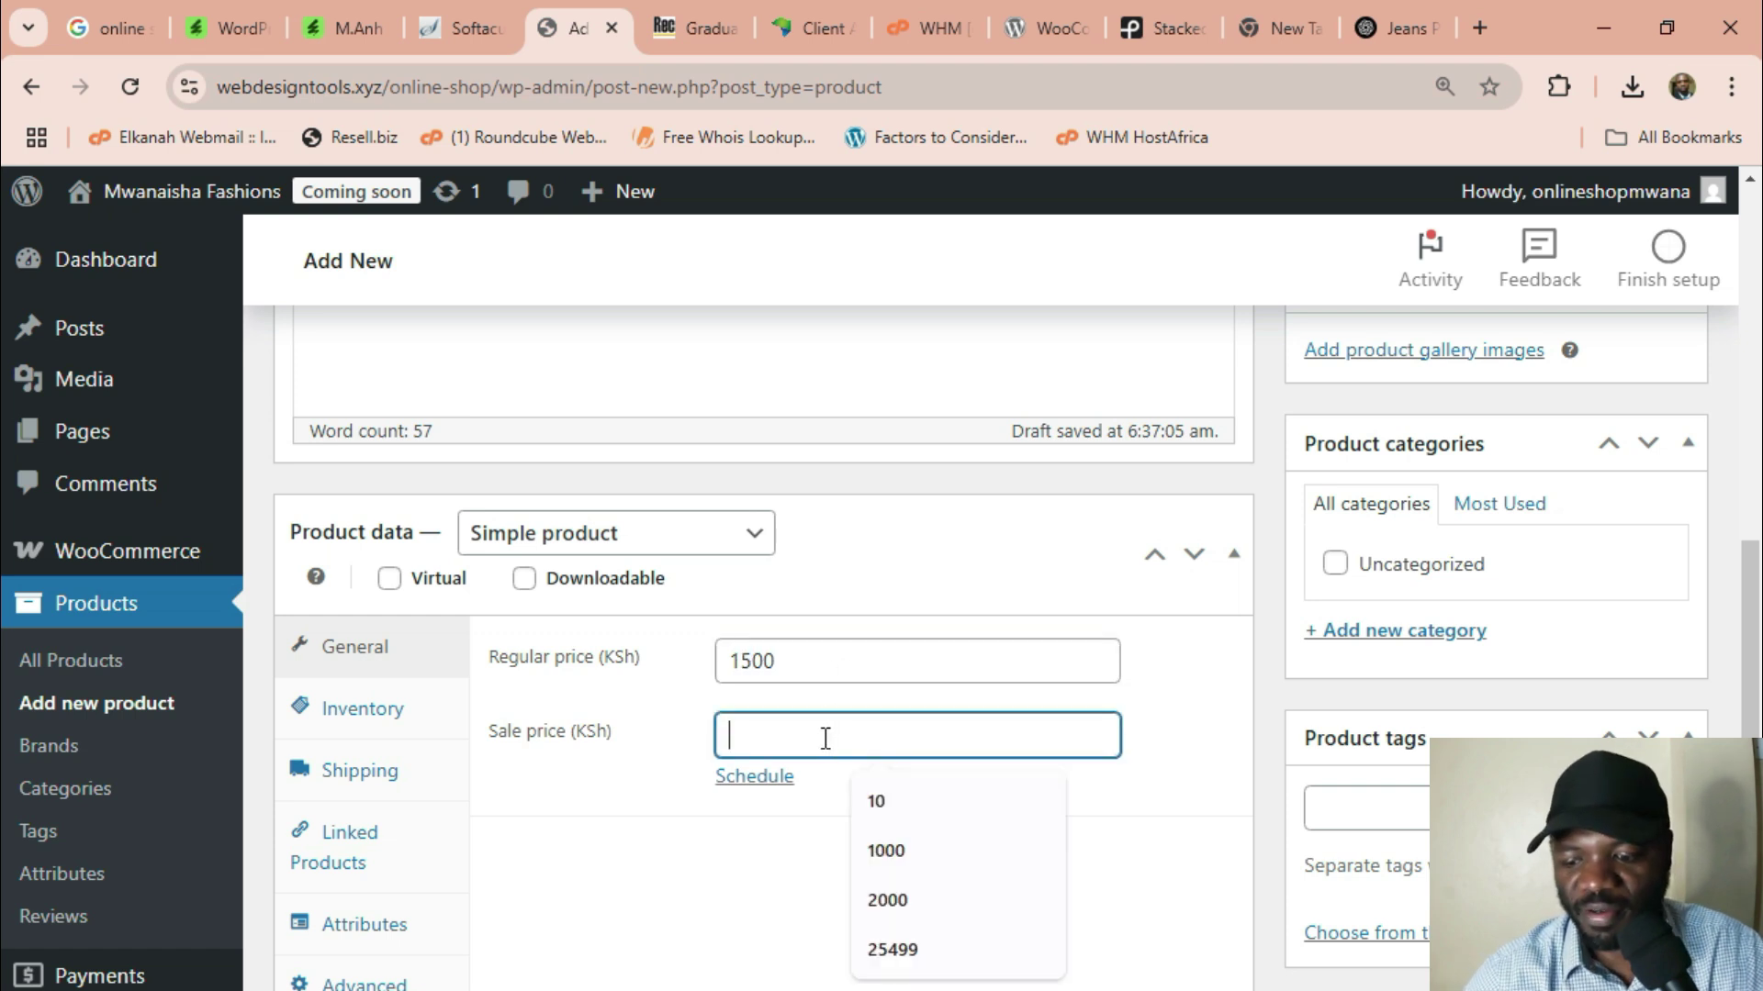
{"action": "type", "text": "100"}
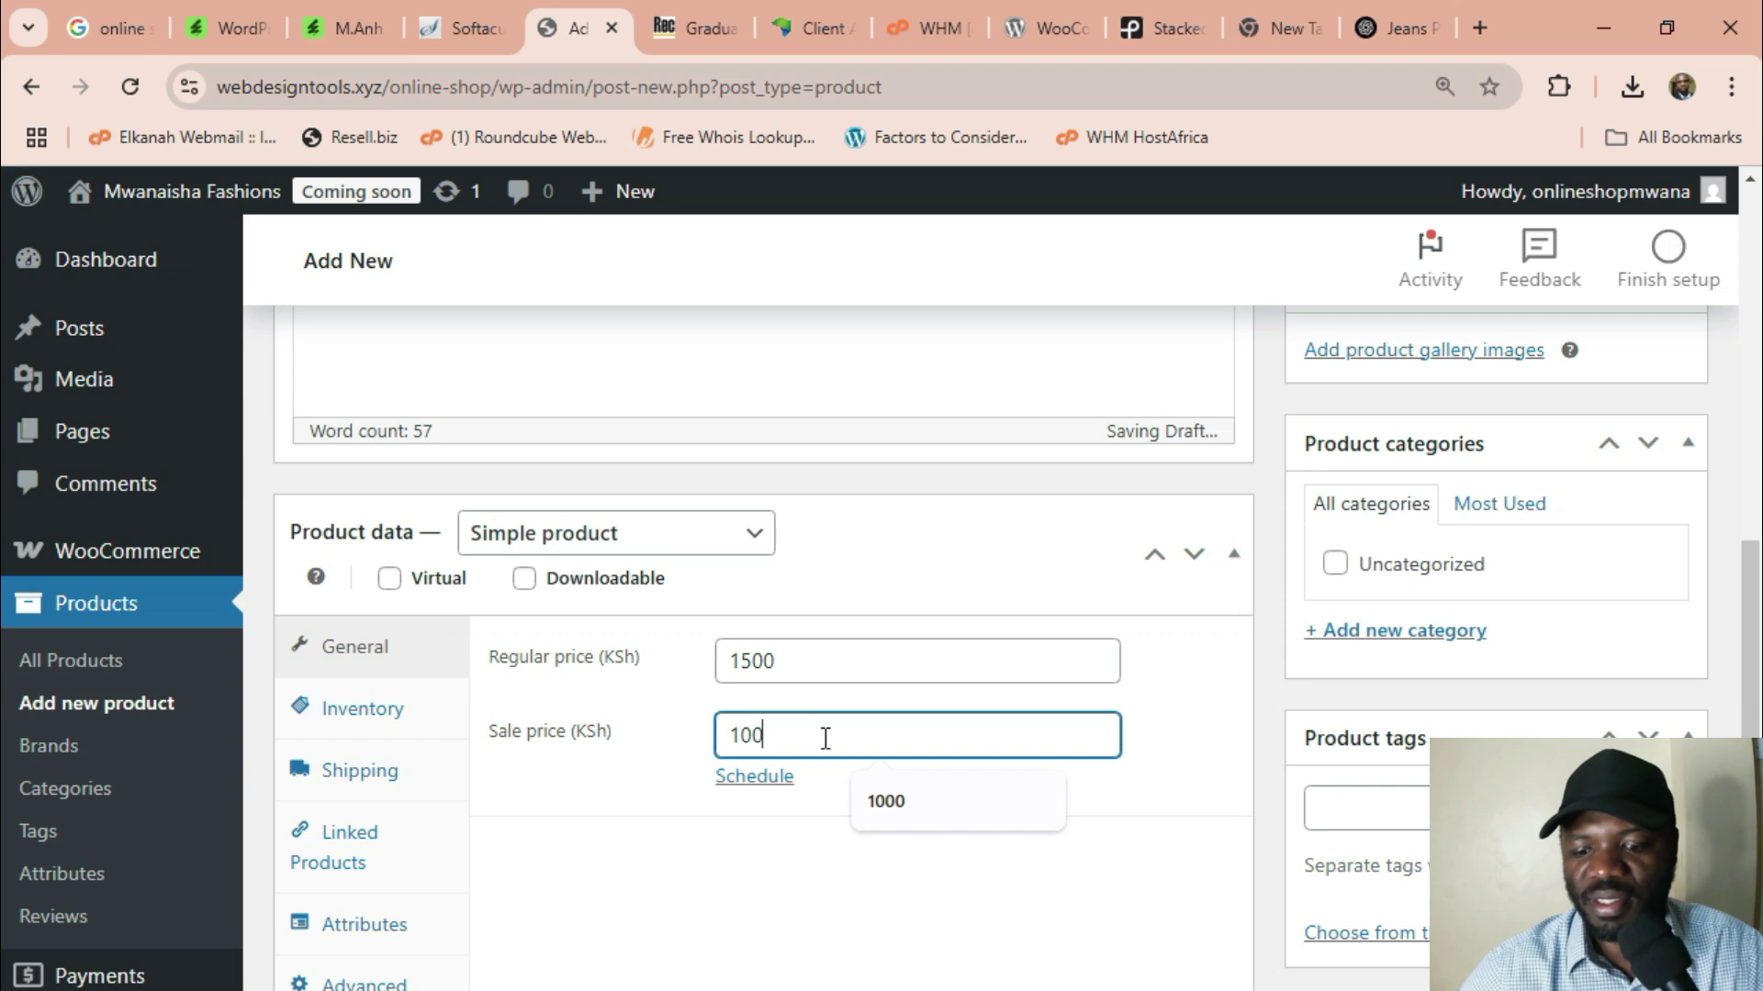
{"action": "key", "text": "BackSpace"}
{"action": "key", "text": "BackSpace"}
{"action": "key", "text": "BackSpace"}
{"action": "type", "text": "999"}
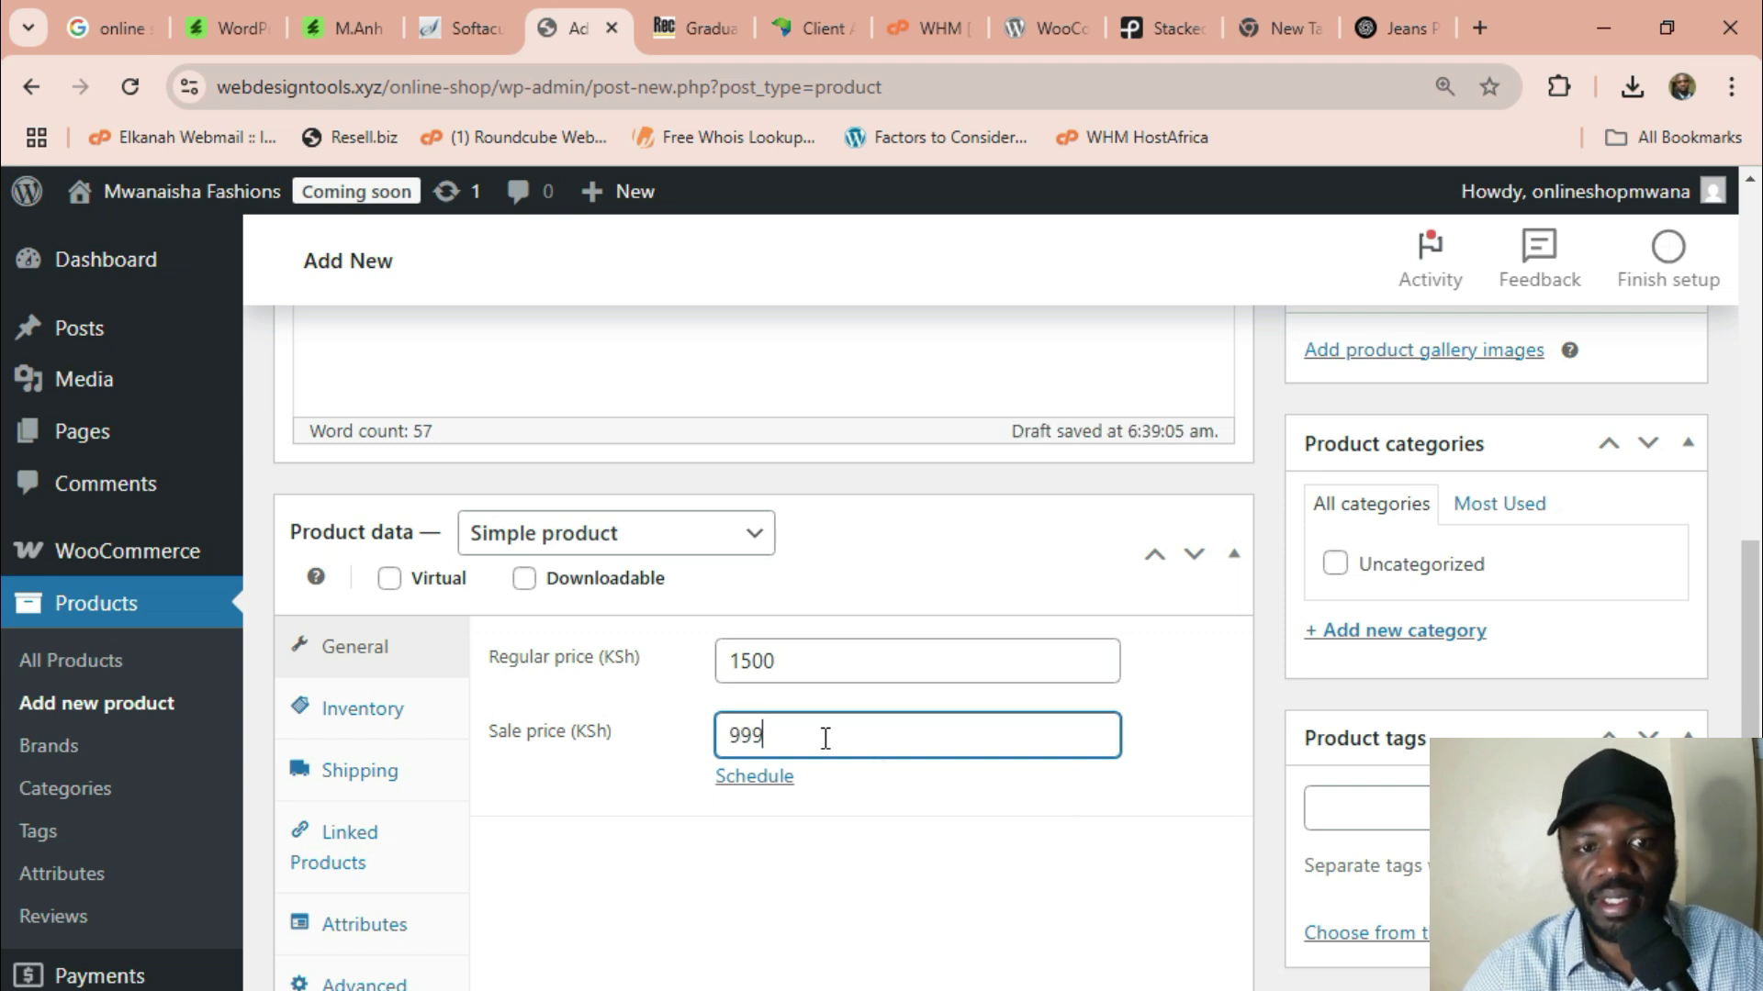
- Review the full product description and the short description text
{"action": "scroll", "coordinate": [1094, 763], "scroll_direction": "down", "scroll_amount": 6}
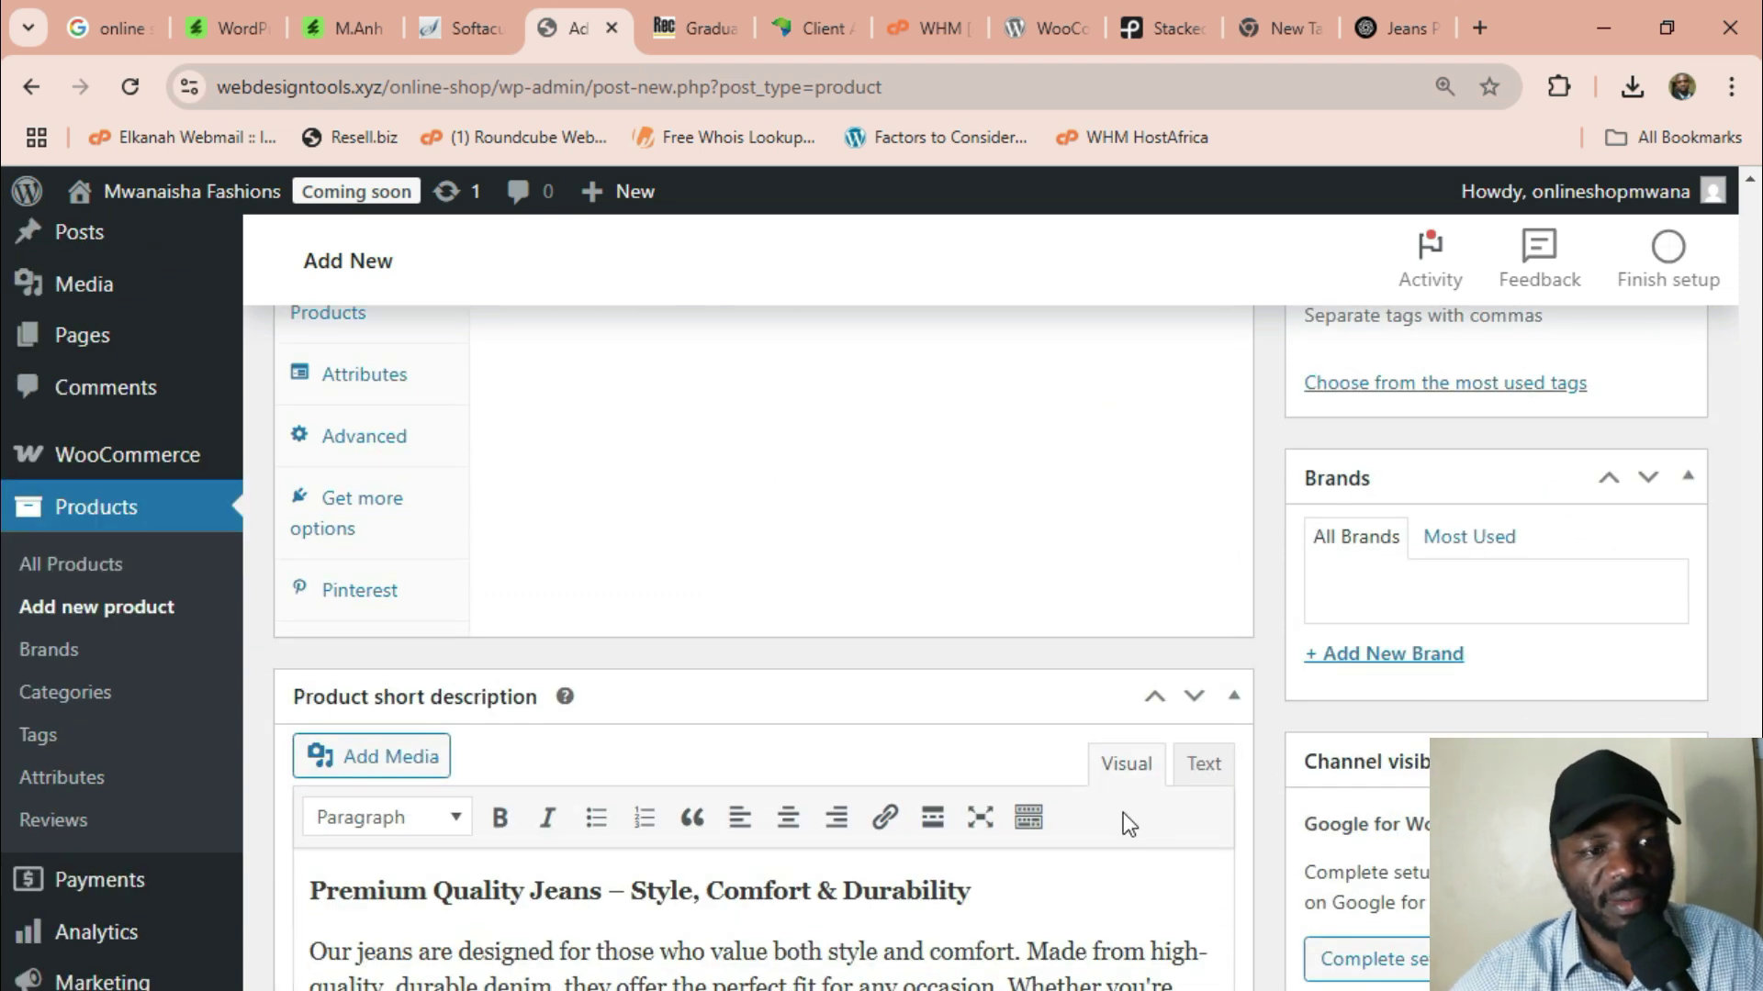
{"action": "scroll", "coordinate": [1094, 891], "scroll_direction": "up", "scroll_amount": 15}
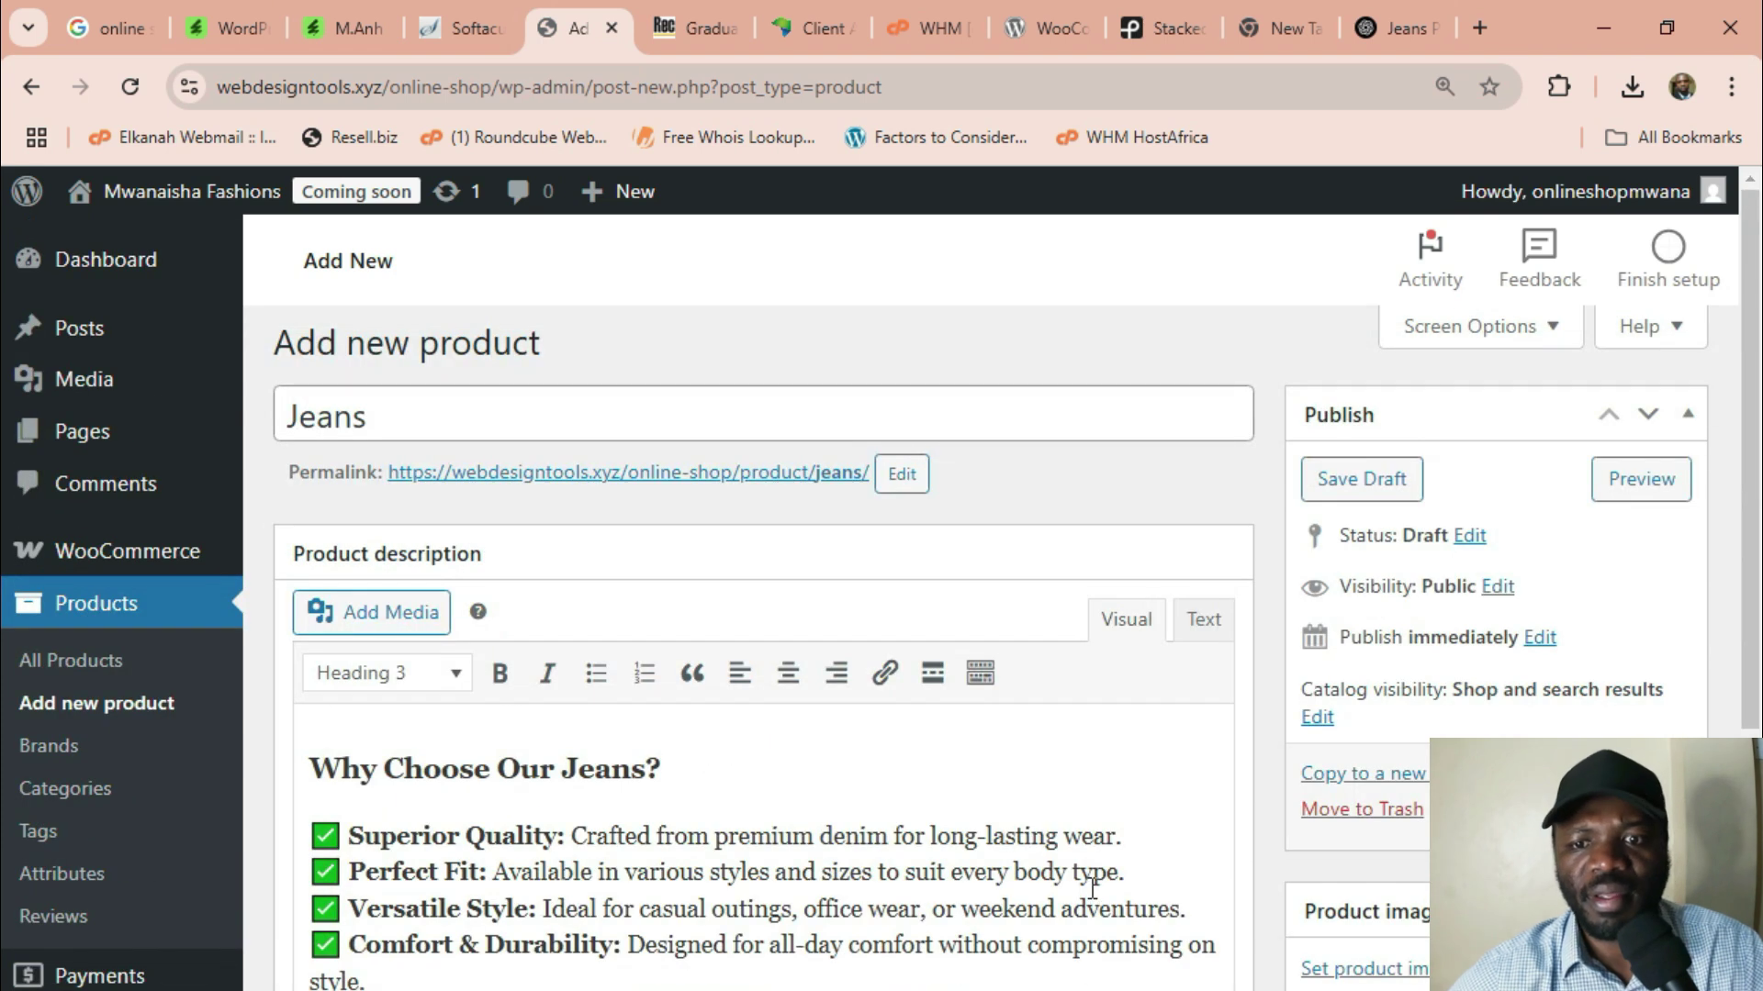
{"action": "left_click_drag", "start_coordinate": [417, 421], "coordinate": [82, 432]}
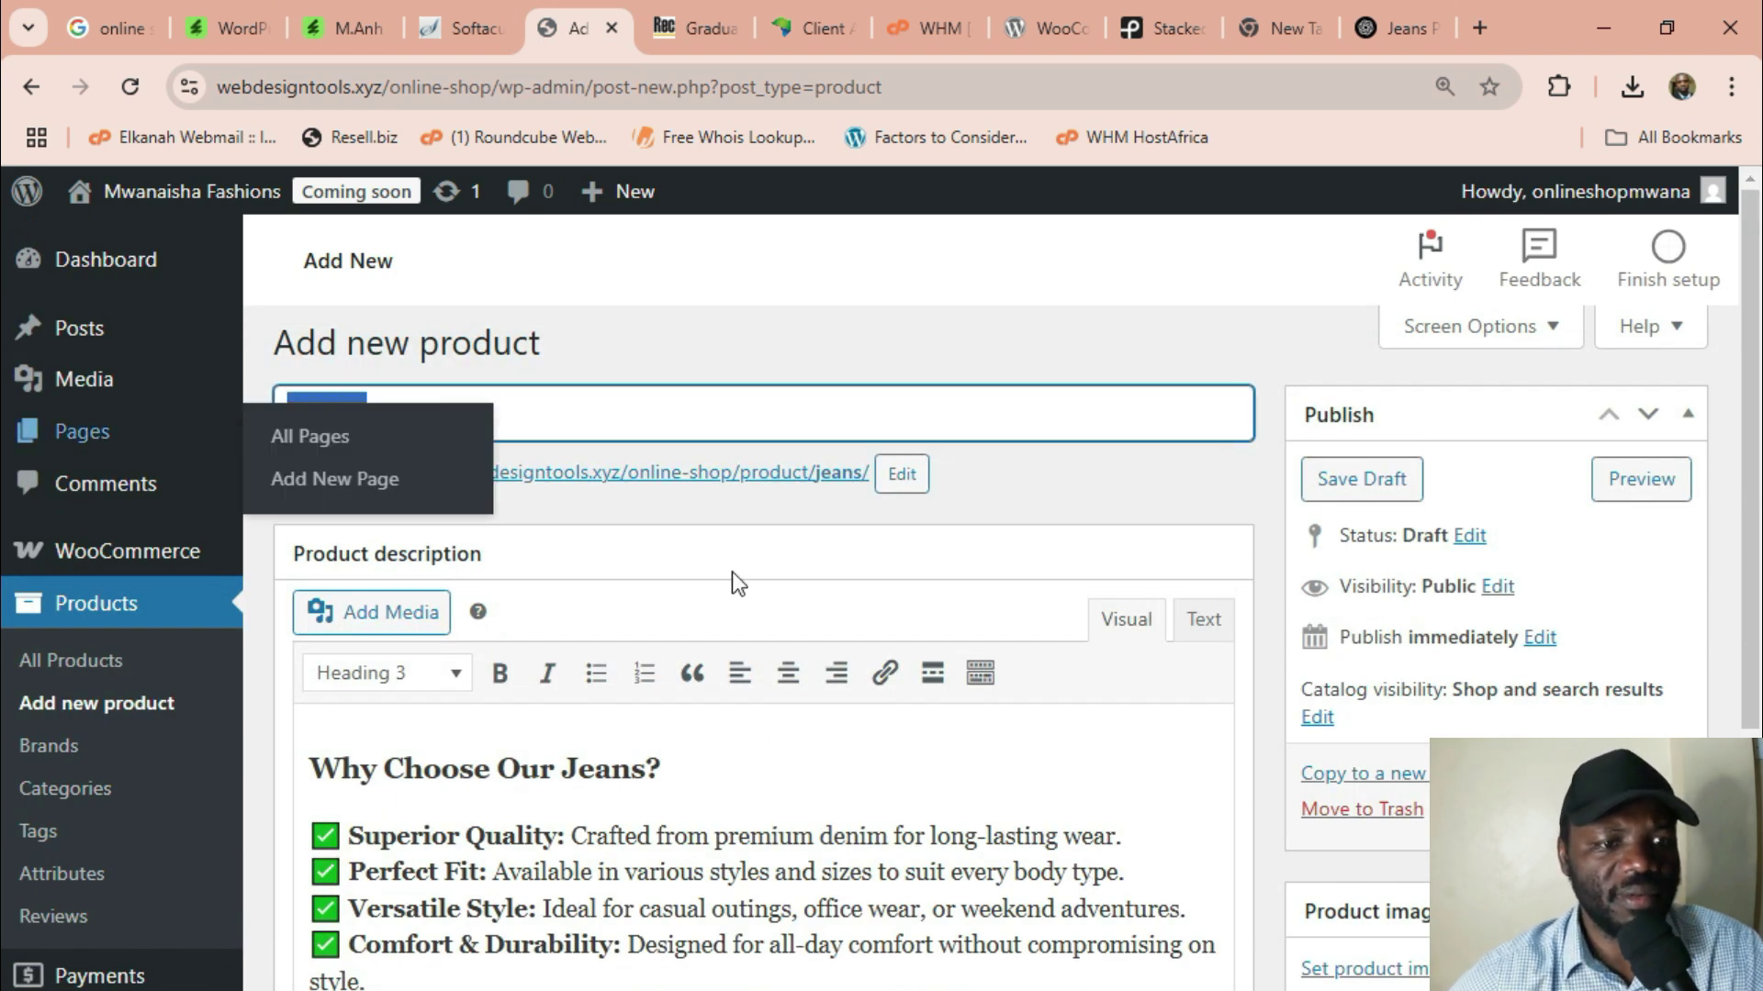
{"action": "scroll", "coordinate": [838, 785], "scroll_direction": "down", "scroll_amount": 3}
{"action": "left_click_drag", "start_coordinate": [312, 492], "coordinate": [1116, 787]}
{"action": "scroll", "coordinate": [949, 845], "scroll_direction": "down", "scroll_amount": 10}
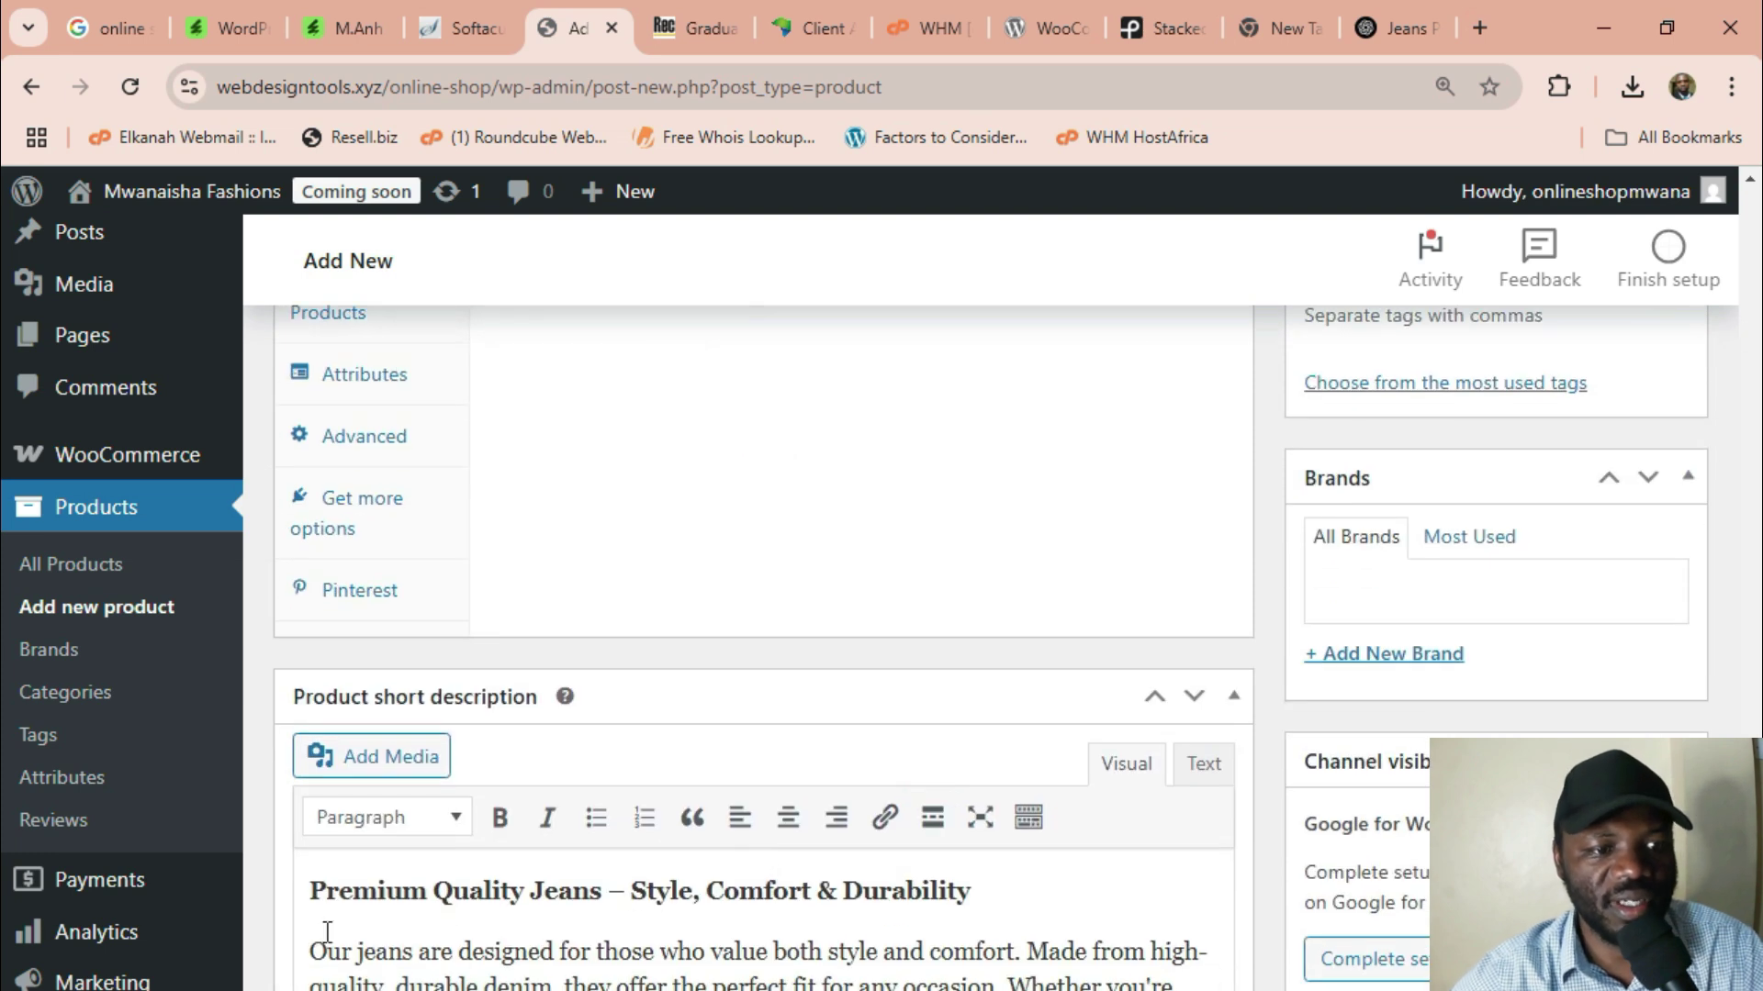
{"action": "left_click_drag", "start_coordinate": [311, 895], "coordinate": [1179, 984]}
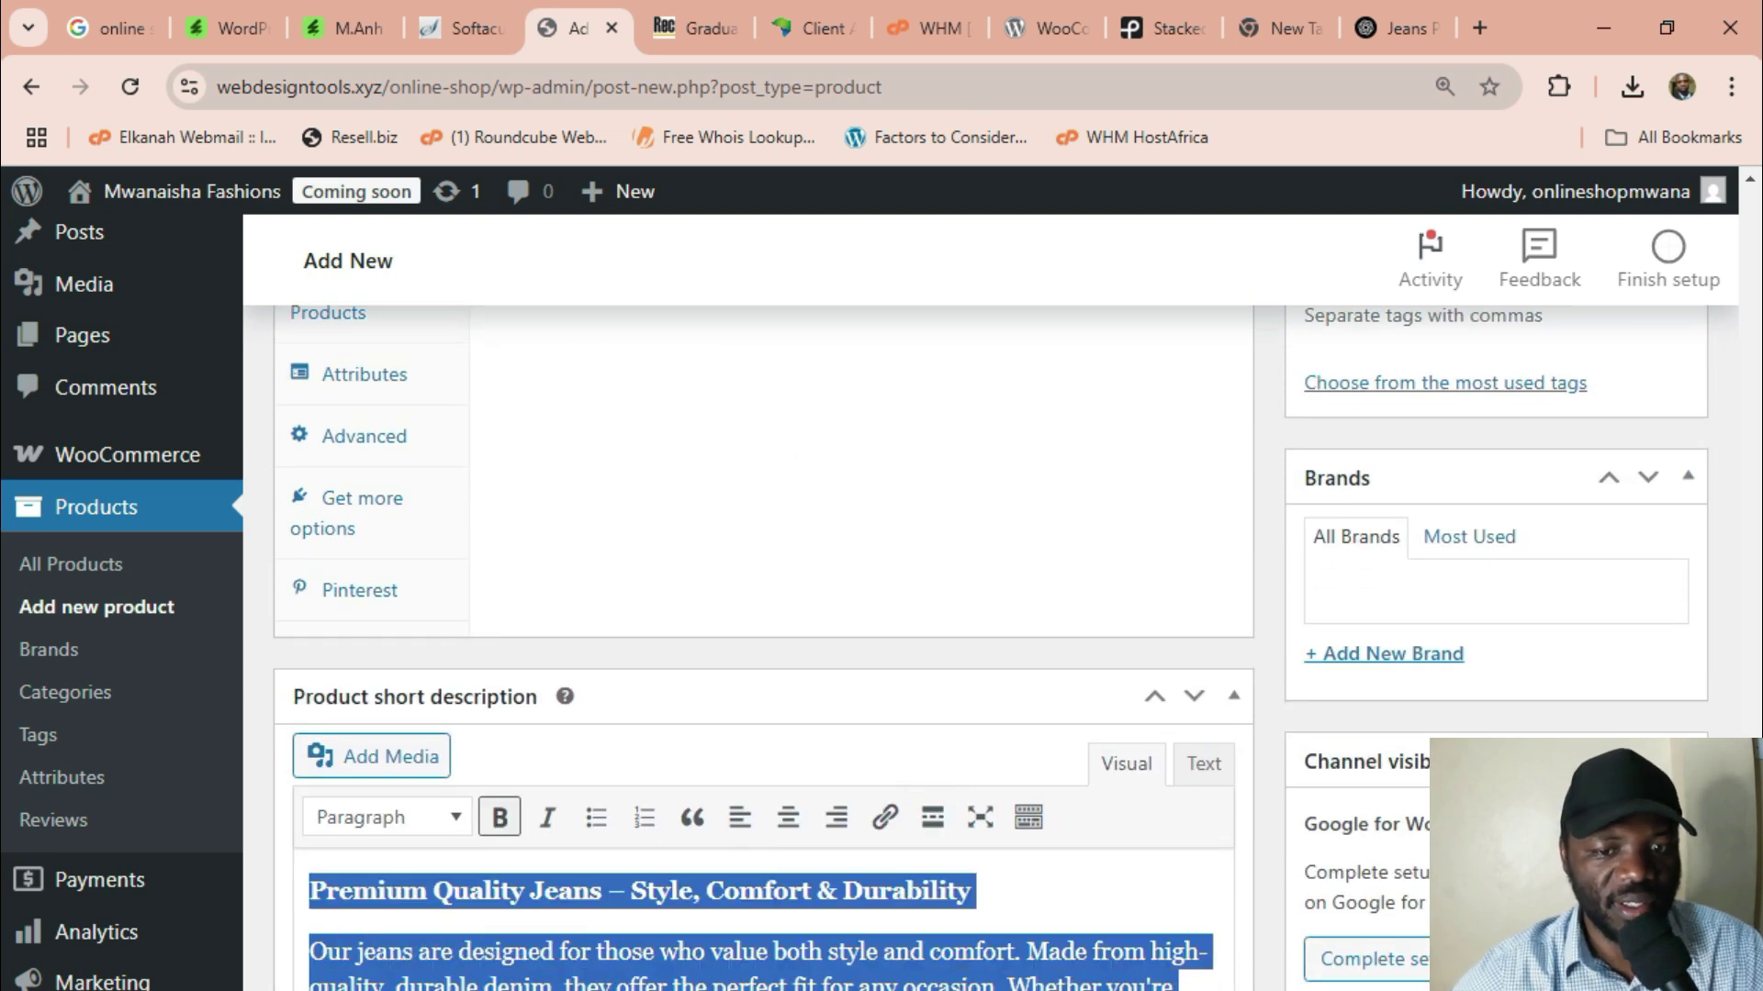
{"action": "left_click", "coordinate": [1179, 984]}
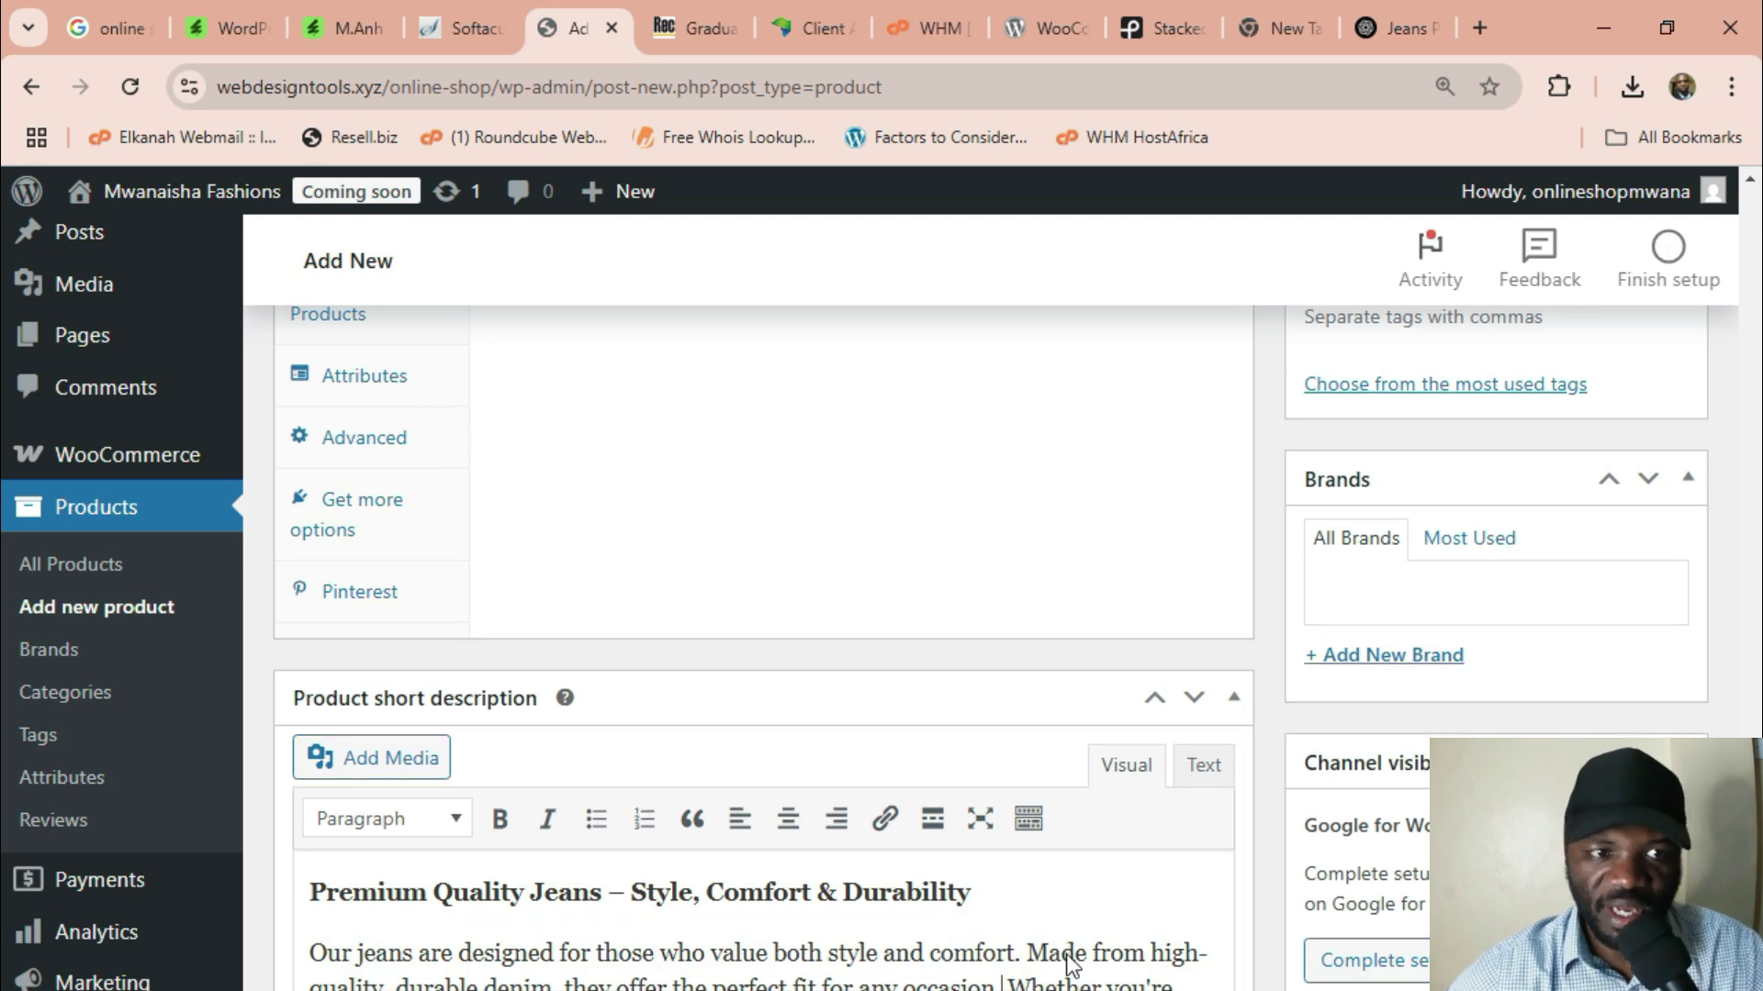
{"action": "scroll", "coordinate": [1073, 969], "scroll_direction": "up", "scroll_amount": 3}
{"action": "scroll", "coordinate": [1073, 969], "scroll_direction": "up", "scroll_amount": 5}
{"action": "scroll", "coordinate": [1071, 959], "scroll_direction": "up", "scroll_amount": 4}
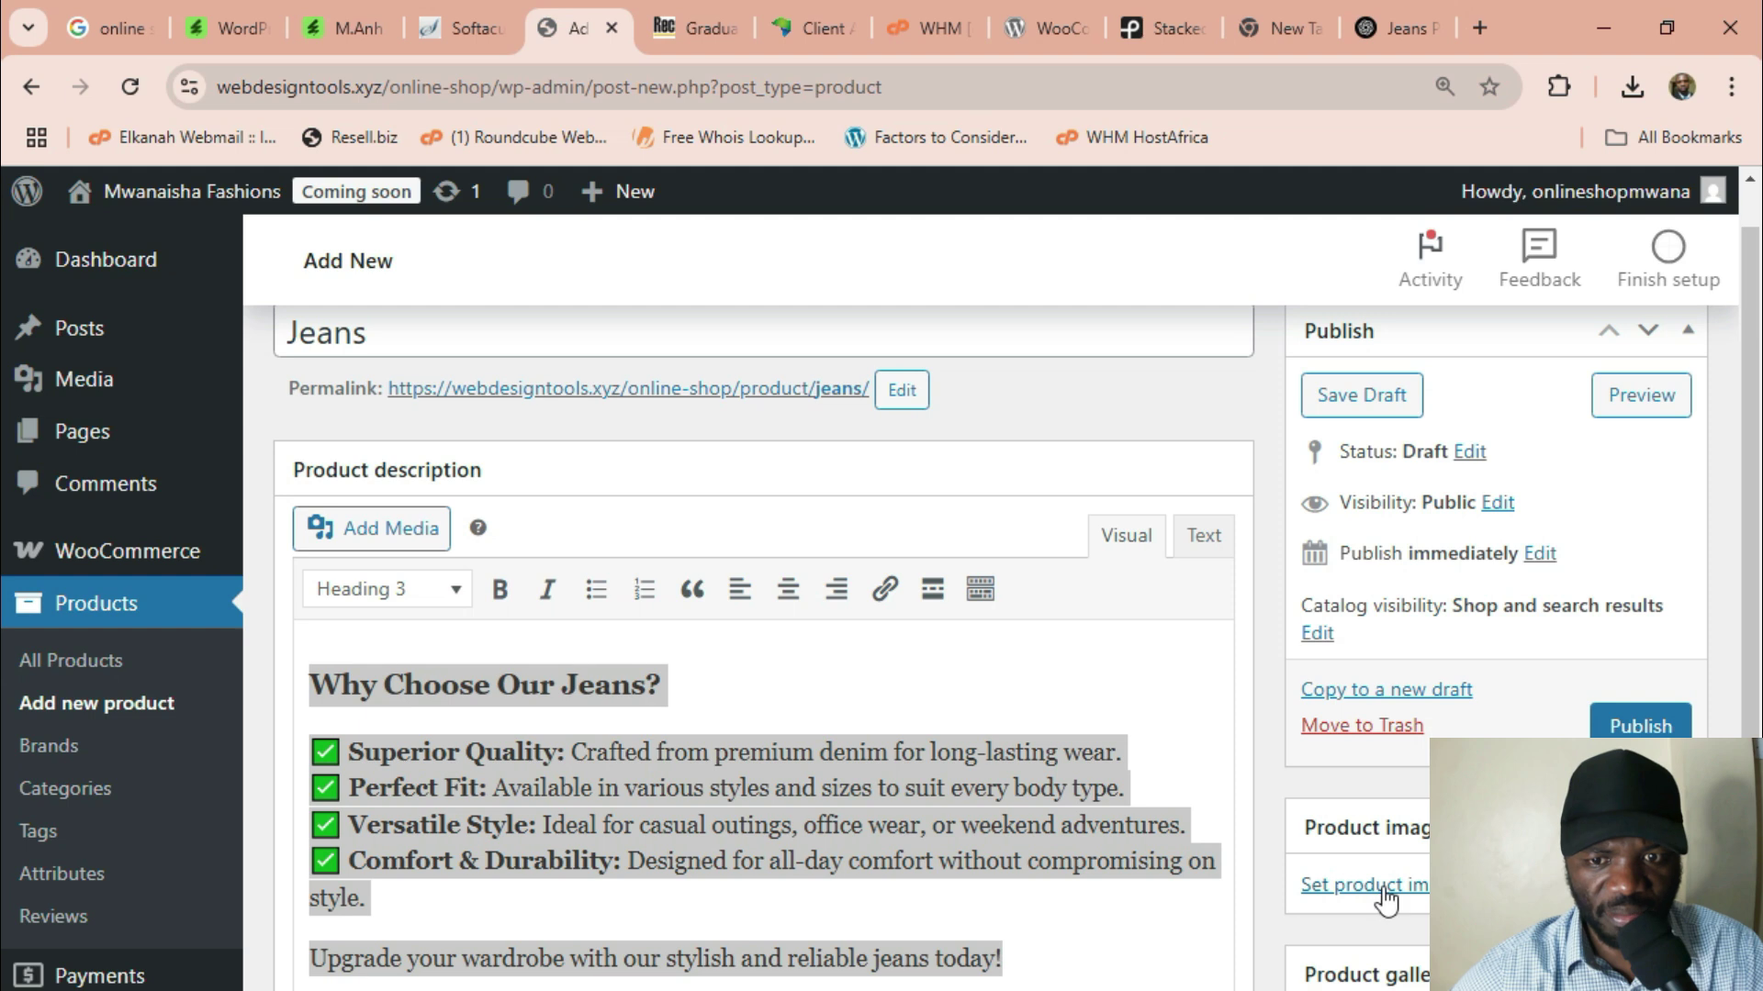
- Upload the downloaded Jeans.jpg and set it as the product image
{"action": "left_click", "coordinate": [1390, 887]}
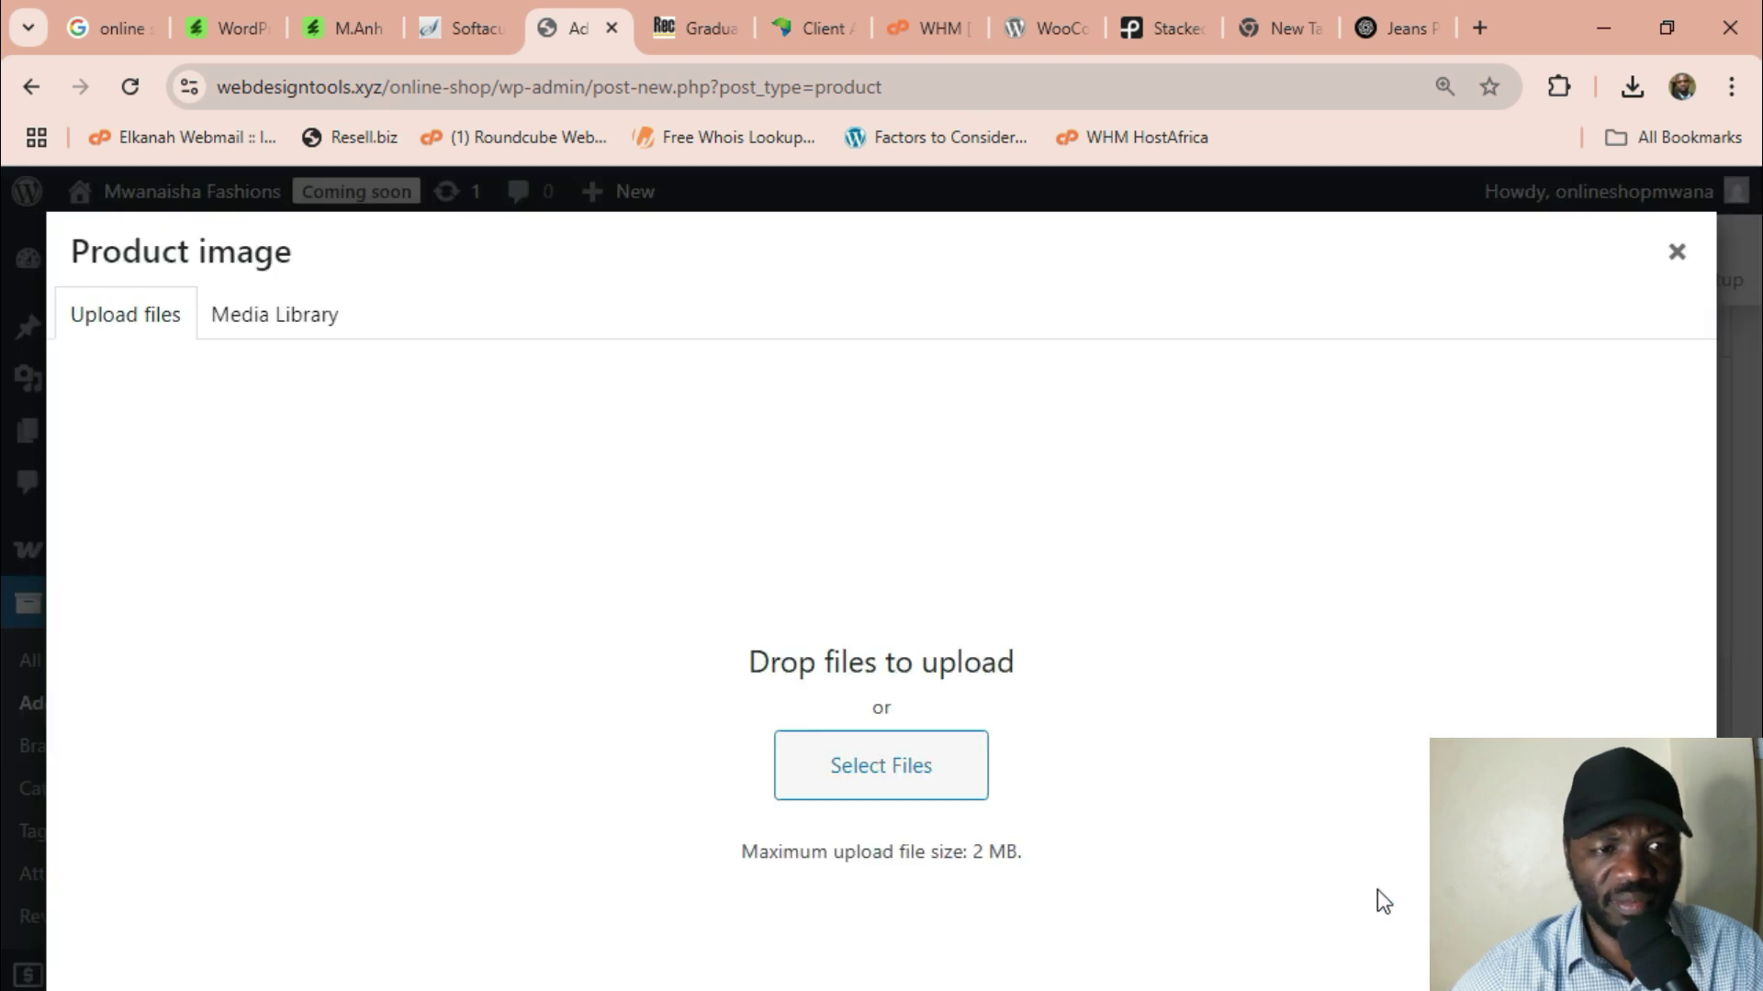
{"action": "left_click", "coordinate": [1632, 88]}
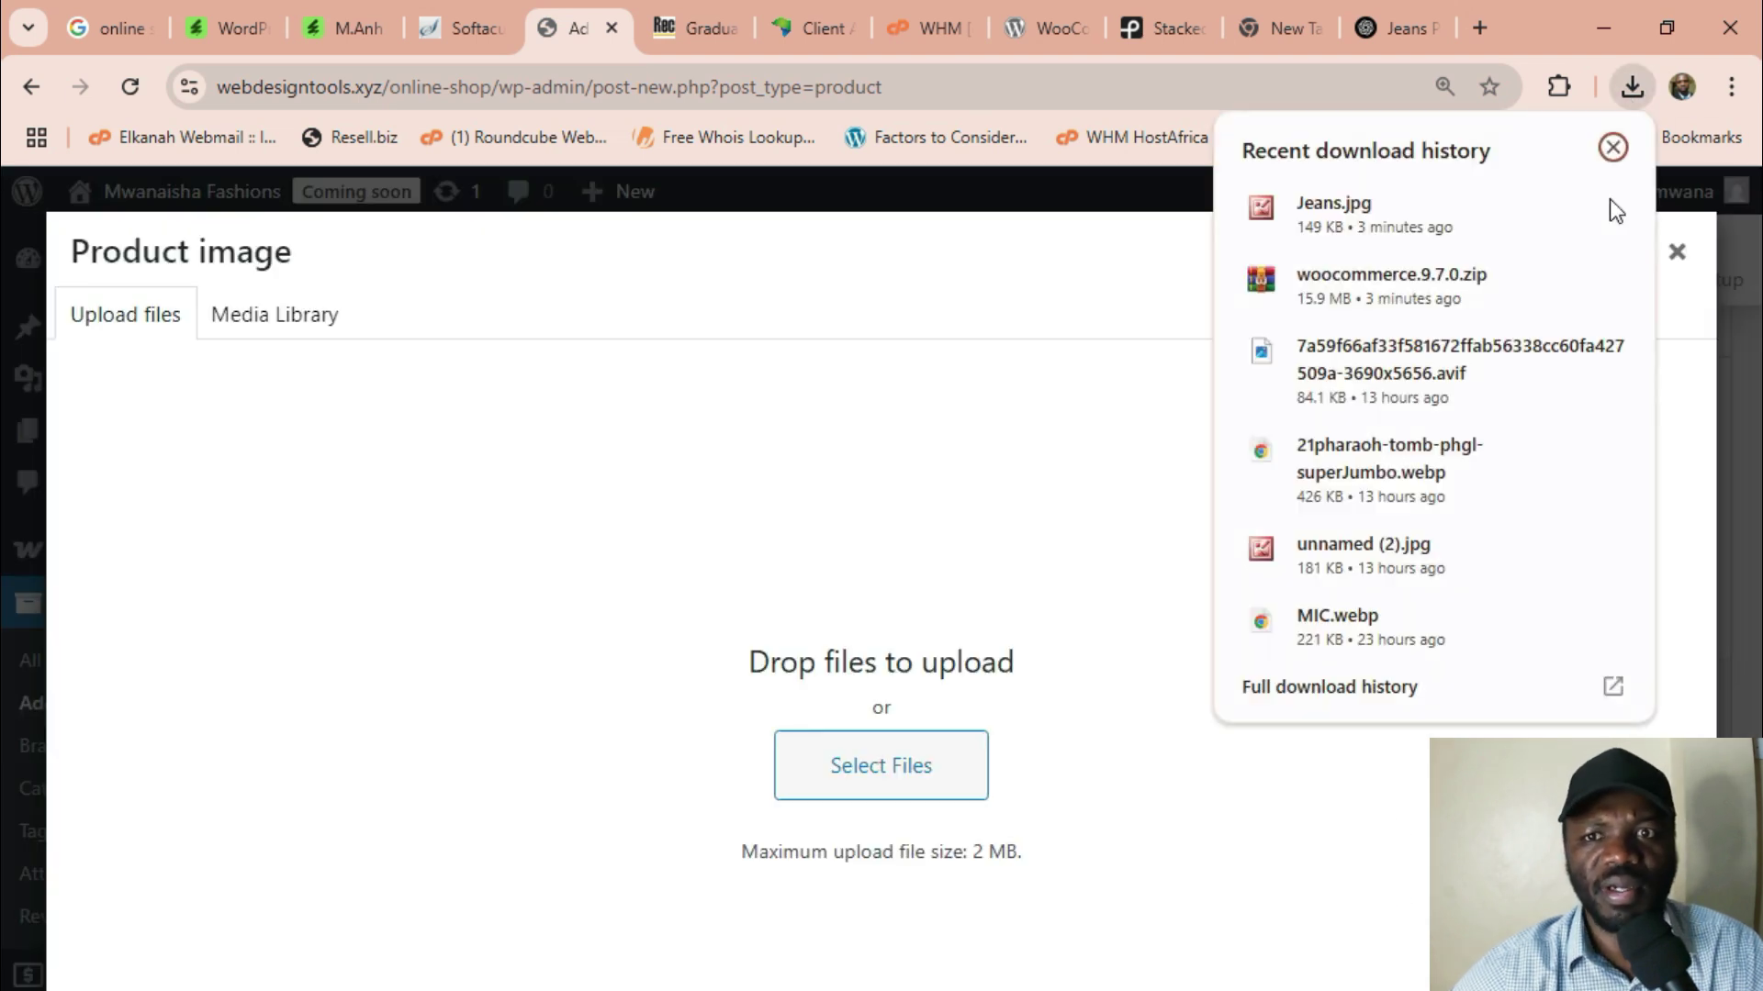
{"action": "left_click", "coordinate": [1556, 209]}
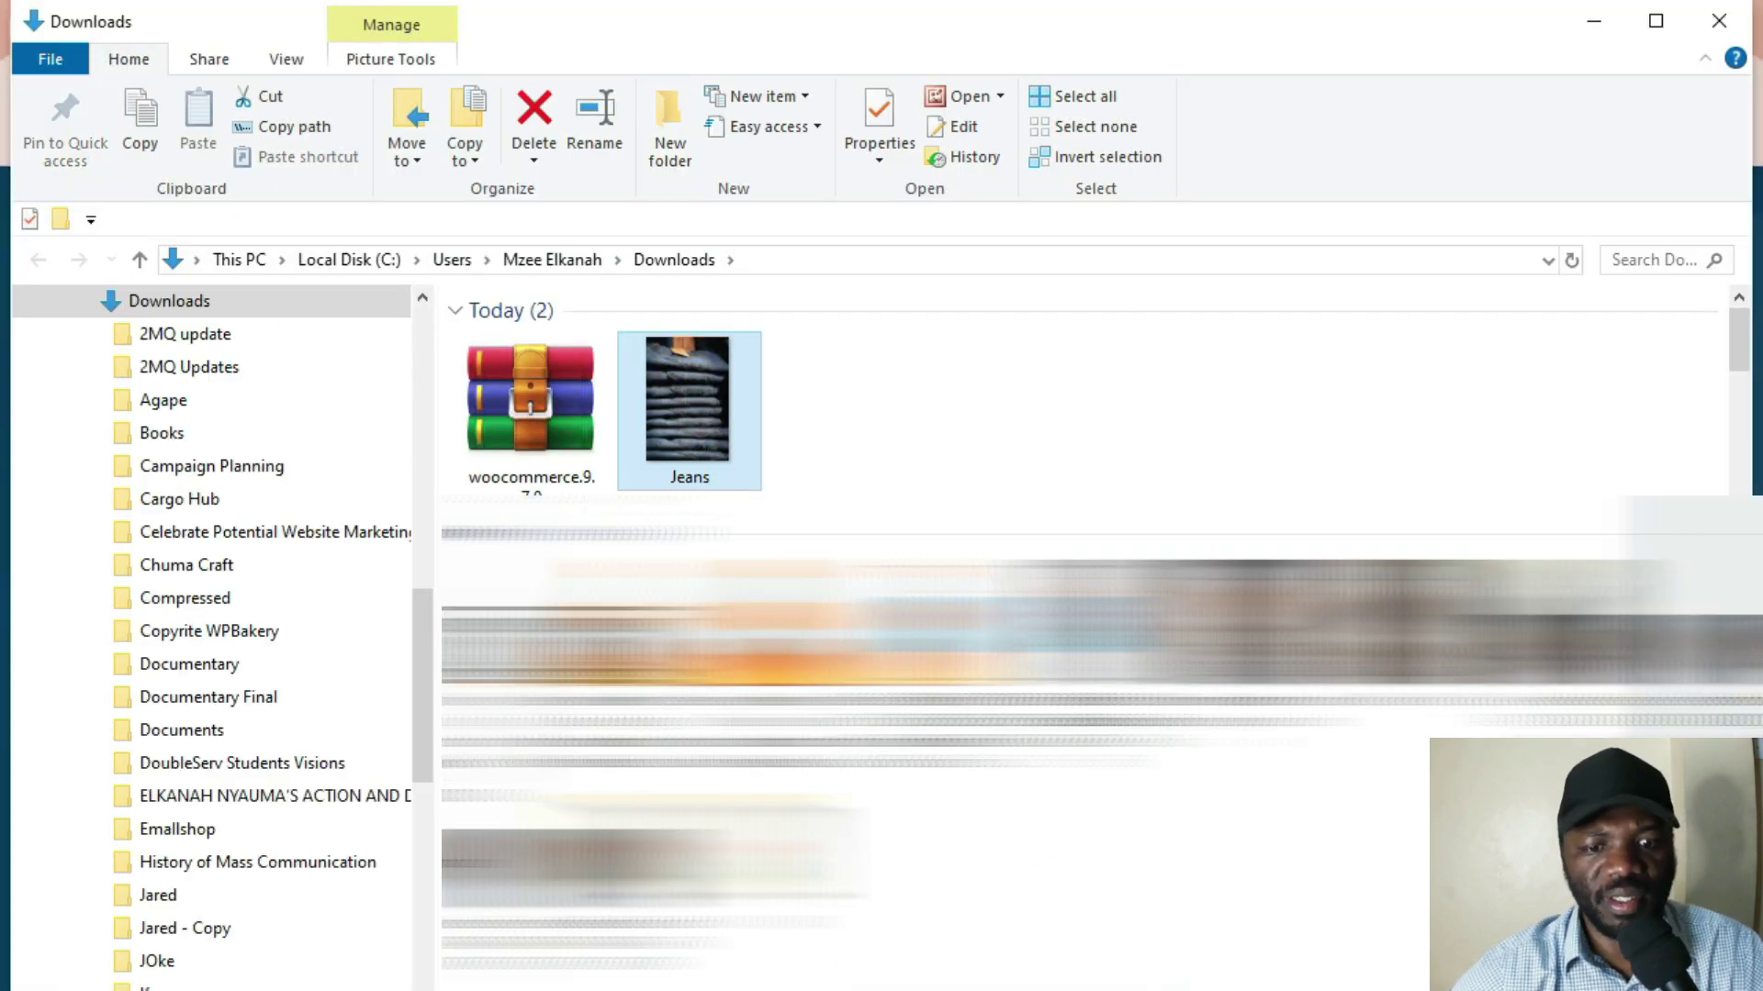
{"action": "left_click_drag", "start_coordinate": [689, 413], "coordinate": [691, 927]}
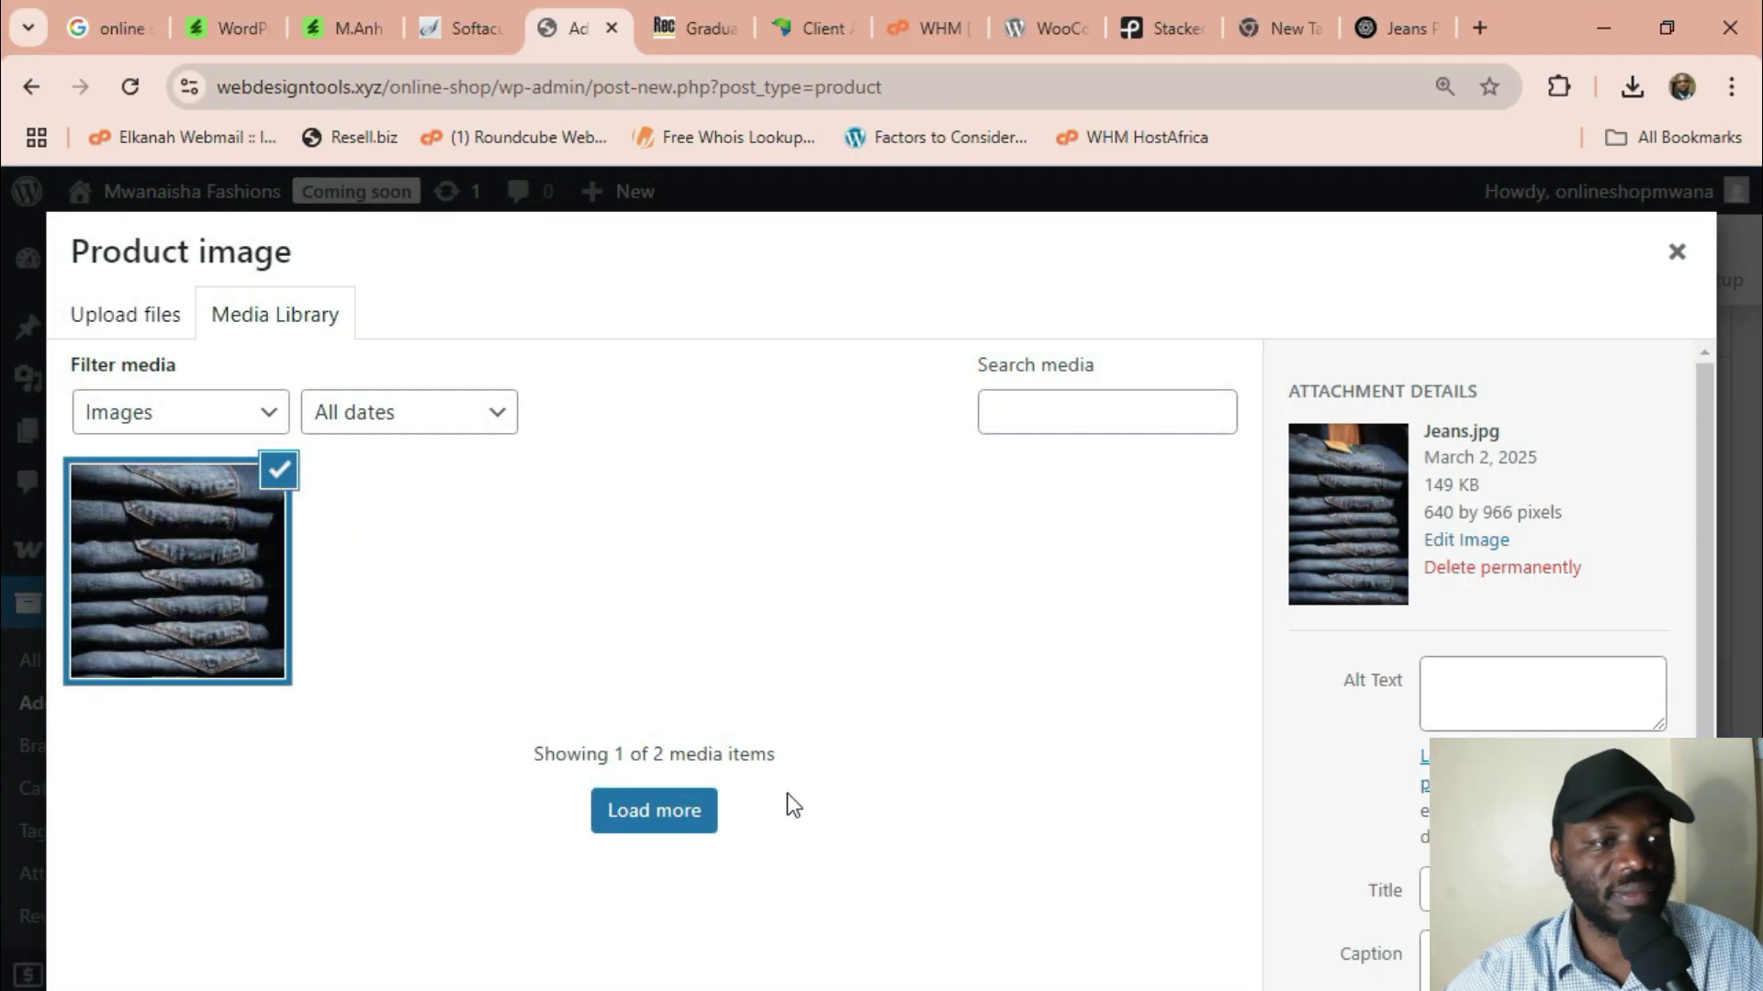
{"action": "left_click", "coordinate": [1634, 962]}
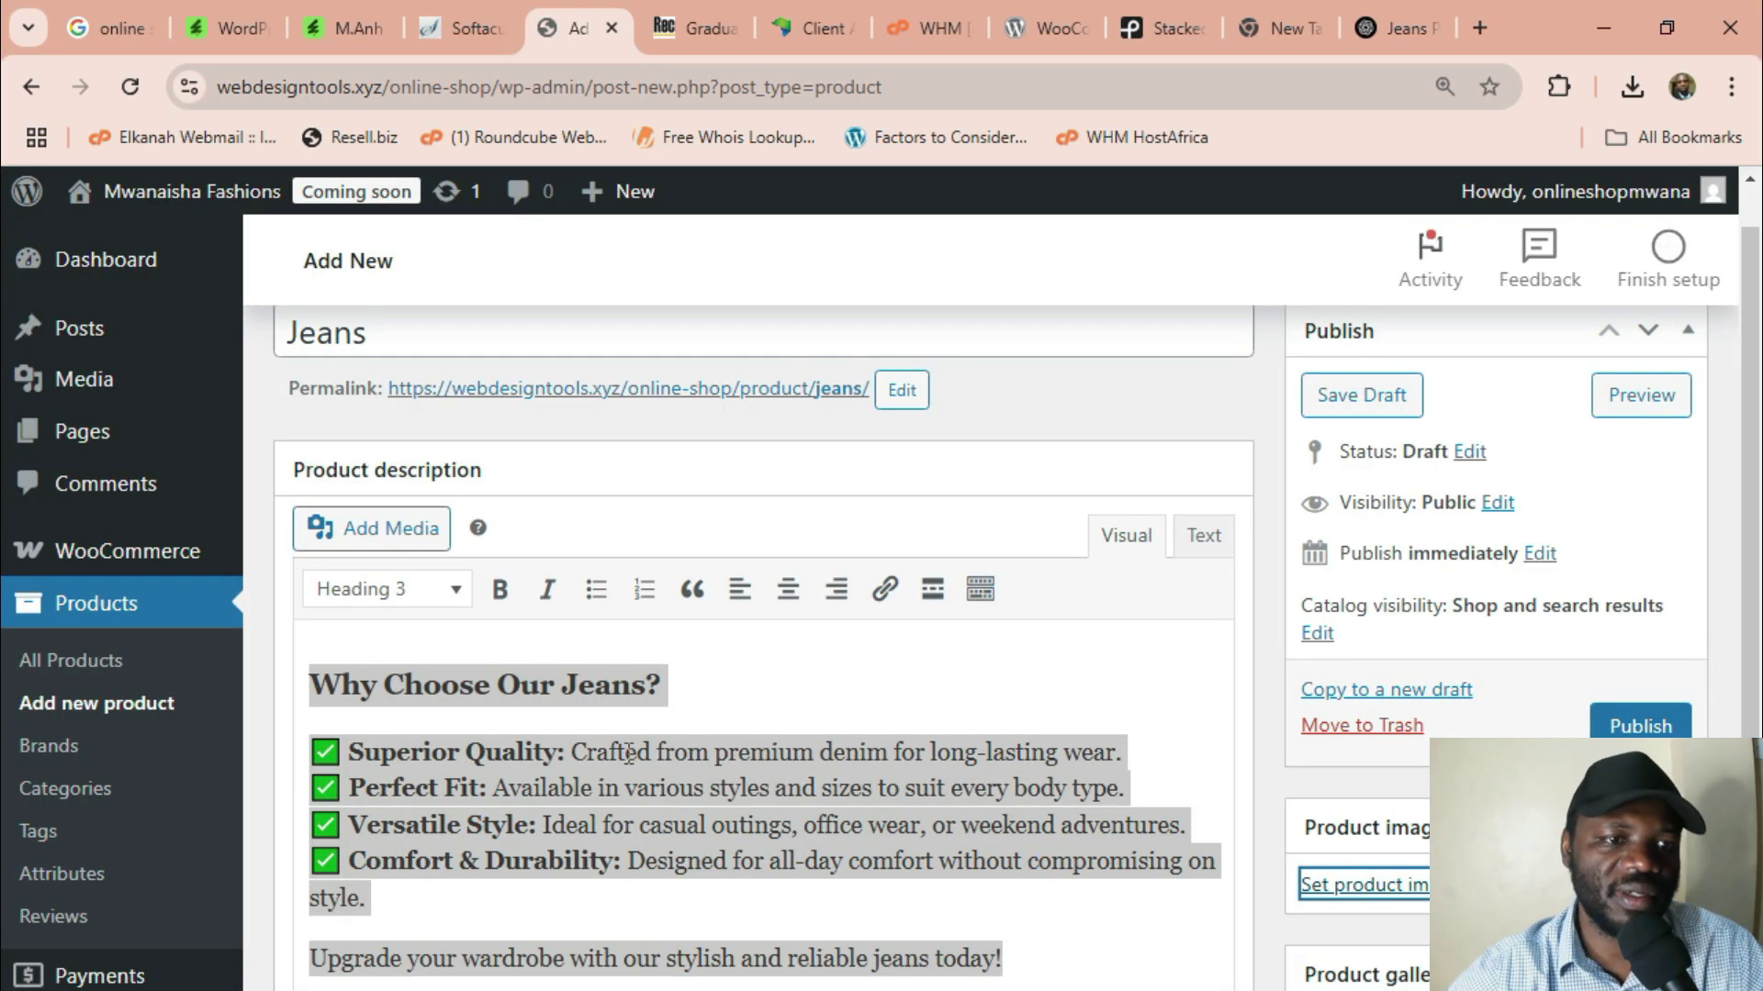
{"action": "scroll", "coordinate": [762, 791], "scroll_direction": "down", "scroll_amount": 4}
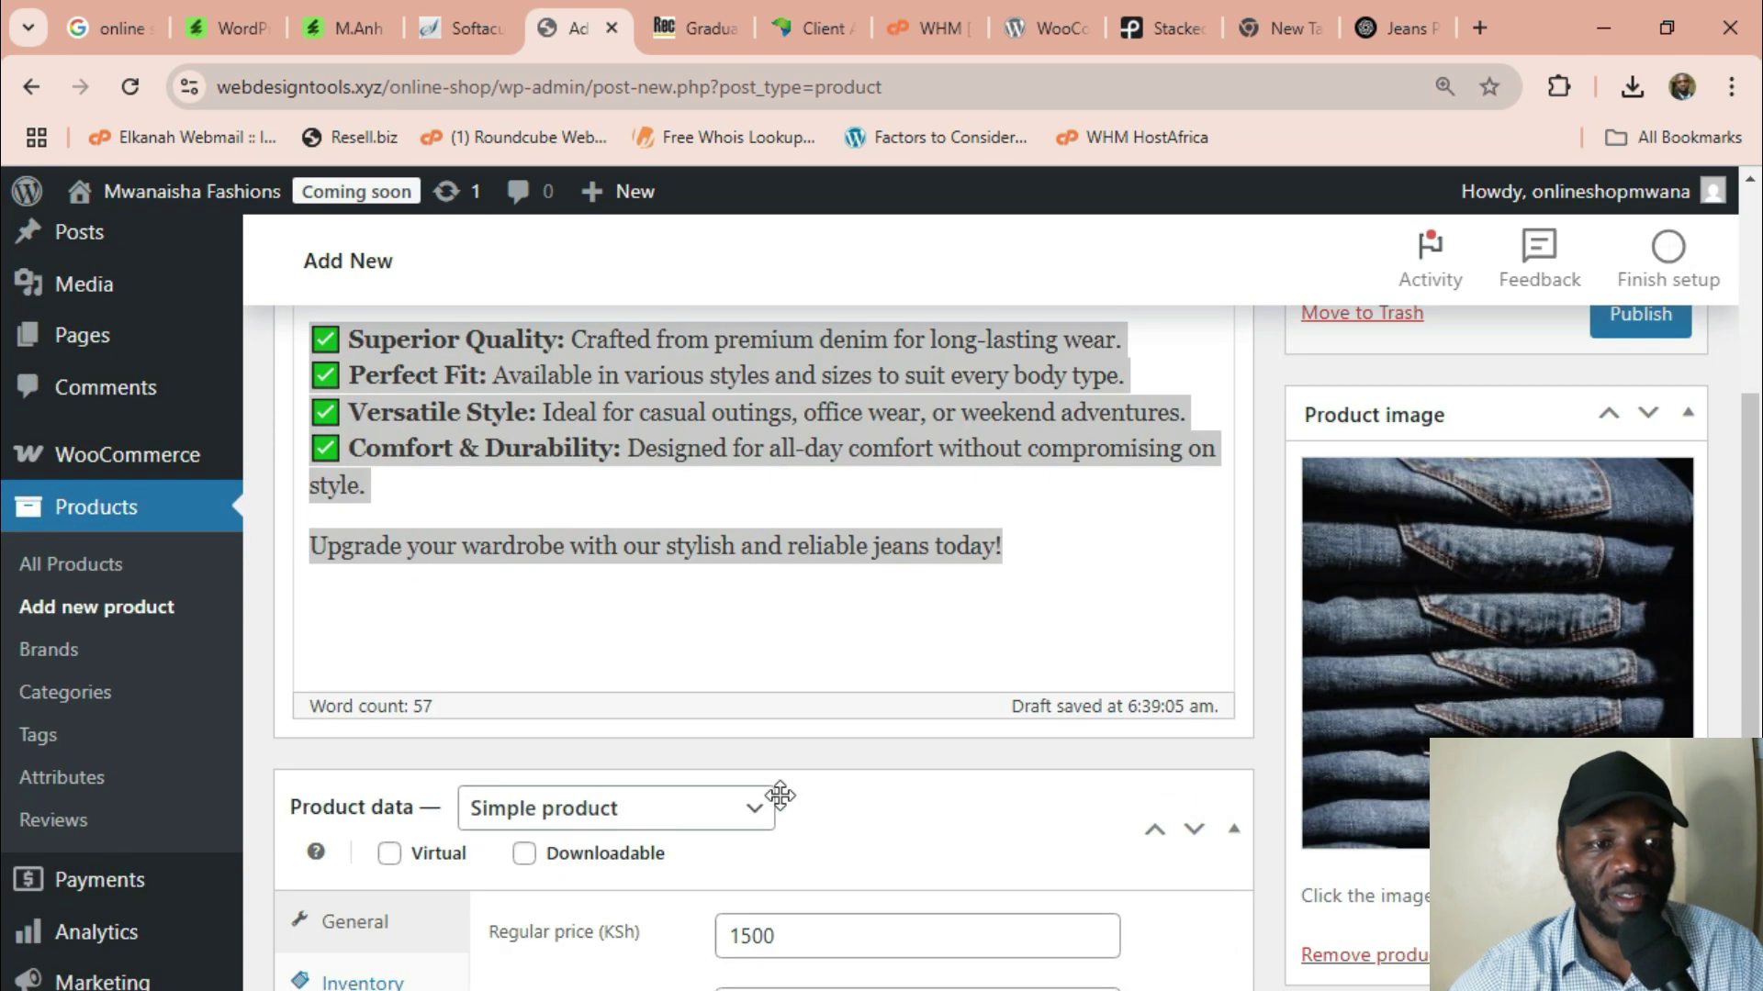
{"action": "scroll", "coordinate": [781, 795], "scroll_direction": "up", "scroll_amount": 5}
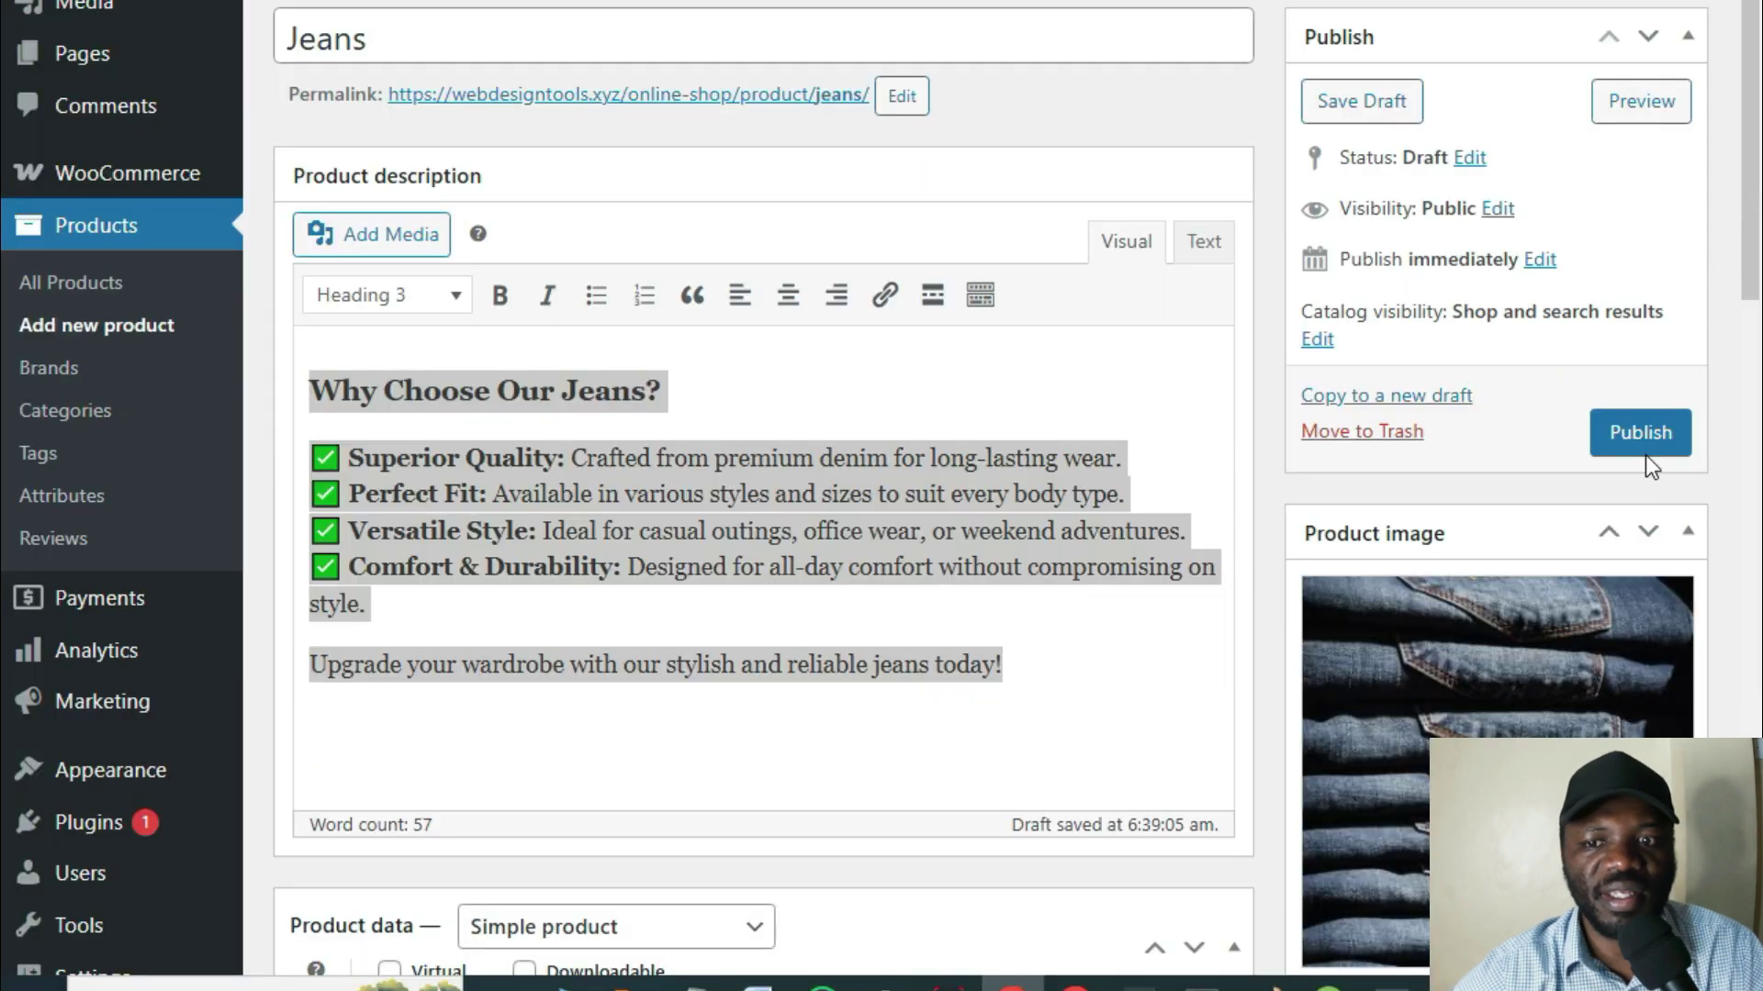
- Publish the Jeans product and bring up the options for its permalink
{"action": "left_click", "coordinate": [1640, 432]}
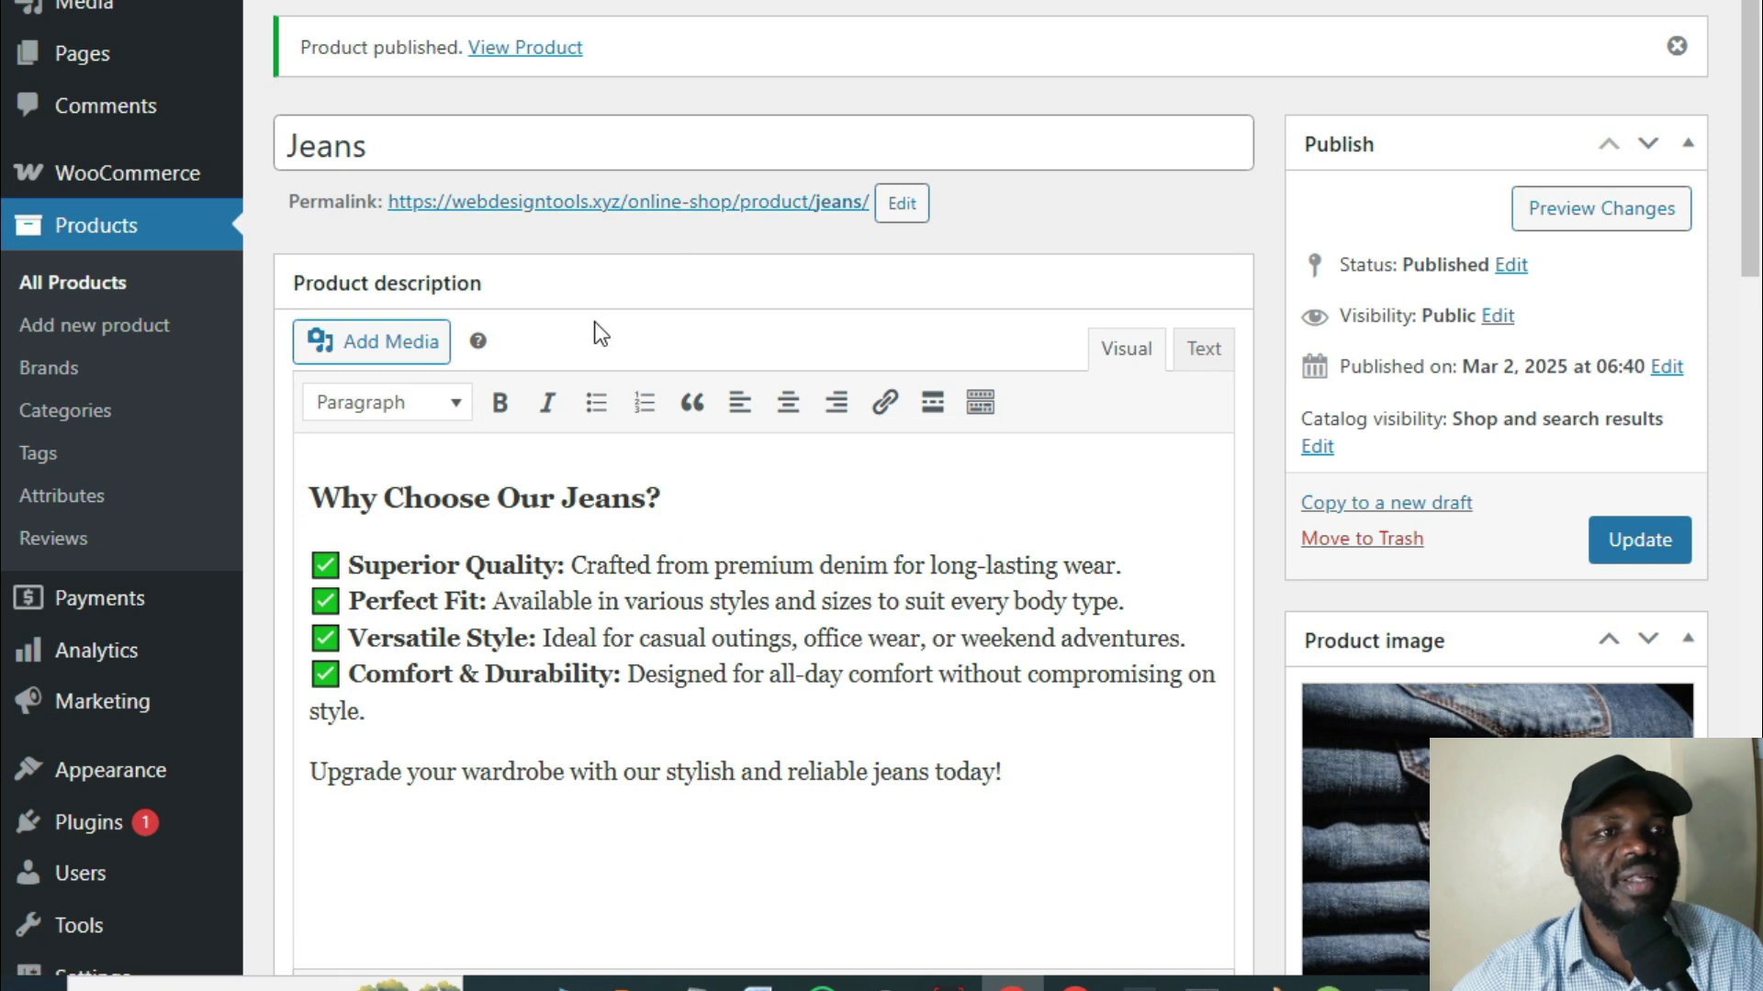
{"action": "double_click", "coordinate": [292, 204]}
{"action": "left_click", "coordinate": [371, 230]}
{"action": "right_click", "coordinate": [647, 219]}
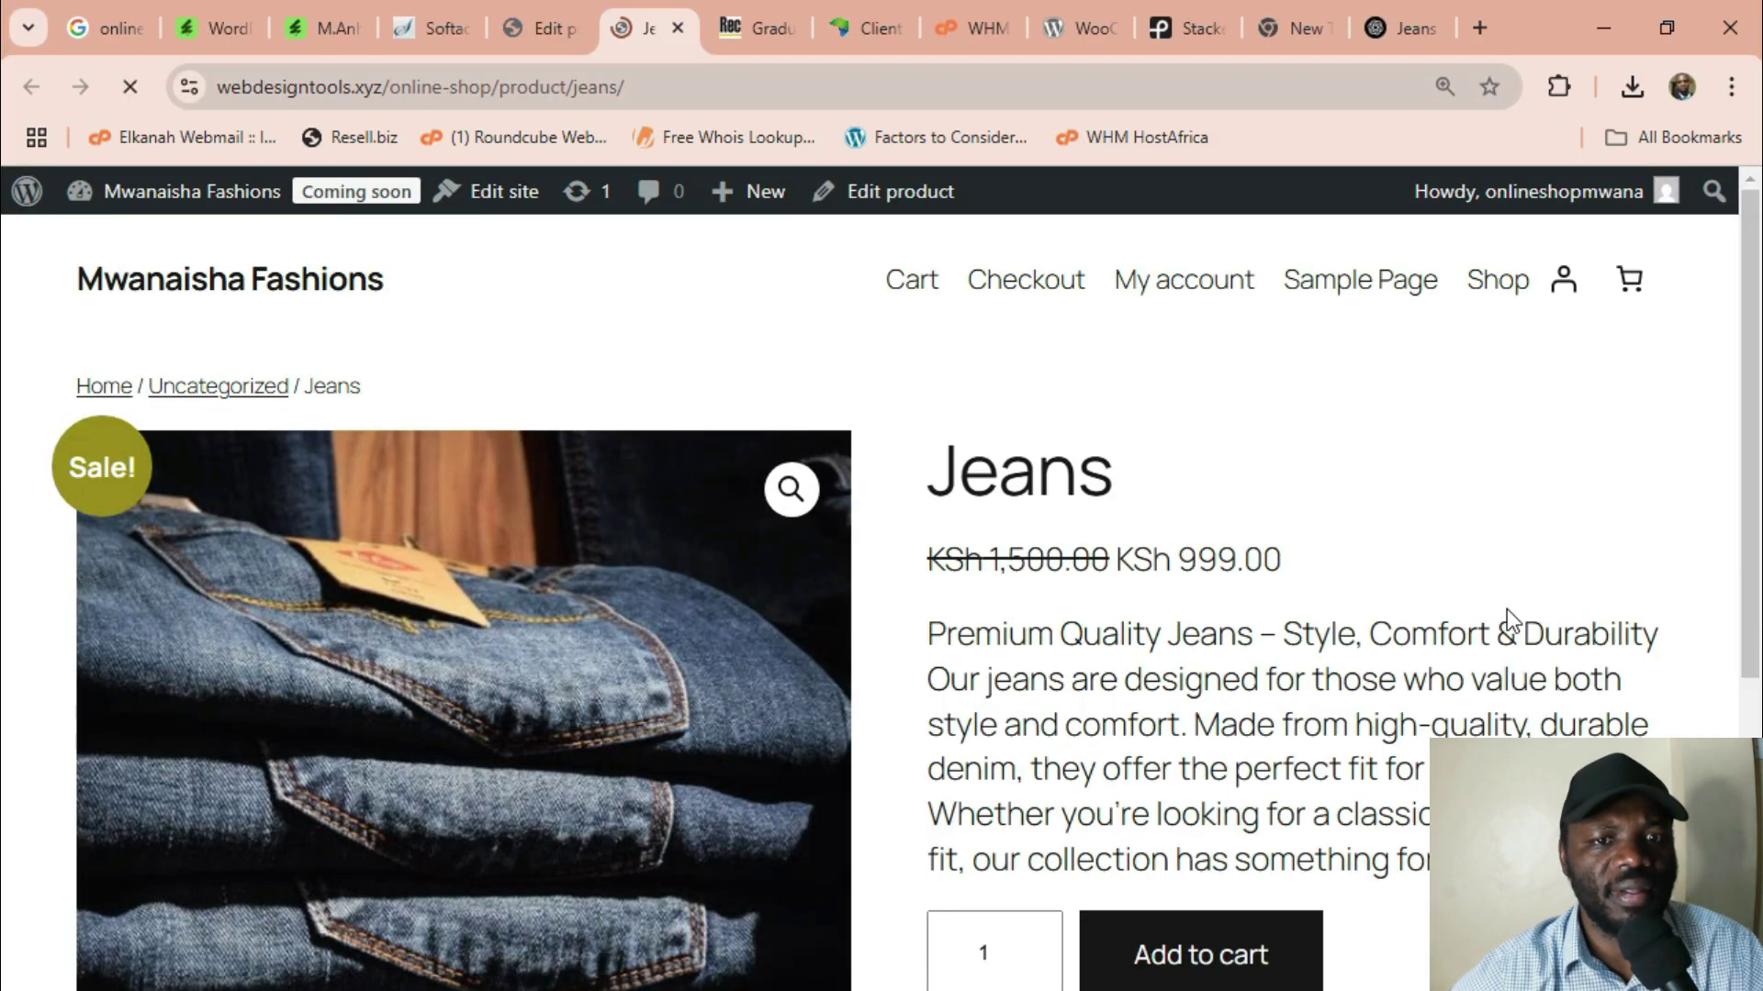
{"action": "scroll", "coordinate": [1506, 609], "scroll_direction": "down", "scroll_amount": 10}
{"action": "scroll", "coordinate": [1507, 608], "scroll_direction": "up", "scroll_amount": 7}
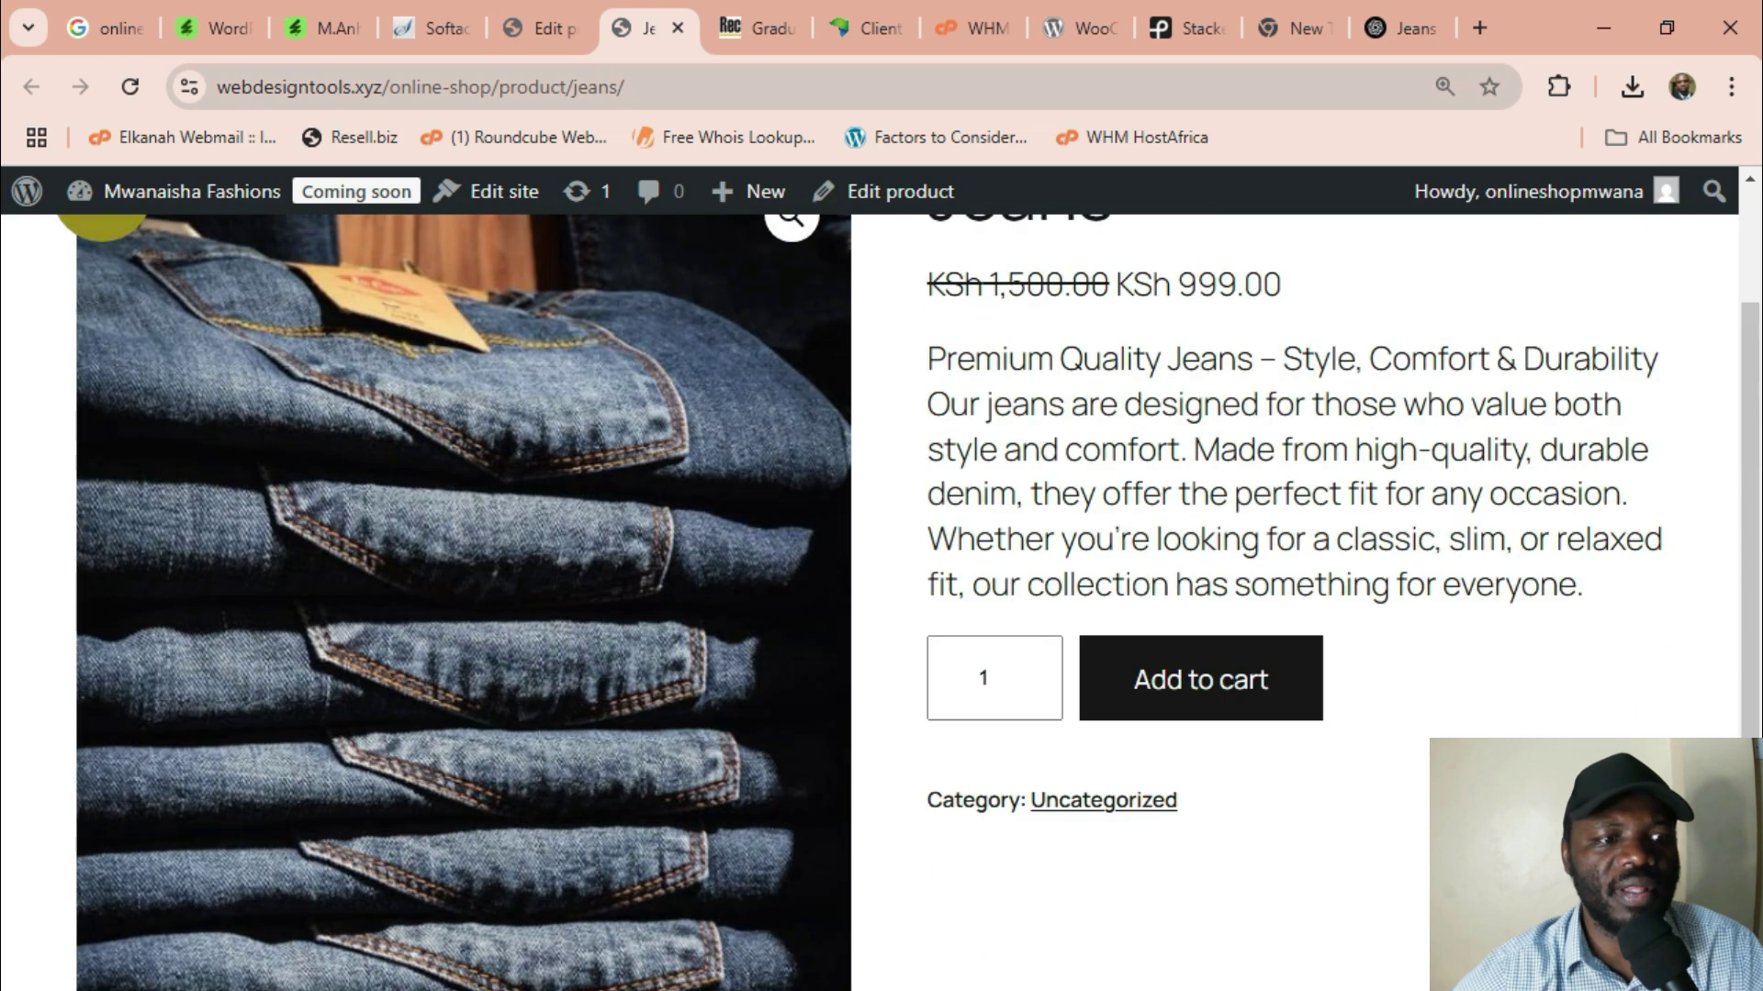
{"action": "scroll", "coordinate": [995, 523], "scroll_direction": "up", "scroll_amount": 3}
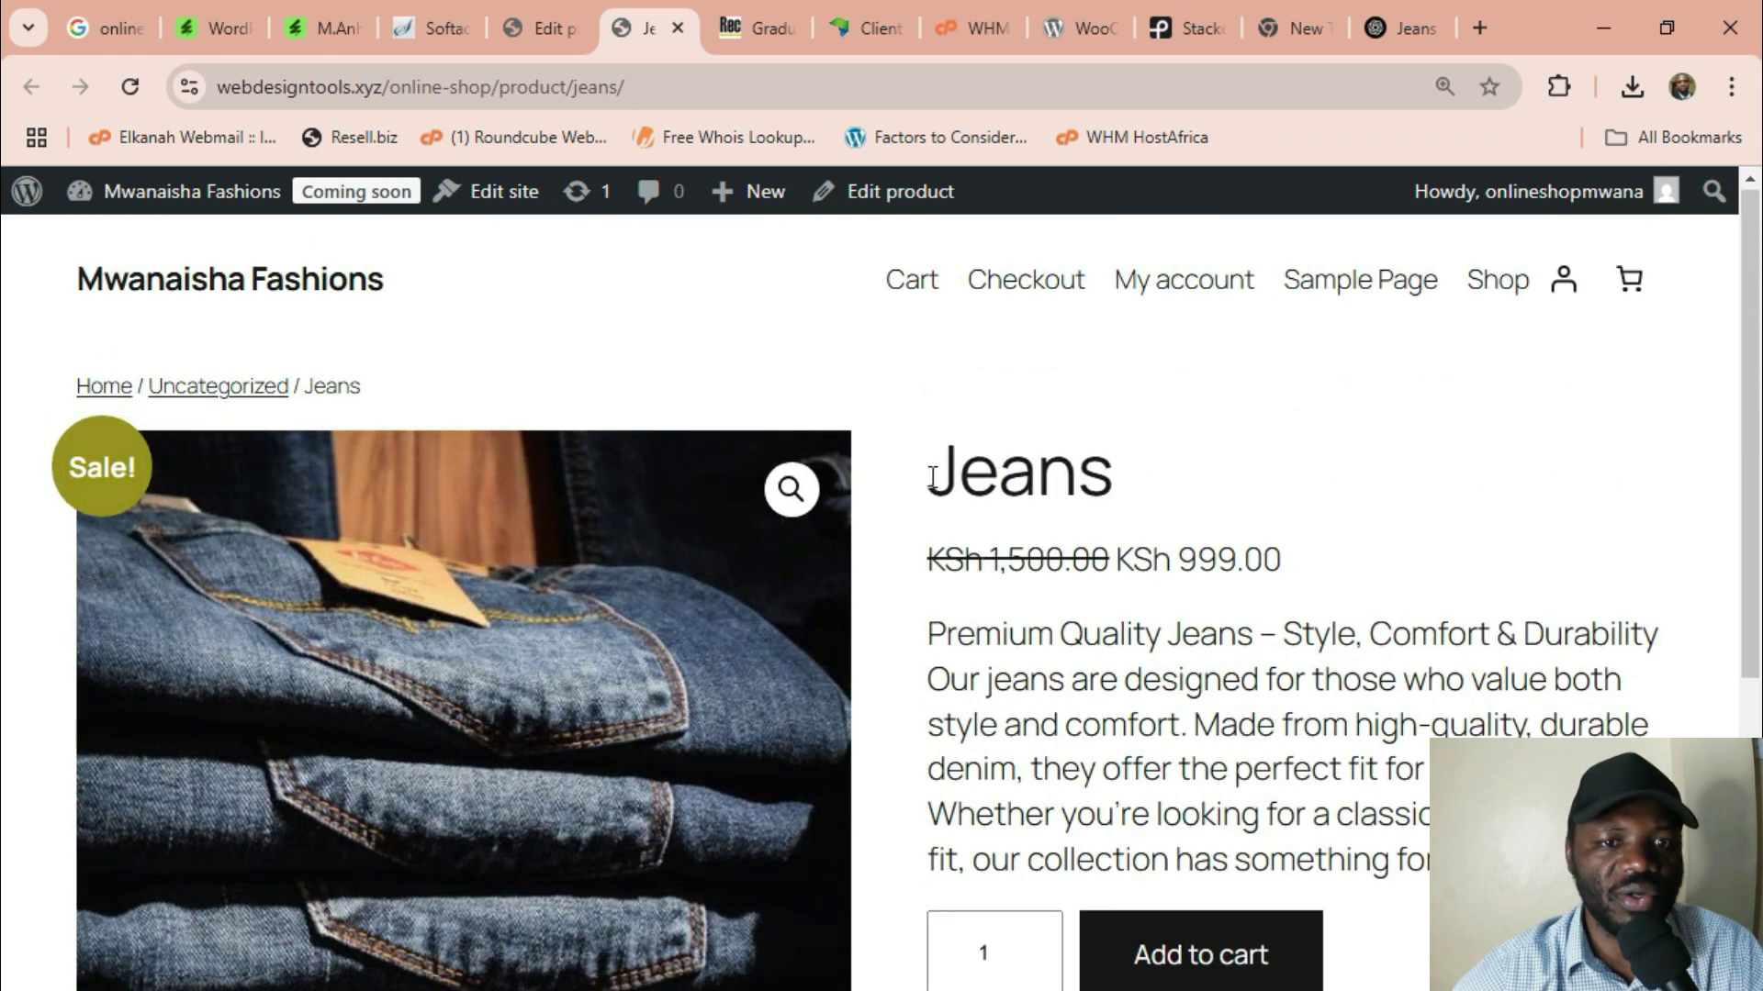
{"action": "left_click_drag", "start_coordinate": [926, 463], "coordinate": [1303, 964]}
{"action": "left_click", "coordinate": [1309, 858]}
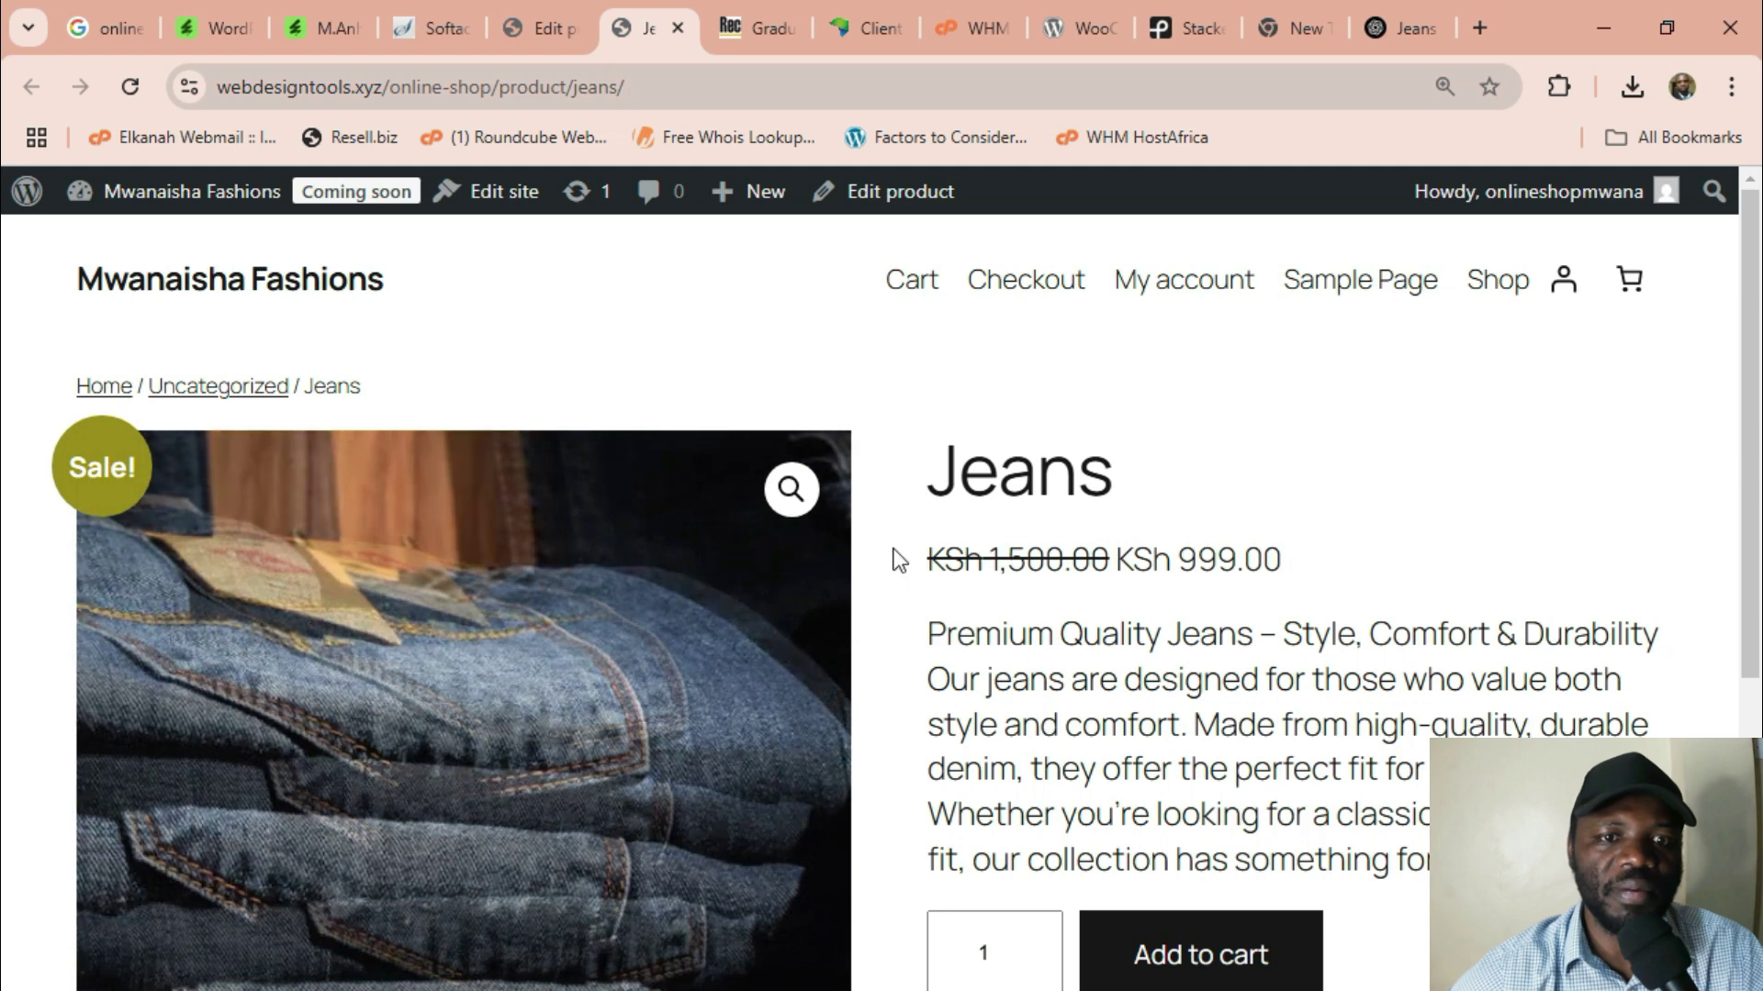
{"action": "left_click_drag", "start_coordinate": [929, 551], "coordinate": [1371, 562]}
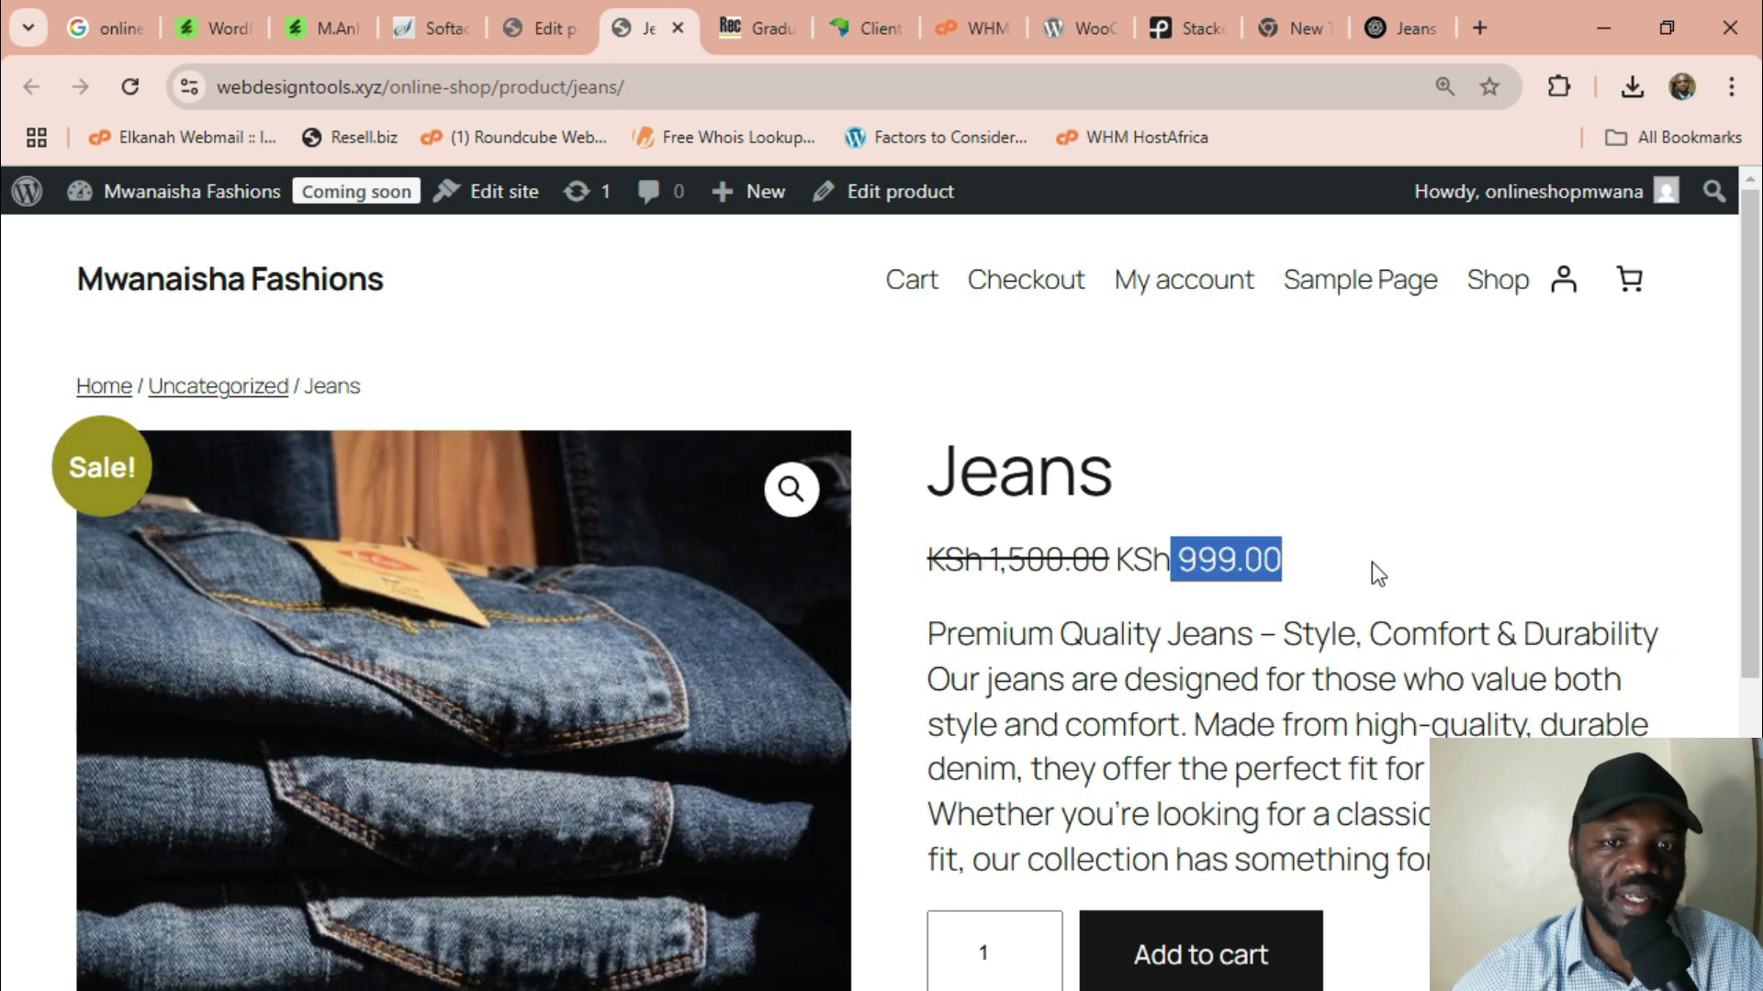
{"action": "left_click", "coordinate": [1427, 551]}
{"action": "scroll", "coordinate": [1326, 620], "scroll_direction": "down", "scroll_amount": 8}
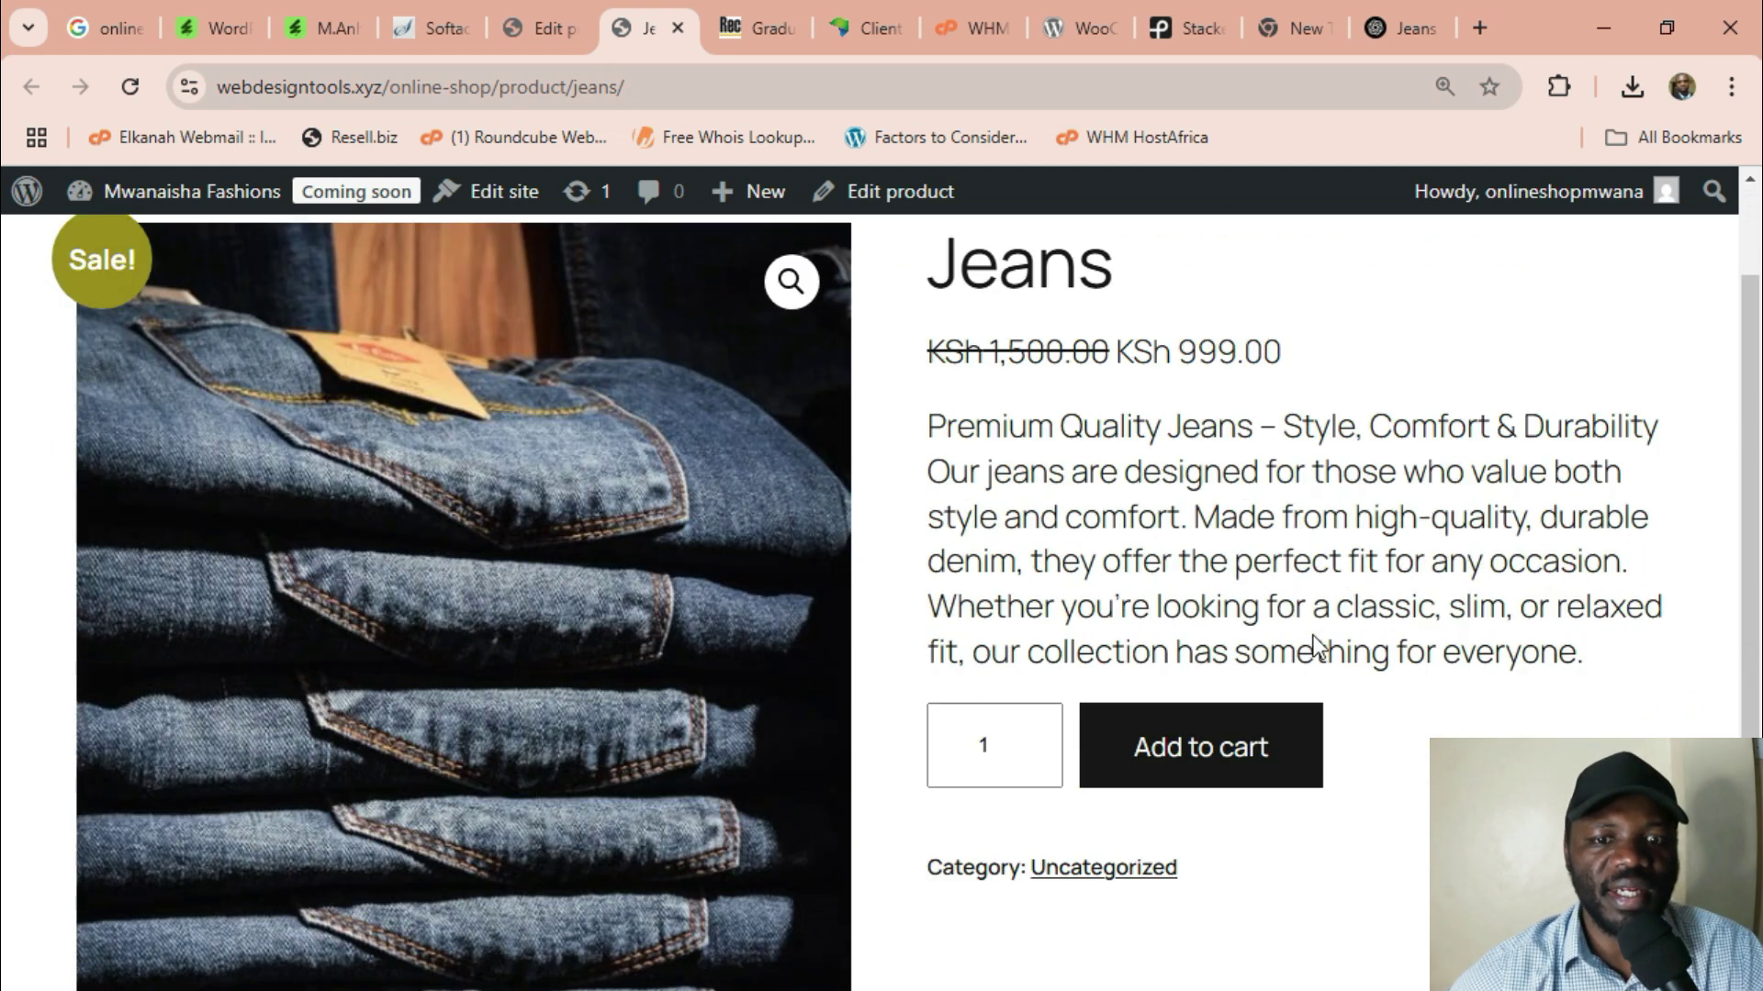
{"action": "scroll", "coordinate": [1295, 650], "scroll_direction": "down", "scroll_amount": 4}
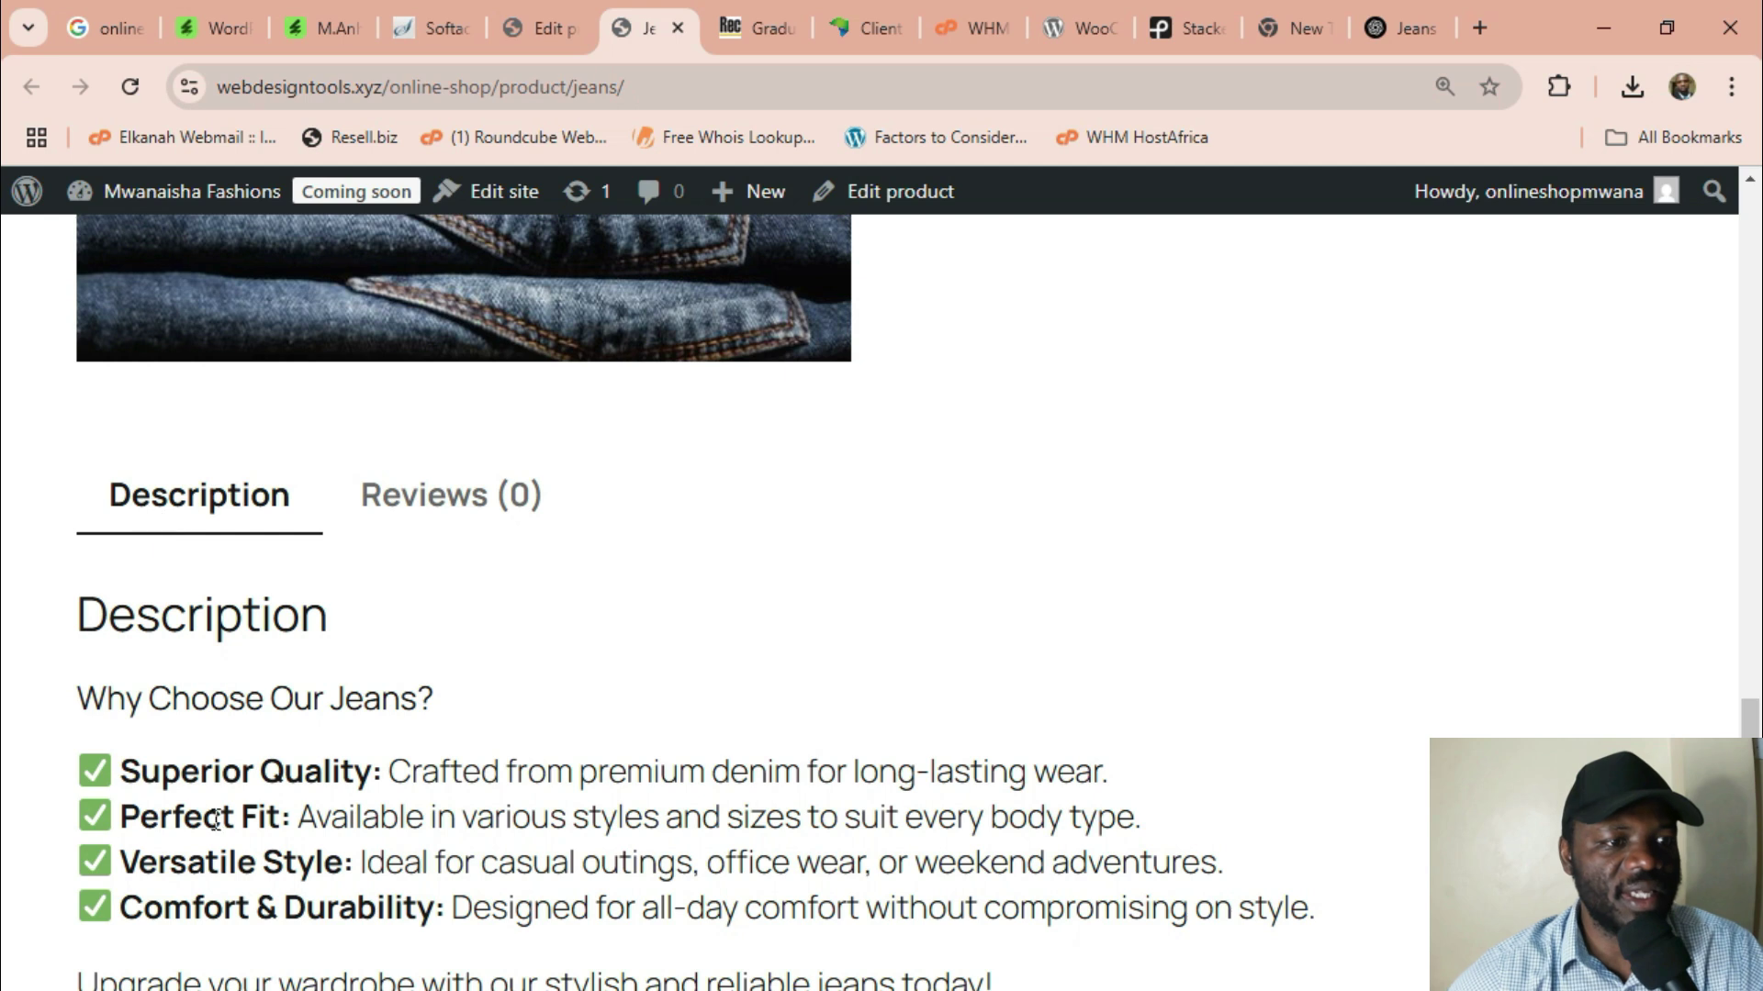
{"action": "left_click_drag", "start_coordinate": [79, 610], "coordinate": [1304, 987]}
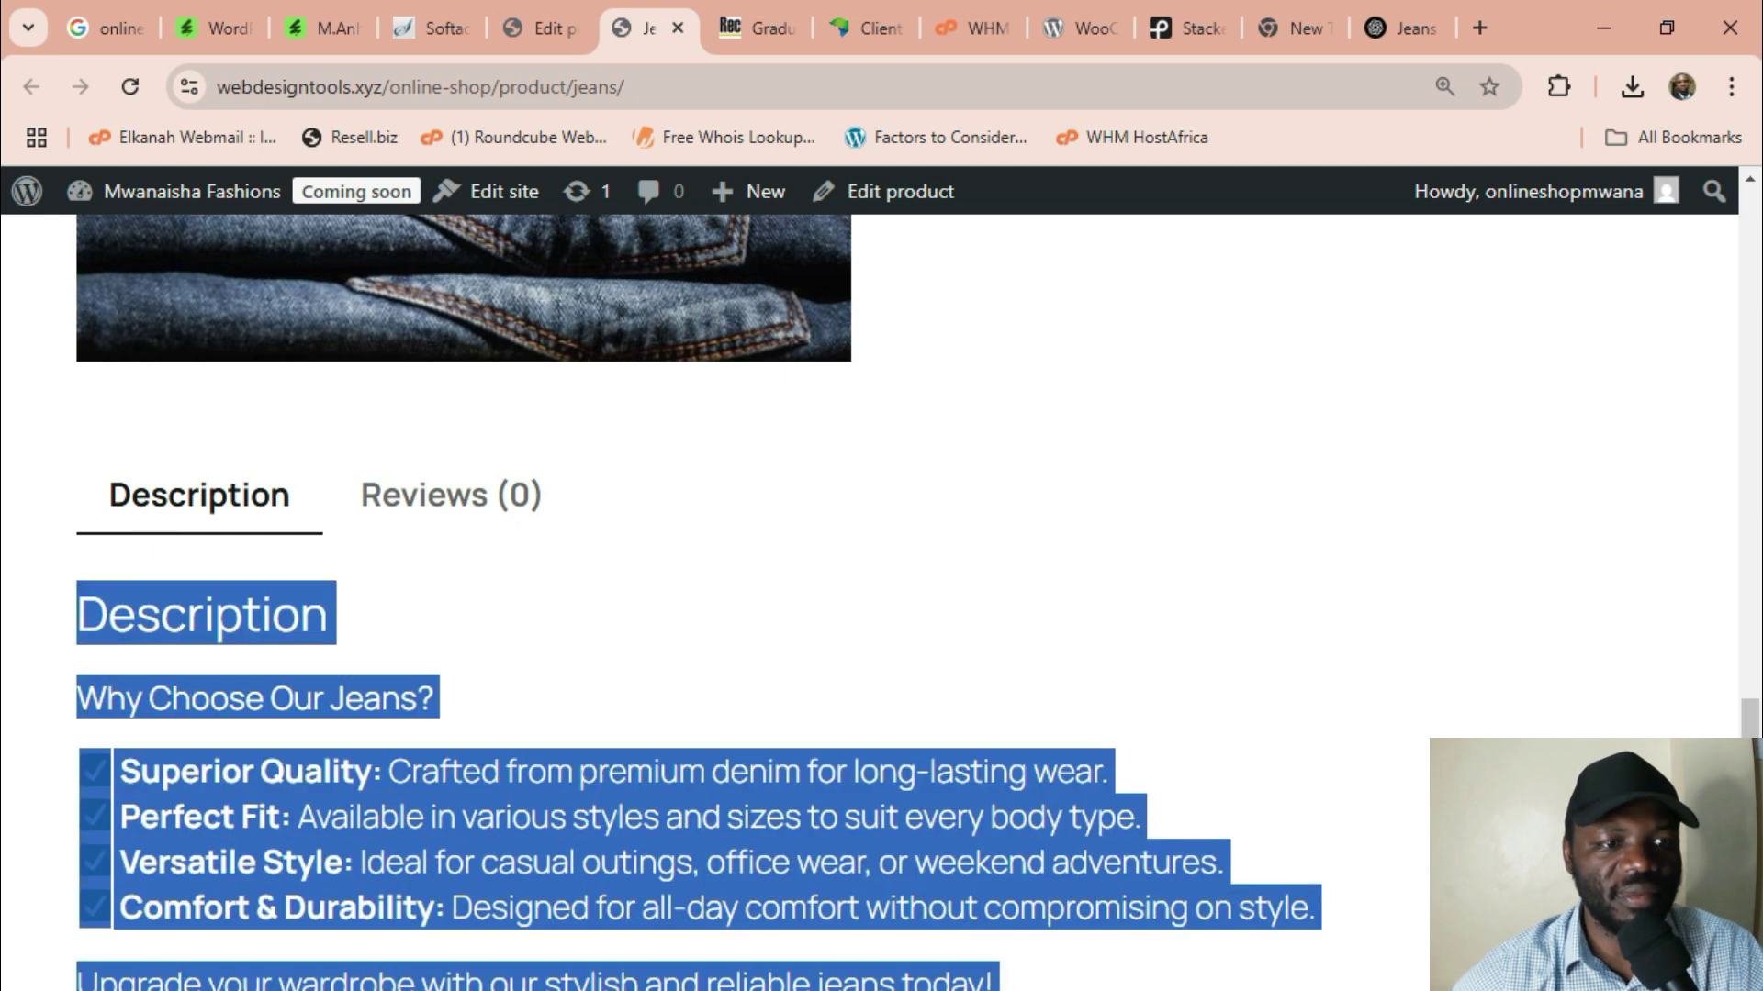
{"action": "scroll", "coordinate": [1309, 923], "scroll_direction": "up", "scroll_amount": 5}
{"action": "scroll", "coordinate": [1309, 922], "scroll_direction": "up", "scroll_amount": 7}
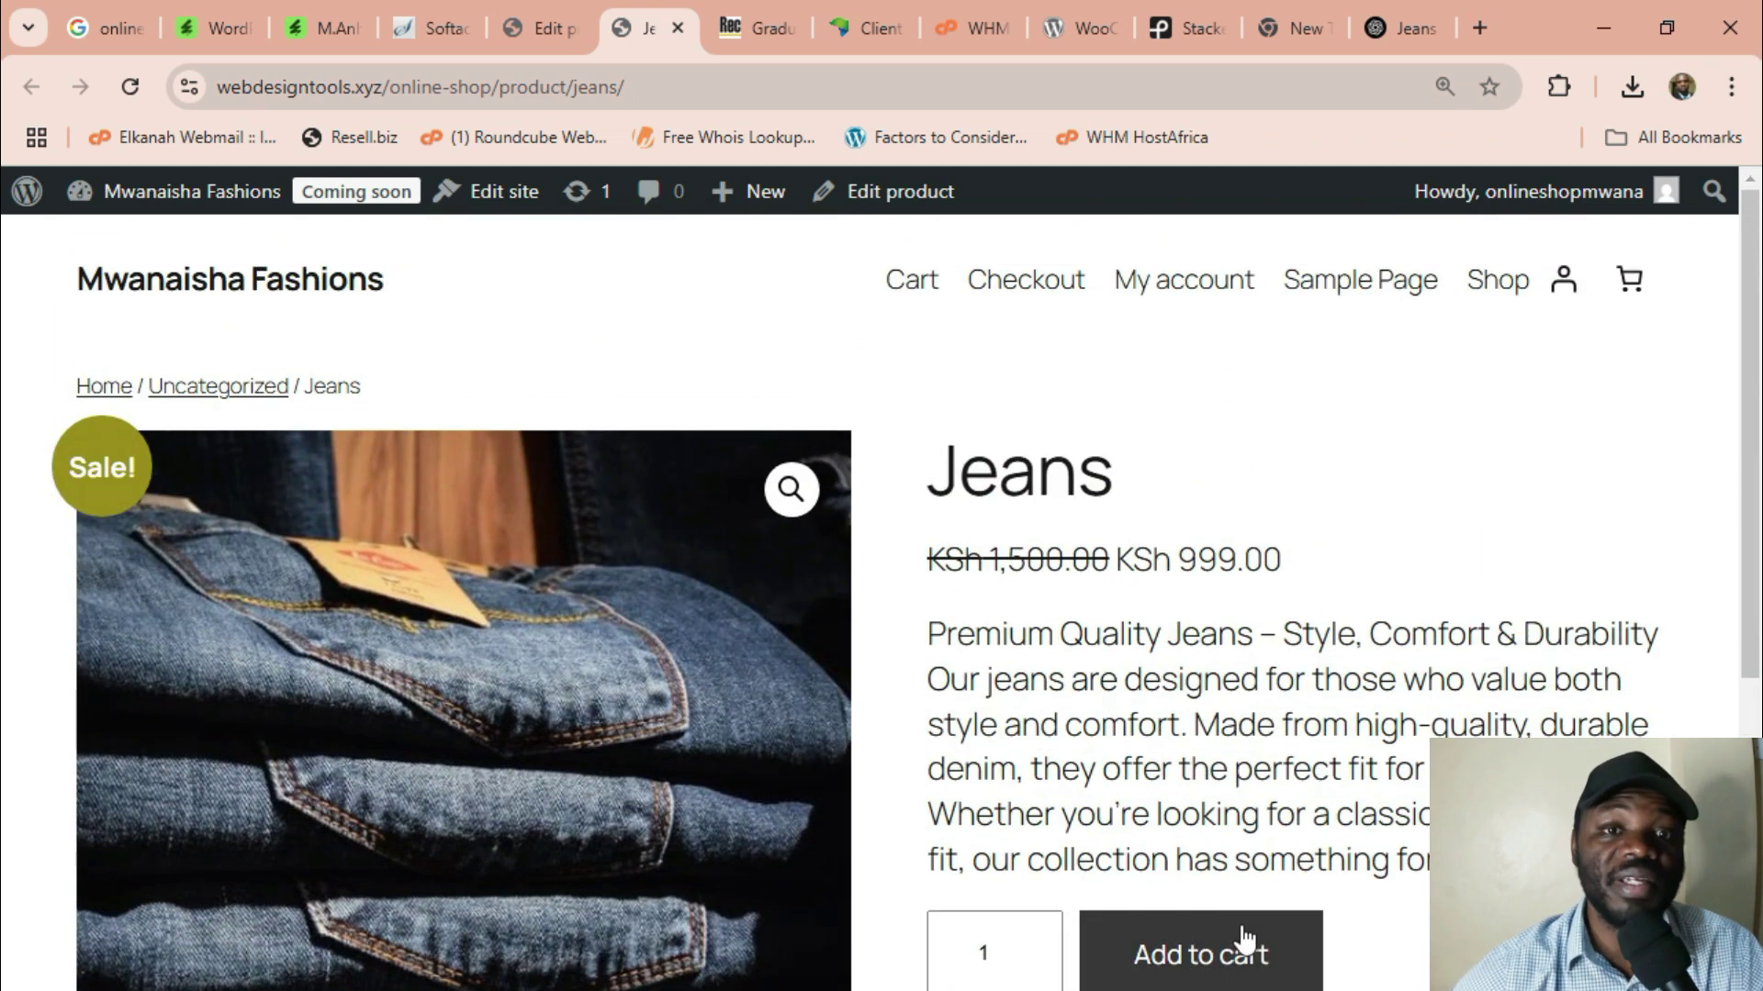